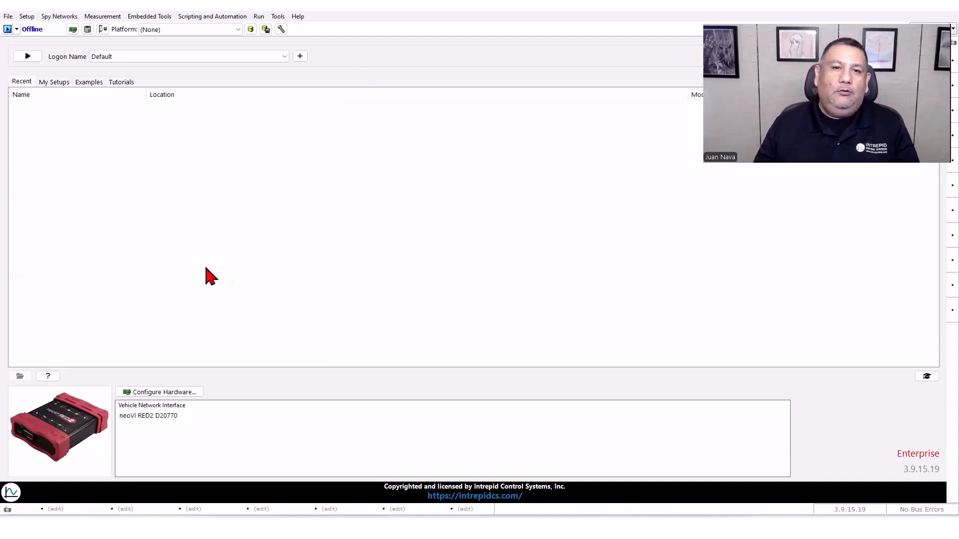
Connect to the neoVI RED2 in the hardware configuration and synchronize its real time clock with the PC.
{"action": "left_click", "coordinate": [155, 394]}
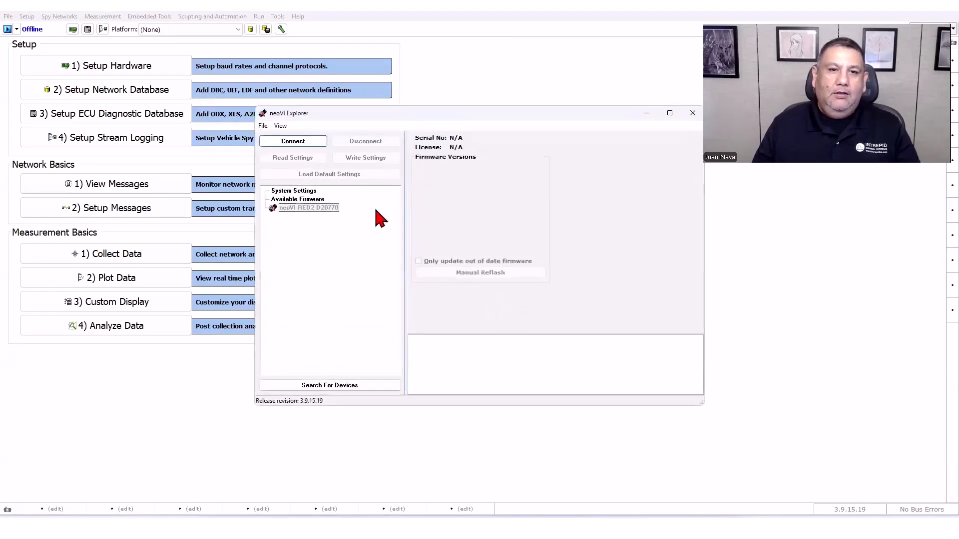
{"action": "left_click", "coordinate": [314, 207]}
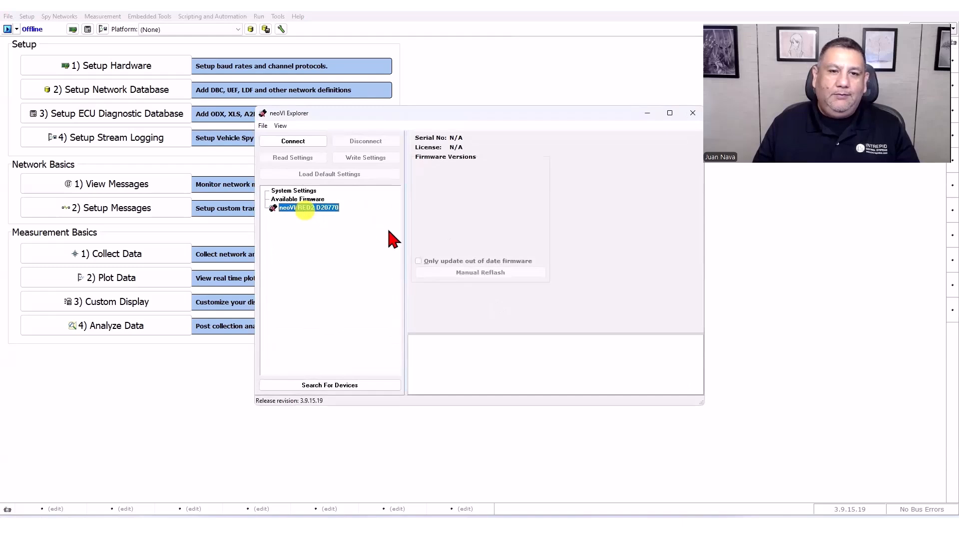
{"action": "left_click", "coordinate": [291, 142]}
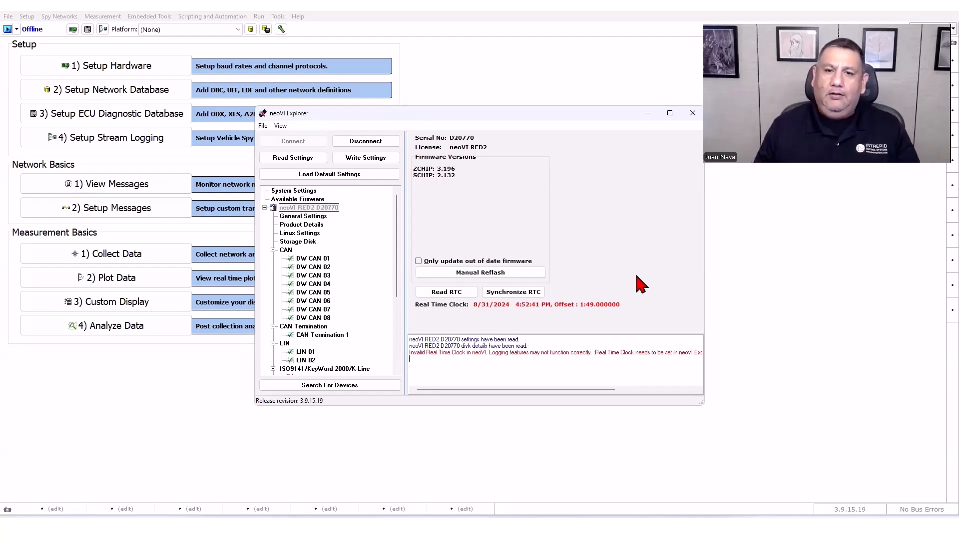
{"action": "left_click", "coordinate": [523, 293]}
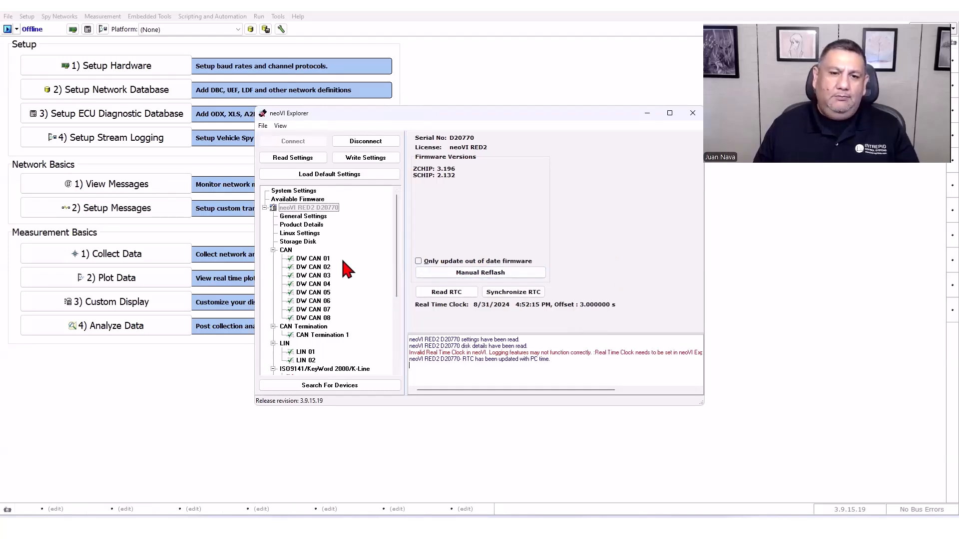
Try CAN FD baud rates of 500000 and 5000000 on DW CAN 01, and set the rate back to 2000000.
{"action": "scroll", "coordinate": [344, 261], "scroll_direction": "down", "scroll_amount": 1}
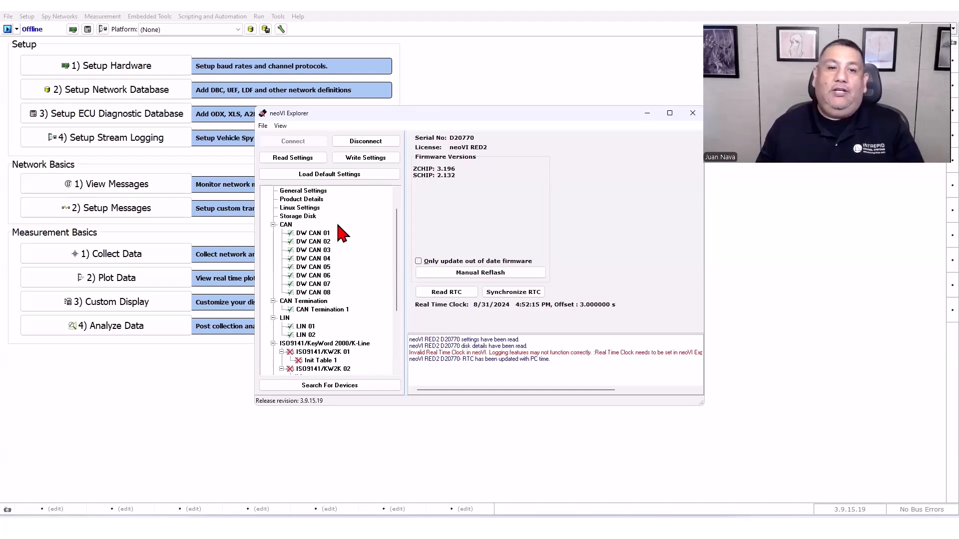
{"action": "left_click", "coordinate": [313, 233]}
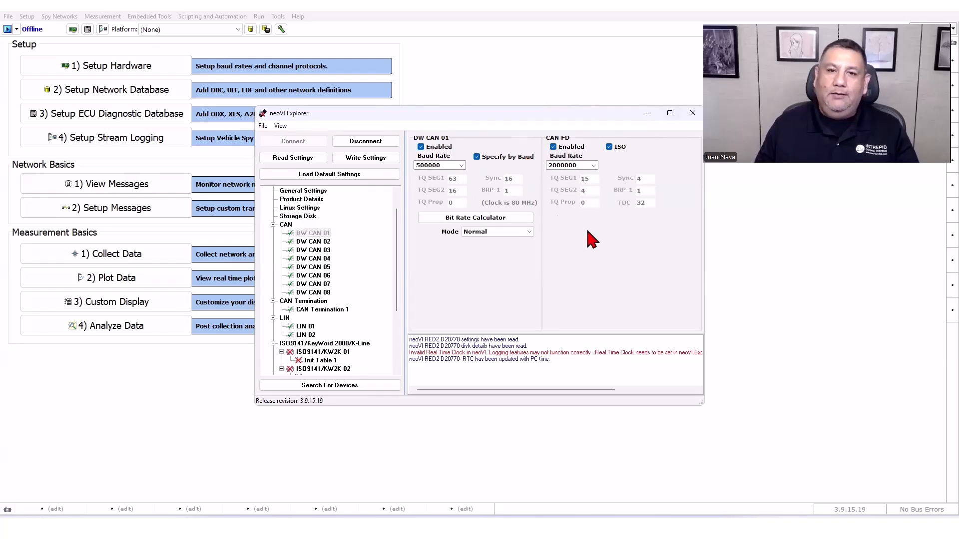
{"action": "left_click", "coordinate": [595, 165]}
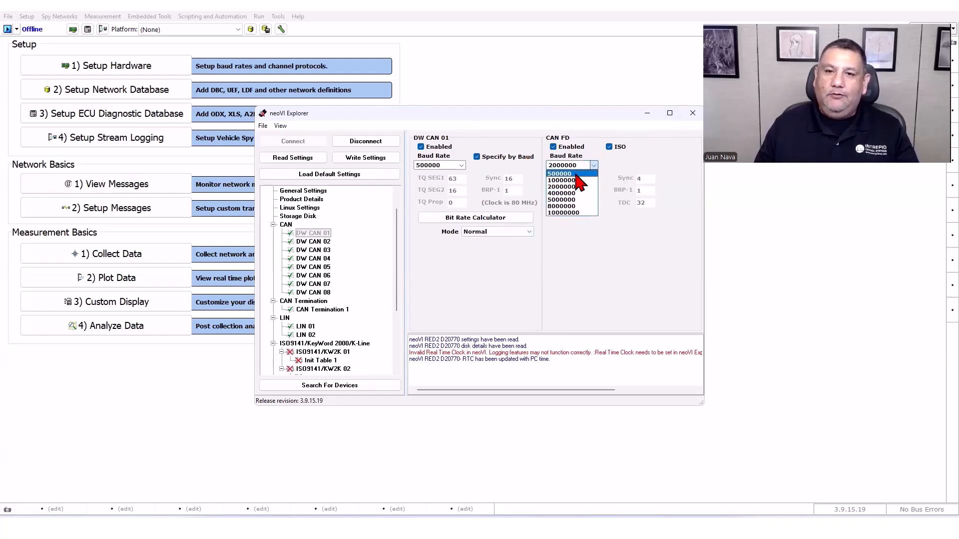
{"action": "left_click", "coordinate": [574, 173]}
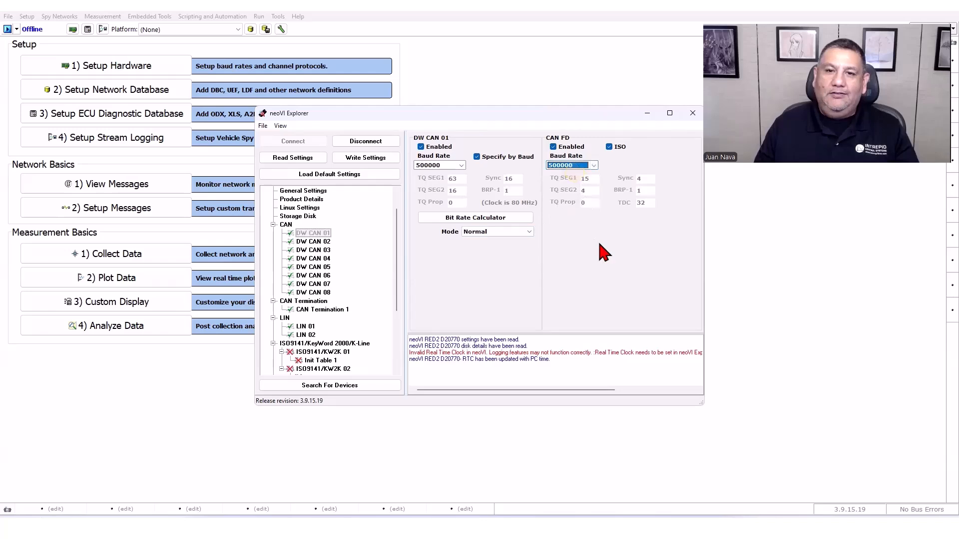
{"action": "left_click", "coordinate": [593, 165]}
{"action": "left_click", "coordinate": [583, 199]}
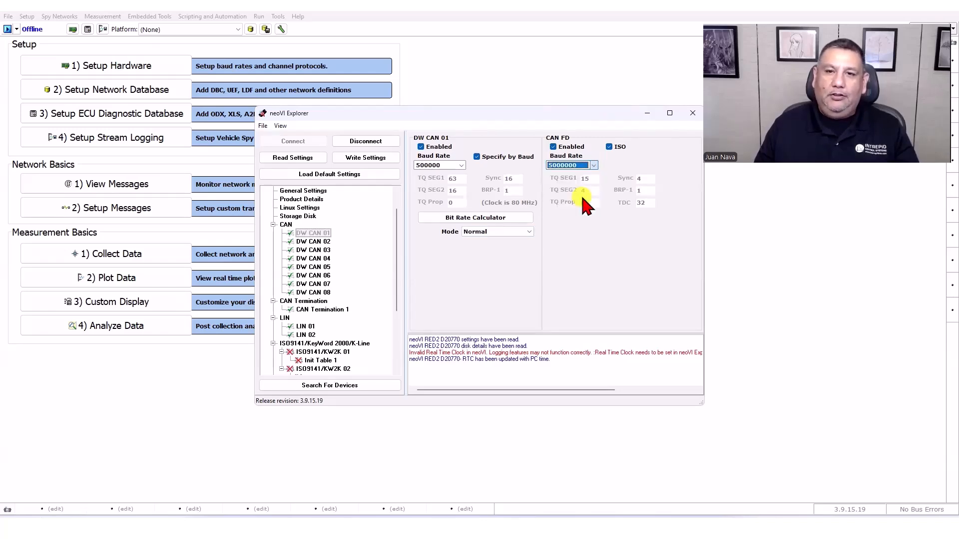
{"action": "left_click", "coordinate": [593, 165]}
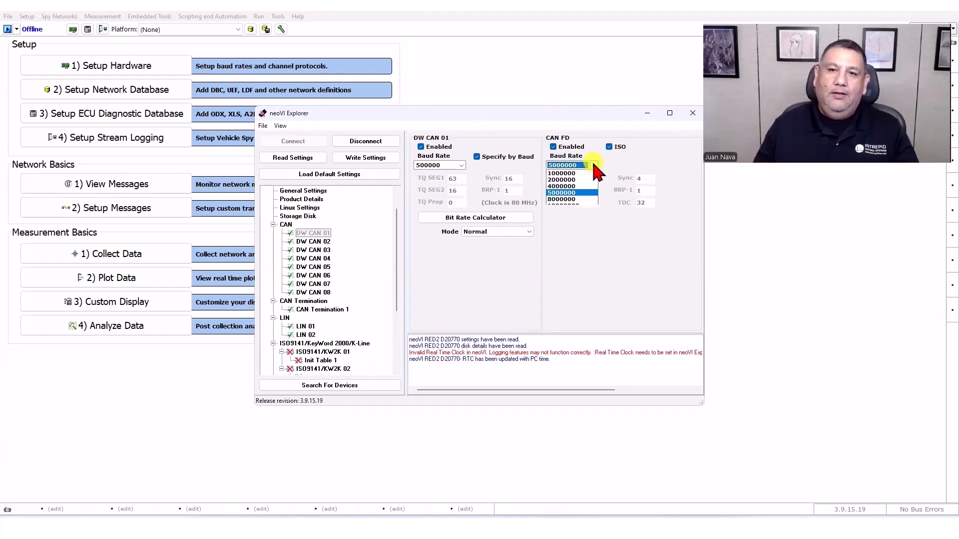
{"action": "left_click", "coordinate": [578, 188]}
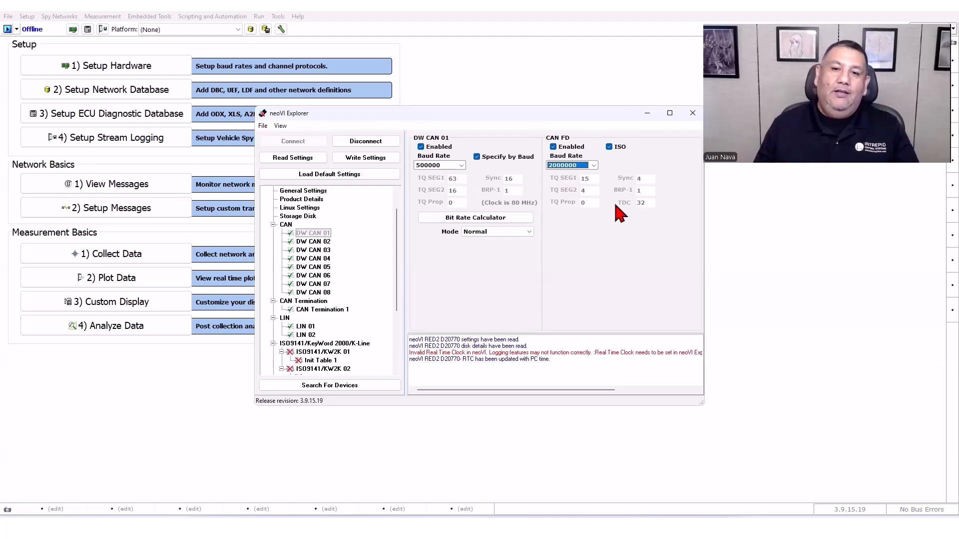
Examine the LIN 01 channel settings and the DW CAN 01 baud rates of the connected device.
{"action": "left_click", "coordinate": [306, 326]}
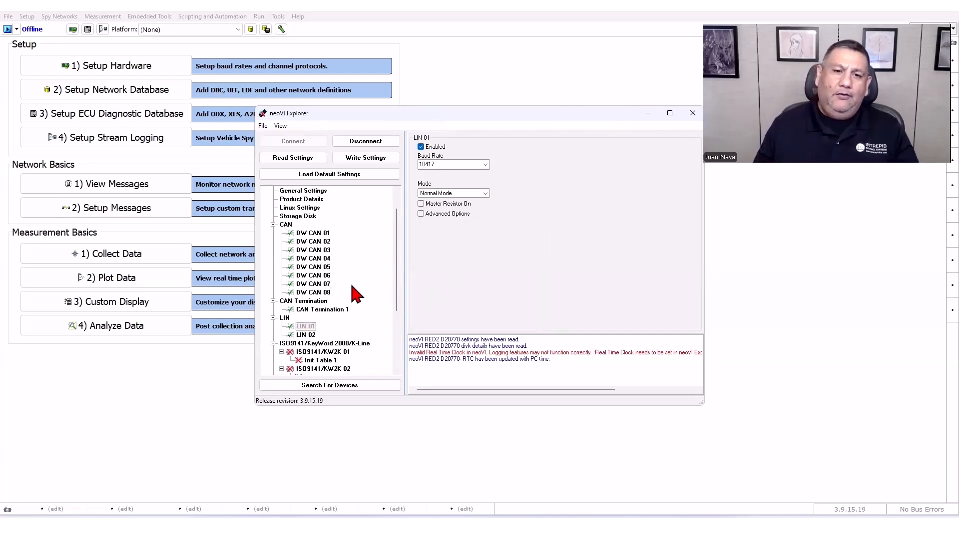
{"action": "scroll", "coordinate": [354, 289], "scroll_direction": "down", "scroll_amount": 2}
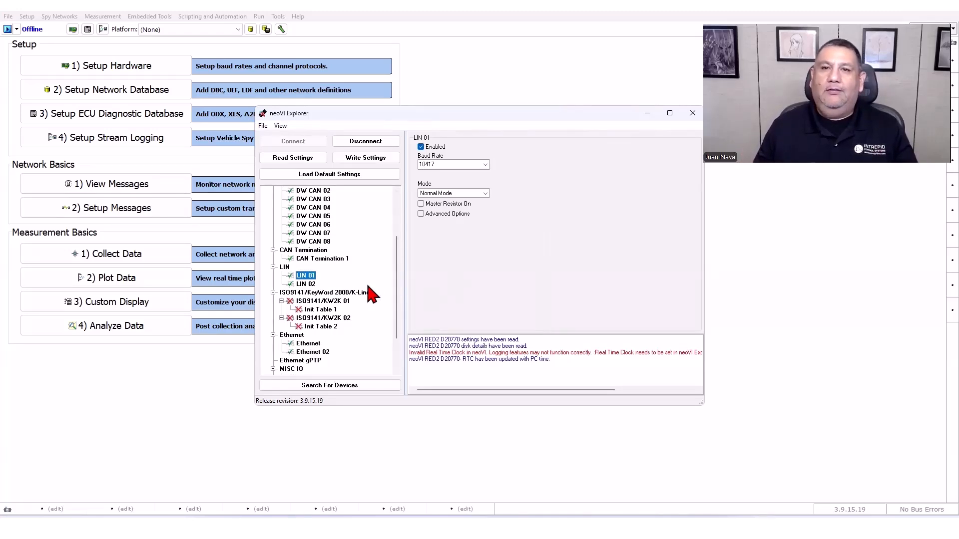
{"action": "scroll", "coordinate": [360, 316], "scroll_direction": "up", "scroll_amount": 3}
{"action": "left_click", "coordinate": [320, 258]}
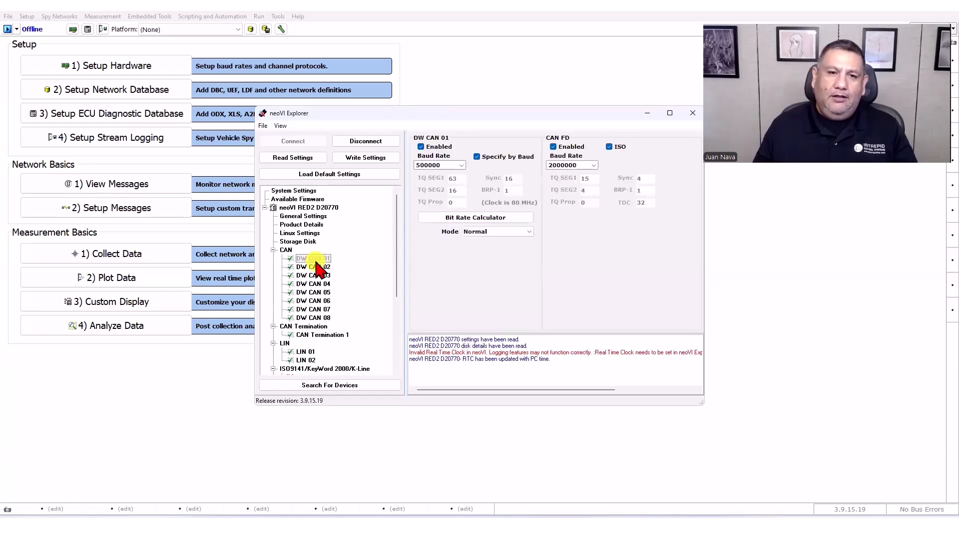
Check the CAN termination settings and write the current configuration to the neoVI RED2.
{"action": "scroll", "coordinate": [322, 327], "scroll_direction": "down", "scroll_amount": 1}
{"action": "left_click", "coordinate": [315, 309]}
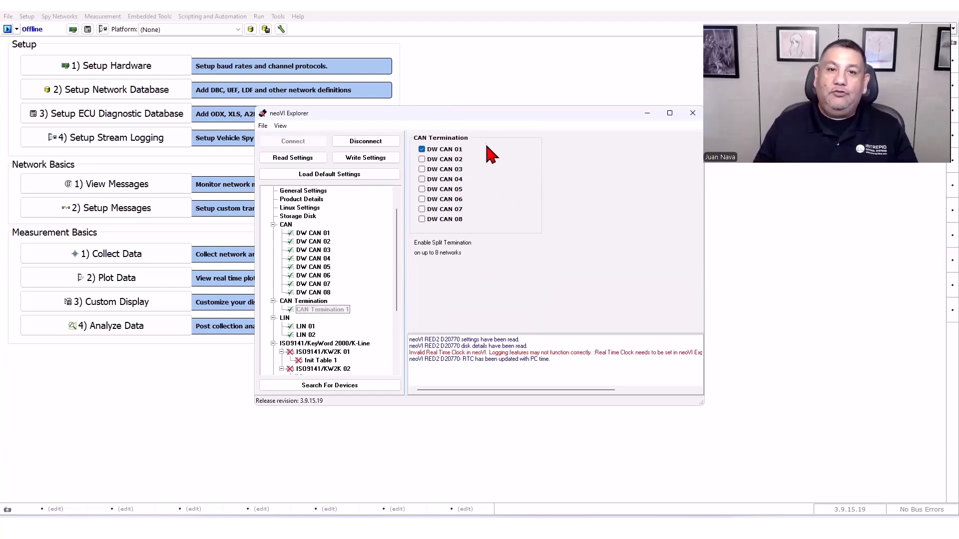
{"action": "left_click", "coordinate": [365, 158]}
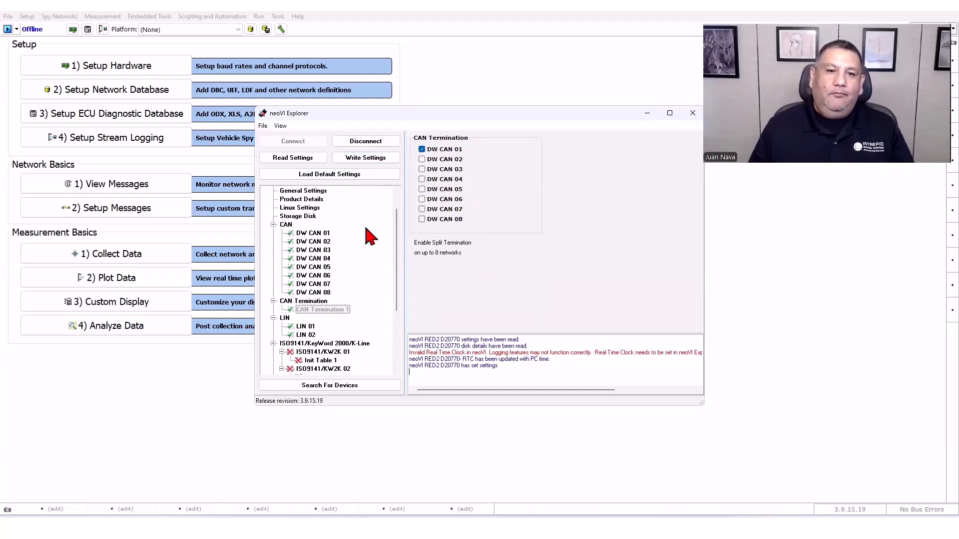
Load the neoVI RED2's default settings and check the resulting DW CAN 01 configuration.
{"action": "scroll", "coordinate": [370, 234], "scroll_direction": "up", "scroll_amount": 1}
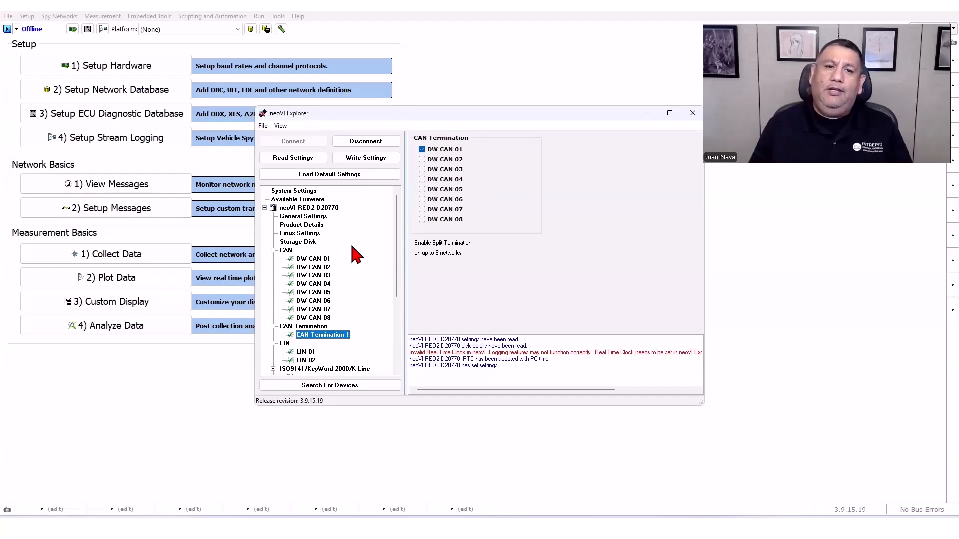
{"action": "left_click", "coordinate": [327, 174]}
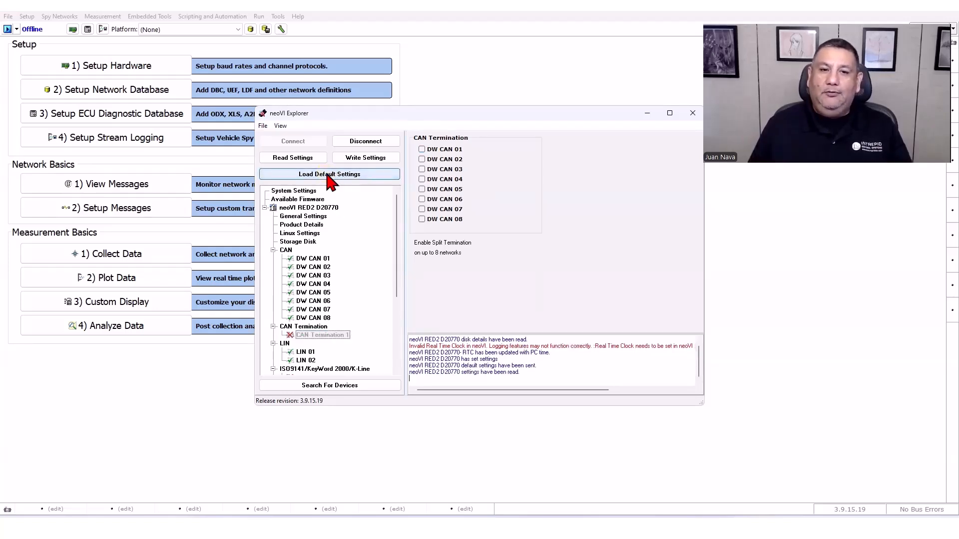
{"action": "left_click", "coordinate": [312, 258]}
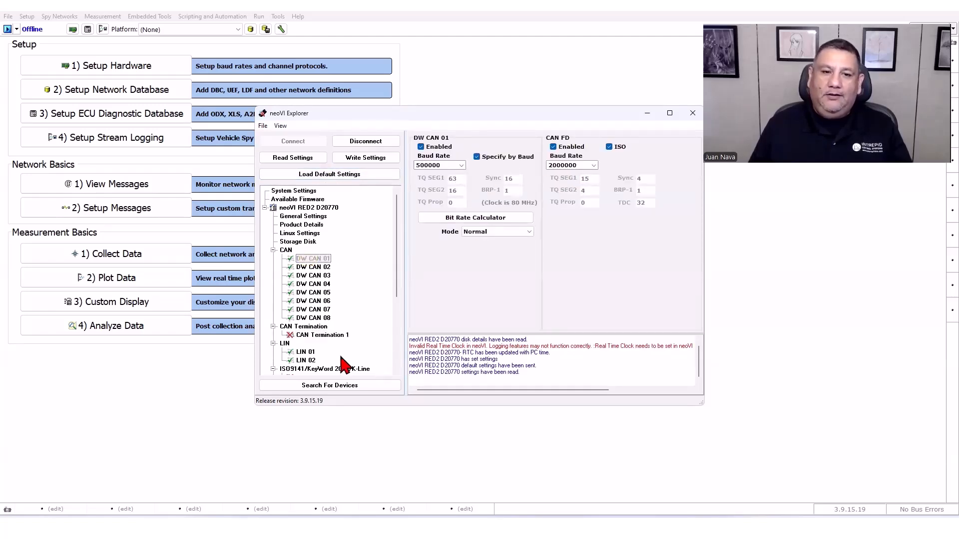
Enable CAN termination for DW CAN 01 and write the settings to the neoVI RED2.
{"action": "left_click", "coordinate": [324, 335]}
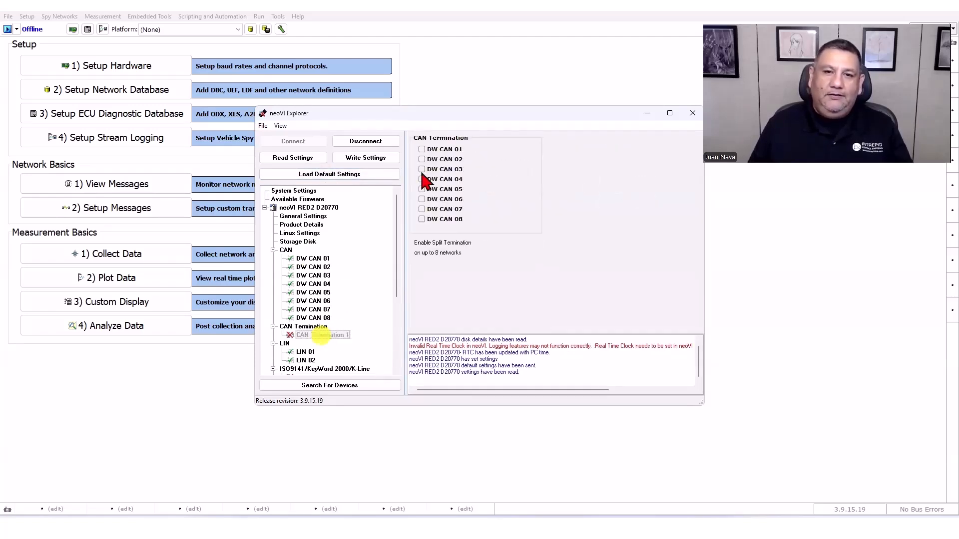
{"action": "left_click", "coordinate": [421, 150]}
{"action": "left_click", "coordinate": [370, 157]}
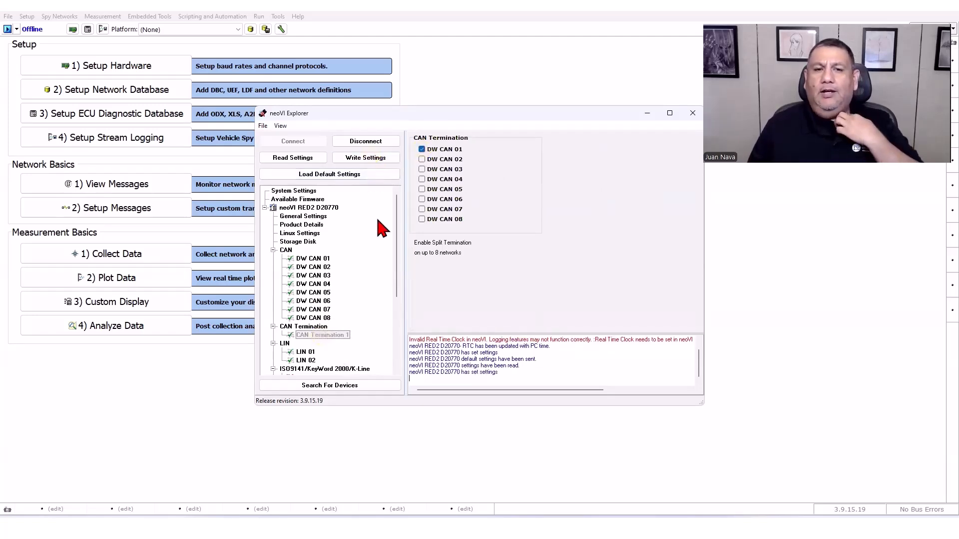
{"action": "scroll", "coordinate": [352, 287], "scroll_direction": "down", "scroll_amount": 4}
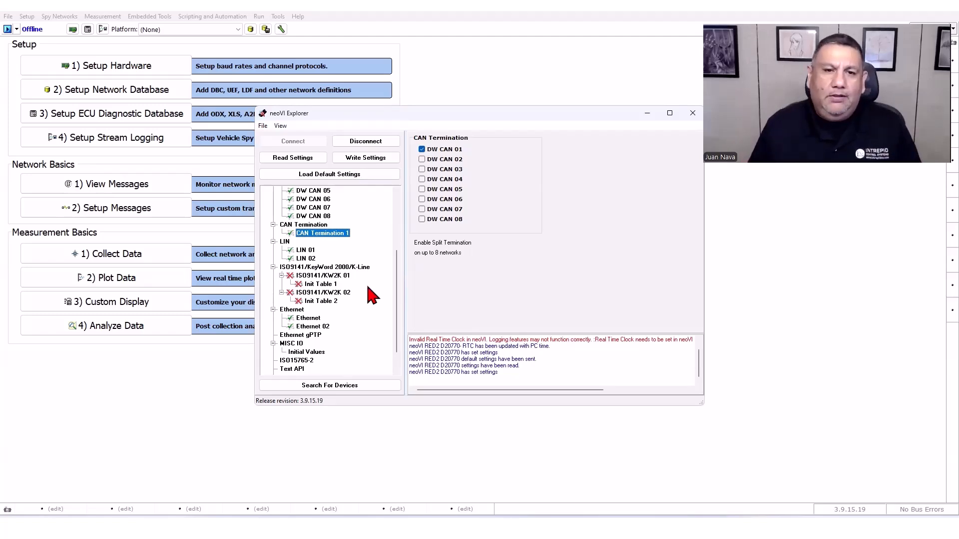
{"action": "scroll", "coordinate": [369, 294], "scroll_direction": "up", "scroll_amount": 1}
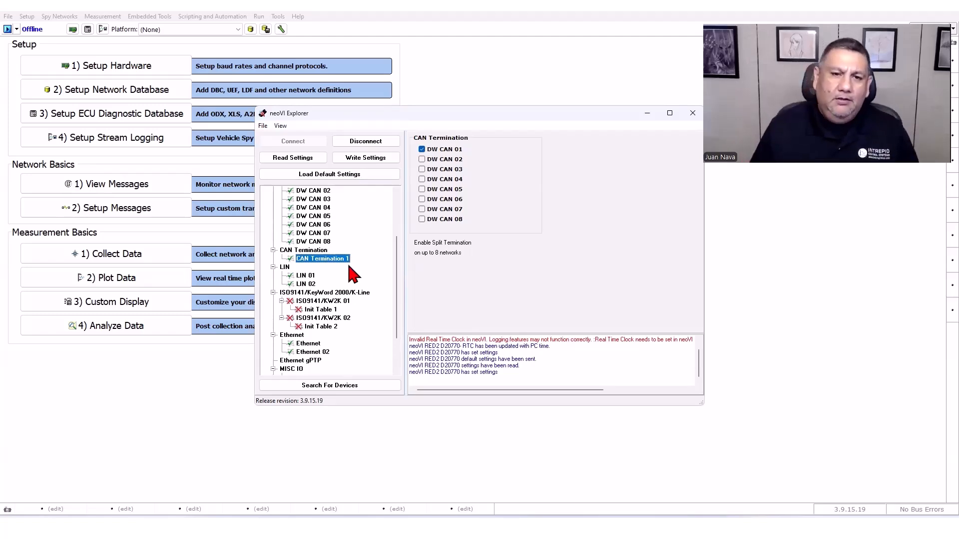
{"action": "left_click", "coordinate": [365, 158]}
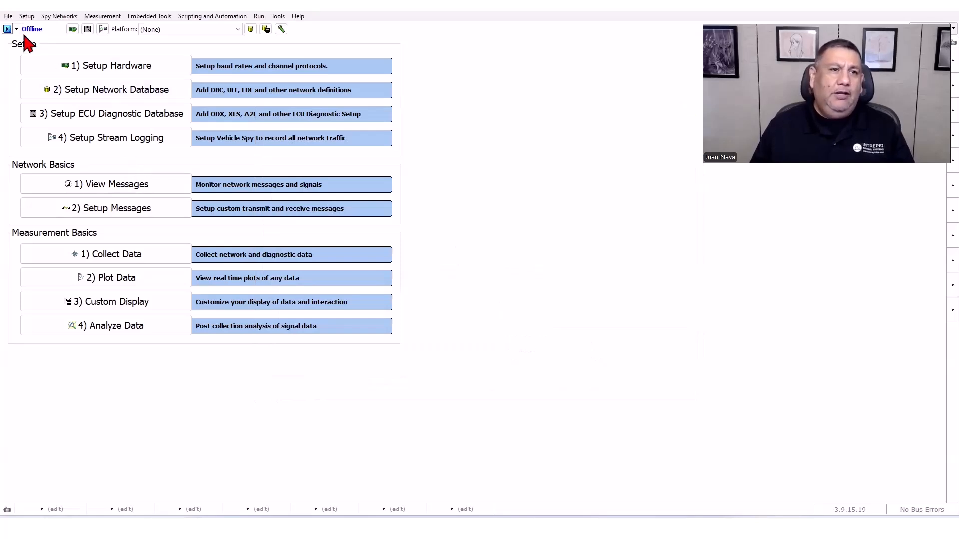
Return to the logon page and create a new logon named MY24 ECU.
{"action": "left_click", "coordinate": [9, 17]}
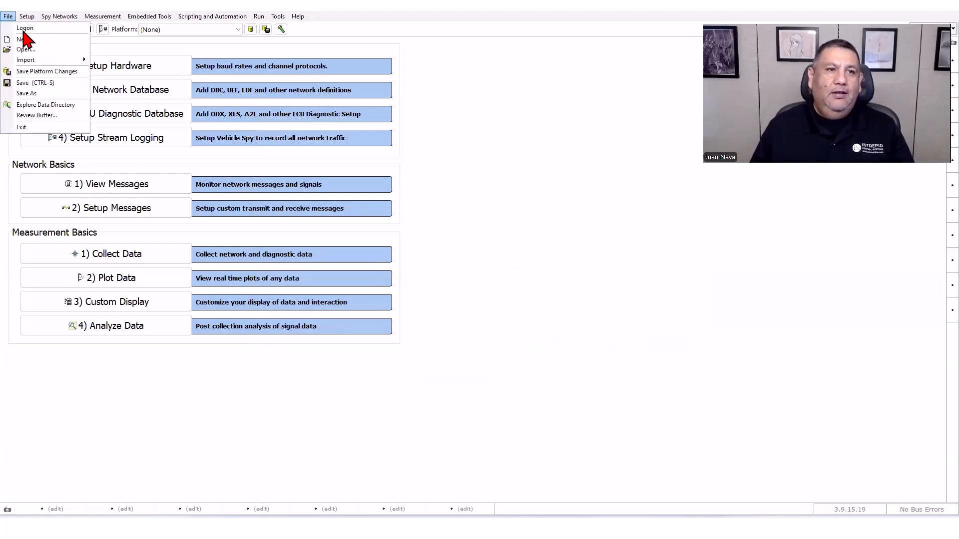
{"action": "left_click", "coordinate": [20, 29]}
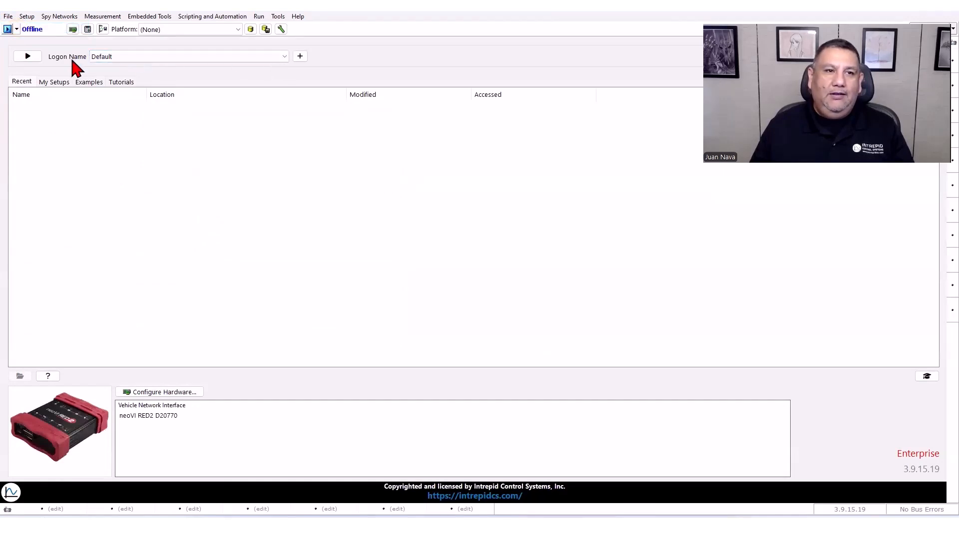
{"action": "left_click", "coordinate": [300, 56]}
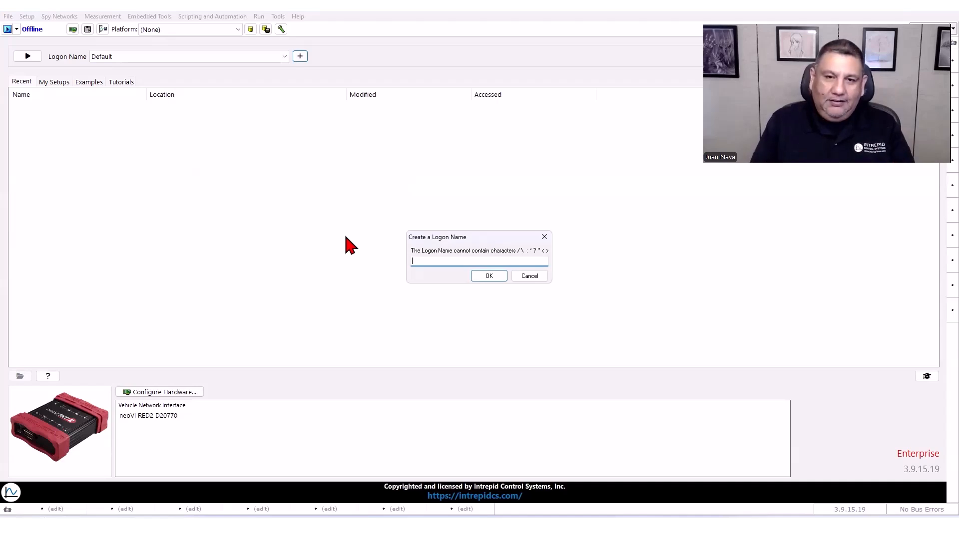
{"action": "type", "text": "MY24"}
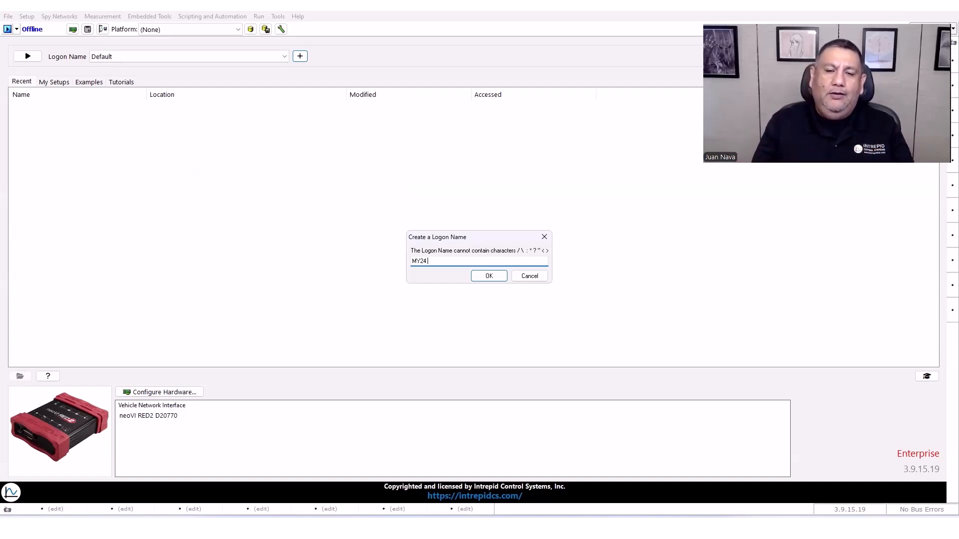
{"action": "type", "text": "ECU"}
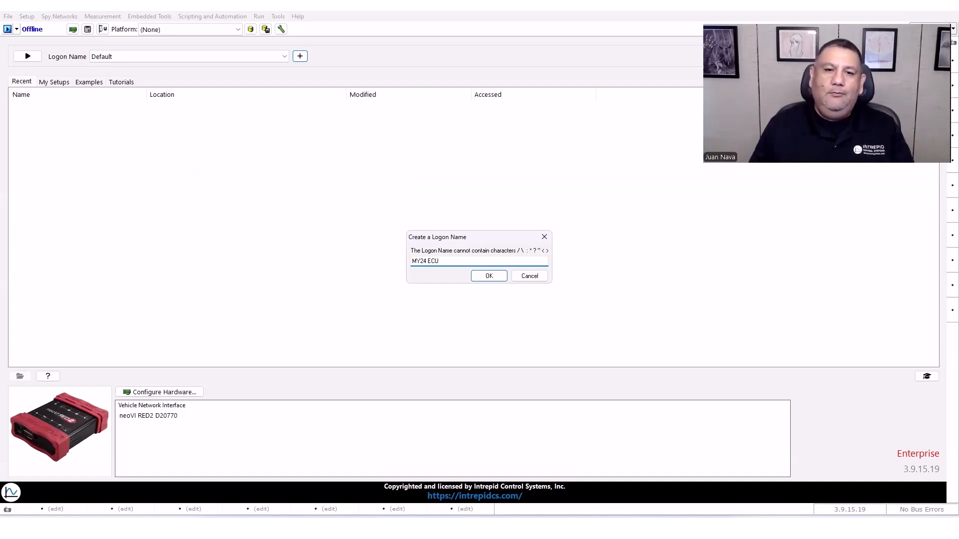
{"action": "left_click", "coordinate": [487, 277]}
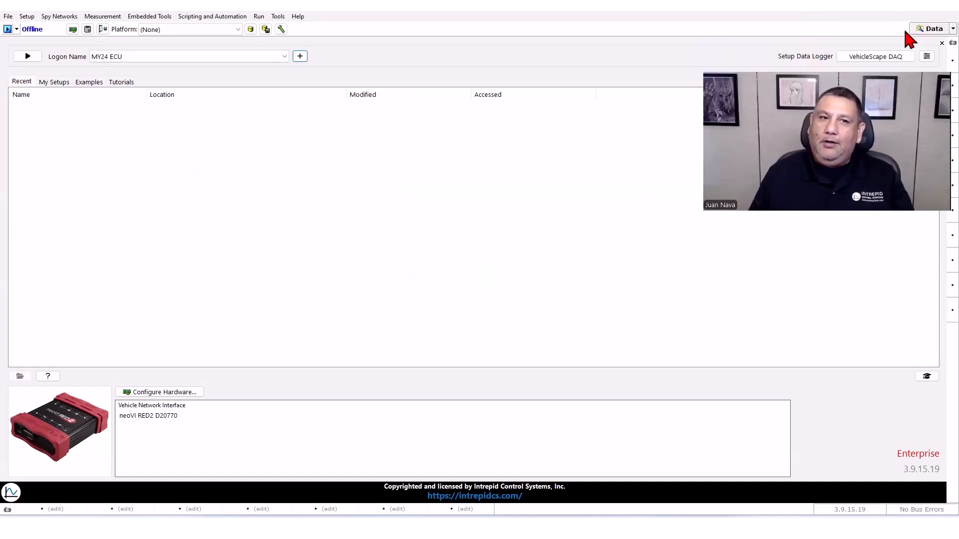
Open the MY24 ECU data directory in File Explorer and move CRC CAN.dbc into it from the desktop.
{"action": "left_click", "coordinate": [928, 29]}
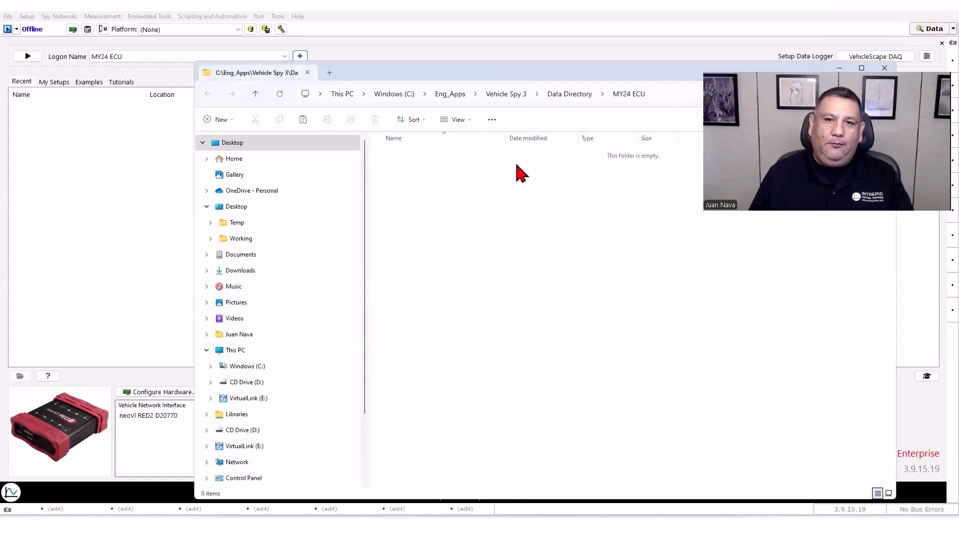
{"action": "left_click", "coordinate": [579, 95]}
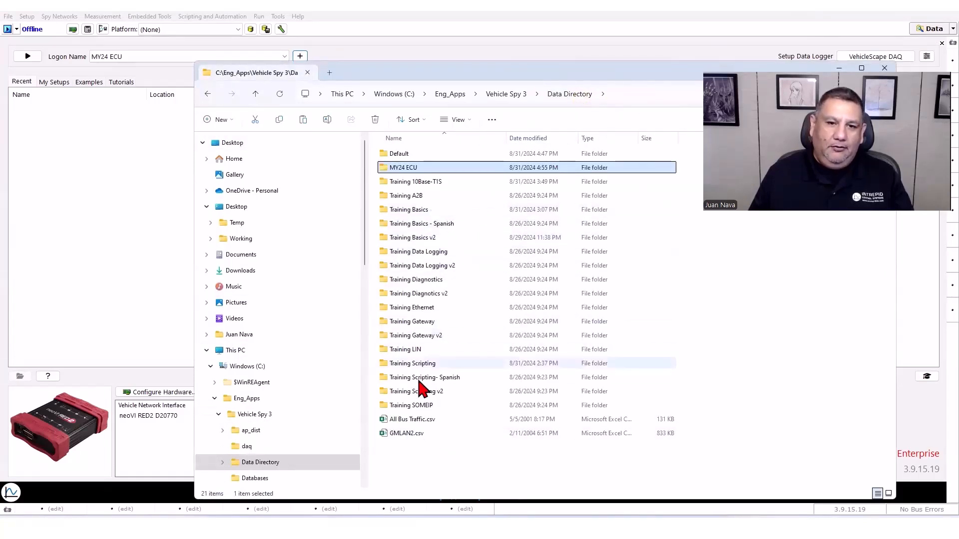
{"action": "double_click", "coordinate": [398, 169]}
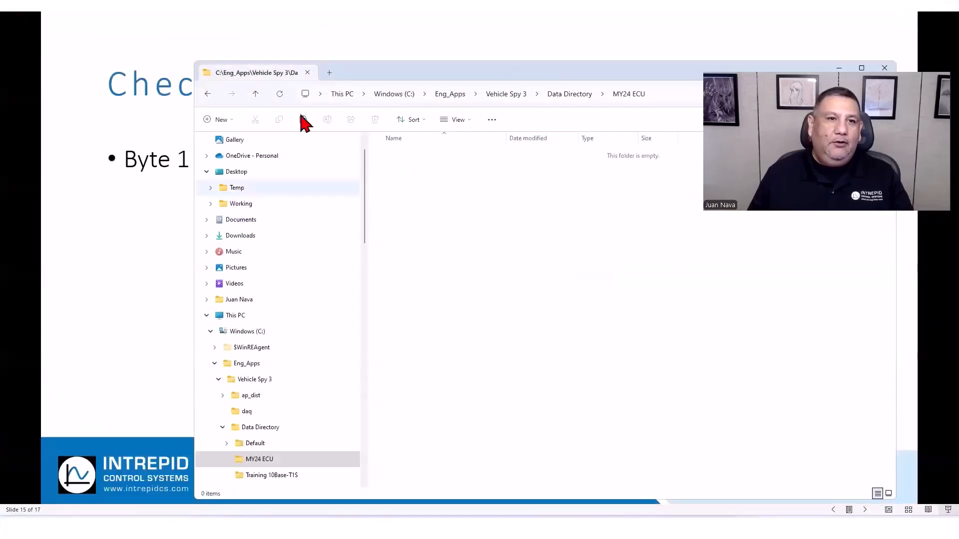
{"action": "left_click", "coordinate": [894, 7]}
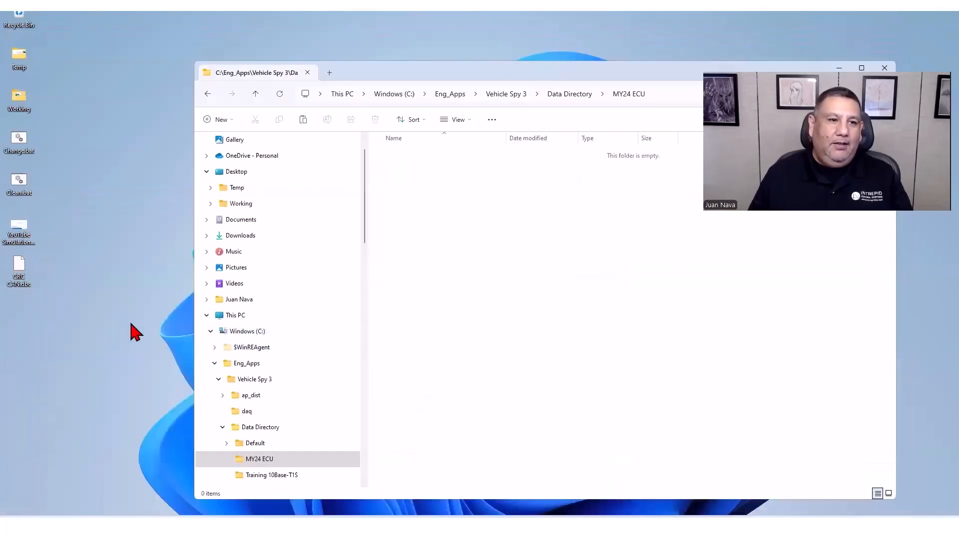
{"action": "left_click", "coordinate": [21, 262]}
{"action": "left_click_drag", "start_coordinate": [22, 266], "coordinate": [444, 209]}
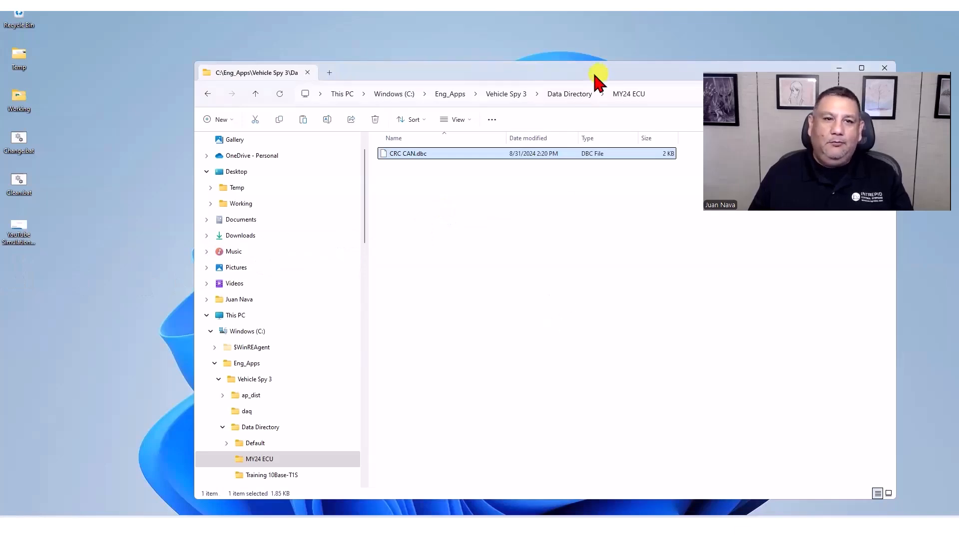
Close File Explorer and create a database platform named MY24 ECU in Vehicle Spy's Network Databases.
{"action": "left_click_drag", "start_coordinate": [594, 75], "coordinate": [413, 67]}
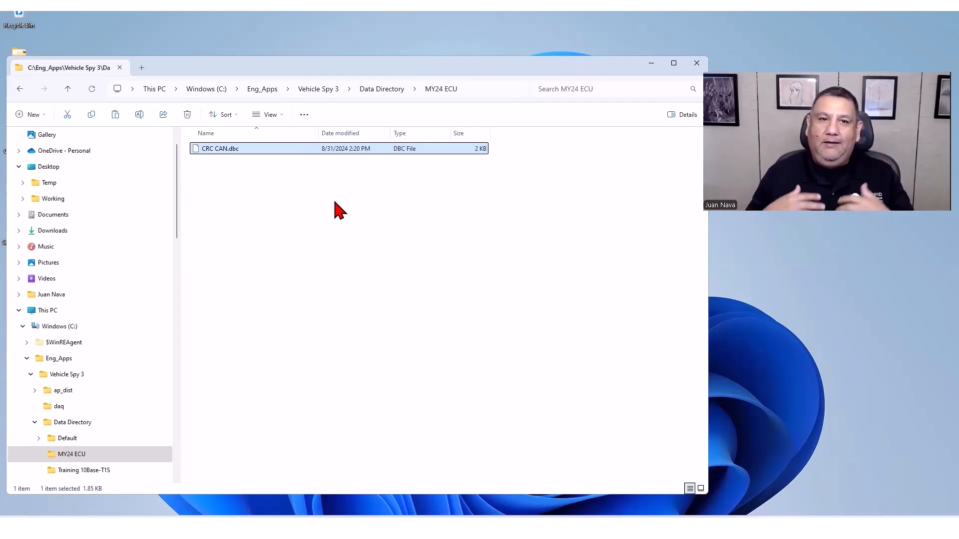
{"action": "left_click", "coordinate": [695, 65]}
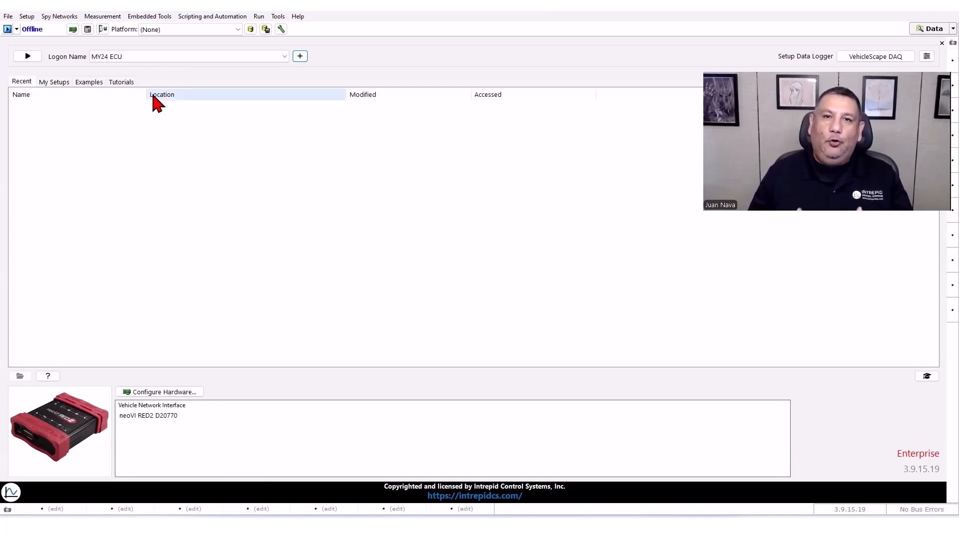
{"action": "left_click", "coordinate": [250, 29]}
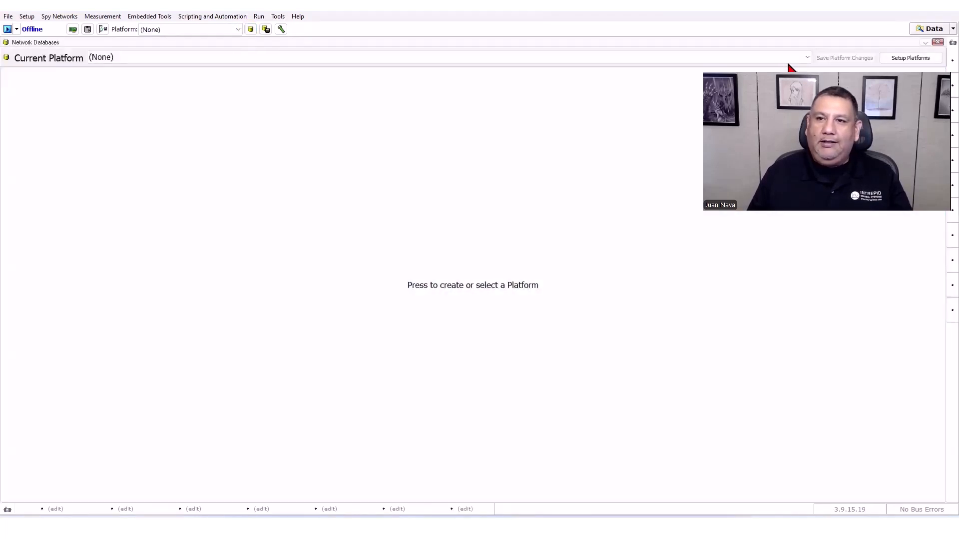
{"action": "left_click_drag", "start_coordinate": [792, 65], "coordinate": [792, 73]}
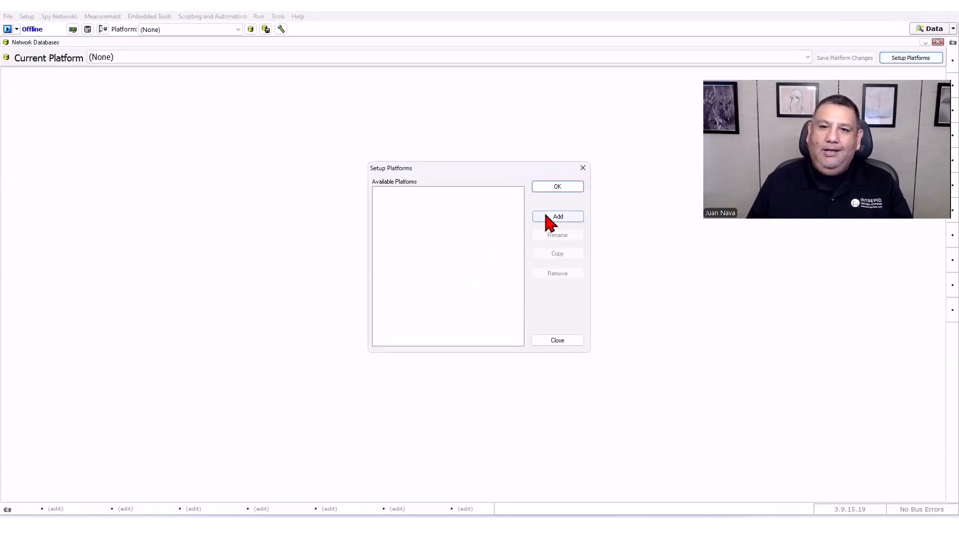
{"action": "left_click", "coordinate": [546, 215]}
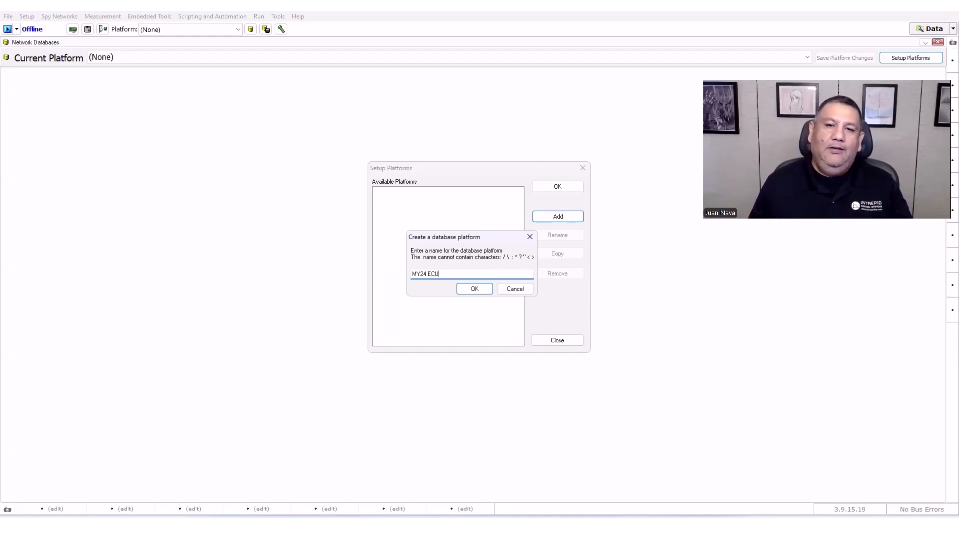
{"action": "left_click", "coordinate": [472, 288]}
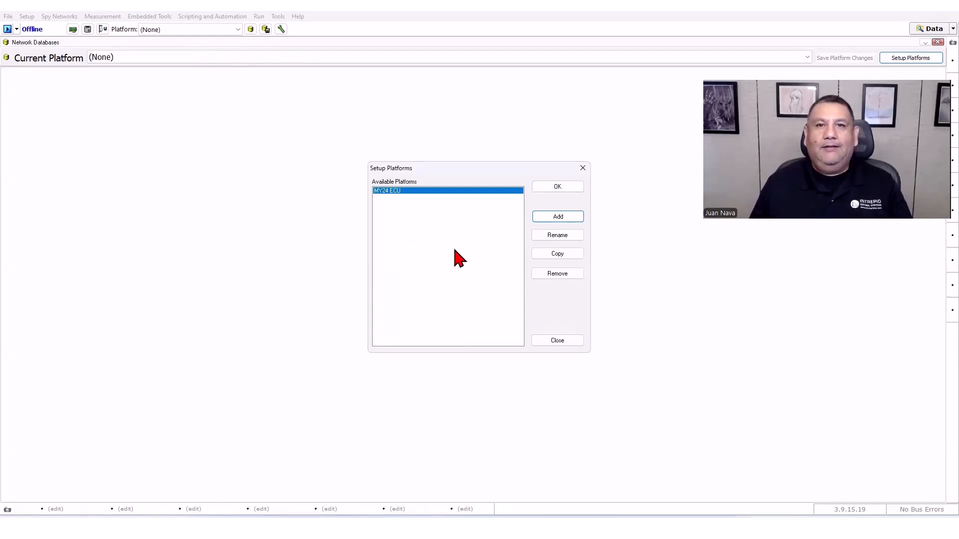
{"action": "left_click", "coordinate": [550, 186]}
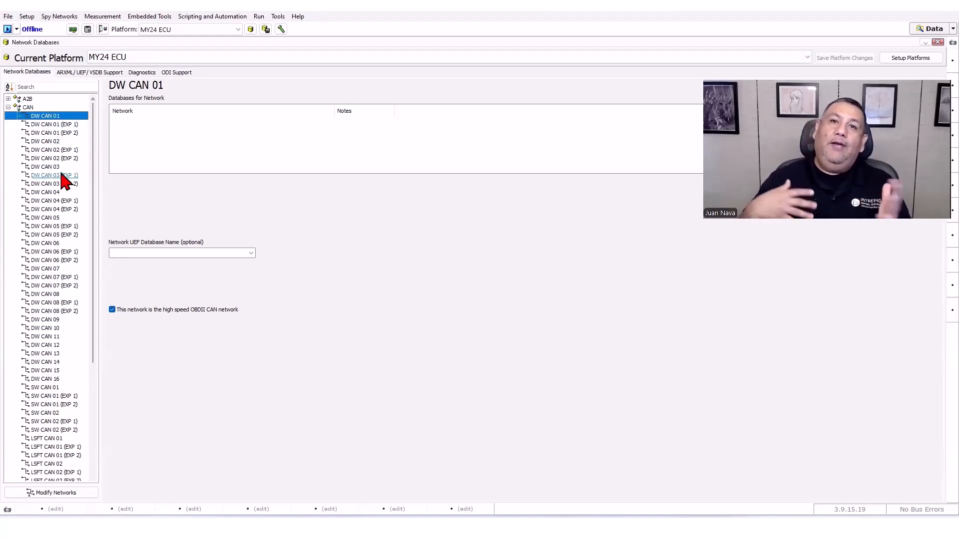
Add CRC CAN.dbc as a DBC database for the DW CAN 01 network and save the platform changes.
{"action": "left_click", "coordinate": [69, 74]}
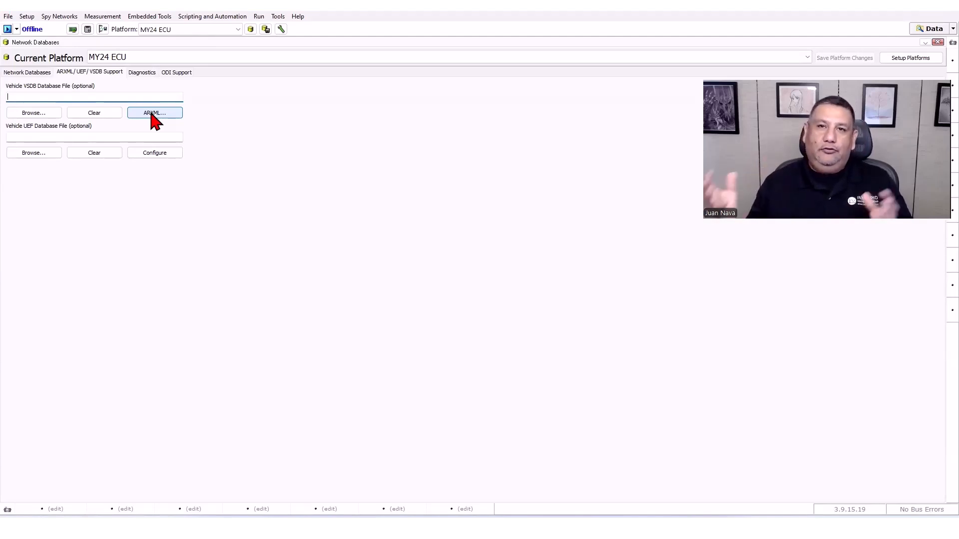
{"action": "left_click", "coordinate": [25, 73]}
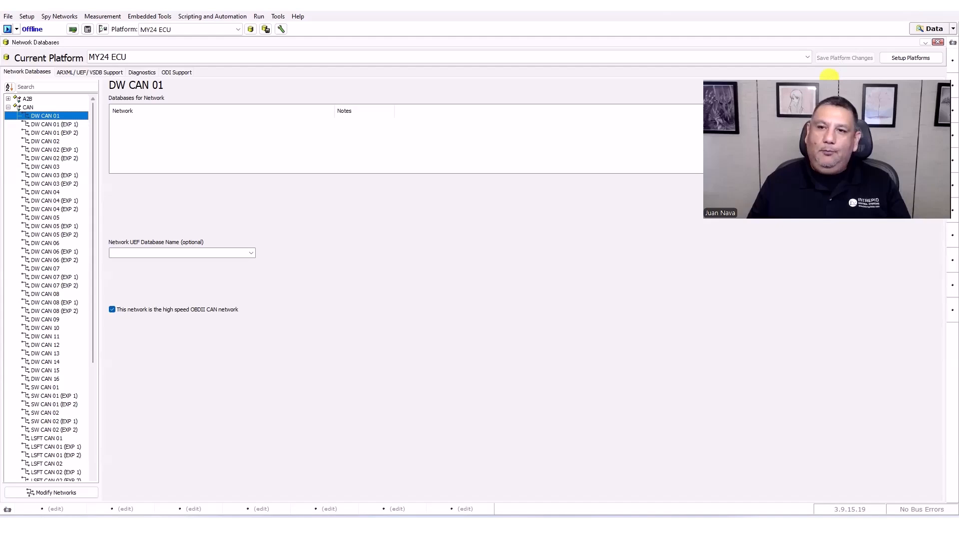
{"action": "left_click", "coordinate": [819, 96]}
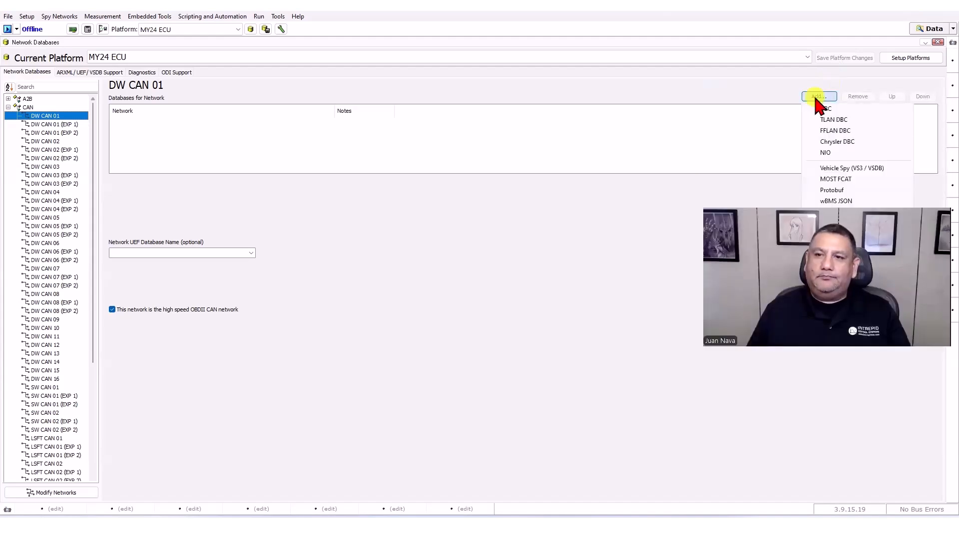
{"action": "left_click", "coordinate": [851, 109]}
{"action": "left_click", "coordinate": [439, 161]}
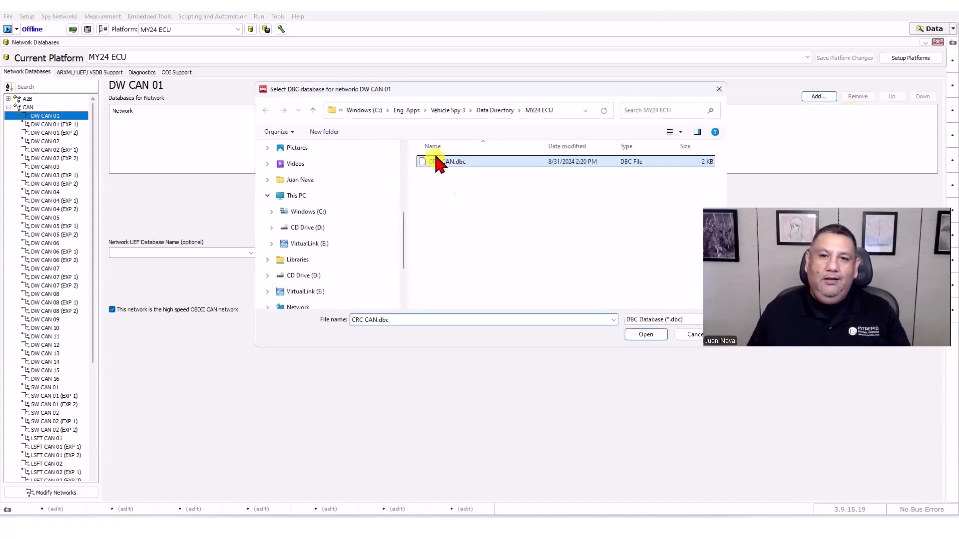
{"action": "left_click", "coordinate": [638, 334]}
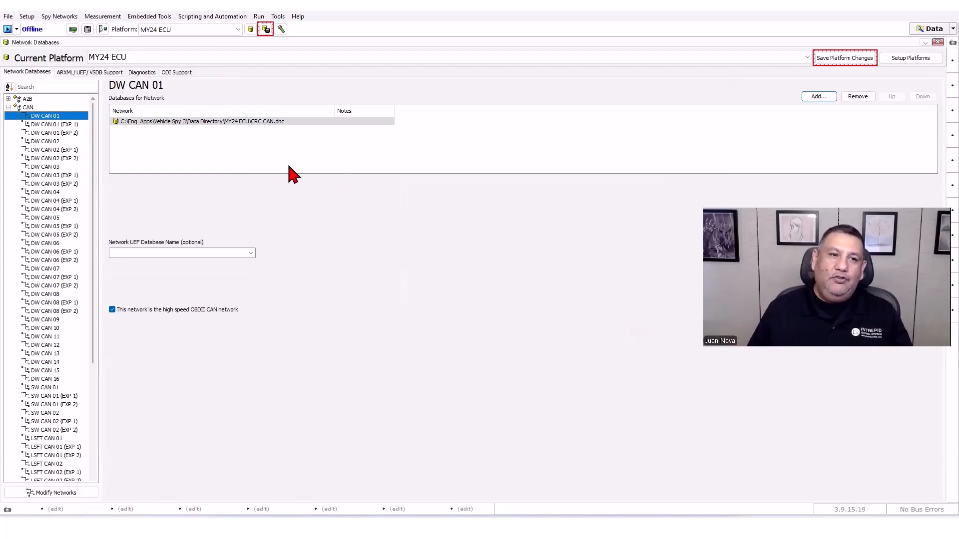
{"action": "left_click", "coordinate": [45, 142]}
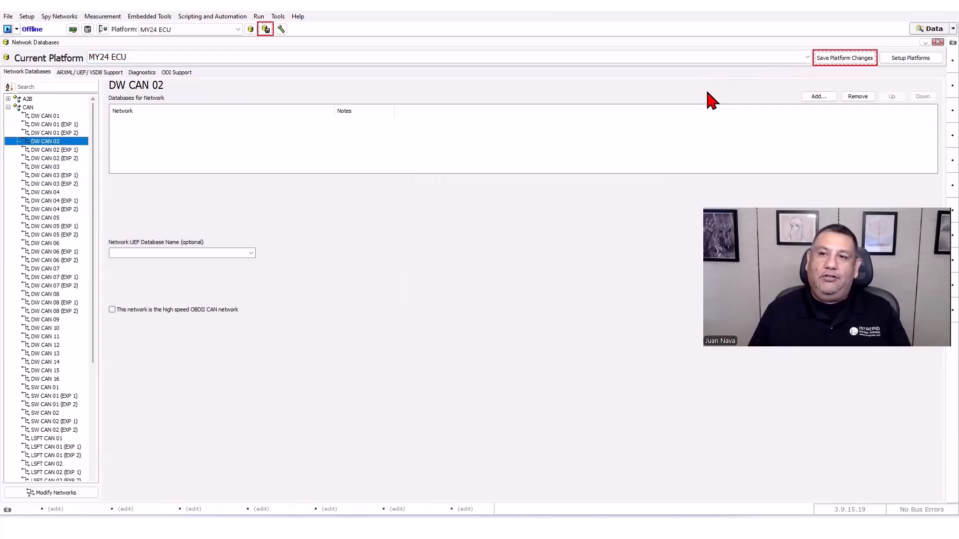
{"action": "left_click", "coordinate": [844, 58]}
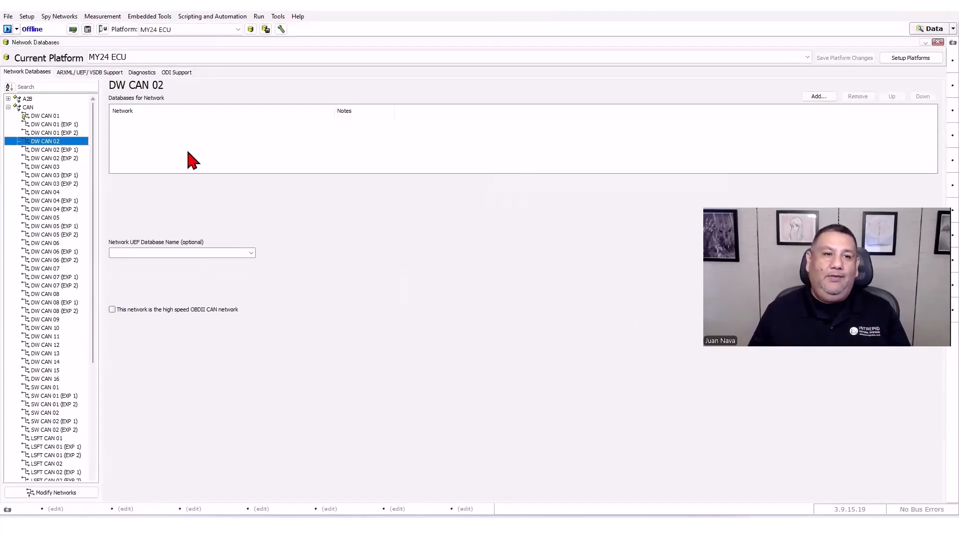
Open the Messages Editor and check which networks it offers for editing.
{"action": "left_click", "coordinate": [62, 17]}
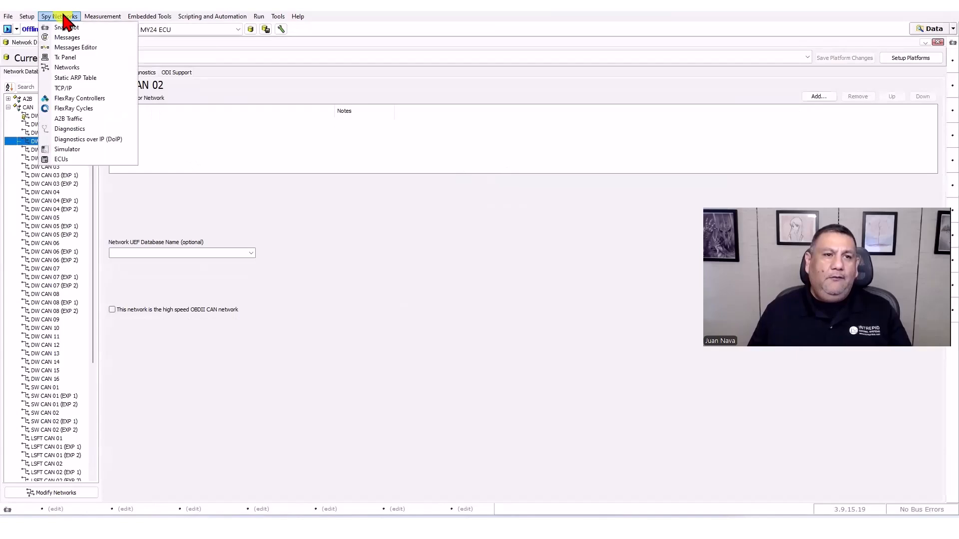
{"action": "left_click", "coordinate": [65, 47]}
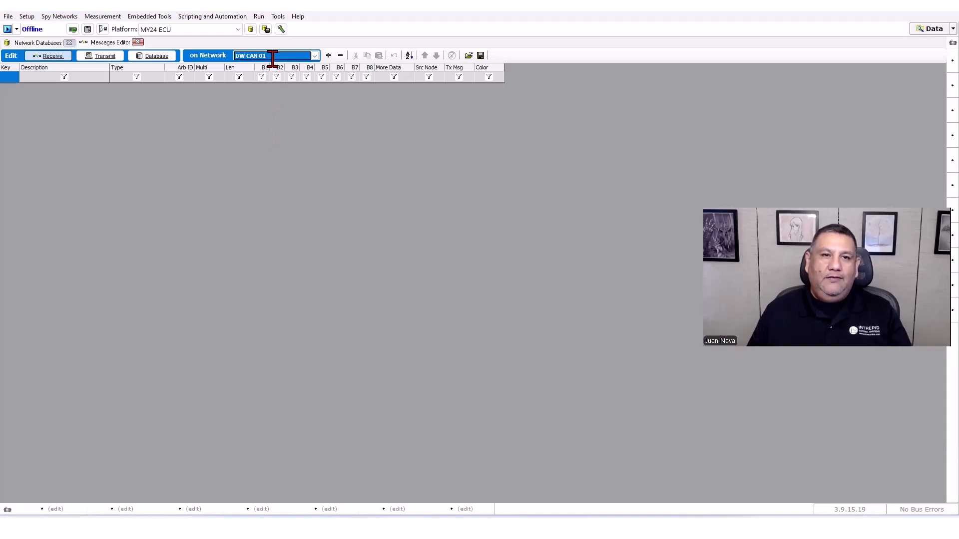
{"action": "left_click", "coordinate": [315, 56]}
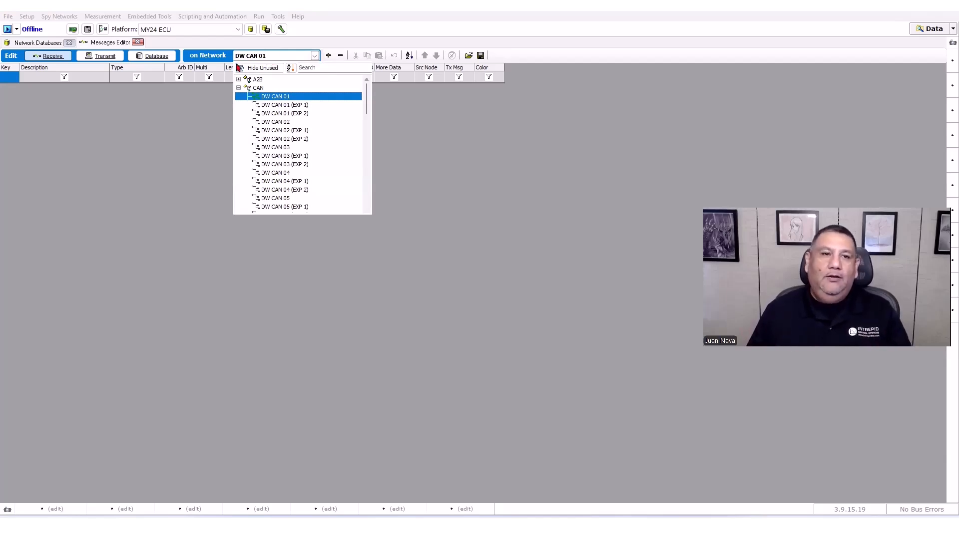
{"action": "left_click", "coordinate": [203, 54]}
Browse the CAN, LIN and Ethernet groups among the Messages Editor's networks and return the selection to DW CAN 01.
{"action": "left_click", "coordinate": [314, 56]}
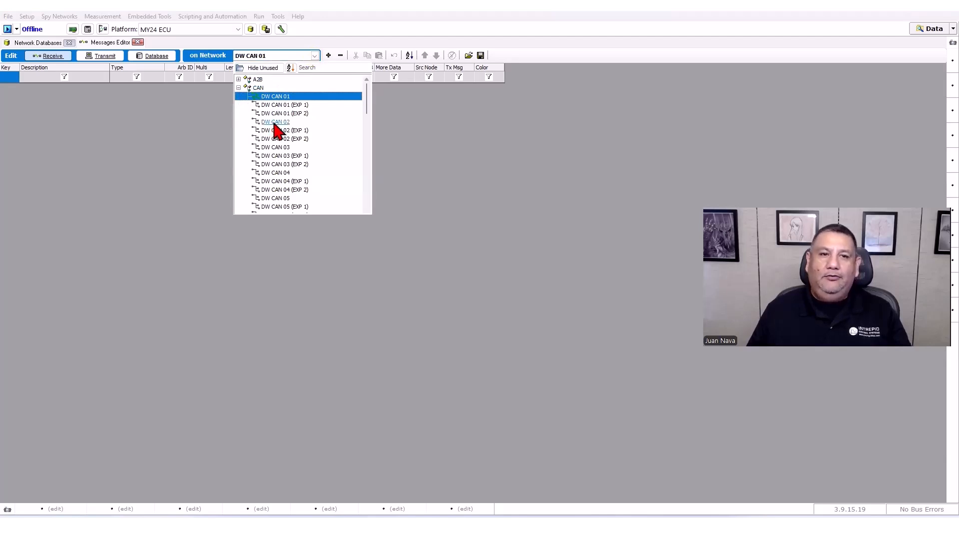
{"action": "left_click", "coordinate": [274, 122]}
{"action": "left_click", "coordinate": [314, 55]}
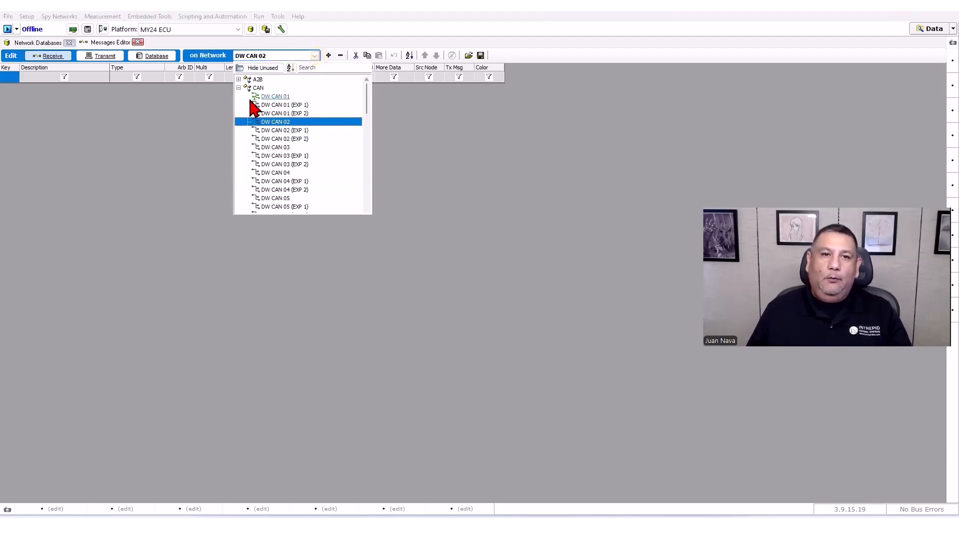
{"action": "left_click", "coordinate": [238, 88]}
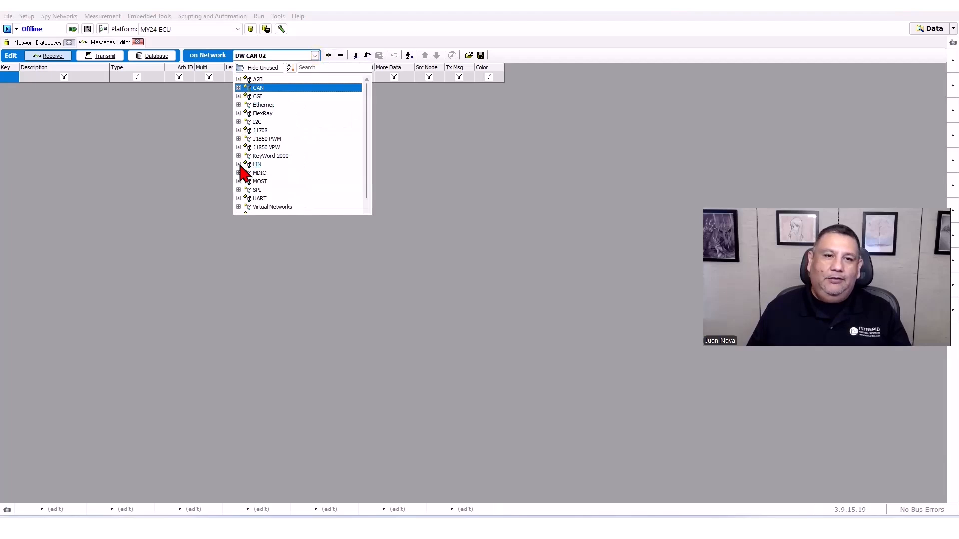
{"action": "left_click", "coordinate": [238, 164]}
{"action": "left_click", "coordinate": [239, 80]}
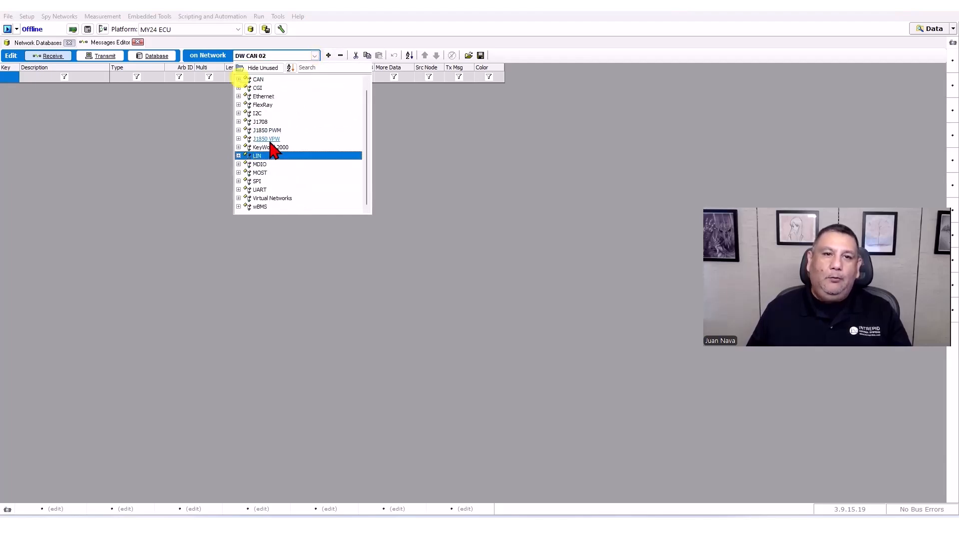
{"action": "left_click", "coordinate": [240, 95]}
{"action": "scroll", "coordinate": [289, 165], "scroll_direction": "up", "scroll_amount": 1}
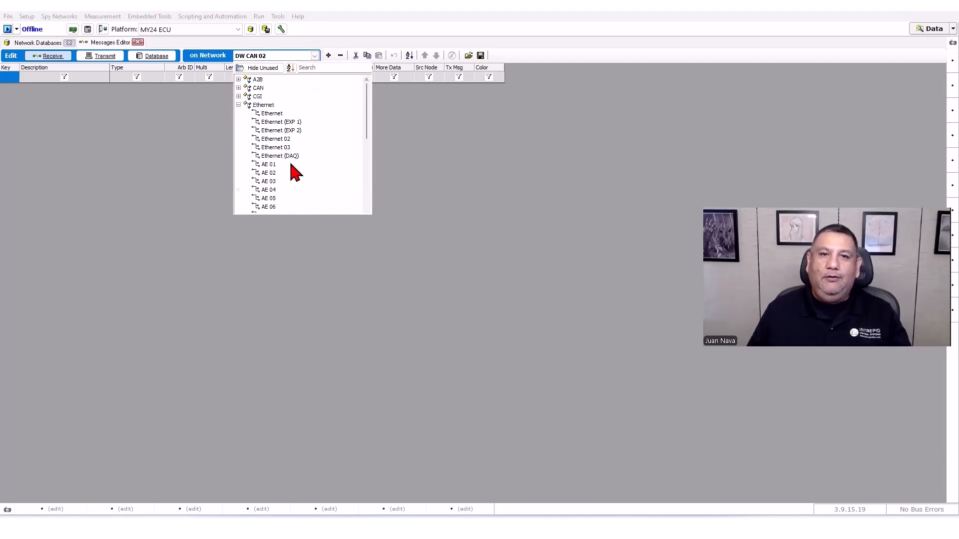
{"action": "left_click", "coordinate": [239, 101]}
{"action": "left_click", "coordinate": [239, 88]}
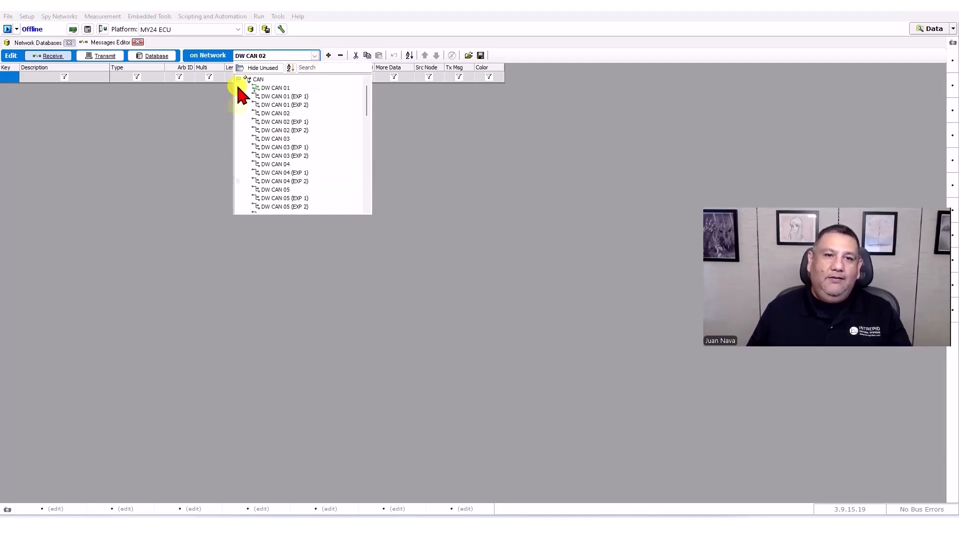
{"action": "left_click", "coordinate": [279, 88]}
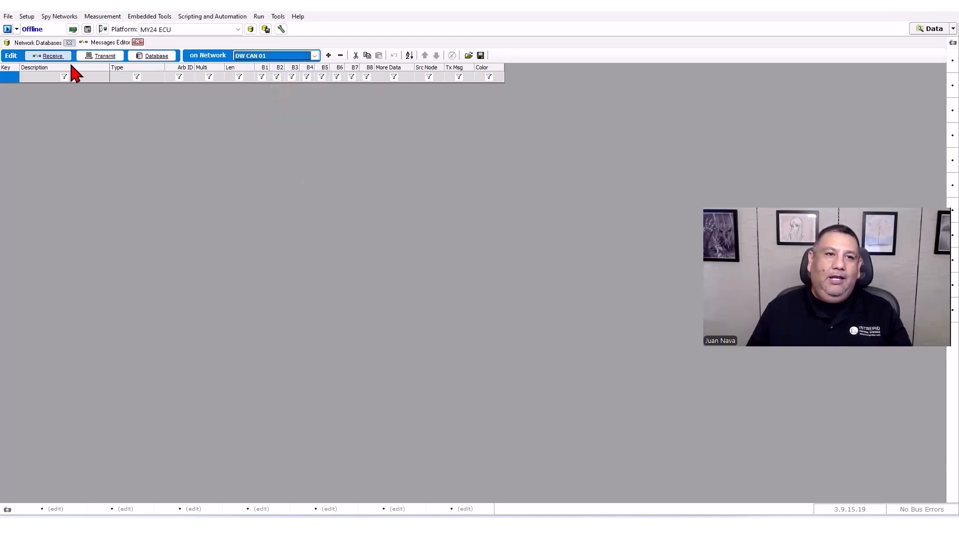
Copy the Engine_Information and Body_Information database messages on DW CAN 01 to the transmit messages.
{"action": "left_click", "coordinate": [158, 57]}
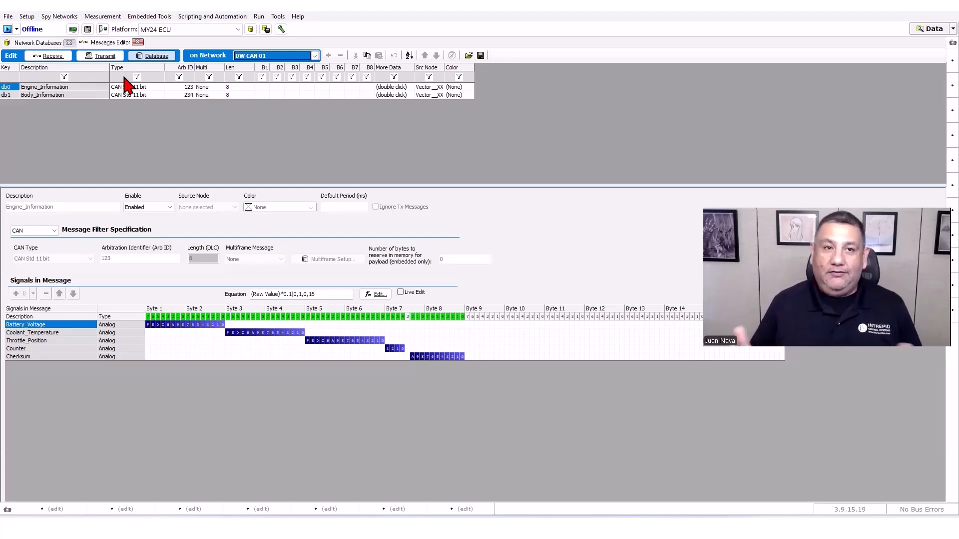
{"action": "left_click", "coordinate": [45, 86]}
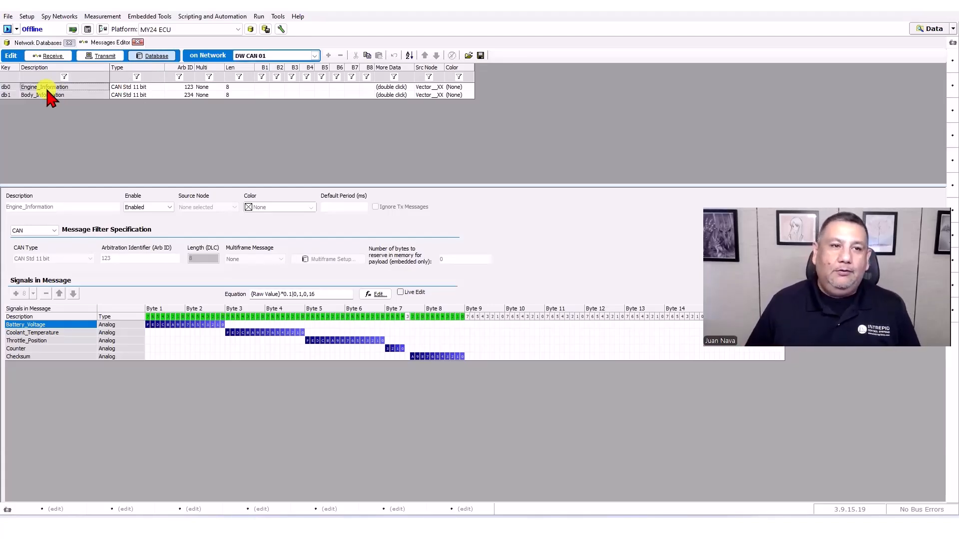
{"action": "right_click", "coordinate": [49, 88]}
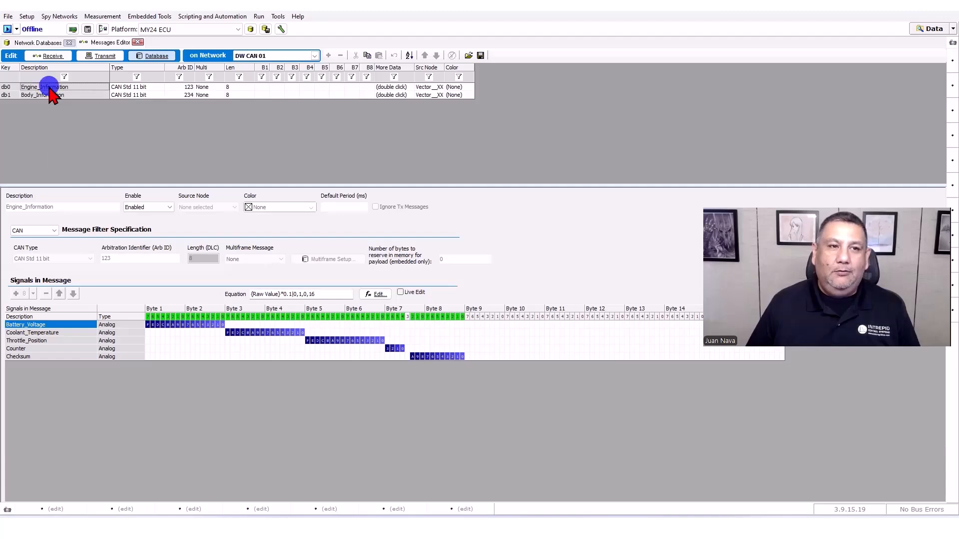
{"action": "mouse_move", "coordinate": [82, 145]}
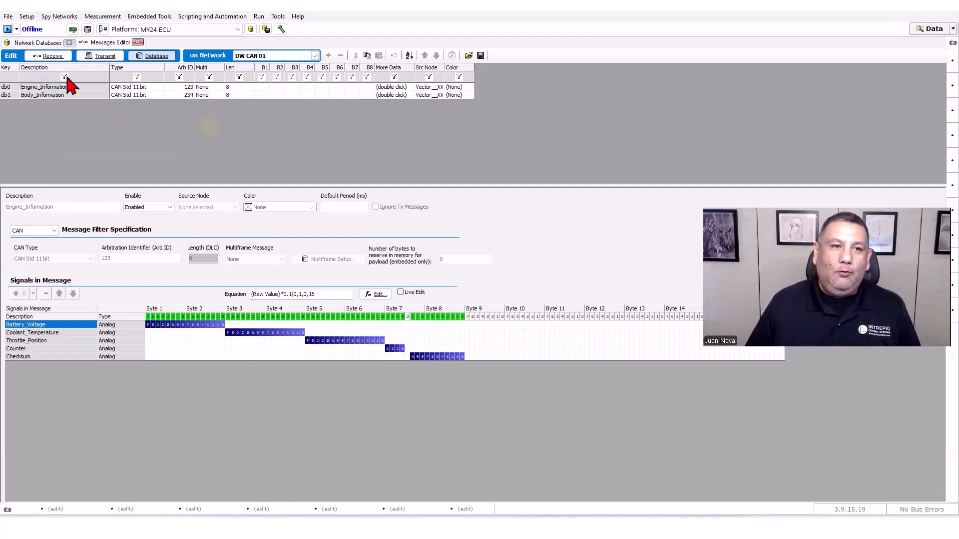
{"action": "left_click", "coordinate": [87, 95]}
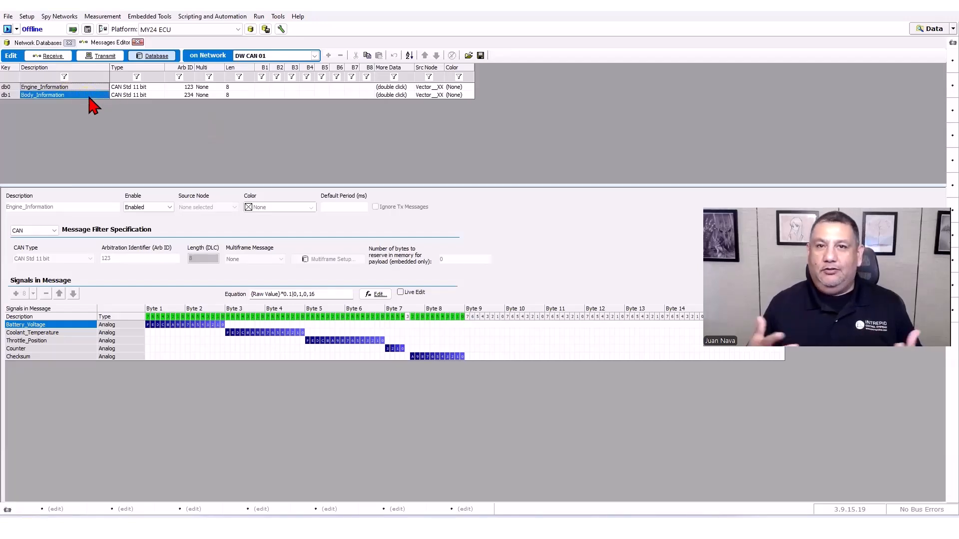
{"action": "right_click", "coordinate": [93, 104]}
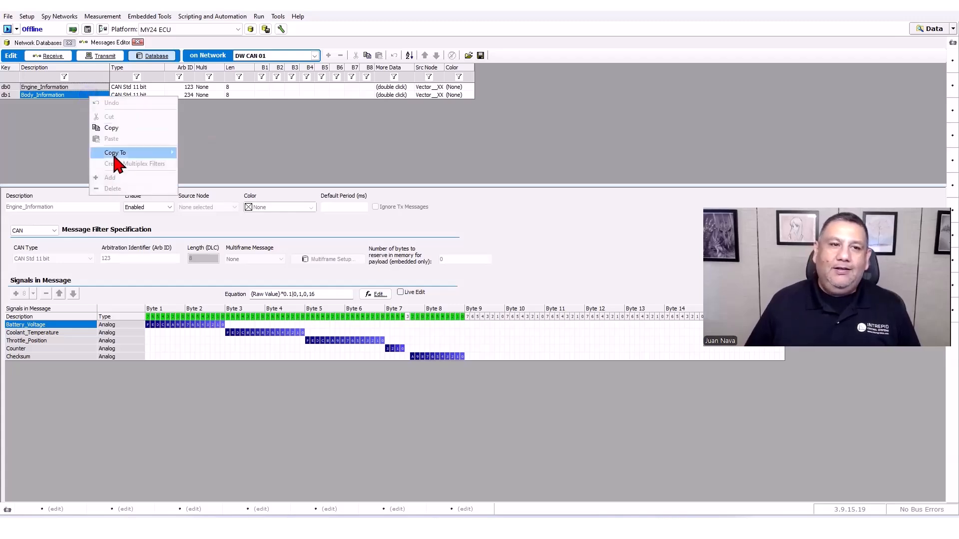
{"action": "mouse_move", "coordinate": [115, 153]}
{"action": "left_click", "coordinate": [190, 165]}
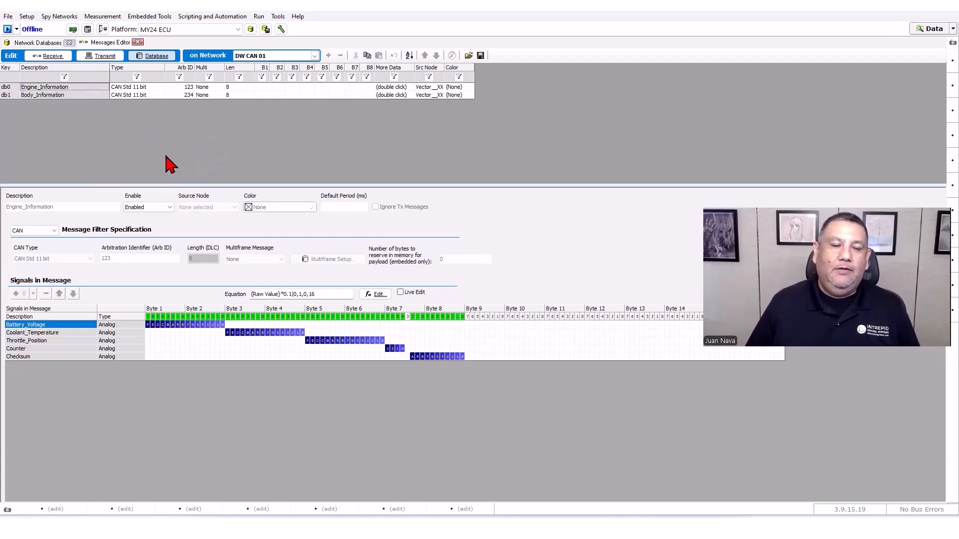
Show the transmit messages on DW CAN 01 and examine the signals in Engine_Information and Body_Information.
{"action": "left_click", "coordinate": [100, 56]}
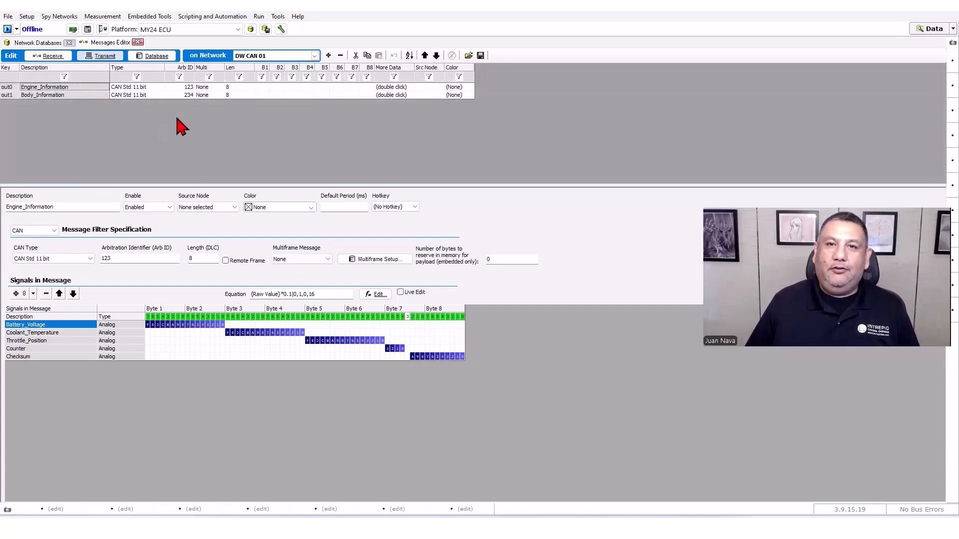
{"action": "left_click", "coordinate": [50, 94]}
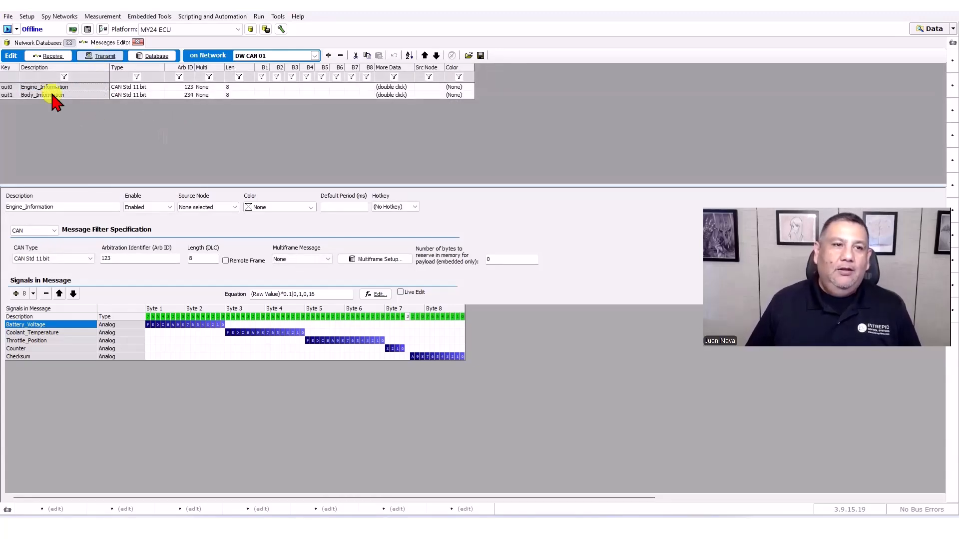
{"action": "left_click", "coordinate": [57, 88]}
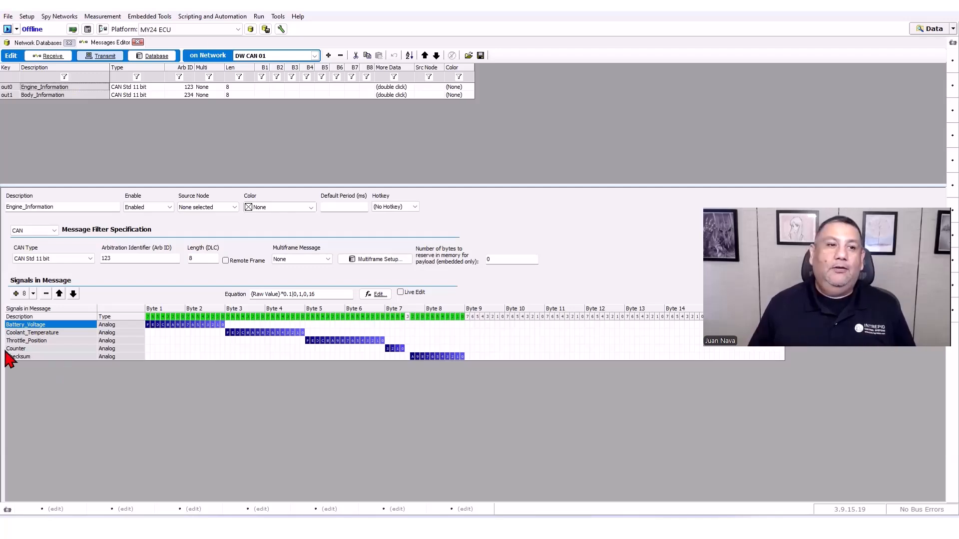
{"action": "left_click", "coordinate": [70, 96]}
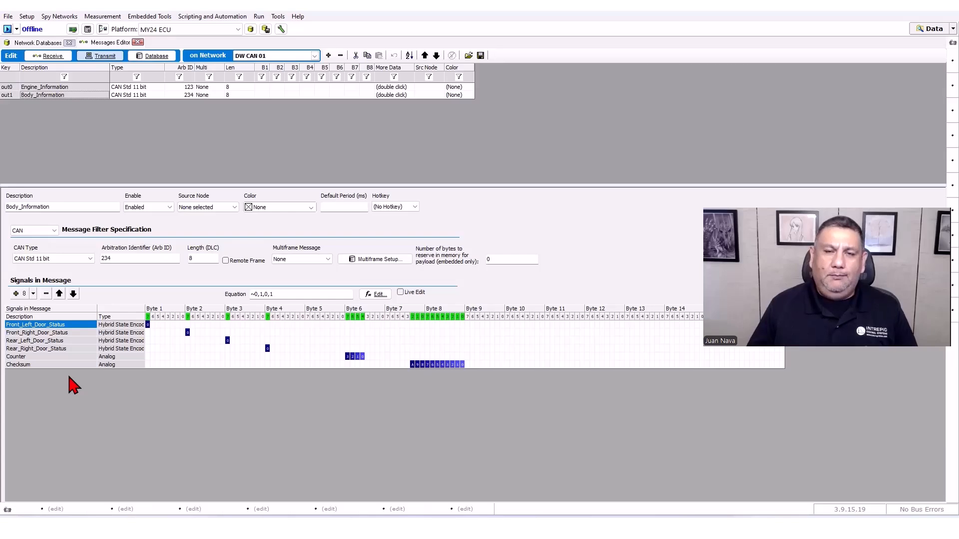
Open the Function Blocks and add a script function block named Engine Information.
{"action": "key", "text": "XF86AudioRaiseVolume"}
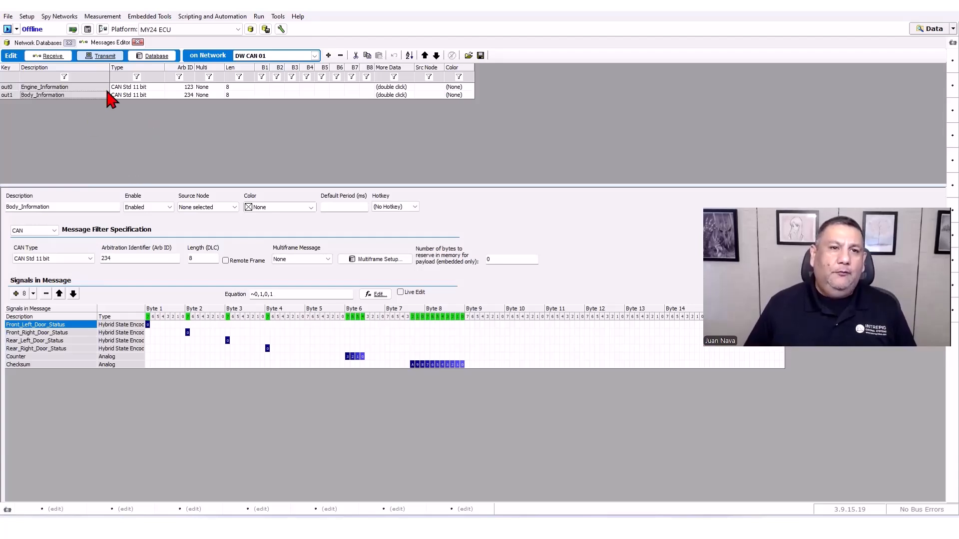
{"action": "left_click", "coordinate": [186, 17]}
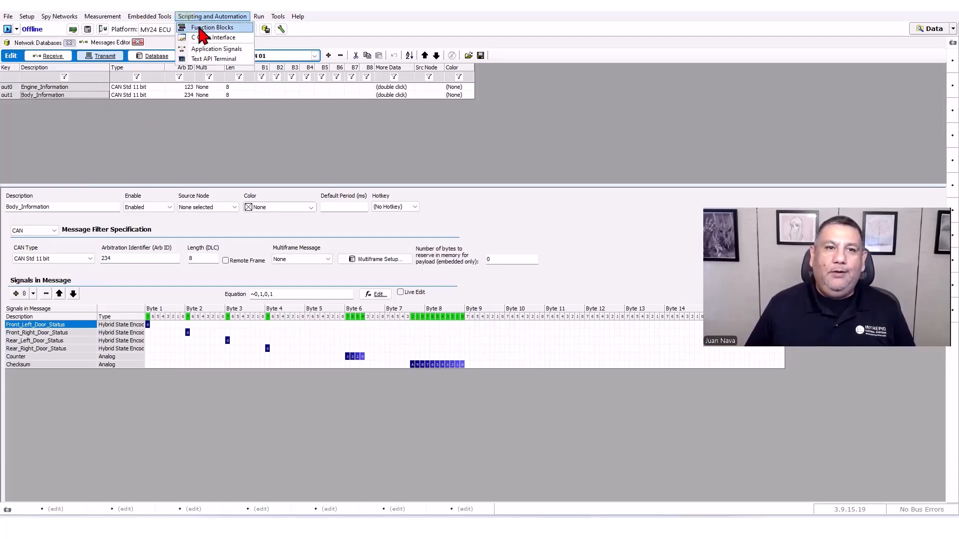
{"action": "left_click", "coordinate": [205, 28]}
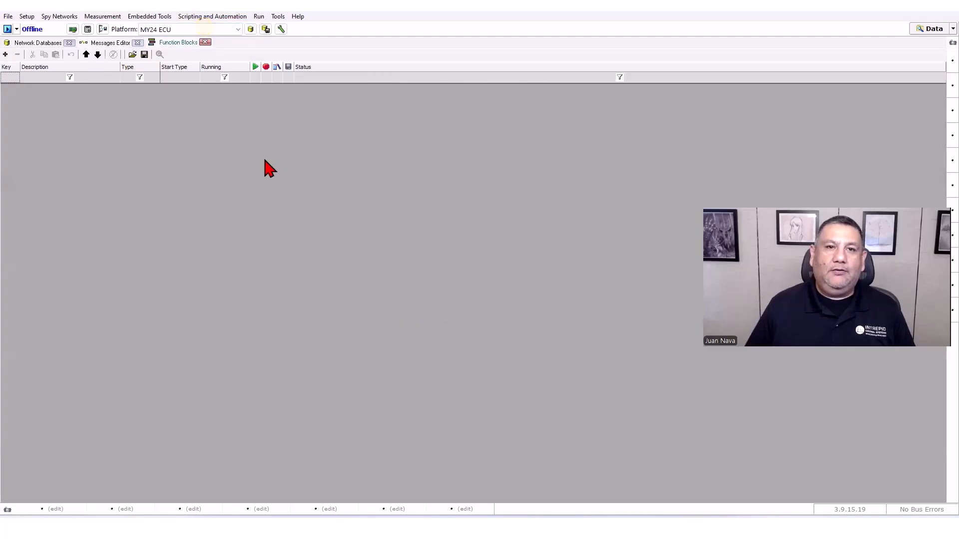
{"action": "left_click", "coordinate": [5, 54]}
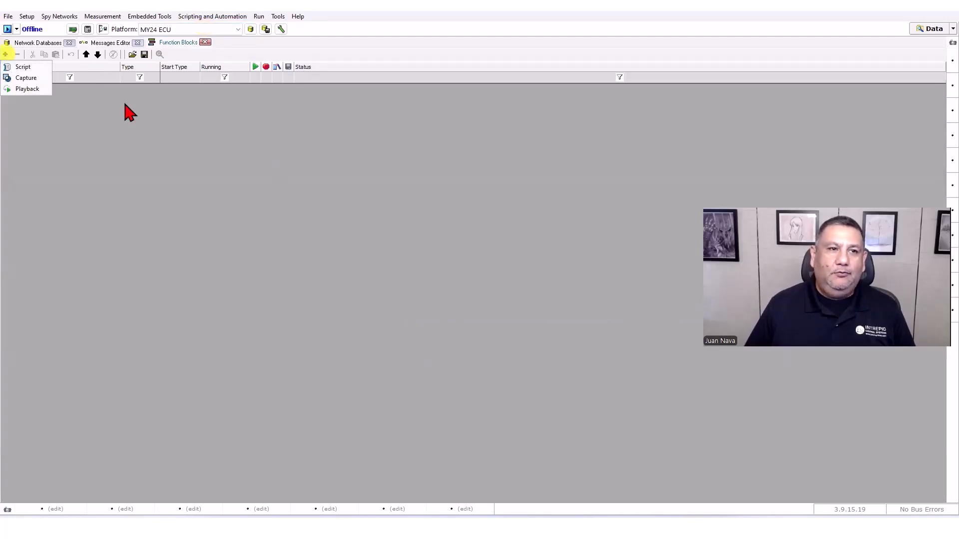
{"action": "left_click", "coordinate": [22, 67]}
{"action": "left_click", "coordinate": [70, 88]}
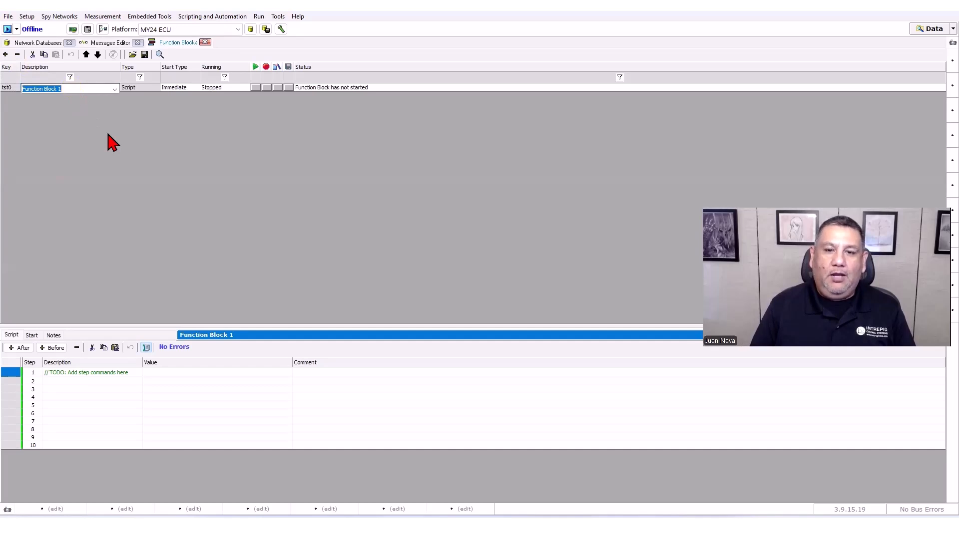
{"action": "type", "text": "Engin"}
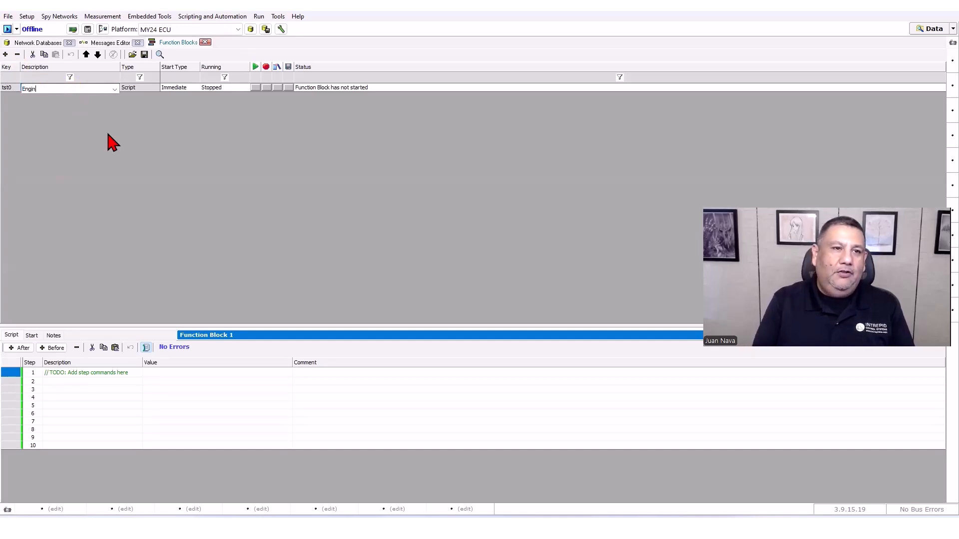
{"action": "type", "text": "e Inf"}
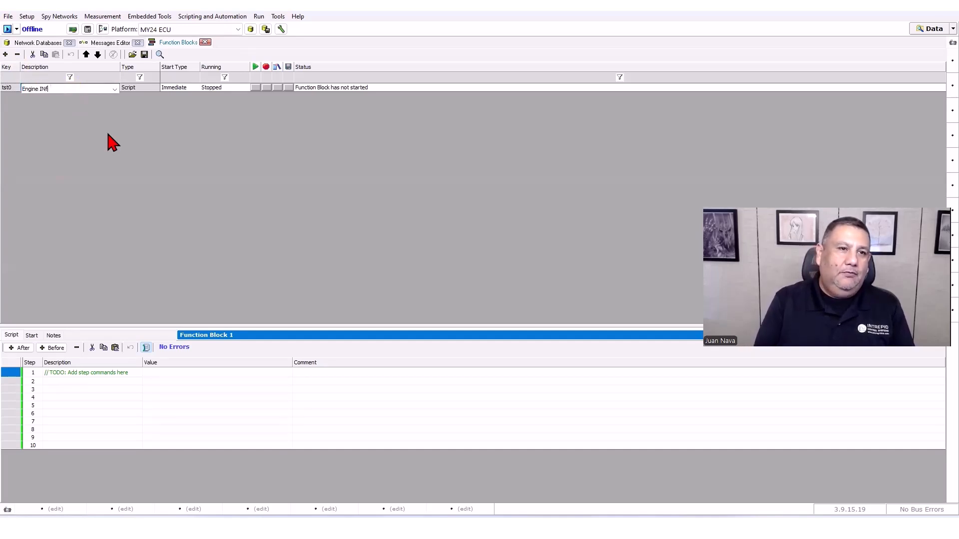
{"action": "type", "text": "o"}
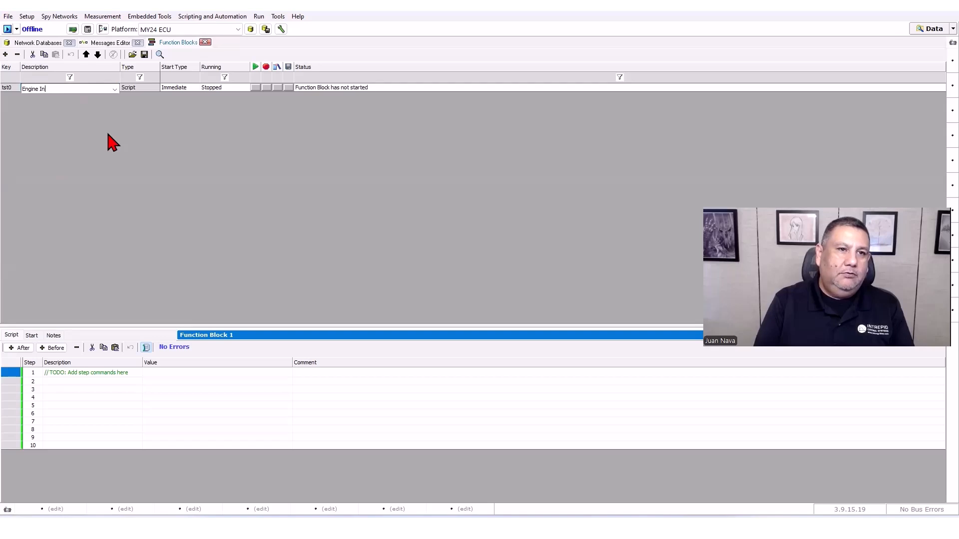
{"action": "type", "text": "rmation"}
{"action": "key", "text": "Return"}
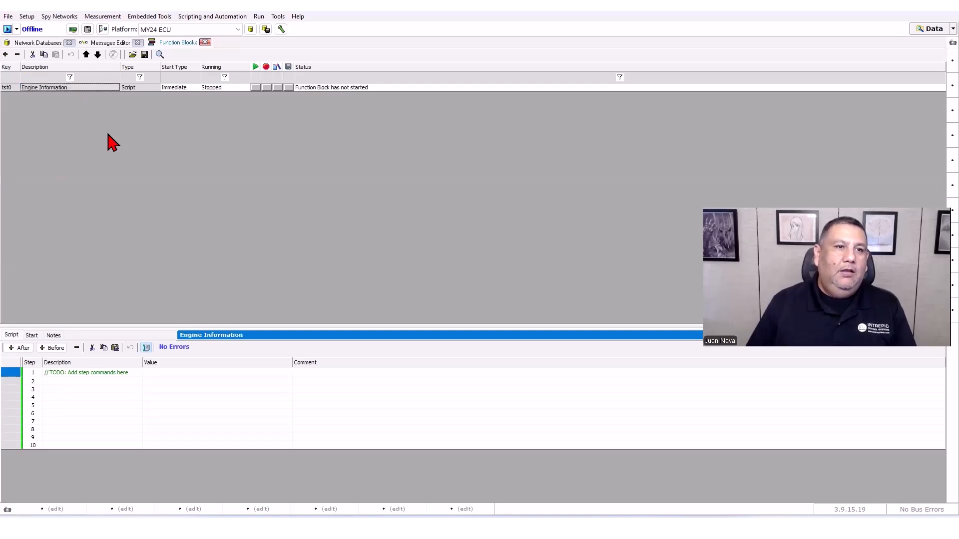
Add a second script function block and name it Body Information.
{"action": "left_click", "coordinate": [5, 54]}
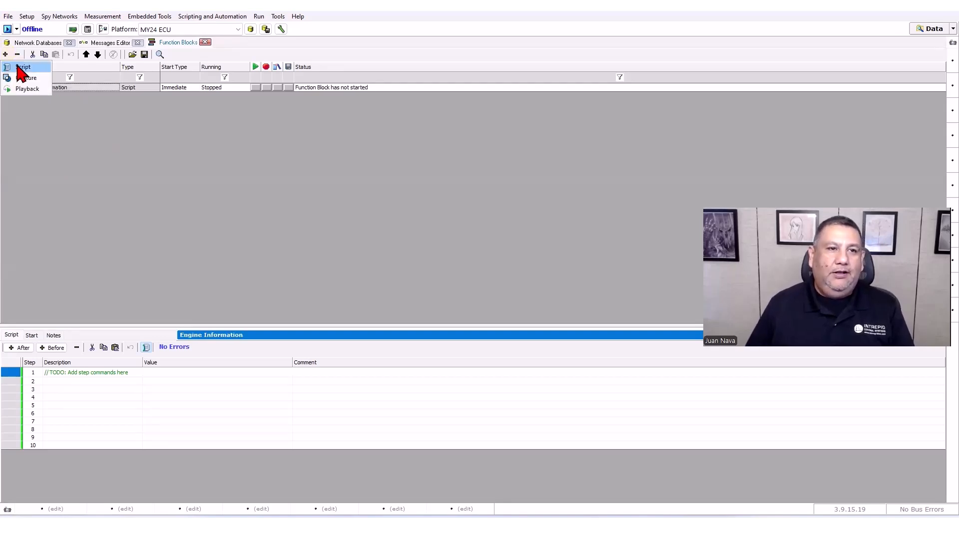
{"action": "left_click", "coordinate": [20, 72]}
{"action": "double_click", "coordinate": [66, 96]}
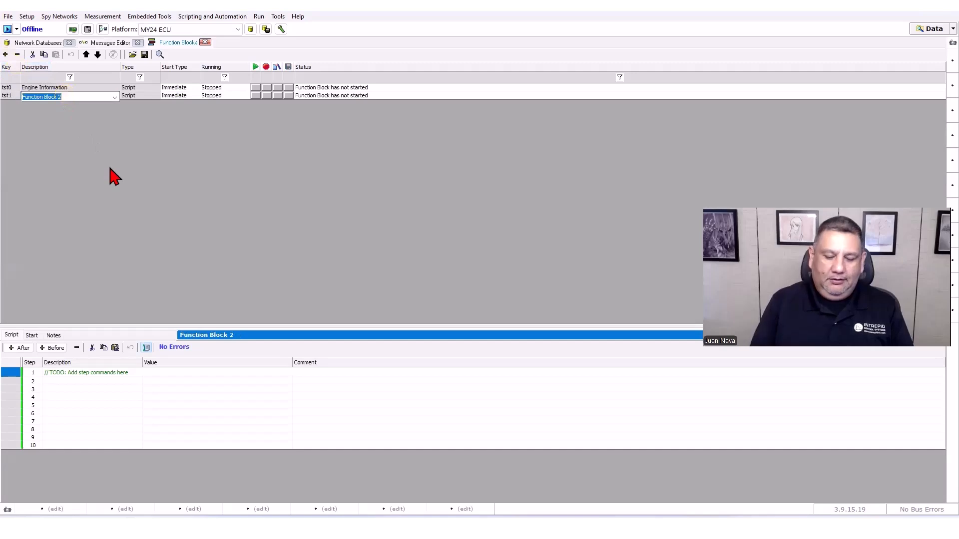
{"action": "type", "text": "Bdo"}
{"action": "key", "text": "BackSpace"}
{"action": "key", "text": "BackSpace"}
{"action": "type", "text": "ody "}
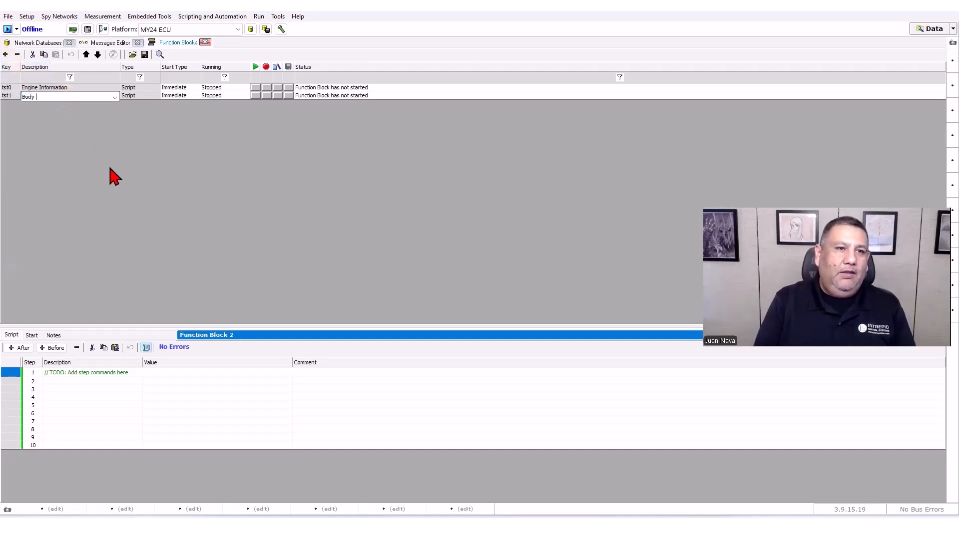
{"action": "type", "text": "Inforf"}
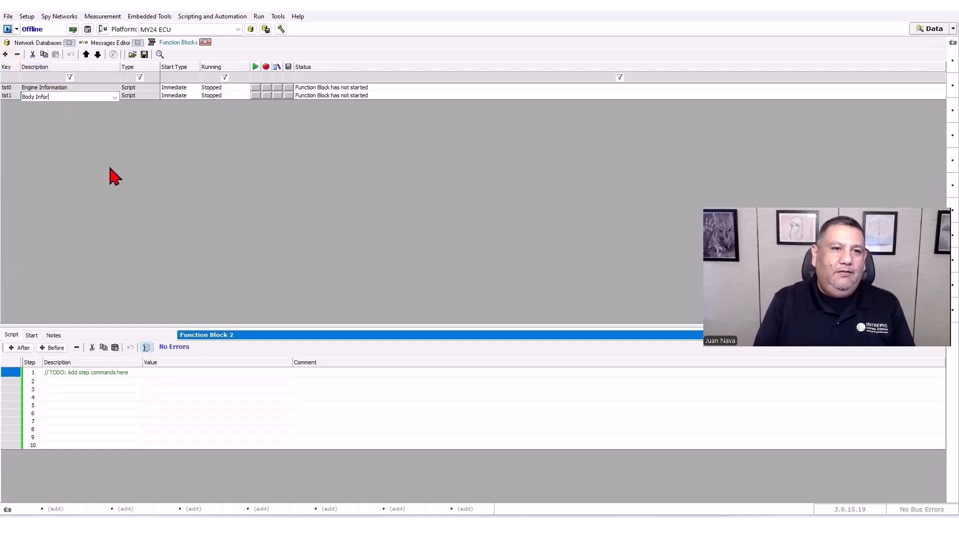
{"action": "type", "text": "ion"}
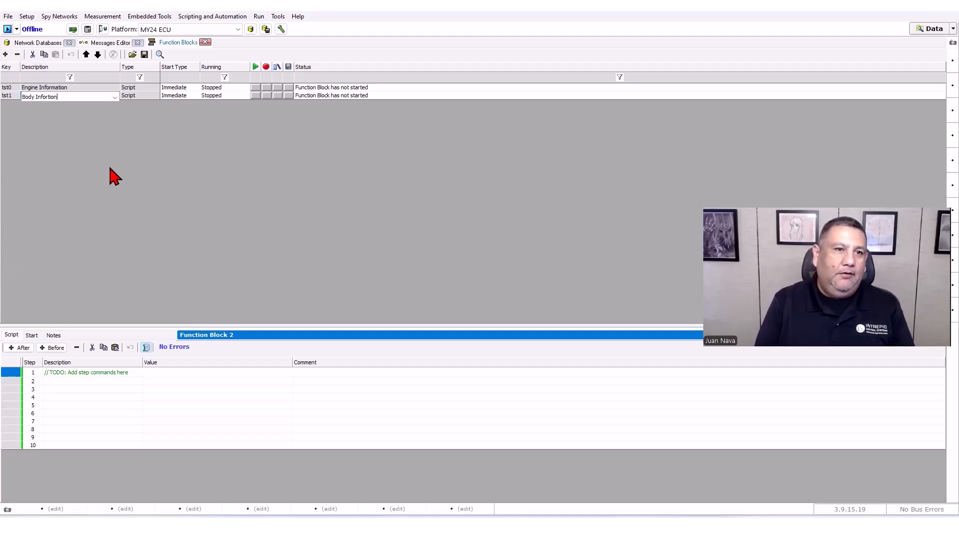
{"action": "key", "text": "BackSpace"}
{"action": "type", "text": "mation"}
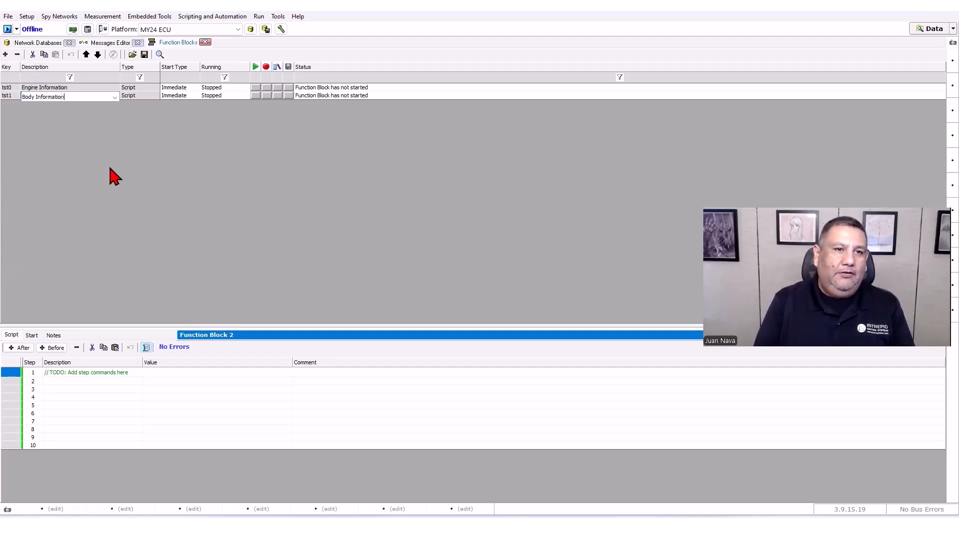
{"action": "key", "text": "Return"}
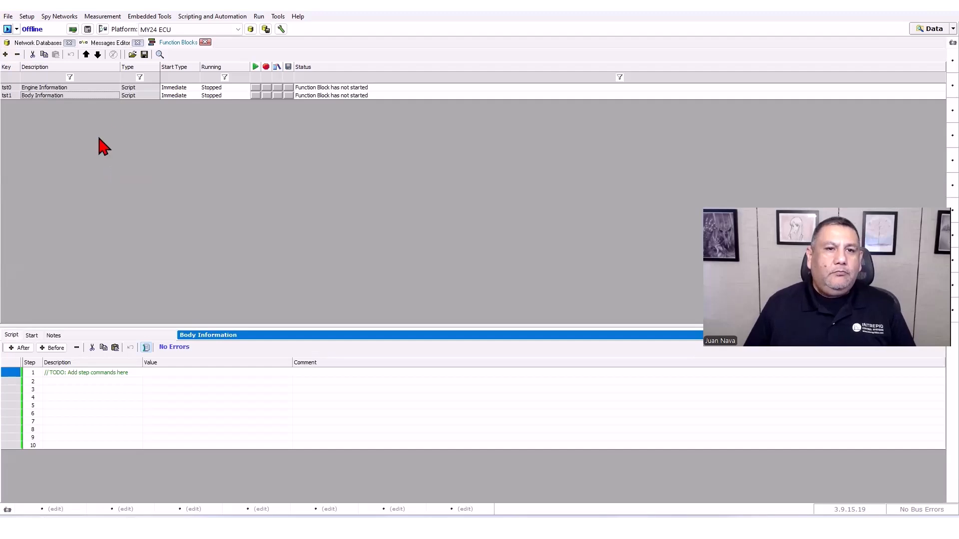
Widen the Start Type column and check which start types are offered for the Engine Information function block.
{"action": "left_click", "coordinate": [178, 87]}
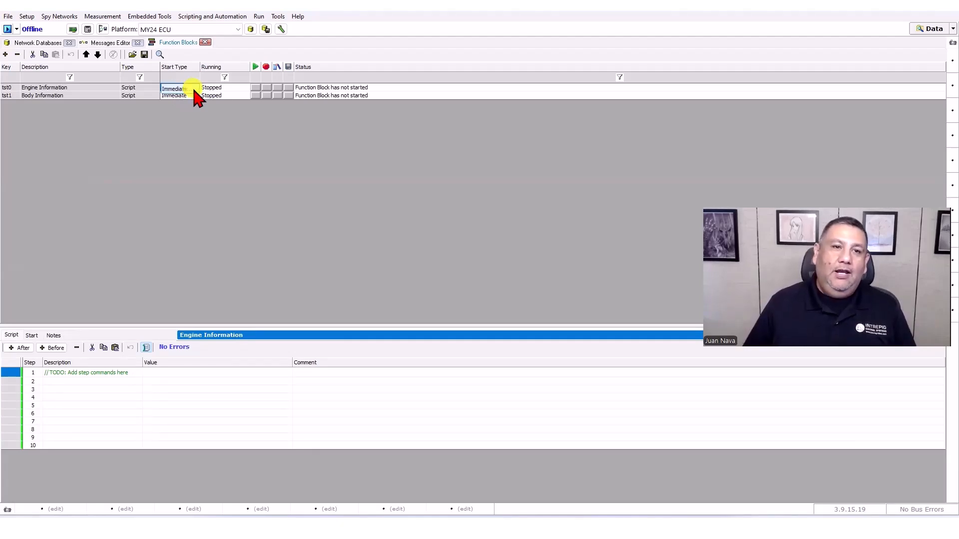
{"action": "left_click", "coordinate": [194, 89]}
{"action": "left_click", "coordinate": [235, 95]}
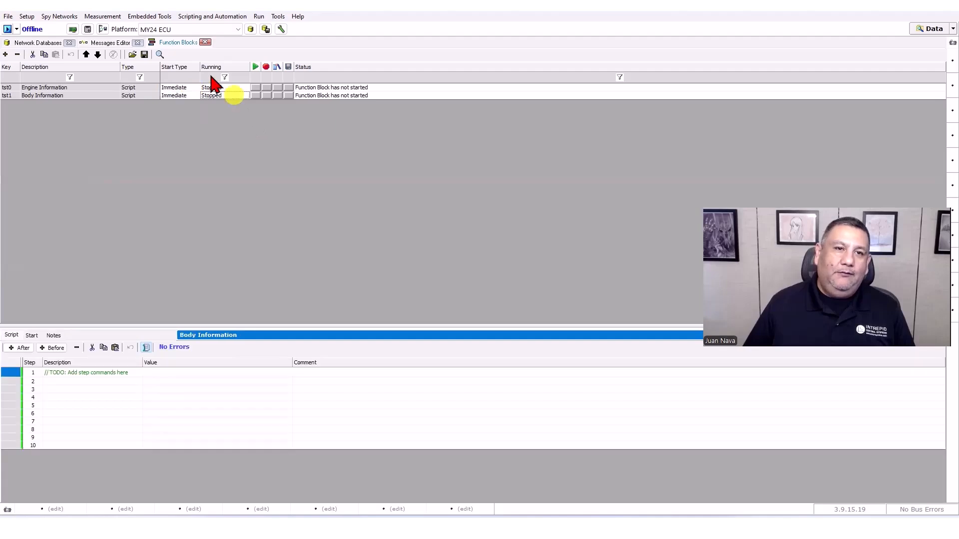
{"action": "left_click_drag", "start_coordinate": [200, 67], "coordinate": [224, 67]}
{"action": "left_click", "coordinate": [216, 88]}
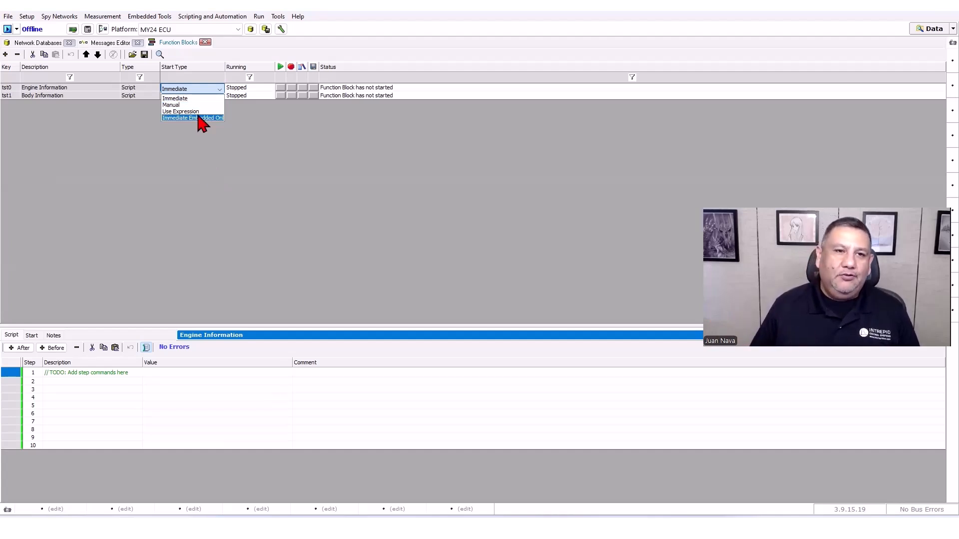
{"action": "left_click", "coordinate": [84, 87]}
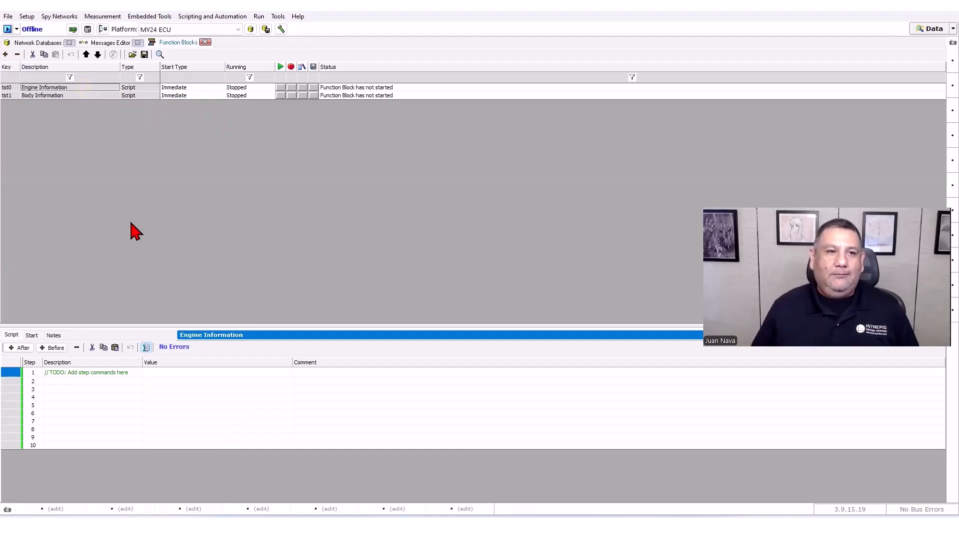
Enlarge the script area of the Engine Information block and make step 9 a Transmit command.
{"action": "left_click", "coordinate": [58, 89]}
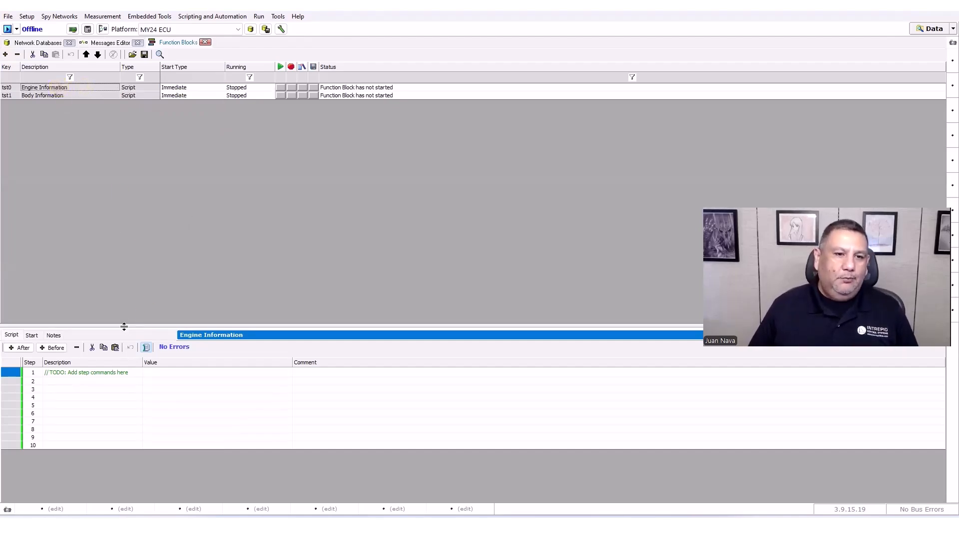
{"action": "left_click_drag", "start_coordinate": [124, 326], "coordinate": [139, 160]}
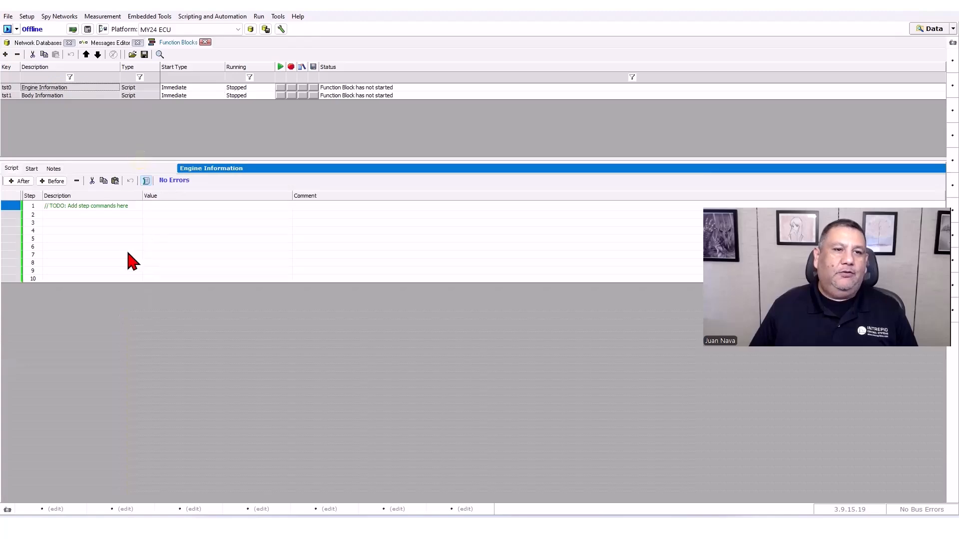
{"action": "left_click", "coordinate": [81, 270]}
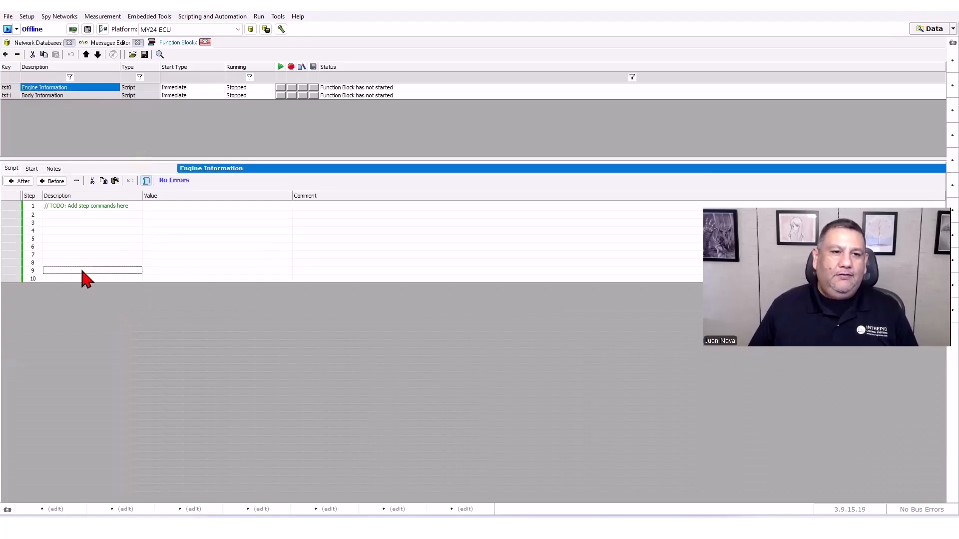
{"action": "left_click", "coordinate": [79, 223]}
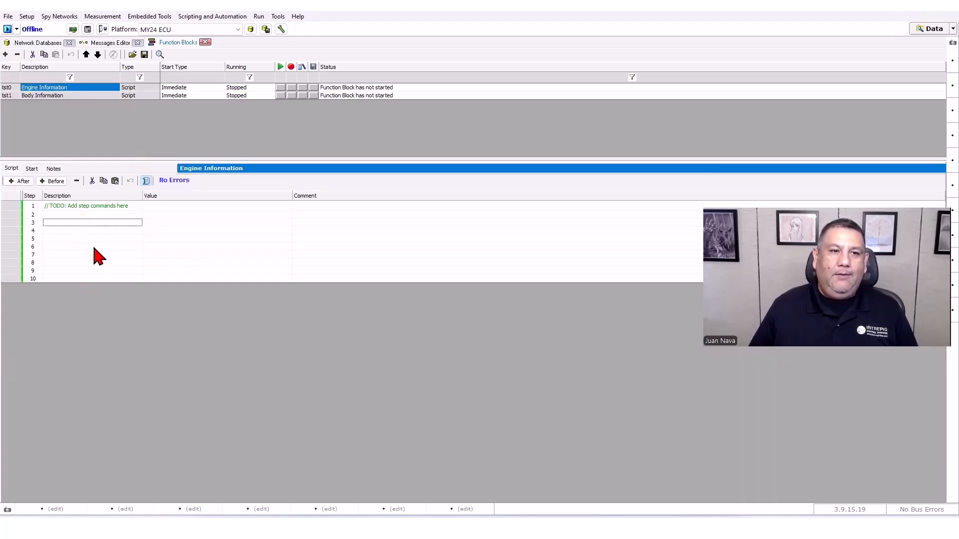
{"action": "left_click", "coordinate": [92, 272]}
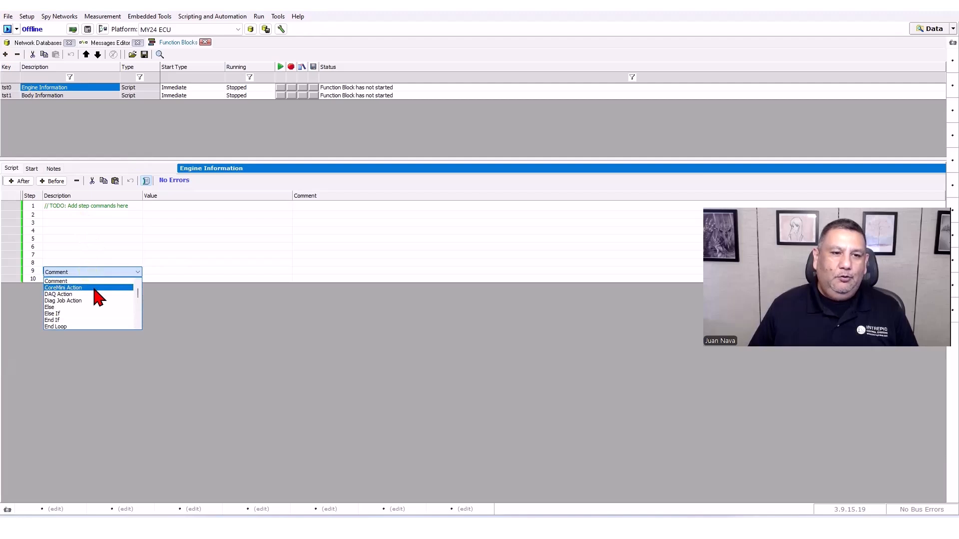
{"action": "scroll", "coordinate": [135, 320], "scroll_direction": "down", "scroll_amount": 2}
{"action": "scroll", "coordinate": [127, 315], "scroll_direction": "down", "scroll_amount": 8}
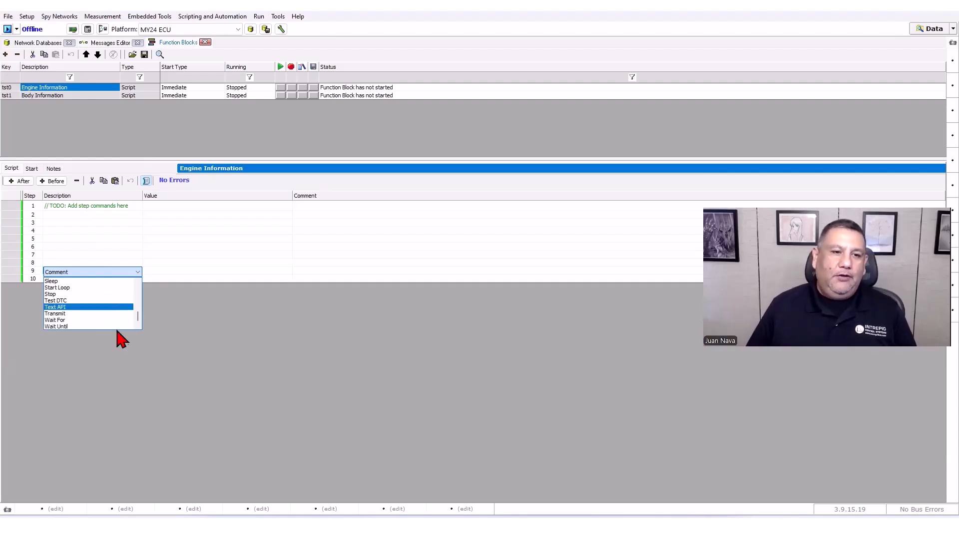
{"action": "left_click", "coordinate": [91, 314]}
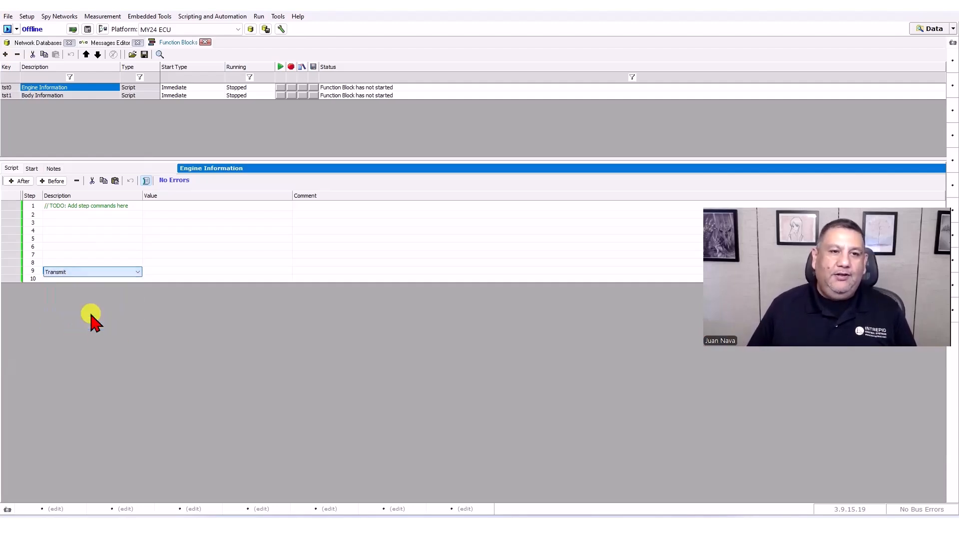
Set the Transmit command in step 9 to send the Engine_Information message on DW CAN 01.
{"action": "left_click", "coordinate": [156, 271]}
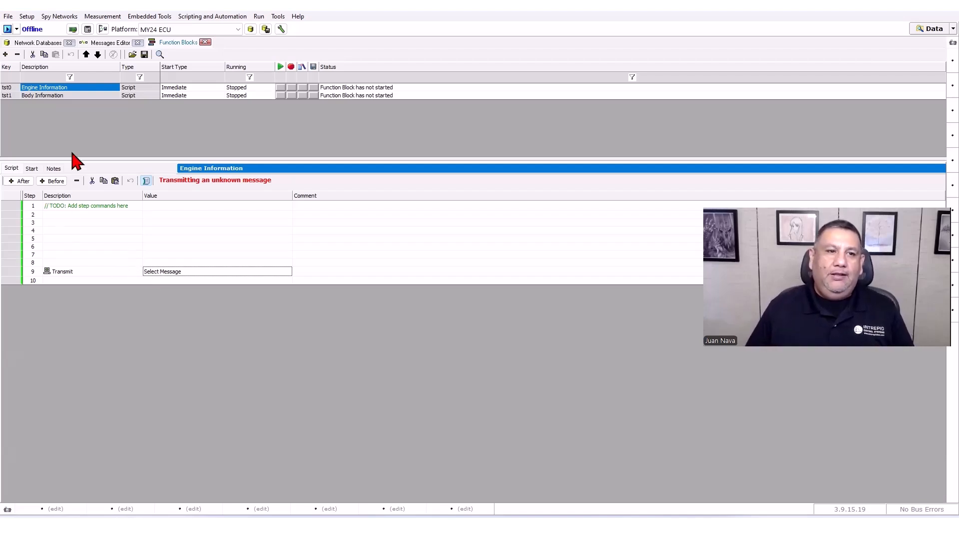
{"action": "left_click", "coordinate": [182, 271]}
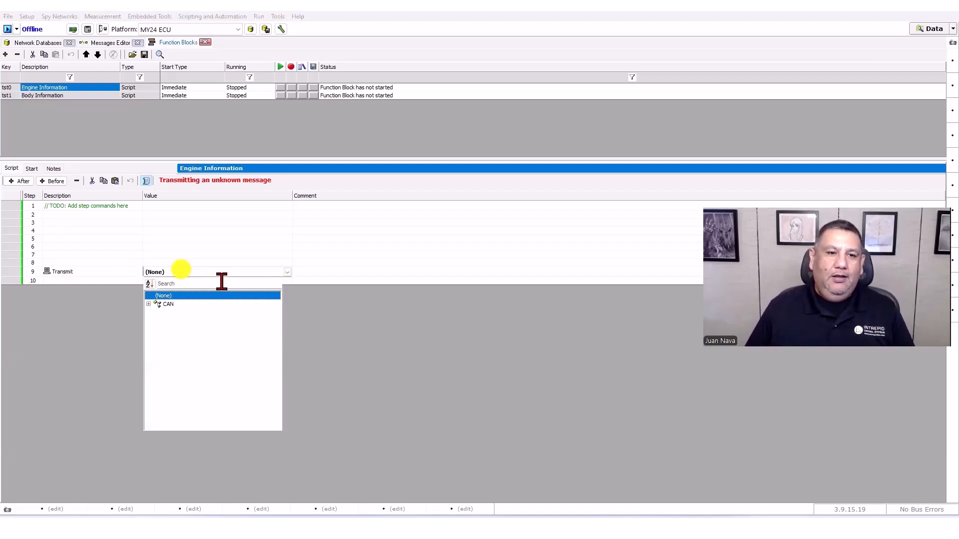
{"action": "left_click", "coordinate": [148, 304]}
{"action": "left_click", "coordinate": [156, 312]}
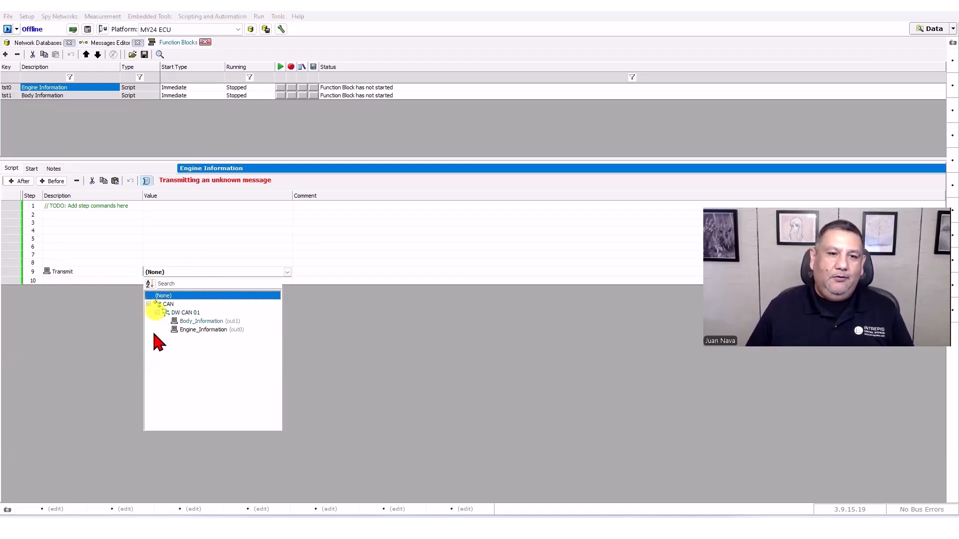
{"action": "left_click", "coordinate": [189, 329]}
{"action": "left_click", "coordinate": [319, 279]}
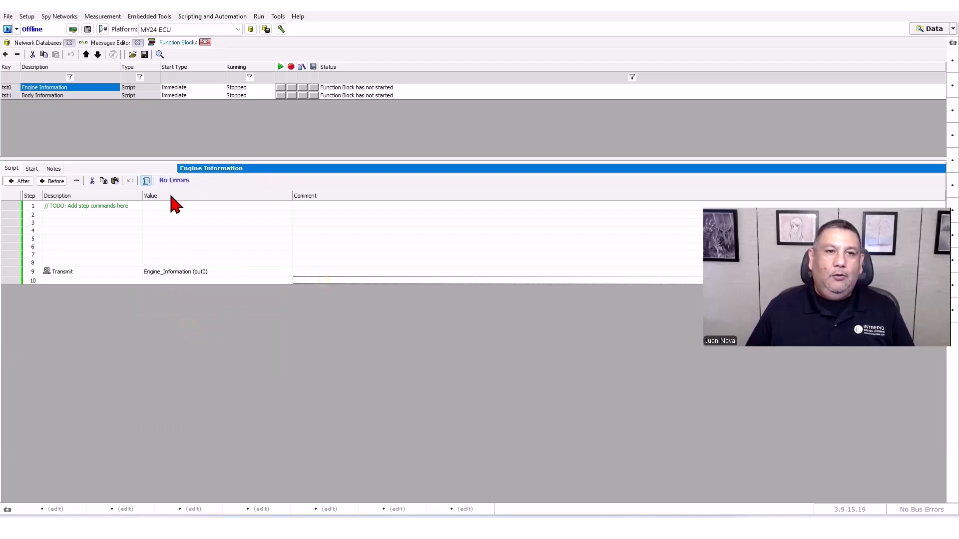
Run the function block scripts in simulation mode without a replay file.
{"action": "left_click", "coordinate": [16, 28]}
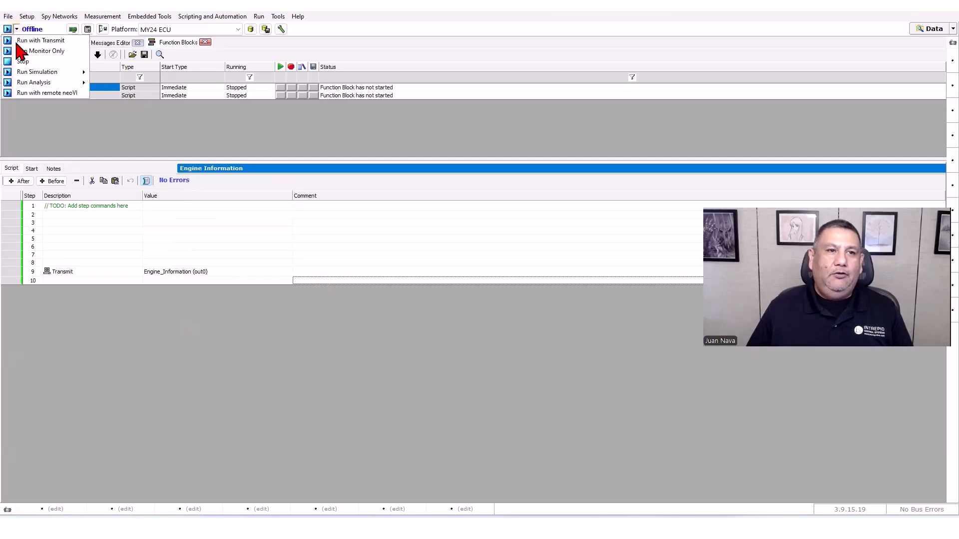
{"action": "mouse_move", "coordinate": [25, 72]}
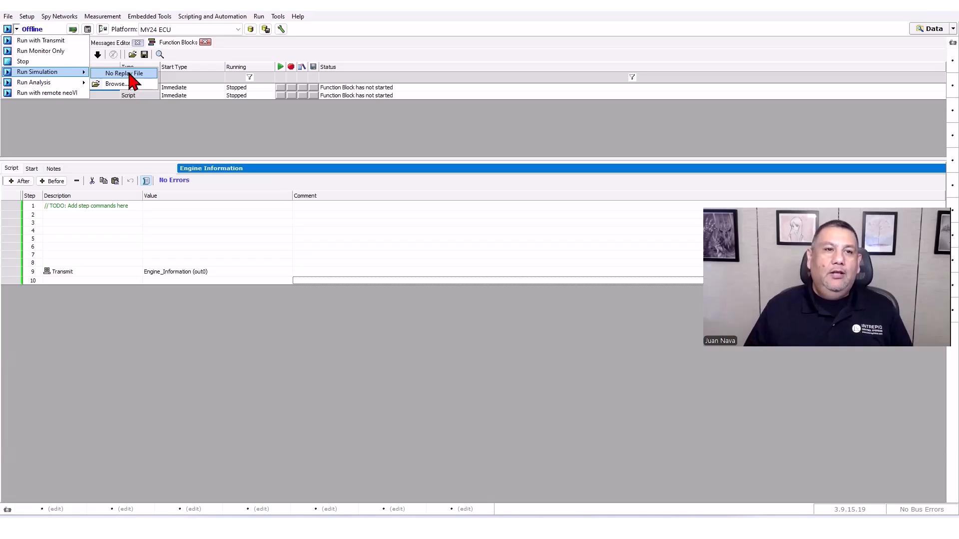
{"action": "left_click", "coordinate": [109, 74]}
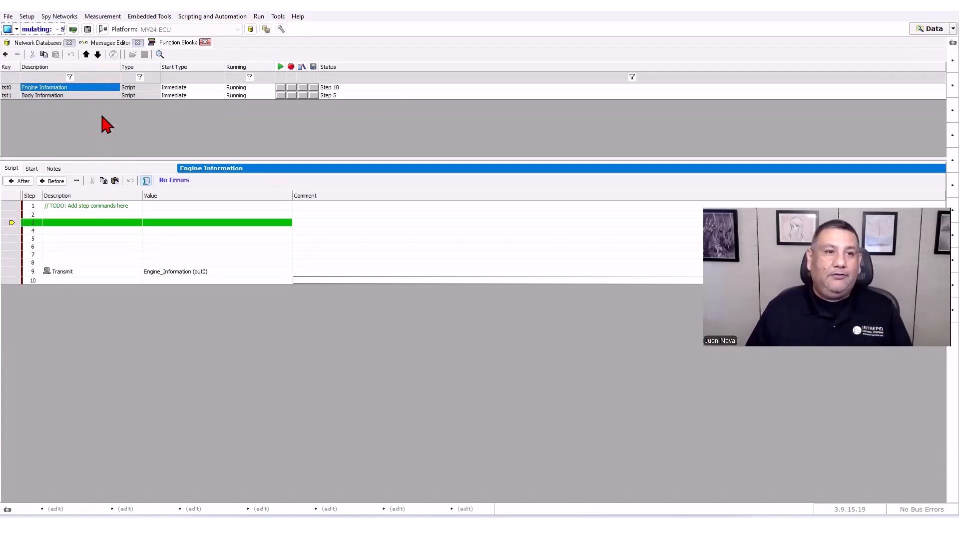
Examine the Engine_Information traffic in the Messages view and restart the simulation from the function blocks.
{"action": "left_click", "coordinate": [59, 17]}
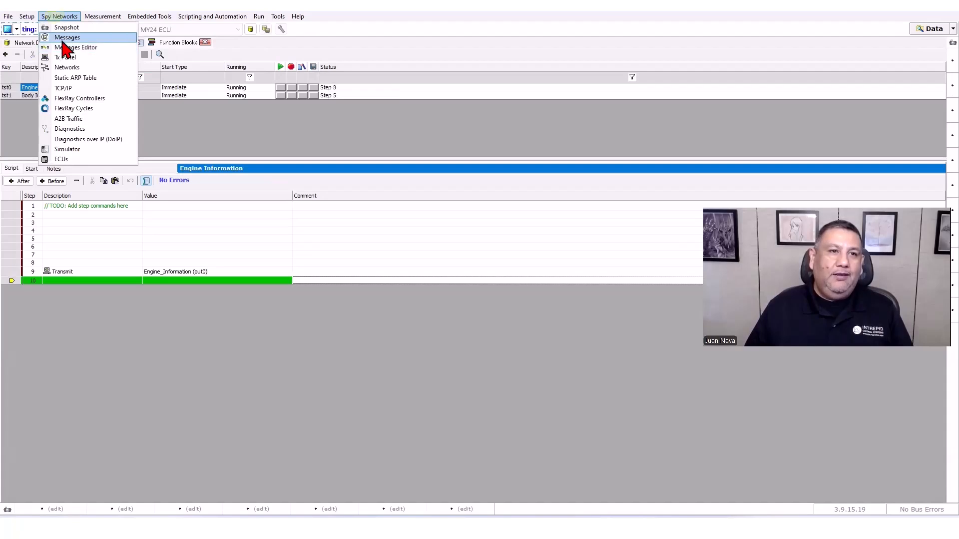
{"action": "left_click", "coordinate": [64, 38]}
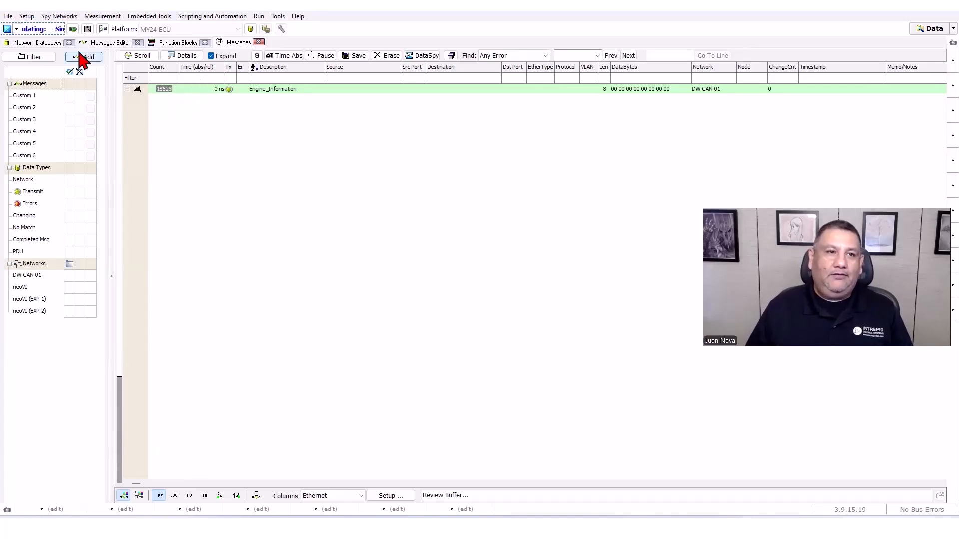
{"action": "left_click", "coordinate": [178, 41]}
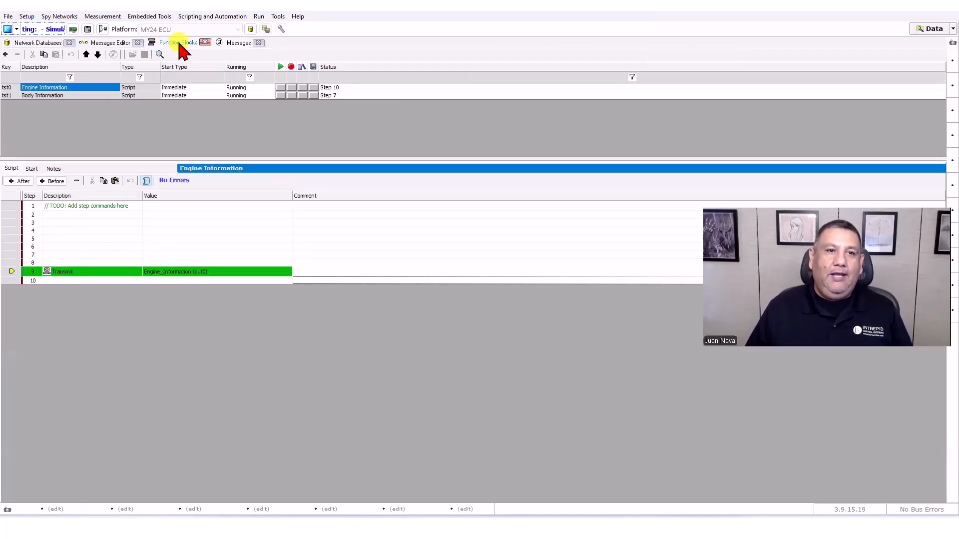
{"action": "left_click", "coordinate": [7, 28]}
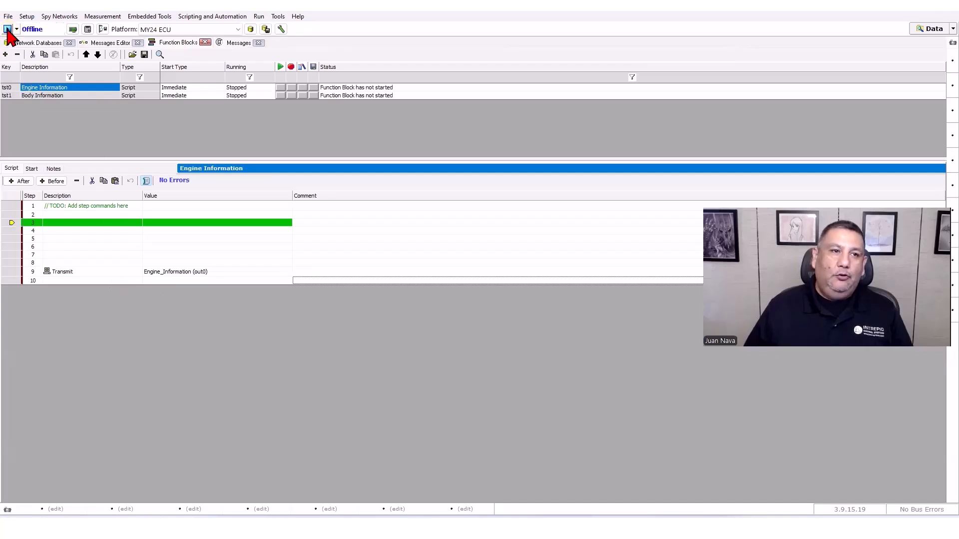
{"action": "left_click", "coordinate": [7, 29]}
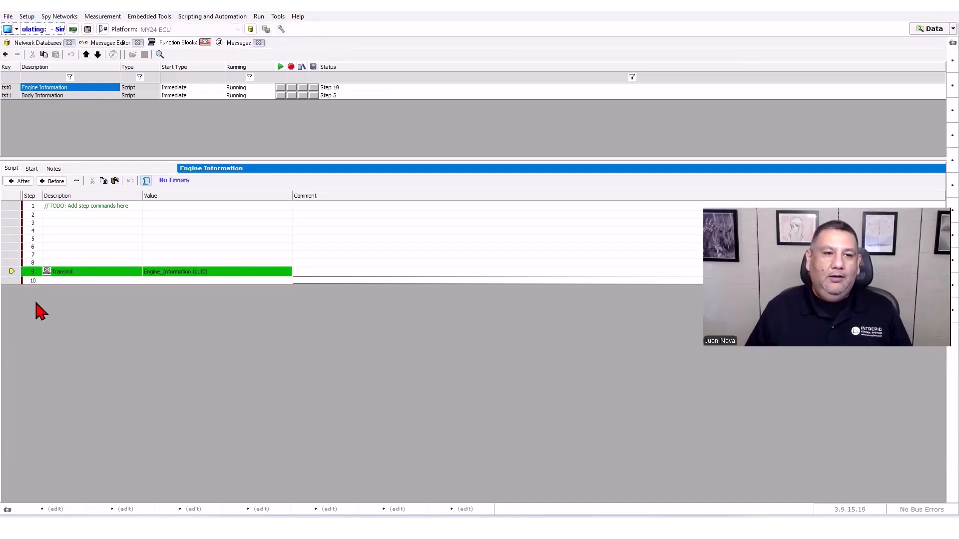
Make step 10 of the Engine Information block a Wait For command with a 500 ms delay.
{"action": "left_click", "coordinate": [58, 277]}
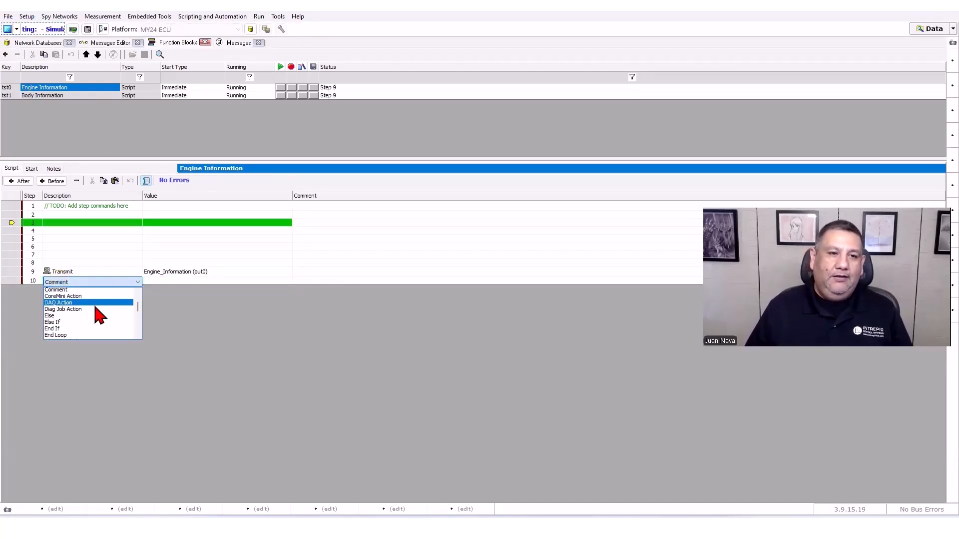
{"action": "scroll", "coordinate": [96, 308], "scroll_direction": "down", "scroll_amount": 8}
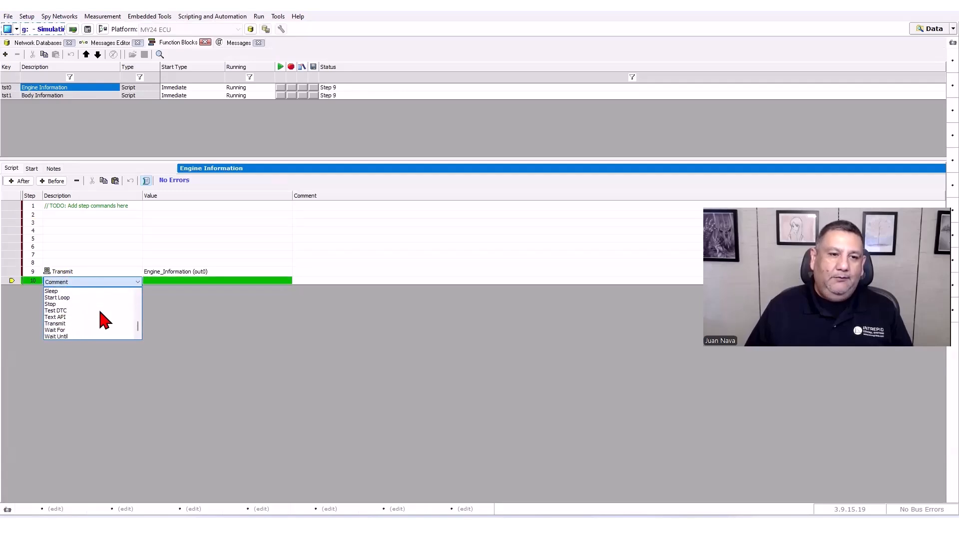
{"action": "left_click", "coordinate": [69, 330]}
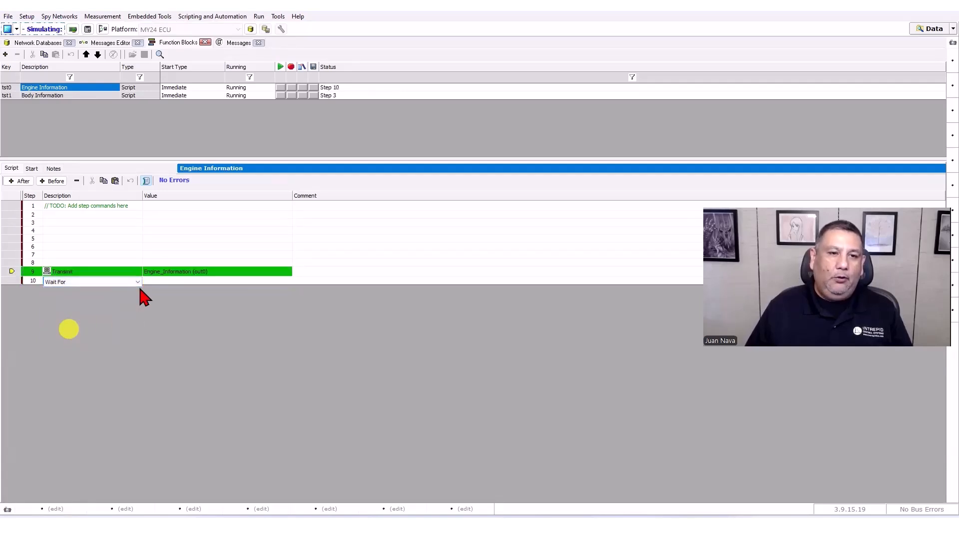
{"action": "left_click", "coordinate": [176, 282]}
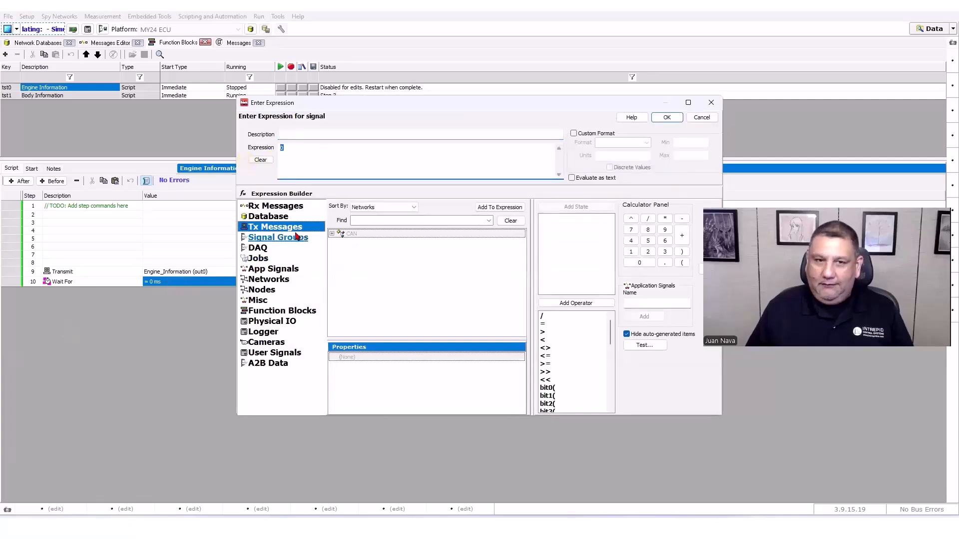
{"action": "type", "text": "500"}
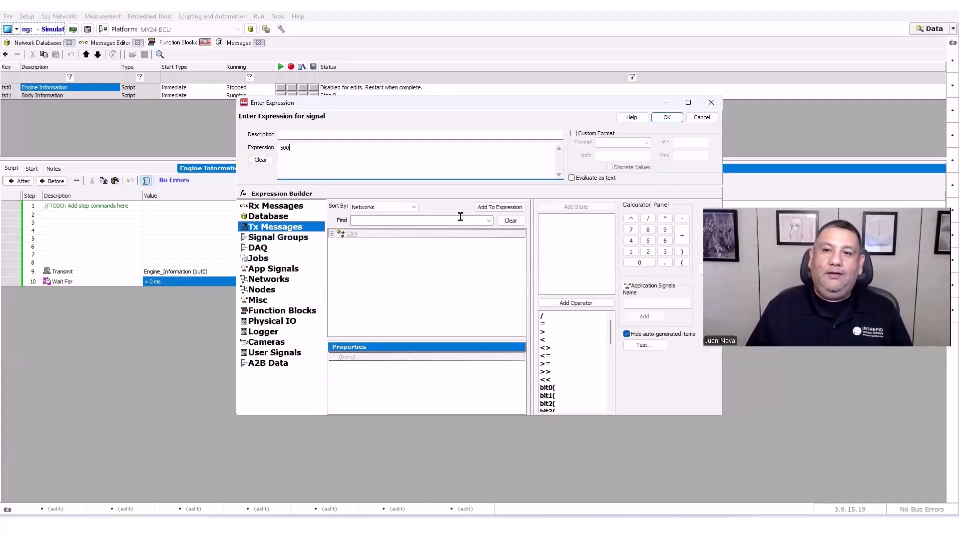
{"action": "left_click", "coordinate": [667, 117]}
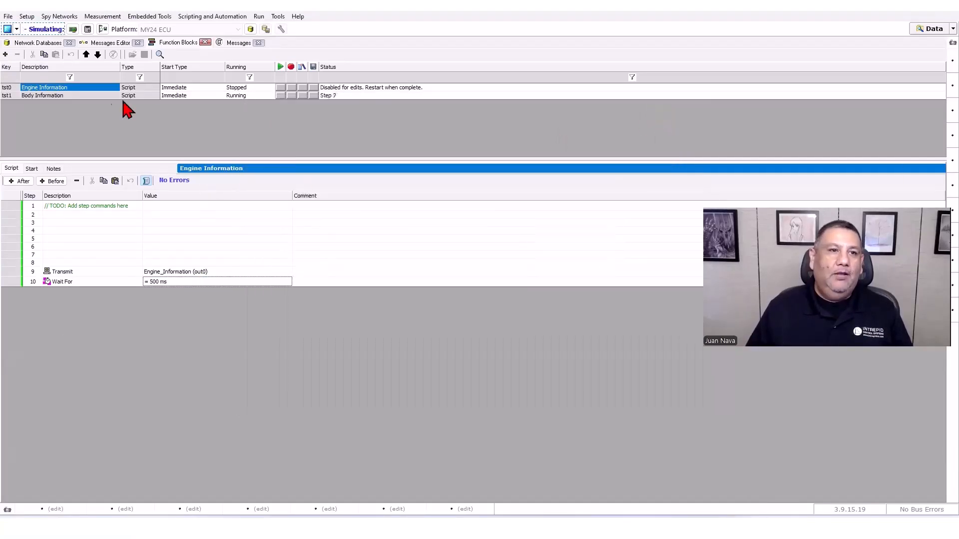
Restart the Engine Information block and check the message's transmit interval in the Messages view.
{"action": "left_click", "coordinate": [280, 87]}
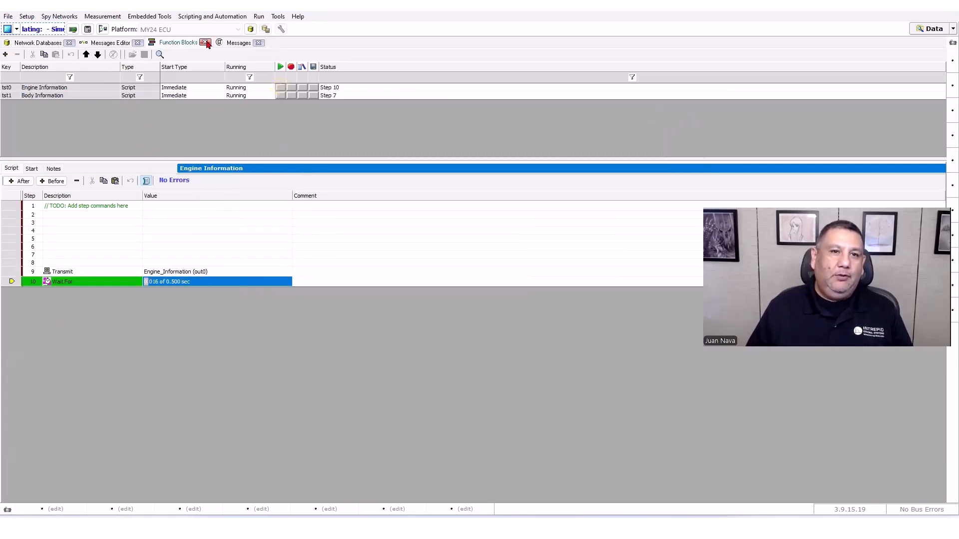
{"action": "left_click", "coordinate": [238, 42]}
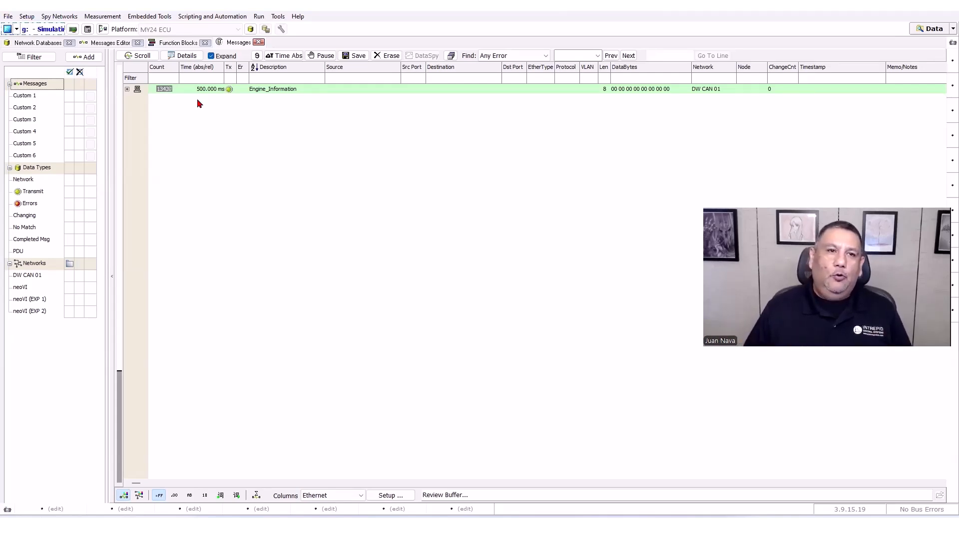
{"action": "left_click", "coordinate": [172, 44]}
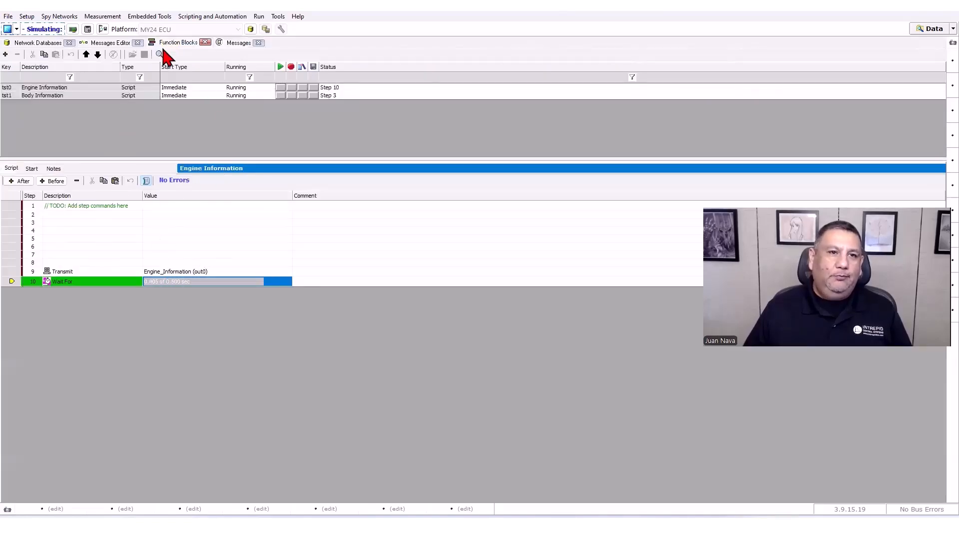
{"action": "left_click", "coordinate": [238, 42]}
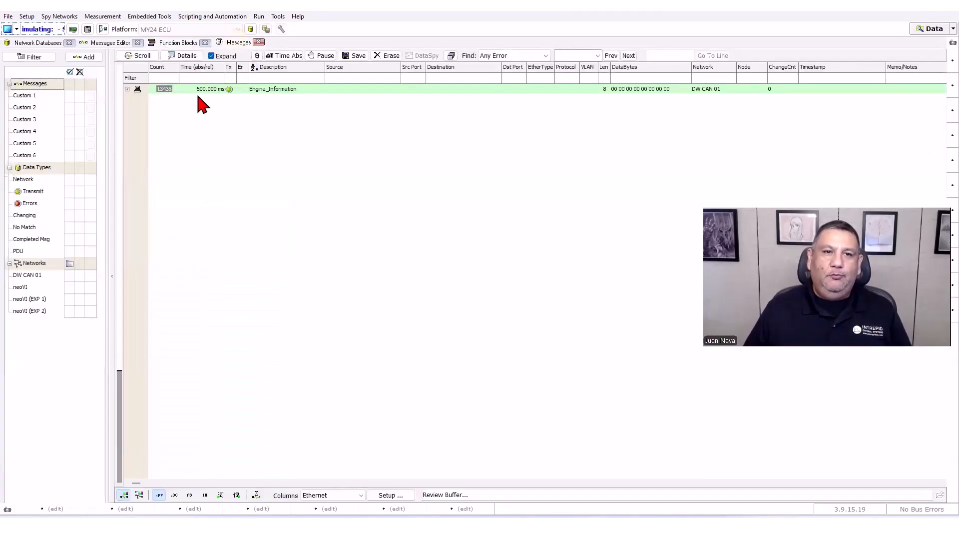
{"action": "left_click", "coordinate": [177, 43]}
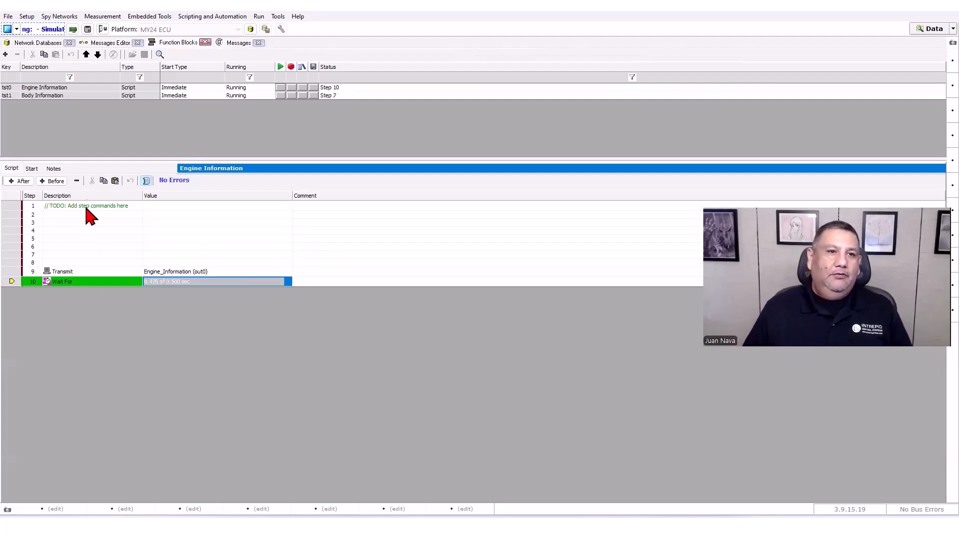
Open the Tx Panel and inspect the signals of the Engine_Information message.
{"action": "left_click", "coordinate": [62, 17]}
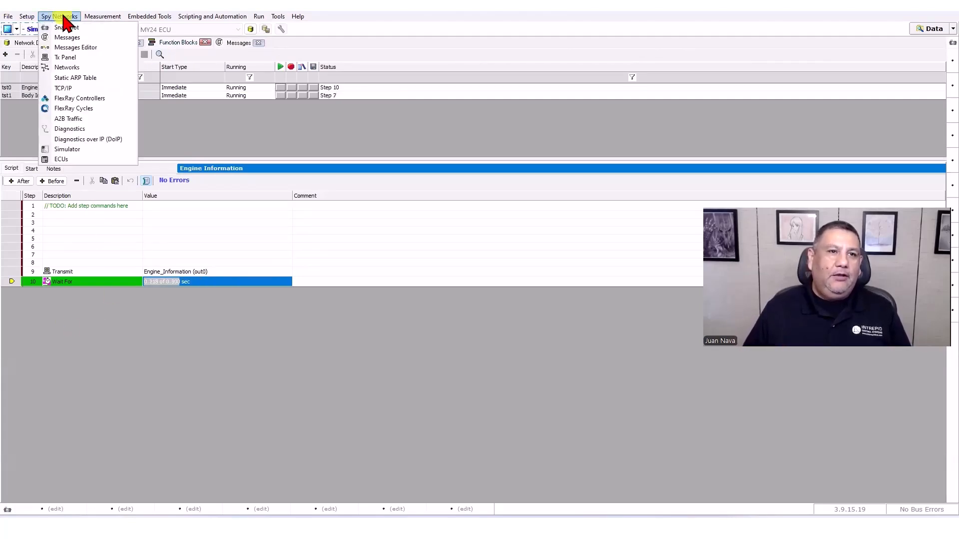
{"action": "left_click", "coordinate": [65, 57]}
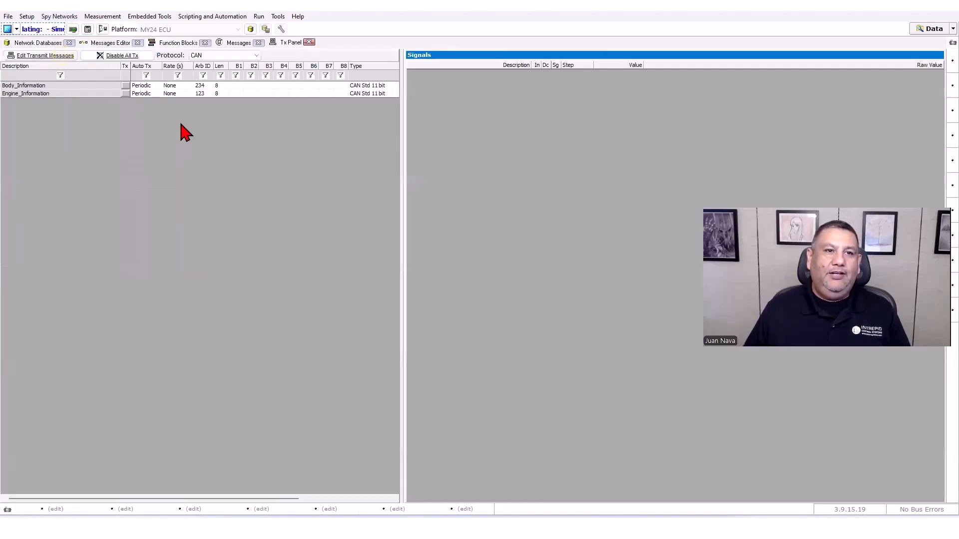
{"action": "left_click", "coordinate": [47, 93]}
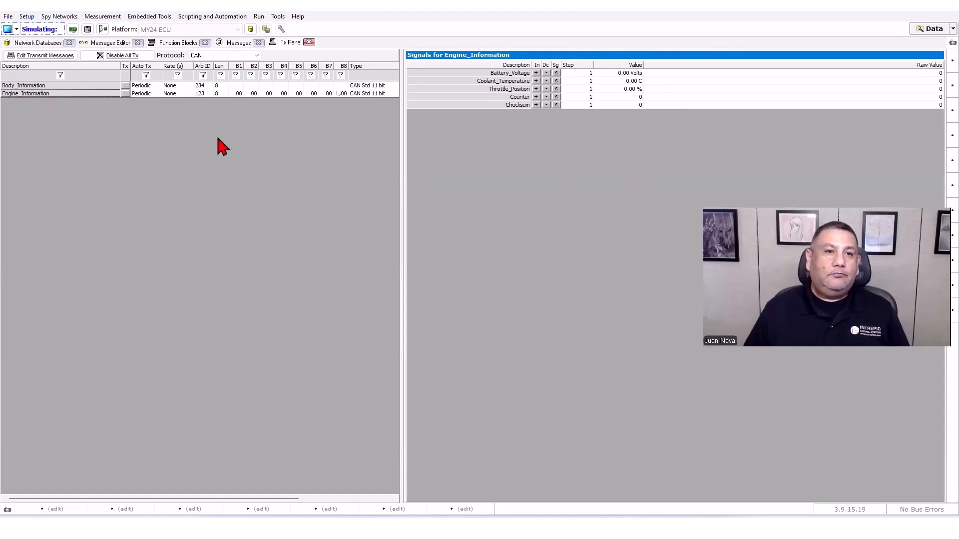
Stop the simulation and make step 3 of the Engine Information block a Set Value command.
{"action": "left_click", "coordinate": [175, 43]}
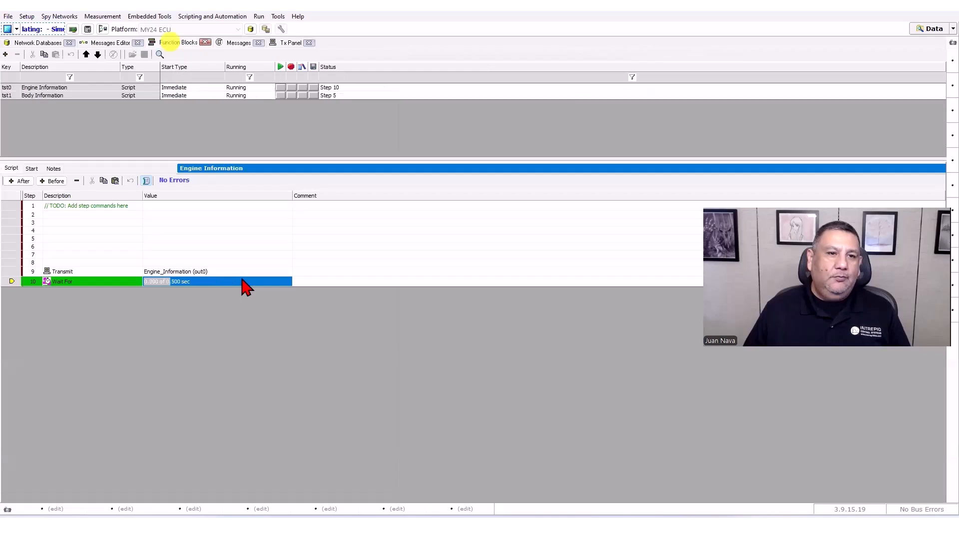
{"action": "left_click", "coordinate": [7, 29]}
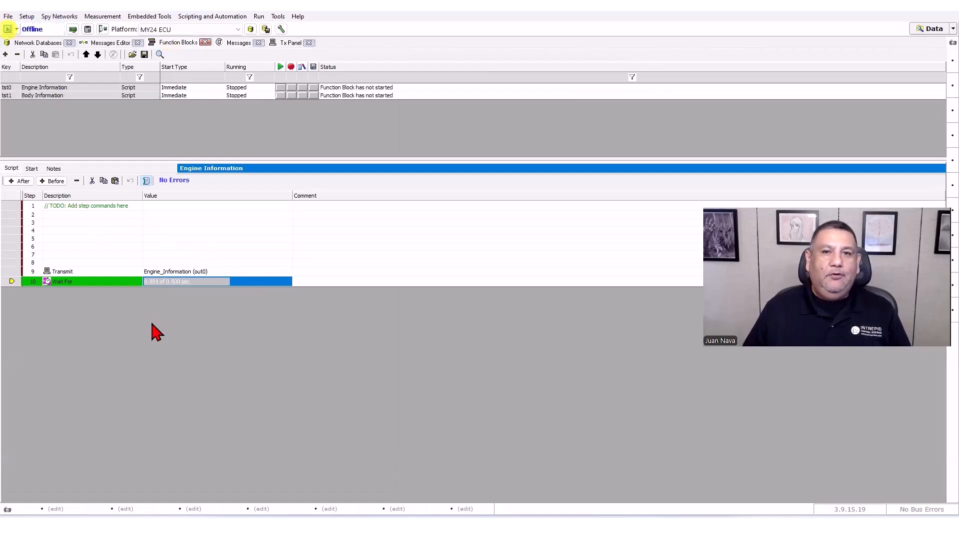
{"action": "left_click", "coordinate": [81, 215]}
{"action": "left_click", "coordinate": [80, 222]}
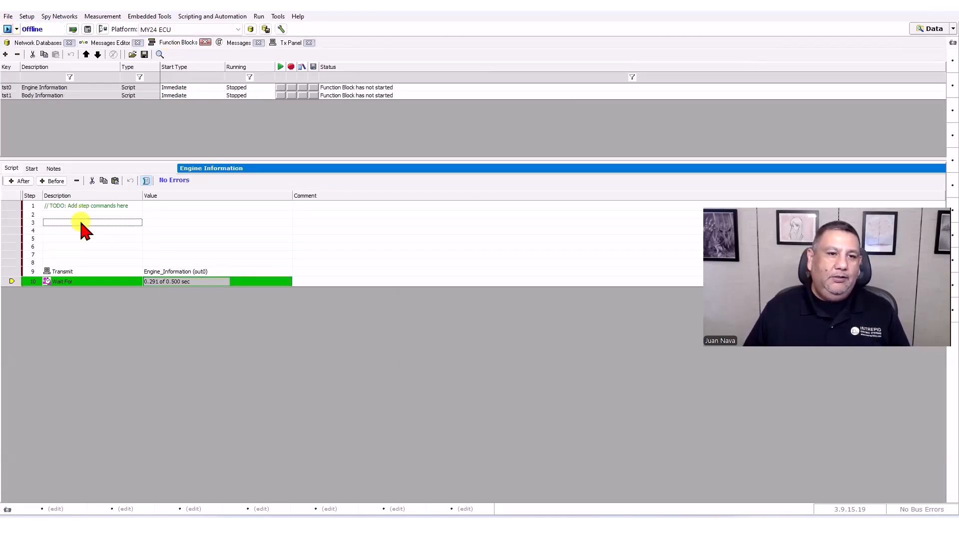
{"action": "left_click", "coordinate": [80, 223]}
{"action": "scroll", "coordinate": [87, 244], "scroll_direction": "down", "scroll_amount": 5}
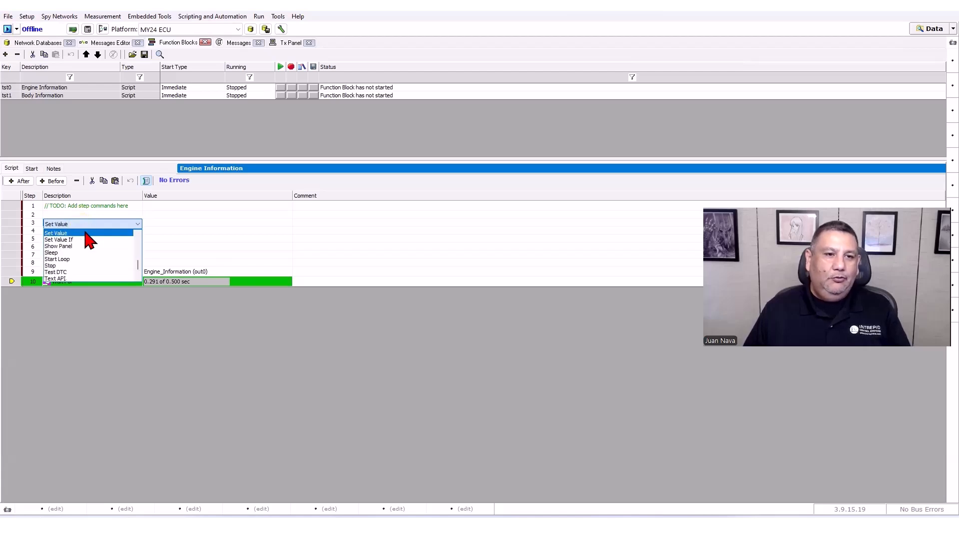
{"action": "left_click", "coordinate": [81, 231]}
Configure the Set Value command in step 3 to set Engine_Information's transmit signal Battery_Voltage on DW CAN 01 to 12.5.
{"action": "left_click", "coordinate": [178, 224]}
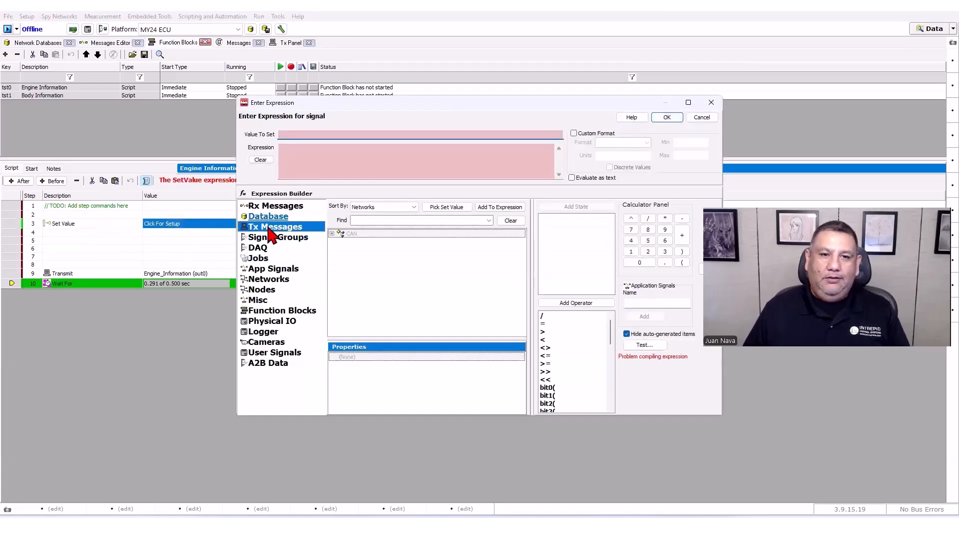
{"action": "left_click", "coordinate": [331, 234]}
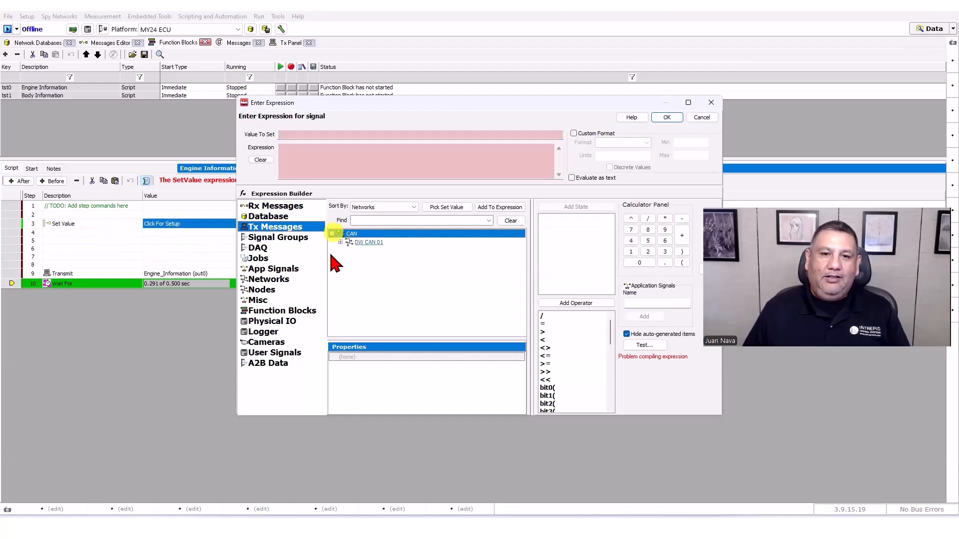
{"action": "left_click", "coordinate": [340, 243]}
{"action": "left_click", "coordinate": [349, 259]}
{"action": "left_click", "coordinate": [379, 268]}
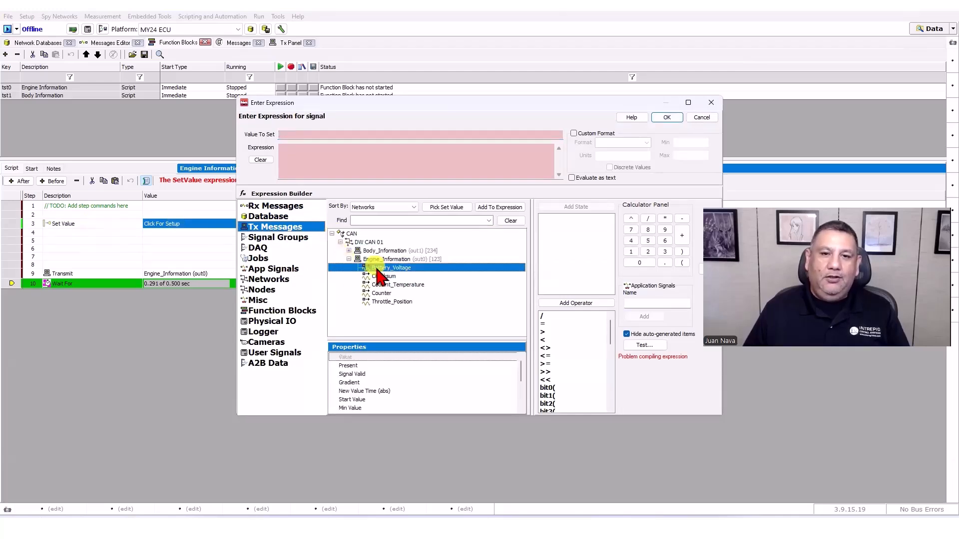
{"action": "double_click", "coordinate": [395, 268]}
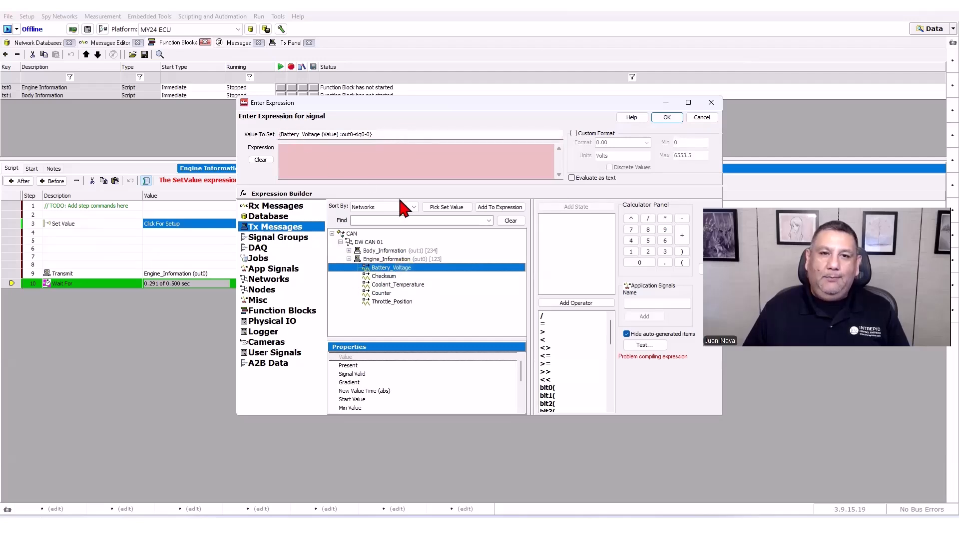
{"action": "left_click", "coordinate": [394, 172]}
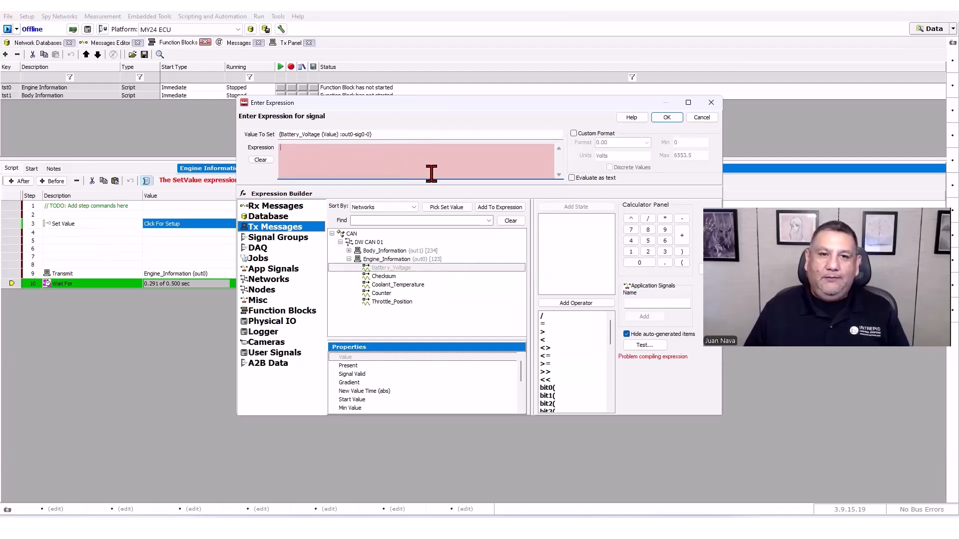
{"action": "type", "text": "12.5"}
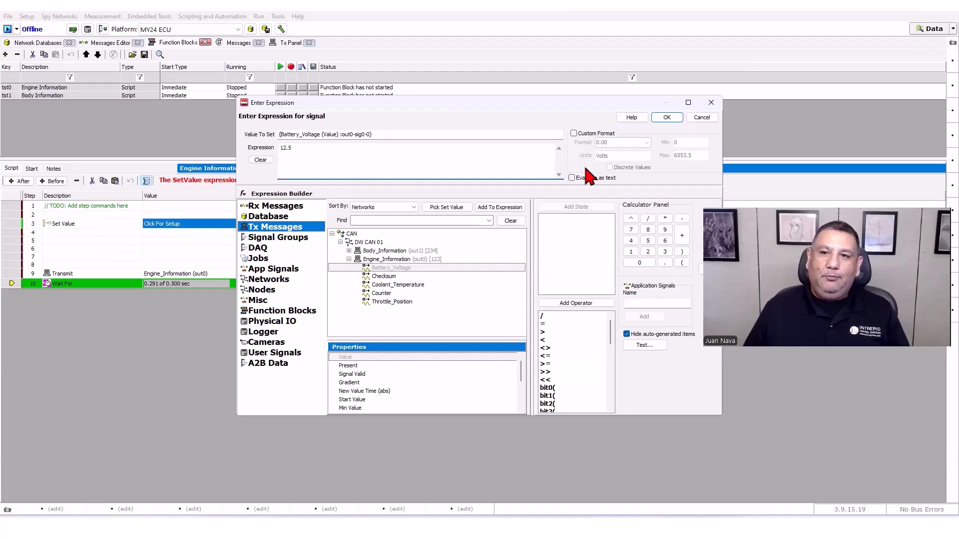
{"action": "left_click", "coordinate": [667, 117]}
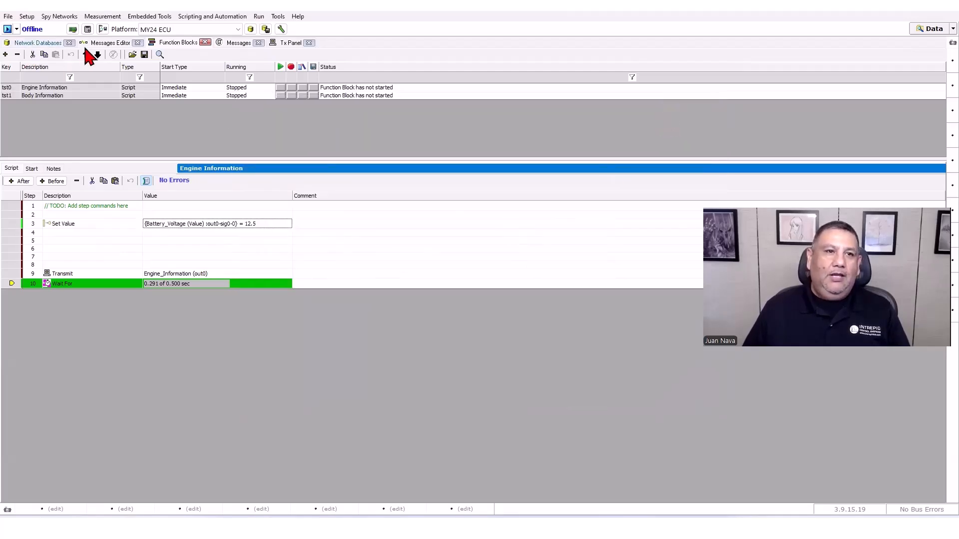
Place the Messages view first among the open views and run the simulation to examine the Engine_Information signal values.
{"action": "left_click", "coordinate": [230, 42]}
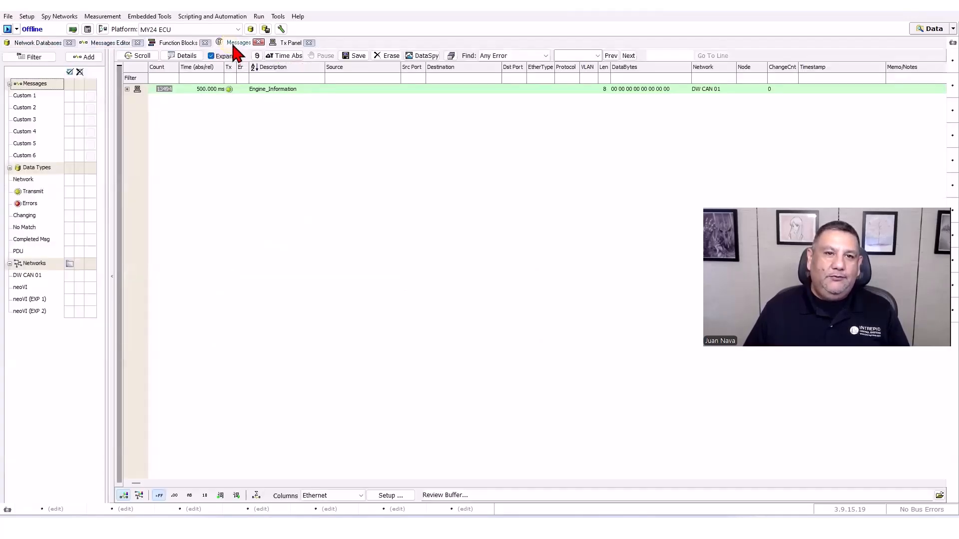
{"action": "left_click_drag", "start_coordinate": [233, 43], "coordinate": [21, 40]}
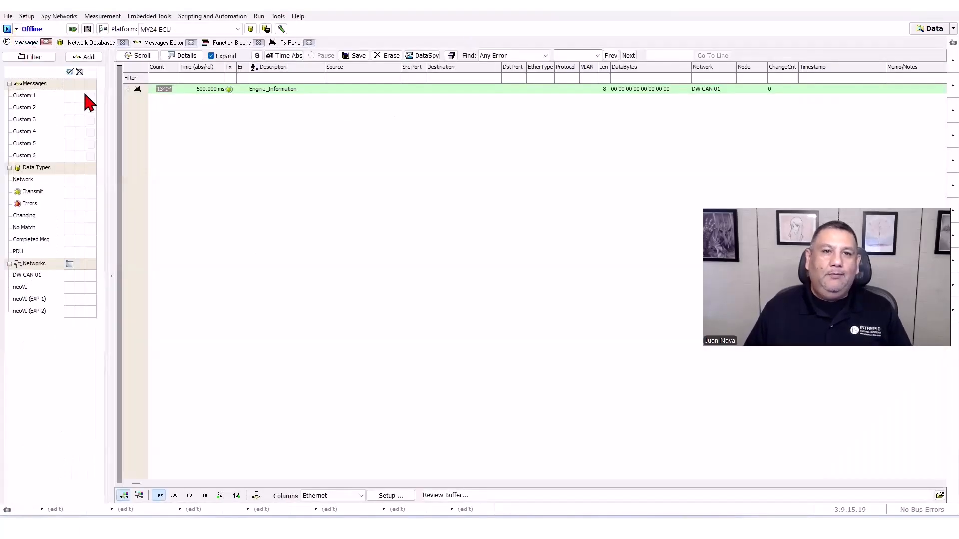
{"action": "left_click", "coordinate": [7, 29]}
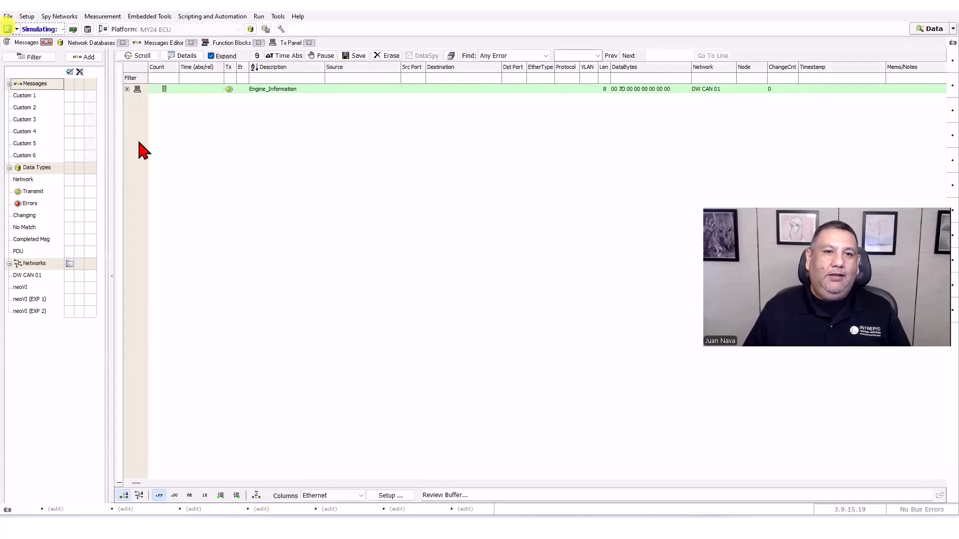
{"action": "left_click", "coordinate": [127, 89]}
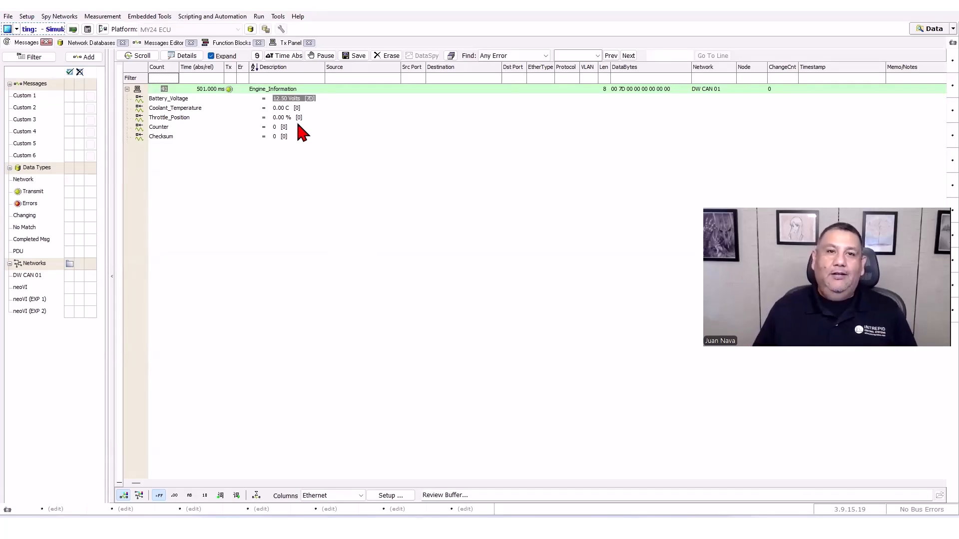
Close the Network Databases view and return to the Engine Information script in Function Blocks.
{"action": "left_click", "coordinate": [79, 42]}
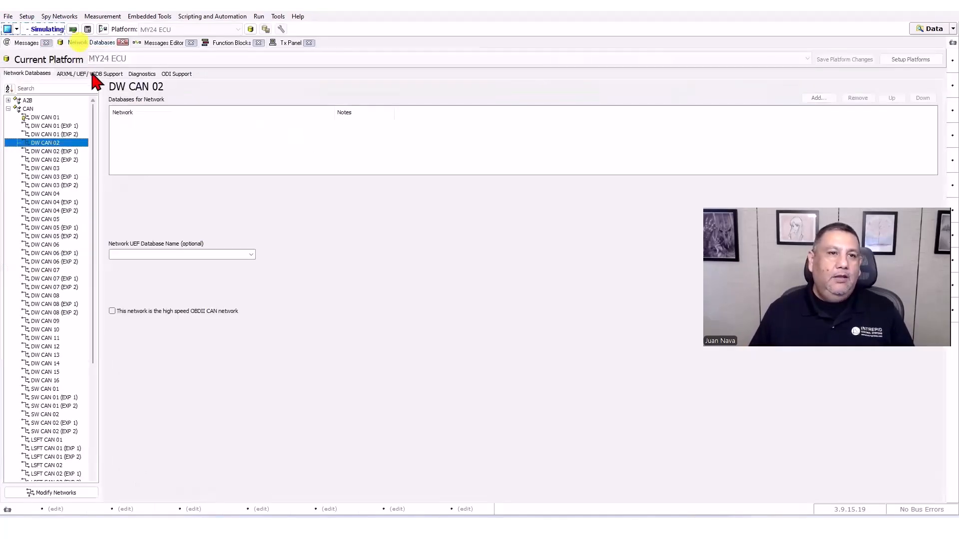
{"action": "left_click", "coordinate": [122, 43]}
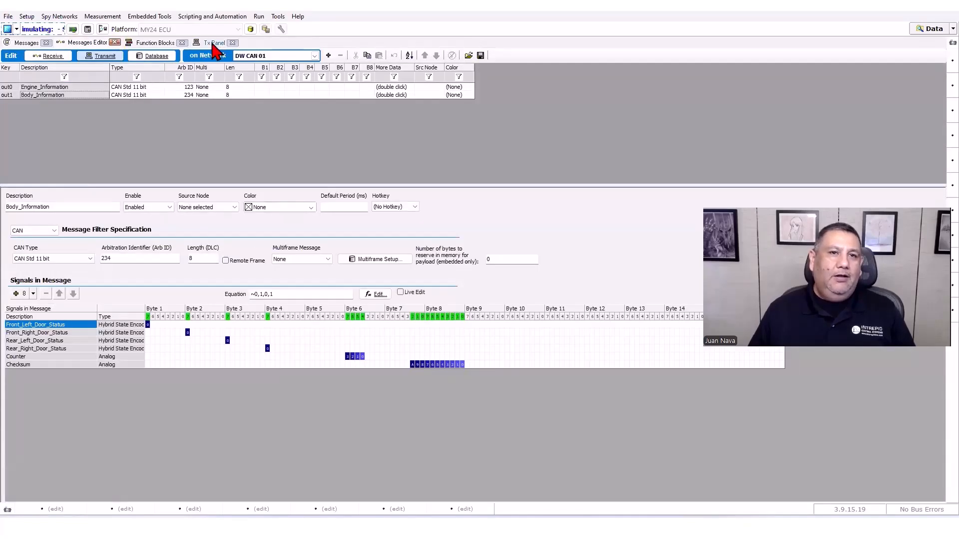
{"action": "left_click", "coordinate": [212, 44]}
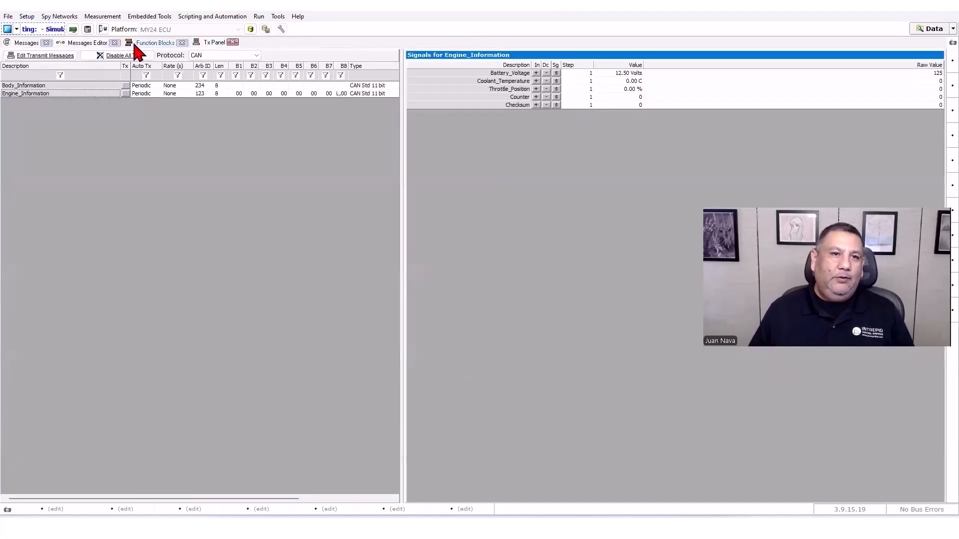
{"action": "left_click", "coordinate": [89, 43]}
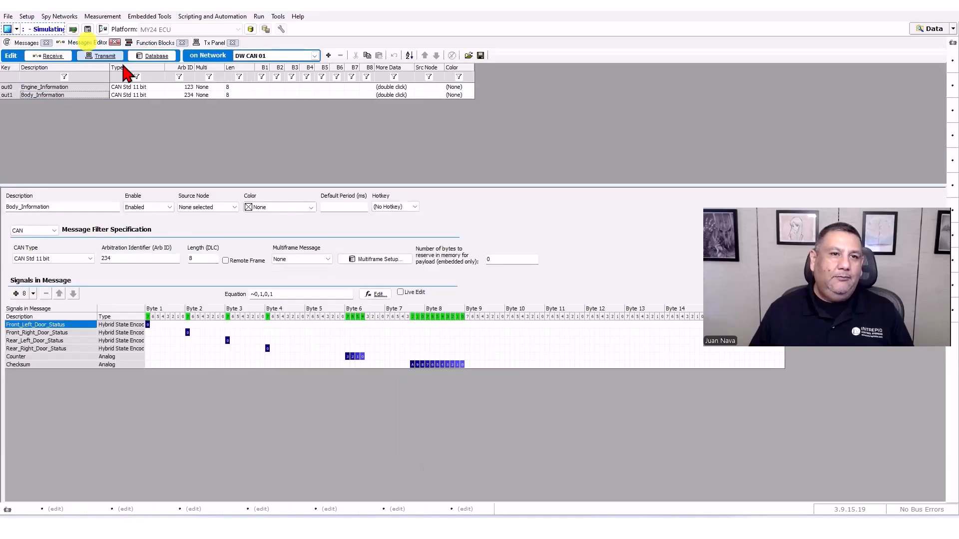
{"action": "left_click", "coordinate": [155, 43]}
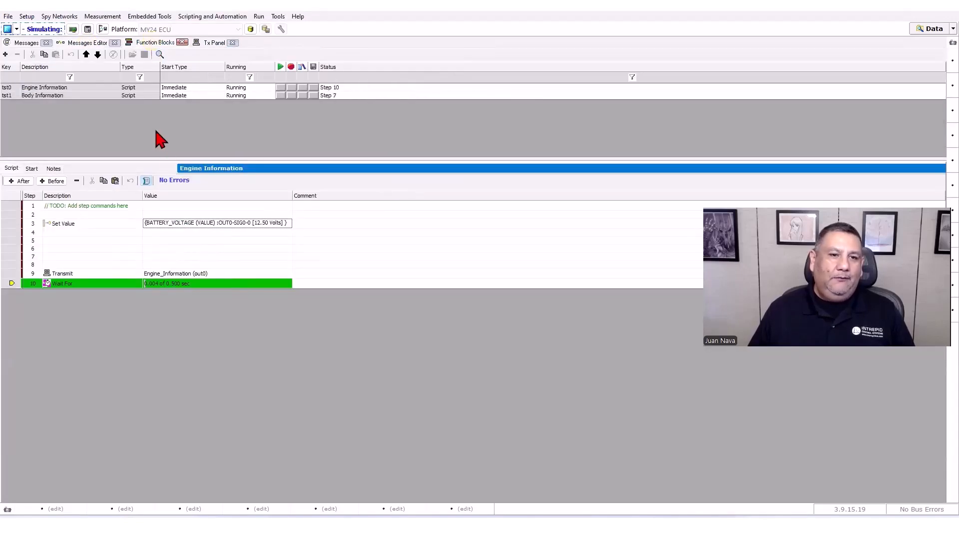
Make step 4 of the Engine Information block a Set Value command and open its expression setup.
{"action": "left_click", "coordinate": [83, 233]}
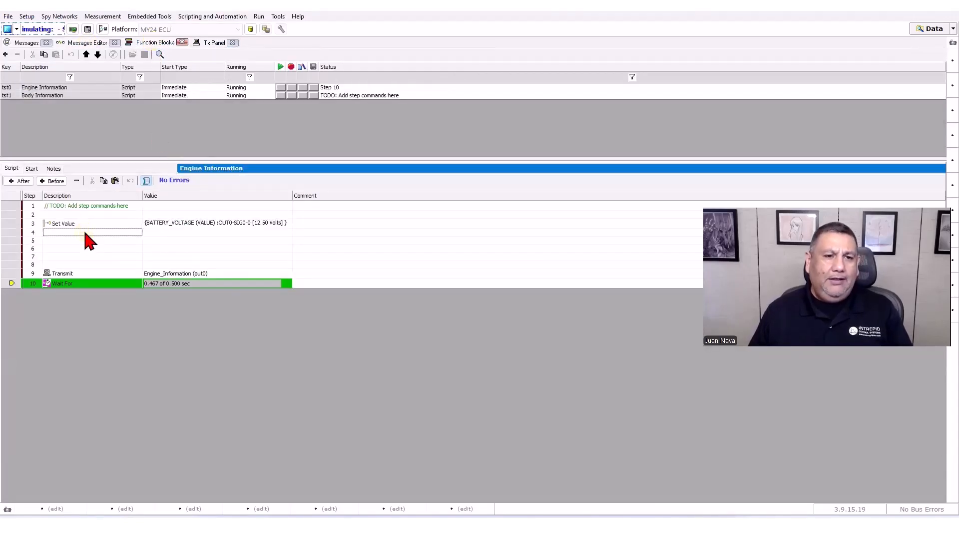
{"action": "double_click", "coordinate": [83, 233]}
{"action": "left_click", "coordinate": [70, 243]}
{"action": "left_click", "coordinate": [171, 238]}
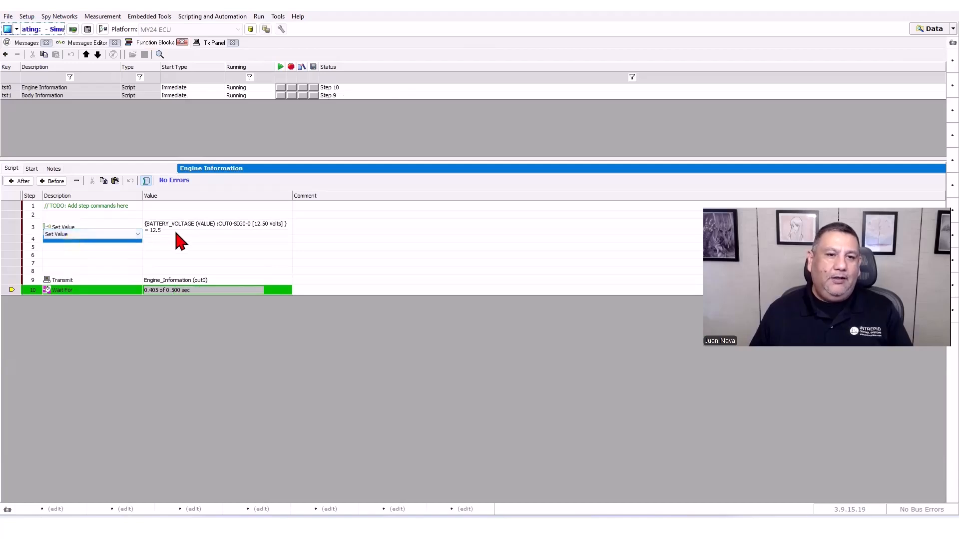
Configure the step 4 Set Value command to set Engine_Information's transmit signal Coolant_Temperature on DW CAN 01 to 75.
{"action": "left_click", "coordinate": [331, 234]}
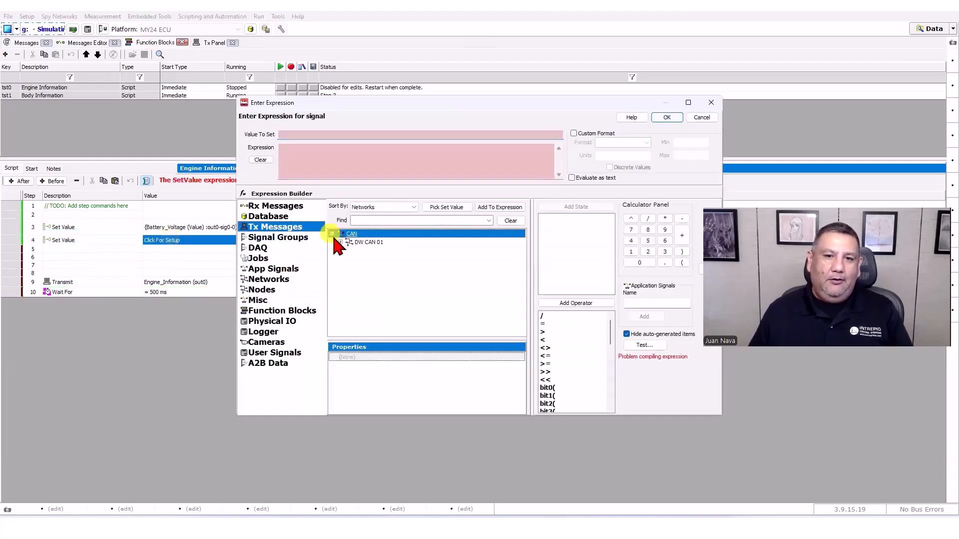
{"action": "left_click", "coordinate": [340, 243]}
{"action": "left_click", "coordinate": [348, 259]}
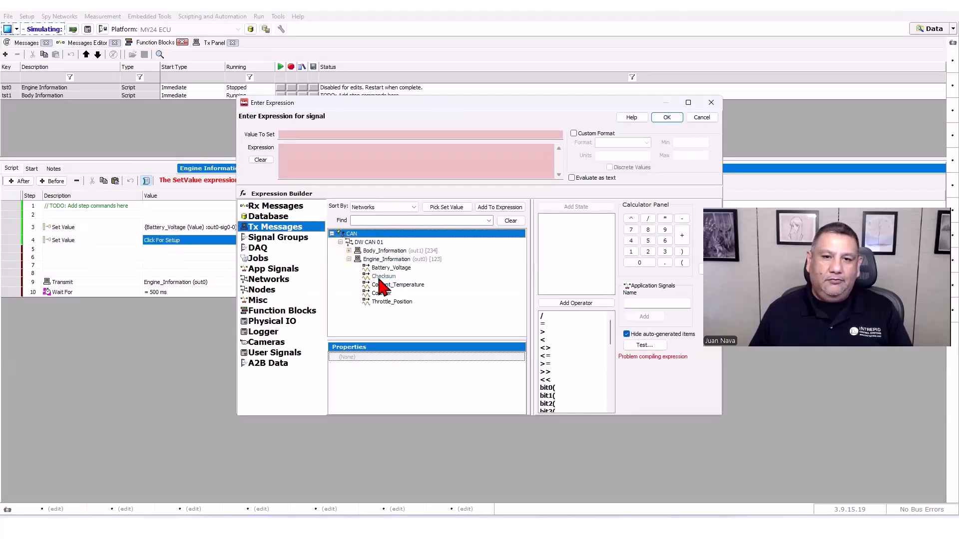
{"action": "double_click", "coordinate": [399, 284]}
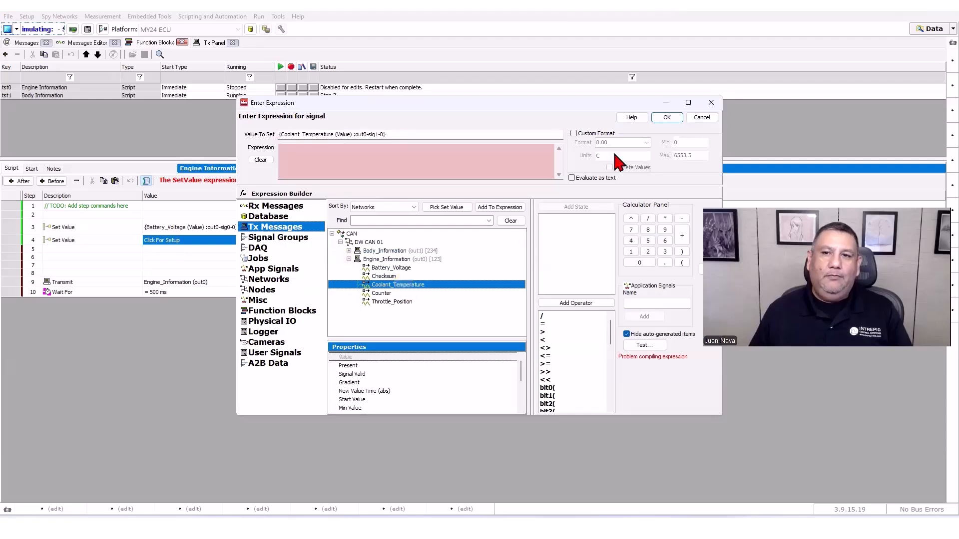
{"action": "left_click", "coordinate": [452, 155]}
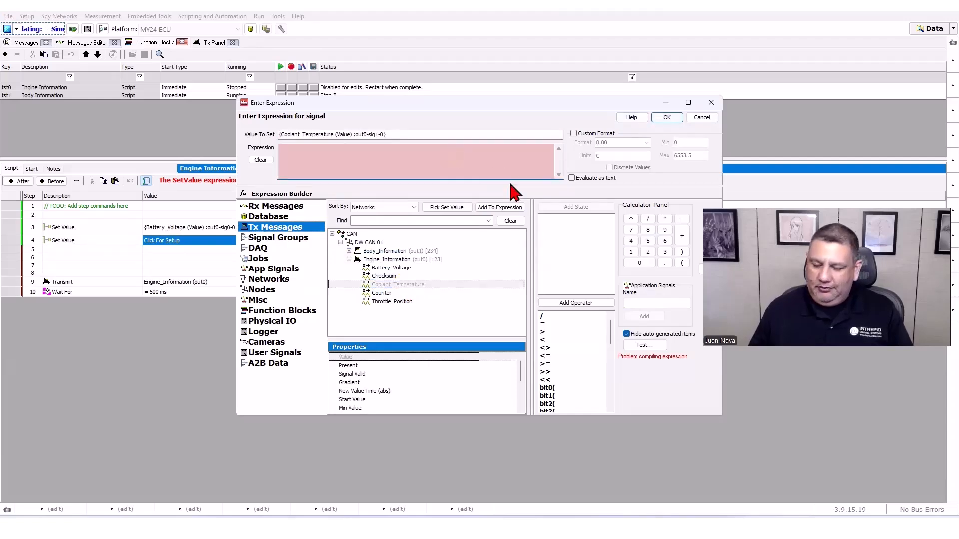
{"action": "type", "text": "75"}
{"action": "left_click", "coordinate": [666, 117]}
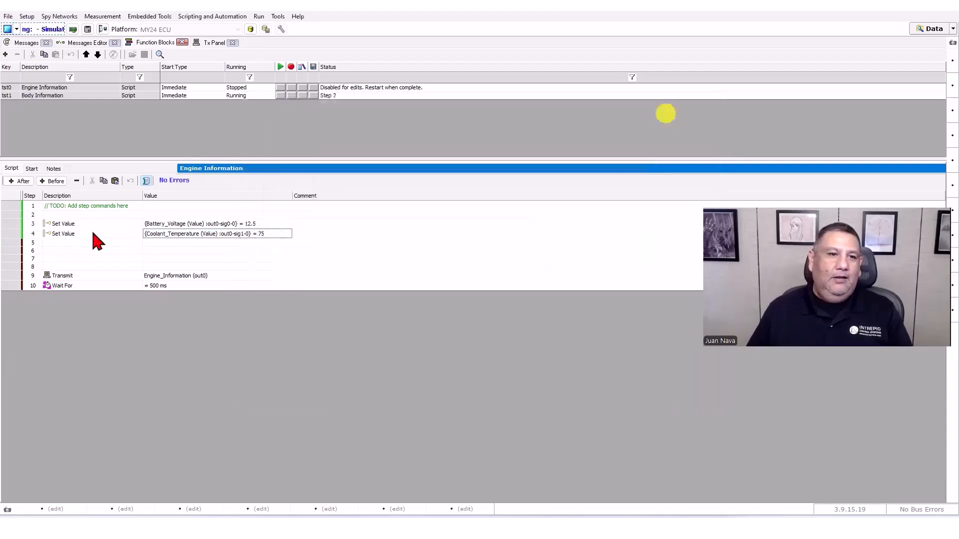
Make step 5 a Set Value command that sets Engine_Information's transmit signal Throttle_Position on DW CAN 01 to 5.
{"action": "left_click", "coordinate": [45, 243]}
{"action": "left_click", "coordinate": [79, 252]}
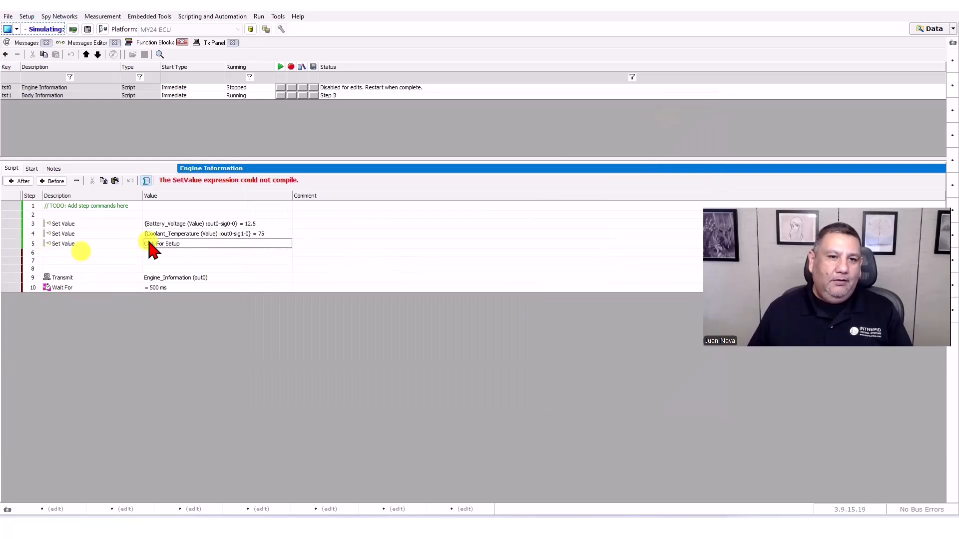
{"action": "left_click", "coordinate": [147, 243]}
{"action": "double_click", "coordinate": [337, 235]}
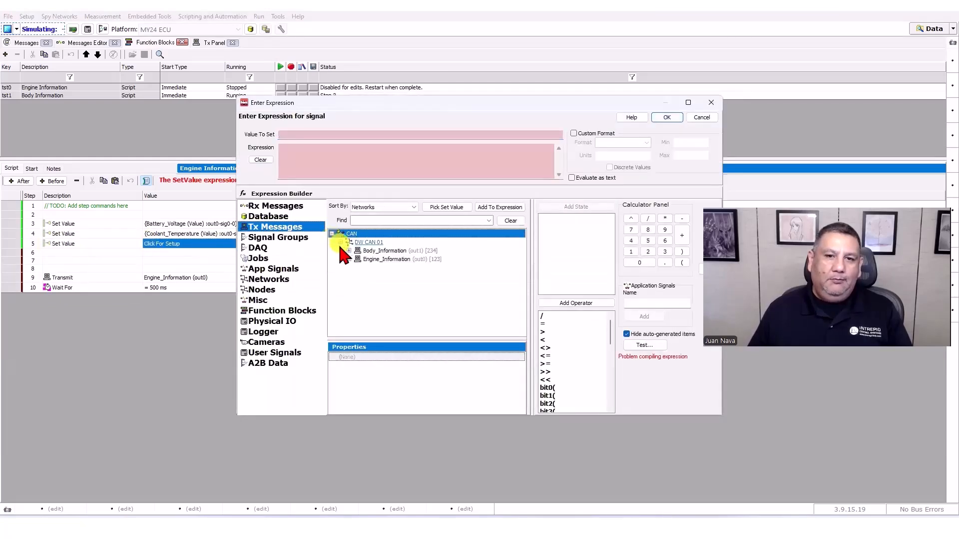
{"action": "left_click", "coordinate": [348, 258]}
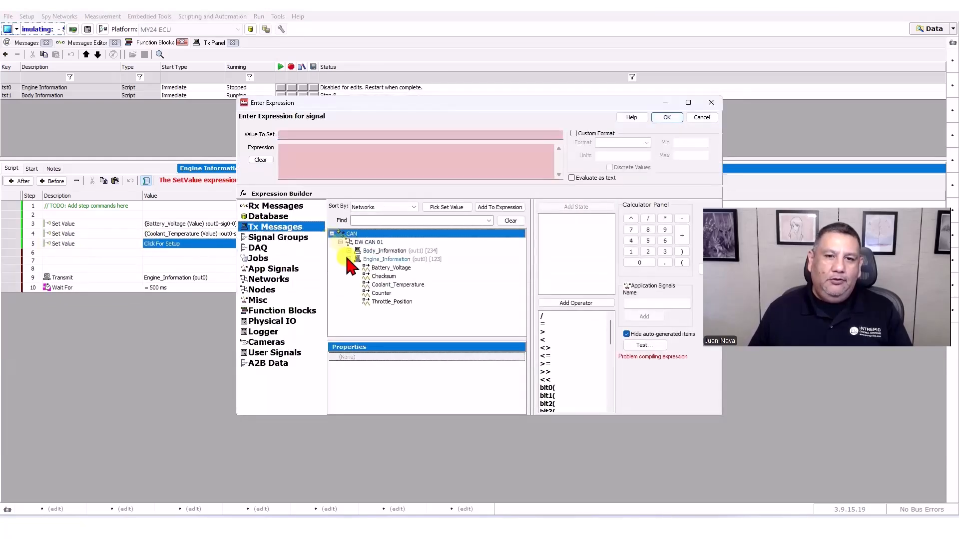
{"action": "left_click", "coordinate": [394, 301]}
{"action": "left_click", "coordinate": [343, 157]}
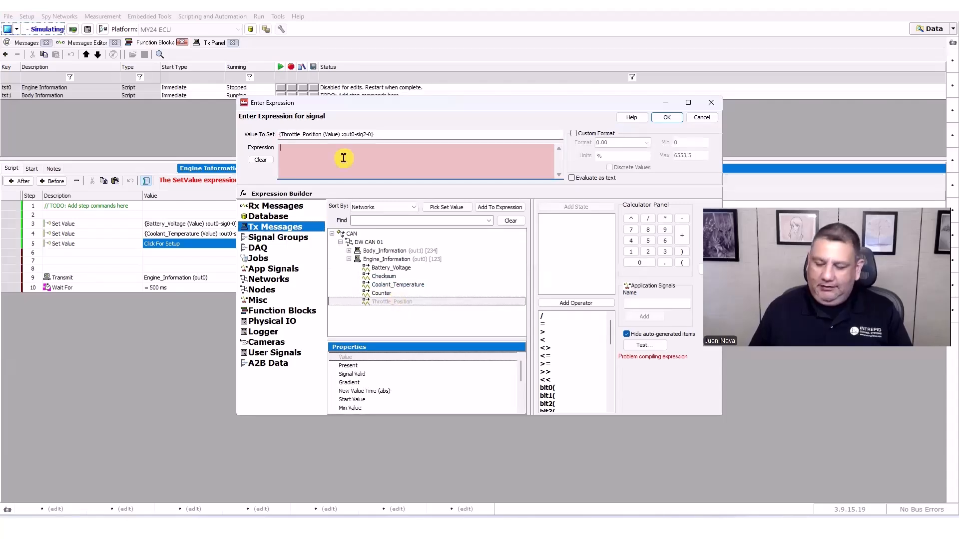
{"action": "type", "text": "5"}
{"action": "left_click", "coordinate": [670, 117]}
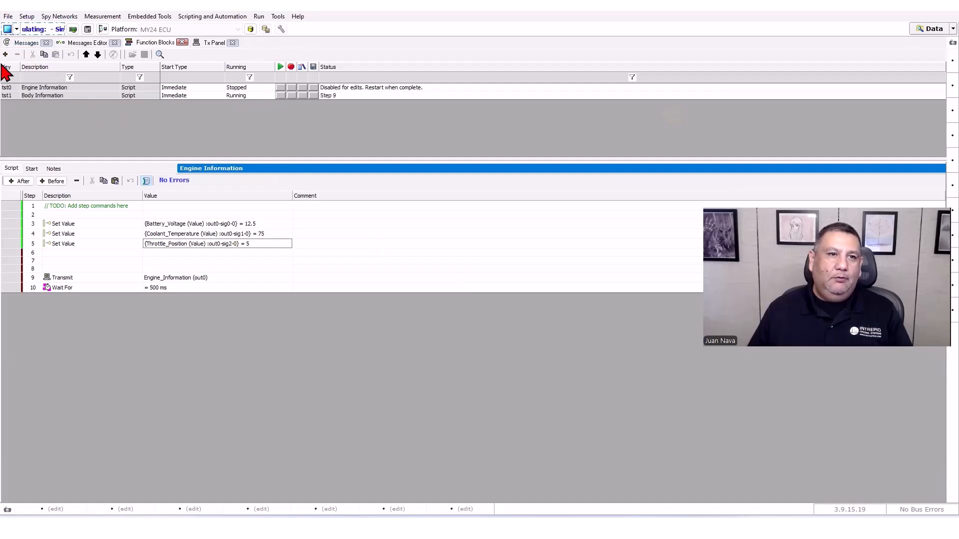
Restart the Engine Information block and examine the transmitted Engine_Information signal values in the Messages view.
{"action": "left_click", "coordinate": [281, 87]}
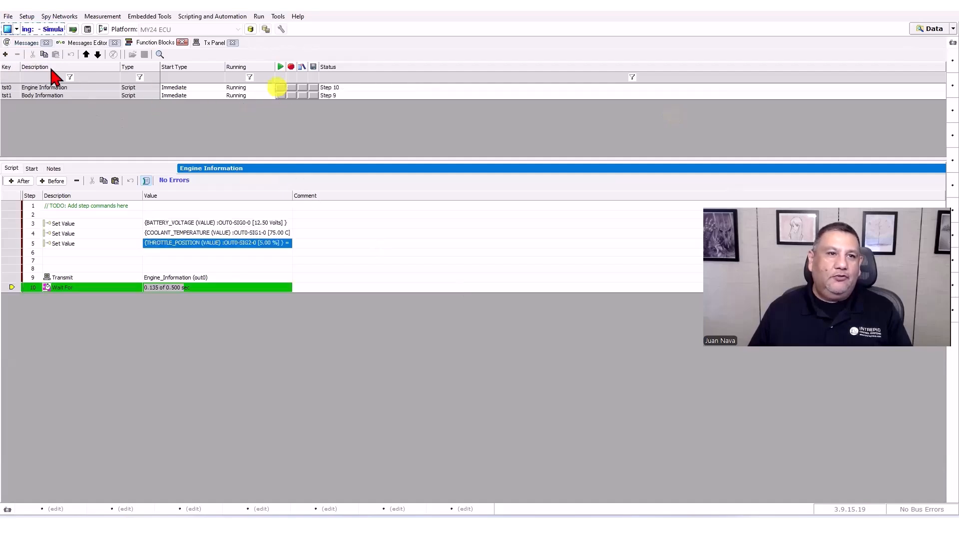
{"action": "left_click", "coordinate": [25, 43]}
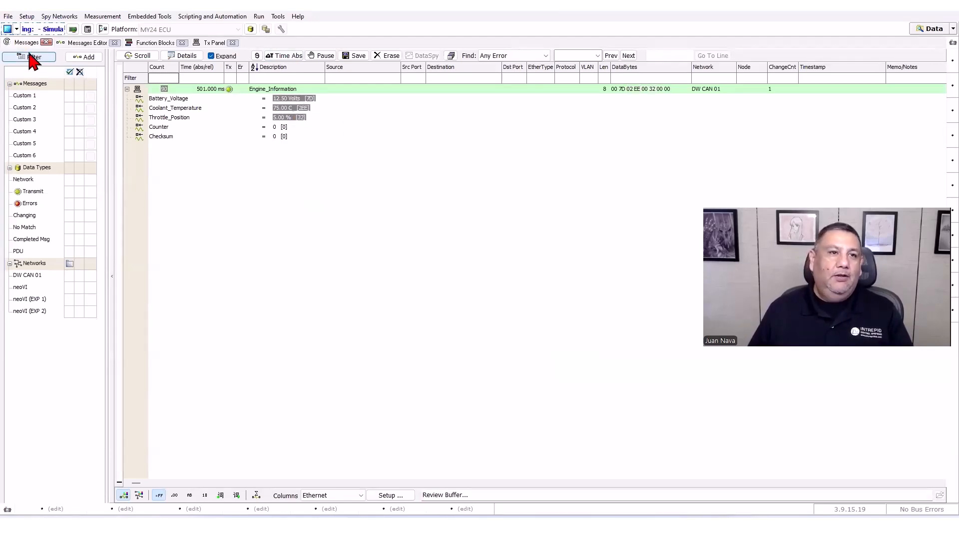
Open Application Signals and add a new signal named Throttle Position.
{"action": "left_click", "coordinate": [233, 18]}
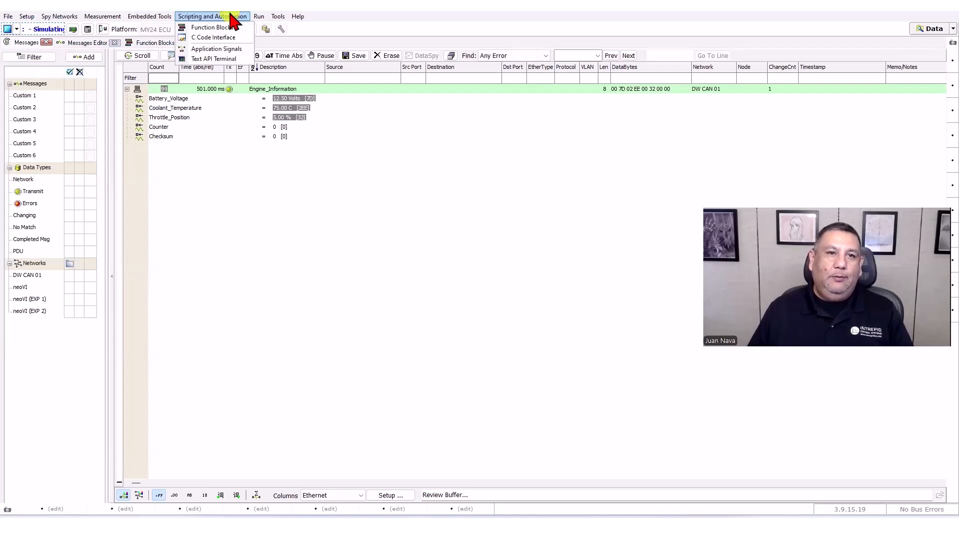
{"action": "left_click", "coordinate": [224, 50]}
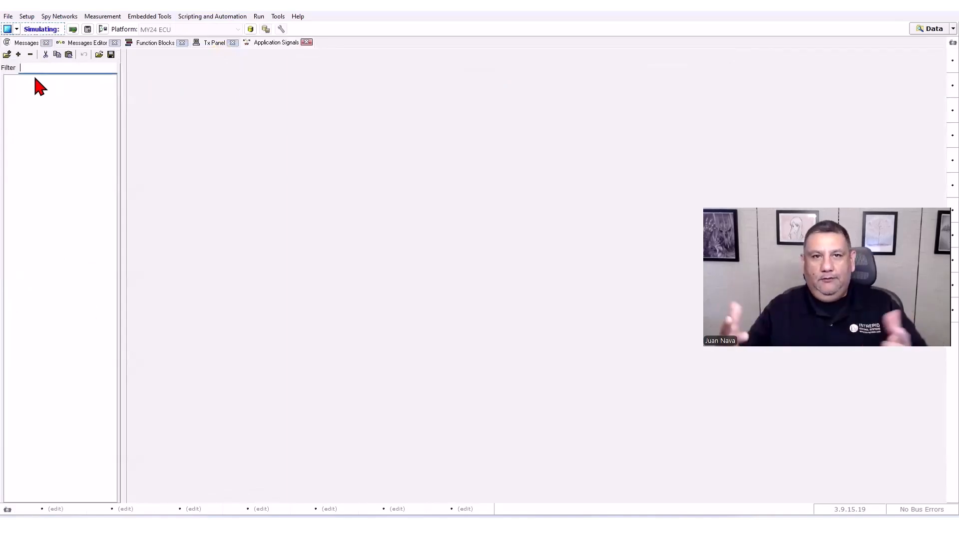
{"action": "left_click", "coordinate": [18, 54]}
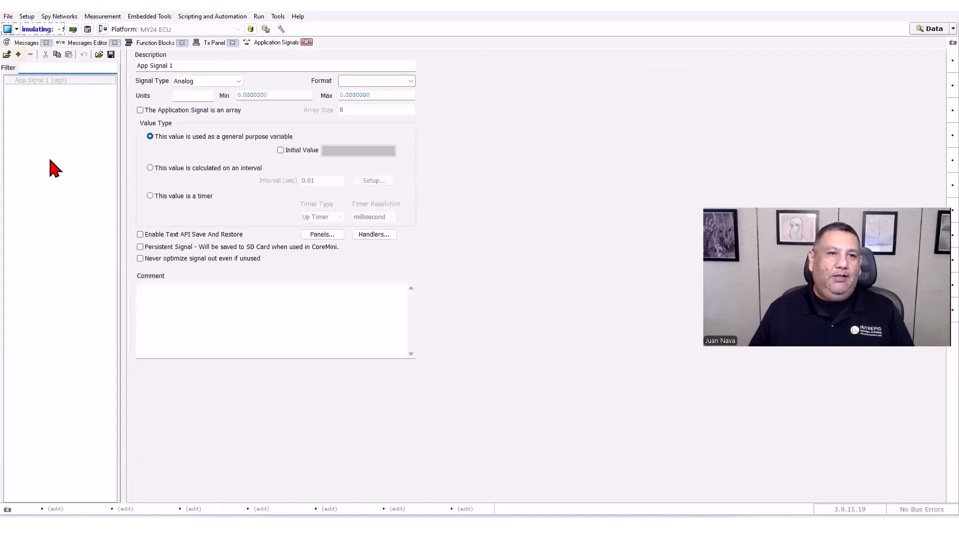
{"action": "left_click_drag", "start_coordinate": [175, 65], "coordinate": [120, 70]}
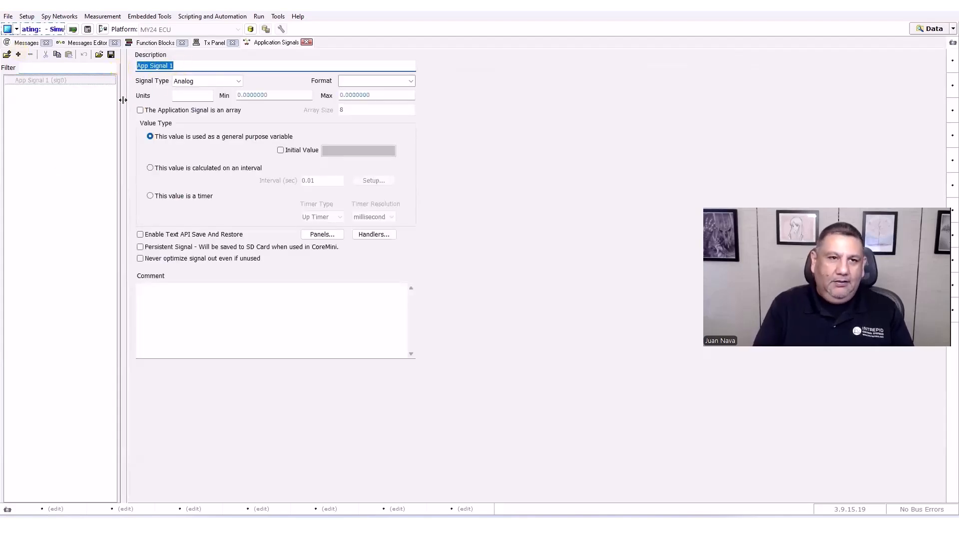
{"action": "type", "text": "Throt"}
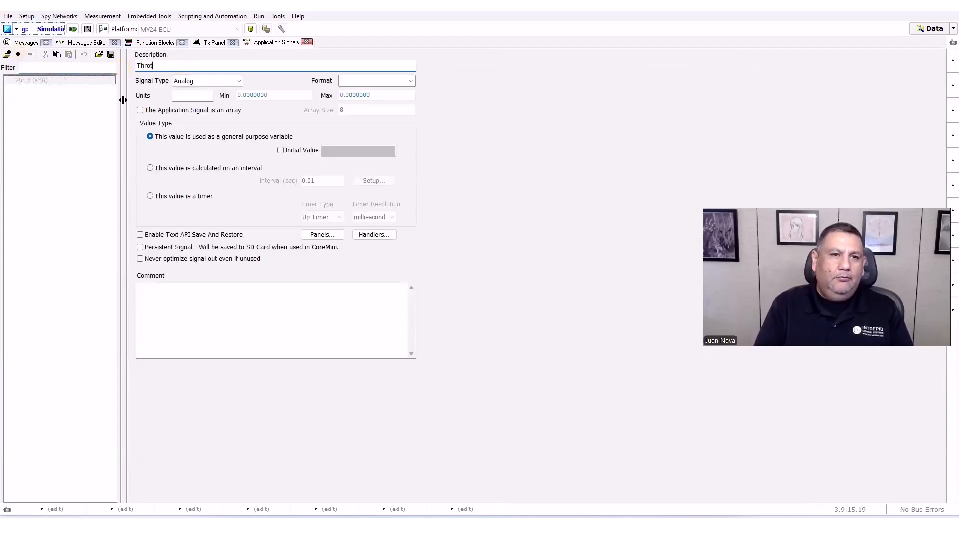
{"action": "type", "text": "tle Position"}
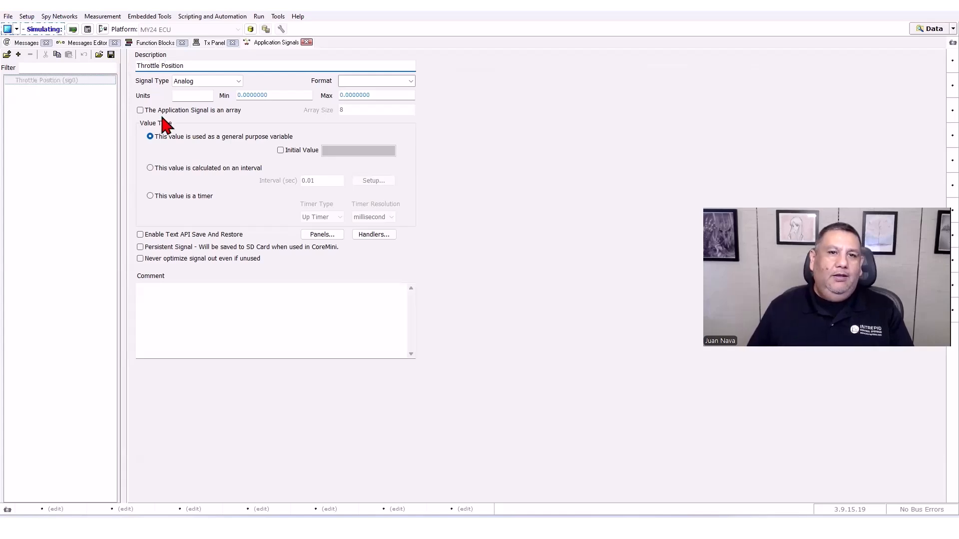
Give the Throttle Position application signal the format 0.00, units % and an initial value of 0.
{"action": "left_click", "coordinate": [410, 80]}
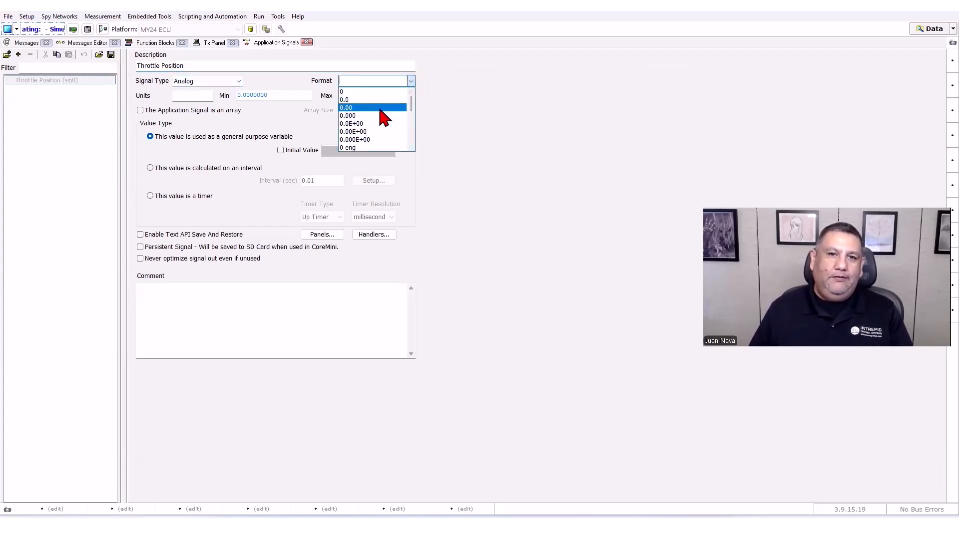
{"action": "left_click", "coordinate": [380, 108]}
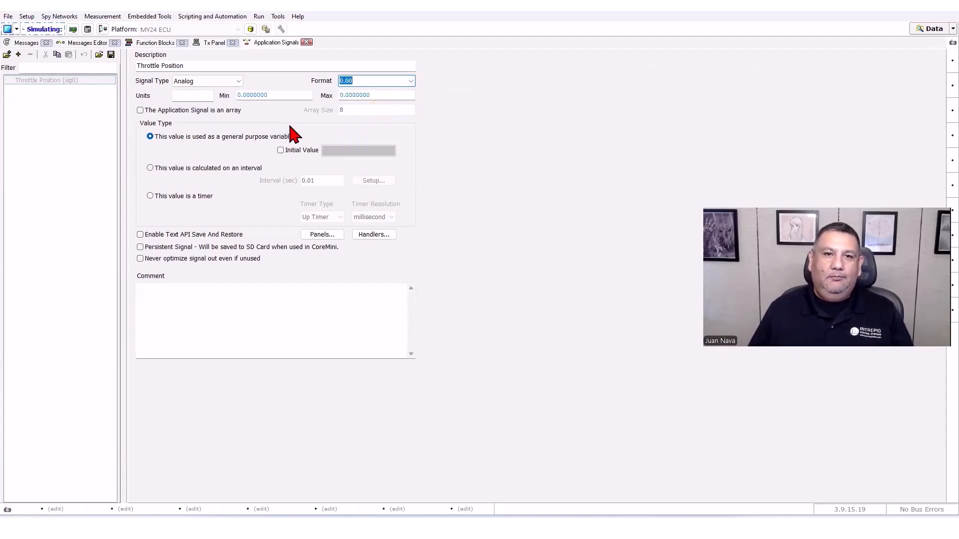
{"action": "left_click", "coordinate": [204, 97]}
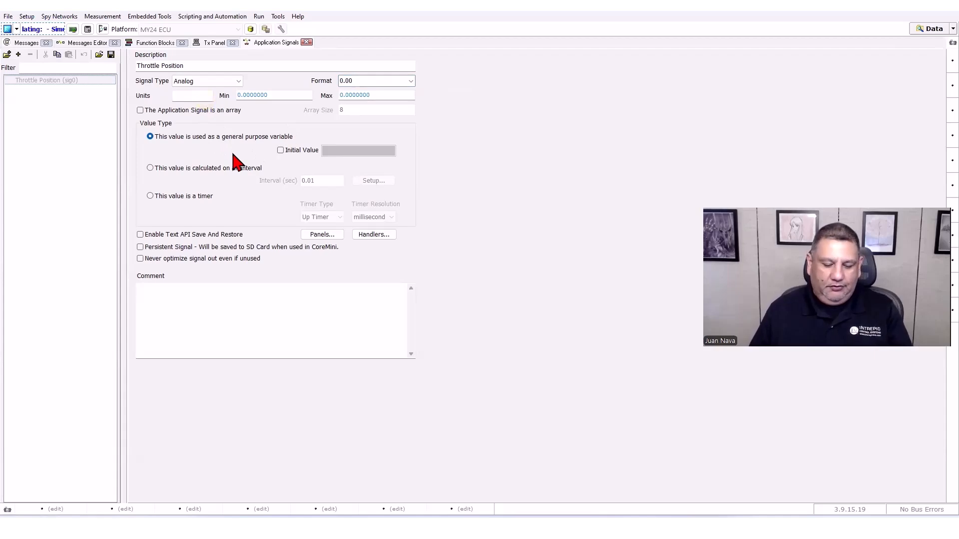
{"action": "left_click", "coordinate": [281, 149]}
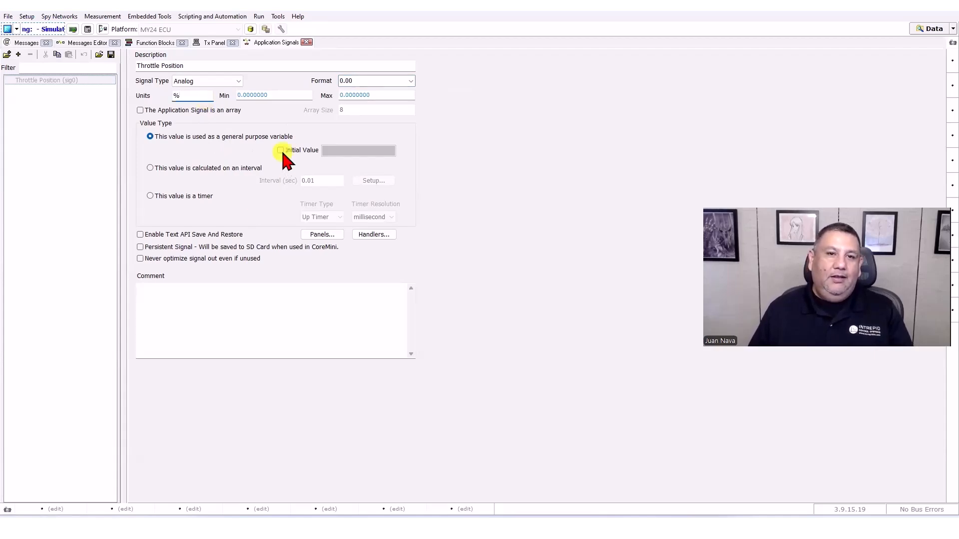
{"action": "left_click", "coordinate": [340, 150]}
{"action": "type", "text": "0"}
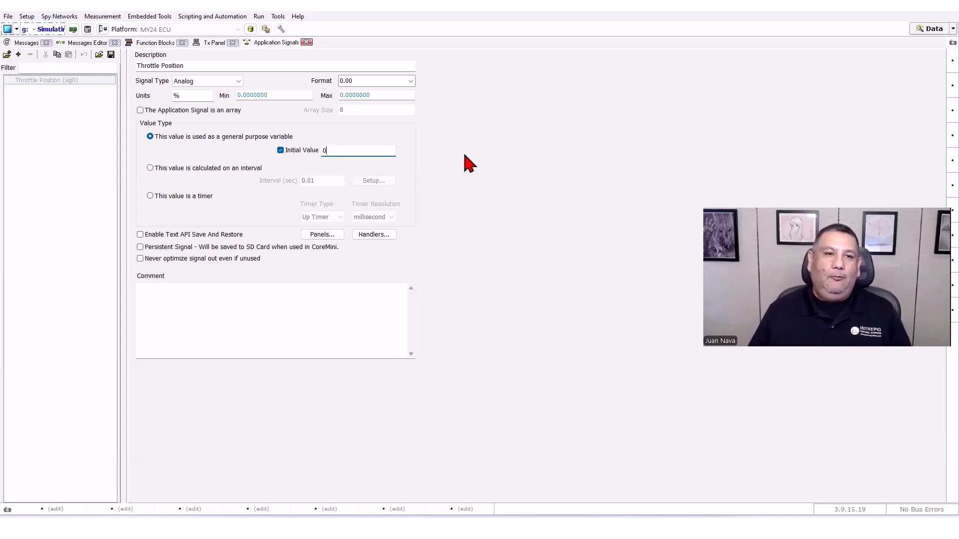
{"action": "left_click", "coordinate": [17, 149]}
Add a second application signal named Coolant Teperature.
{"action": "left_click", "coordinate": [18, 54]}
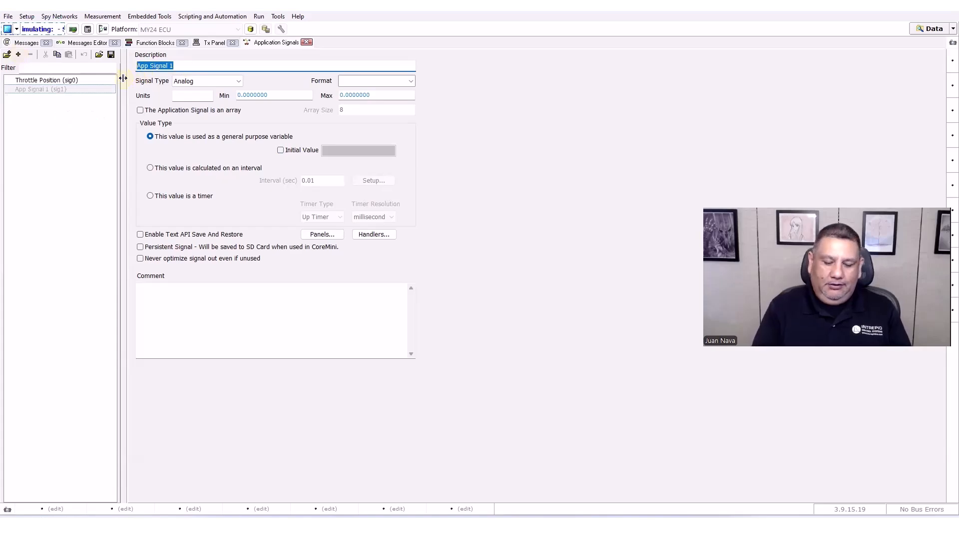
{"action": "type", "text": "Cool"}
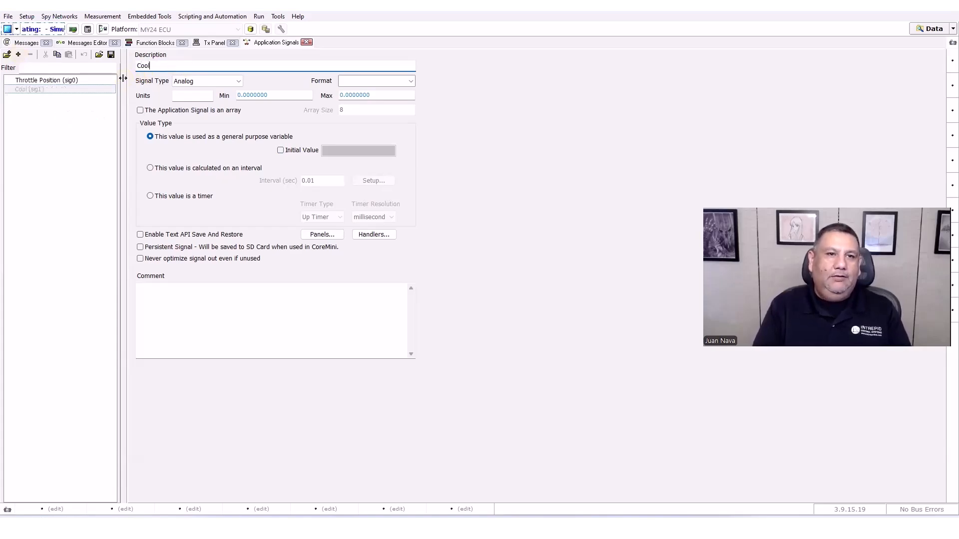
{"action": "type", "text": "ant Teperature"}
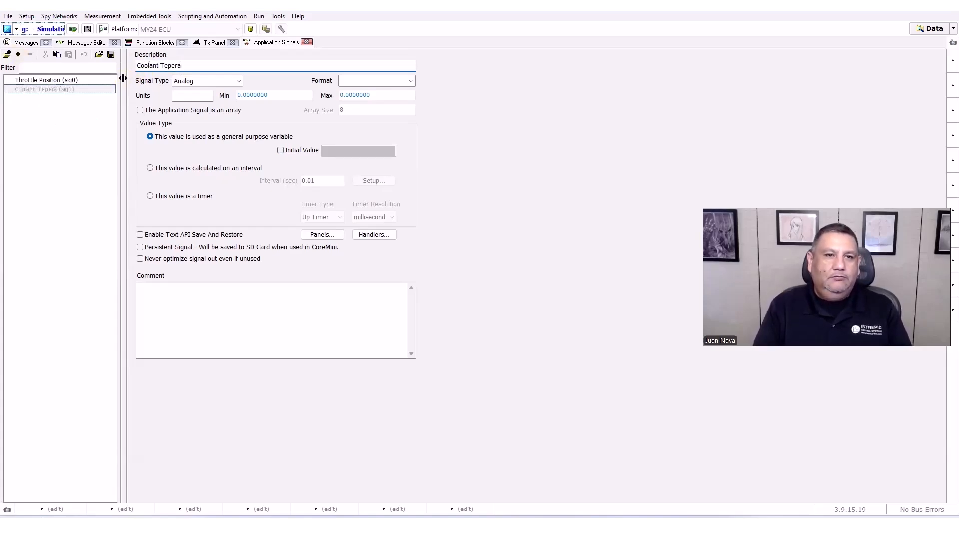
Give the Coolant Teperature application signal units C, the format 0.00 and an initial value of 75.
{"action": "left_click", "coordinate": [204, 95]}
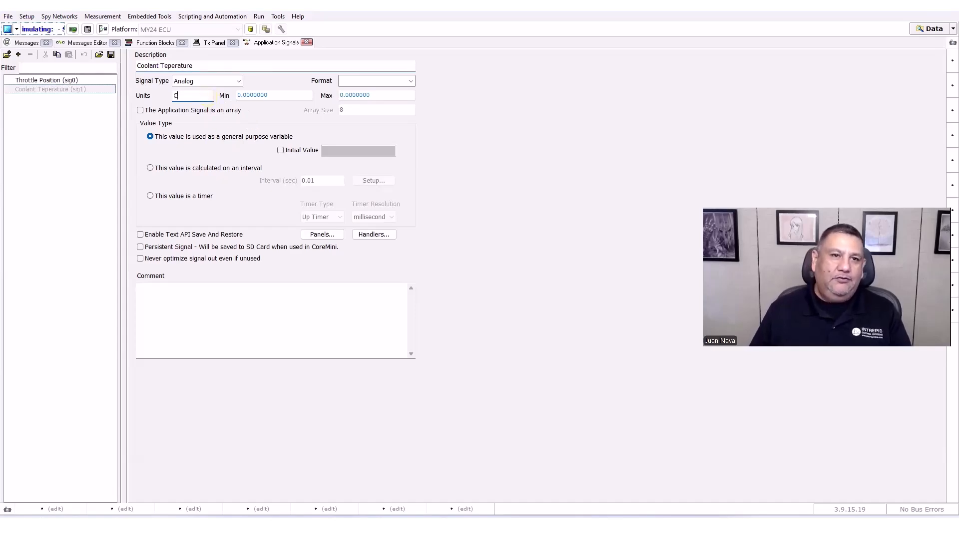
{"action": "type", "text": "C"}
{"action": "left_click", "coordinate": [410, 81]}
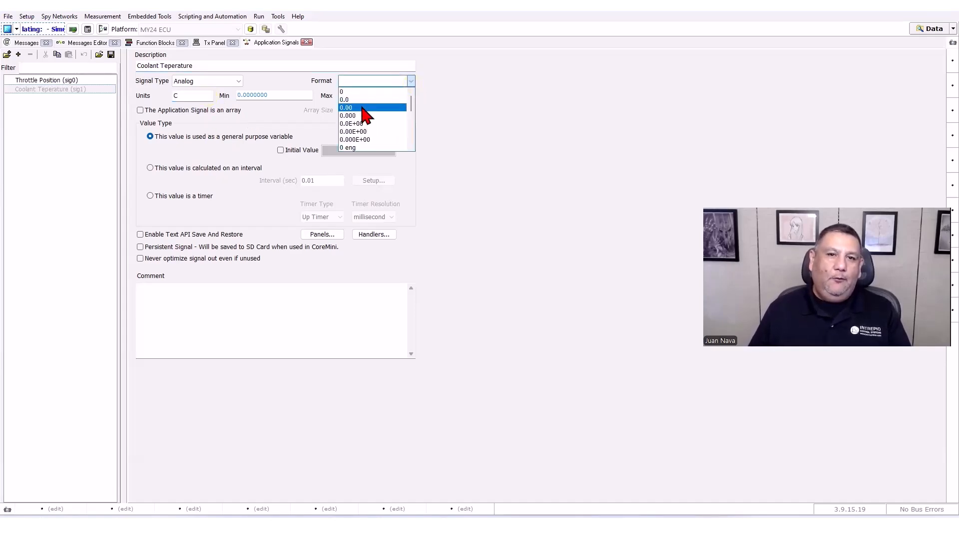
{"action": "left_click", "coordinate": [363, 108]}
{"action": "left_click", "coordinate": [280, 150]}
{"action": "left_click", "coordinate": [347, 150]}
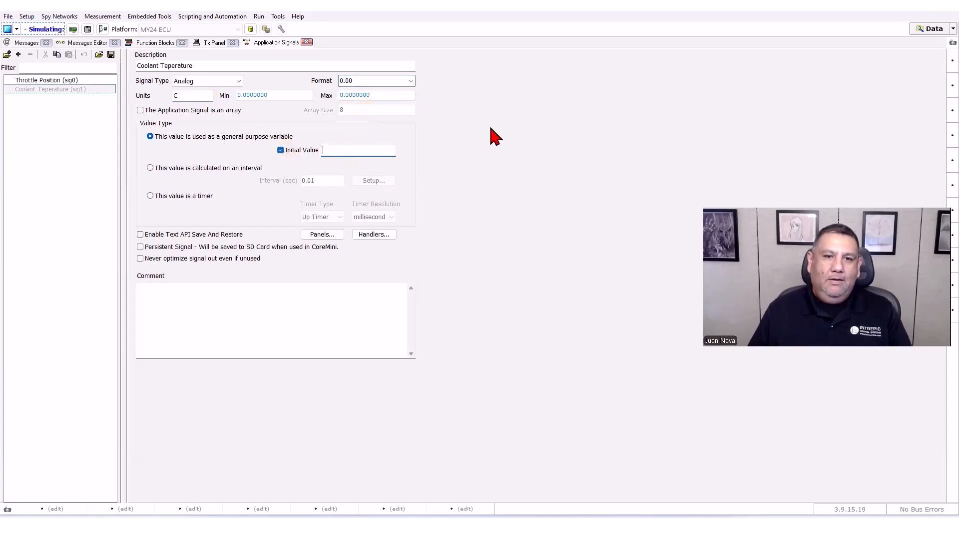
{"action": "type", "text": "75"}
{"action": "left_click", "coordinate": [85, 121]}
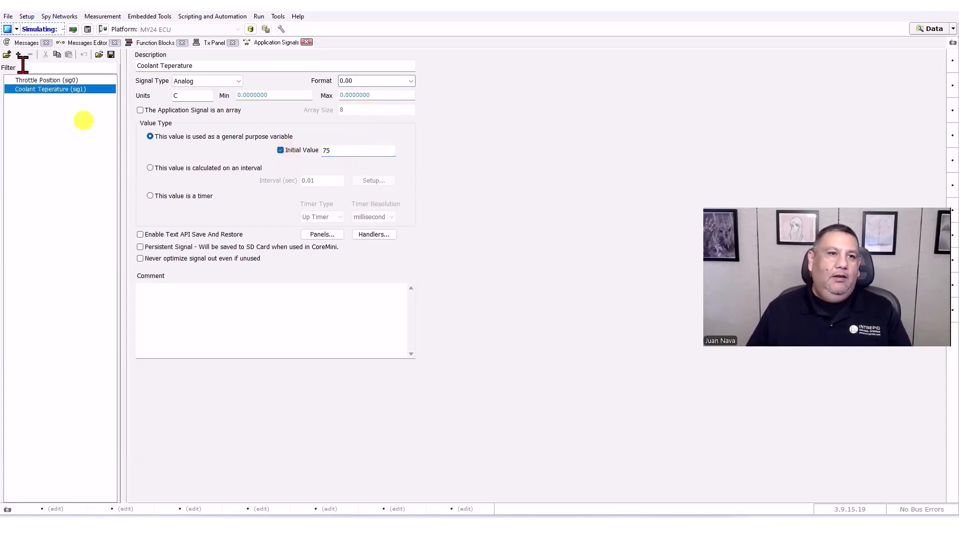
Add a third application signal, check the Engine_Information signals for the remaining name, and name it Battery Voltage.
{"action": "left_click", "coordinate": [18, 54]}
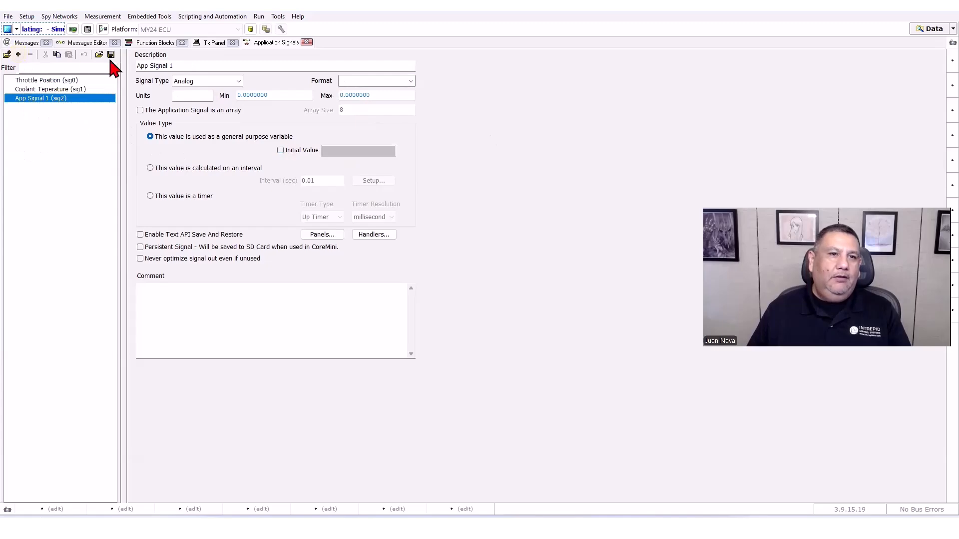
{"action": "left_click", "coordinate": [25, 42]}
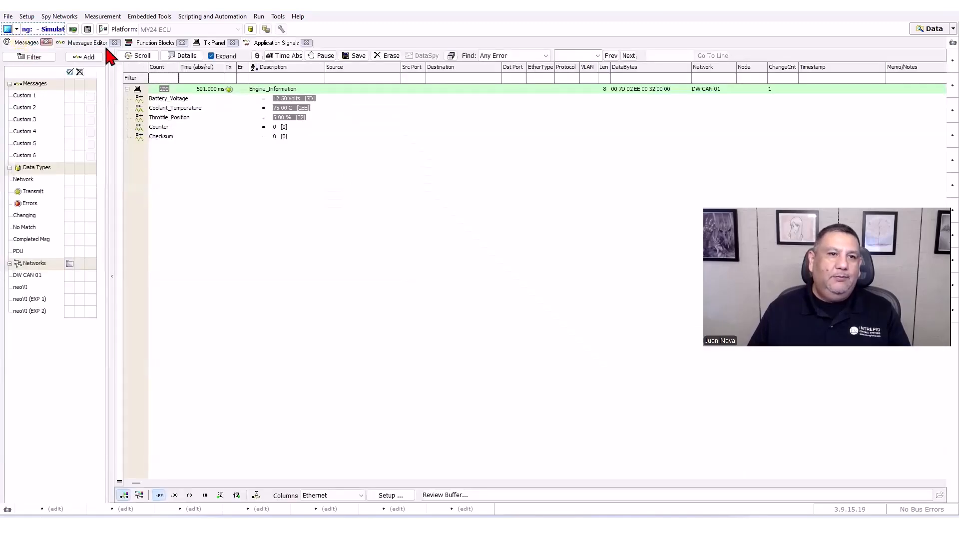
{"action": "left_click", "coordinate": [86, 42]}
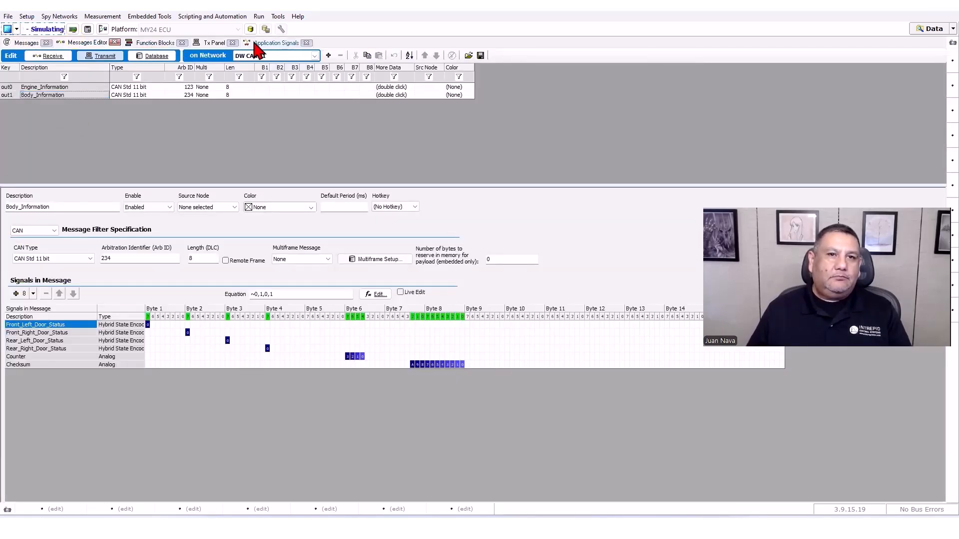
{"action": "left_click", "coordinate": [262, 43]}
{"action": "left_click", "coordinate": [171, 65]}
{"action": "key", "text": "ctrl+a"}
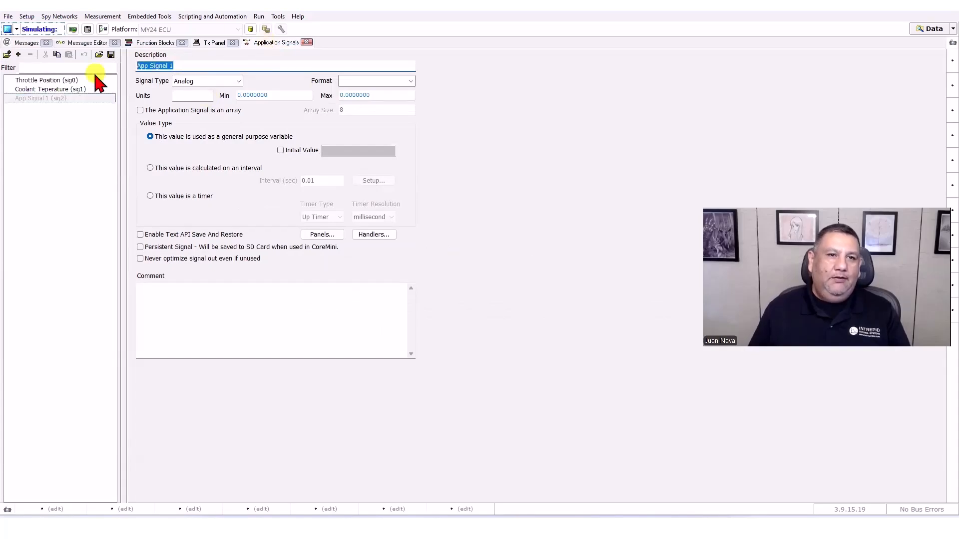
{"action": "type", "text": "Battery VOlt"}
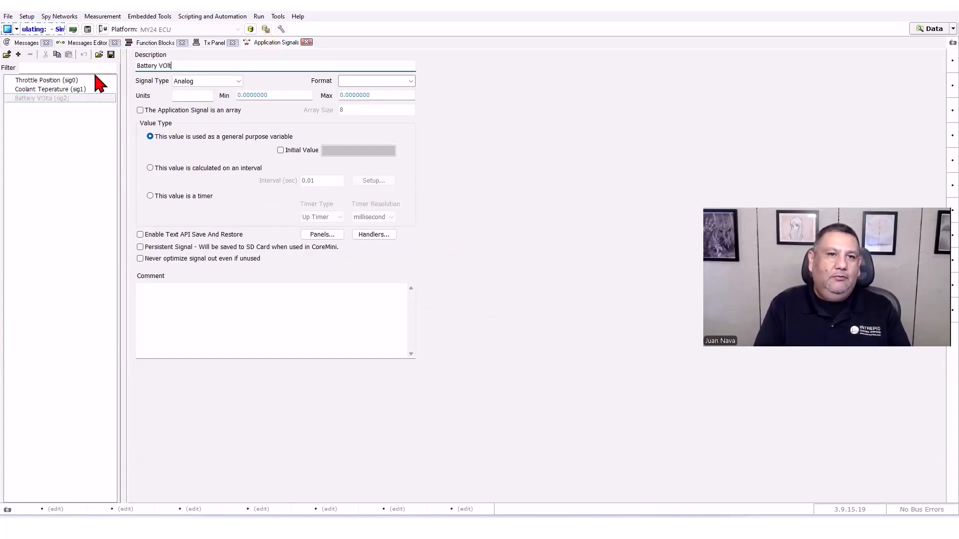
{"action": "type", "text": "age"}
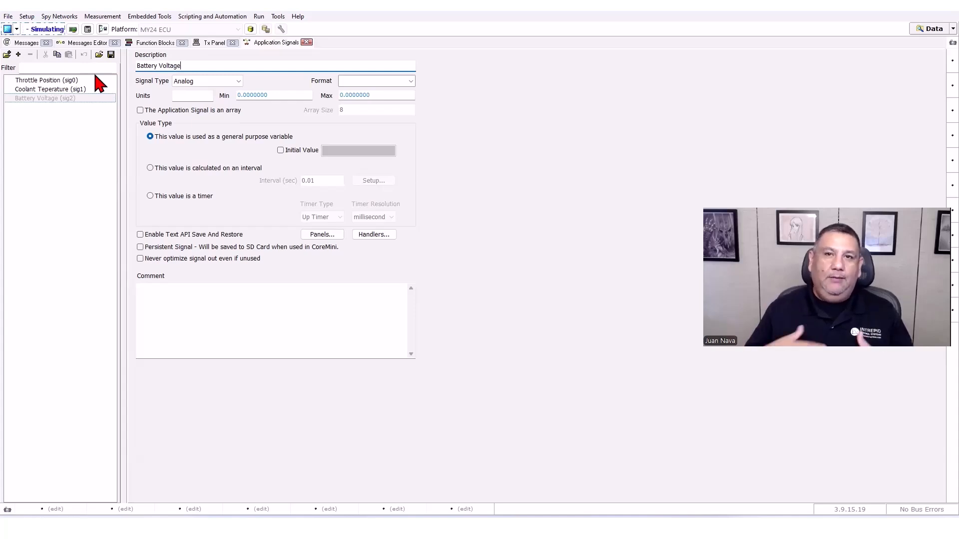
Give the Battery Voltage application signal the format 0.00, units Volts and an initial value of 12.5.
{"action": "left_click", "coordinate": [410, 81]}
{"action": "left_click", "coordinate": [378, 119]}
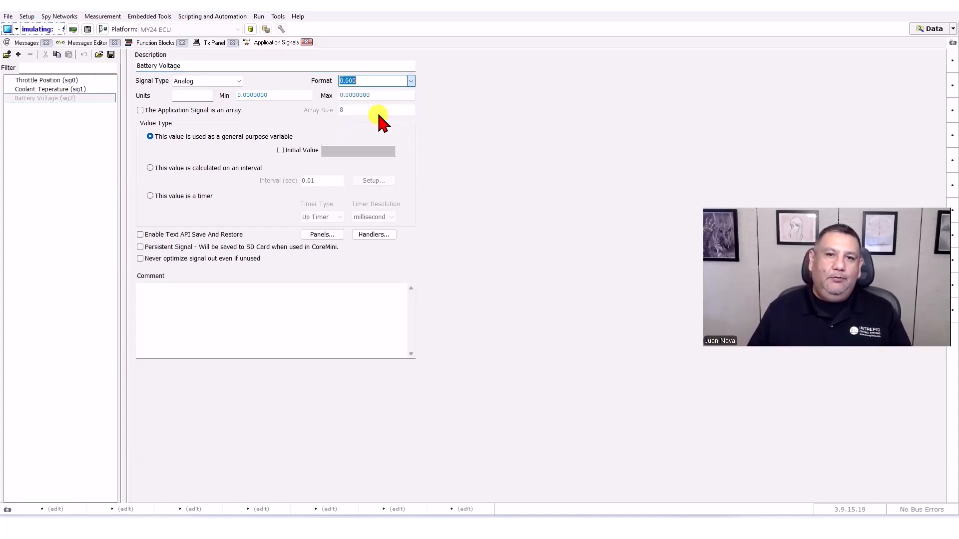
{"action": "left_click", "coordinate": [410, 81]}
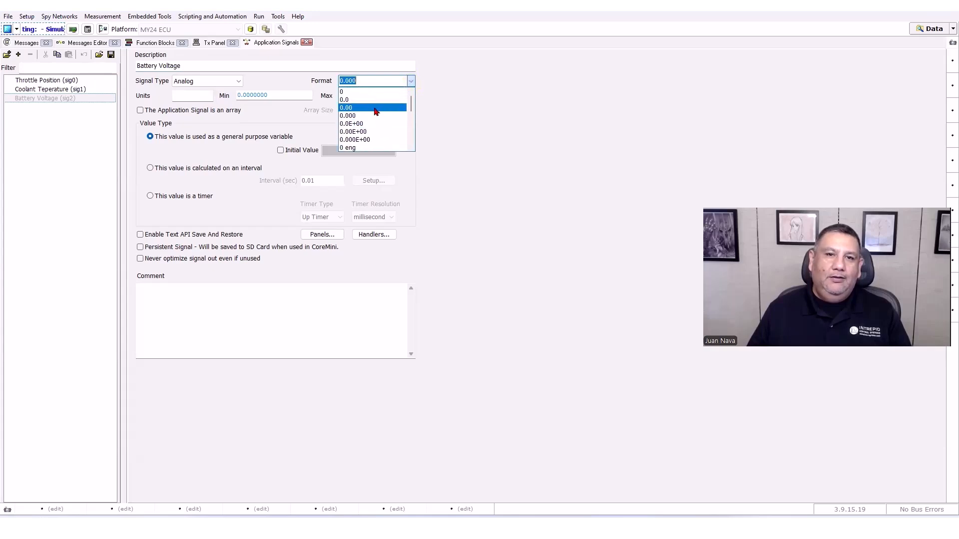
{"action": "left_click", "coordinate": [375, 109]}
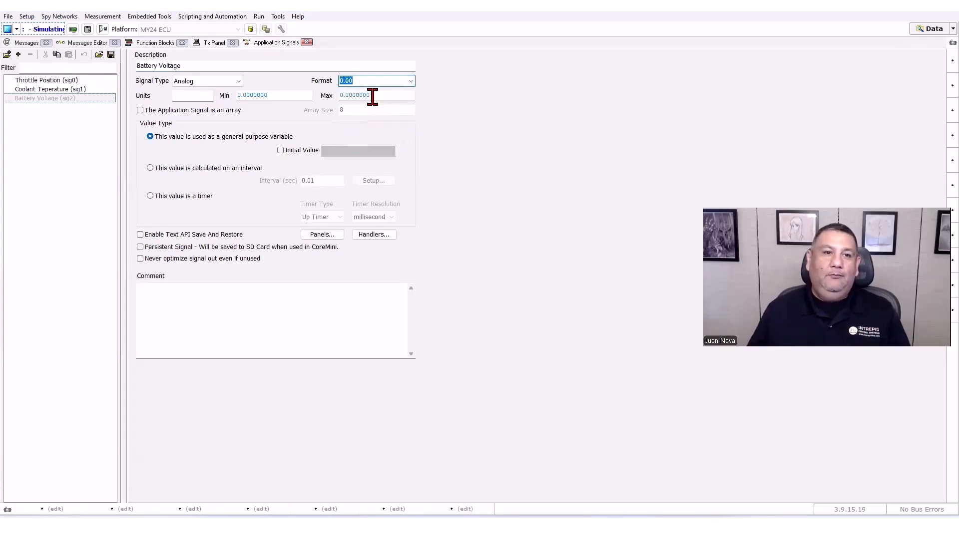
{"action": "left_click", "coordinate": [188, 95]}
{"action": "type", "text": "Volts"}
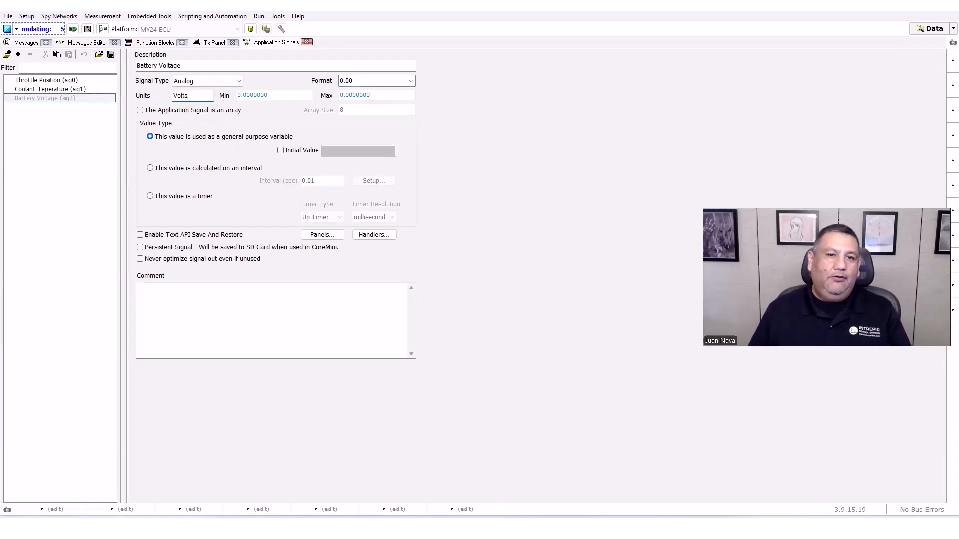
{"action": "left_click", "coordinate": [280, 150]}
{"action": "left_click", "coordinate": [349, 150]}
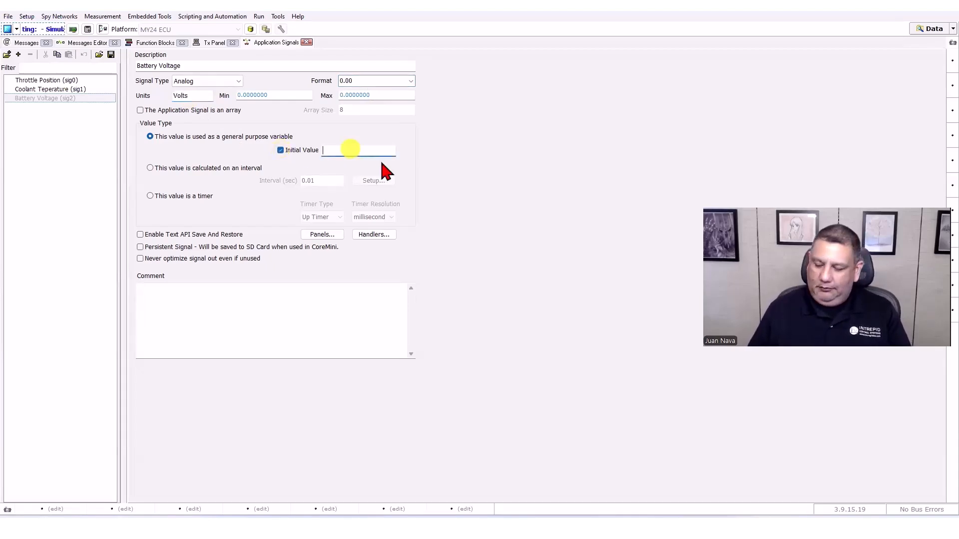
{"action": "type", "text": "12.5"}
{"action": "left_click", "coordinate": [44, 143]}
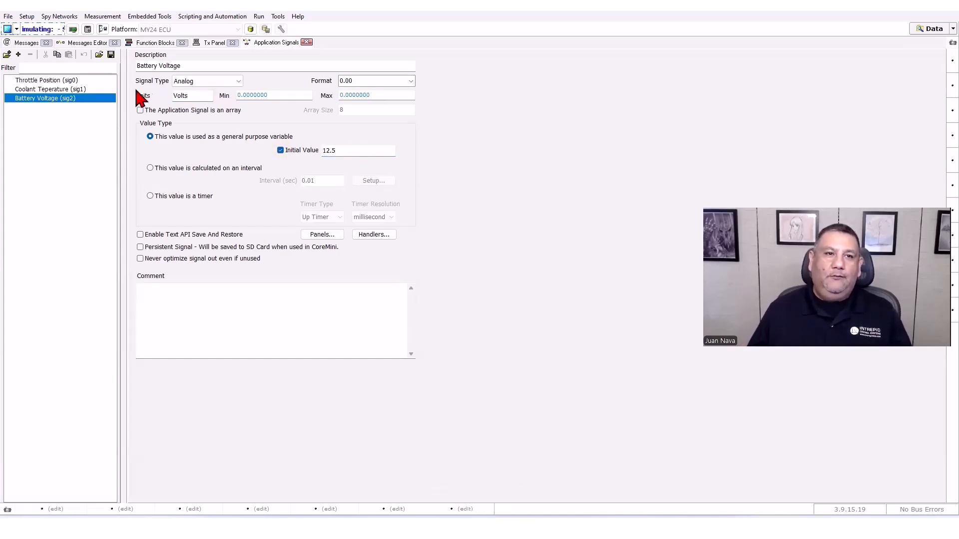
Stop the simulation and make step 3 of the Engine Information script set Battery_Voltage from the Battery Voltage application signal.
{"action": "left_click", "coordinate": [154, 43]}
{"action": "left_click", "coordinate": [7, 29]}
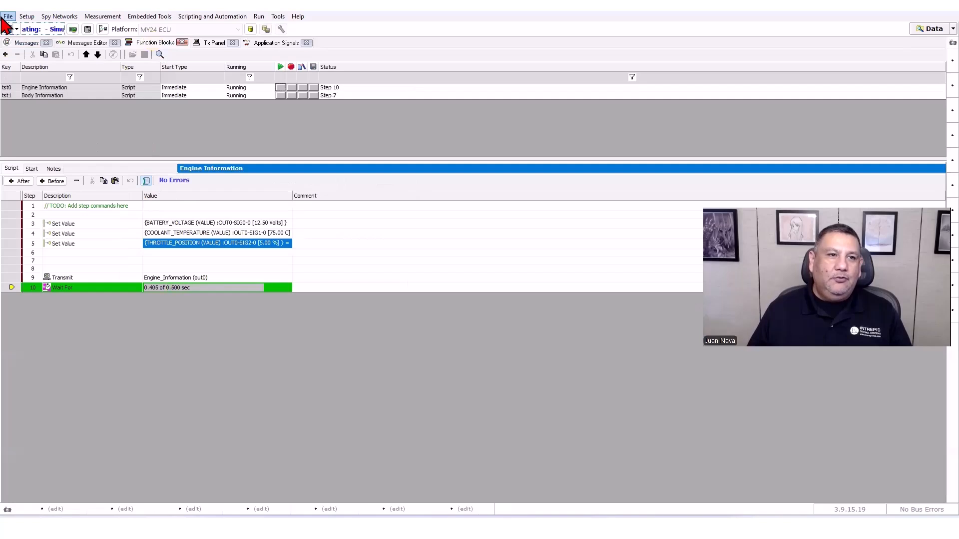
{"action": "double_click", "coordinate": [230, 223]}
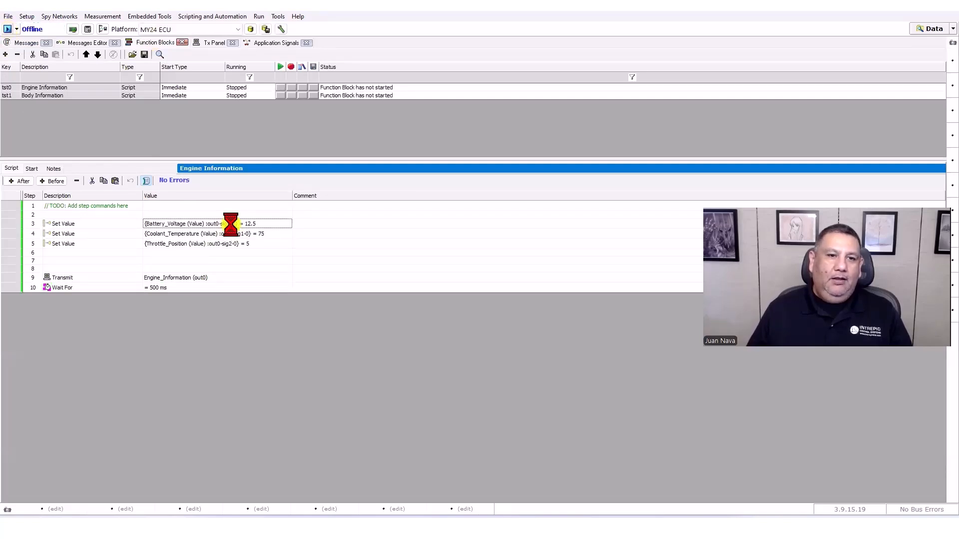
{"action": "left_click", "coordinate": [319, 154]}
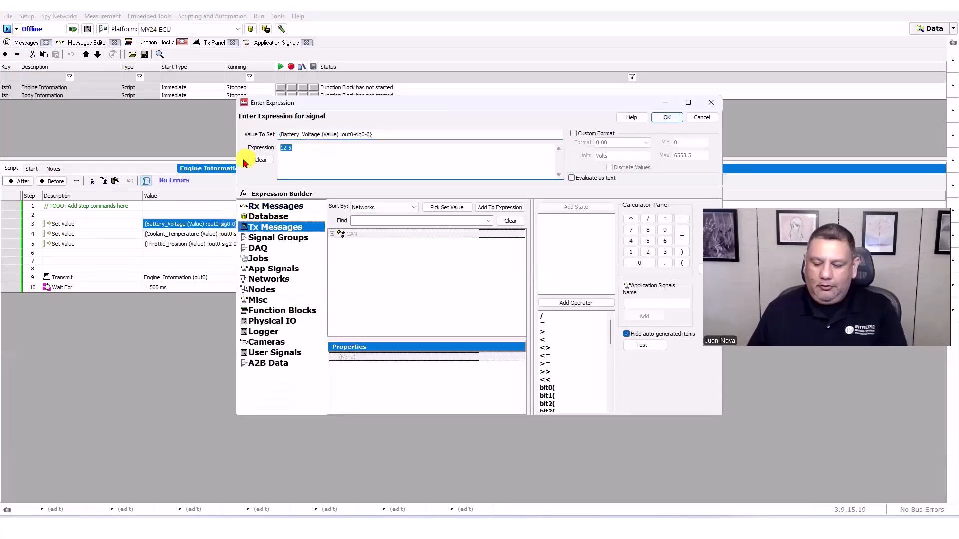
{"action": "left_click", "coordinate": [246, 161]}
{"action": "left_click", "coordinate": [270, 271]}
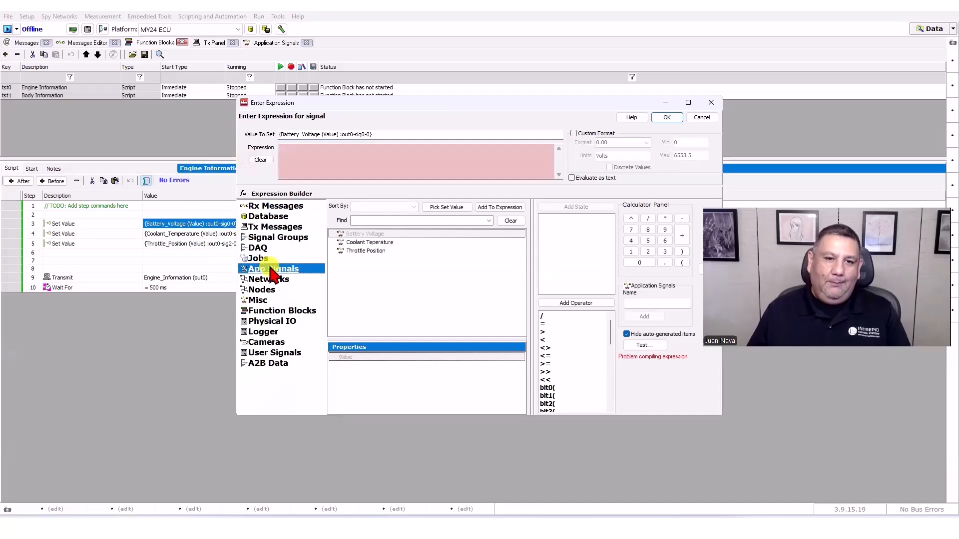
{"action": "left_click", "coordinate": [367, 233]}
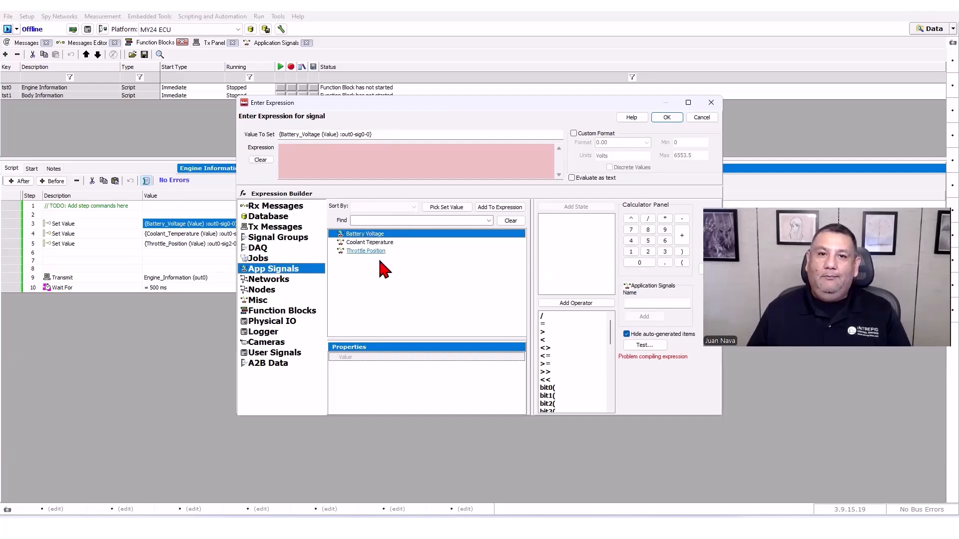
{"action": "left_click", "coordinate": [499, 207]}
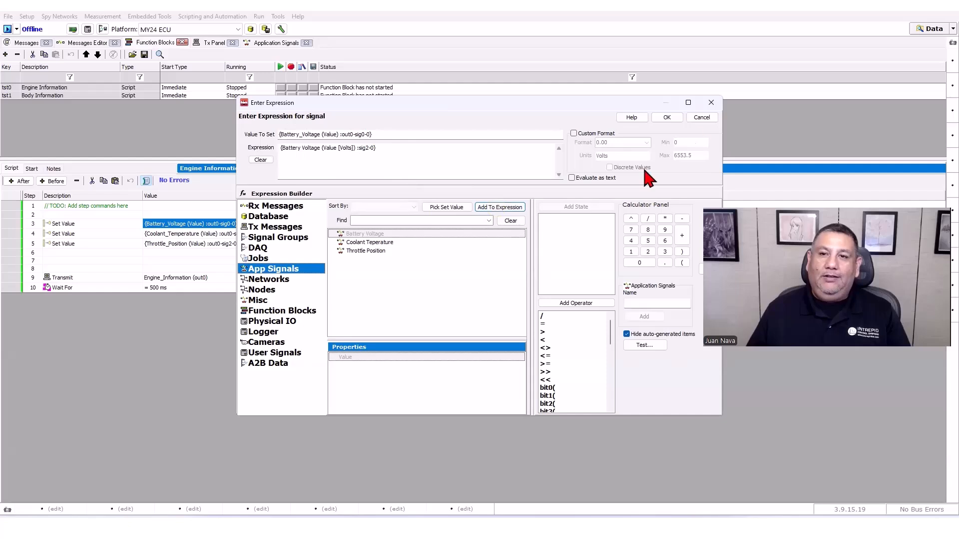
{"action": "left_click", "coordinate": [666, 117]}
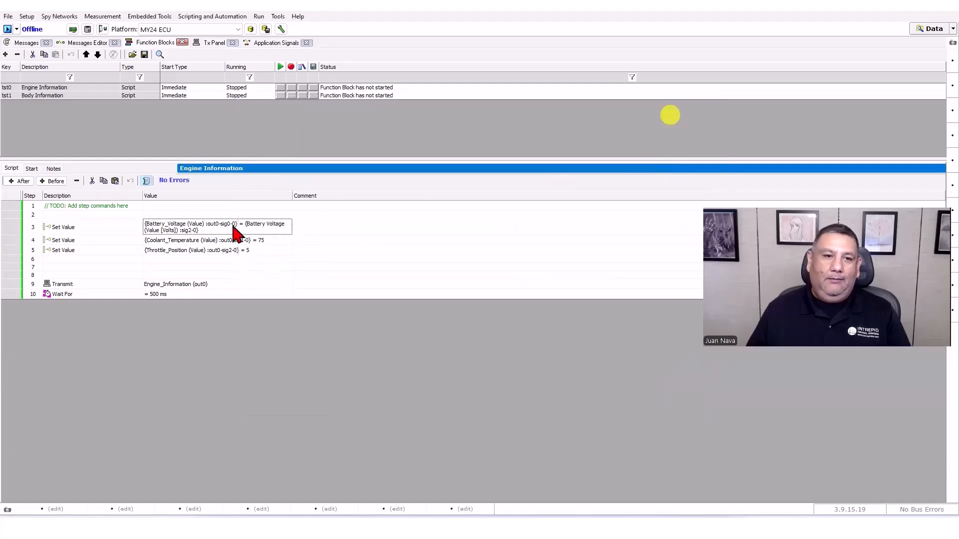
Replace the fixed value in step 4's Coolant_Temperature expression with the Coolant Teperature application signal.
{"action": "double_click", "coordinate": [165, 240]}
{"action": "left_click", "coordinate": [375, 244]}
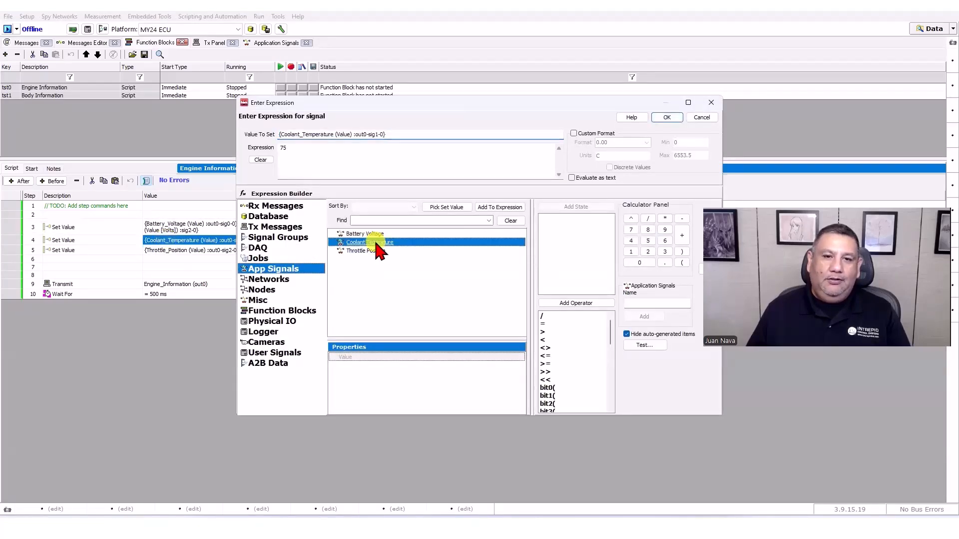
{"action": "left_click", "coordinate": [352, 157]}
{"action": "left_click", "coordinate": [260, 159]}
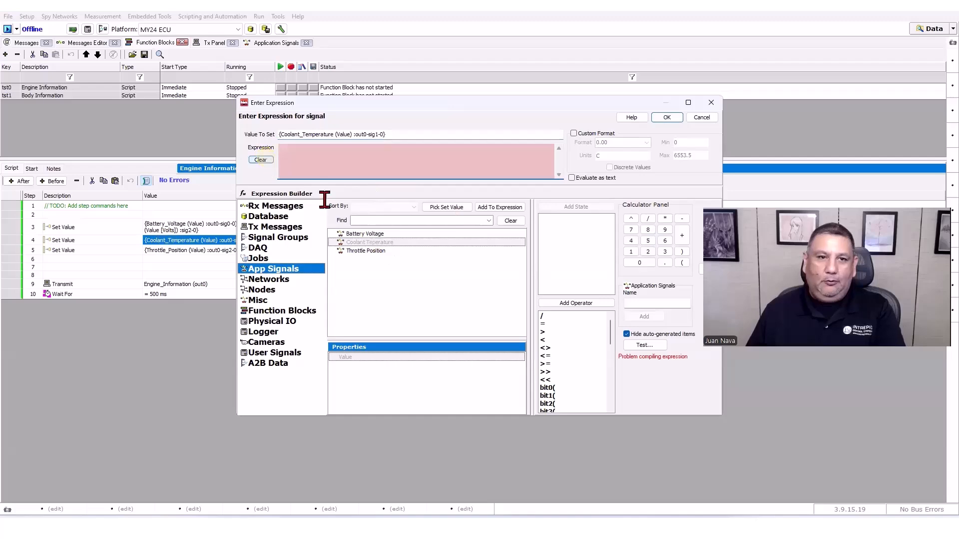
{"action": "left_click", "coordinate": [494, 209]}
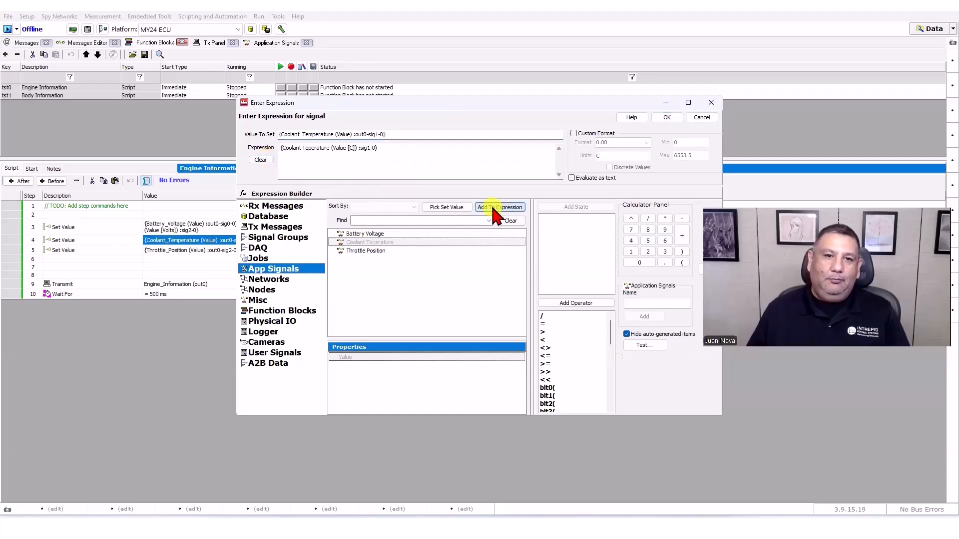
{"action": "left_click", "coordinate": [667, 117]}
Replace the fixed value in step 5's Throttle_Position expression with the Throttle Position application signal.
{"action": "double_click", "coordinate": [176, 258]}
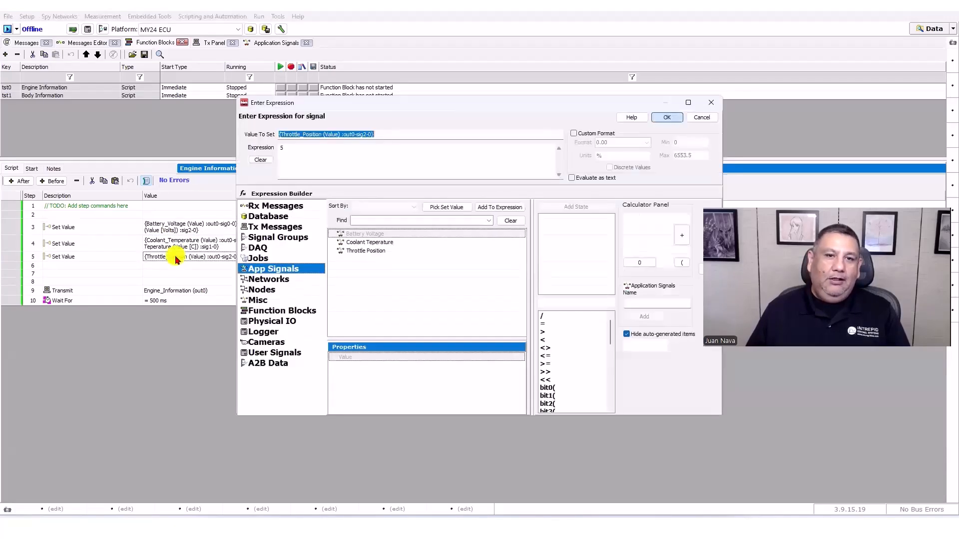
{"action": "left_click", "coordinate": [261, 160]}
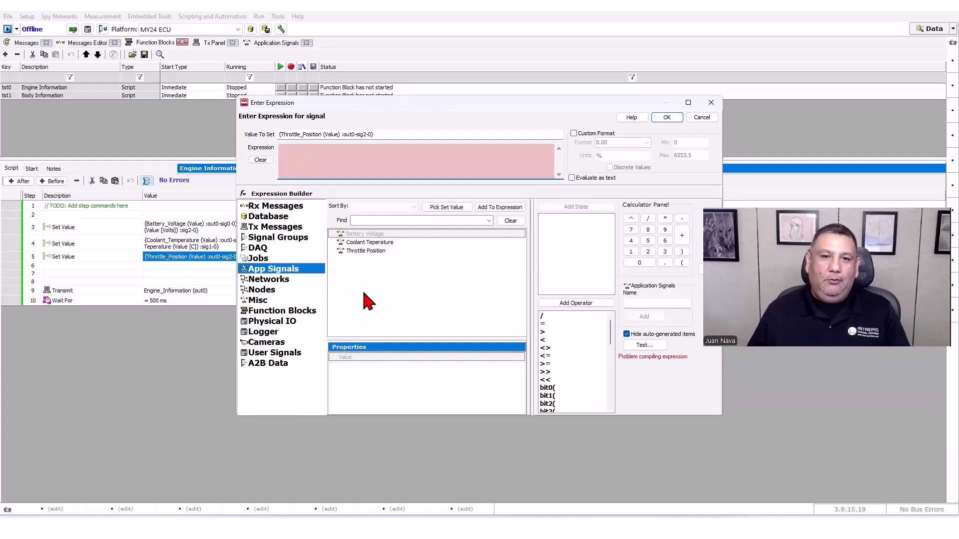
{"action": "left_click", "coordinate": [363, 250]}
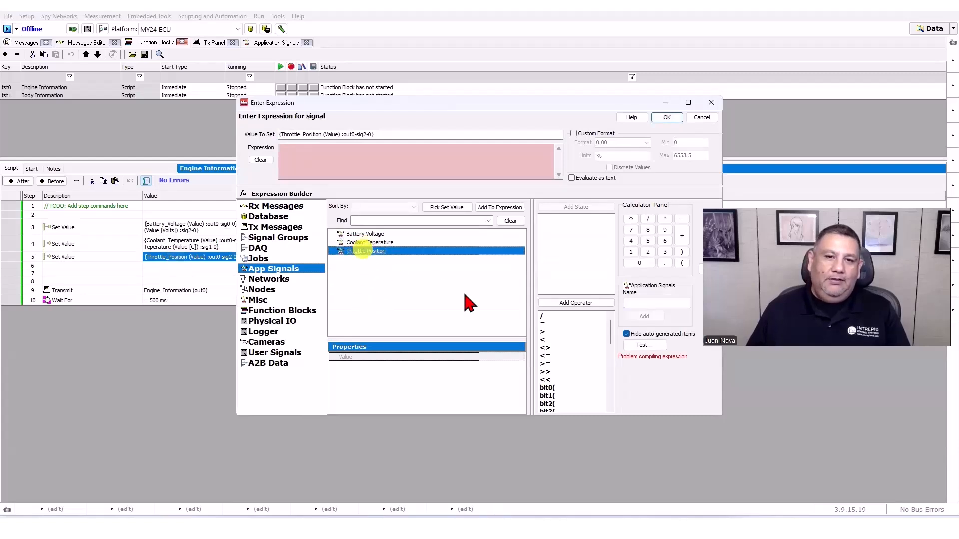
{"action": "left_click", "coordinate": [499, 206]}
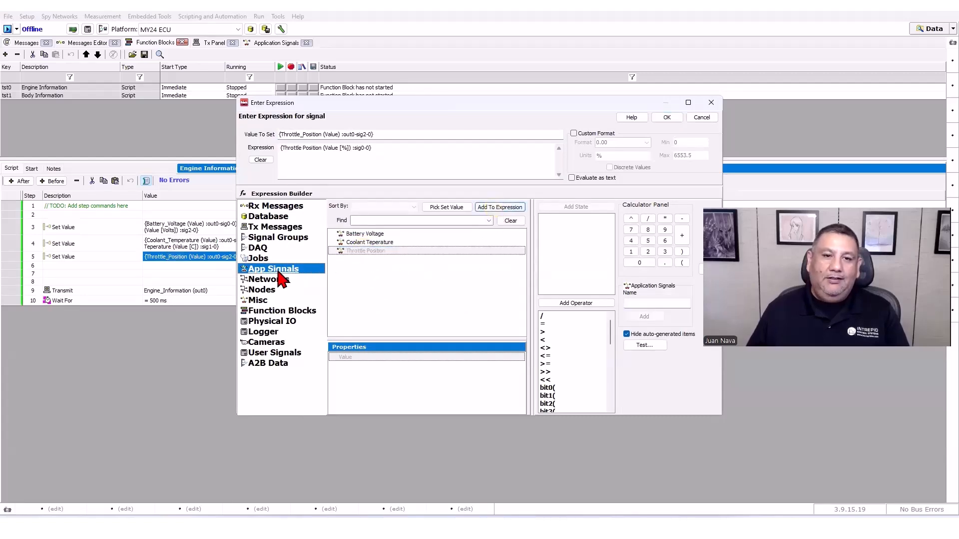
{"action": "left_click", "coordinate": [665, 118]}
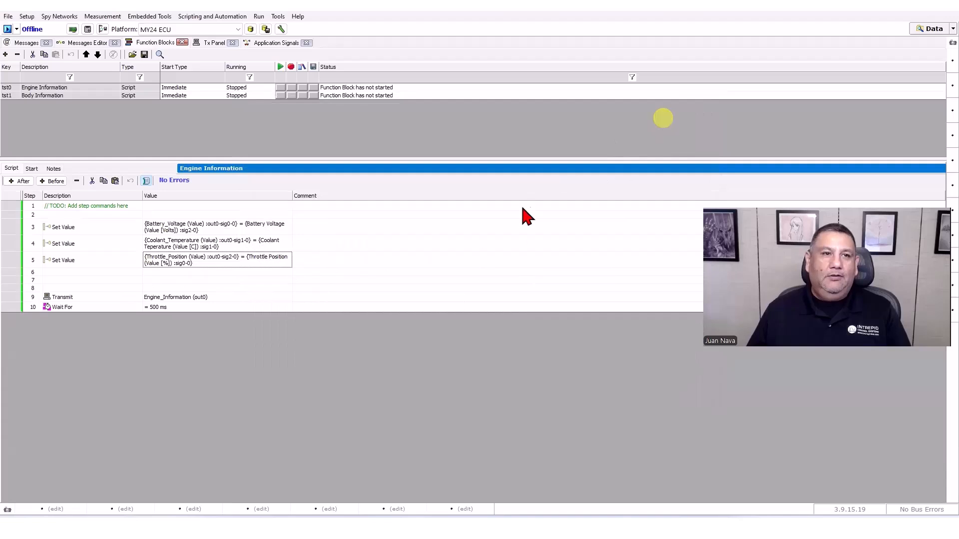
Restart the simulation and examine the transmitted Engine_Information signals in the Messages view.
{"action": "left_click", "coordinate": [23, 43]}
{"action": "left_click", "coordinate": [8, 29]}
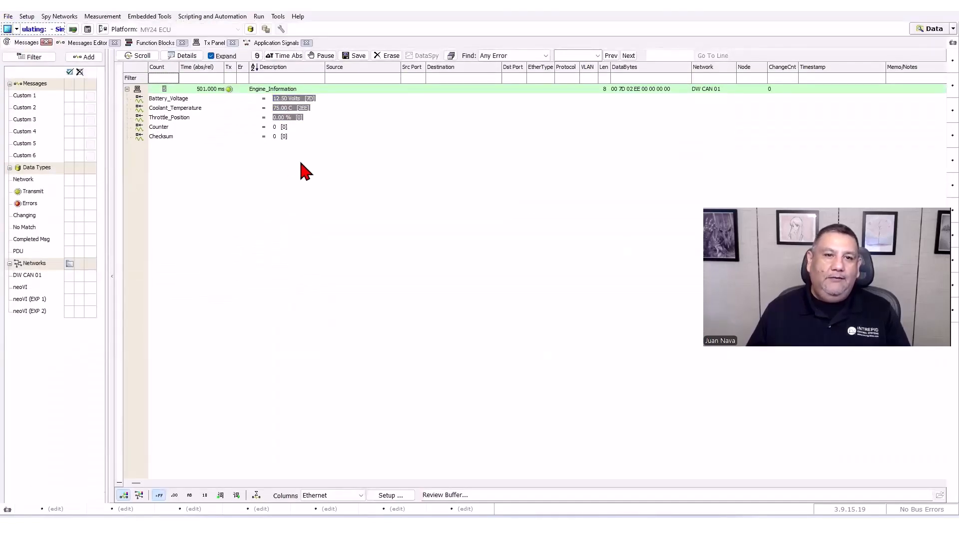
Set the Throttle Position application signal's initial value to 5 and check the transmitted Engine_Information in the Messages view.
{"action": "left_click", "coordinate": [275, 43]}
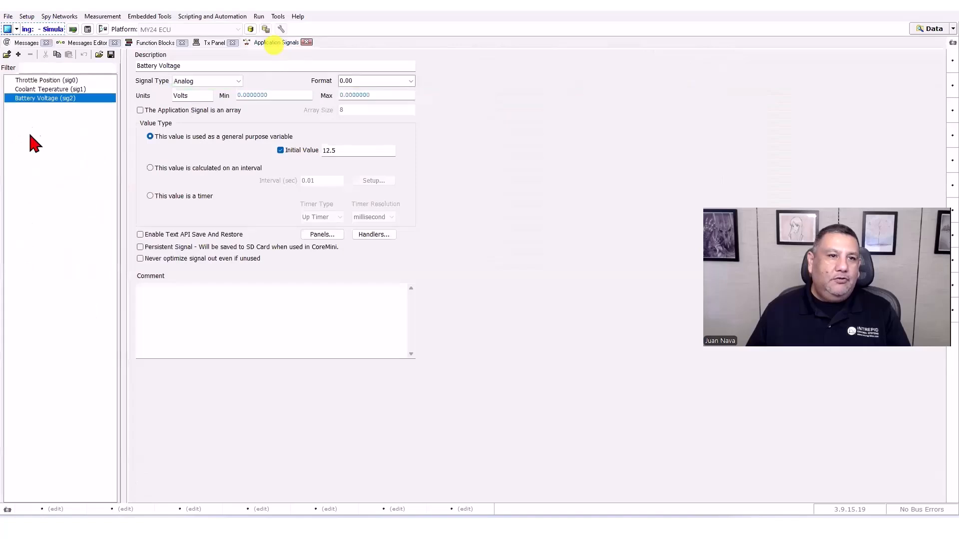
{"action": "left_click", "coordinate": [37, 80]}
{"action": "left_click", "coordinate": [332, 150]}
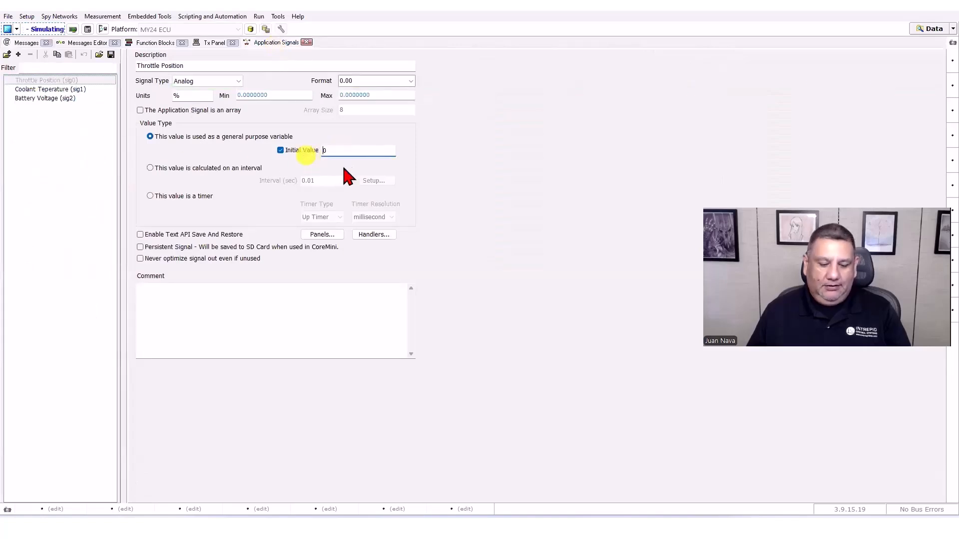
{"action": "type", "text": "5"}
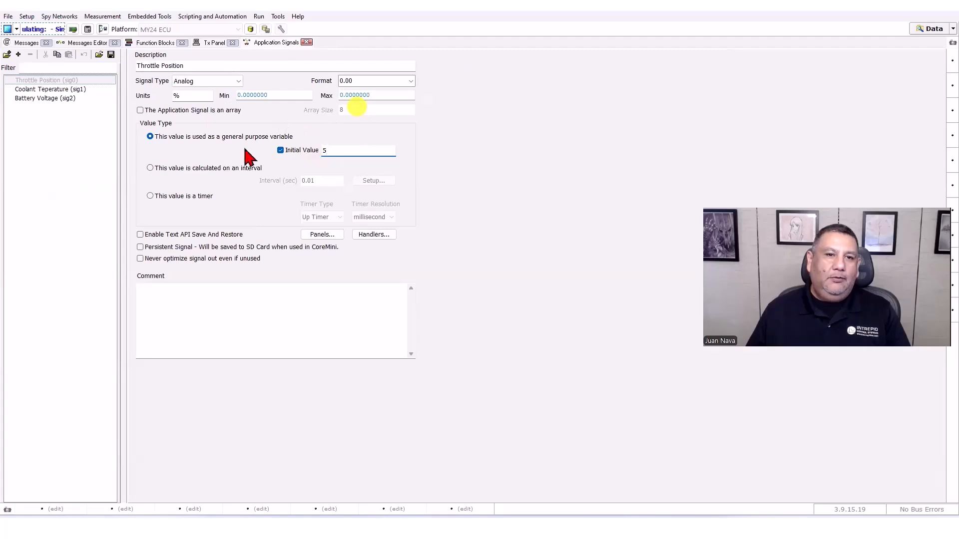
{"action": "left_click", "coordinate": [45, 172]}
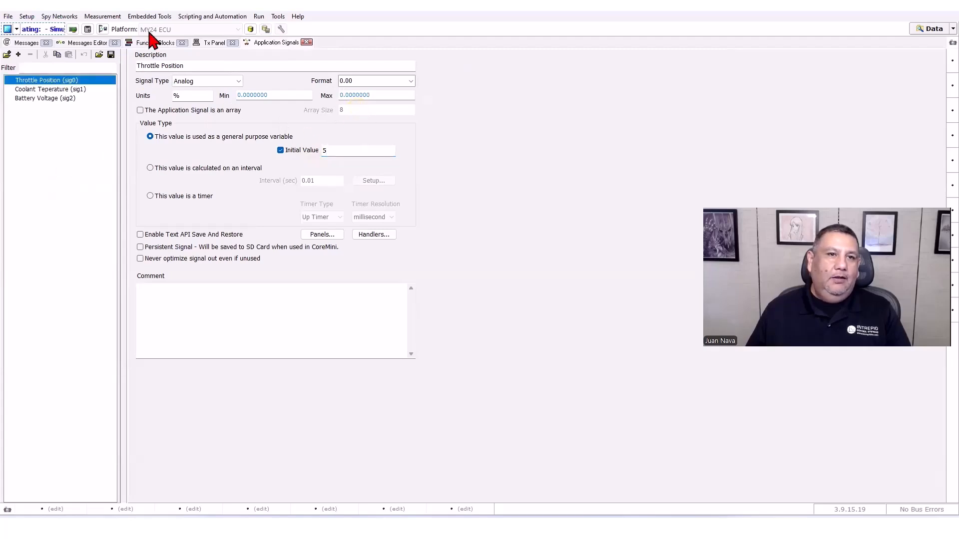
{"action": "left_click", "coordinate": [21, 43]}
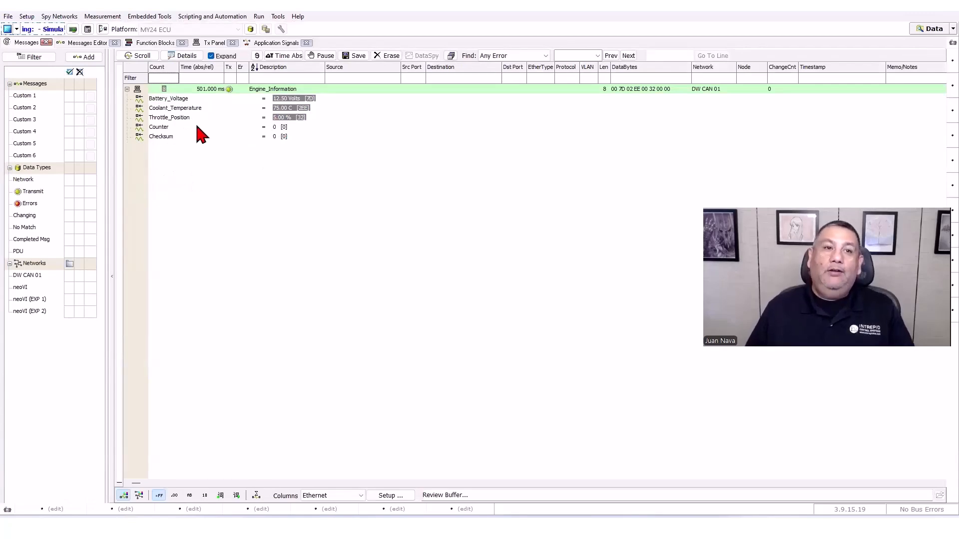
Stop the simulation, open Graphical Panels and caption the panel "Body Powertrain".
{"action": "left_click", "coordinate": [8, 30]}
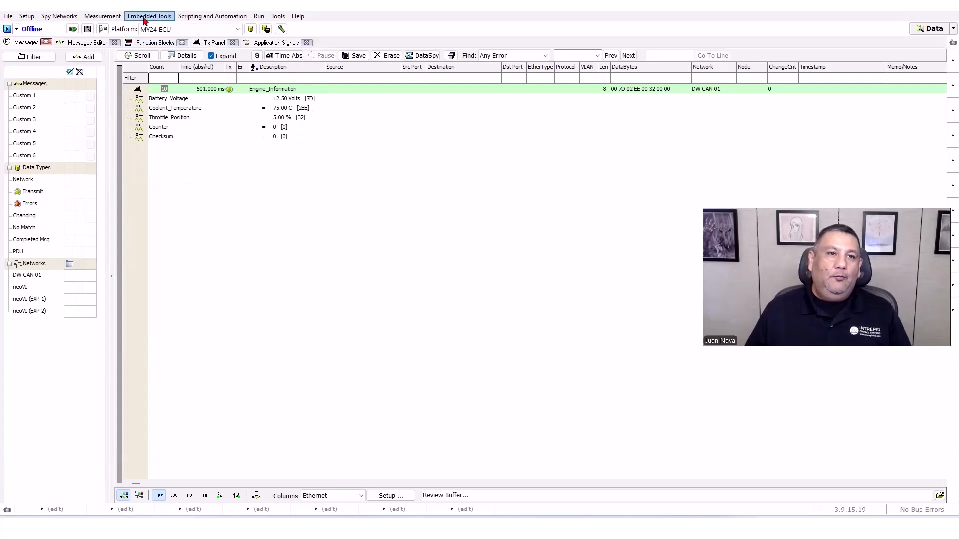
{"action": "left_click", "coordinate": [102, 16]}
{"action": "left_click", "coordinate": [120, 58]}
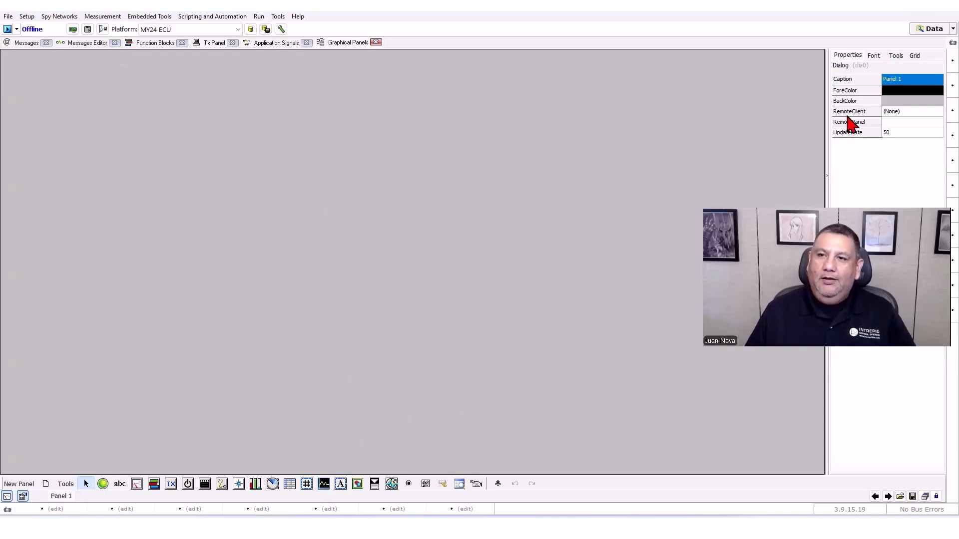
{"action": "left_click", "coordinate": [907, 79]}
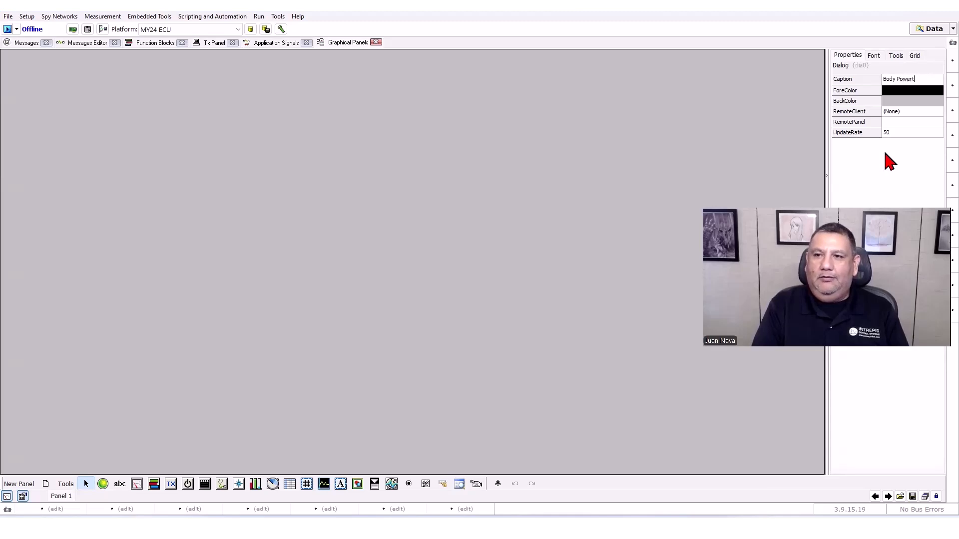
{"action": "left_click", "coordinate": [468, 267]}
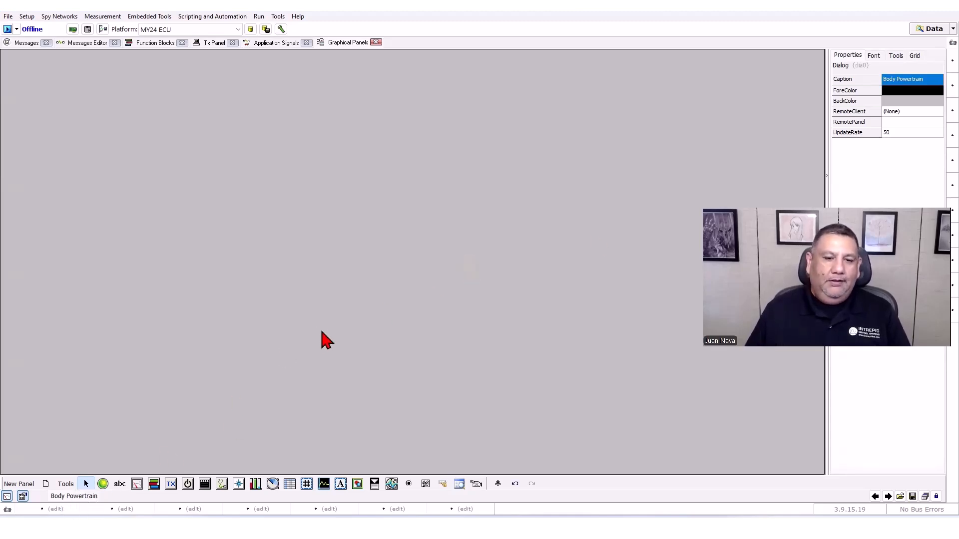
Place a bargraph in the upper-left area of the Body Powertrain panel, about 97 from its left and 130 from its top.
{"action": "left_click", "coordinate": [257, 486]}
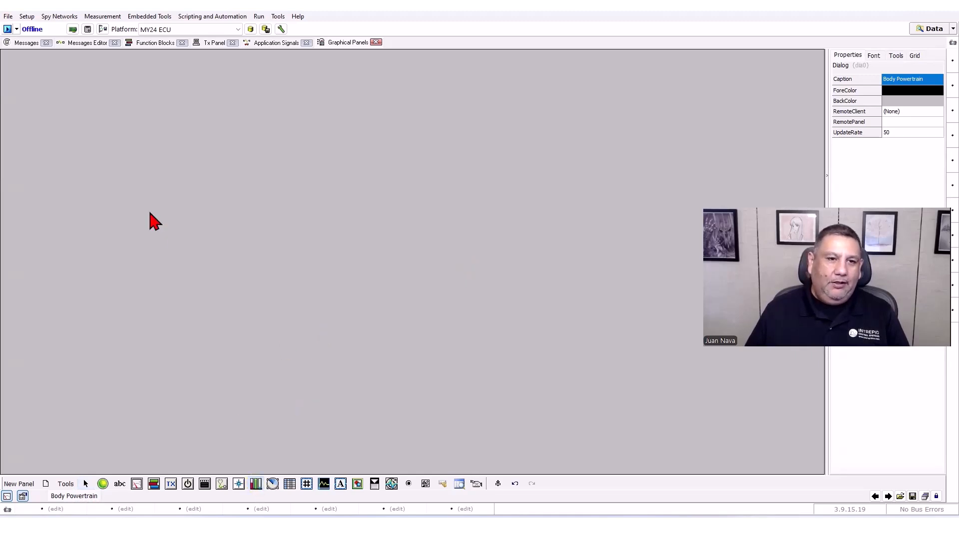
{"action": "left_click", "coordinate": [149, 213]}
{"action": "left_click_drag", "start_coordinate": [189, 233], "coordinate": [89, 130]}
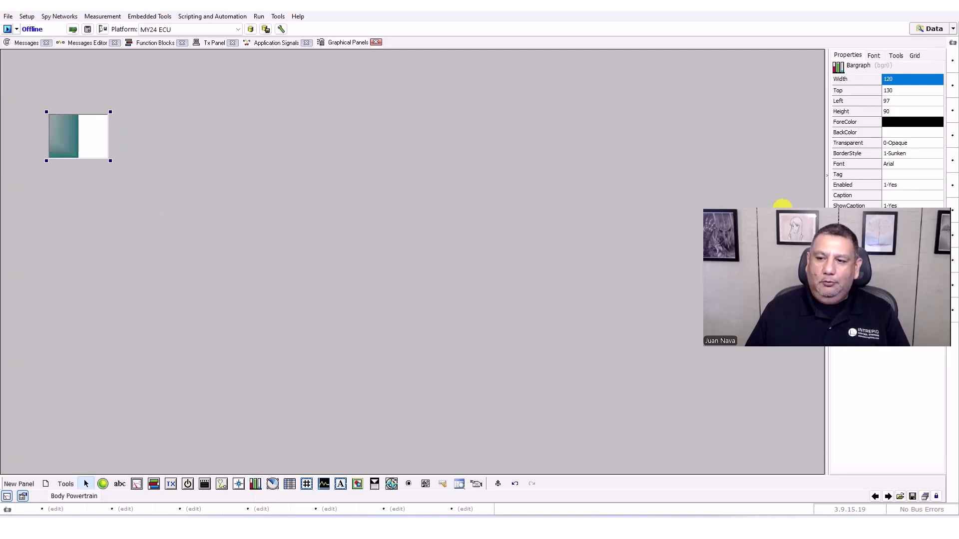
{"action": "left_click", "coordinate": [288, 155]}
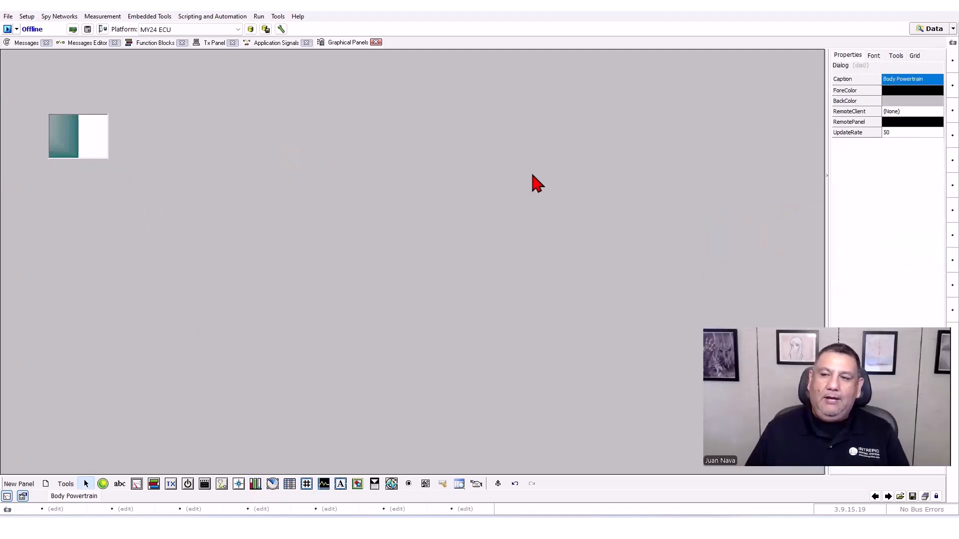
Change the bargraph's bar color to yellow.
{"action": "left_click", "coordinate": [98, 144]}
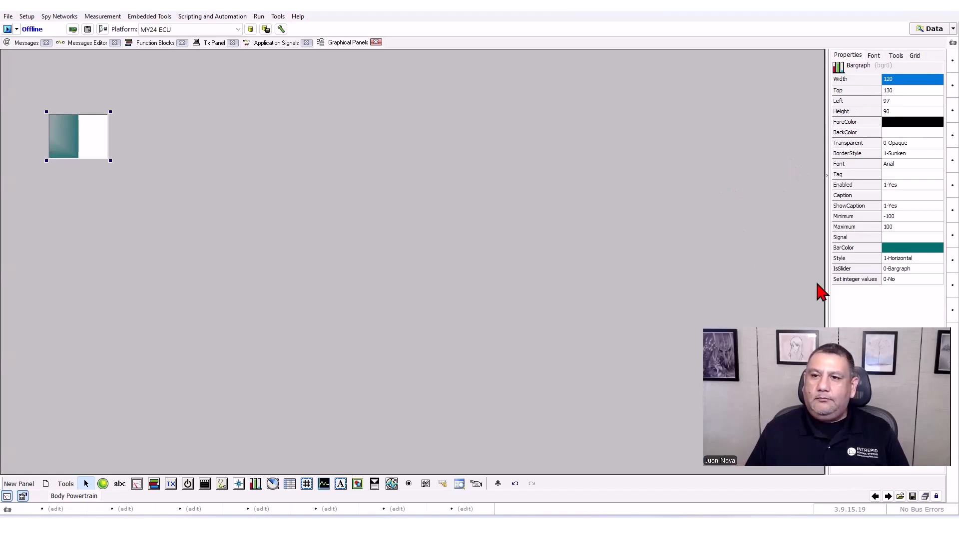
{"action": "double_click", "coordinate": [898, 248]}
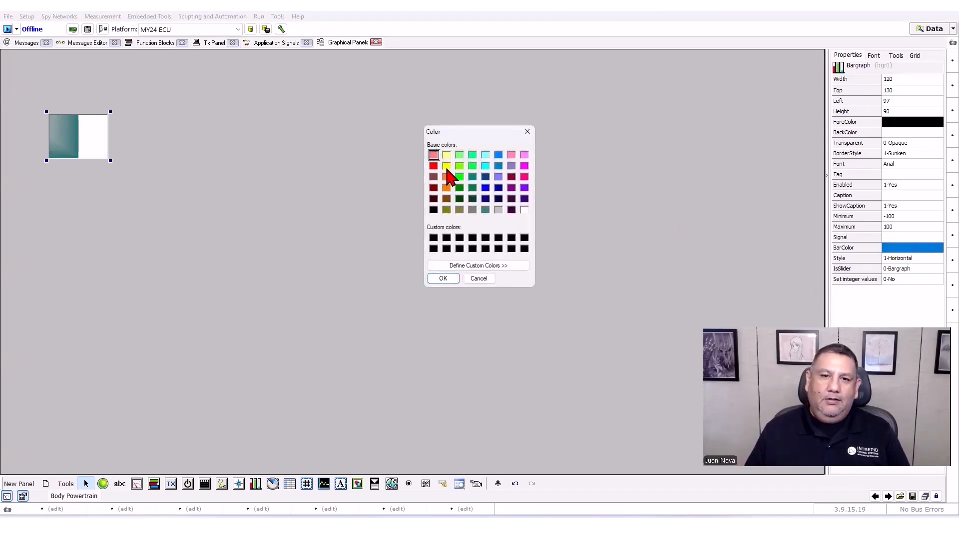
{"action": "left_click", "coordinate": [446, 166]}
{"action": "left_click", "coordinate": [440, 279]}
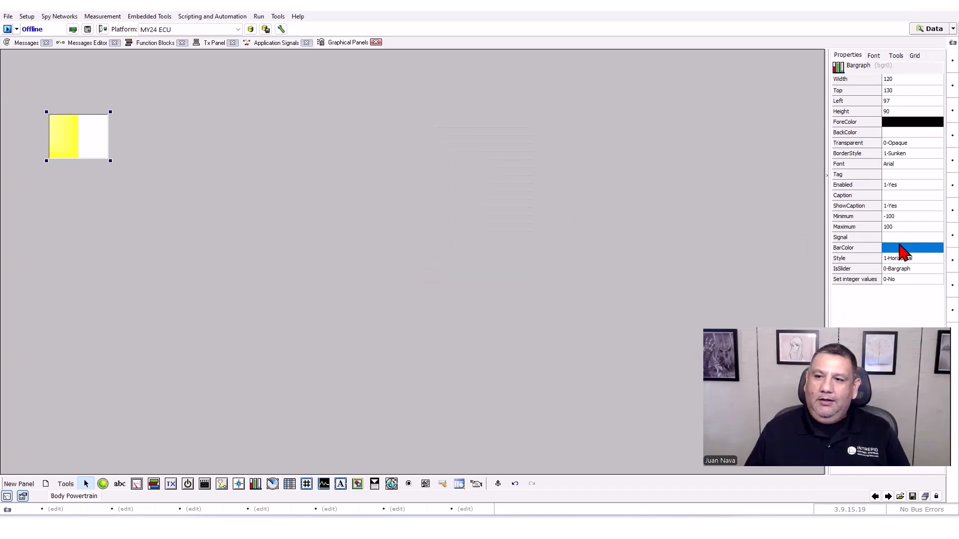
Assign the Battery Voltage application signal to the bargraph.
{"action": "double_click", "coordinate": [899, 238]}
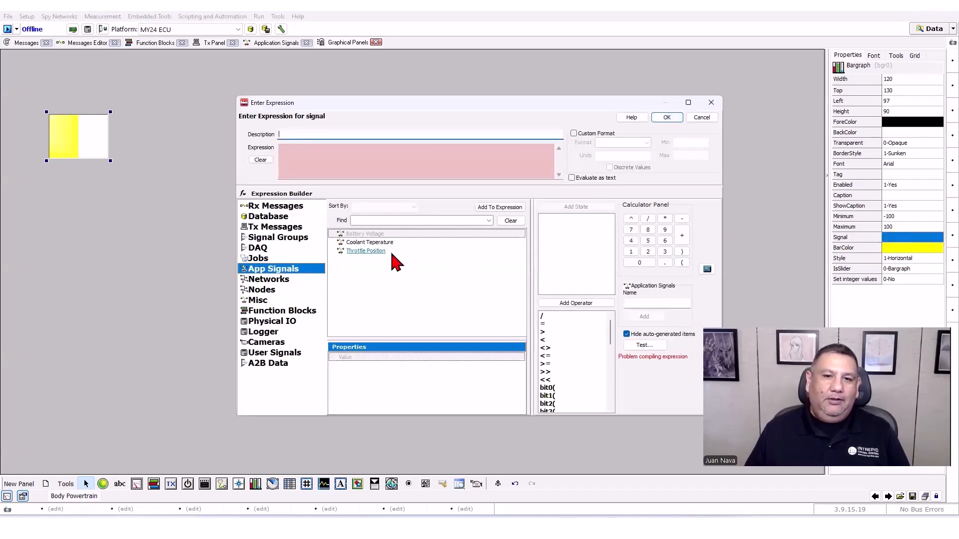
{"action": "double_click", "coordinate": [374, 233]}
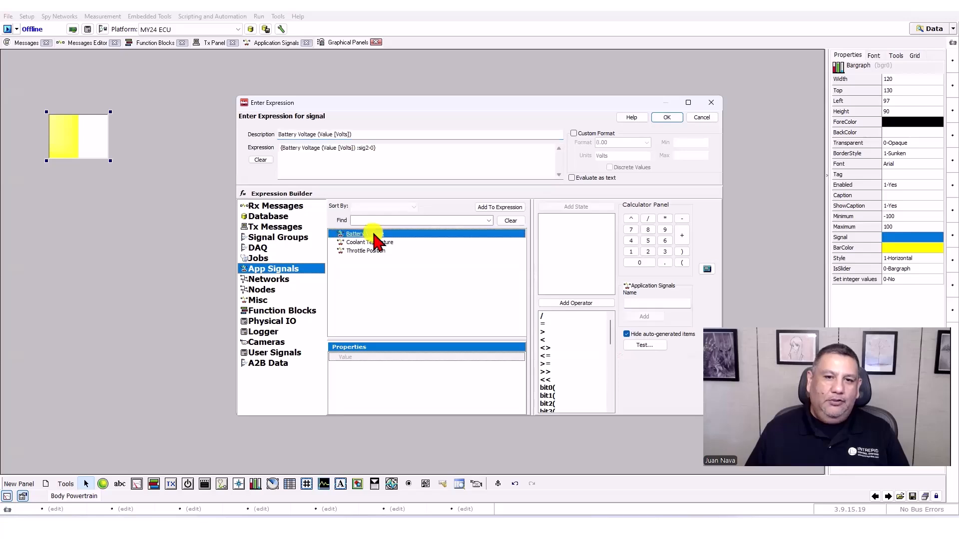
{"action": "left_click", "coordinate": [667, 117]}
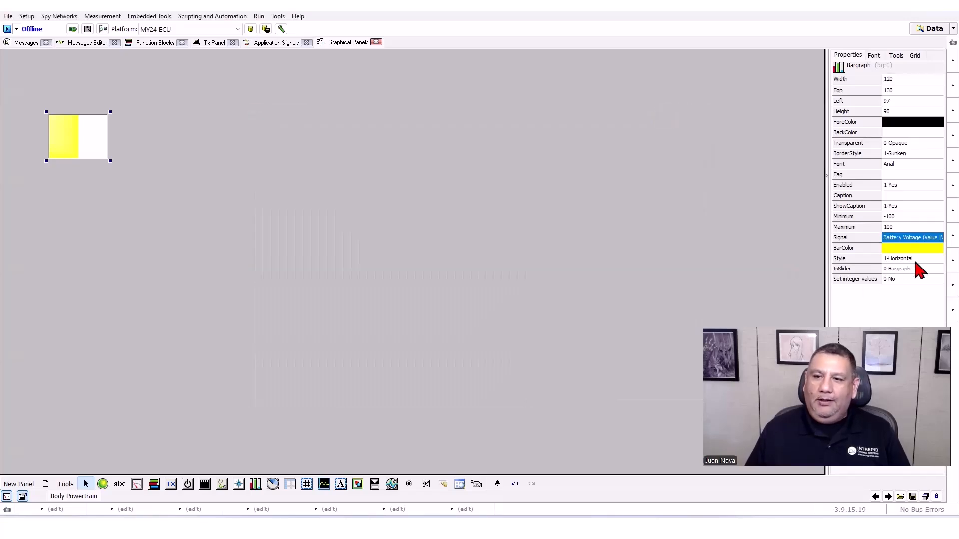
Try the vertical style on the Battery Voltage bargraph and return it to horizontal.
{"action": "left_click", "coordinate": [918, 260]}
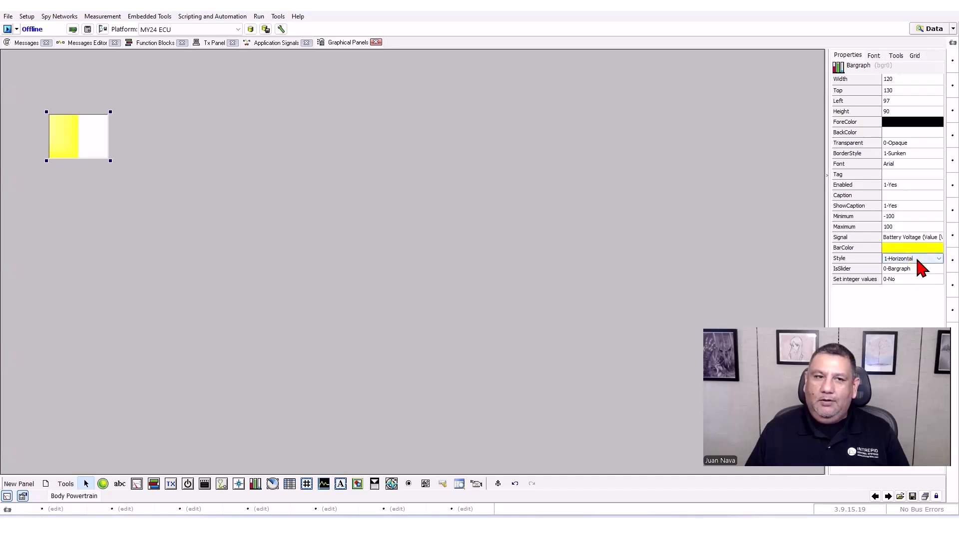
{"action": "left_click", "coordinate": [917, 260]}
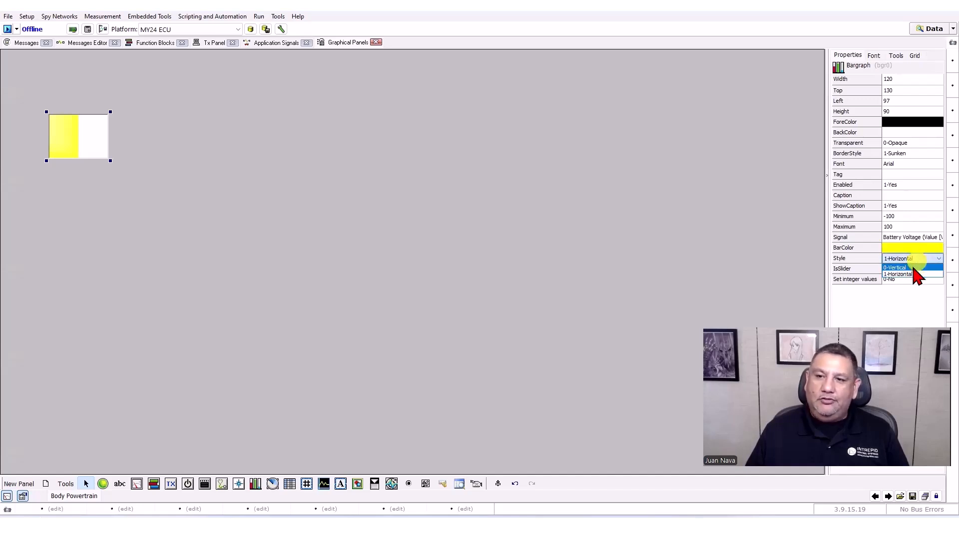
{"action": "left_click", "coordinate": [911, 267]}
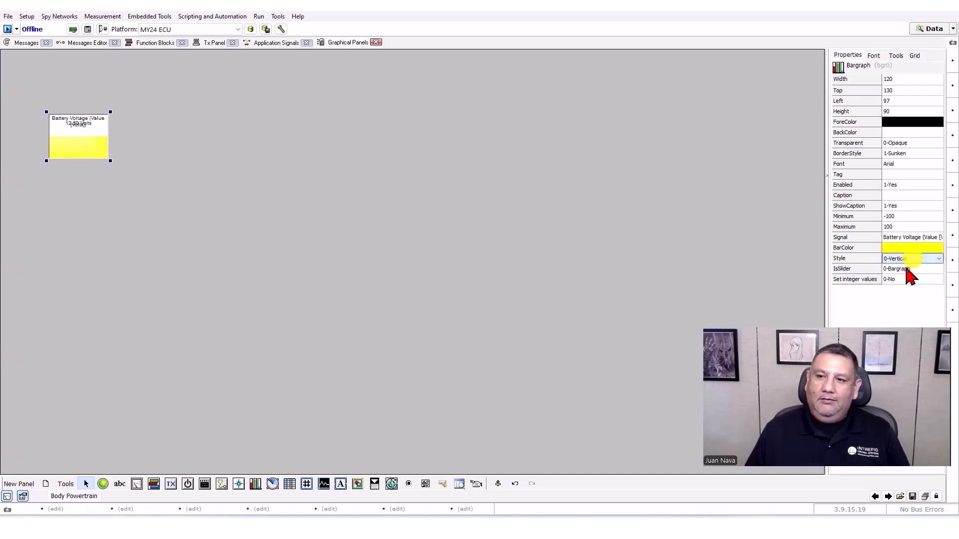
{"action": "left_click", "coordinate": [910, 249]}
{"action": "left_click", "coordinate": [910, 257]}
{"action": "left_click", "coordinate": [909, 260]}
{"action": "left_click", "coordinate": [908, 271]}
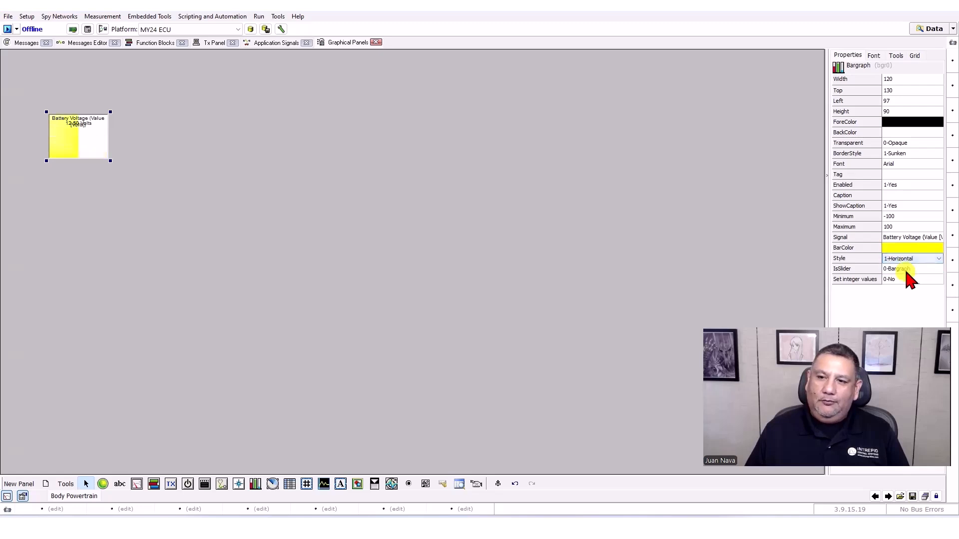
Turn the Battery Voltage bargraph into a slider and resize it to about 363 wide and 53 high.
{"action": "left_click", "coordinate": [908, 269]}
{"action": "left_click", "coordinate": [908, 268]}
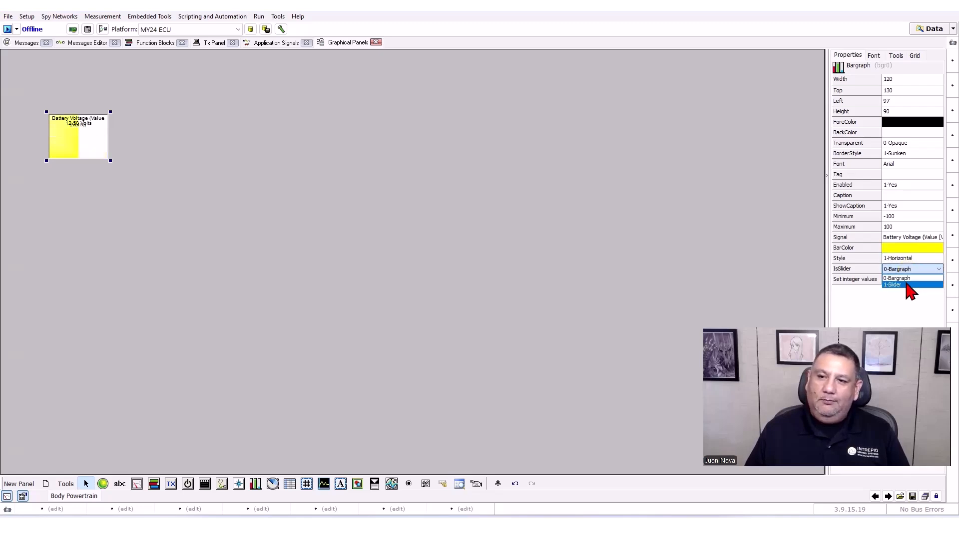
{"action": "left_click", "coordinate": [905, 284]}
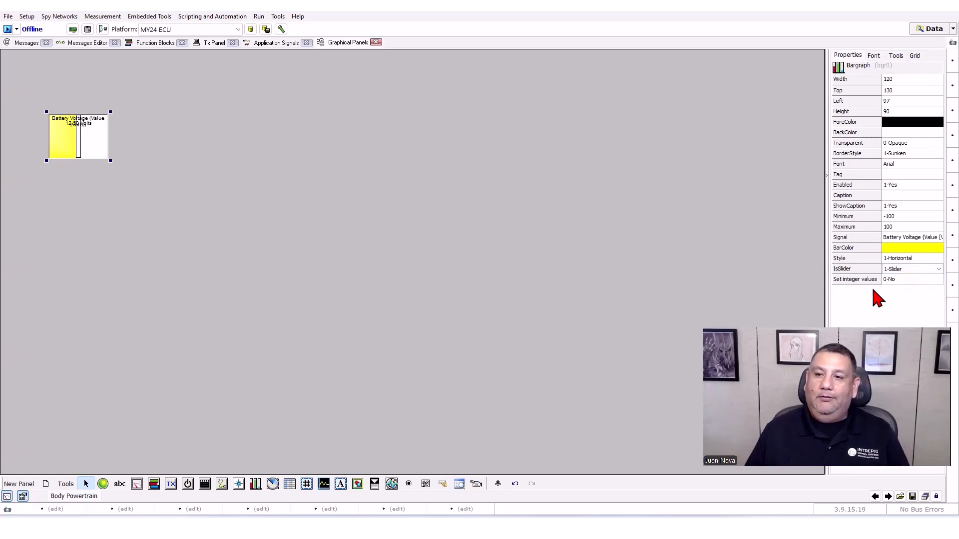
{"action": "left_click", "coordinate": [866, 272]}
{"action": "left_click_drag", "start_coordinate": [110, 161], "coordinate": [232, 144]}
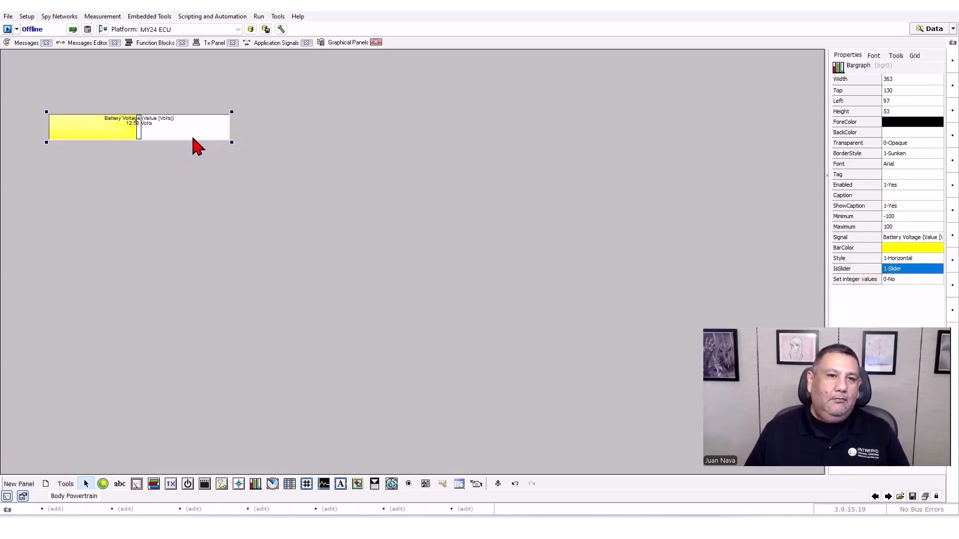
Add a text display centred above the slider and caption it "Battery Voltate".
{"action": "left_click", "coordinate": [119, 483]}
{"action": "left_click", "coordinate": [144, 229]}
{"action": "left_click_drag", "start_coordinate": [149, 231], "coordinate": [137, 102]}
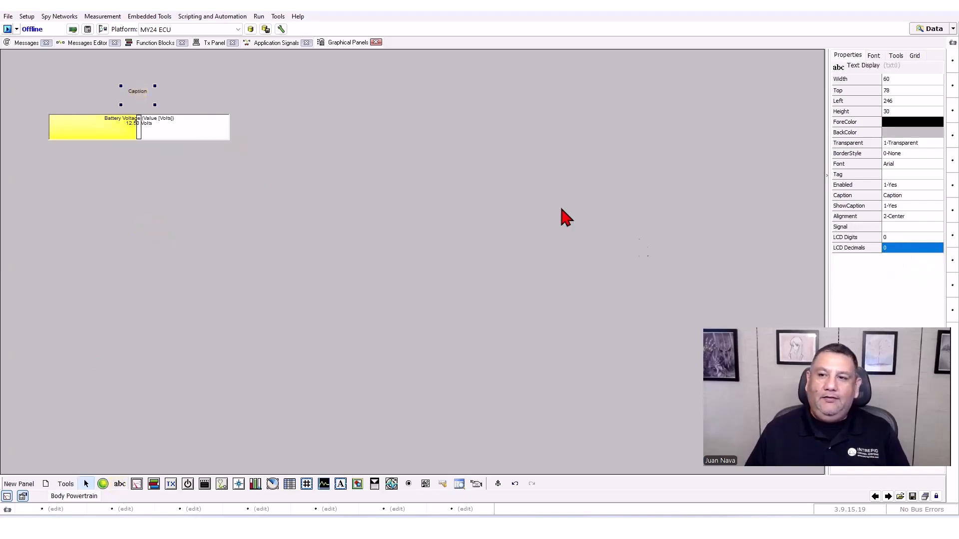
{"action": "left_click", "coordinate": [915, 194]}
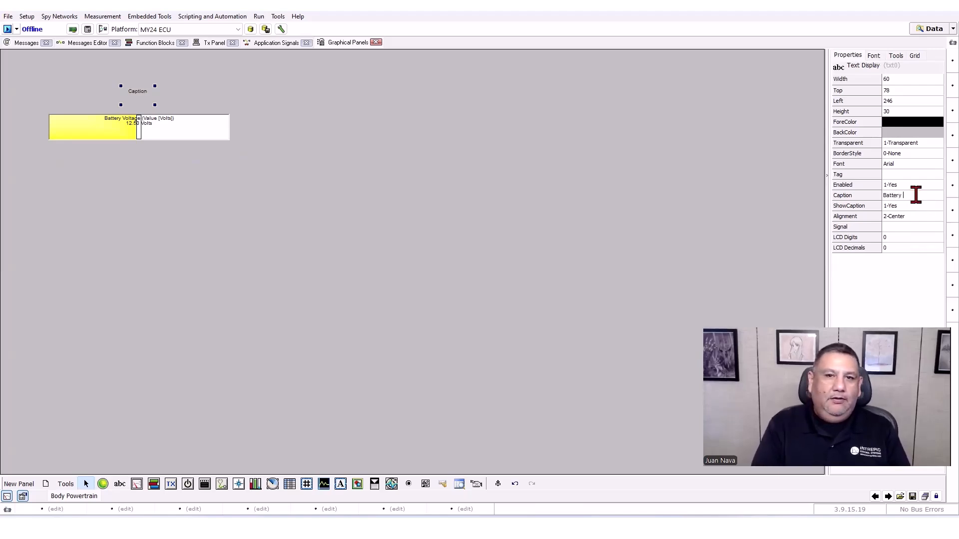
{"action": "key", "text": "Return"}
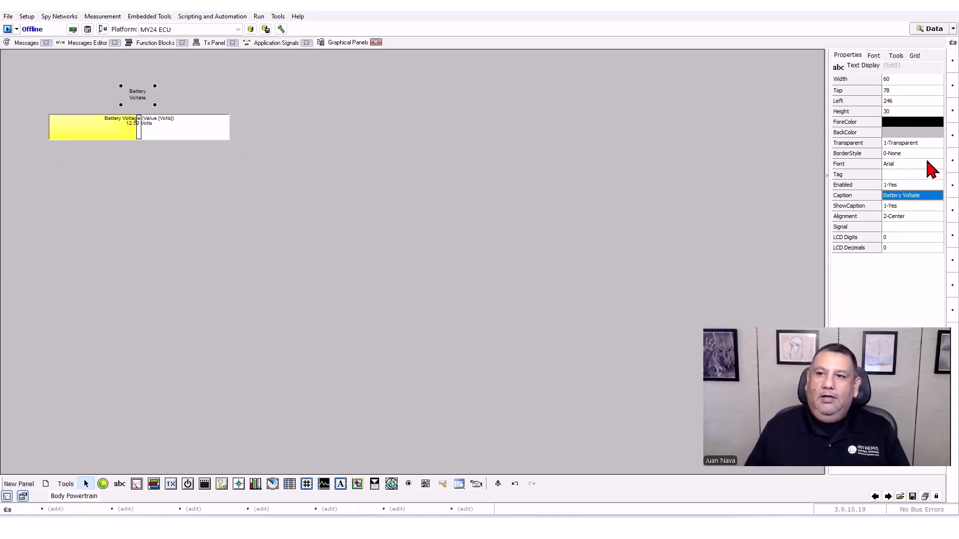
Set the font size of the text display above the slider to 14.
{"action": "left_click", "coordinate": [874, 55]}
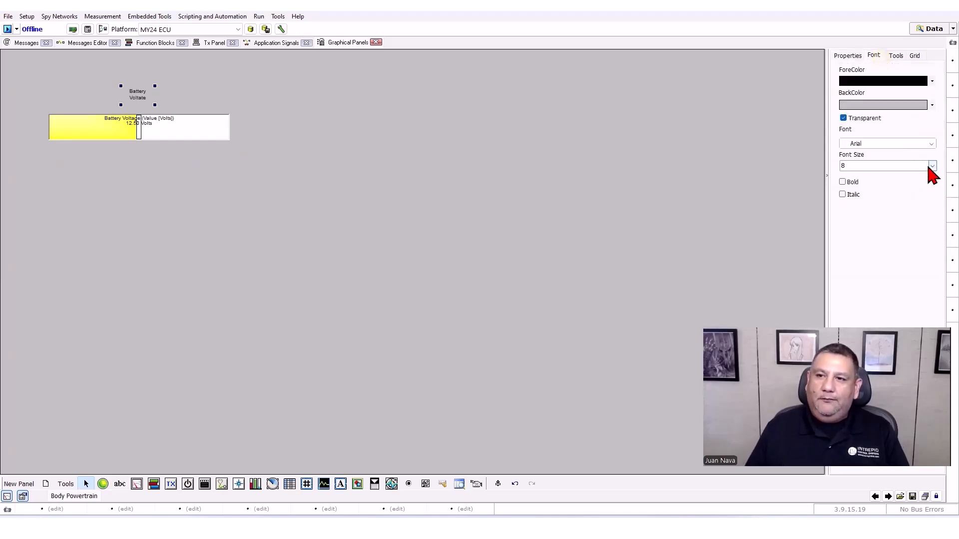
{"action": "left_click", "coordinate": [931, 166]}
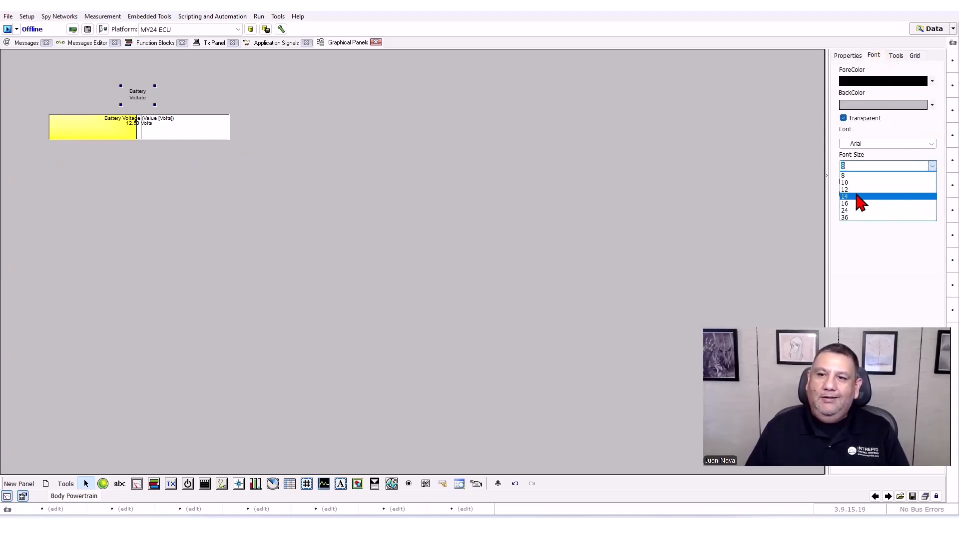
{"action": "left_click", "coordinate": [854, 189]}
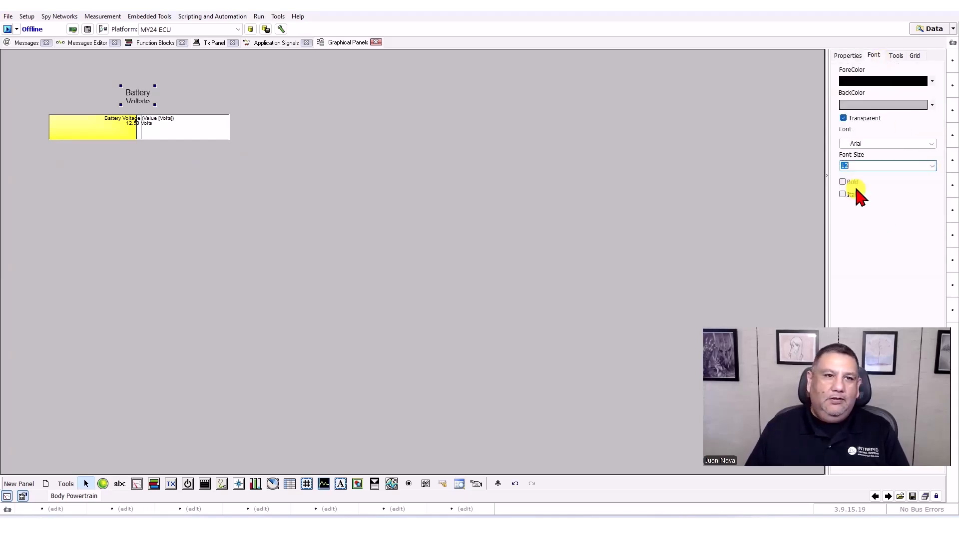
{"action": "left_click", "coordinate": [930, 165]}
{"action": "left_click", "coordinate": [878, 199]}
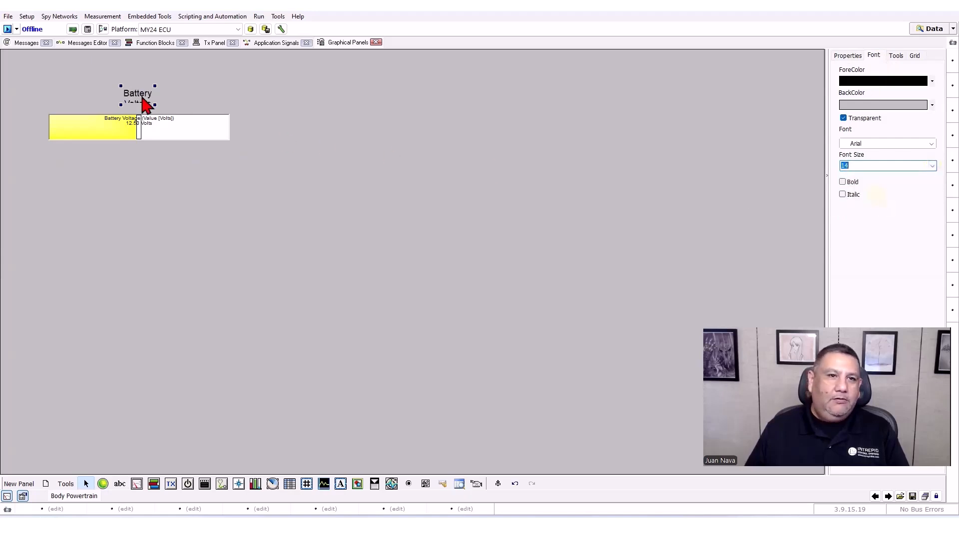
Resize the text display above the slider to about 229 wide and 35 high so its caption fits on one line.
{"action": "left_click_drag", "start_coordinate": [121, 85], "coordinate": [93, 95]}
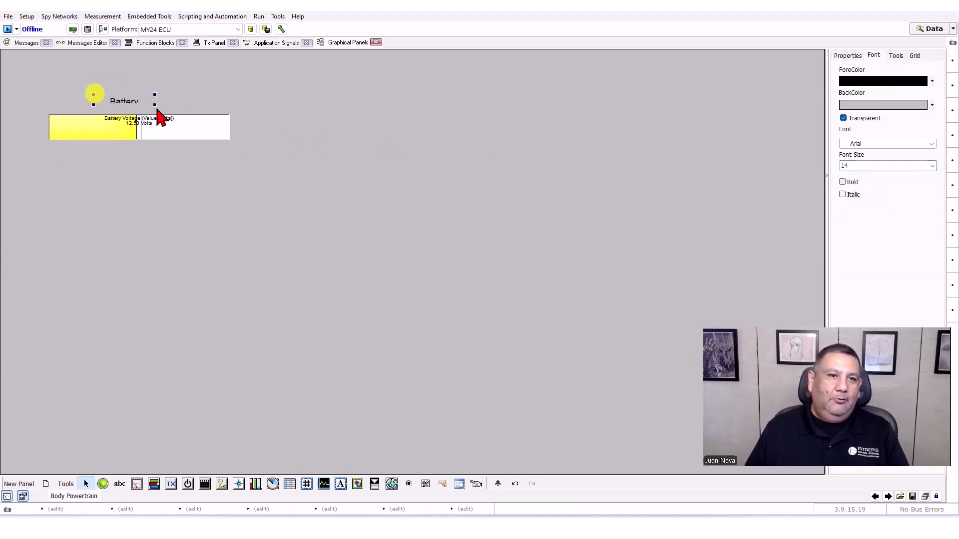
{"action": "mouse_move", "coordinate": [155, 95]}
{"action": "left_mouse_down"}
{"action": "mouse_move", "coordinate": [214, 118]}
{"action": "mouse_move", "coordinate": [152, 101]}
{"action": "left_mouse_up"}
{"action": "left_click", "coordinate": [166, 102]}
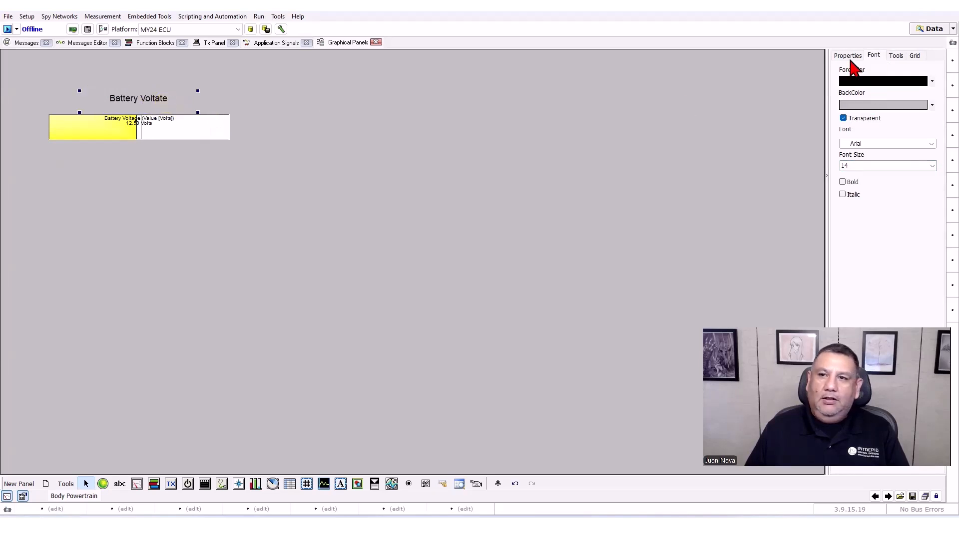
Correct the caption of the text display above the slider to "Battery Voltage".
{"action": "left_click", "coordinate": [849, 56]}
{"action": "left_click", "coordinate": [929, 193]}
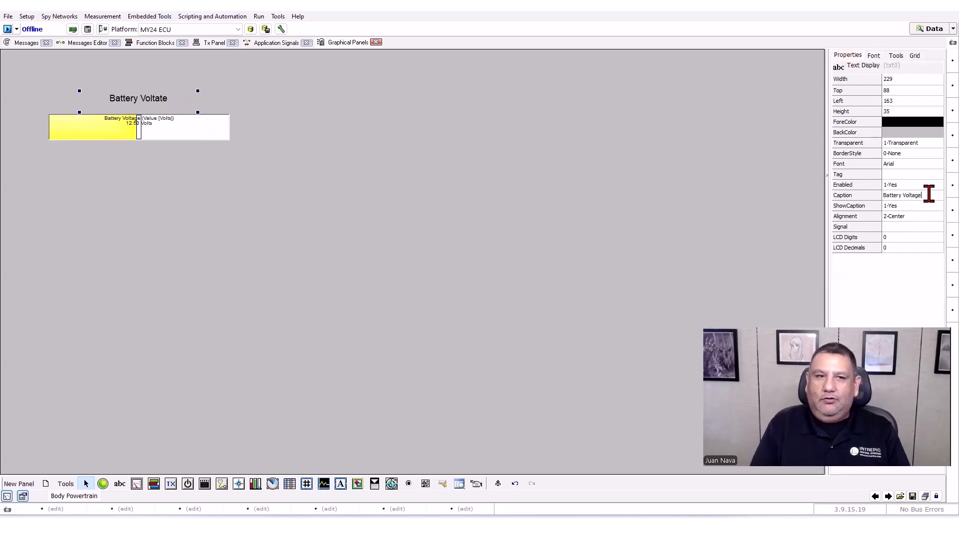
{"action": "key", "text": "Return"}
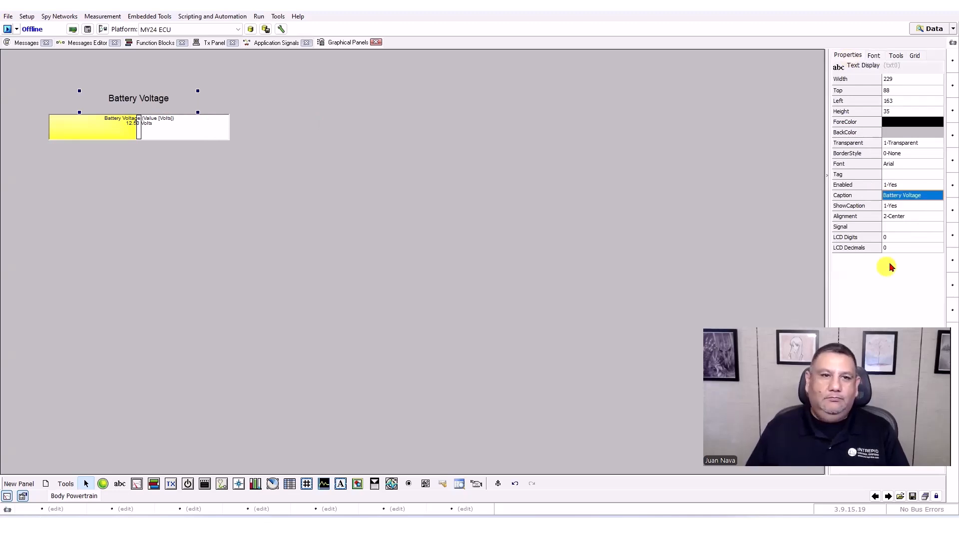
Try hiding the Battery Voltage slider's built-in caption, and turn it back on.
{"action": "left_click", "coordinate": [169, 127]}
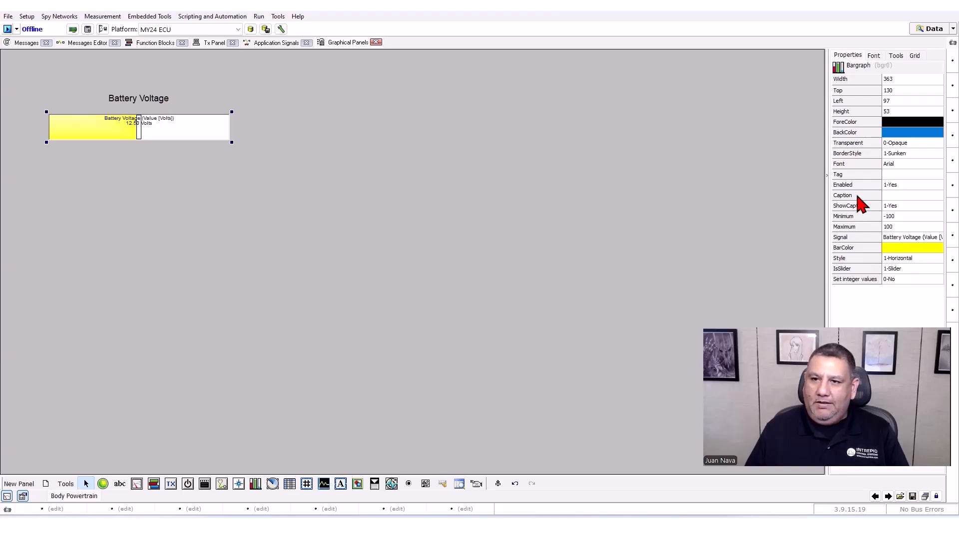
{"action": "left_click", "coordinate": [910, 185]}
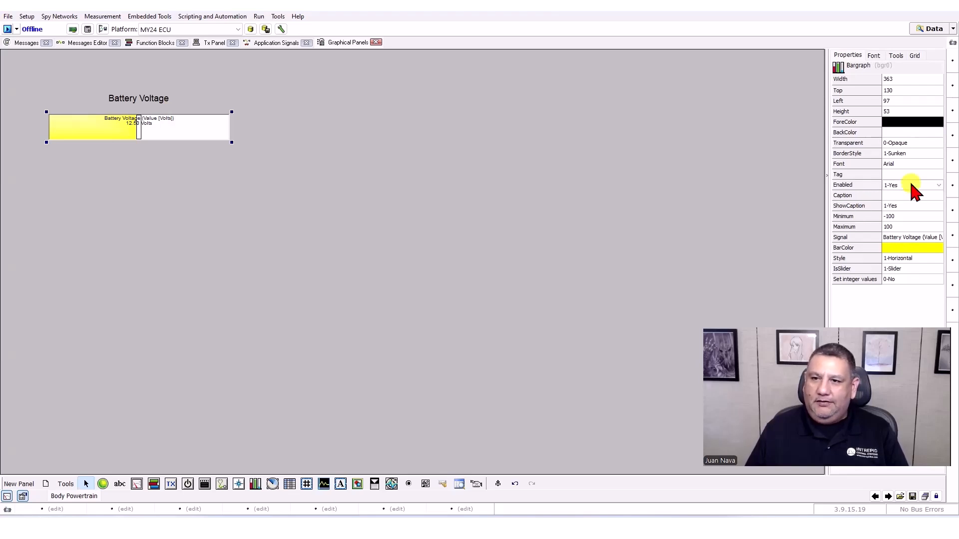
{"action": "left_click", "coordinate": [857, 206]}
{"action": "left_click", "coordinate": [911, 207]}
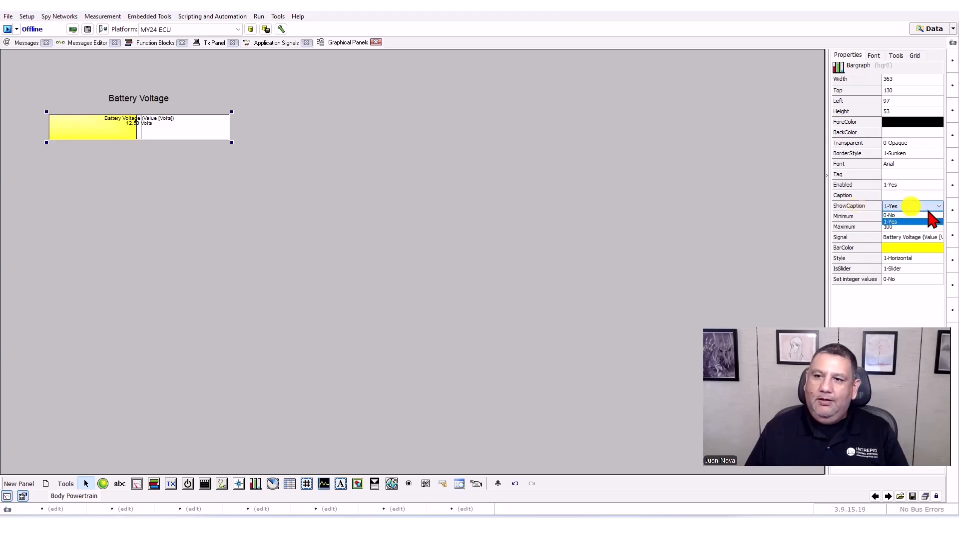
{"action": "left_click", "coordinate": [918, 215]}
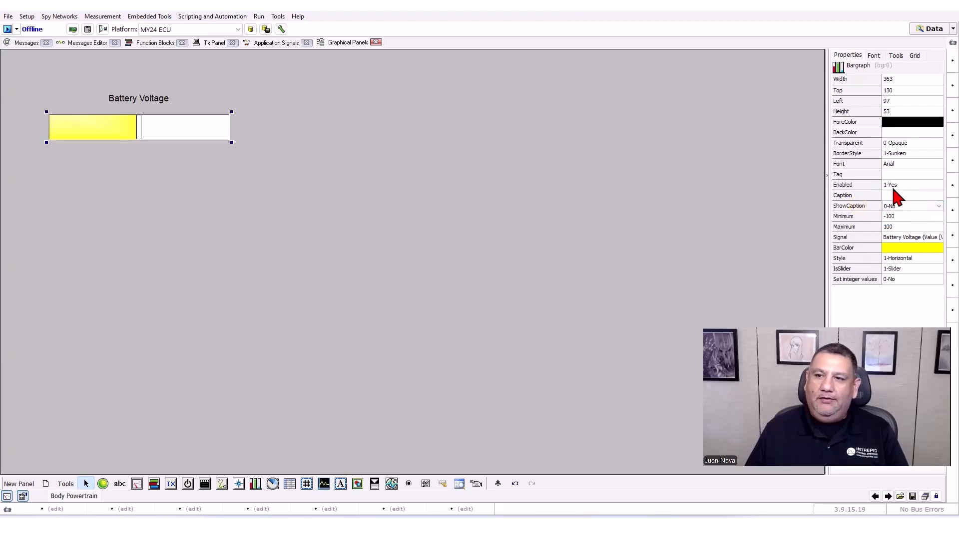
{"action": "left_click", "coordinate": [913, 195]}
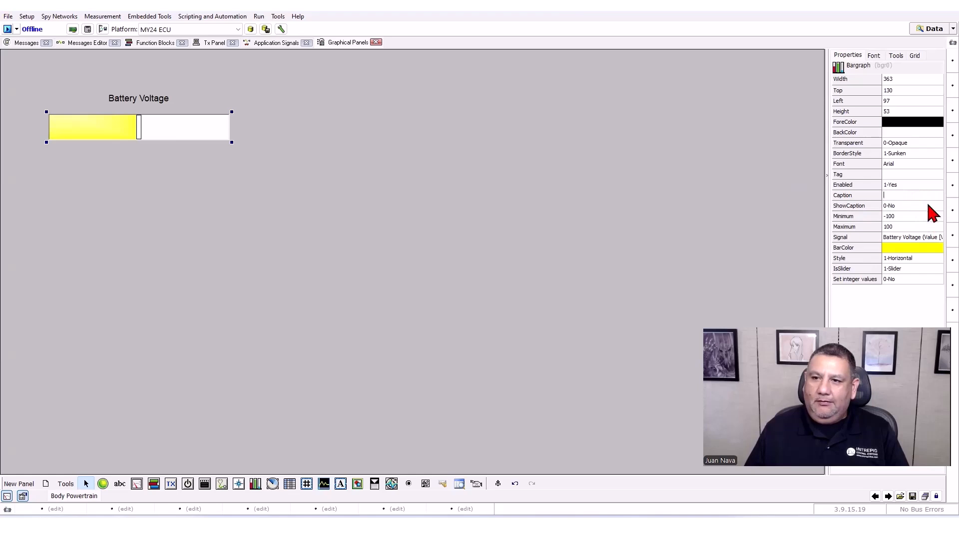
{"action": "left_click", "coordinate": [929, 207]}
{"action": "left_click", "coordinate": [896, 219]}
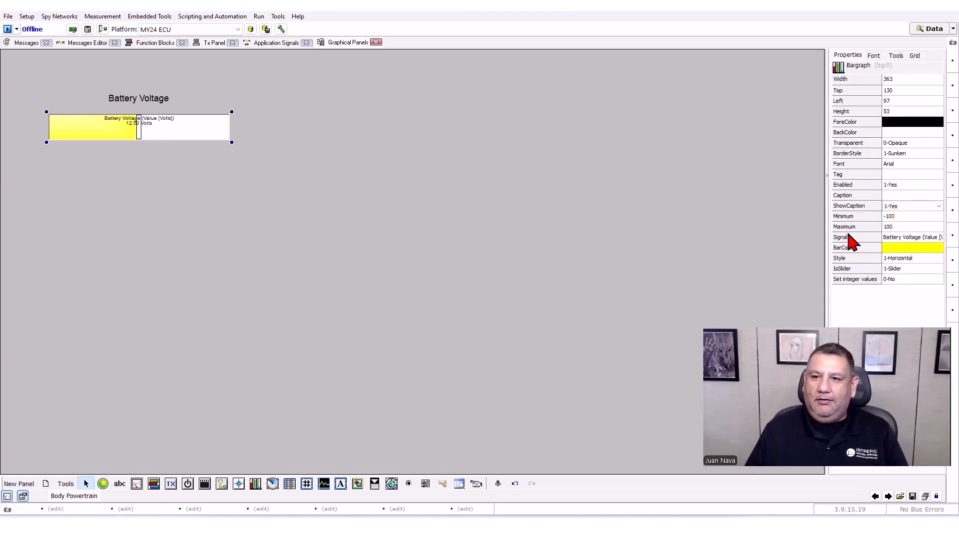
Set the Battery Voltage slider's range to 0 minimum and 20 maximum, and resize it to about 360 wide and 41 high.
{"action": "left_click", "coordinate": [900, 241]}
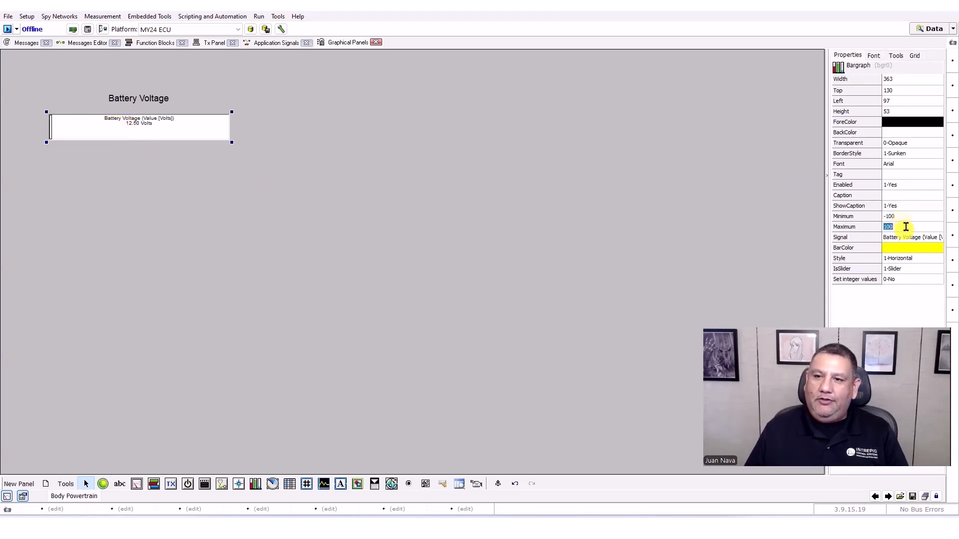
{"action": "left_click", "coordinate": [906, 217]}
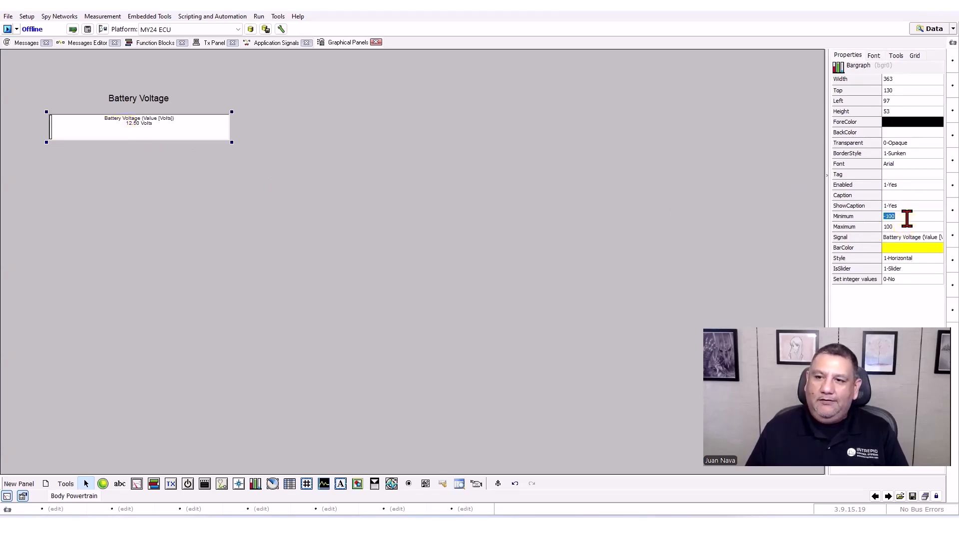
{"action": "left_click", "coordinate": [862, 230]}
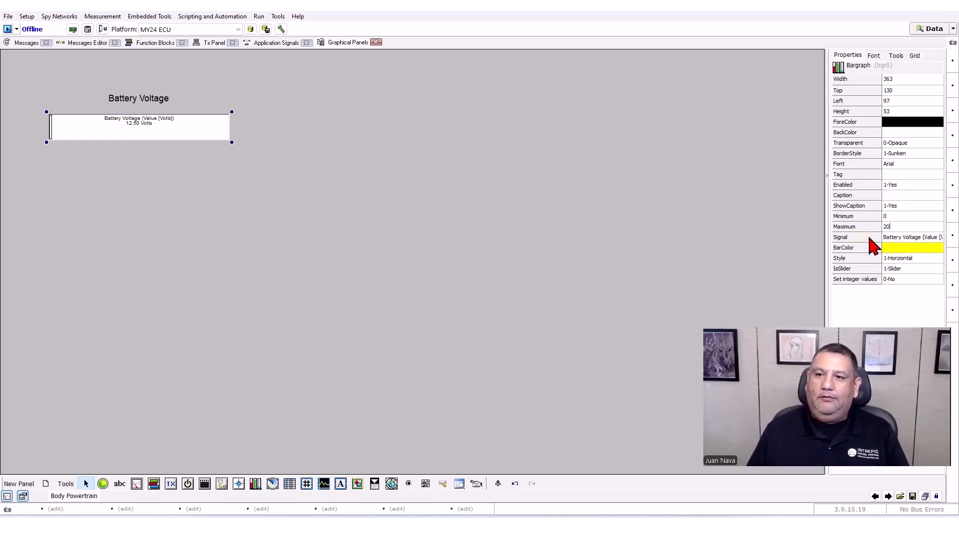
{"action": "left_click", "coordinate": [925, 195]}
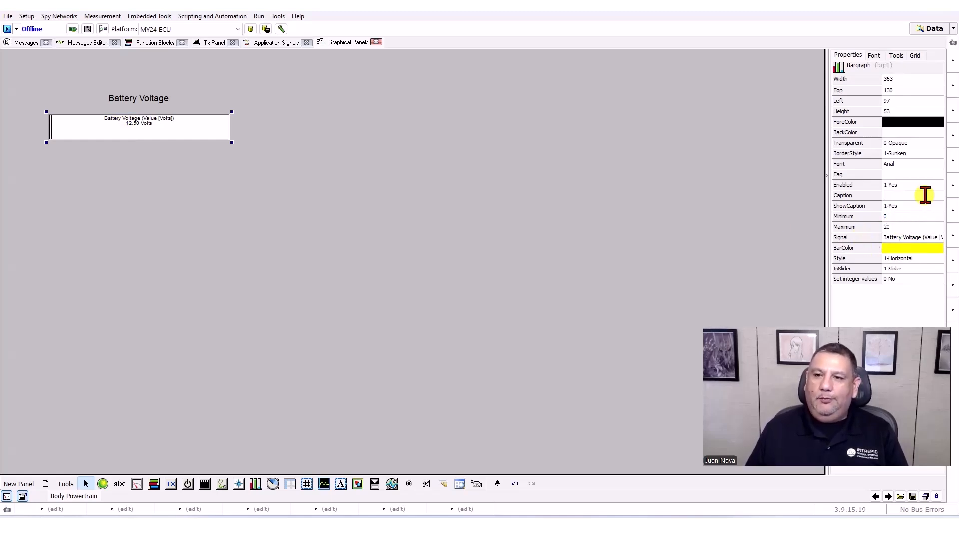
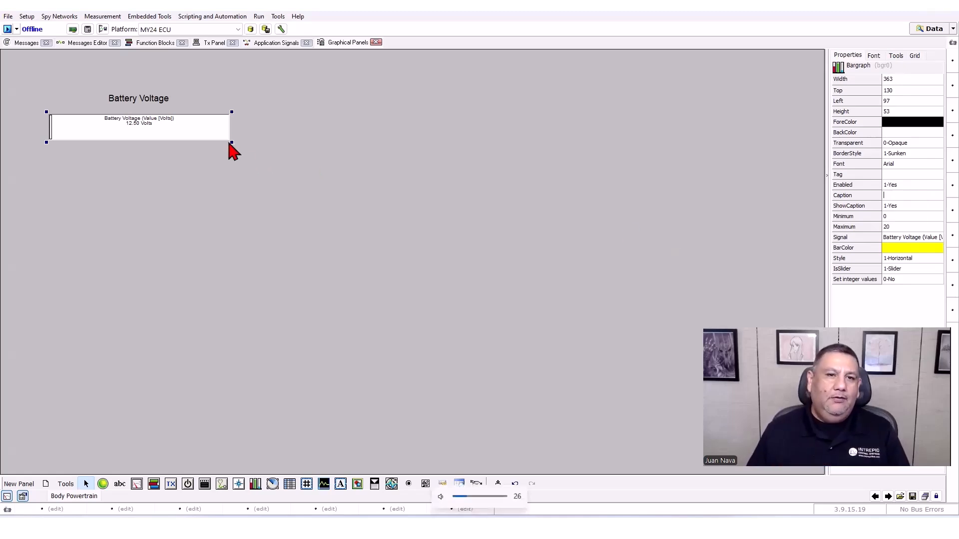
{"action": "left_click", "coordinate": [230, 134]}
{"action": "left_click_drag", "start_coordinate": [230, 134], "coordinate": [231, 135]}
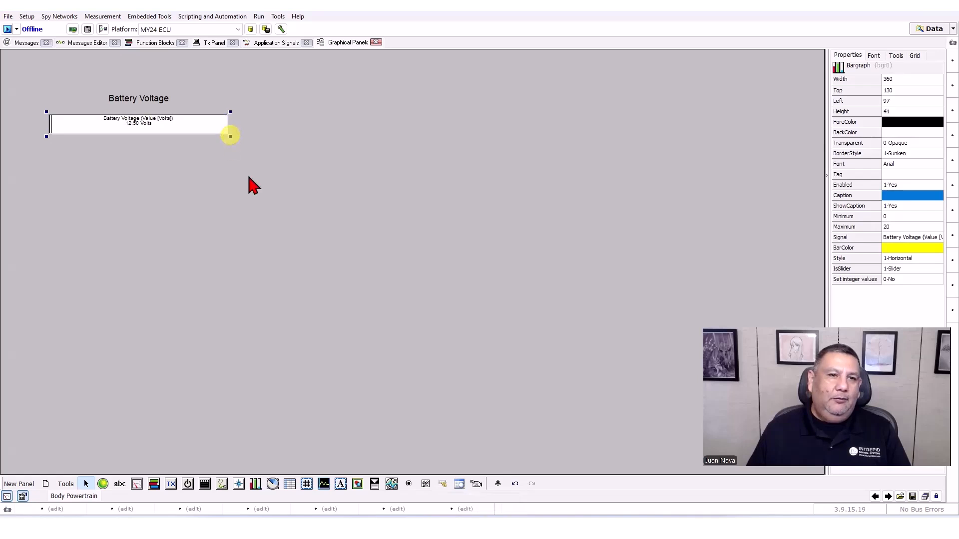
Duplicate the Battery Voltage text display together with its slider and place the copies below the originals, the slider at about left 103, top 261.
{"action": "left_click", "coordinate": [280, 166]}
{"action": "left_click_drag", "start_coordinate": [293, 160], "coordinate": [7, 70]}
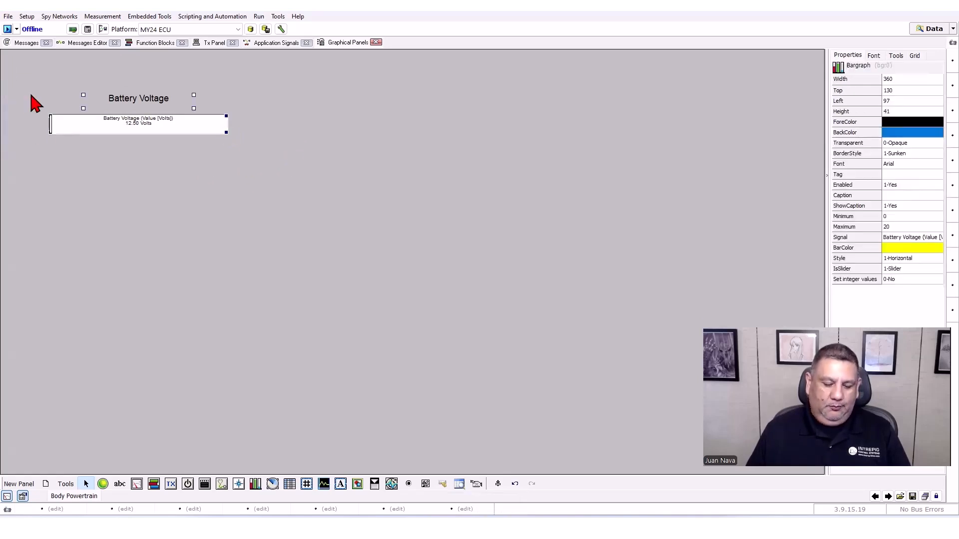
{"action": "left_click", "coordinate": [59, 191]}
{"action": "key", "text": "ctrl+v"}
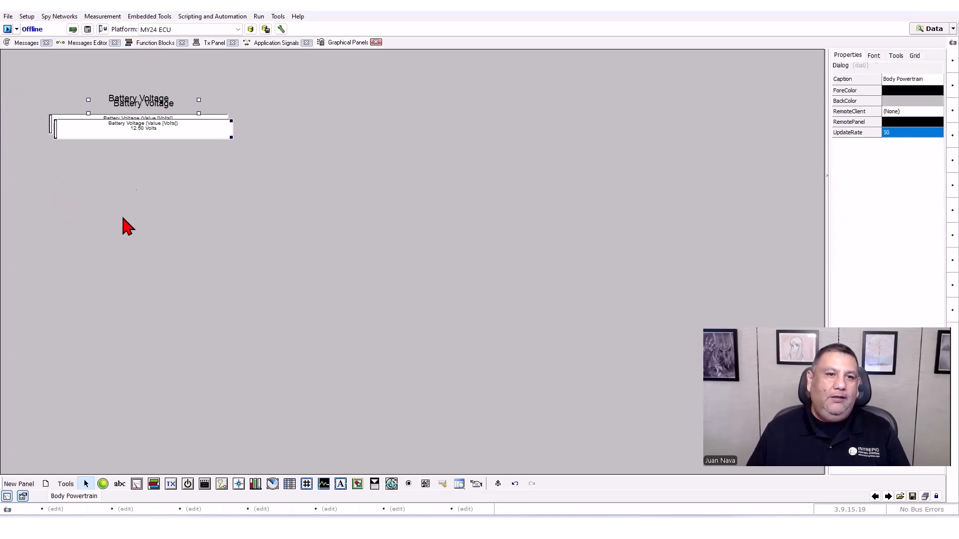
{"action": "left_click_drag", "start_coordinate": [126, 131], "coordinate": [131, 188]}
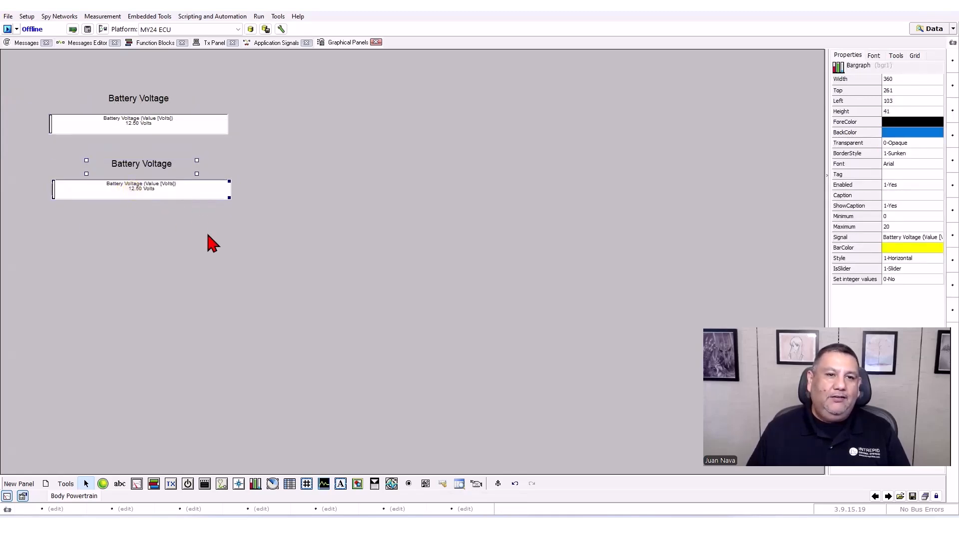
{"action": "left_click", "coordinate": [315, 241]}
Look up the next Engine_Information signal name in the messages view and recaption the copied text display "Coolant Temp".
{"action": "left_click", "coordinate": [145, 163]}
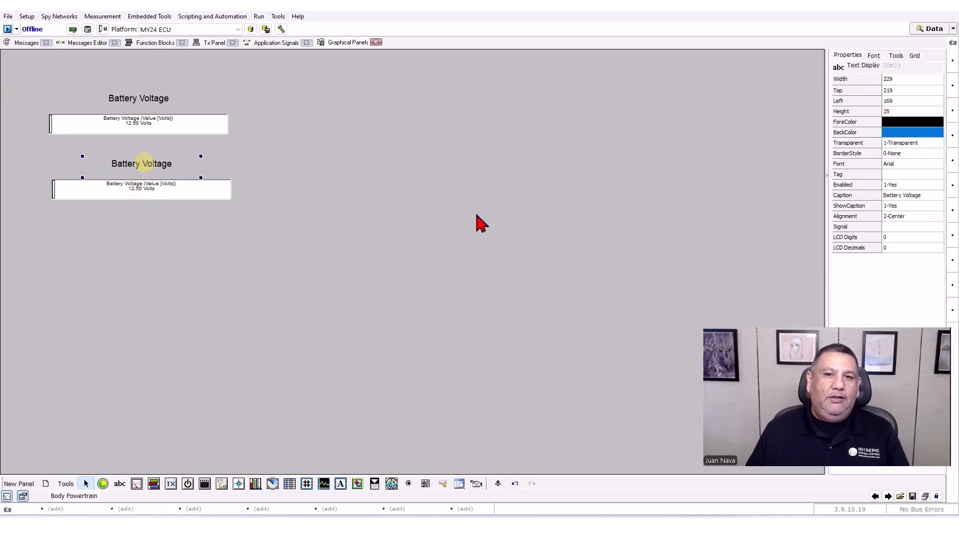
{"action": "left_click", "coordinate": [20, 42]}
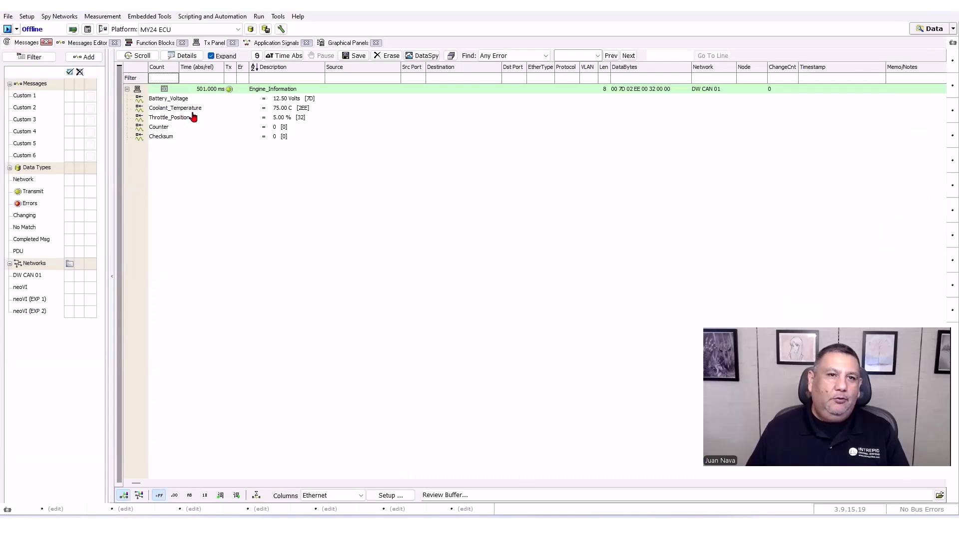
{"action": "left_click", "coordinate": [339, 41]}
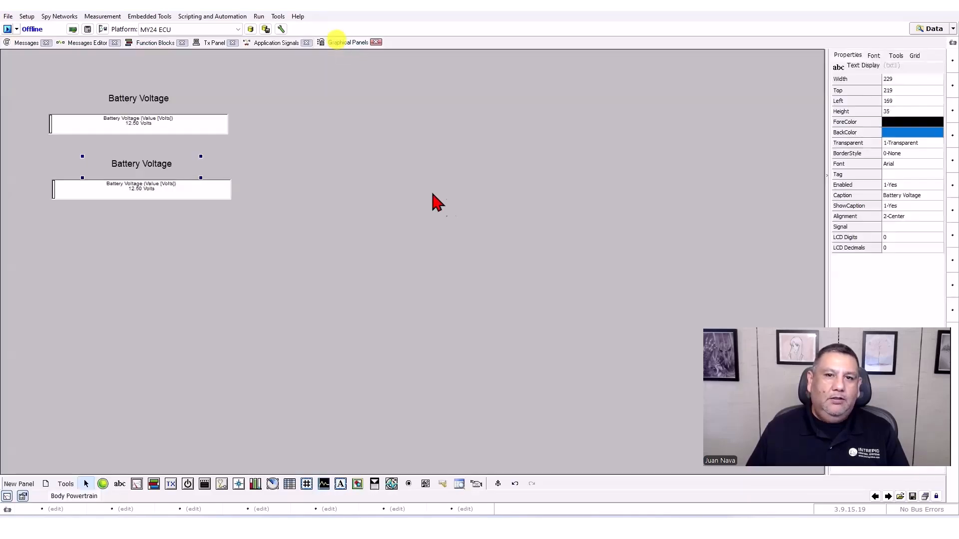
{"action": "left_click", "coordinate": [141, 165]}
{"action": "double_click", "coordinate": [911, 195]}
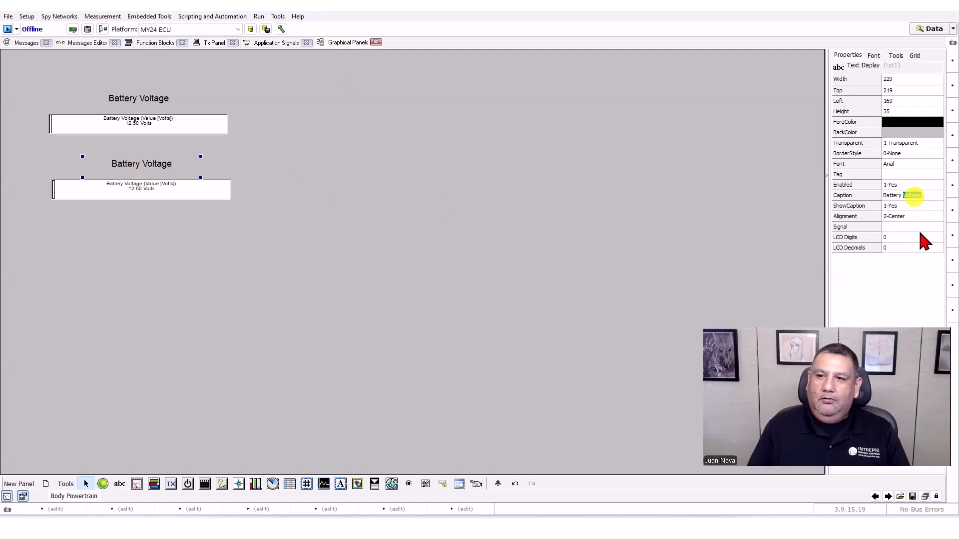
{"action": "key", "text": "BackSpace"}
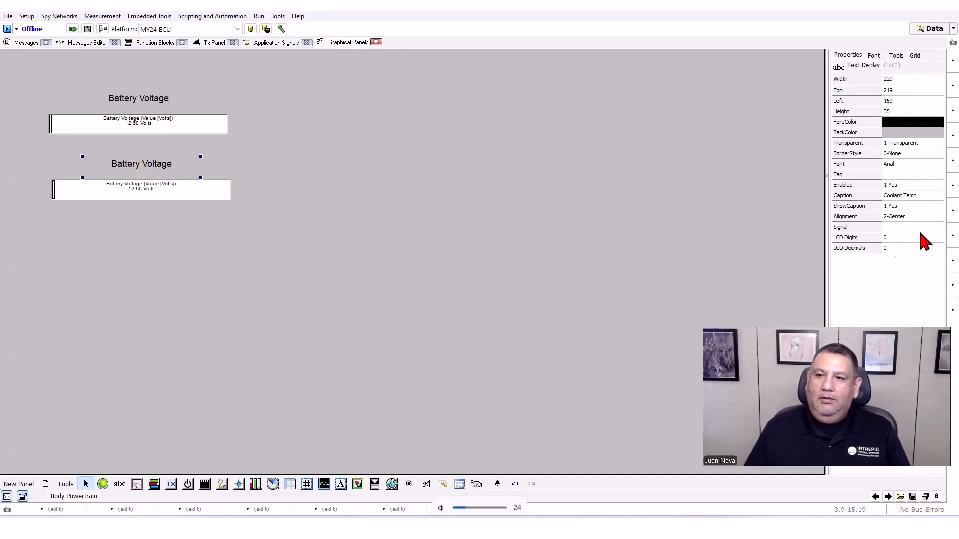
Assign the Coolant Teperature application signal to the Coolant Temp text display.
{"action": "left_click", "coordinate": [899, 227]}
{"action": "left_click", "coordinate": [899, 228]}
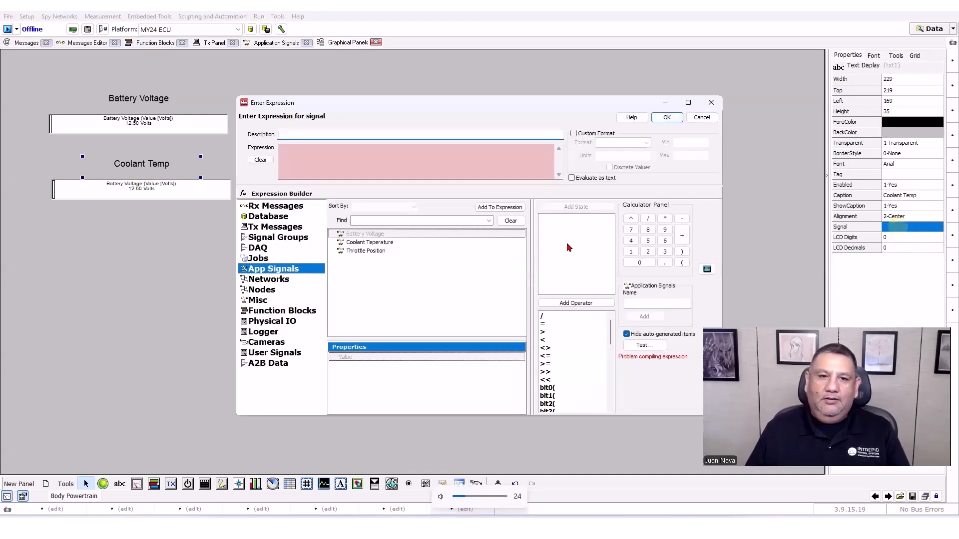
{"action": "left_click", "coordinate": [370, 243]}
{"action": "double_click", "coordinate": [372, 244]}
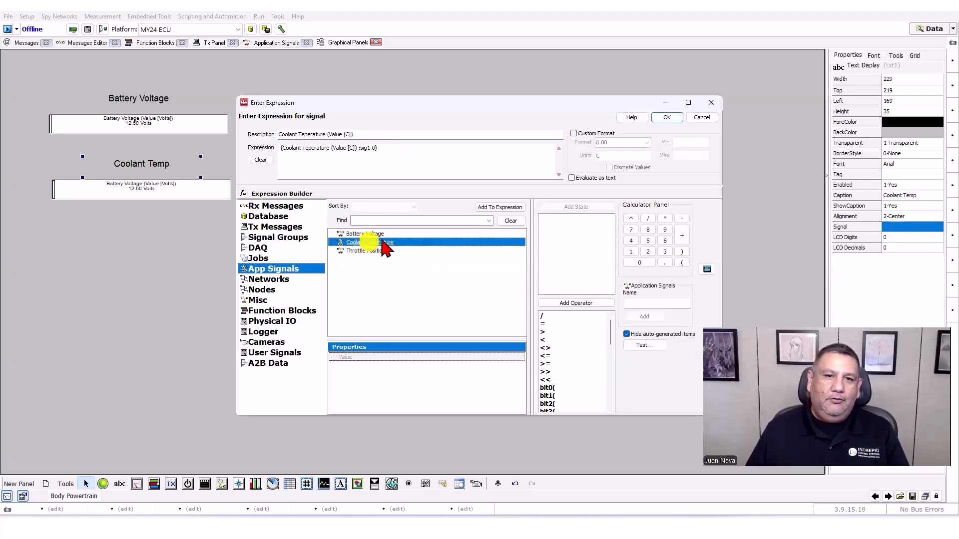
{"action": "left_click", "coordinate": [666, 117]}
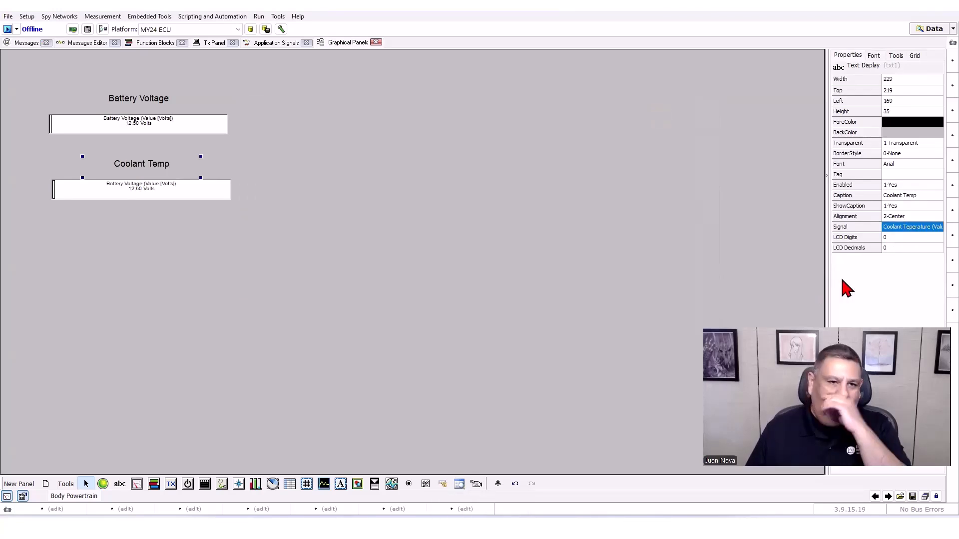
{"action": "left_click", "coordinate": [876, 259]}
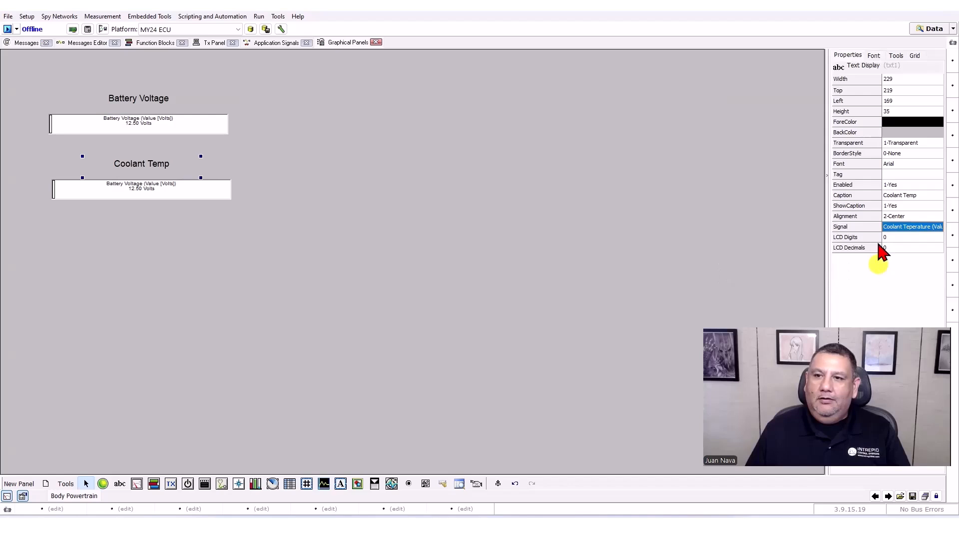
Clear the signal expression from the Coolant Temp text display.
{"action": "left_click", "coordinate": [188, 195]}
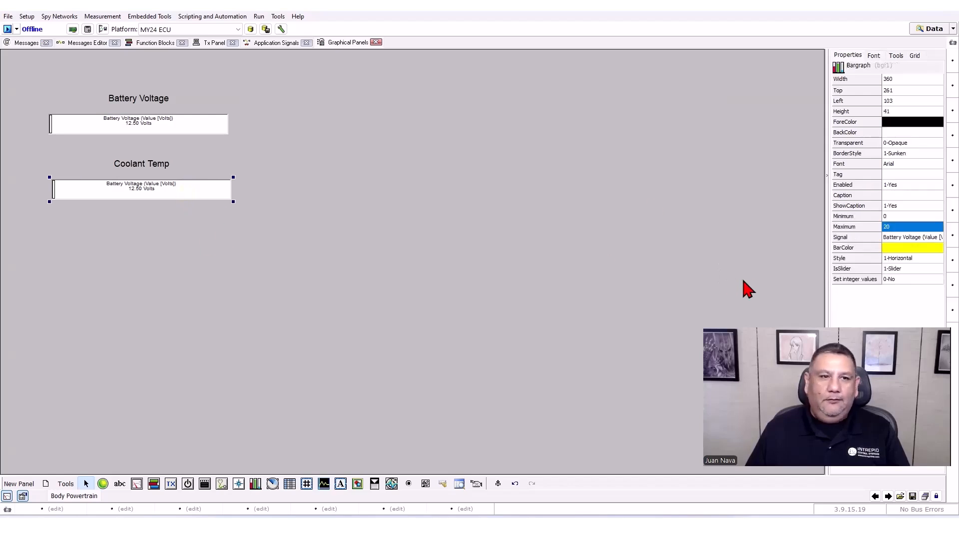
{"action": "left_click", "coordinate": [145, 165]}
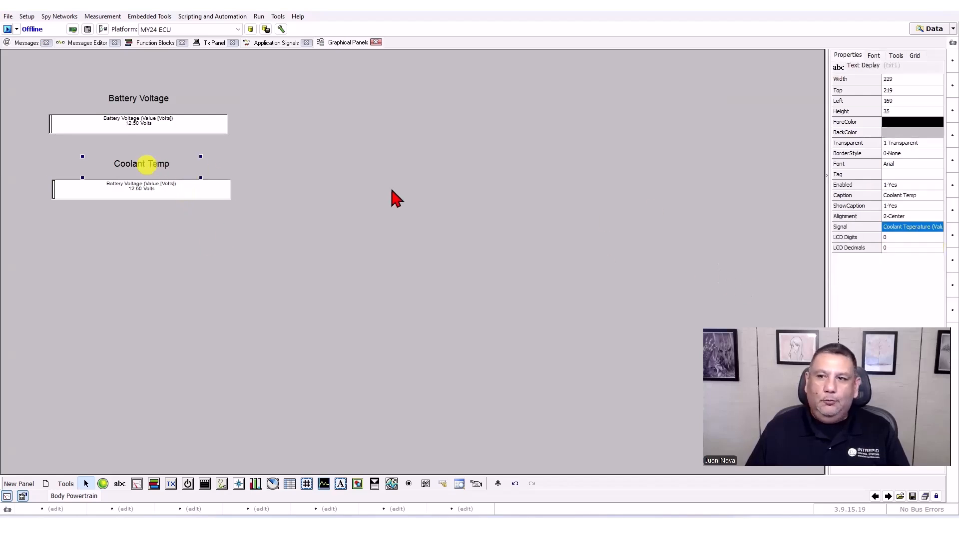
{"action": "left_click", "coordinate": [920, 227]}
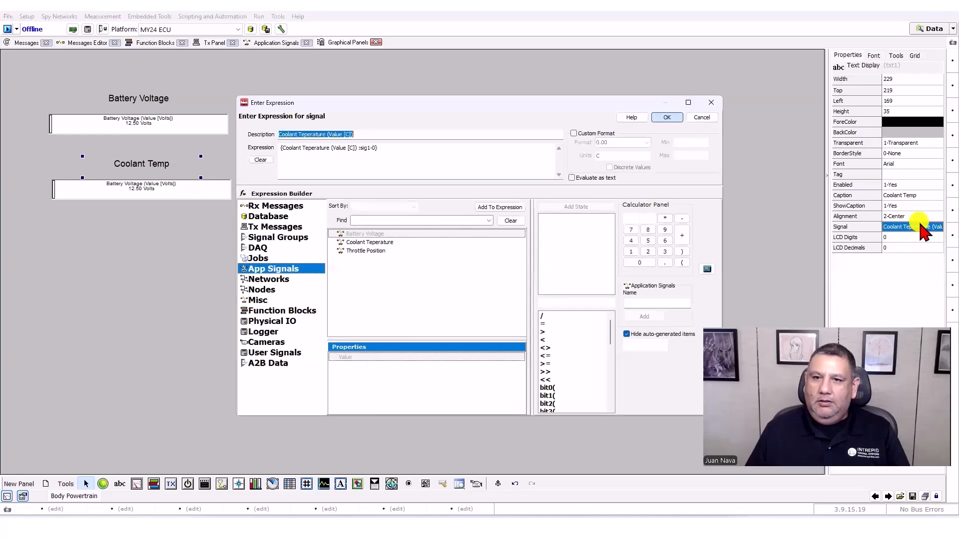
{"action": "left_click", "coordinate": [261, 160]}
{"action": "left_click", "coordinate": [665, 118]}
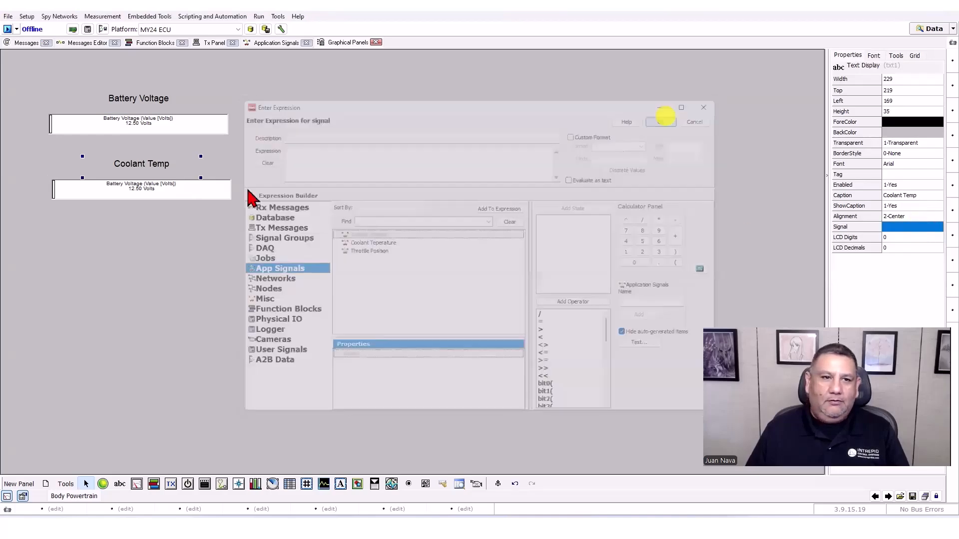
Assign the Coolant Teperature application signal to the slider below the Coolant Temp text.
{"action": "left_click", "coordinate": [153, 188]}
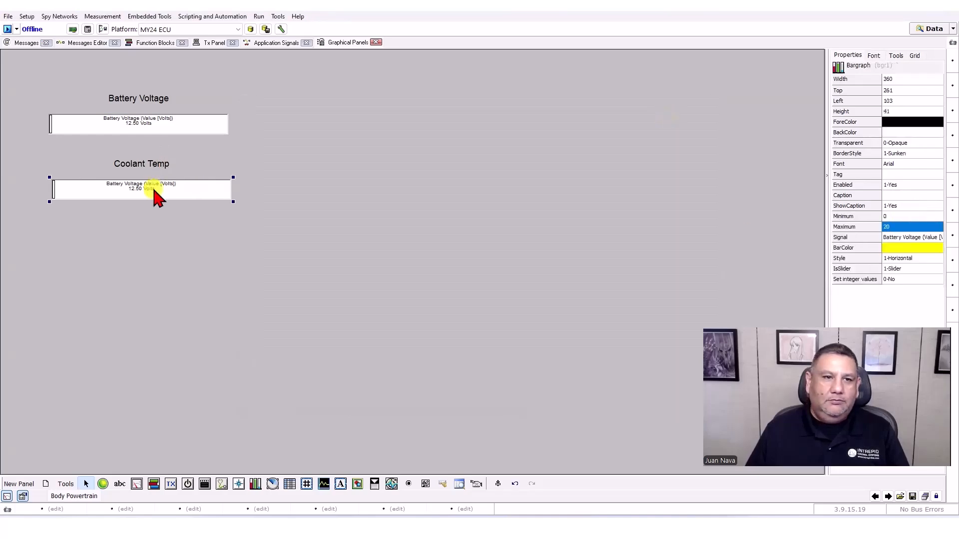
{"action": "left_click", "coordinate": [922, 237]}
{"action": "left_click", "coordinate": [366, 242]}
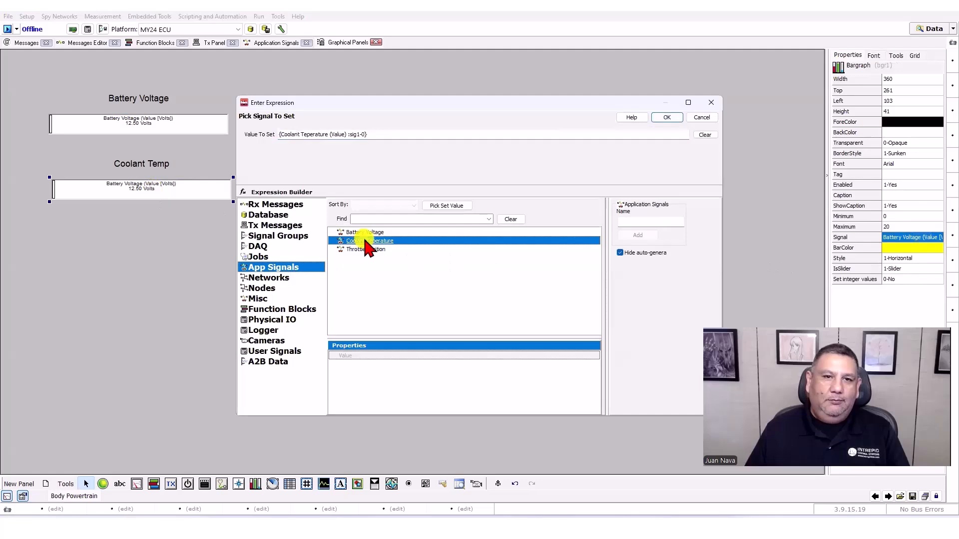
{"action": "left_click", "coordinate": [655, 115]}
Set the bar color of the Coolant Temp slider to orange.
{"action": "left_click", "coordinate": [898, 246]}
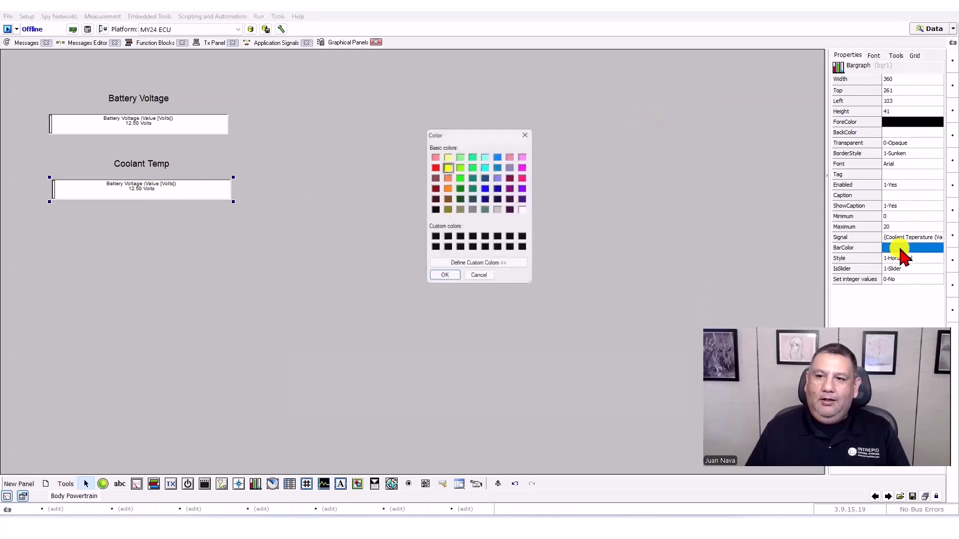
{"action": "left_click", "coordinate": [446, 177]}
{"action": "left_click", "coordinate": [444, 278]}
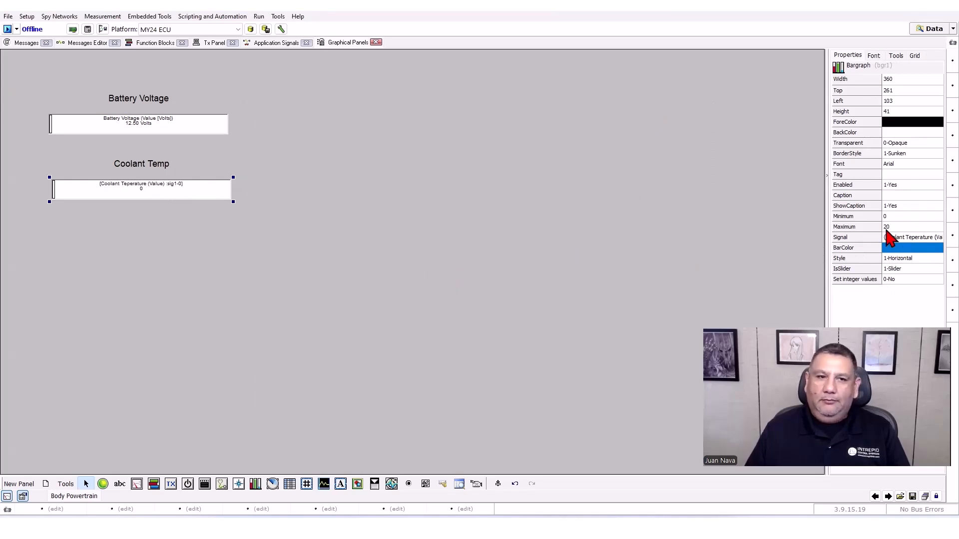
Set the maximum of the Coolant Temp slider to 150.
{"action": "left_click", "coordinate": [907, 216]}
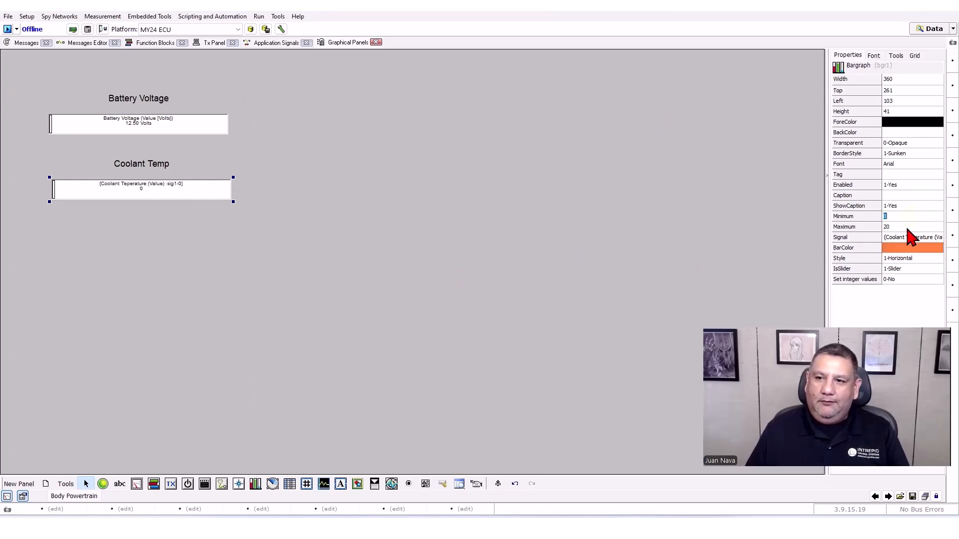
{"action": "left_click", "coordinate": [905, 226]}
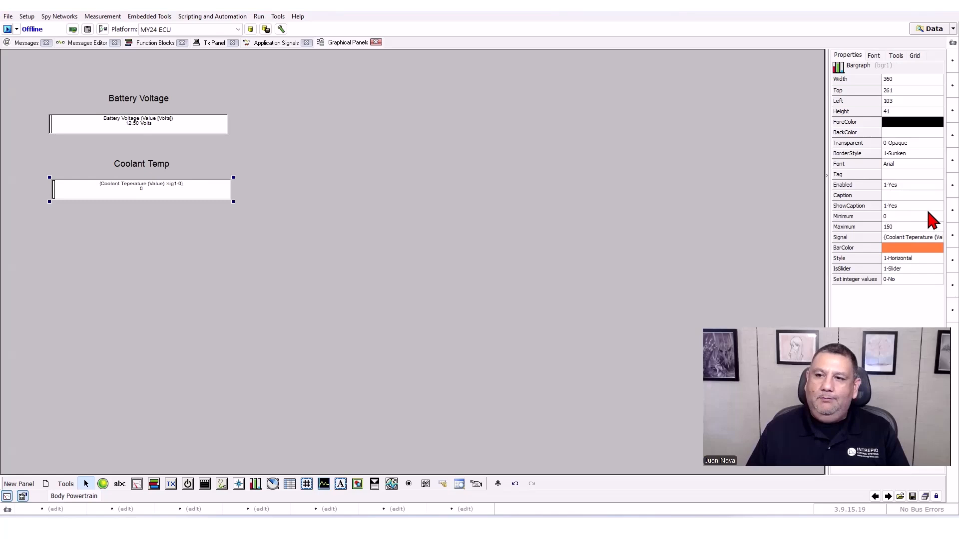
{"action": "left_click", "coordinate": [416, 255]}
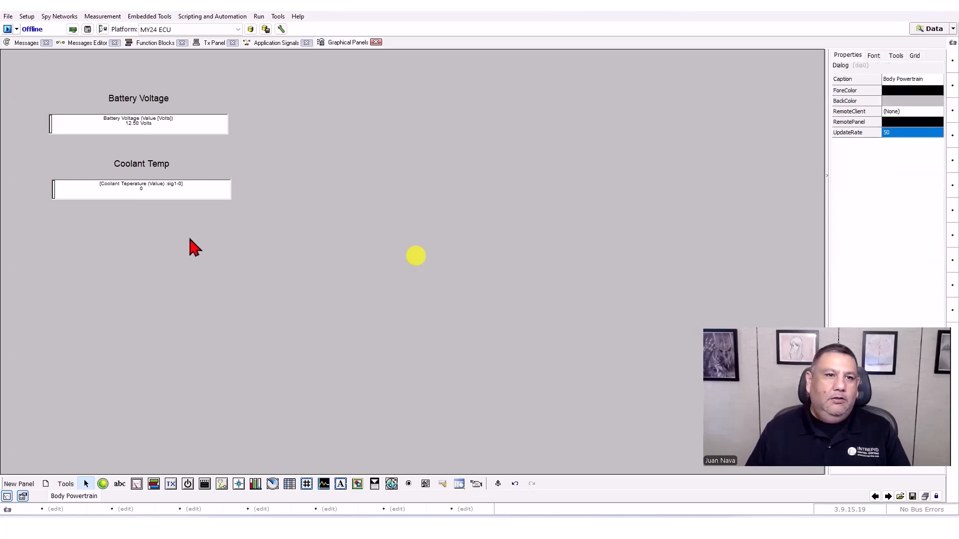
Duplicate the Coolant Temp text and its slider, and place the copies directly below the originals.
{"action": "left_click", "coordinate": [299, 166]}
{"action": "left_click_drag", "start_coordinate": [232, 202], "coordinate": [11, 233]}
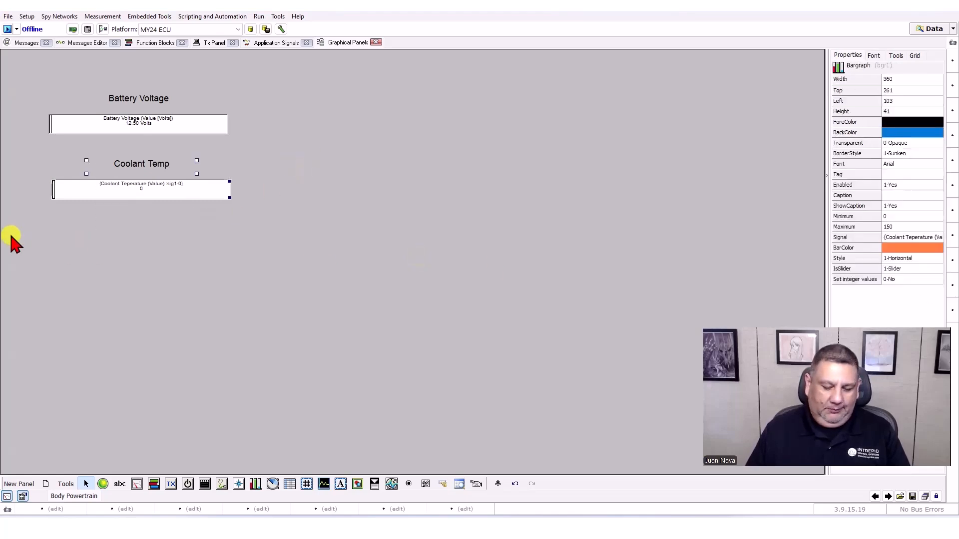
{"action": "key", "text": "ctrl+c"}
{"action": "key", "text": "ctrl+v"}
{"action": "left_click_drag", "start_coordinate": [128, 202], "coordinate": [119, 252]}
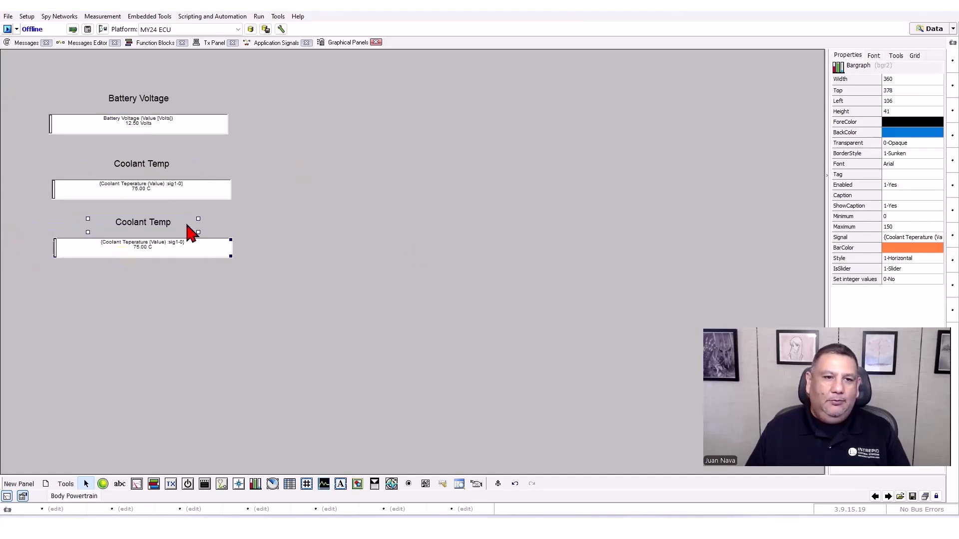
{"action": "left_click", "coordinate": [364, 245]}
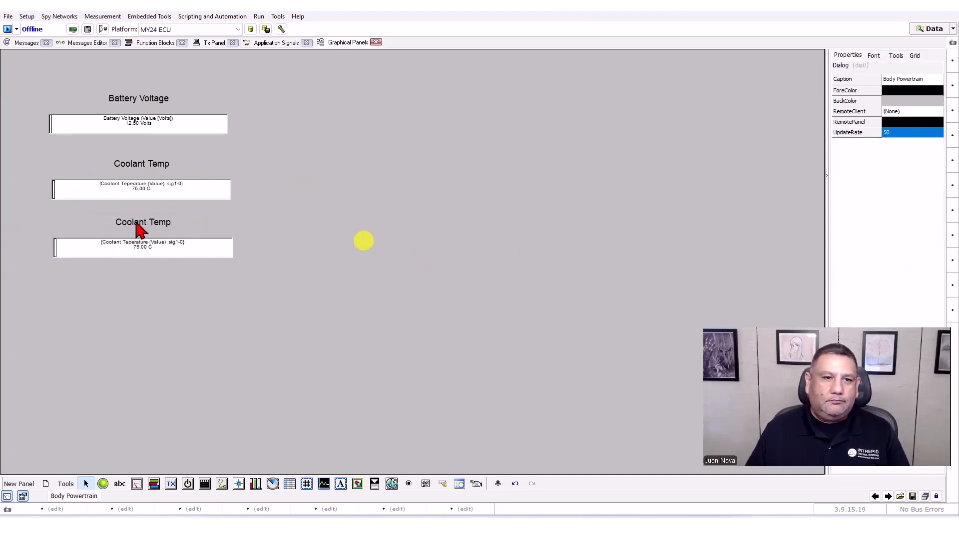
Change the caption of the copied Coolant Temp text to Throttle Position.
{"action": "left_click", "coordinate": [133, 221]}
{"action": "double_click", "coordinate": [909, 196]}
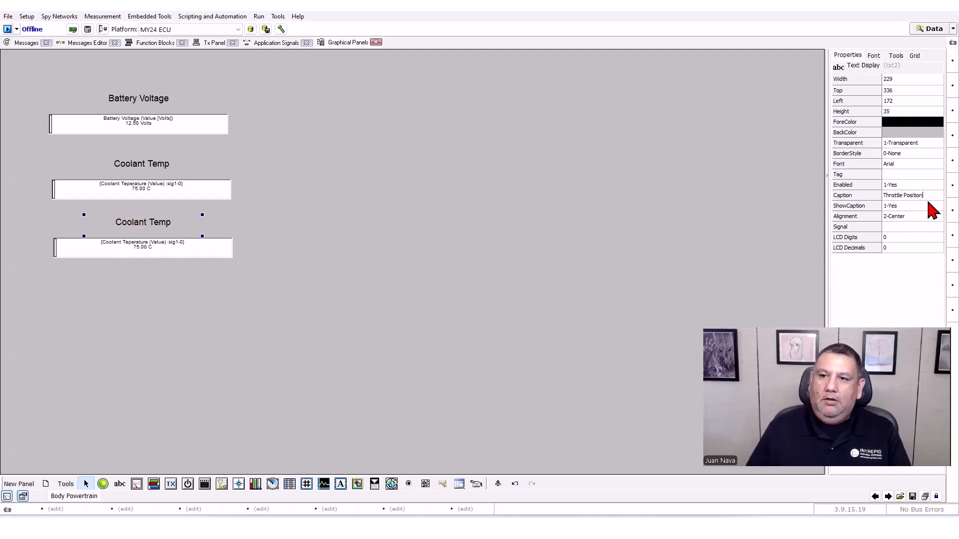
{"action": "left_click", "coordinate": [886, 280]}
Assign the Throttle Position application signal to the slider below the Throttle Position text.
{"action": "left_click", "coordinate": [213, 252]}
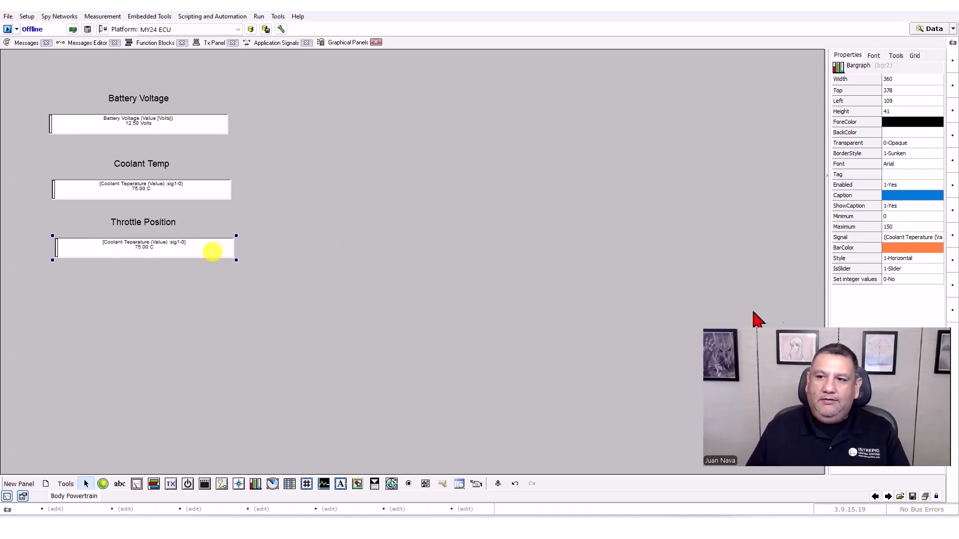
{"action": "double_click", "coordinate": [904, 237]}
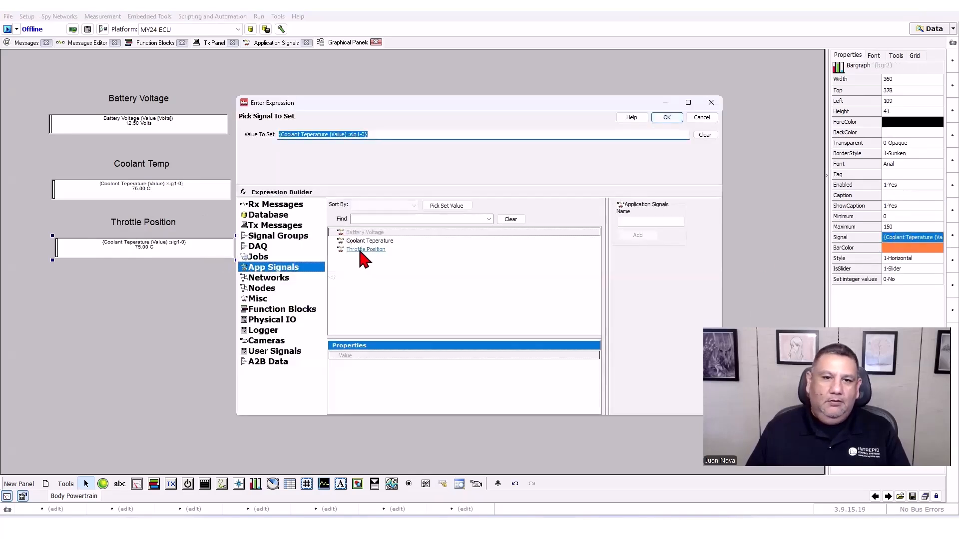
{"action": "left_click", "coordinate": [362, 249]}
{"action": "left_click", "coordinate": [666, 118]}
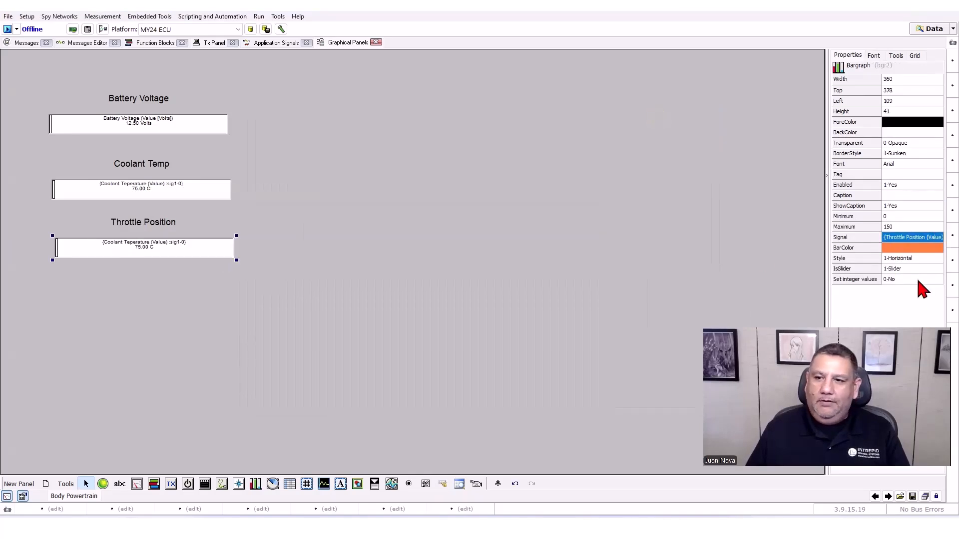
Set the bar color of the Throttle Position slider to green.
{"action": "double_click", "coordinate": [914, 247]}
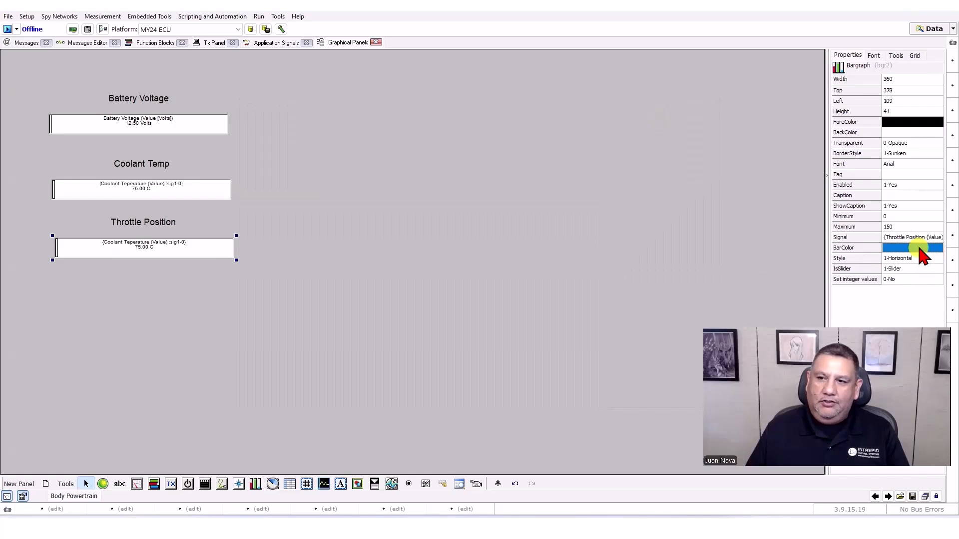
{"action": "left_click", "coordinate": [459, 177]}
{"action": "left_click", "coordinate": [443, 278]}
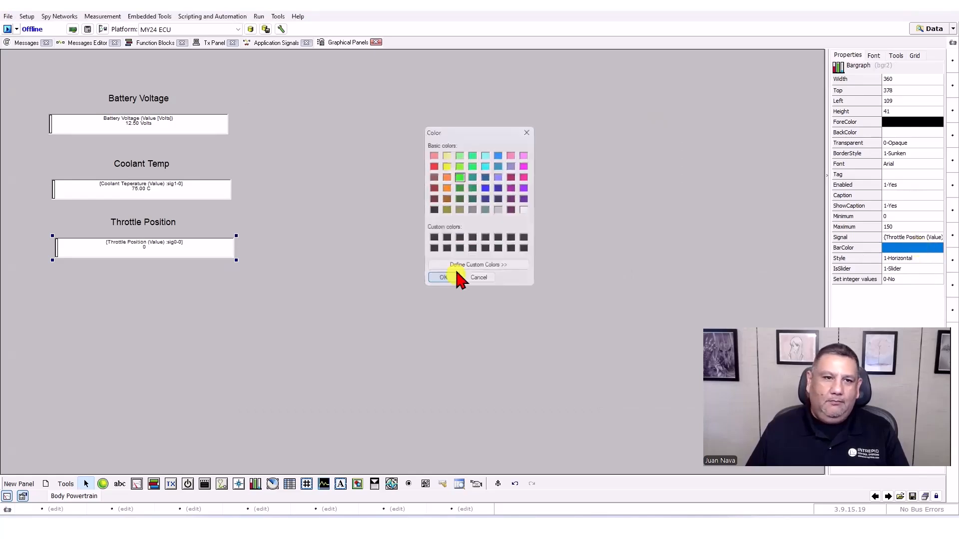
{"action": "left_click", "coordinate": [333, 193]}
Align the centers of all three text labels and their sliders with the Battery Voltage slider.
{"action": "left_click_drag", "start_coordinate": [339, 61], "coordinate": [212, 273]}
{"action": "left_click_drag", "start_coordinate": [181, 316], "coordinate": [36, 326]}
{"action": "right_click", "coordinate": [100, 124]}
{"action": "mouse_move", "coordinate": [116, 159]}
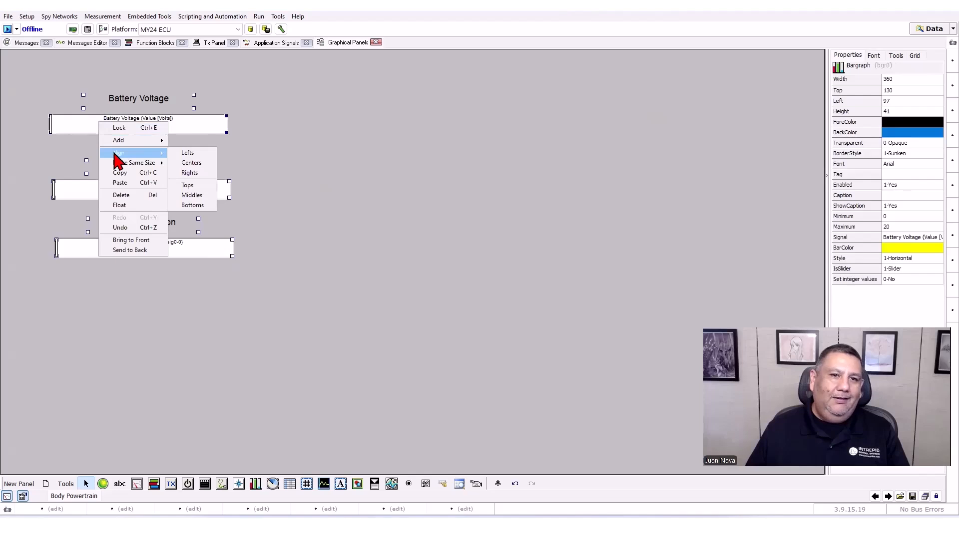
{"action": "left_click", "coordinate": [193, 156]}
{"action": "left_click", "coordinate": [274, 191]}
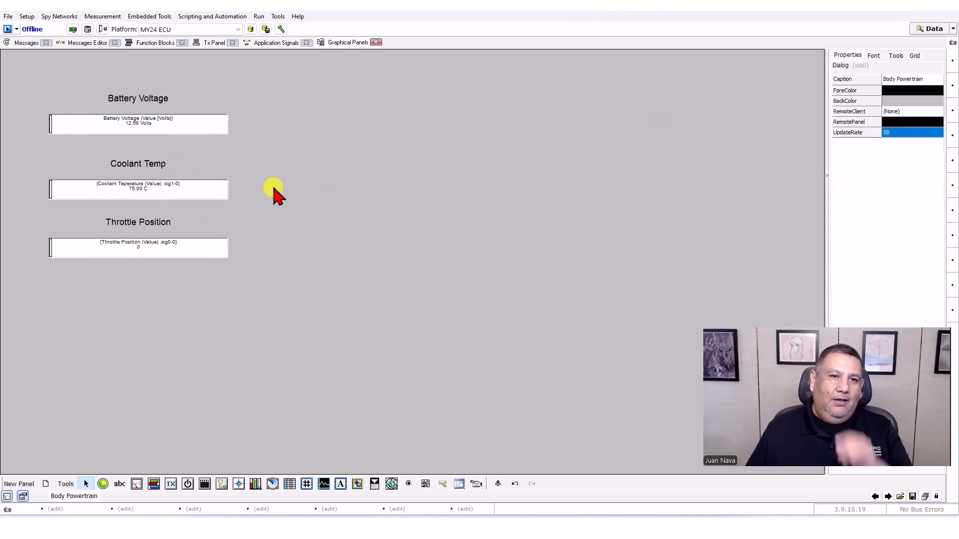
Nudge the Coolant Temp and Throttle Position labels and sliders up together, closer to the Battery Voltage slider.
{"action": "left_click", "coordinate": [154, 100]}
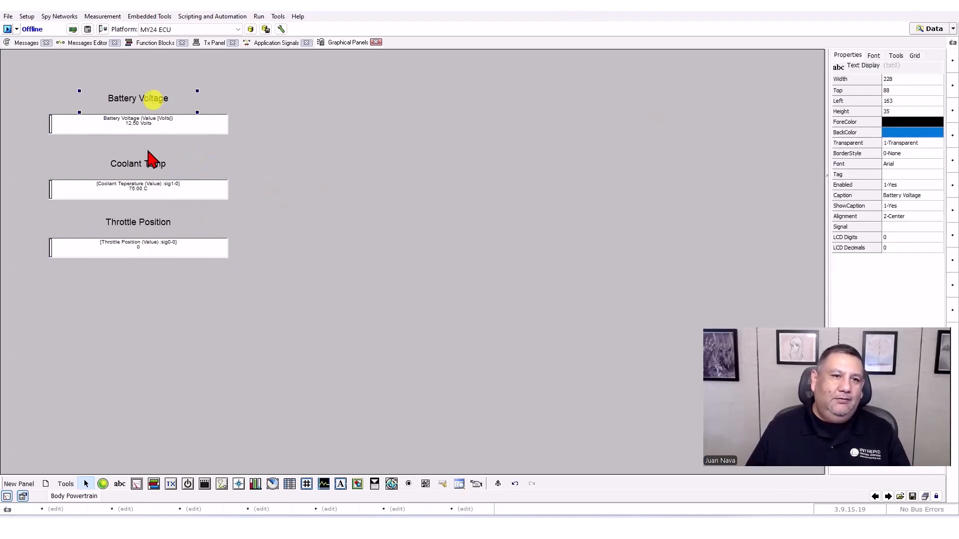
{"action": "left_click_drag", "start_coordinate": [20, 152], "coordinate": [285, 322]}
{"action": "key", "text": "Up"}
{"action": "key", "text": "Up"}
{"action": "key", "text": "Up"}
{"action": "key", "text": "Up"}
{"action": "key", "text": "Up"}
{"action": "key", "text": "Up"}
{"action": "key", "text": "Up"}
{"action": "key", "text": "Up"}
{"action": "key", "text": "Up"}
{"action": "key", "text": "Up"}
{"action": "key", "text": "Up"}
{"action": "key", "text": "Up"}
{"action": "key", "text": "Up"}
{"action": "key", "text": "Up"}
{"action": "key", "text": "Up"}
{"action": "key", "text": "Up"}
{"action": "key", "text": "Up"}
{"action": "key", "text": "Up"}
{"action": "key", "text": "Up"}
{"action": "key", "text": "Up"}
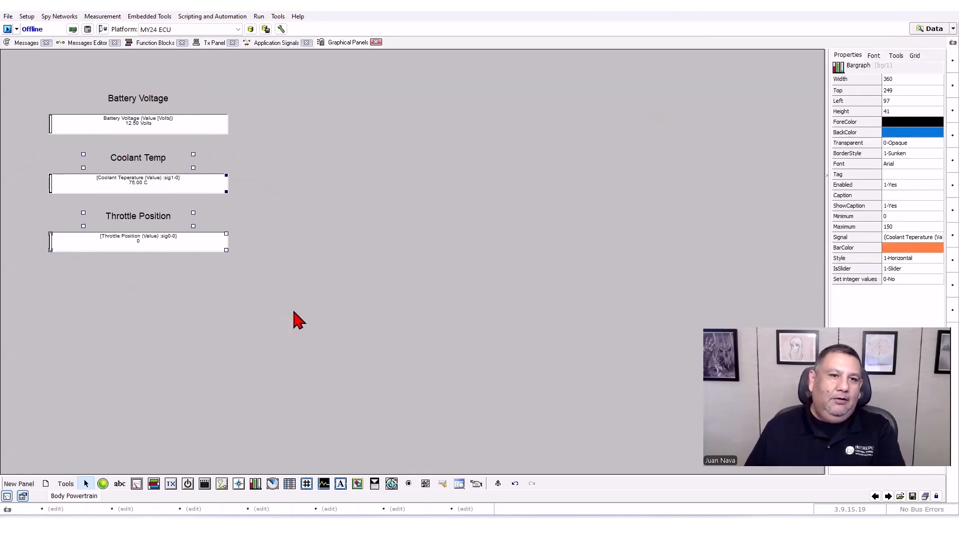
{"action": "left_click", "coordinate": [313, 270]}
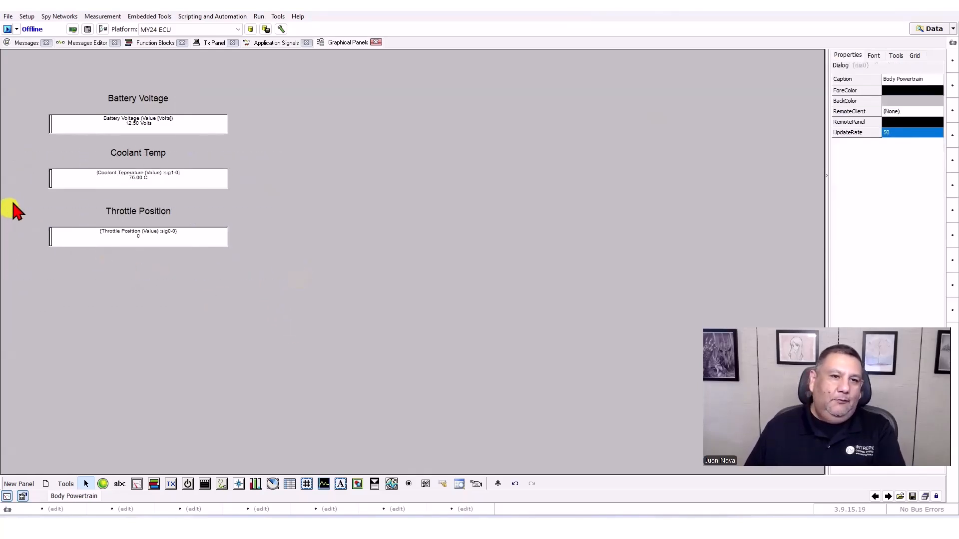
Nudge the Throttle Position label and slider up to even out the spacing between the three groups.
{"action": "left_click_drag", "start_coordinate": [10, 205], "coordinate": [208, 284]}
{"action": "key", "text": "Up"}
{"action": "key", "text": "Up"}
{"action": "key", "text": "Up"}
{"action": "key", "text": "Up"}
{"action": "key", "text": "Up"}
{"action": "key", "text": "Up"}
{"action": "left_click", "coordinate": [313, 283]}
Move all the labels and sliders together into the upper-left corner of the panel.
{"action": "left_click_drag", "start_coordinate": [369, 315], "coordinate": [8, 72]}
{"action": "left_click_drag", "start_coordinate": [143, 104], "coordinate": [110, 82]}
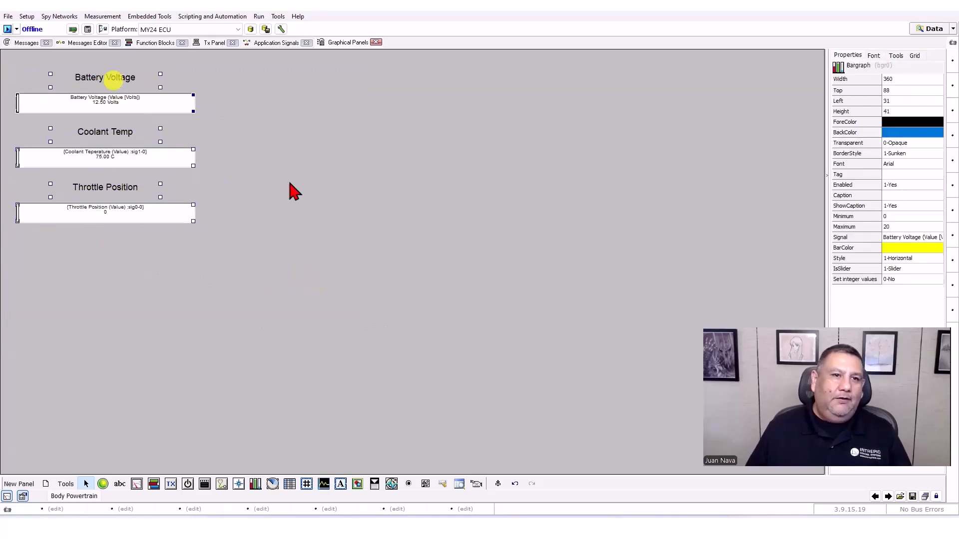
{"action": "left_click", "coordinate": [466, 242]}
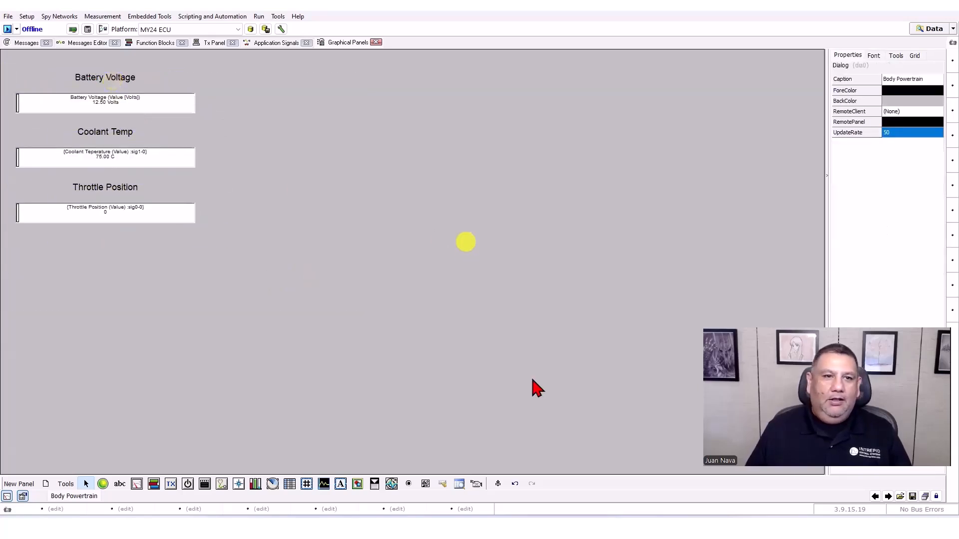
Lock the Body Powertrain panel and dock the Graphical Panels view beside the Messages view.
{"action": "left_click", "coordinate": [934, 496]}
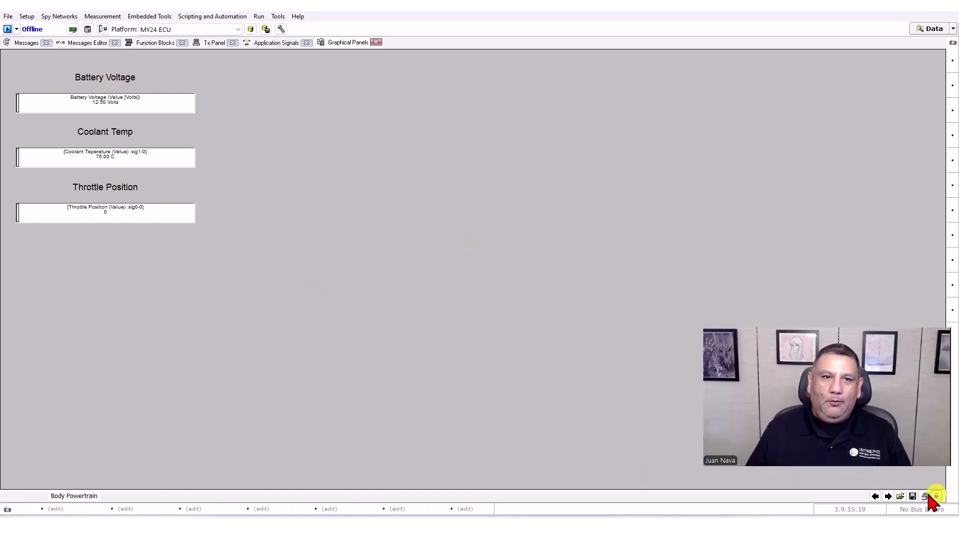
{"action": "left_click", "coordinate": [331, 39]}
{"action": "left_click_drag", "start_coordinate": [332, 41], "coordinate": [936, 270]}
{"action": "left_click_drag", "start_coordinate": [477, 225], "coordinate": [599, 214]}
{"action": "left_click", "coordinate": [19, 44]}
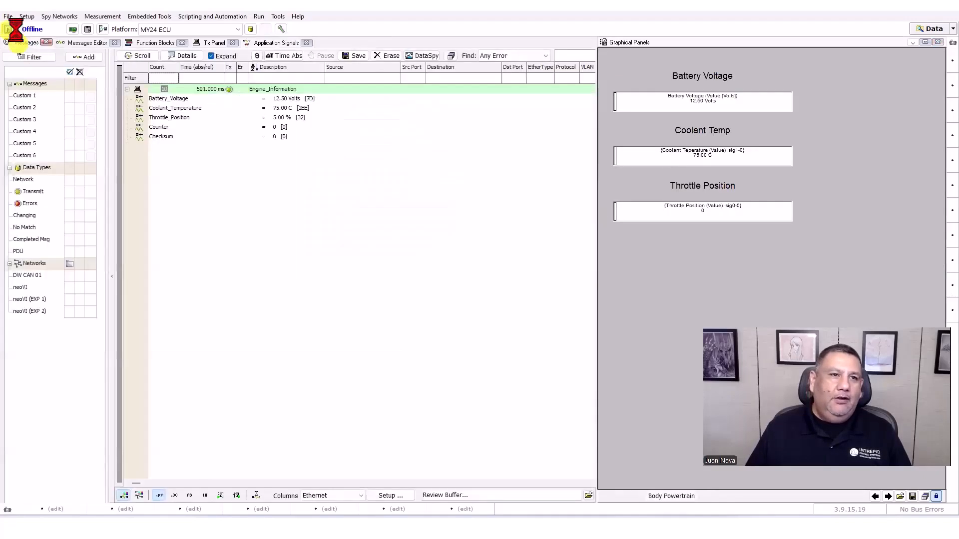
Start the simulation and raise the Throttle Position slider to about 130 %.
{"action": "left_click", "coordinate": [7, 29]}
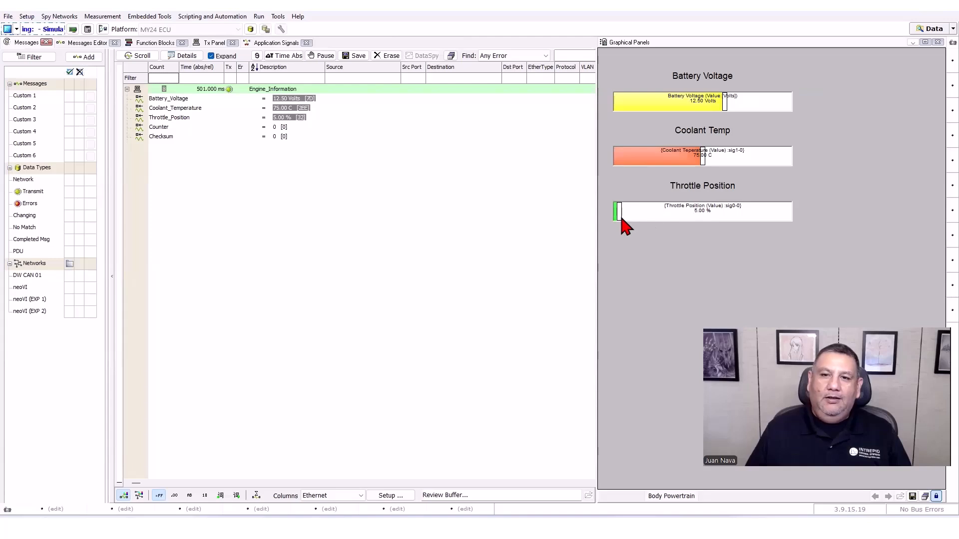
{"action": "left_click_drag", "start_coordinate": [620, 215], "coordinate": [767, 220]}
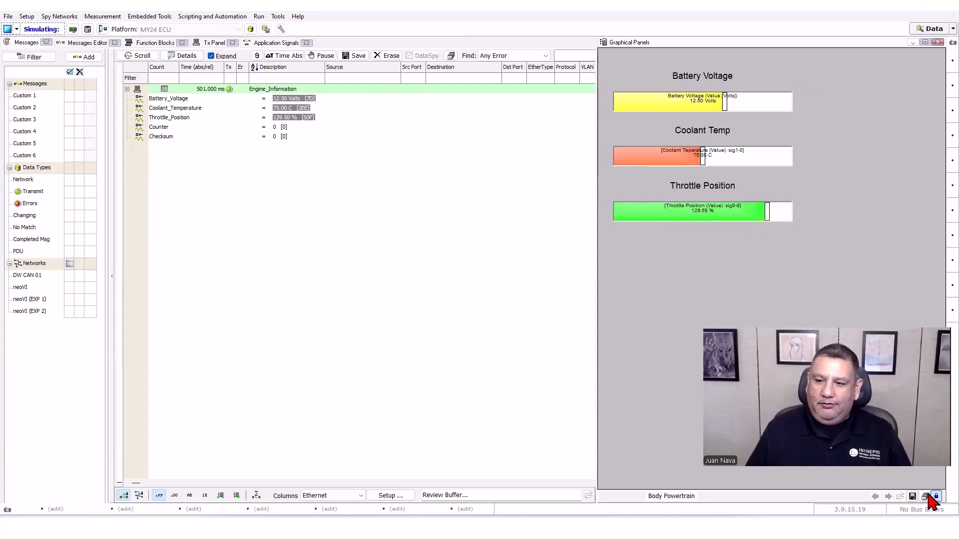
Unlock the panel and change the maximum value of the Throttle Position slider.
{"action": "left_click", "coordinate": [935, 496]}
{"action": "left_click", "coordinate": [740, 219]}
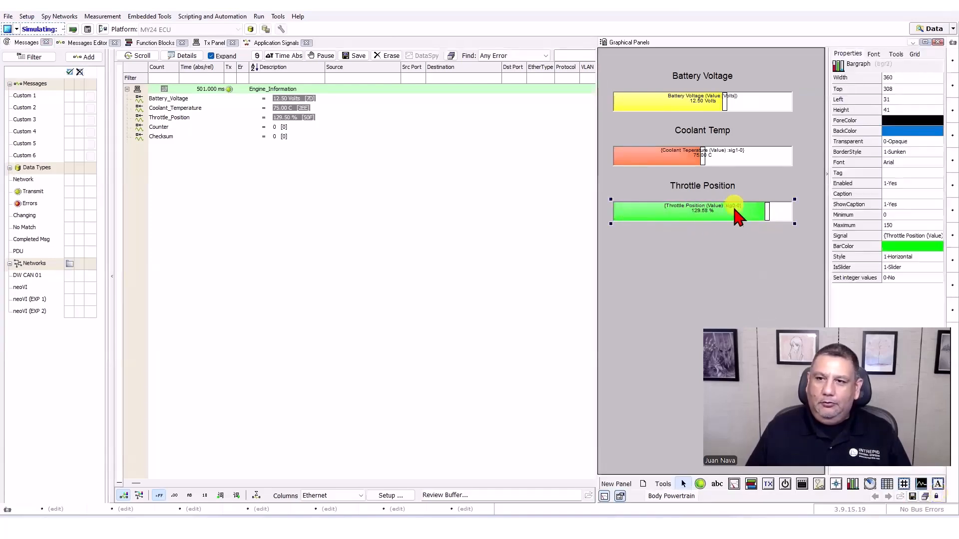
{"action": "left_click", "coordinate": [899, 225]}
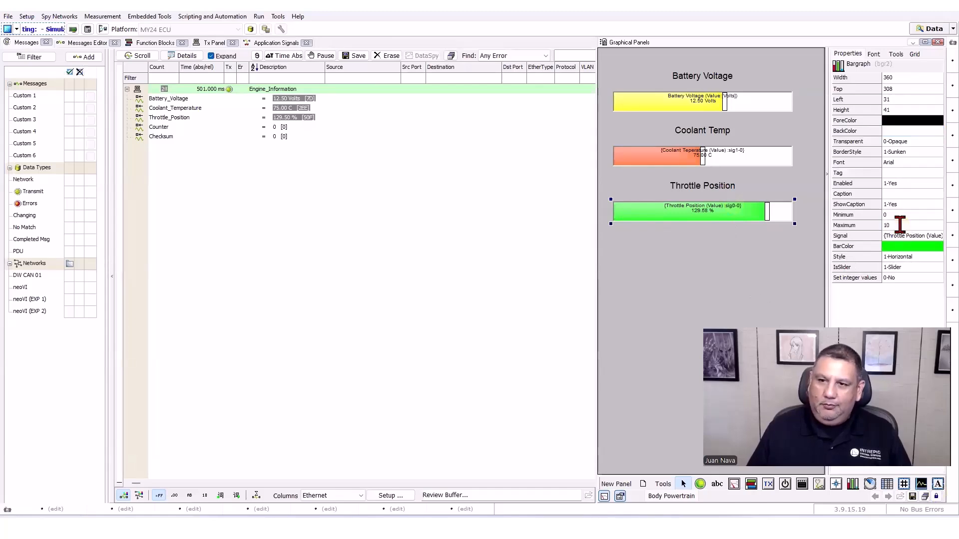
Set the Throttle Position bargraph's maximum to 100 and lock the graphical panel so its sliders can be operated.
{"action": "type", "text": "100"}
{"action": "left_click", "coordinate": [899, 206]}
{"action": "left_click", "coordinate": [680, 158]}
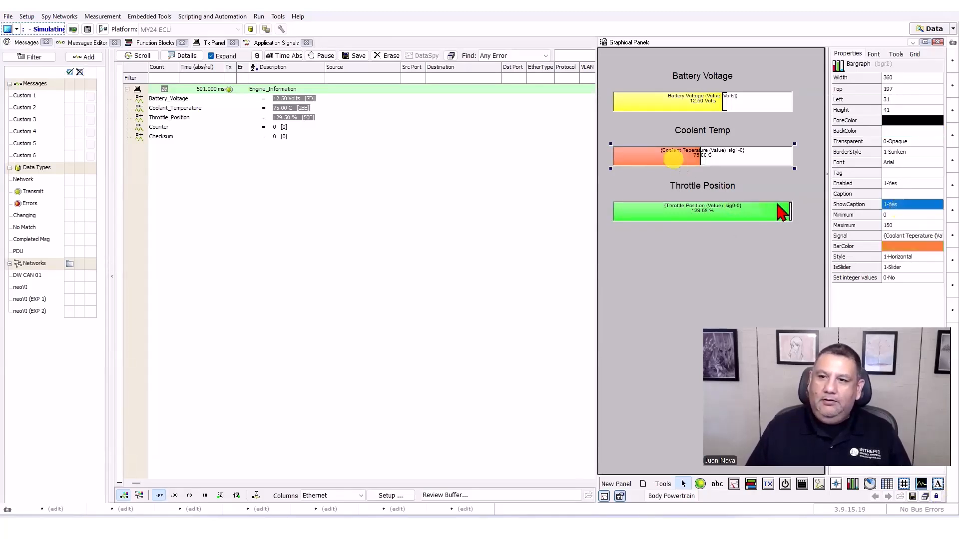
{"action": "left_click", "coordinate": [935, 496]}
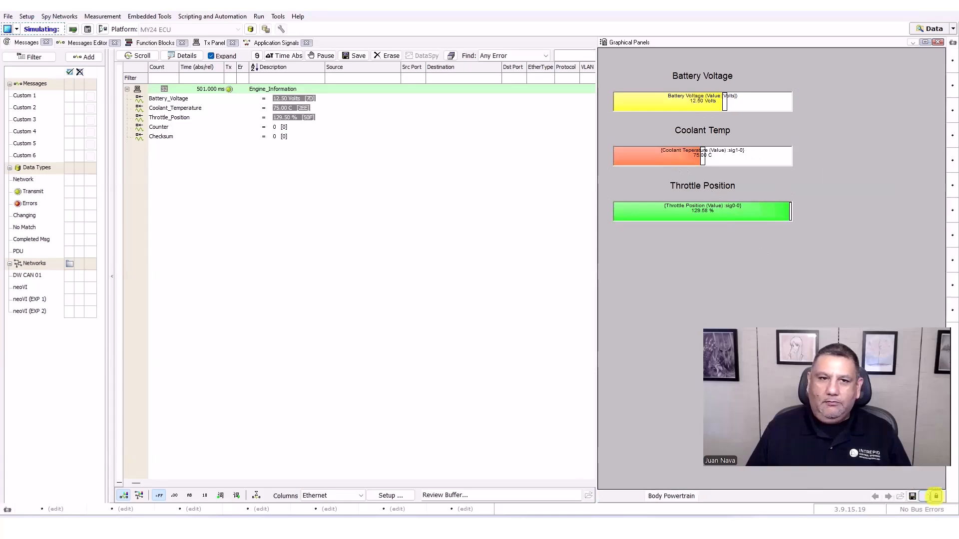
Move the panel sliders to about 24 % throttle position, 23 C coolant temperature and 17.2 V battery voltage.
{"action": "left_click", "coordinate": [758, 239]}
{"action": "left_click_drag", "start_coordinate": [777, 213], "coordinate": [645, 215]}
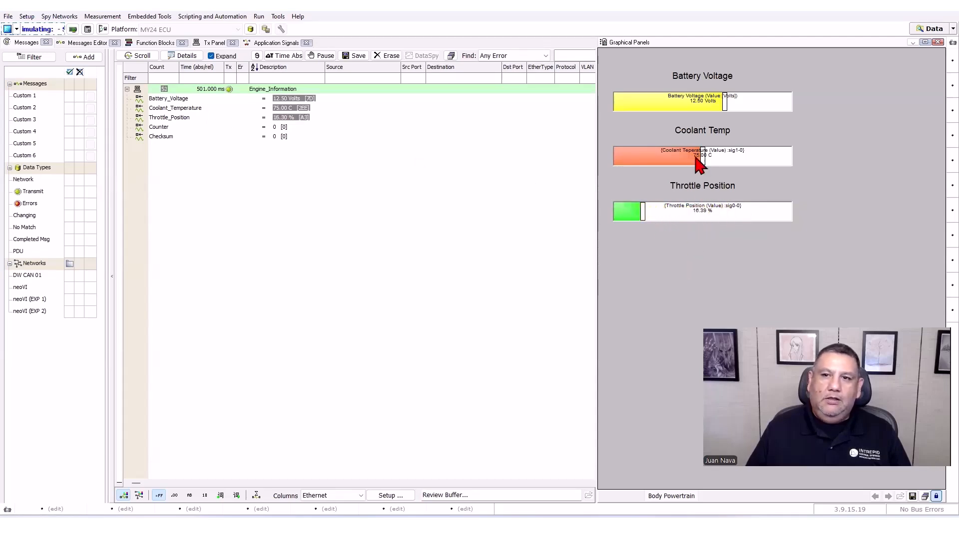
{"action": "left_click_drag", "start_coordinate": [702, 161], "coordinate": [641, 161]}
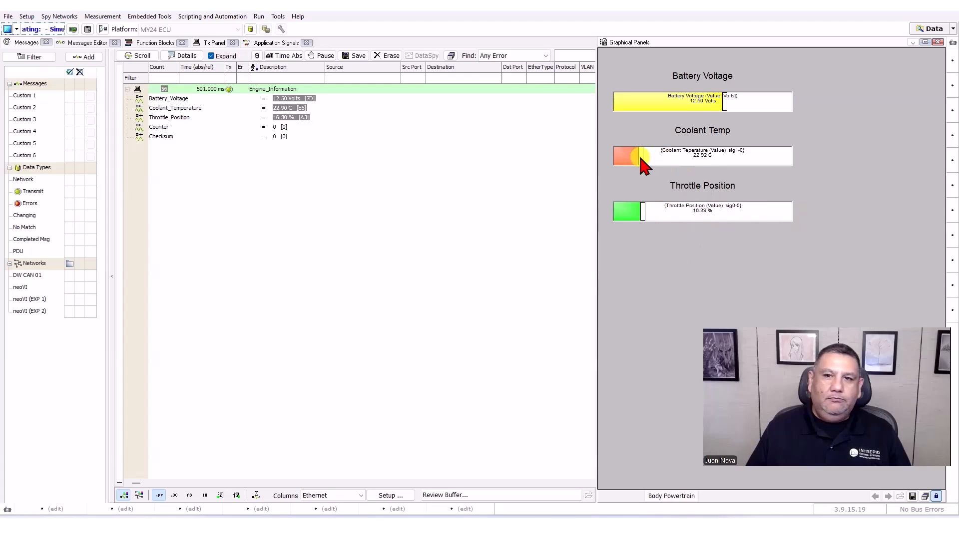
{"action": "left_click_drag", "start_coordinate": [724, 103], "coordinate": [769, 108]}
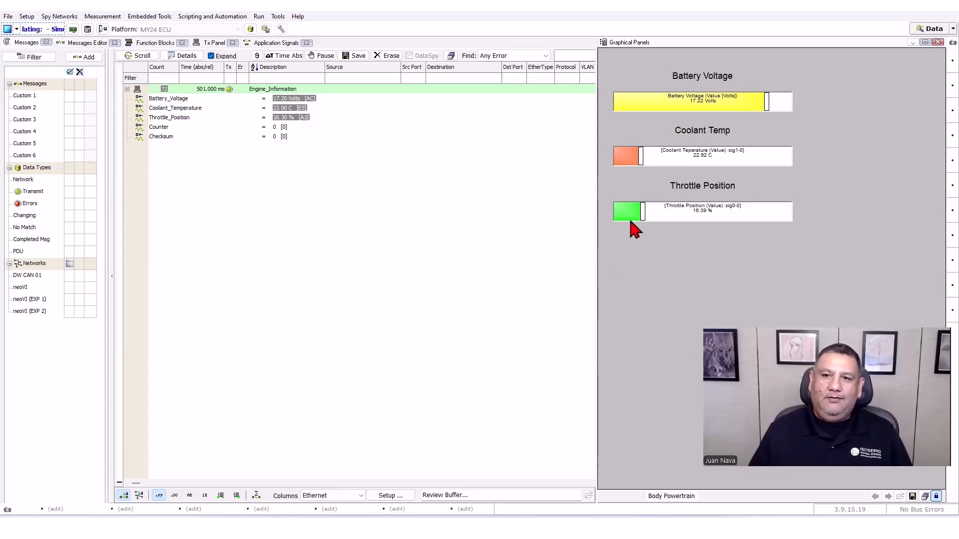
{"action": "left_click_drag", "start_coordinate": [643, 218], "coordinate": [657, 219]}
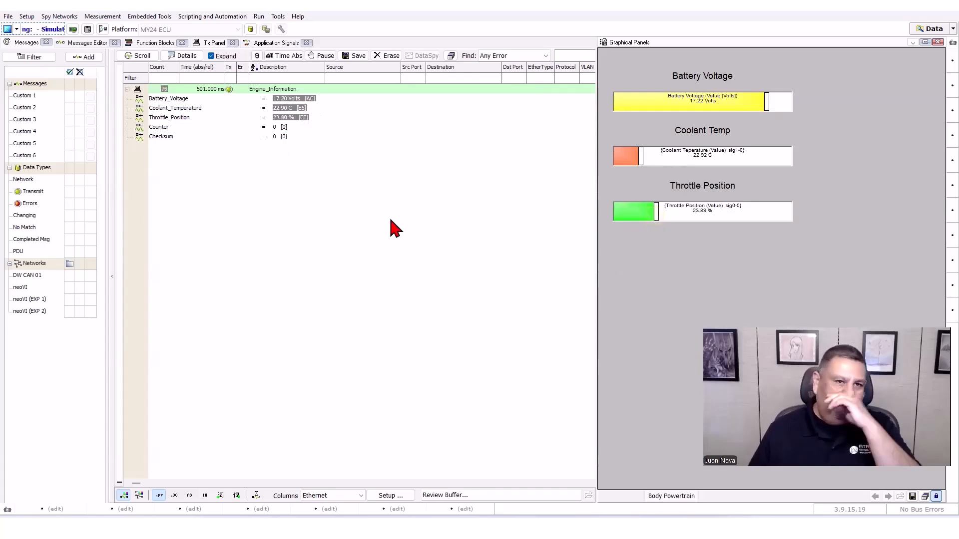
Change the Engine Information script's Wait For time to 250 ms and restart that function block.
{"action": "left_click", "coordinate": [154, 43]}
{"action": "double_click", "coordinate": [172, 308]}
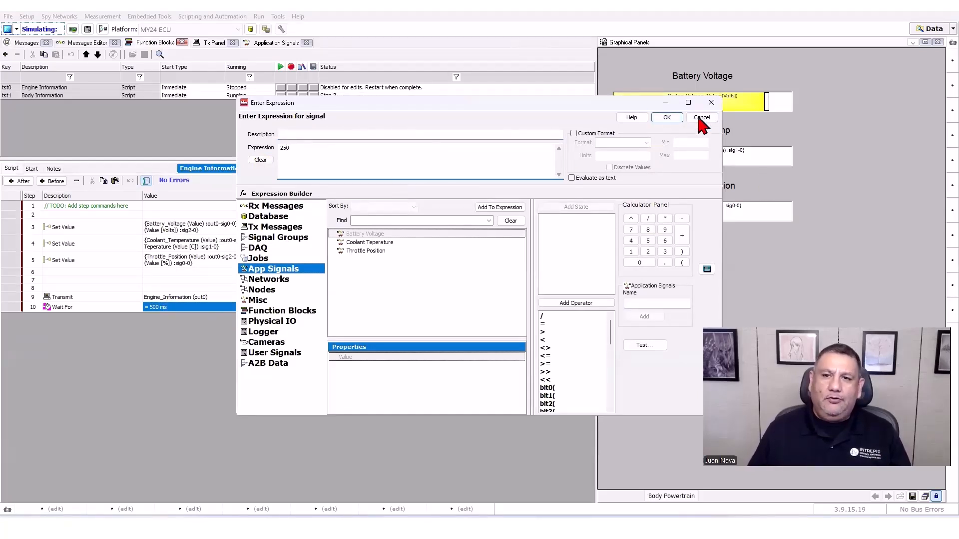
{"action": "left_click", "coordinate": [667, 118]}
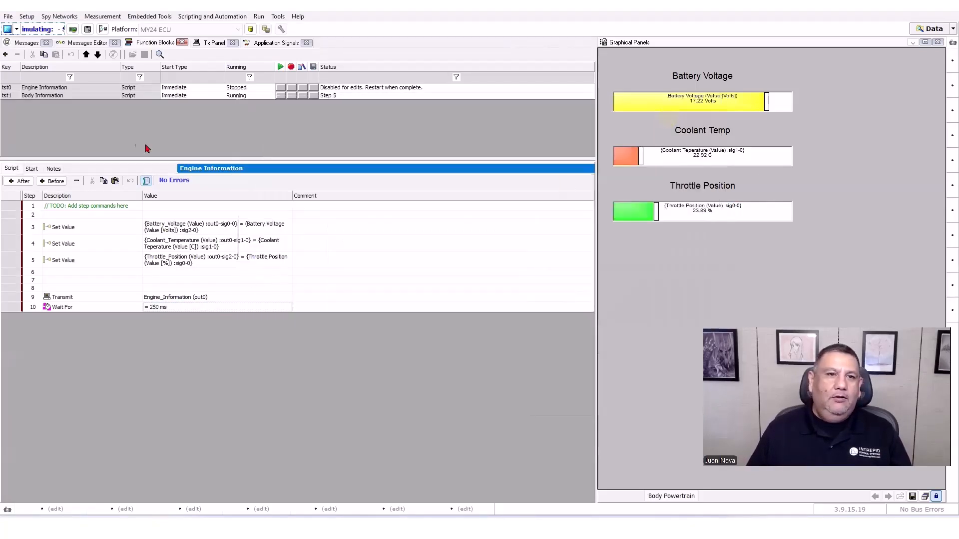
{"action": "left_click", "coordinate": [278, 88]}
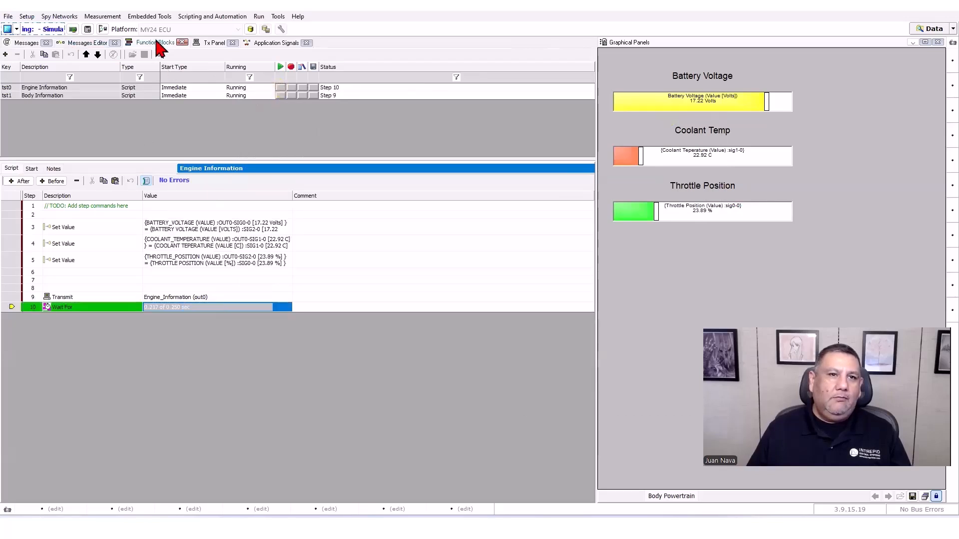
With the message traffic in view, move the sliders to about 58 % throttle, 76 C coolant temperature and 12.1 V battery voltage.
{"action": "left_click", "coordinate": [43, 43]}
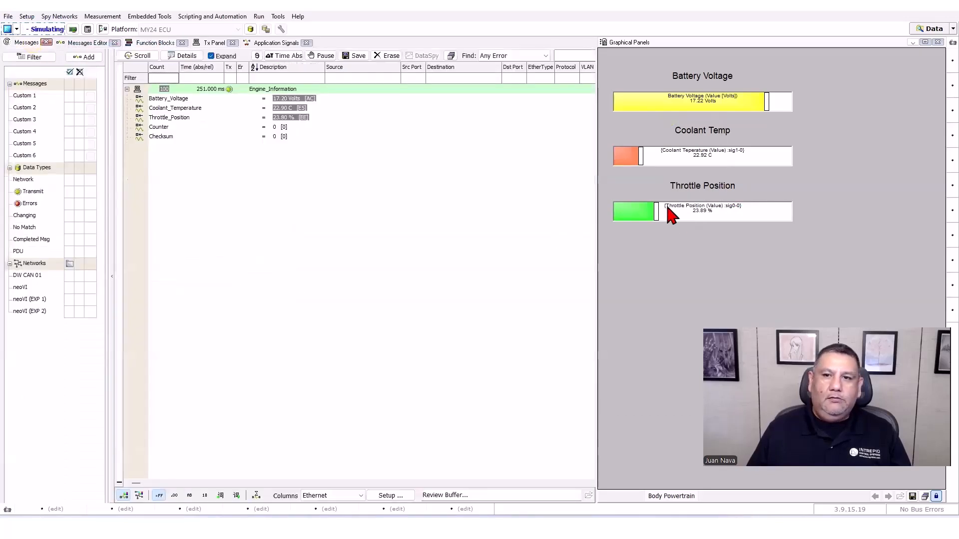
{"action": "left_click_drag", "start_coordinate": [656, 212], "coordinate": [716, 213]}
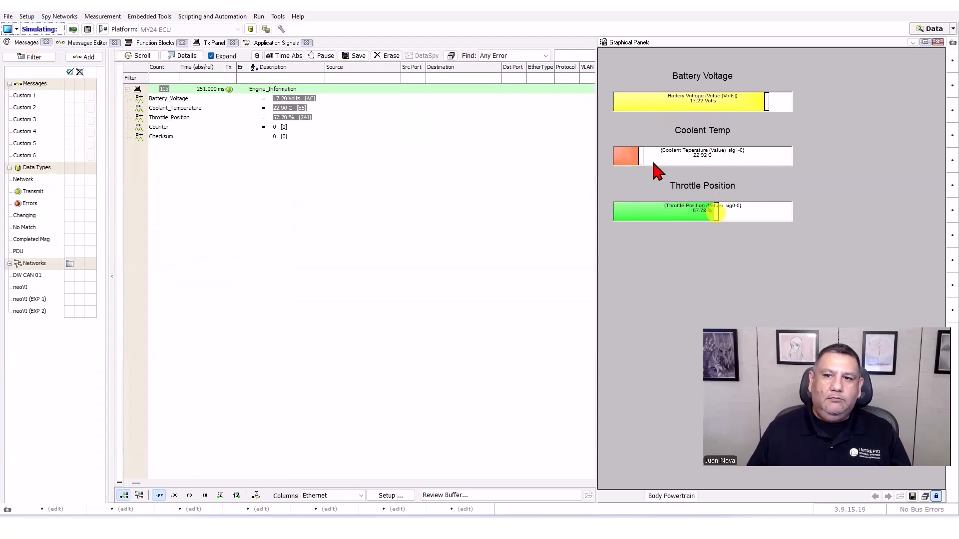
{"action": "left_click_drag", "start_coordinate": [641, 159], "coordinate": [703, 161]}
{"action": "left_click_drag", "start_coordinate": [765, 102], "coordinate": [723, 111]}
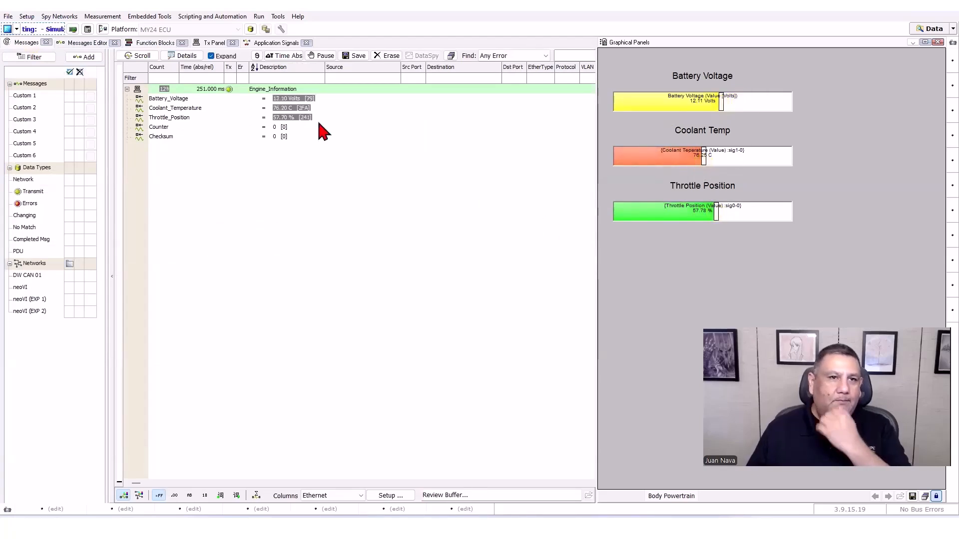
Open the Body Information function block's script and stop the simulation.
{"action": "left_click", "coordinate": [148, 43]}
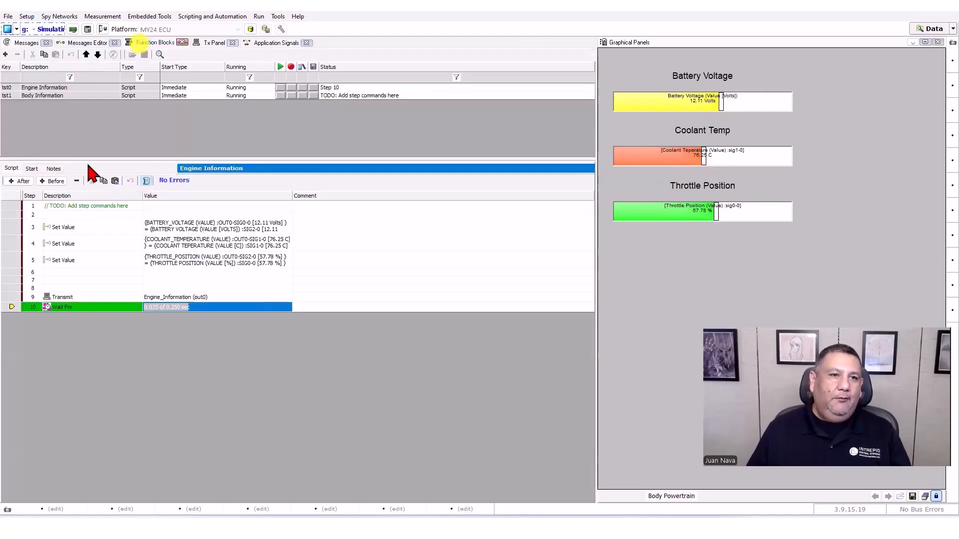
{"action": "left_click", "coordinate": [64, 95]}
{"action": "left_click", "coordinate": [8, 29]}
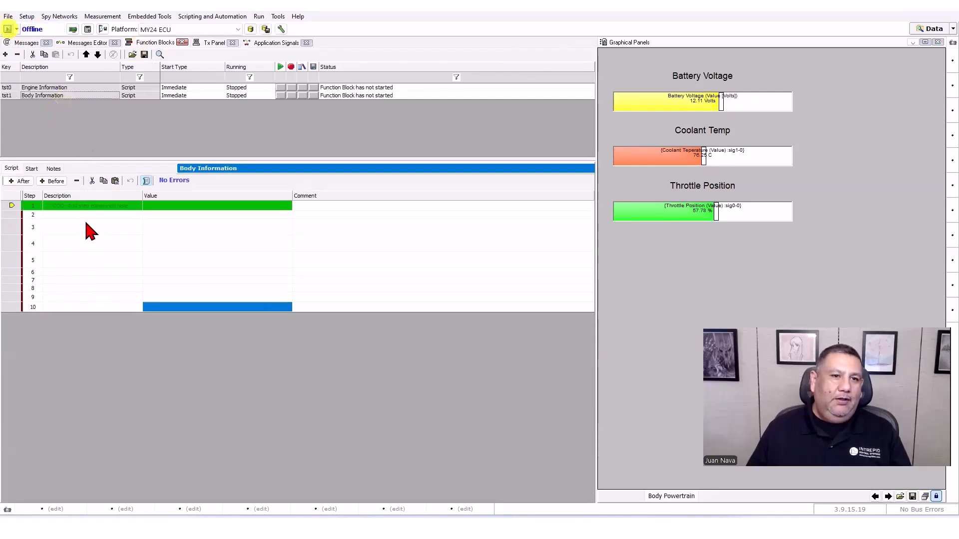
Add a Transmit command at step 9 of the Body Information script that sends the Body_Information message on DW CAN 01.
{"action": "left_click", "coordinate": [81, 298]}
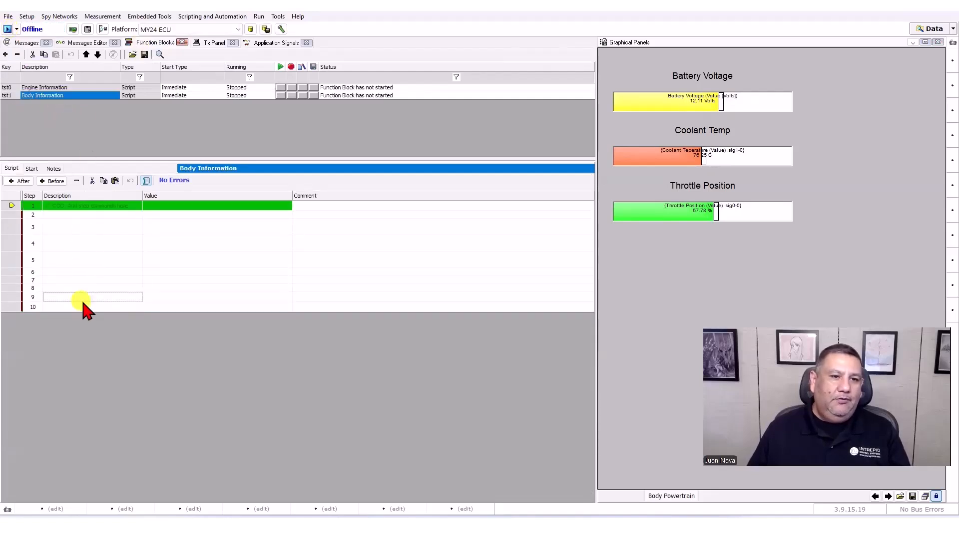
{"action": "key", "text": "t"}
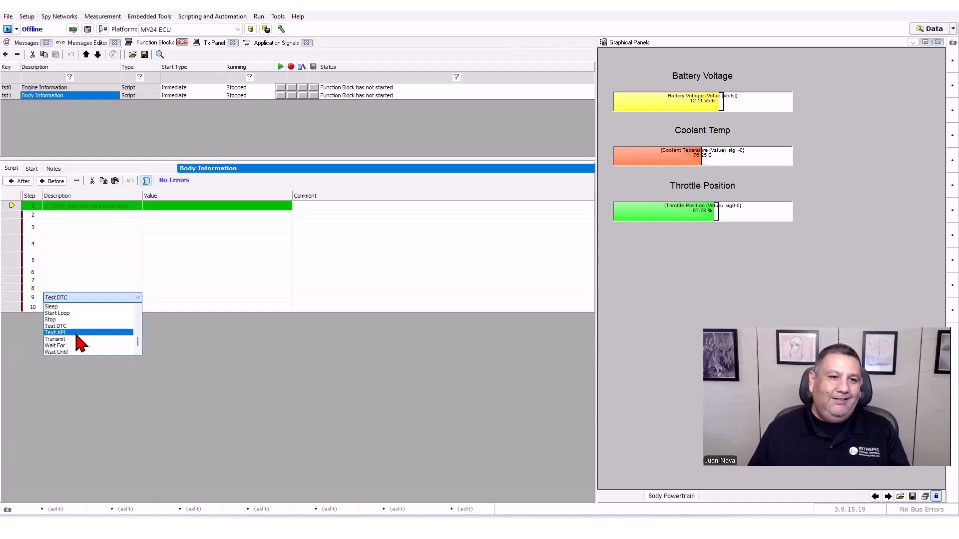
{"action": "left_click", "coordinate": [75, 338]}
{"action": "left_click", "coordinate": [165, 297]}
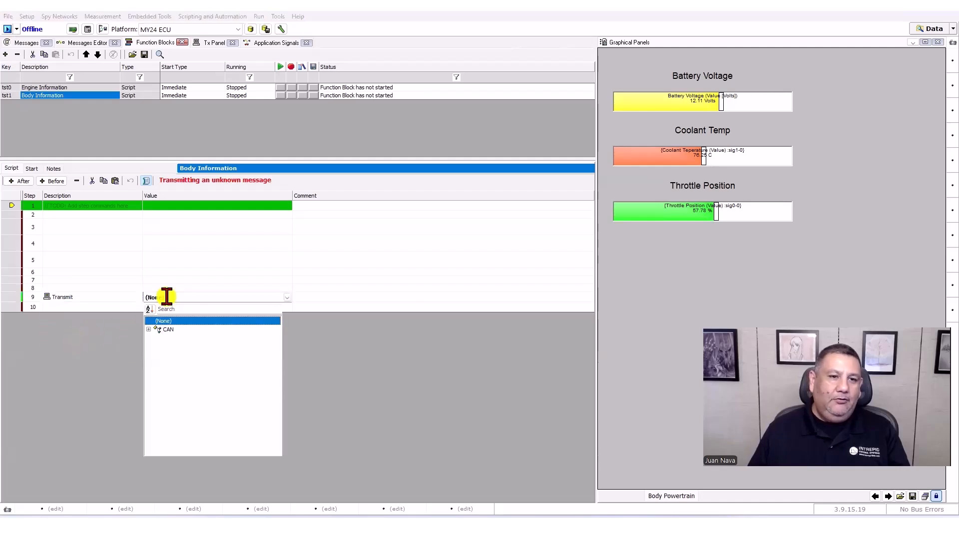
{"action": "left_click", "coordinate": [145, 329]}
{"action": "left_click", "coordinate": [155, 297]}
{"action": "left_click", "coordinate": [155, 297]}
{"action": "left_click", "coordinate": [154, 297]}
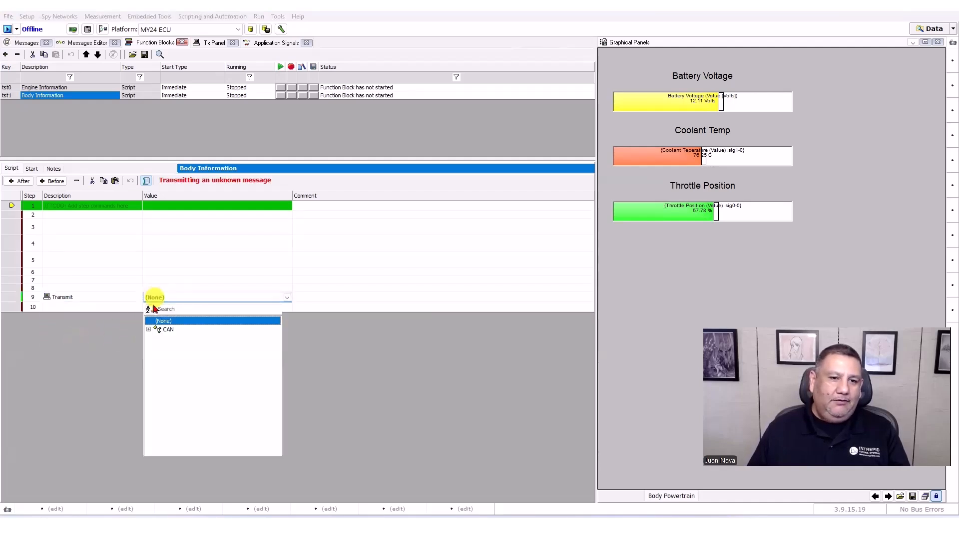
{"action": "left_click", "coordinate": [157, 339]}
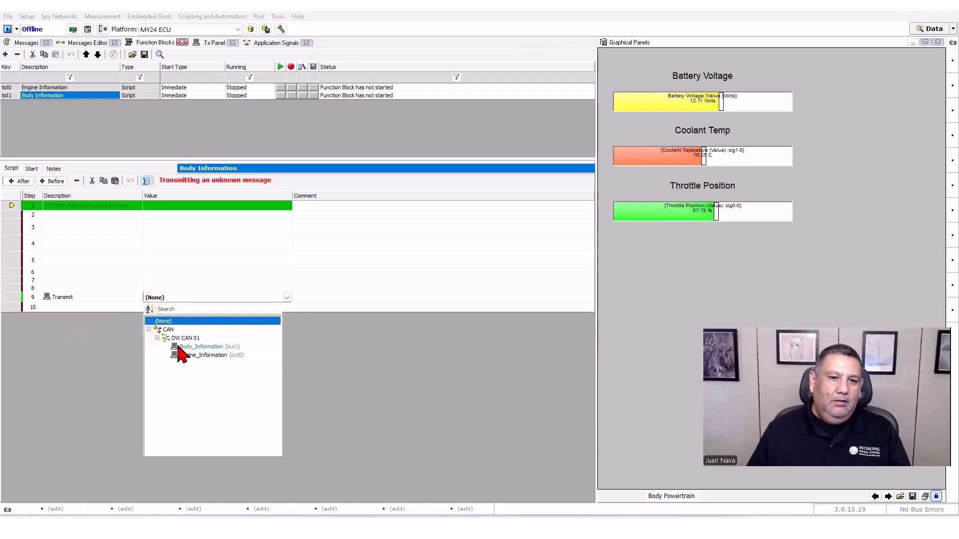
{"action": "left_click", "coordinate": [177, 346]}
Add a Wait For command of 250 ms at step 10 of the Body Information script.
{"action": "left_click", "coordinate": [87, 307]}
{"action": "left_click", "coordinate": [86, 307]}
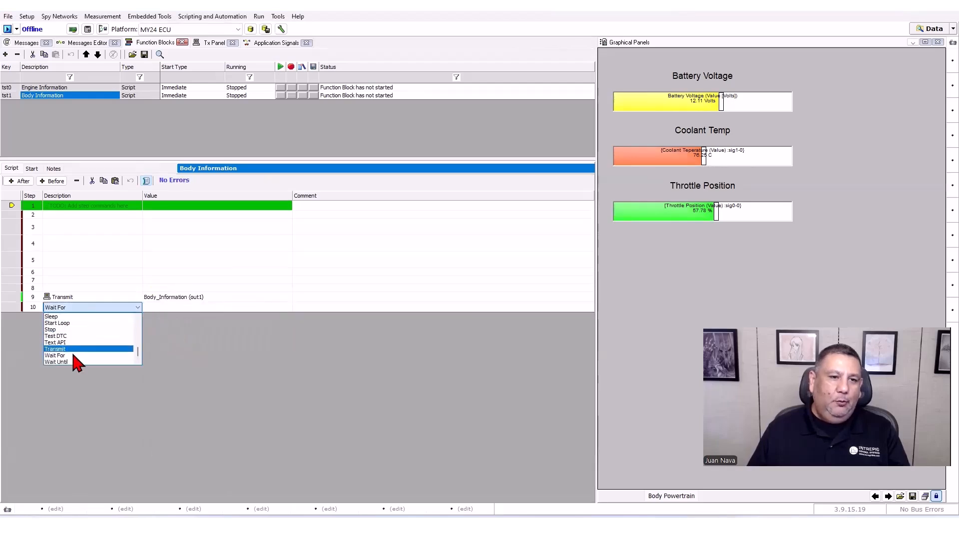
{"action": "left_click", "coordinate": [73, 355]}
{"action": "left_click", "coordinate": [155, 306]}
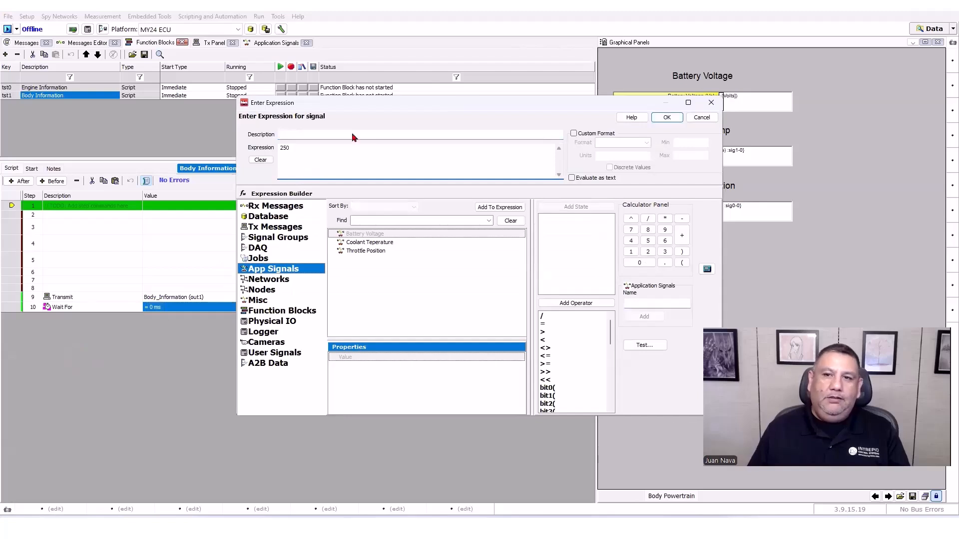
{"action": "left_click", "coordinate": [660, 116]}
Add a Set Value command at step 3 that sets the Body_Information transmit signal Front_Left_Door_Status to 0.
{"action": "left_click", "coordinate": [97, 227]}
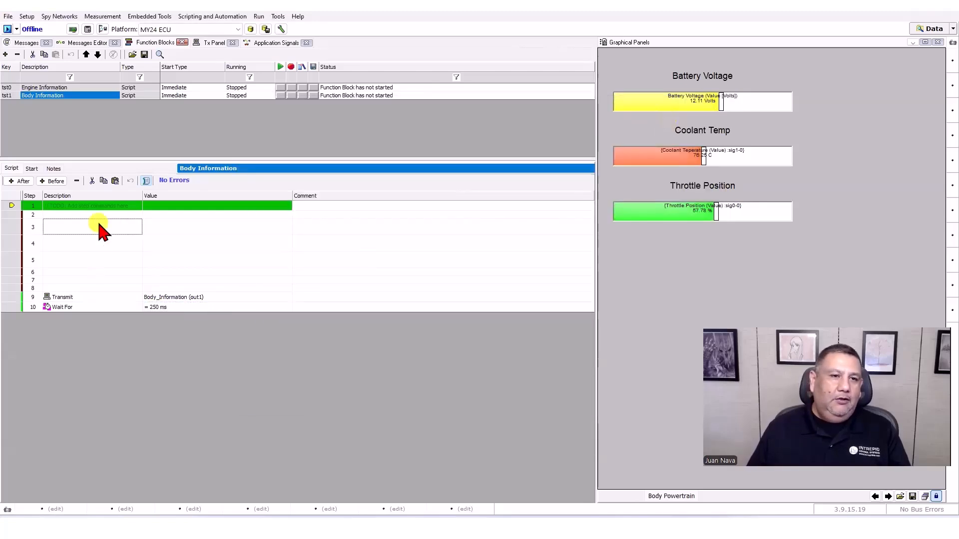
{"action": "key", "text": "s"}
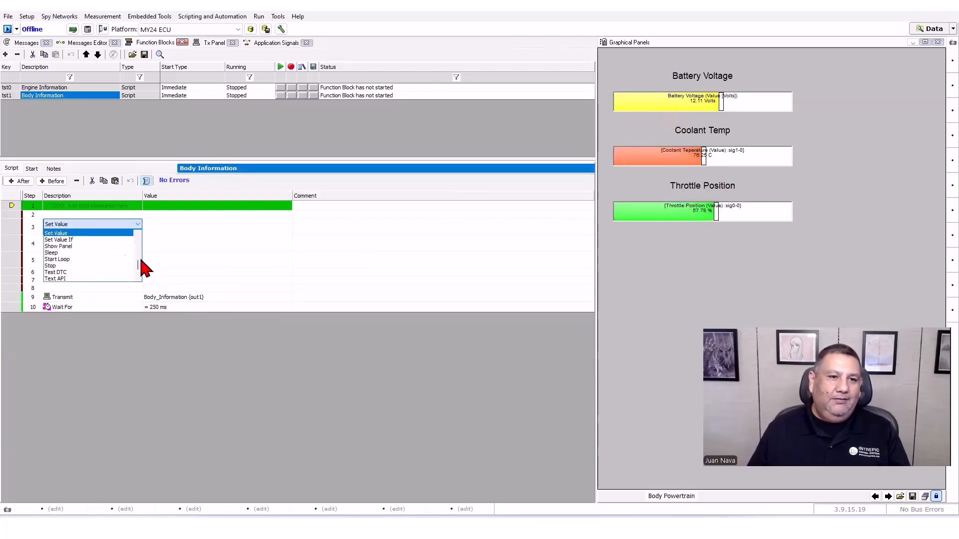
{"action": "left_click", "coordinate": [63, 233]}
{"action": "left_click", "coordinate": [182, 225]}
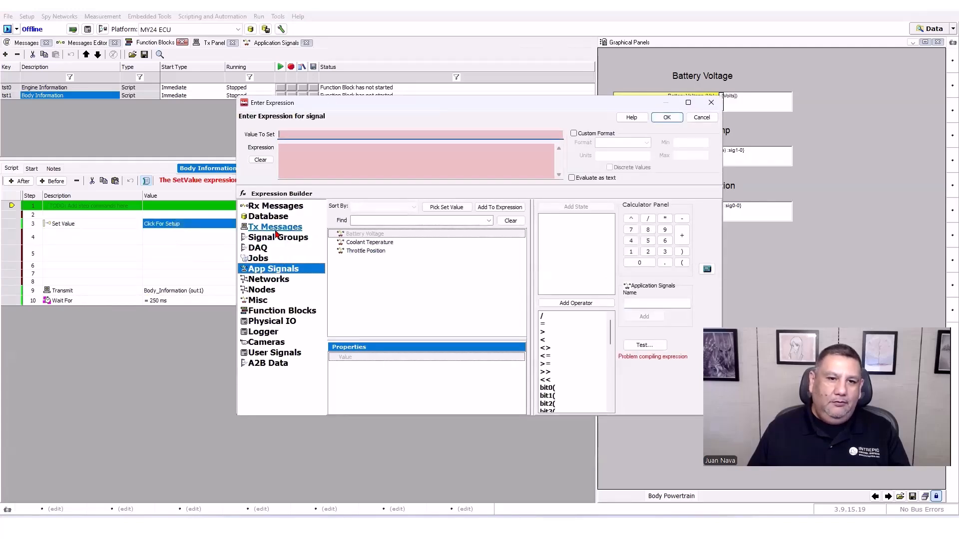
{"action": "left_click", "coordinate": [273, 228]}
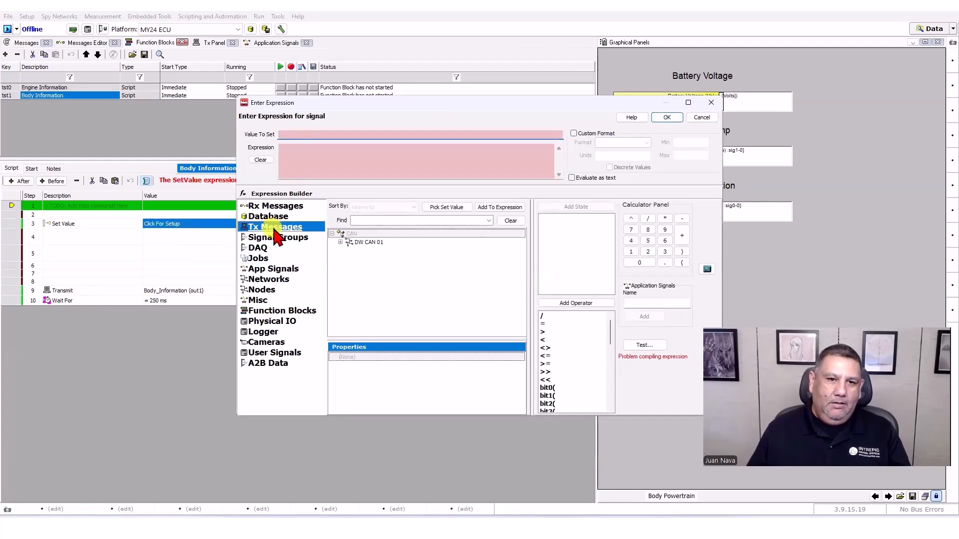
{"action": "left_click", "coordinate": [344, 251]}
{"action": "left_click", "coordinate": [348, 250]}
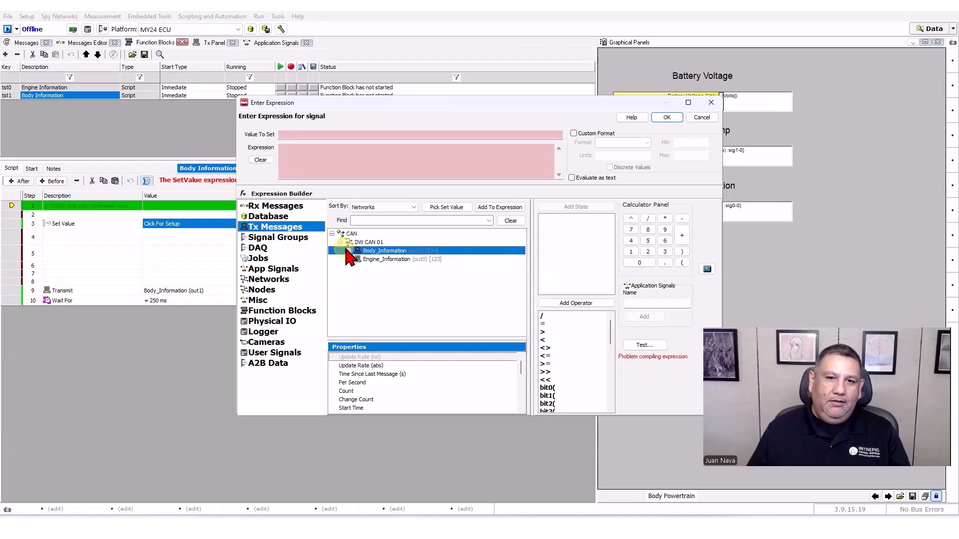
{"action": "left_click", "coordinate": [402, 277]}
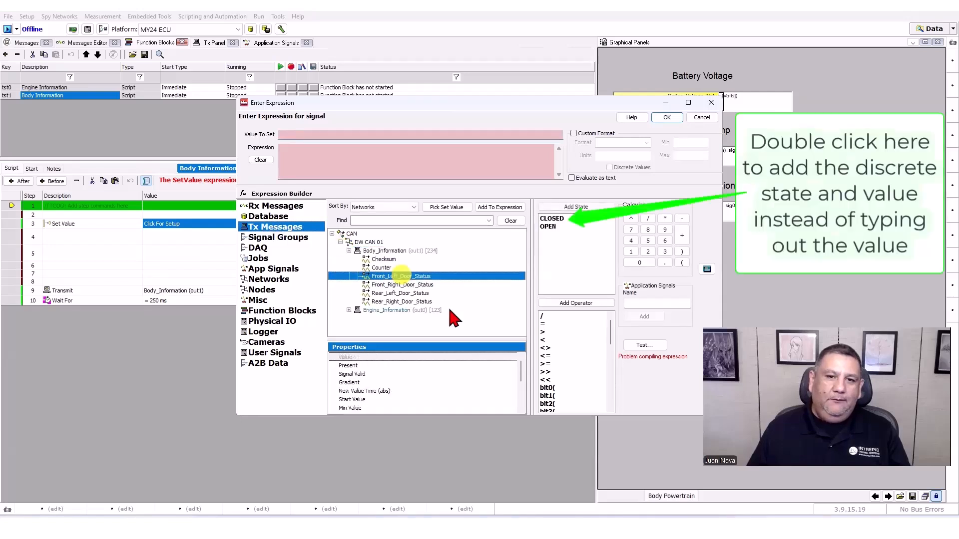
{"action": "double_click", "coordinate": [417, 276]}
{"action": "left_click", "coordinate": [417, 175]}
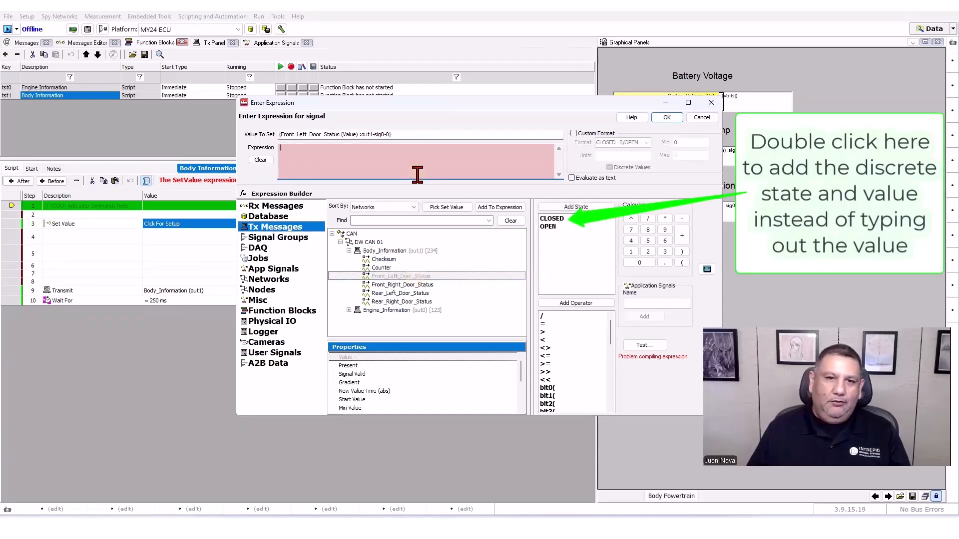
{"action": "type", "text": "0"}
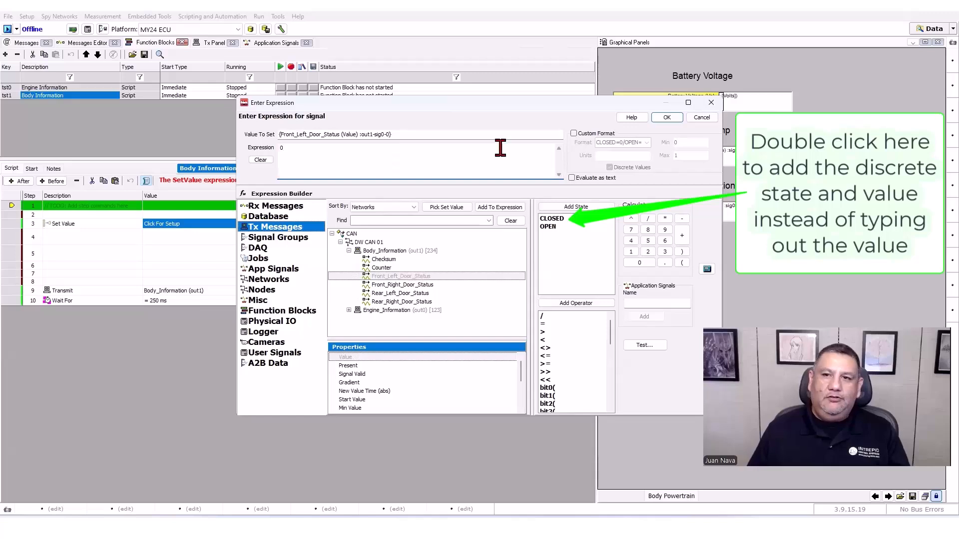
{"action": "left_click", "coordinate": [658, 120]}
Add a Set Value command at step 4 that sets the transmit signal Front_Right_Door_Status to 0.
{"action": "left_click", "coordinate": [65, 235]}
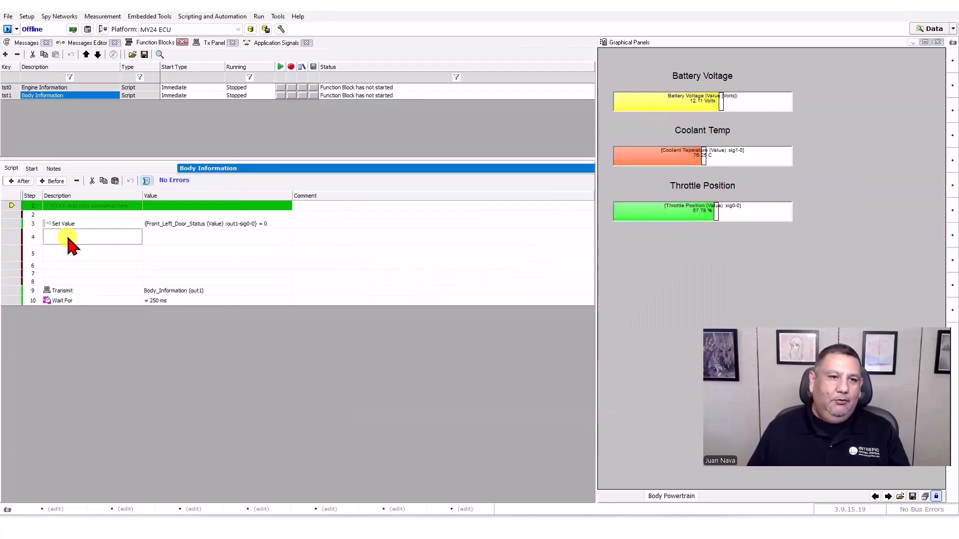
{"action": "left_click", "coordinate": [65, 235]}
{"action": "left_click", "coordinate": [60, 243]}
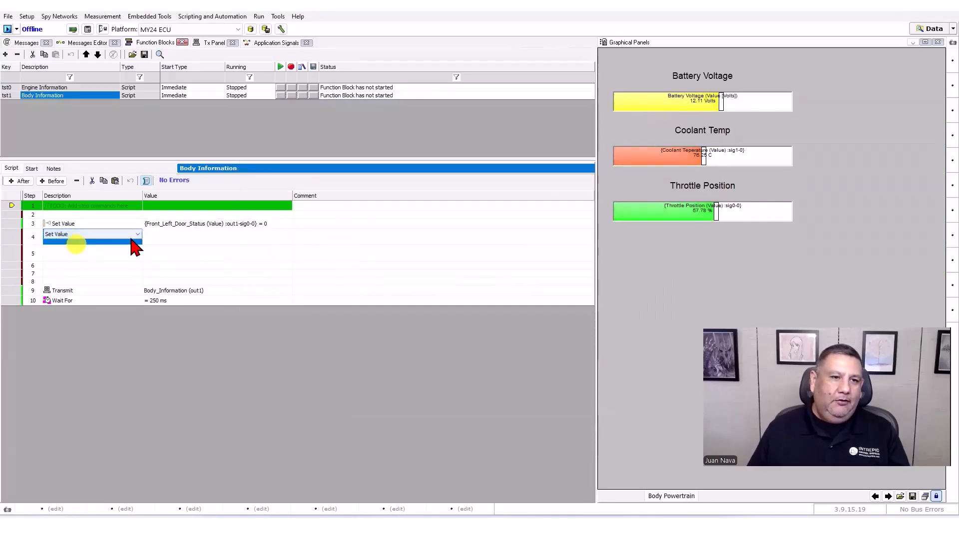
{"action": "left_click", "coordinate": [180, 234]}
{"action": "left_click", "coordinate": [227, 234]}
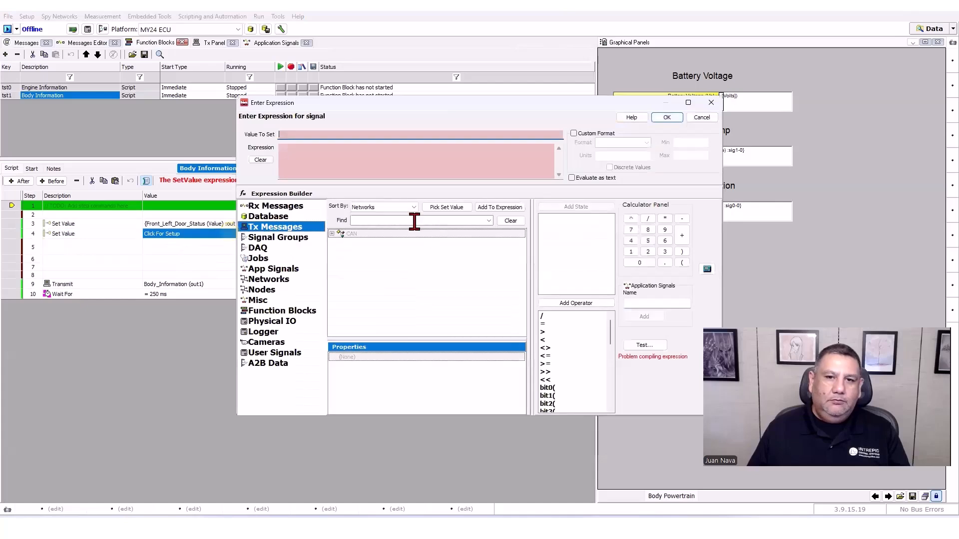
{"action": "left_click", "coordinate": [416, 221]}
{"action": "type", "text": "d"}
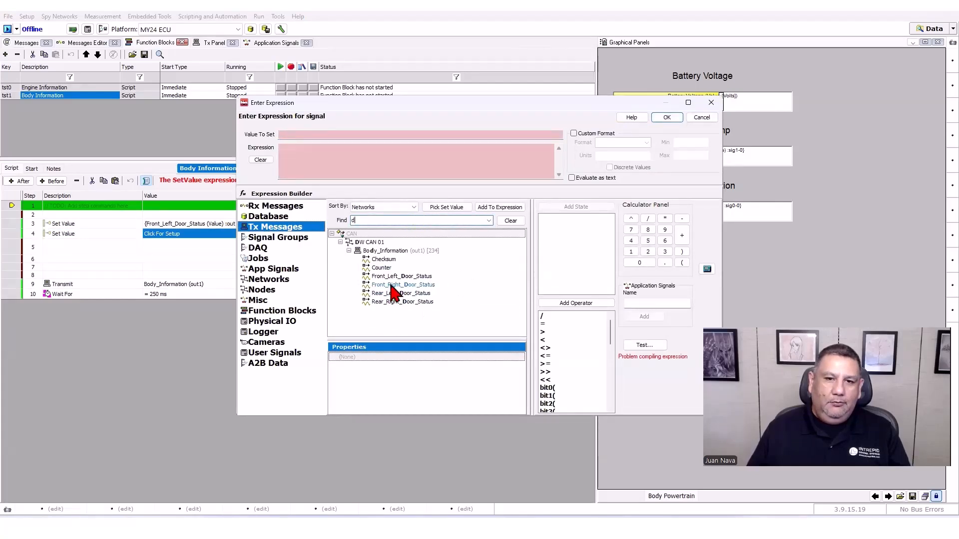
{"action": "double_click", "coordinate": [392, 286]}
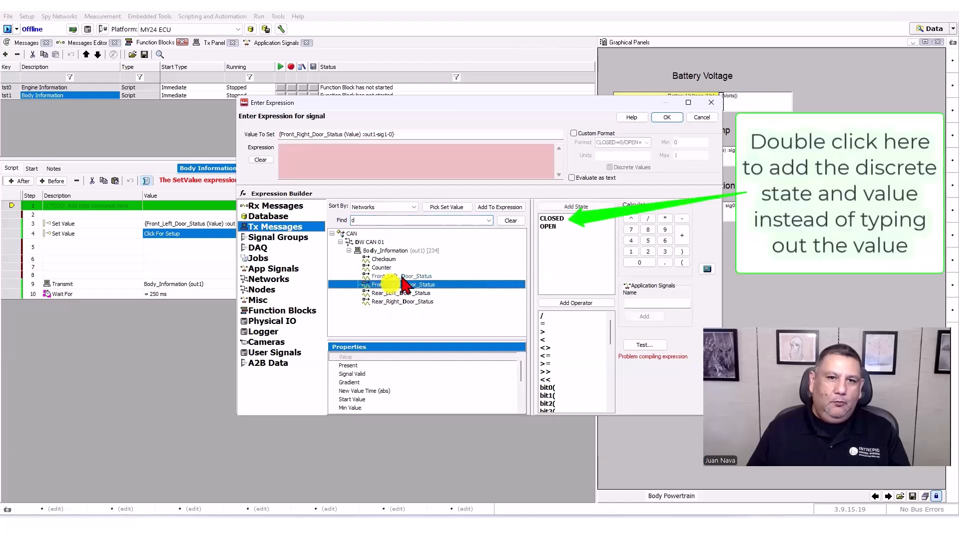
{"action": "left_click", "coordinate": [667, 117]}
Add a Set Value command at step 5 that sets the Body_Information transmit signal Rear_Left_Door_Status to 0.
{"action": "left_click", "coordinate": [86, 245]}
{"action": "scroll", "coordinate": [90, 256], "scroll_direction": "up", "scroll_amount": 2}
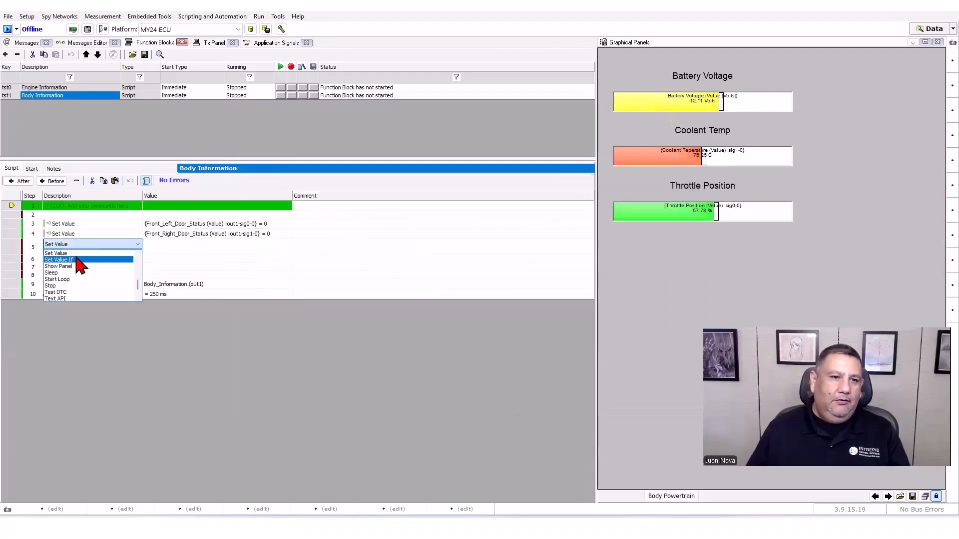
{"action": "left_click", "coordinate": [79, 257]}
{"action": "left_click", "coordinate": [178, 244]}
{"action": "left_click", "coordinate": [397, 220]}
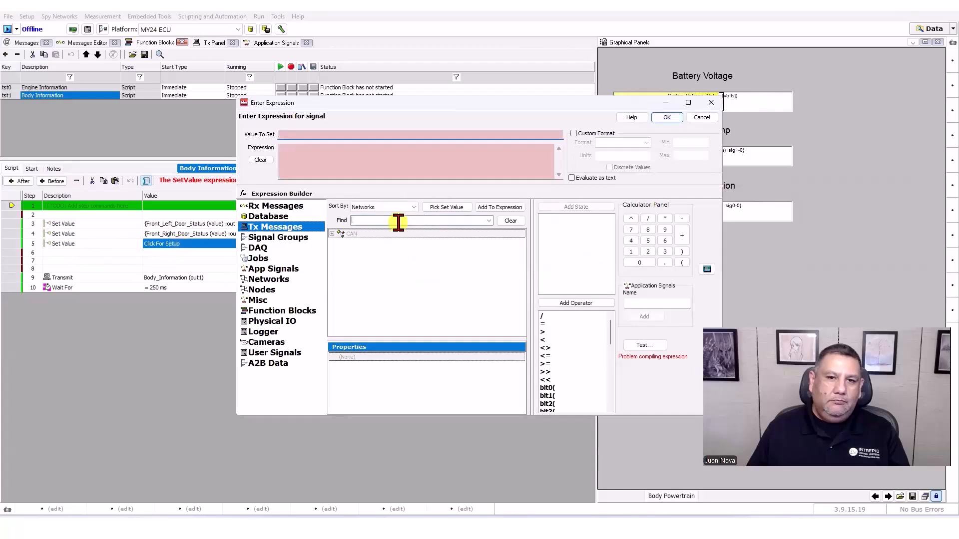
{"action": "type", "text": "d"}
{"action": "left_click", "coordinate": [404, 294]}
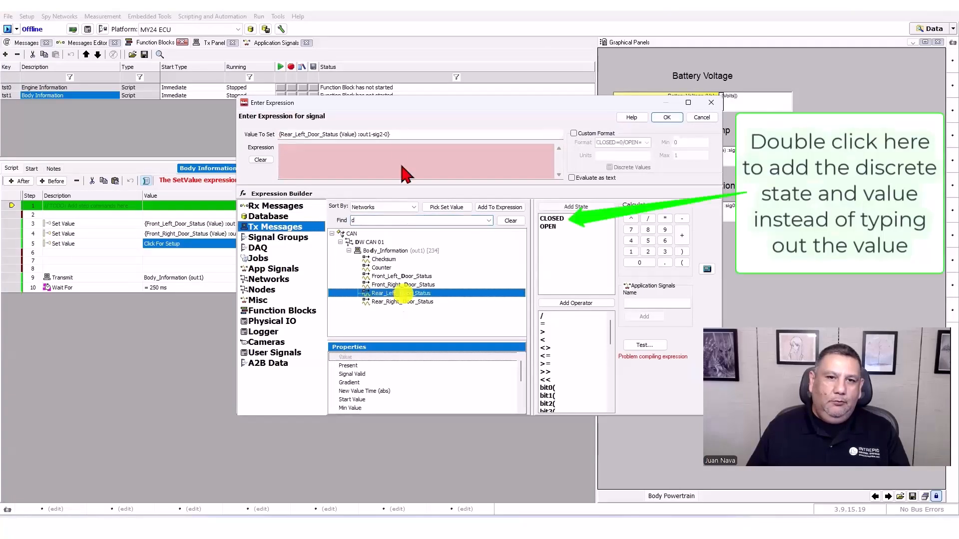
{"action": "left_click", "coordinate": [398, 146]}
{"action": "type", "text": "0"}
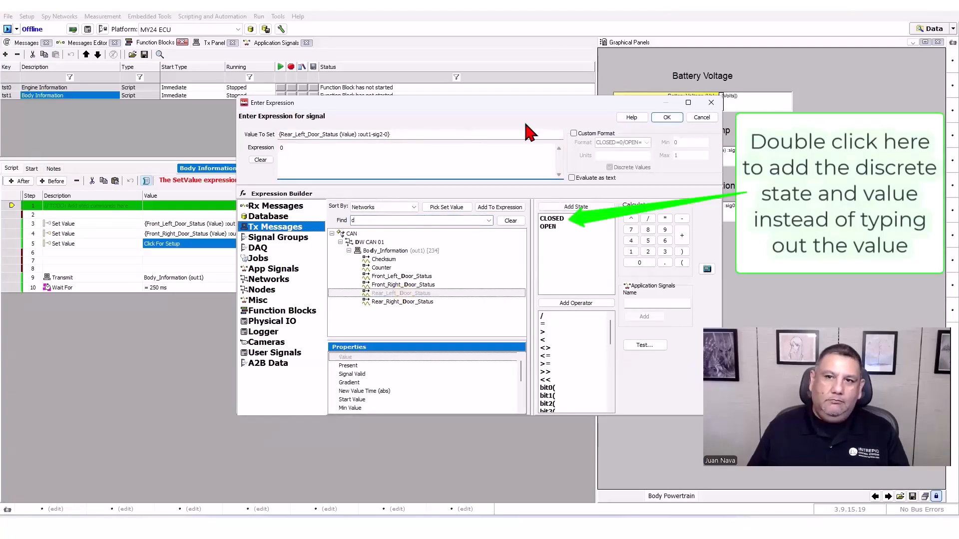
{"action": "left_click", "coordinate": [667, 117]}
Add a Set Value command at step 6 that sets the transmit signal Rear_Right_Door_Status to 0.
{"action": "left_click", "coordinate": [79, 255]}
{"action": "left_click", "coordinate": [83, 265]}
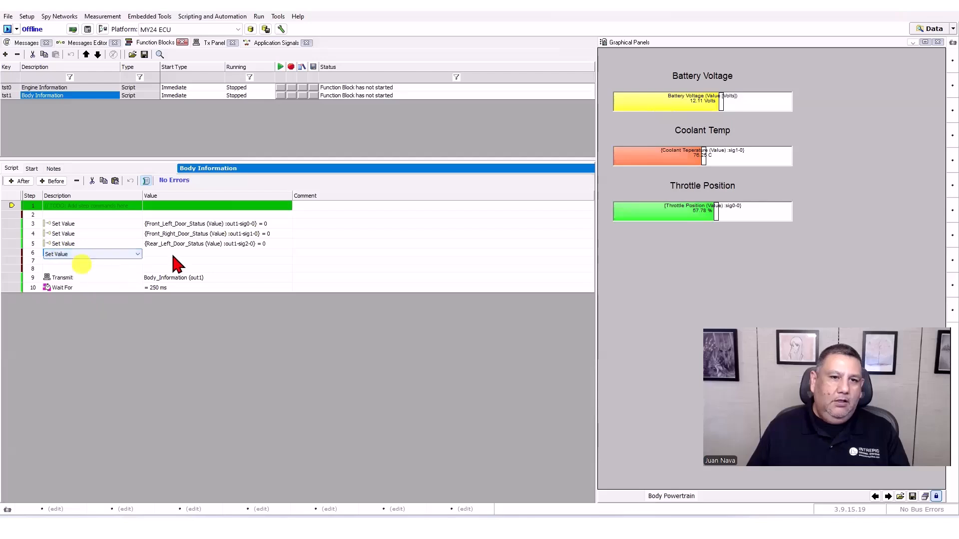
{"action": "left_click", "coordinate": [172, 254]}
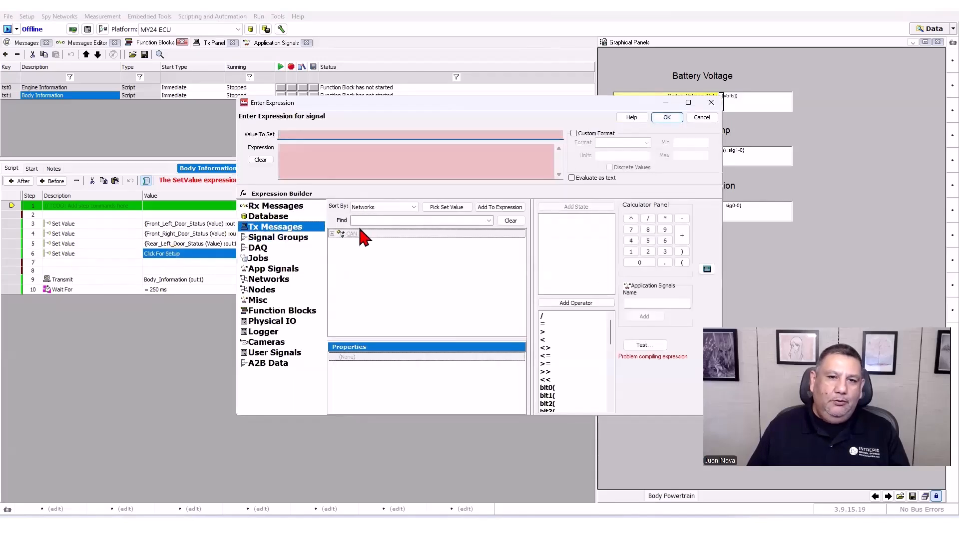
{"action": "left_click", "coordinate": [364, 220]}
{"action": "type", "text": "d"}
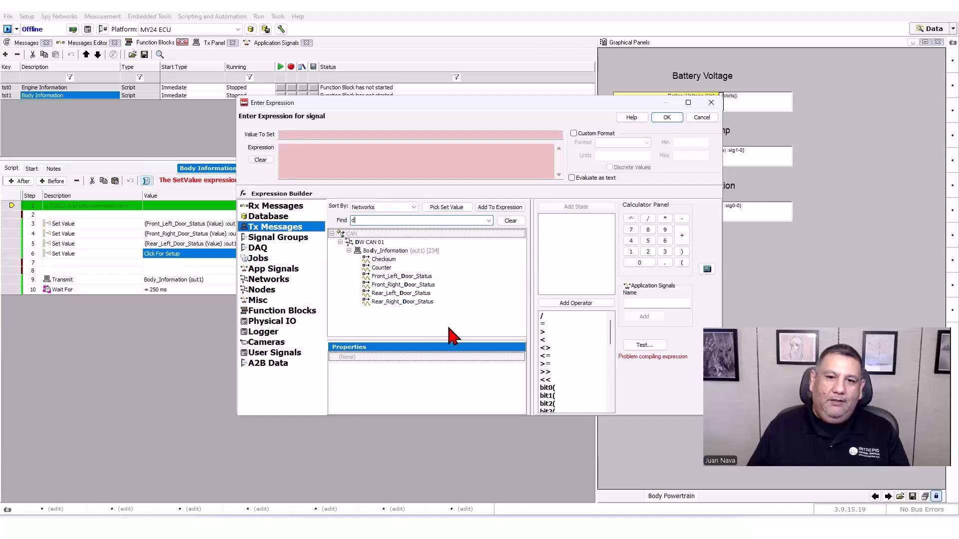
{"action": "double_click", "coordinate": [402, 300]}
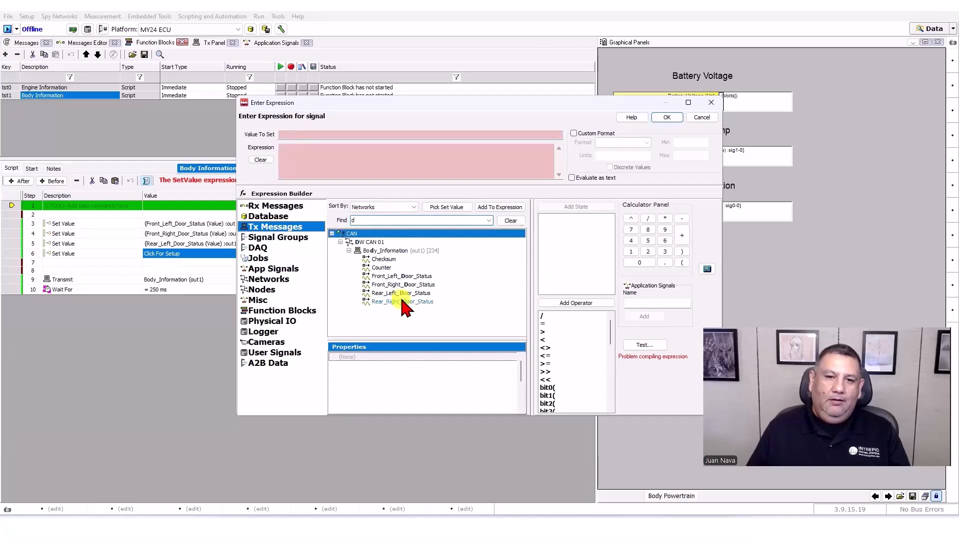
{"action": "left_click", "coordinate": [372, 172]}
{"action": "type", "text": "0"}
{"action": "left_click", "coordinate": [666, 116]}
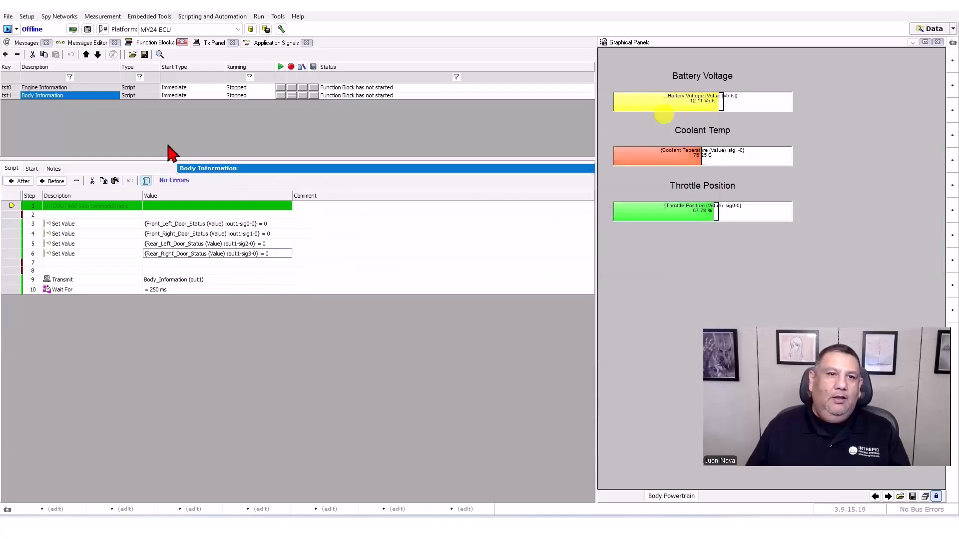
Add a new application signal and name it FL Door Status.
{"action": "left_click", "coordinate": [272, 40]}
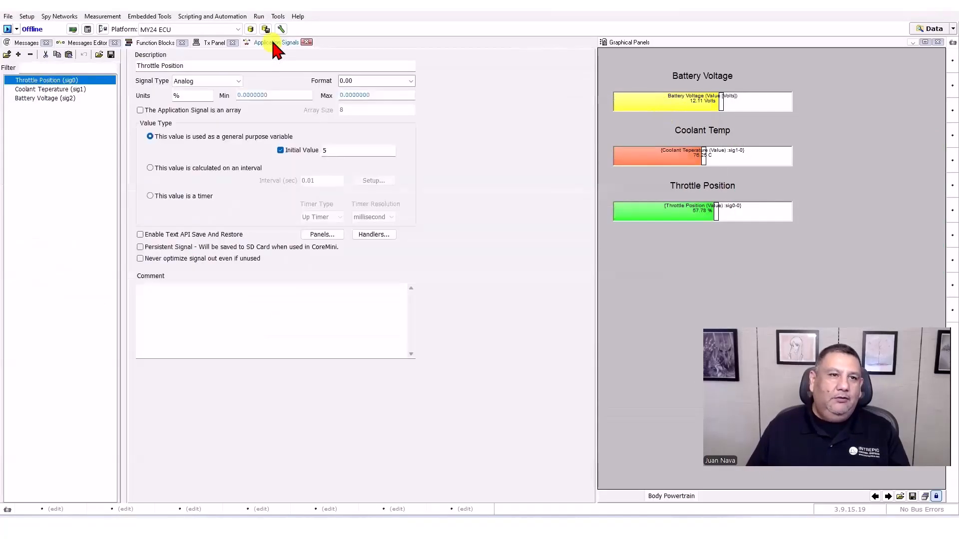
{"action": "left_click", "coordinate": [19, 54]}
{"action": "left_click", "coordinate": [188, 65]}
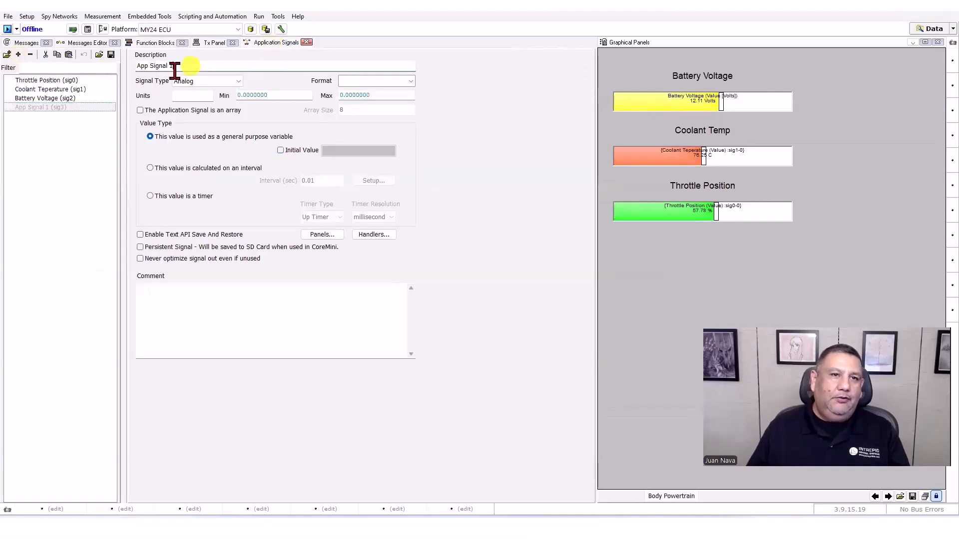
{"action": "type", "text": "F"}
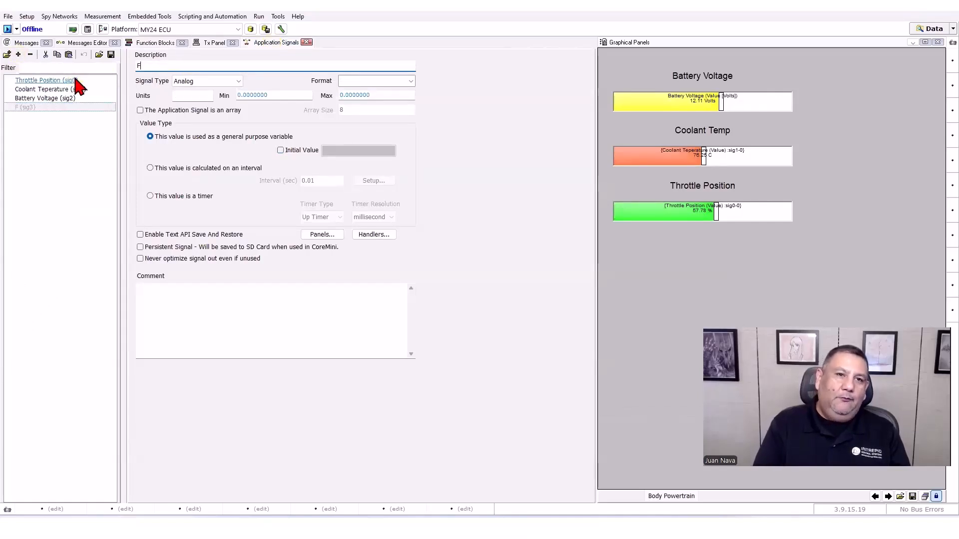
{"action": "type", "text": "L Door Status"}
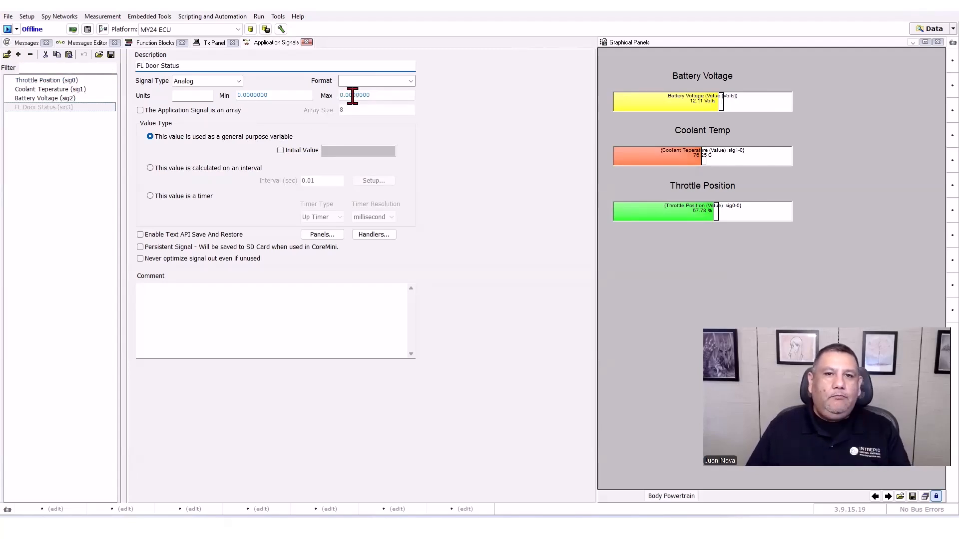
Make the FL Door Status signal Digital with the Open/Closed format and an initial value of 0.
{"action": "left_click", "coordinate": [411, 82]}
{"action": "left_click", "coordinate": [210, 80]}
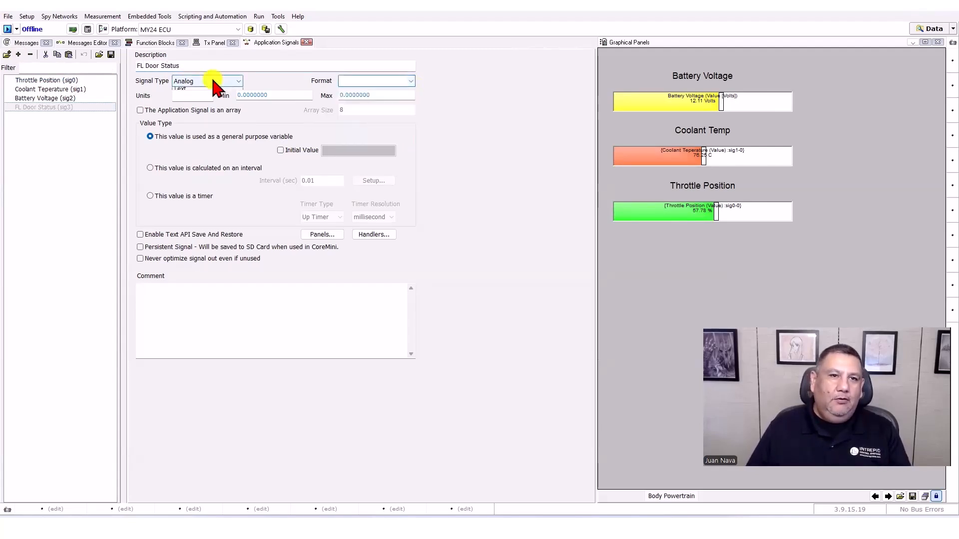
{"action": "left_click", "coordinate": [211, 80]}
{"action": "left_click", "coordinate": [205, 99]}
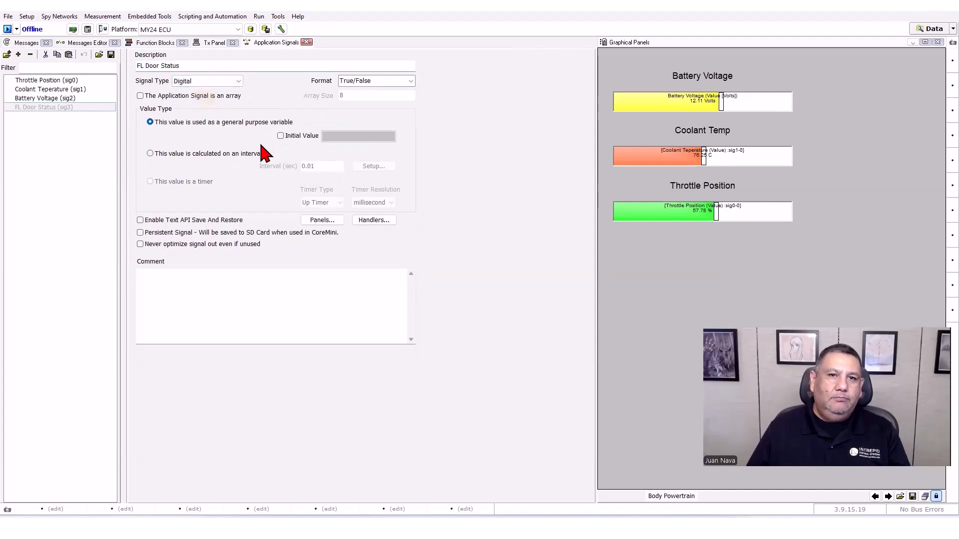
{"action": "left_click", "coordinate": [414, 80]}
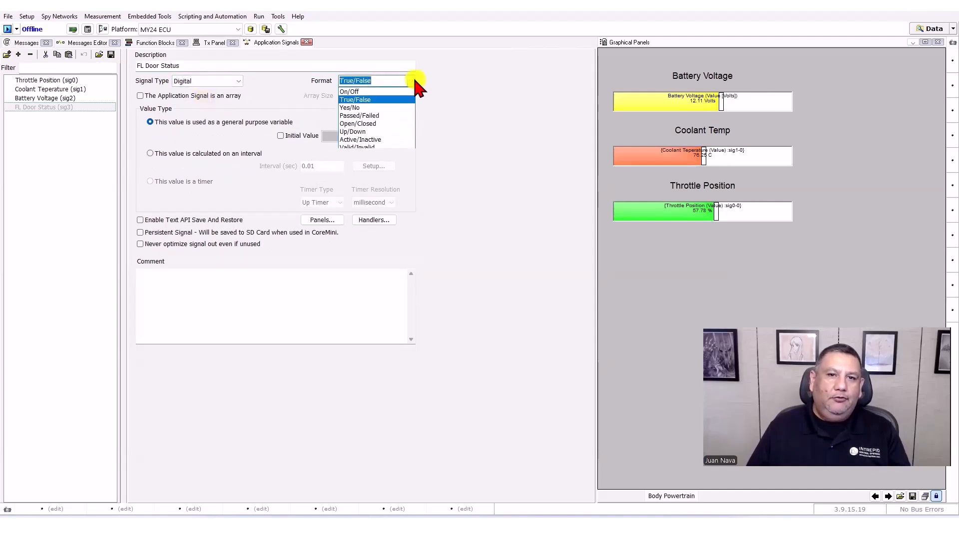
{"action": "left_click", "coordinate": [389, 123]}
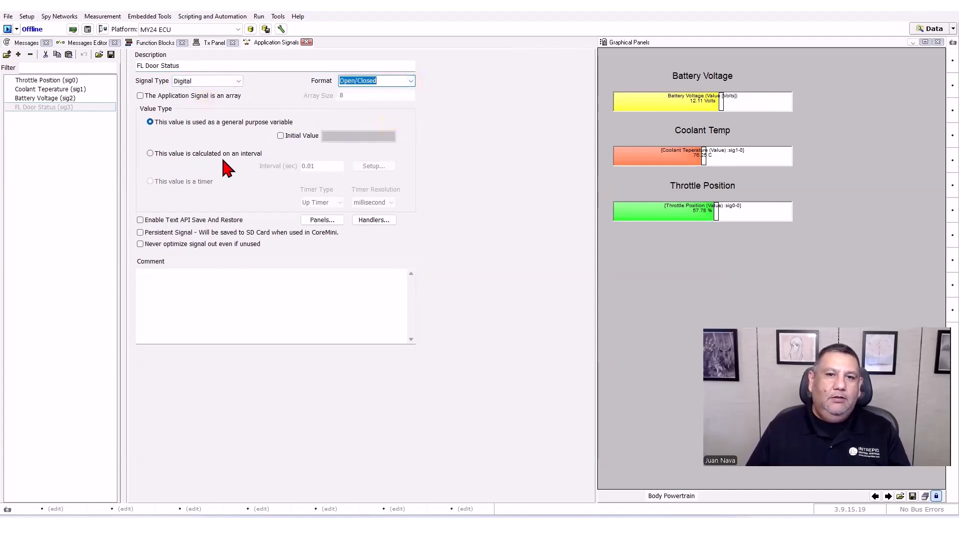
{"action": "left_click", "coordinate": [281, 136]}
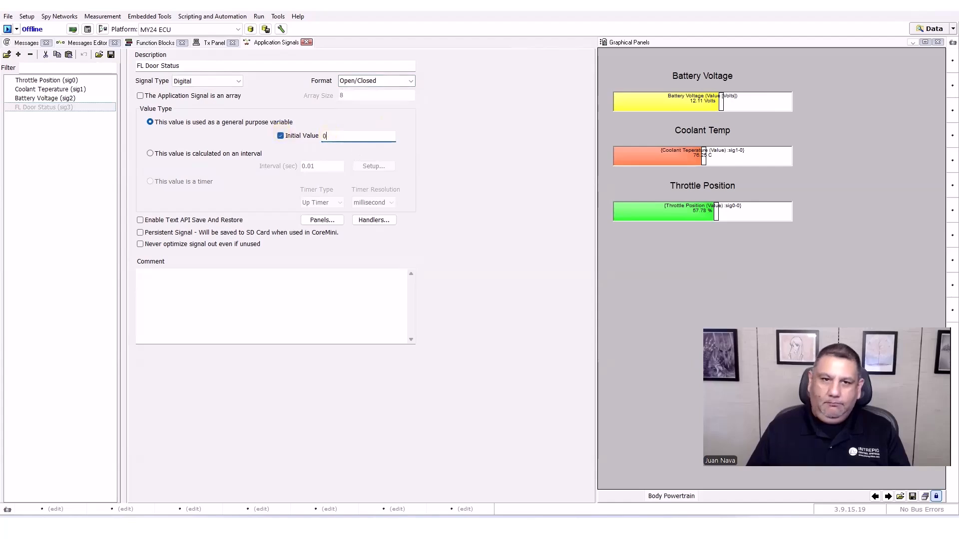
{"action": "left_click", "coordinate": [50, 89]}
Duplicate the FL Door Status application signal three times.
{"action": "left_click", "coordinate": [45, 107]}
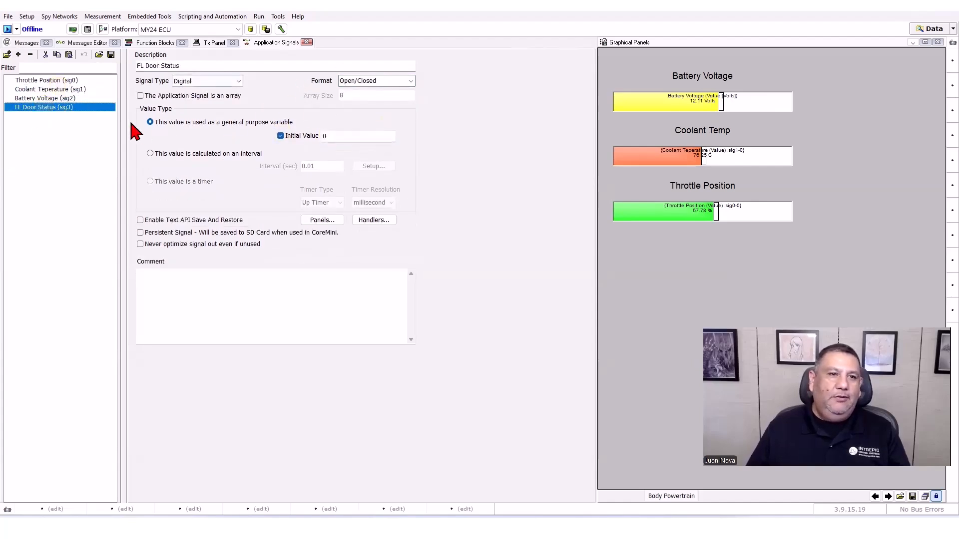
{"action": "left_click", "coordinate": [70, 55]}
{"action": "left_click", "coordinate": [70, 55]}
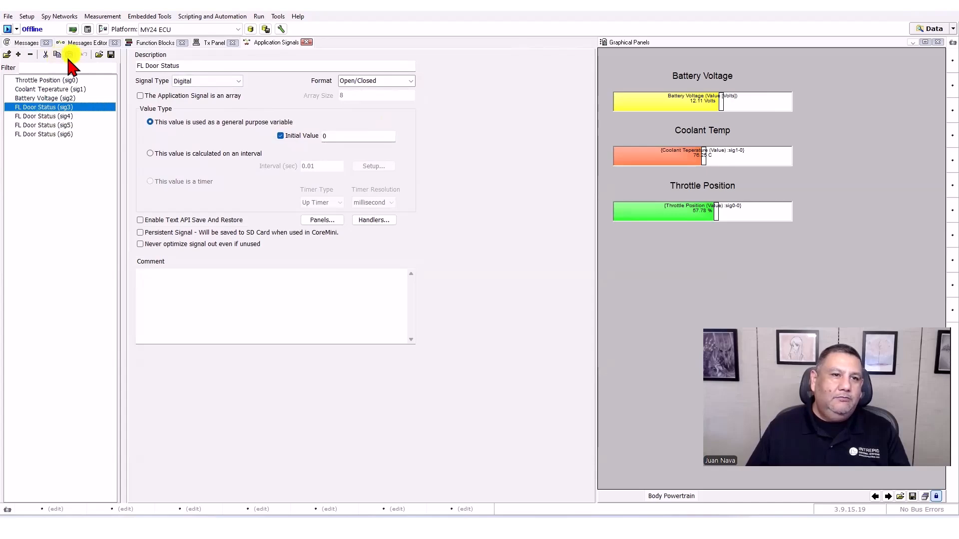
Rename the three copied application signals FR Door Status, RL Door Status and RR Door Status.
{"action": "left_click", "coordinate": [40, 115]}
{"action": "left_click", "coordinate": [143, 65]}
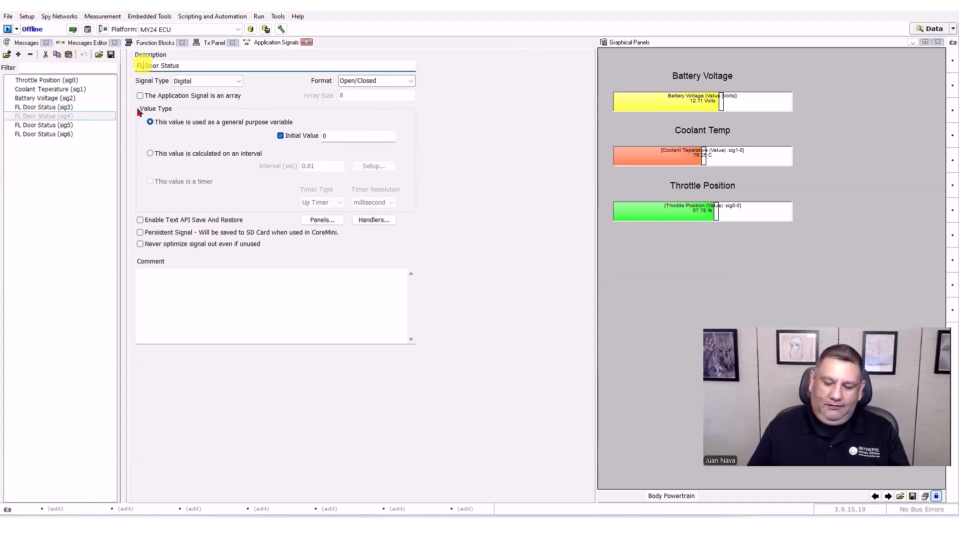
{"action": "type", "text": "R"}
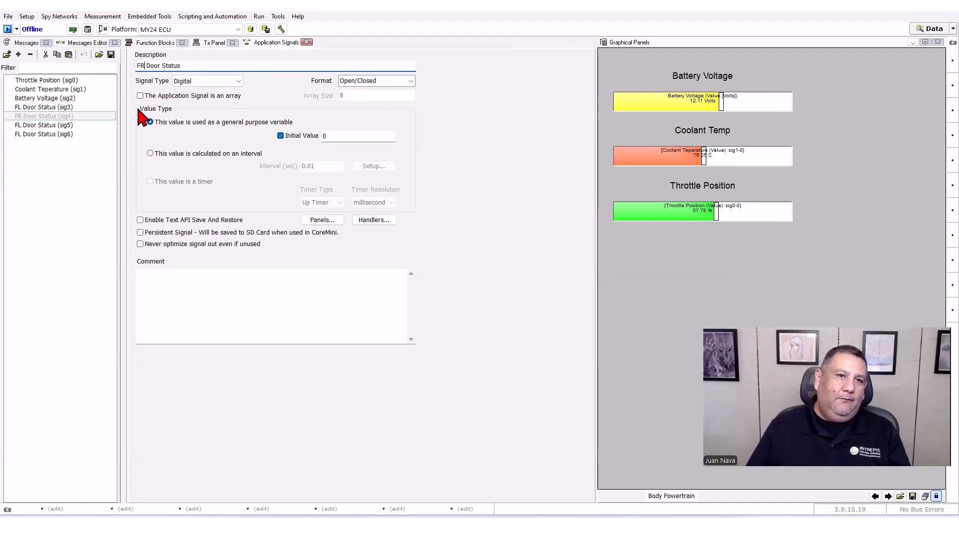
{"action": "left_click", "coordinate": [33, 126]}
{"action": "left_click", "coordinate": [141, 66]}
{"action": "type", "text": "R"}
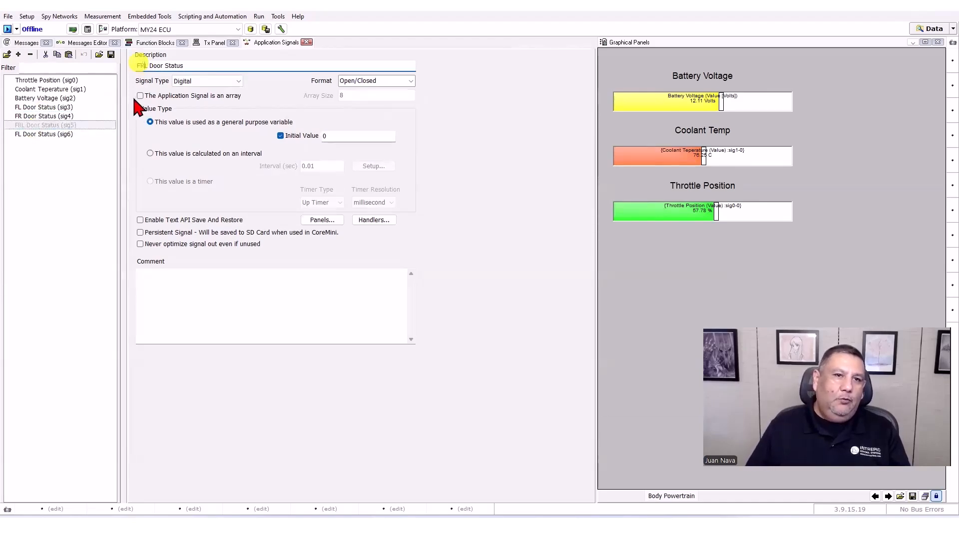
{"action": "left_click", "coordinate": [53, 134]}
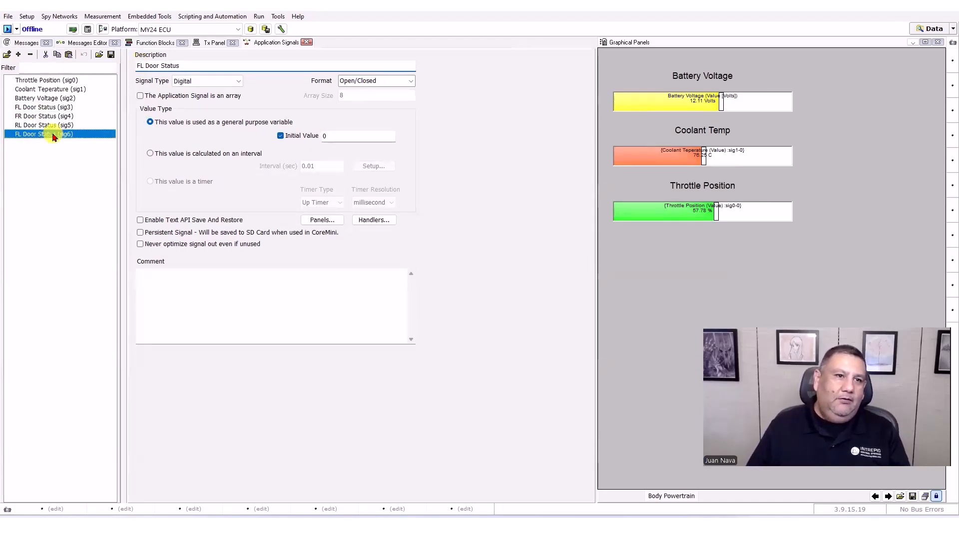
{"action": "double_click", "coordinate": [139, 65]}
{"action": "type", "text": "RR"}
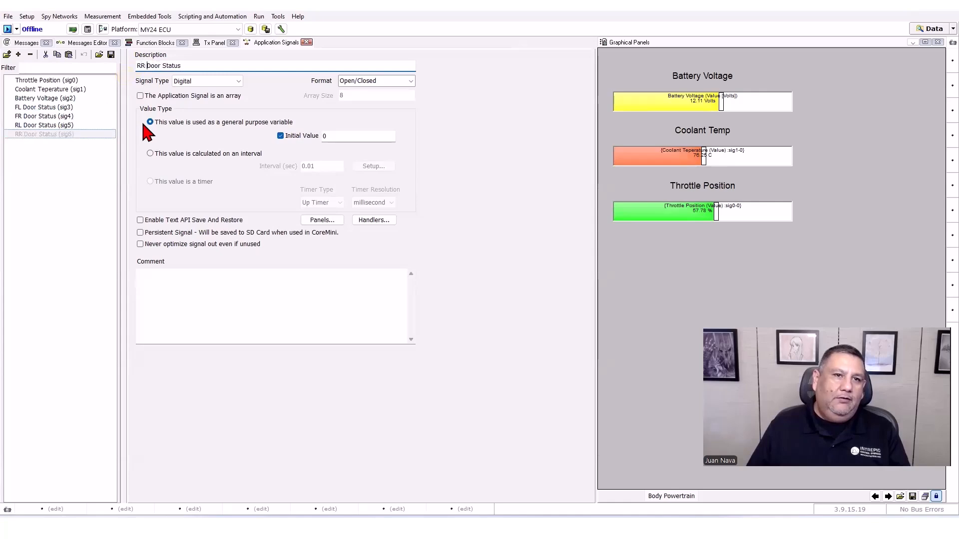
{"action": "left_click", "coordinate": [56, 226]}
In step 3 of the Body Information script, set Front_Left_Door_Status to the FL Door Status application signal instead of a constant.
{"action": "left_click", "coordinate": [150, 42]}
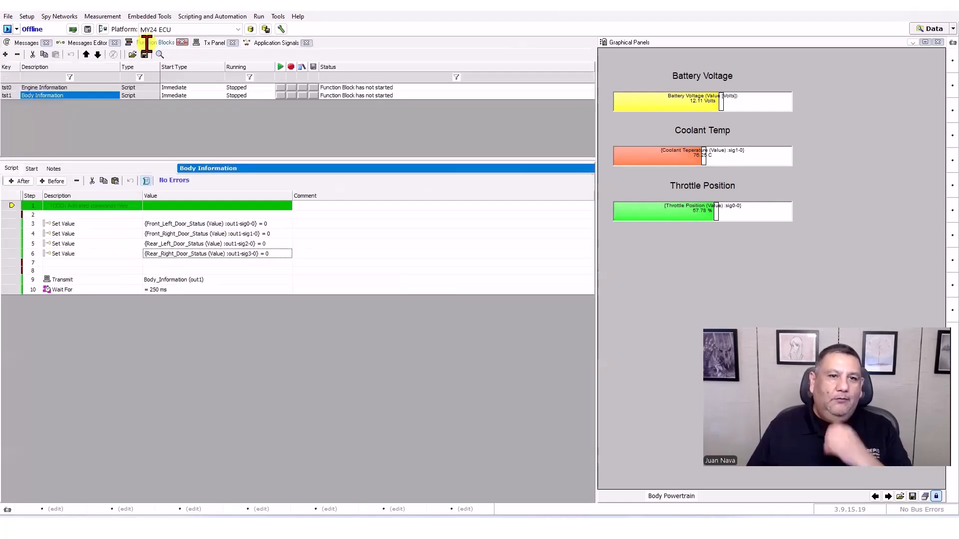
{"action": "double_click", "coordinate": [197, 224]}
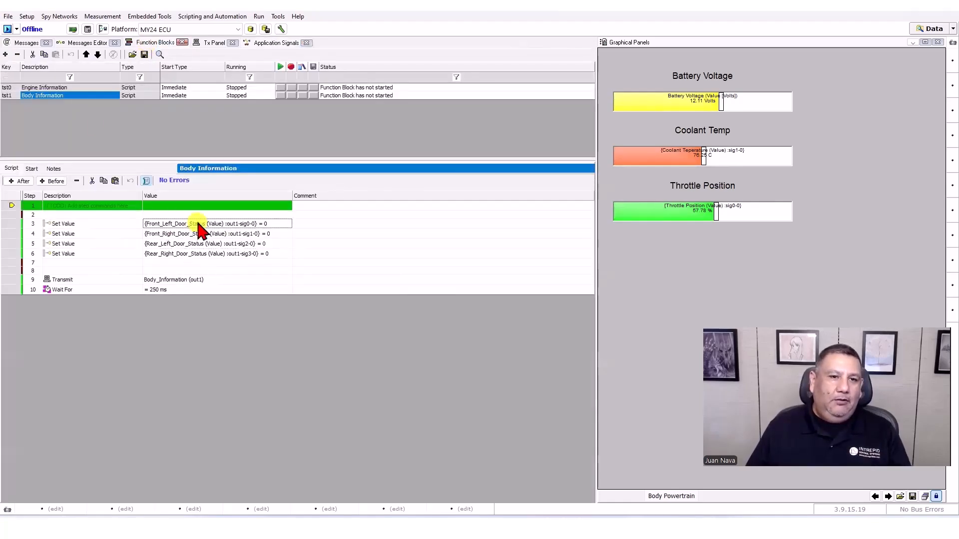
{"action": "left_click", "coordinate": [278, 265]}
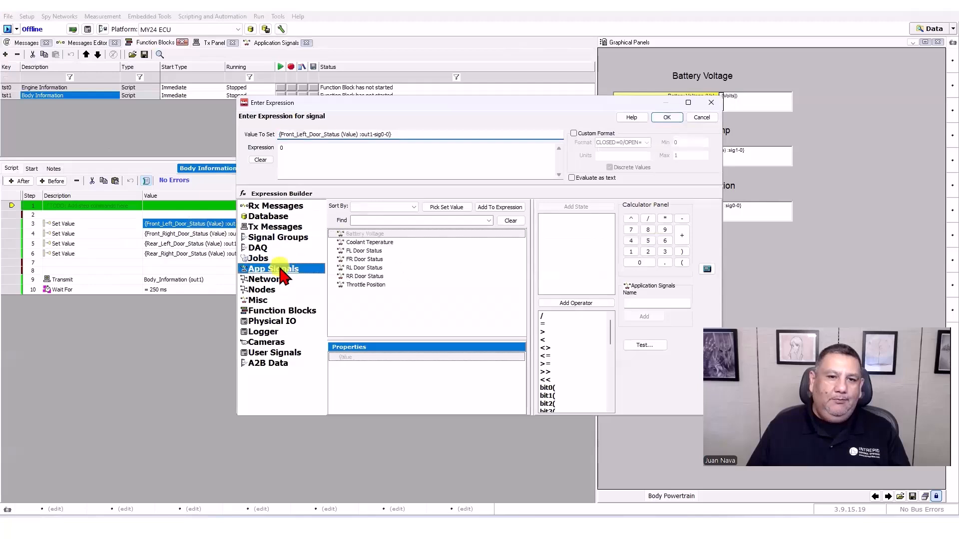
{"action": "left_click", "coordinate": [313, 172]}
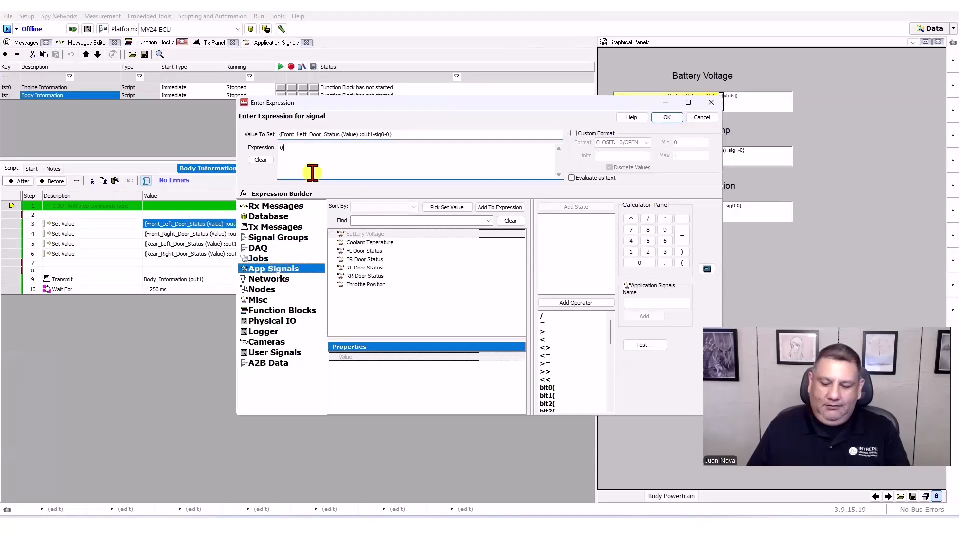
{"action": "key", "text": "BackSpace"}
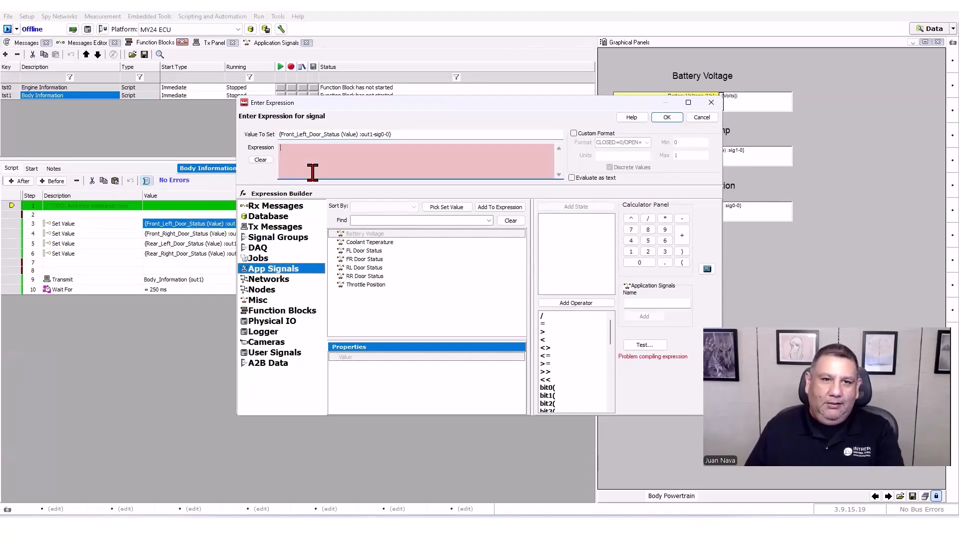
{"action": "left_click", "coordinate": [357, 250]}
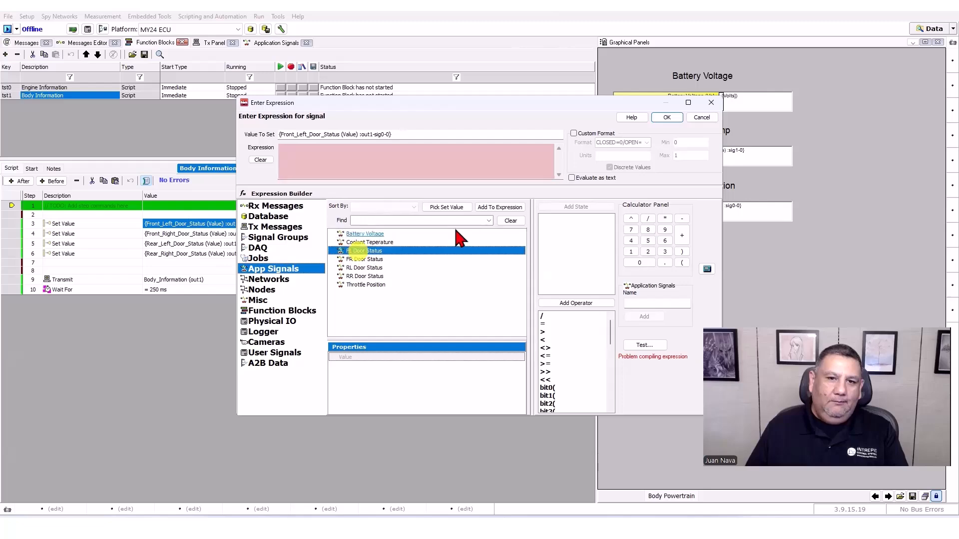
{"action": "left_click", "coordinate": [496, 210]}
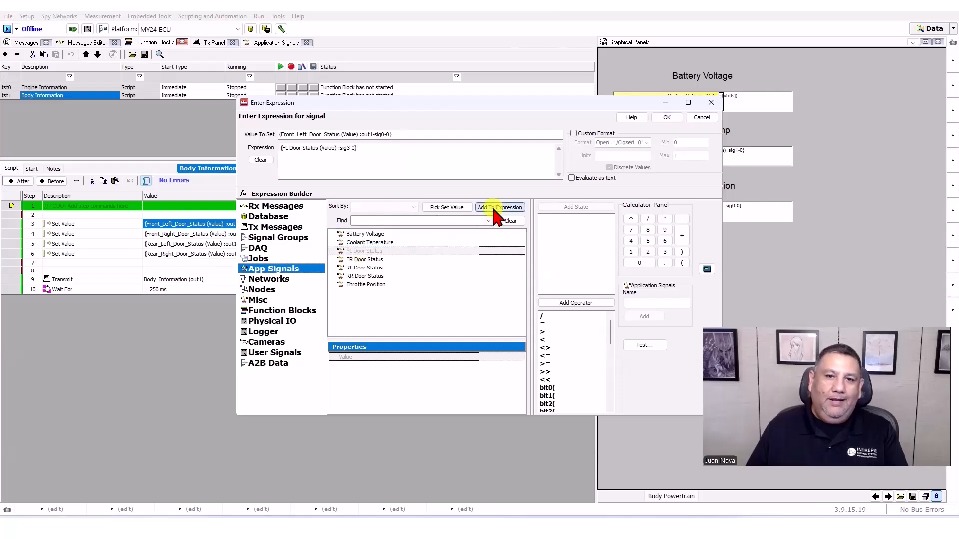
{"action": "left_click", "coordinate": [666, 117]}
In step 4 of the Body Information script, set Front_Right_Door_Status to the FR Door Status application signal instead of a constant.
{"action": "double_click", "coordinate": [188, 240]}
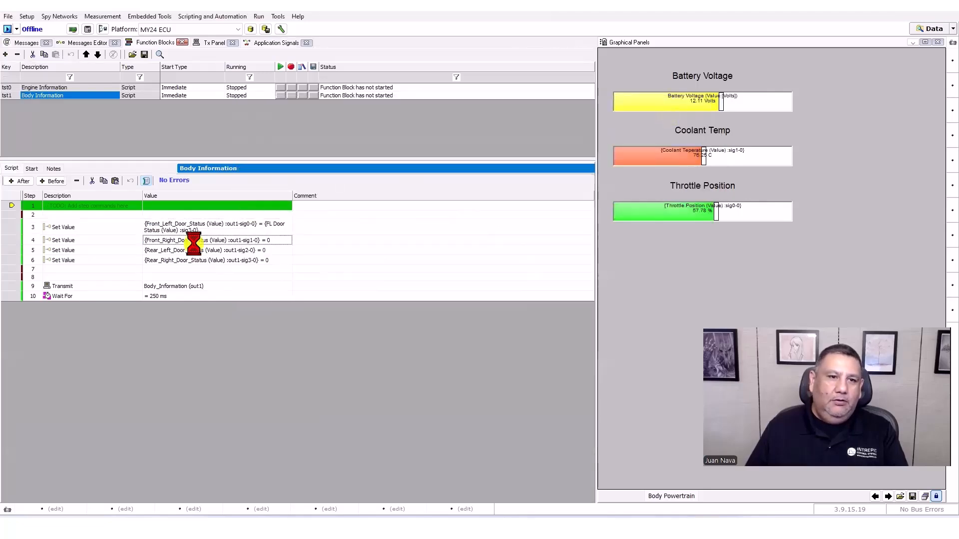
{"action": "left_click", "coordinate": [323, 173]}
{"action": "key", "text": "BackSpace"}
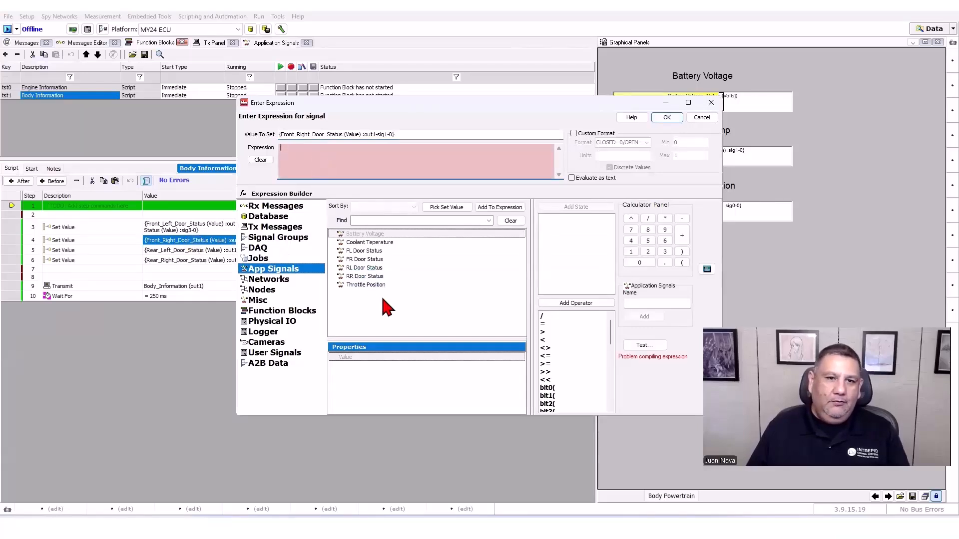
{"action": "left_click", "coordinate": [364, 260]}
{"action": "left_click", "coordinate": [500, 208]}
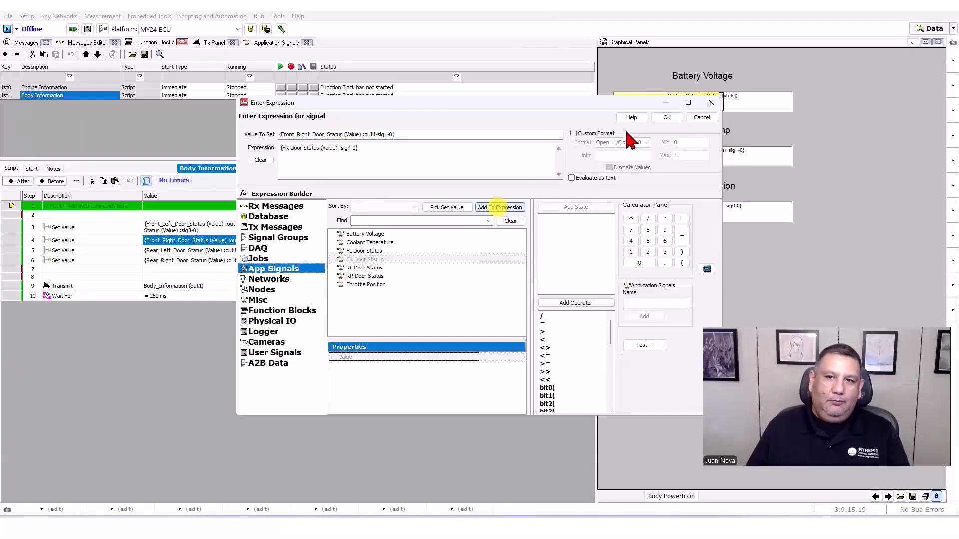
{"action": "left_click", "coordinate": [660, 117]}
In step 5 of the script, replace the constant for Rear_Left_Door_Status with the RL Door Status application signal.
{"action": "left_click", "coordinate": [170, 257]}
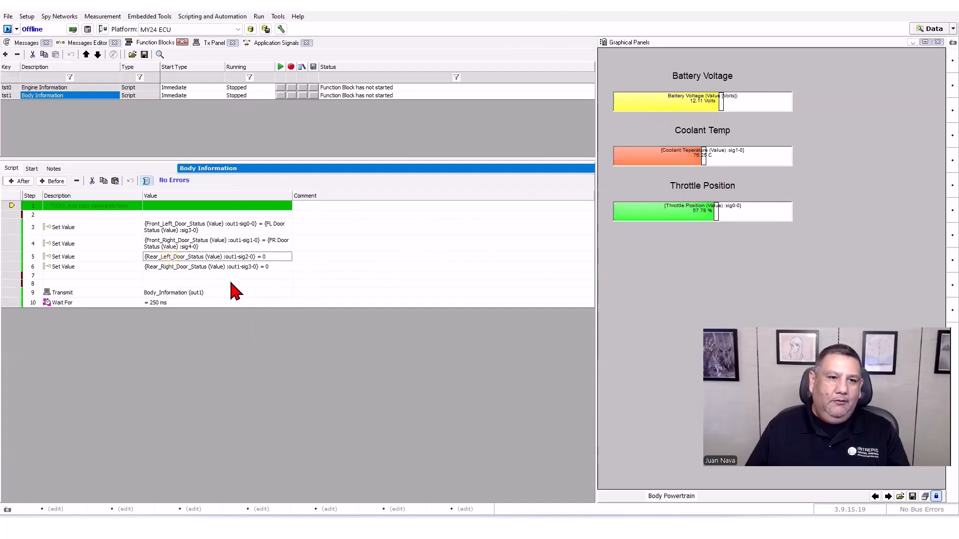
{"action": "double_click", "coordinate": [215, 258]}
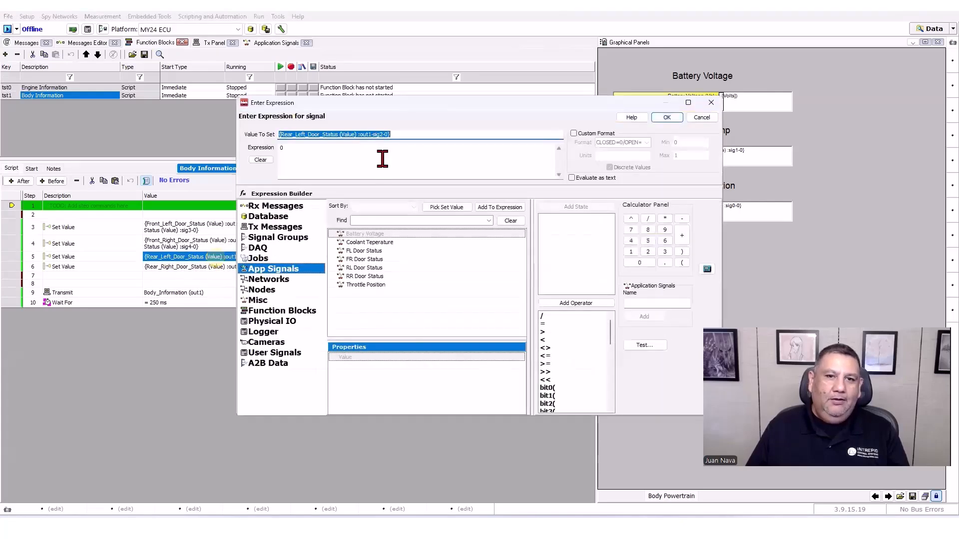
{"action": "left_click", "coordinate": [363, 269]}
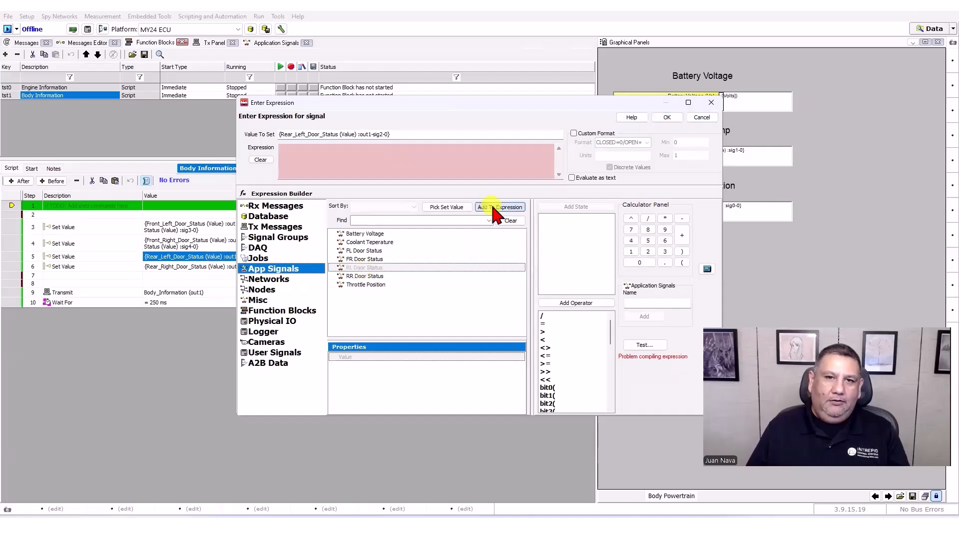
{"action": "left_click", "coordinate": [491, 206]}
{"action": "left_click", "coordinate": [658, 119]}
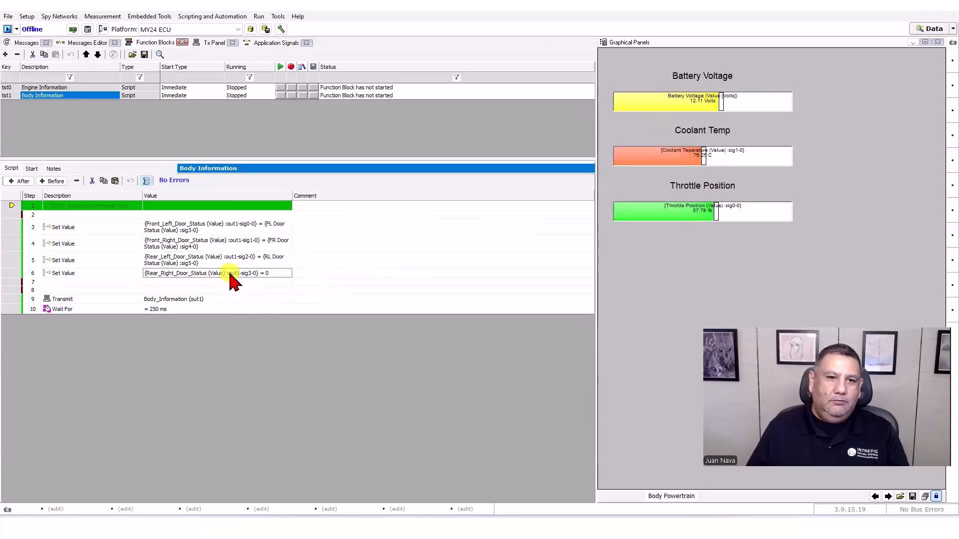
In step 6 of the script, replace the constant for Rear_Right_Door_Status with the RR Door Status application signal.
{"action": "double_click", "coordinate": [228, 272]}
{"action": "key", "text": "BackSpace"}
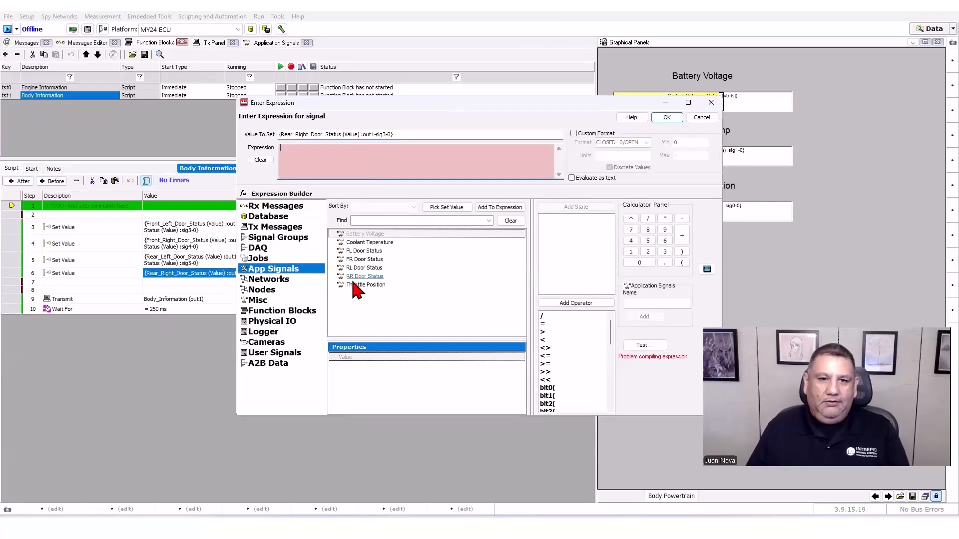
{"action": "left_click", "coordinate": [362, 270]}
{"action": "left_click", "coordinate": [375, 276]}
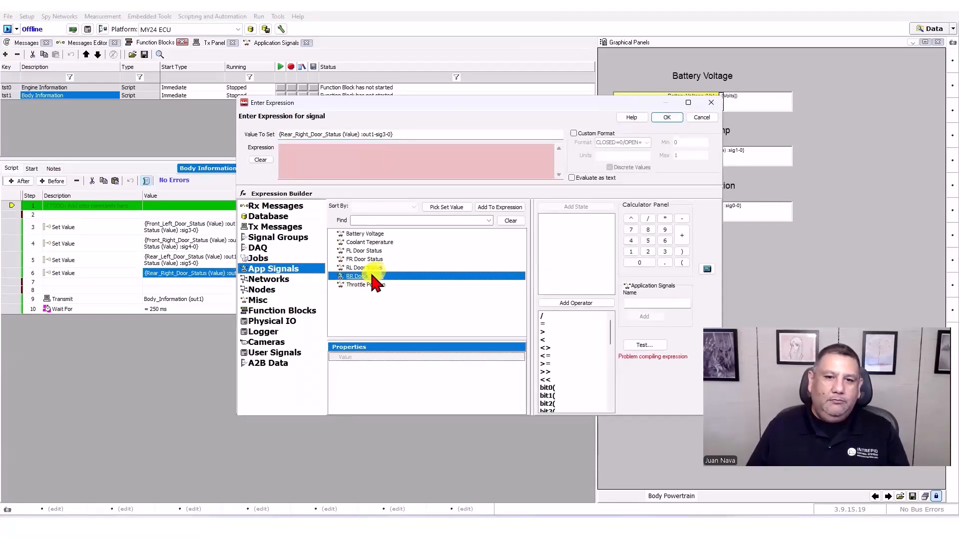
{"action": "left_click", "coordinate": [500, 207]}
{"action": "left_click", "coordinate": [667, 118]}
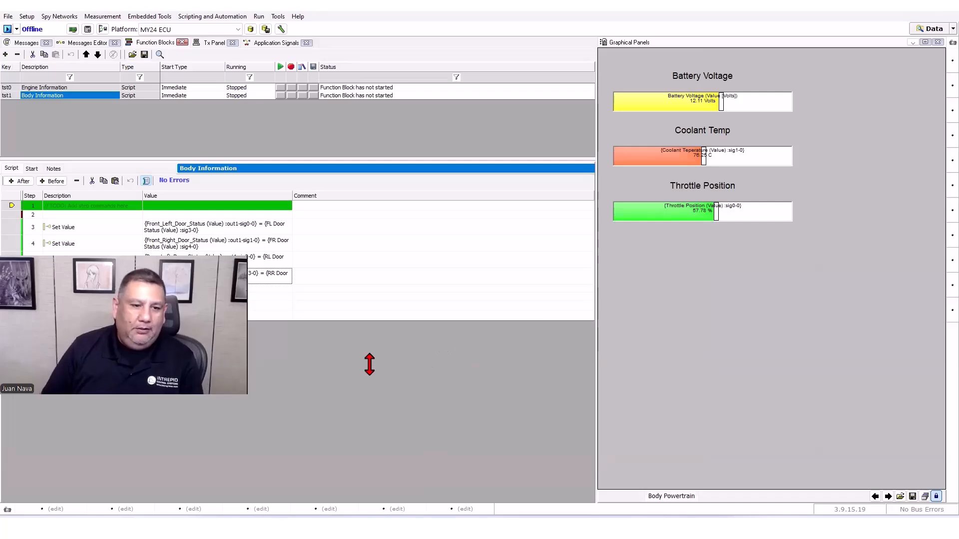
Switch to PowerPoint, create a blank presentation, add a Blank layout slide and delete the original title slide.
{"action": "right_click", "coordinate": [119, 525]}
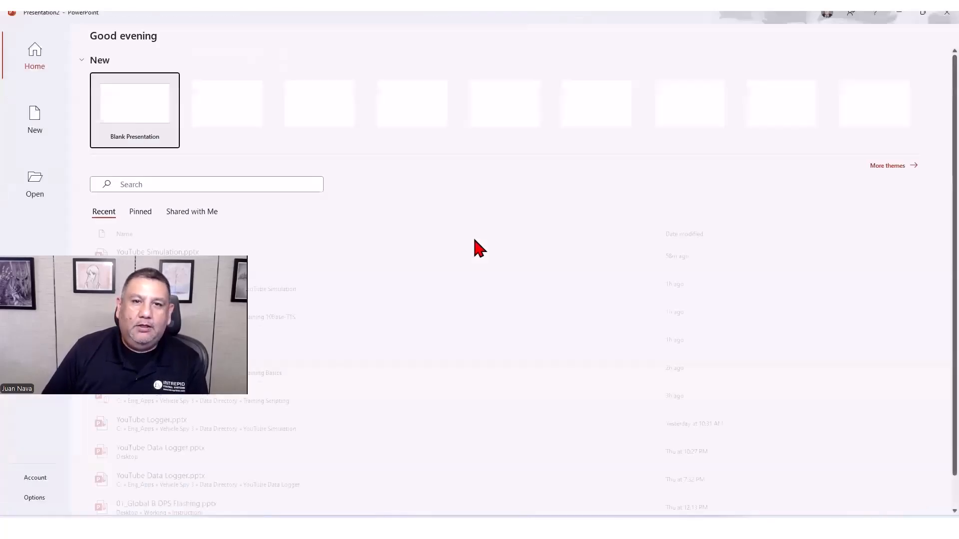
{"action": "left_click", "coordinate": [134, 127]}
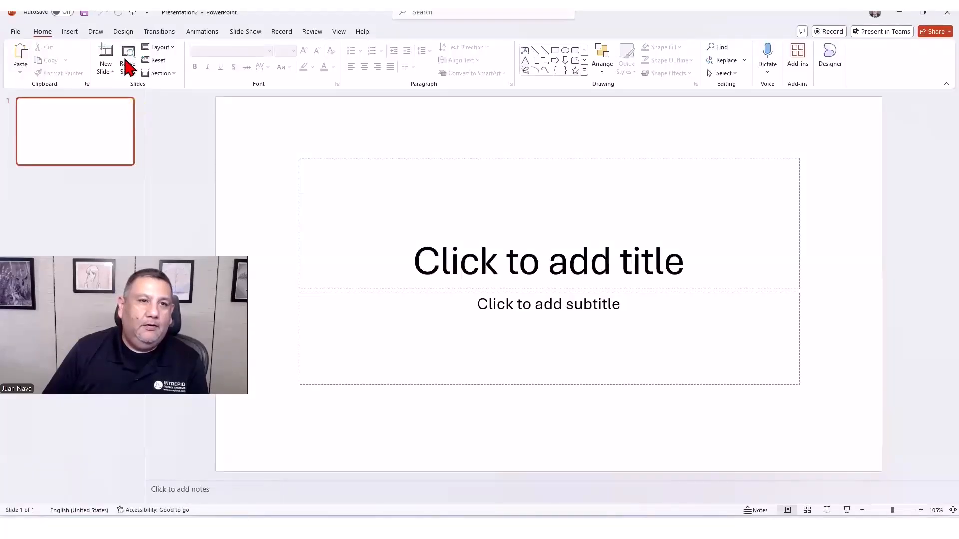
{"action": "left_click", "coordinate": [69, 31]}
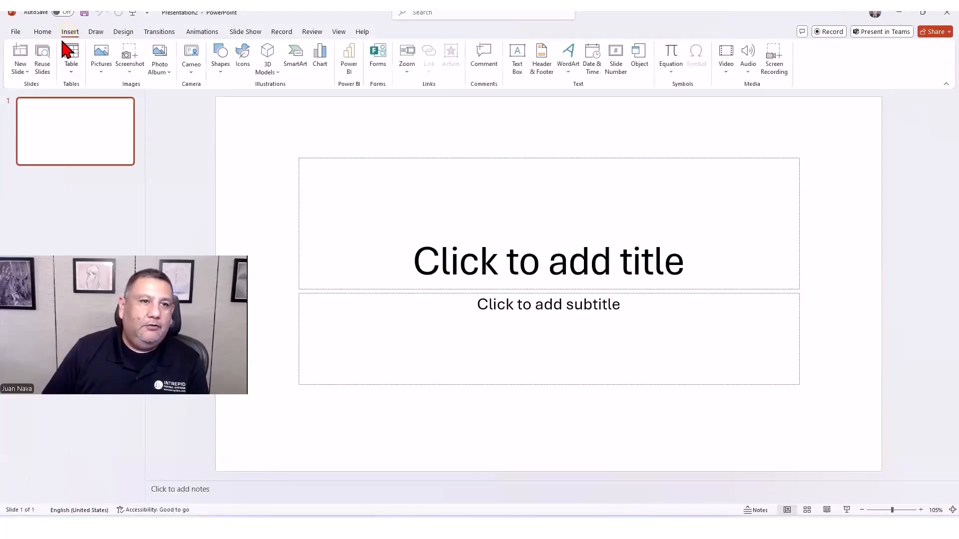
{"action": "left_click", "coordinate": [43, 31]}
{"action": "left_click", "coordinate": [107, 71]}
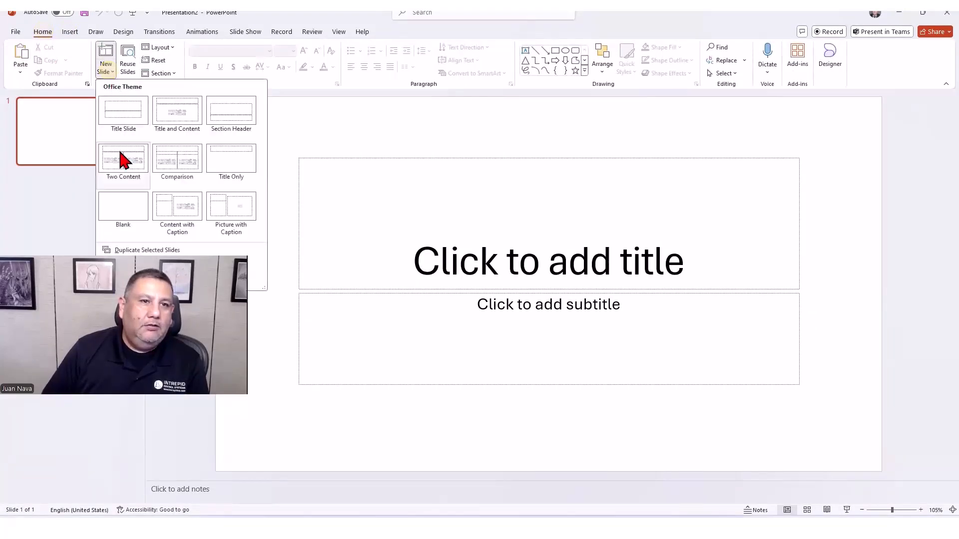
{"action": "left_click", "coordinate": [129, 208]}
{"action": "left_click", "coordinate": [79, 145]}
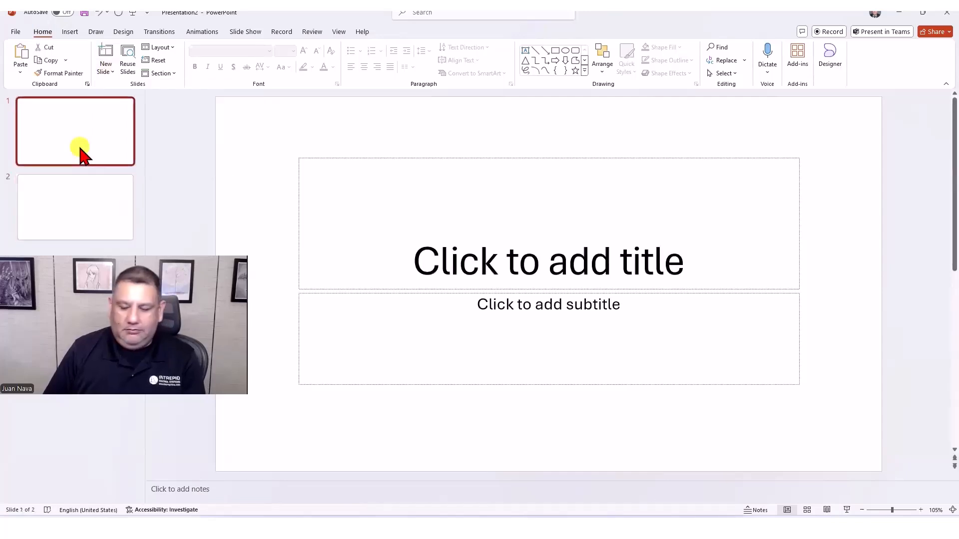
{"action": "key", "text": "Delete"}
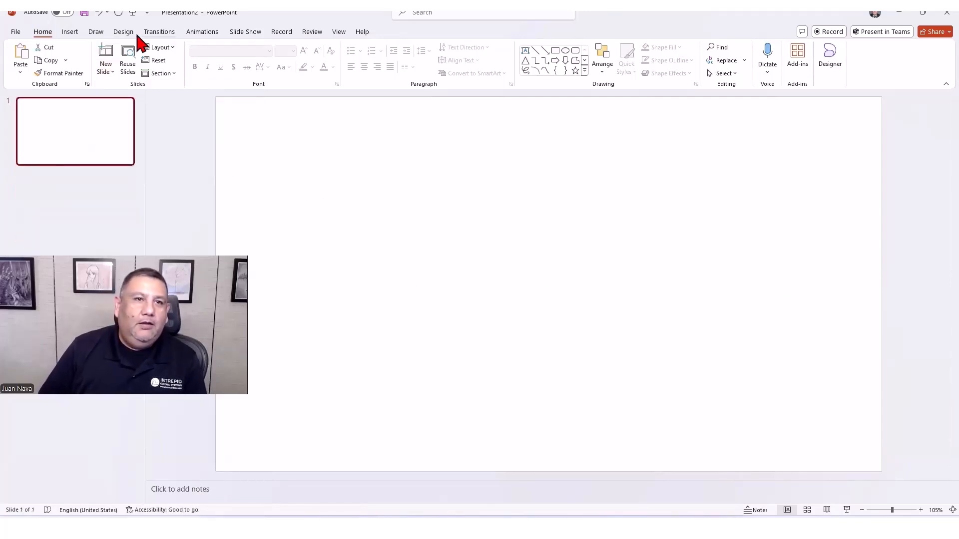
Insert a rectangle about 2.3 inches high and 2.21 inches wide near the centre of the slide.
{"action": "left_click", "coordinate": [104, 32]}
{"action": "left_click", "coordinate": [117, 31]}
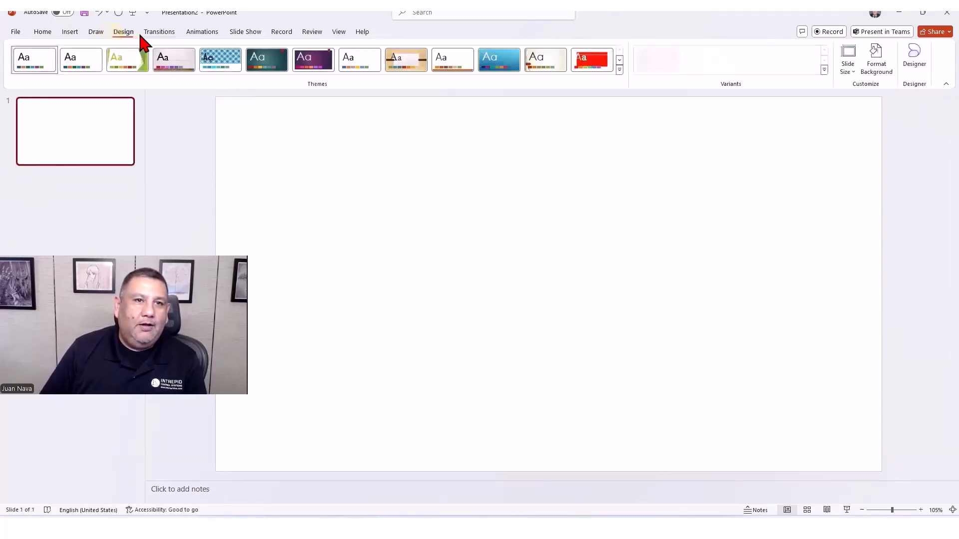
{"action": "left_click", "coordinate": [70, 32]}
{"action": "left_click", "coordinate": [186, 74]}
{"action": "left_click", "coordinate": [242, 103]}
{"action": "left_click", "coordinate": [562, 281]}
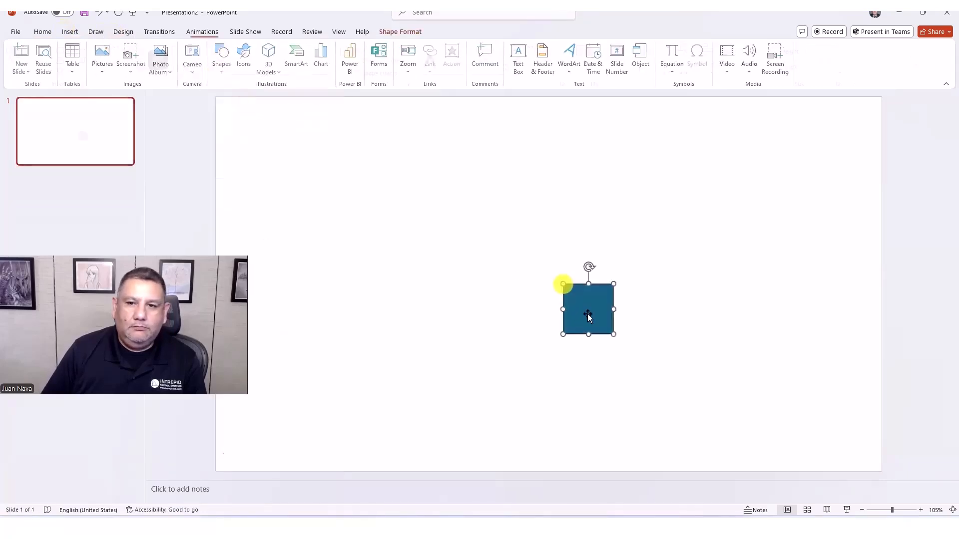
{"action": "left_click_drag", "start_coordinate": [588, 317], "coordinate": [635, 381]}
{"action": "left_click_drag", "start_coordinate": [607, 347], "coordinate": [576, 310]}
Give the rectangle a solid fill in a custom purple colour.
{"action": "right_click", "coordinate": [576, 310]}
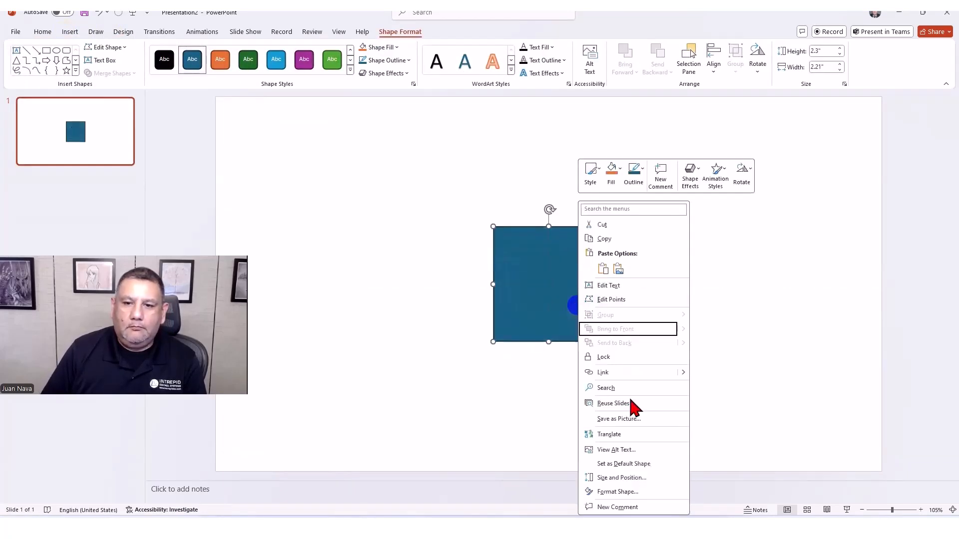
{"action": "left_click", "coordinate": [622, 494]}
{"action": "left_click", "coordinate": [830, 166]}
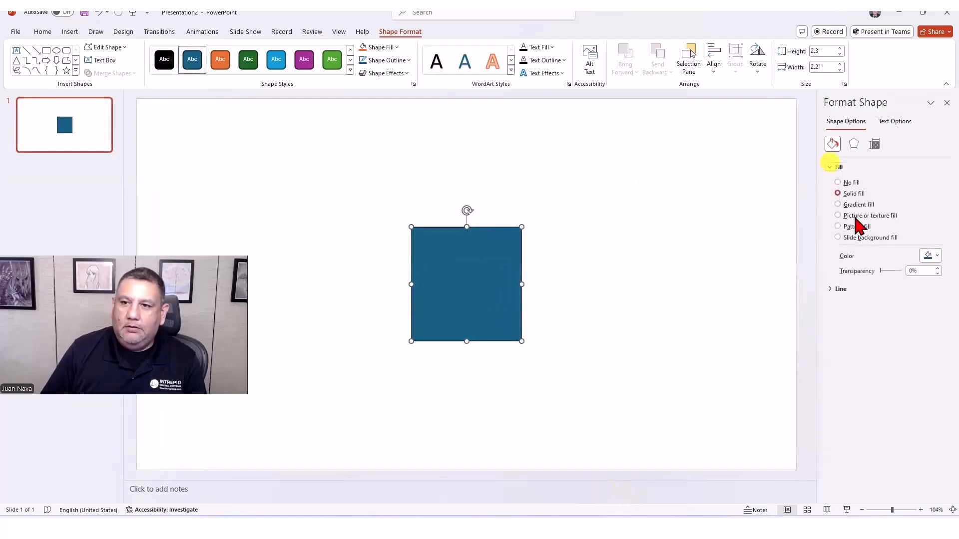
{"action": "left_click", "coordinate": [929, 257]}
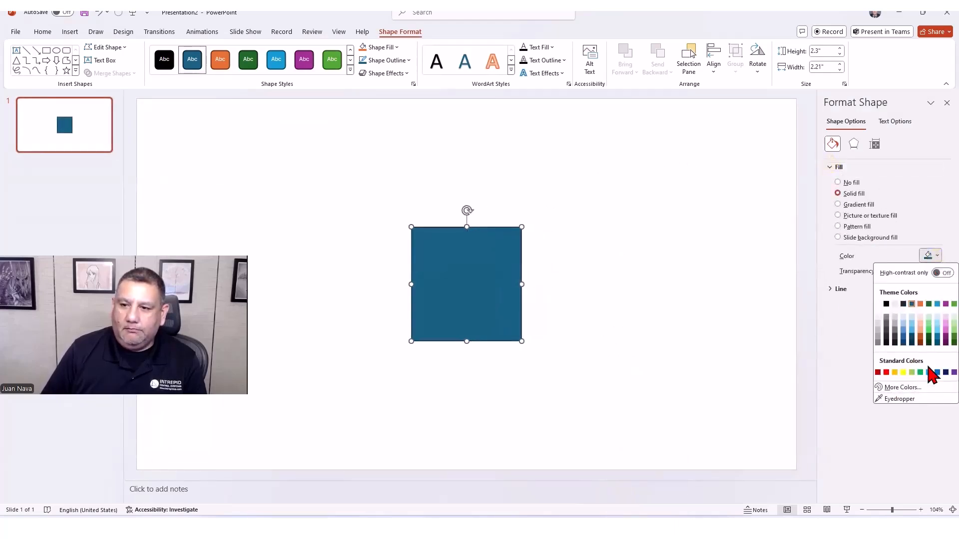
{"action": "left_click", "coordinate": [896, 389]}
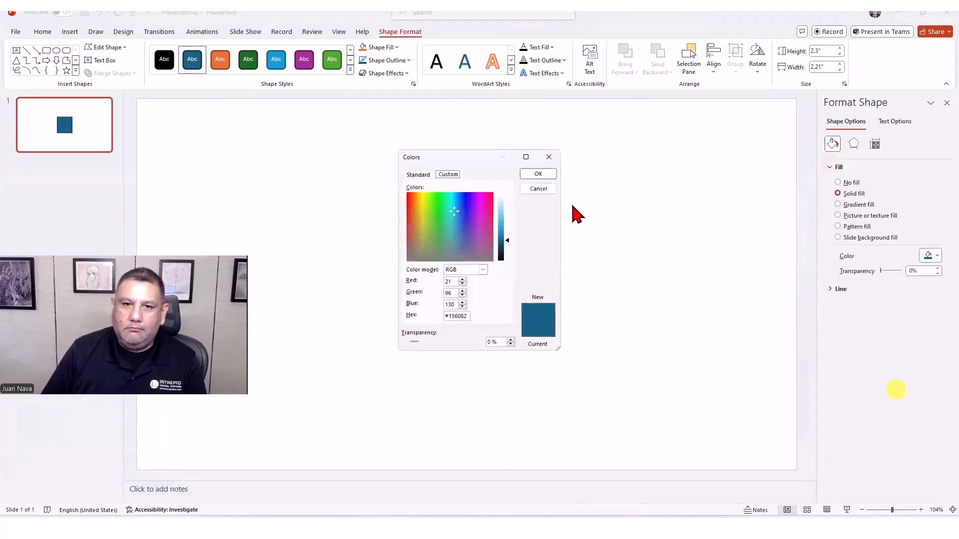
{"action": "left_click", "coordinate": [464, 198]}
{"action": "left_click_drag", "start_coordinate": [464, 198], "coordinate": [480, 198]}
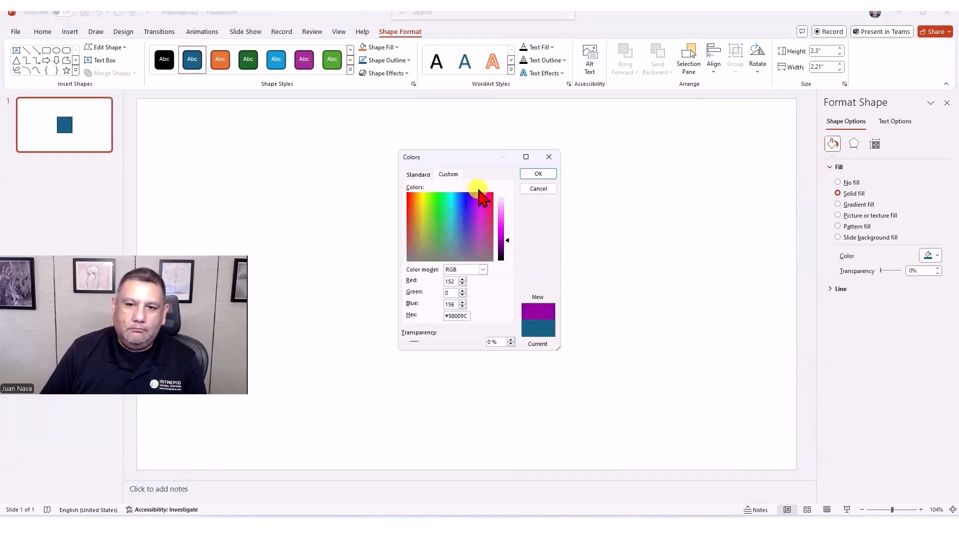
{"action": "left_click", "coordinate": [537, 173]}
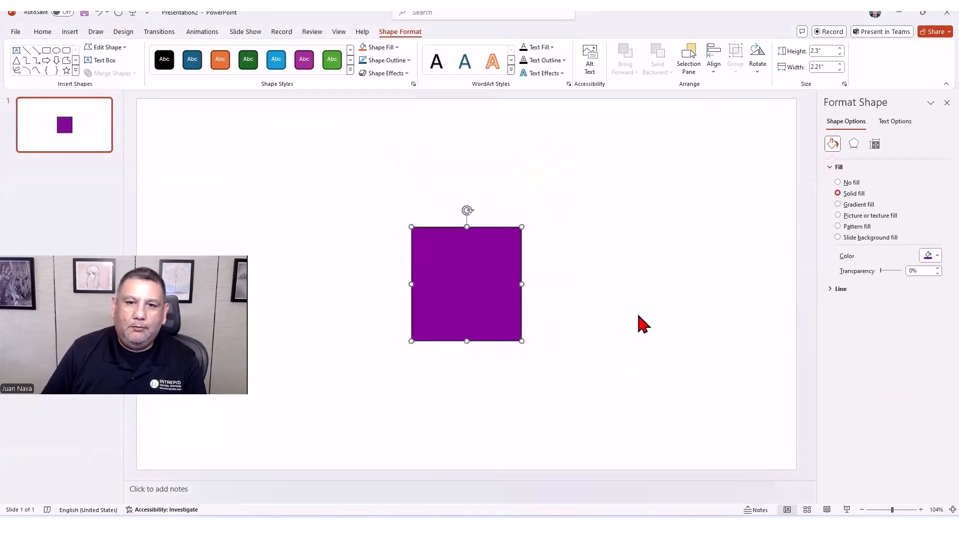
Remove the outline from the purple rectangle by setting its line to No line.
{"action": "right_click", "coordinate": [460, 263]}
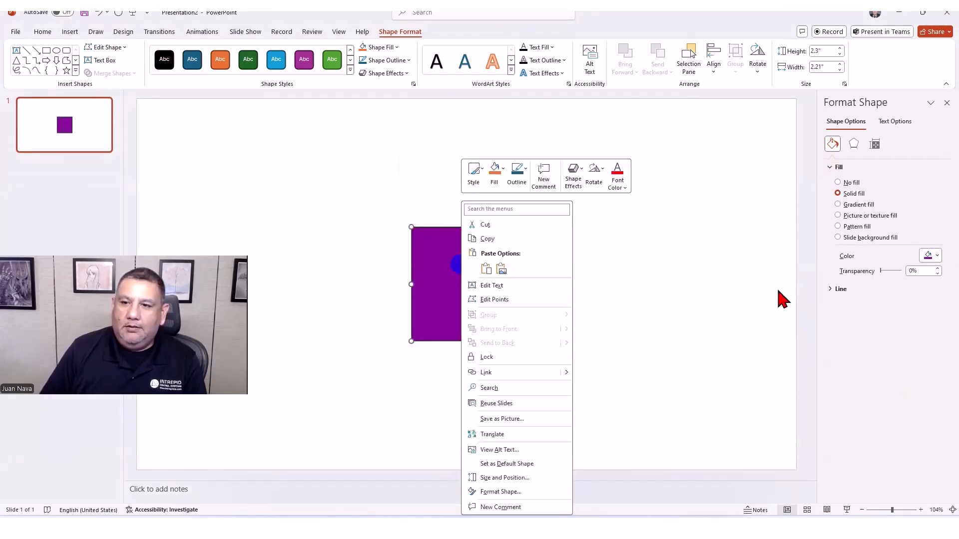
{"action": "left_click", "coordinate": [831, 288]}
{"action": "left_click", "coordinate": [848, 304]}
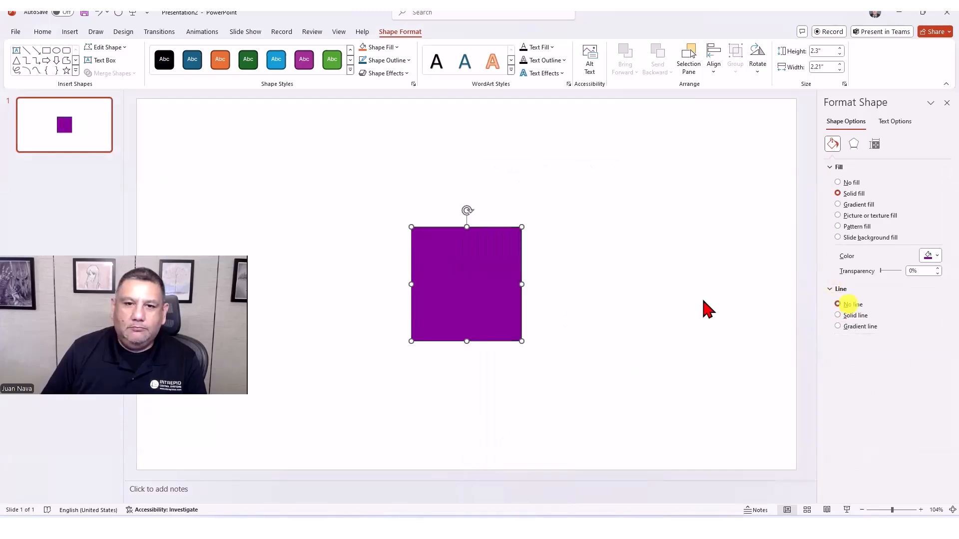
{"action": "left_click", "coordinate": [702, 299]}
{"action": "left_click", "coordinate": [481, 294]}
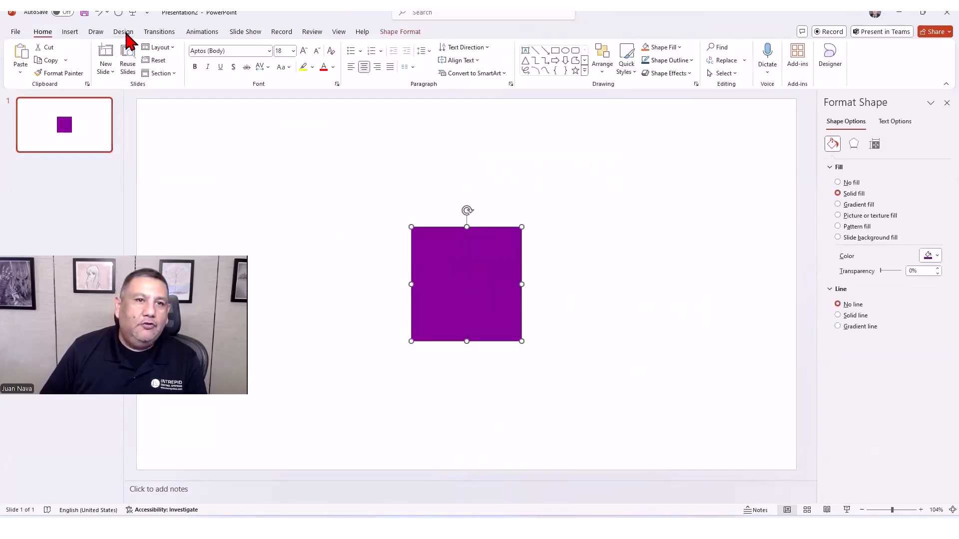
Add a tall rounded rectangle centred on the purple rectangle, and extend the purple rectangle's height to about 2.56 inches.
{"action": "left_click", "coordinate": [95, 31]}
{"action": "left_click", "coordinate": [75, 32]}
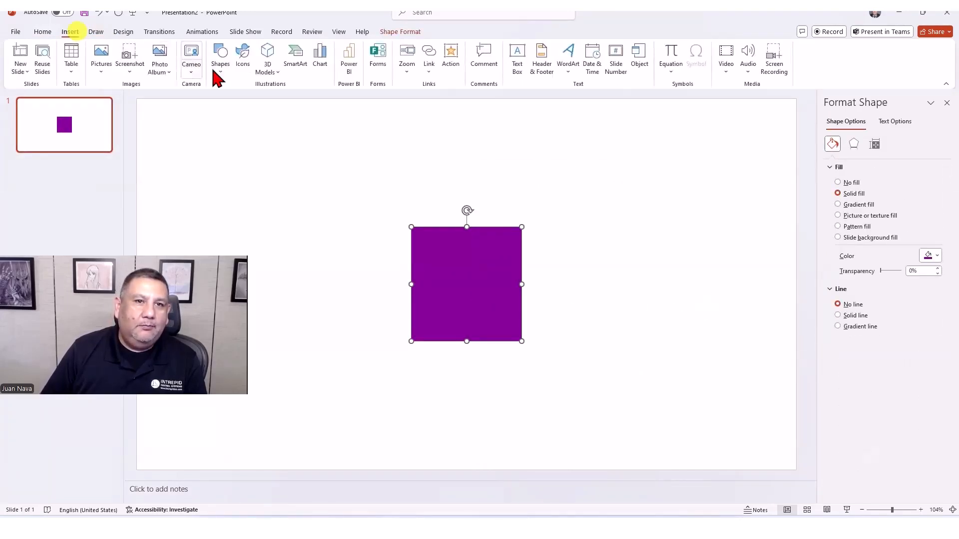
{"action": "left_click", "coordinate": [218, 59]}
{"action": "left_click", "coordinate": [268, 98]}
{"action": "left_click", "coordinate": [384, 272]}
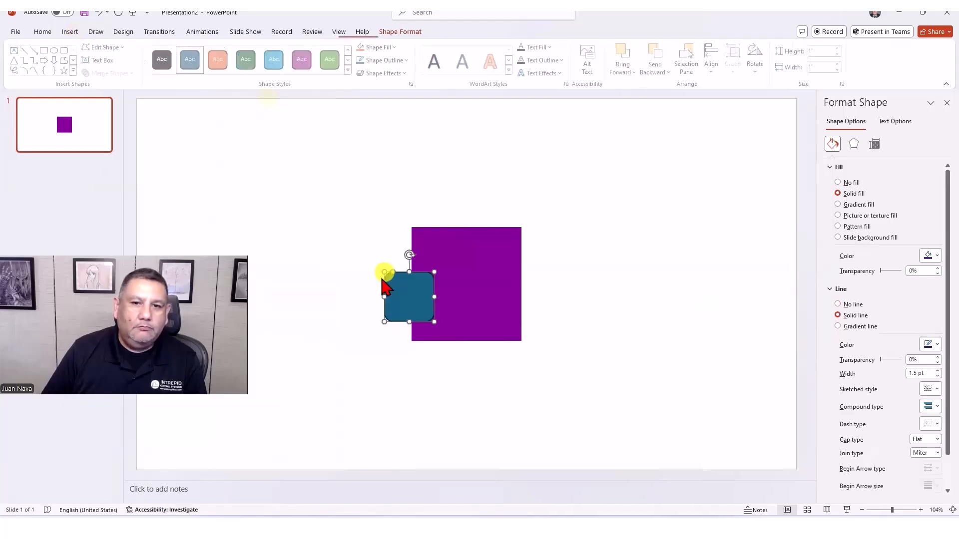
{"action": "left_click_drag", "start_coordinate": [401, 297], "coordinate": [466, 343]}
{"action": "left_click", "coordinate": [465, 353]}
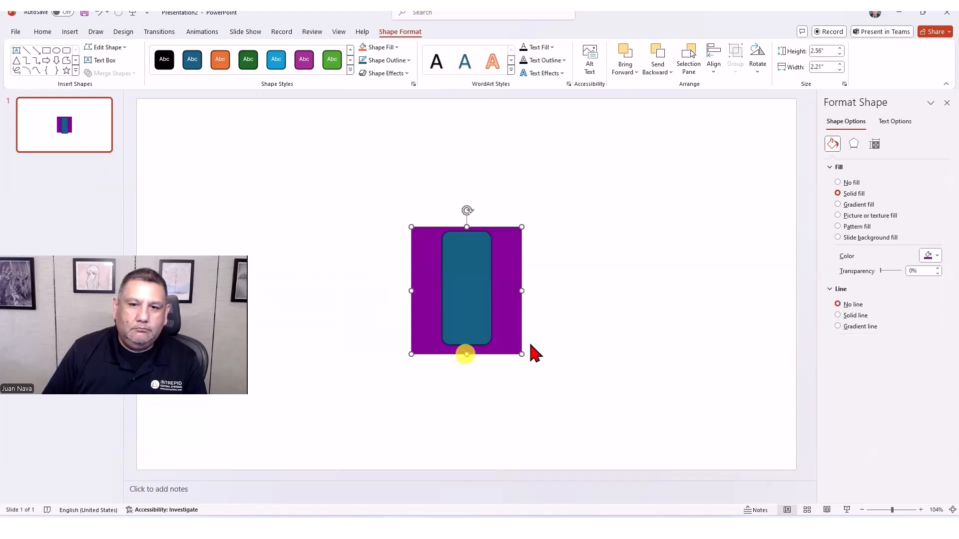
{"action": "left_click", "coordinate": [550, 319]}
Fill the rounded rectangle with the recently used custom purple.
{"action": "left_click", "coordinate": [465, 280]}
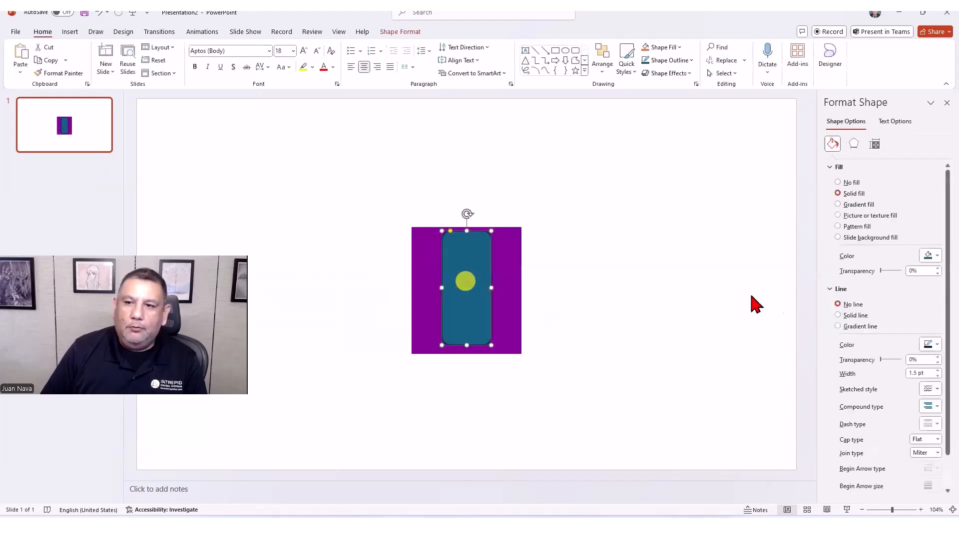
{"action": "left_click", "coordinate": [929, 256]}
{"action": "left_click", "coordinate": [878, 400]}
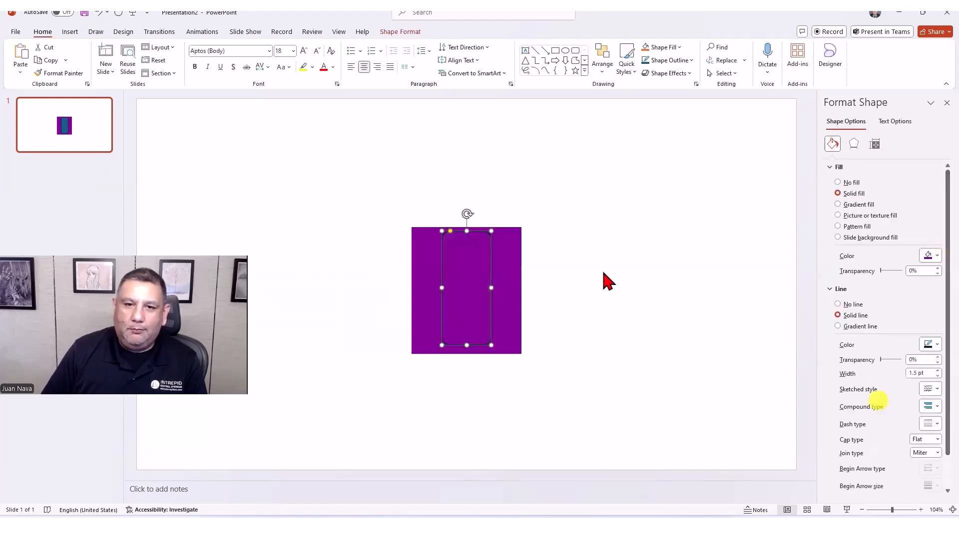
Change the background rectangle's fill to a light gray theme colour and select the rounded rectangle in front of it.
{"action": "left_click", "coordinate": [505, 262]}
{"action": "left_click", "coordinate": [929, 256]}
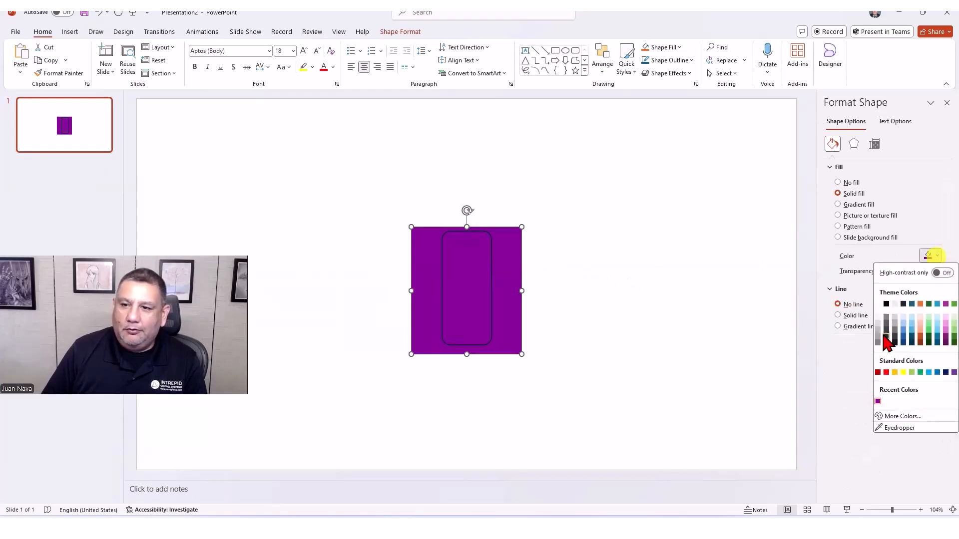
{"action": "left_click", "coordinate": [879, 329]}
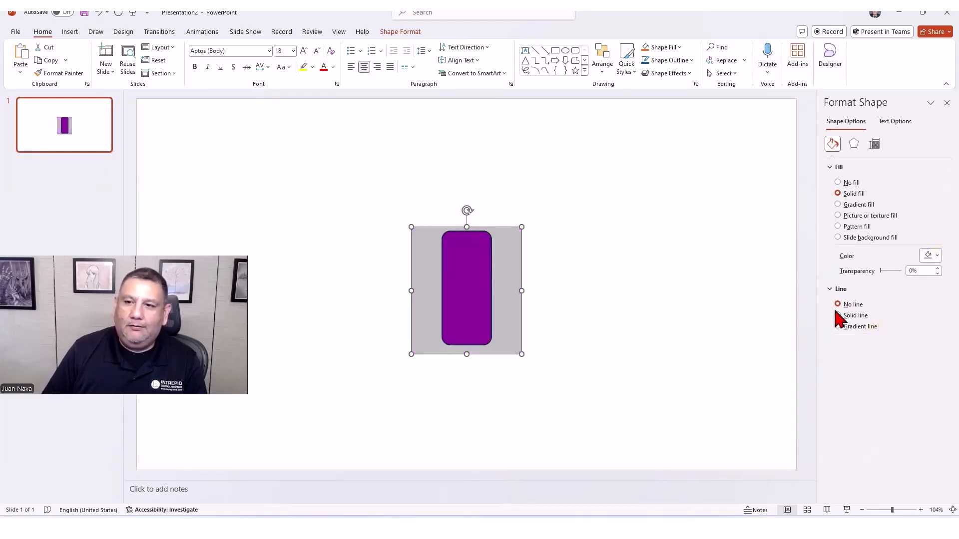
{"action": "left_click", "coordinate": [458, 270]}
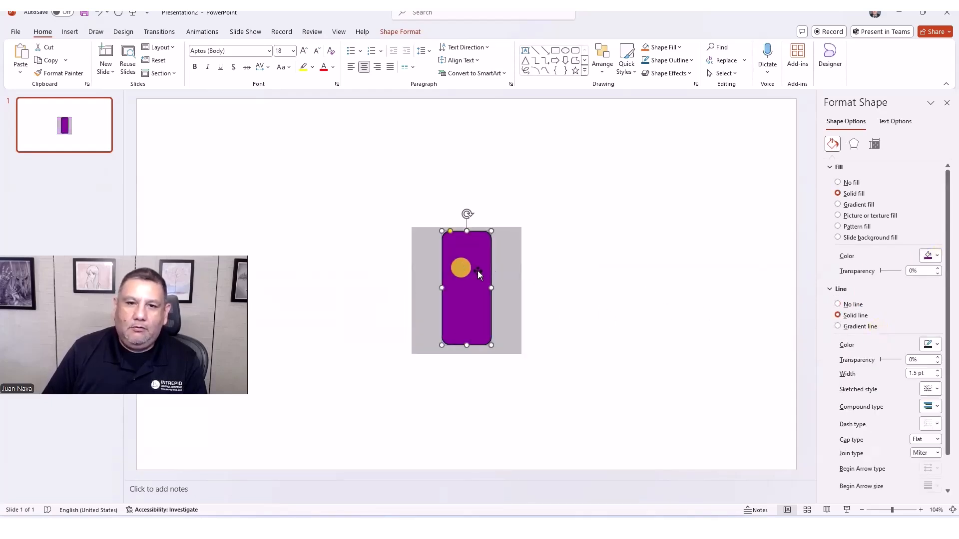
Thicken the purple rounded rectangle's outline to 5 pt and centre the shape on the gray background rectangle.
{"action": "left_click", "coordinate": [936, 371]}
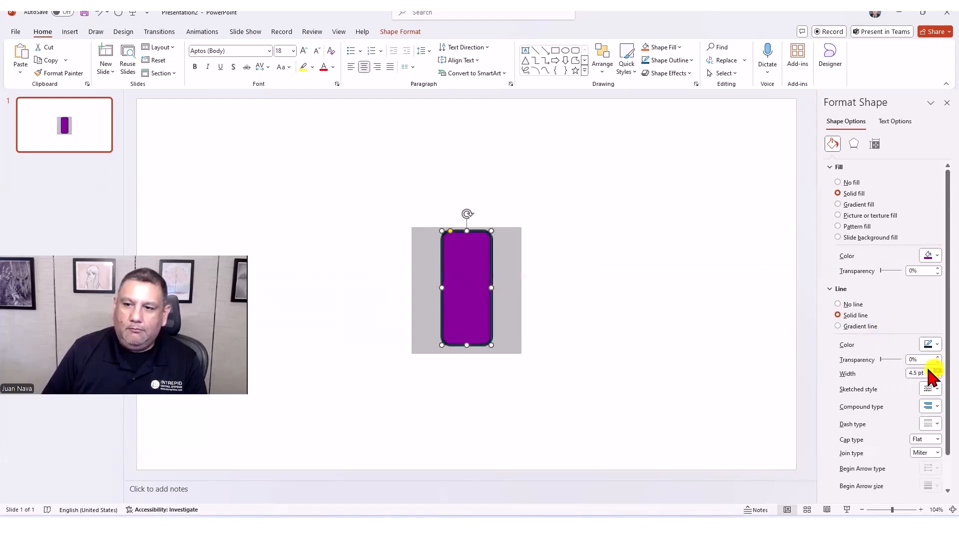
{"action": "left_click", "coordinate": [632, 319]}
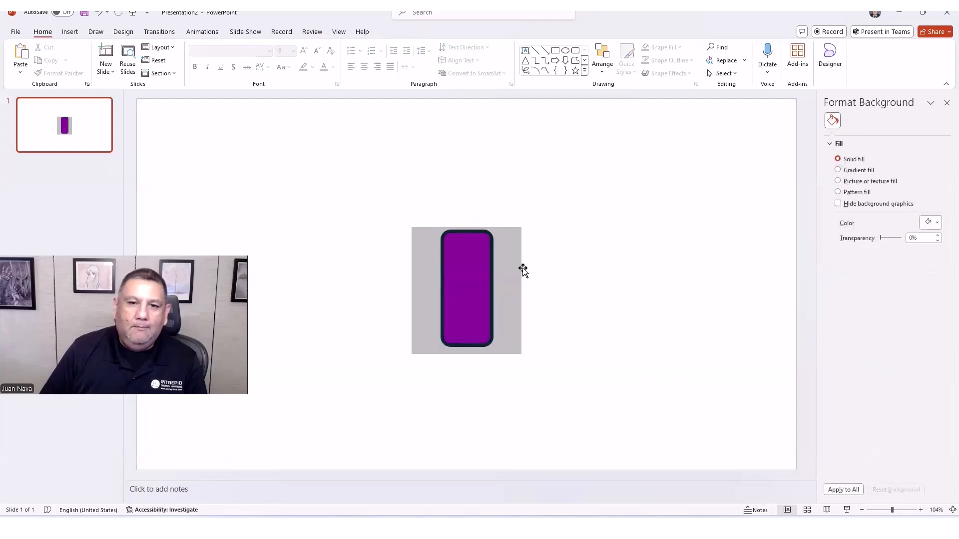
{"action": "left_click", "coordinate": [456, 281]}
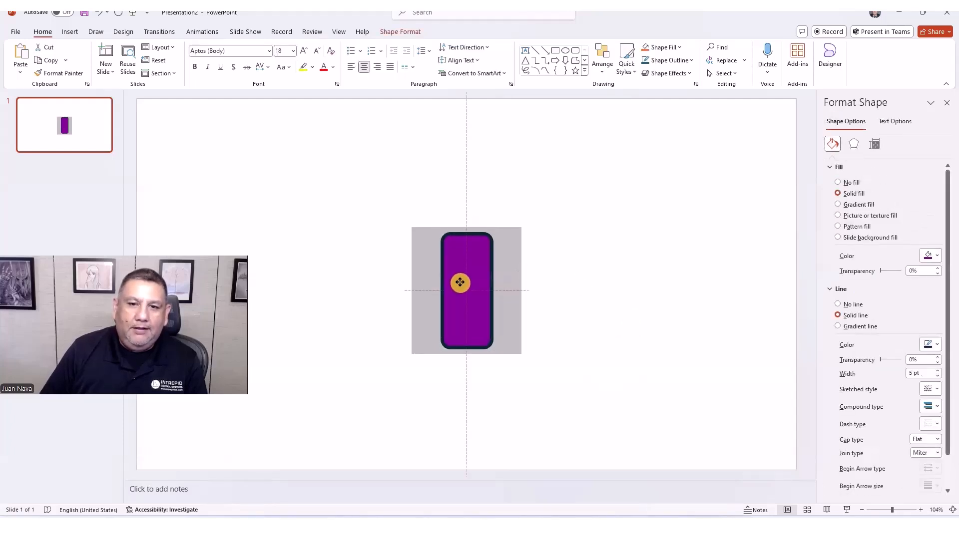
{"action": "left_click", "coordinate": [607, 290]}
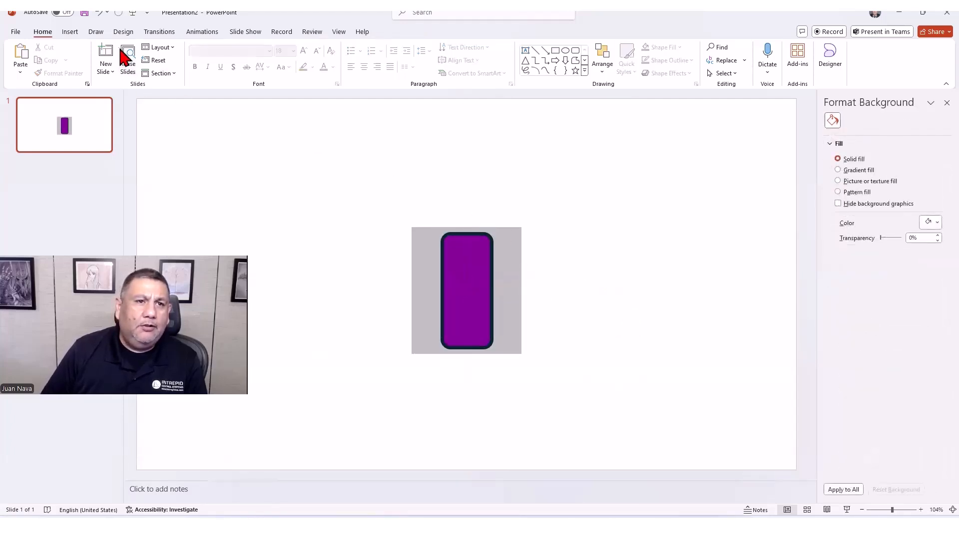
Draw a rounded rectangle about 0.73 by 0.32 inches near the purple car body's upper end as a window.
{"action": "left_click", "coordinate": [96, 31]}
{"action": "left_click", "coordinate": [70, 32]}
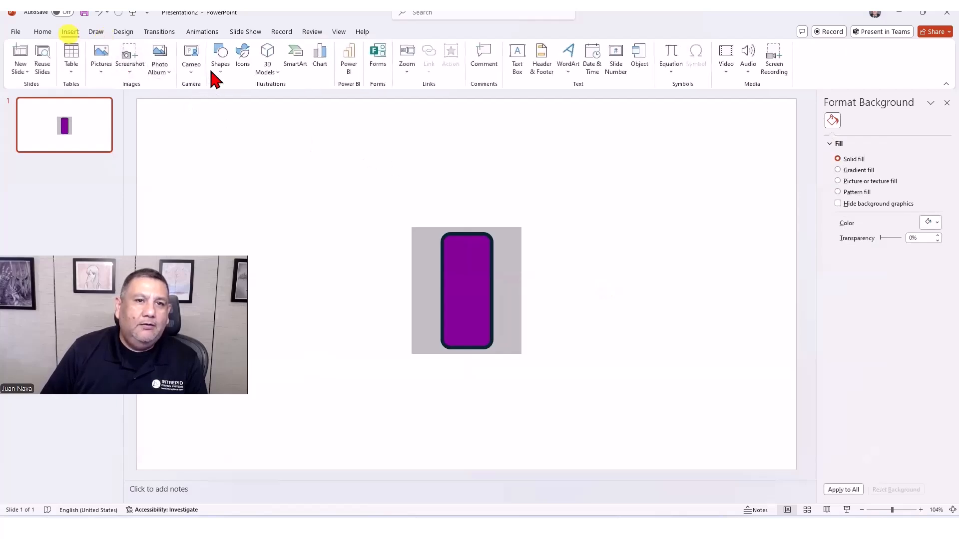
{"action": "left_click", "coordinate": [212, 72]}
{"action": "left_click", "coordinate": [266, 98]}
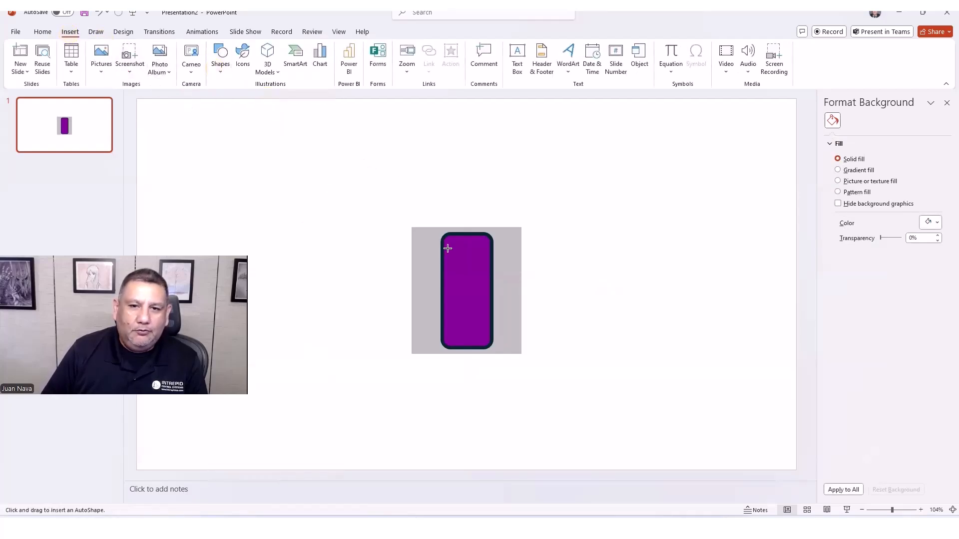
{"action": "mouse_move", "coordinate": [459, 255]}
{"action": "left_mouse_down"}
{"action": "mouse_move", "coordinate": [486, 261]}
{"action": "mouse_move", "coordinate": [465, 254]}
{"action": "left_mouse_up"}
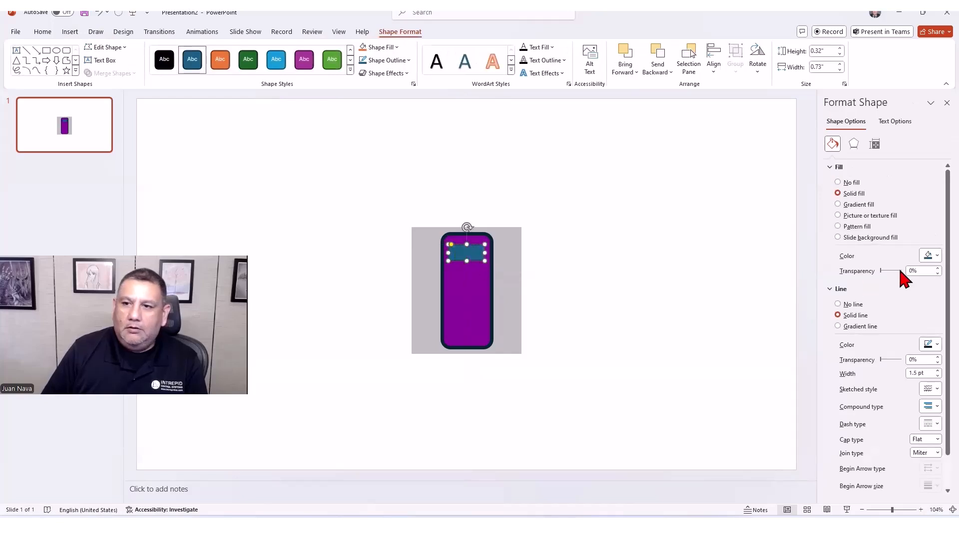
Fill the small window shape with white and set its outline to No line.
{"action": "left_click", "coordinate": [930, 256]}
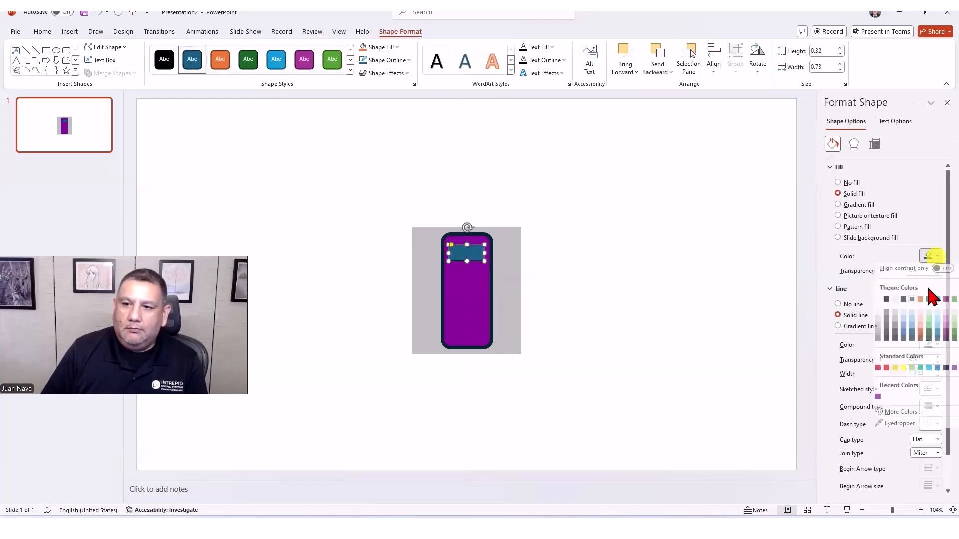
{"action": "left_click", "coordinate": [877, 304]}
{"action": "left_click", "coordinate": [840, 304]}
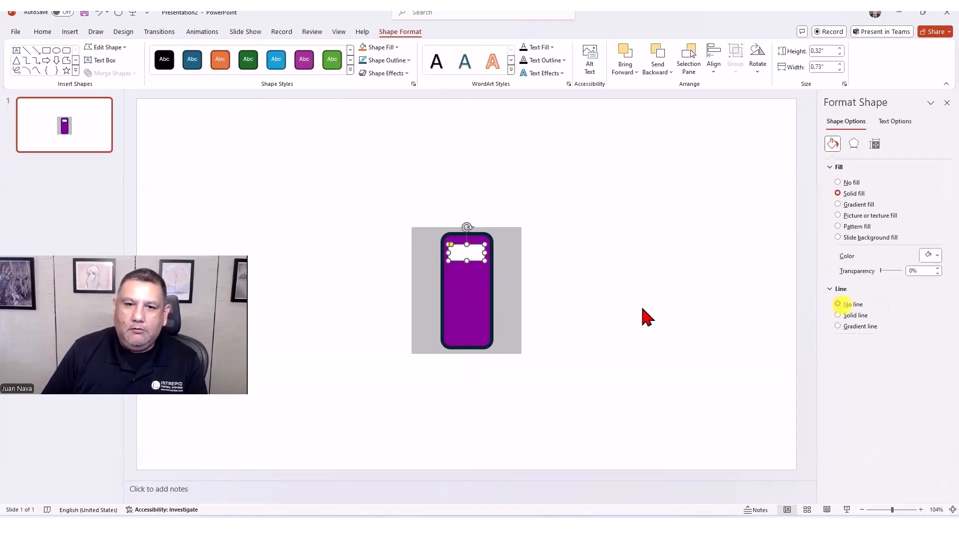
{"action": "left_click", "coordinate": [642, 306]}
Place a copy of the white window near the lower end of the car body, aligned with the original.
{"action": "left_click", "coordinate": [462, 255]}
{"action": "key", "text": "ctrl+v"}
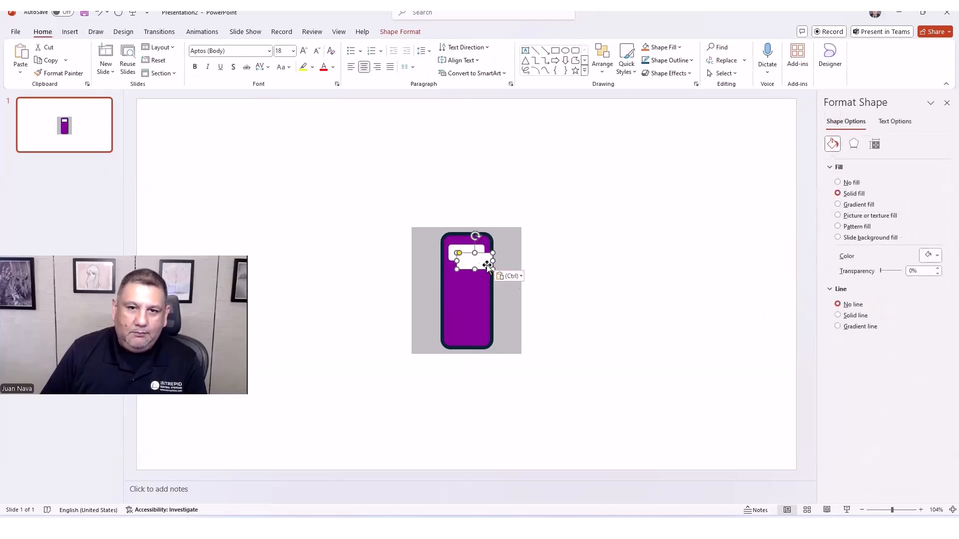
{"action": "left_click_drag", "start_coordinate": [478, 265], "coordinate": [468, 327]}
{"action": "left_click", "coordinate": [595, 310]}
Paste another copy of the white window and reshape it into a narrow vertical side window along the car's left edge.
{"action": "left_click", "coordinate": [455, 252]}
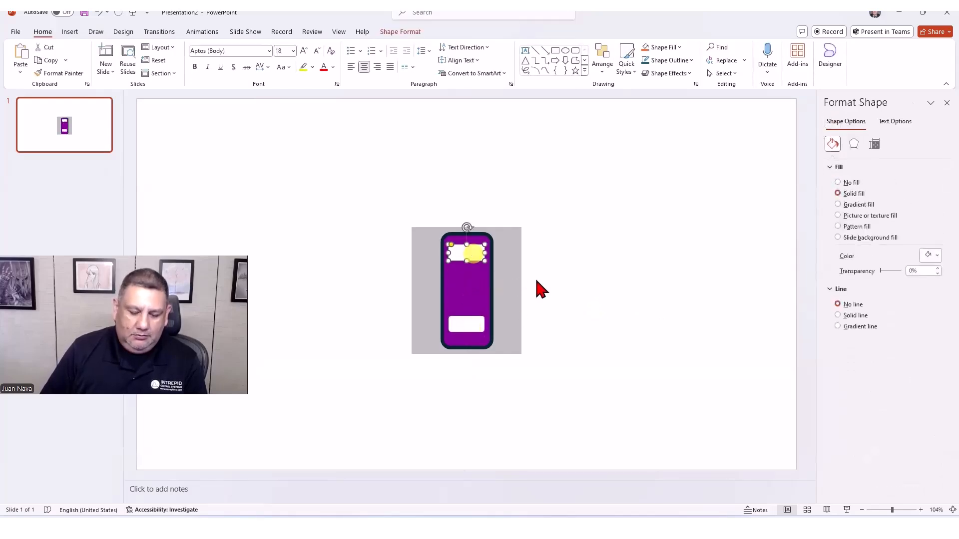
{"action": "key", "text": "ctrl+v"}
{"action": "left_click_drag", "start_coordinate": [487, 265], "coordinate": [469, 274]}
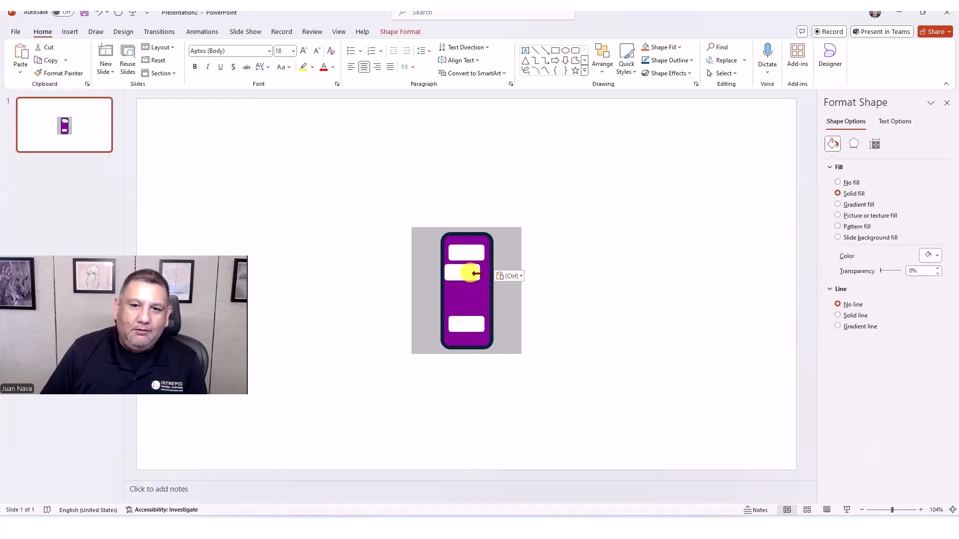
{"action": "left_click", "coordinate": [482, 273]}
{"action": "left_click", "coordinate": [467, 272]}
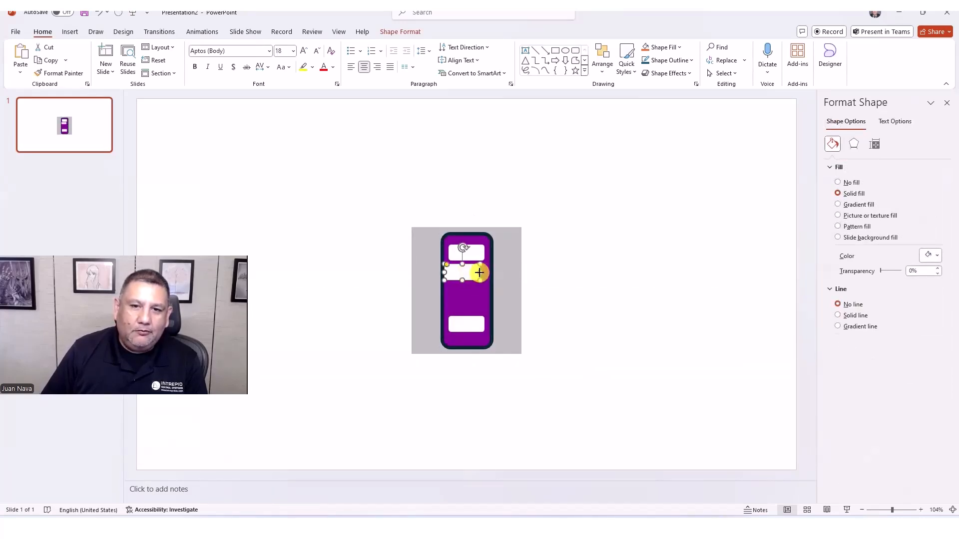
{"action": "left_click_drag", "start_coordinate": [480, 273], "coordinate": [446, 305]}
{"action": "left_click", "coordinate": [558, 288]}
Duplicate the narrow side window directly below the first one on the car's left edge.
{"action": "left_click", "coordinate": [447, 273]}
{"action": "key", "text": "ctrl+c"}
{"action": "key", "text": "ctrl+v"}
{"action": "left_click", "coordinate": [546, 300]}
Copy both left side windows together and place the copies along the car's right edge.
{"action": "left_click", "coordinate": [446, 274]}
{"action": "left_click", "coordinate": [446, 298], "text": "ctrl"}
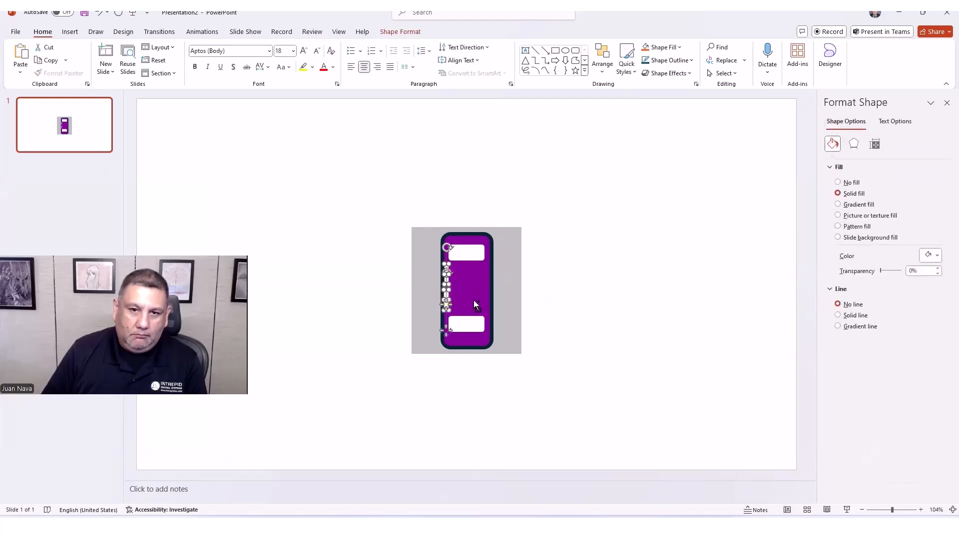
{"action": "key", "text": "ctrl+c"}
{"action": "key", "text": "ctrl+v"}
{"action": "left_click_drag", "start_coordinate": [457, 304], "coordinate": [490, 295]}
{"action": "left_click", "coordinate": [598, 321]}
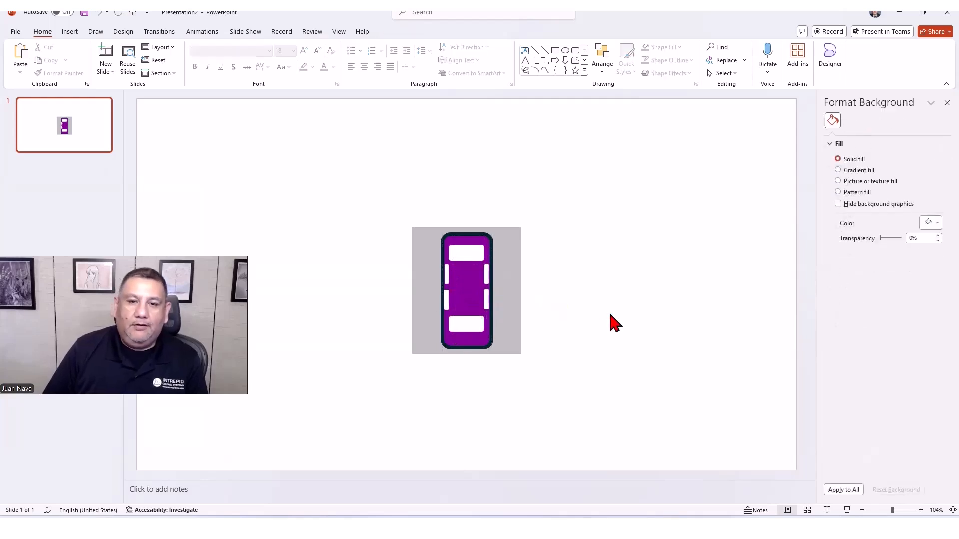
Capture the gray rectangle with the car as a screenshot and paste it into a new image in Paint.
{"action": "key", "text": "ctrl+Print"}
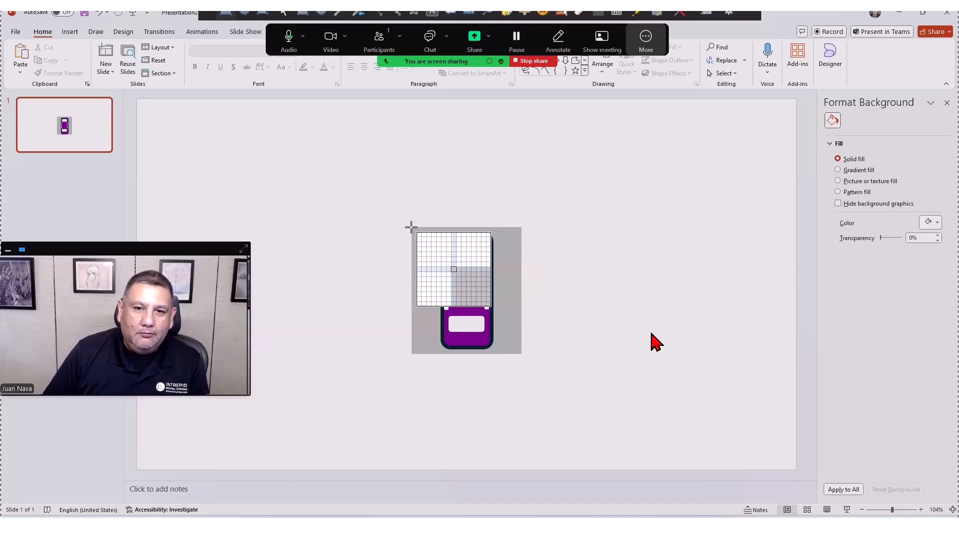
{"action": "left_click_drag", "start_coordinate": [411, 227], "coordinate": [521, 353]}
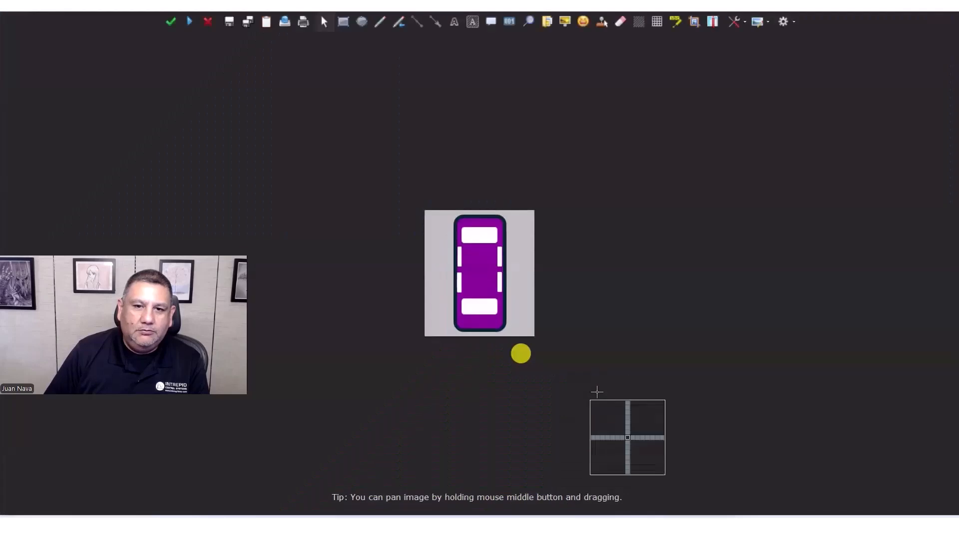
{"action": "key", "text": "super"}
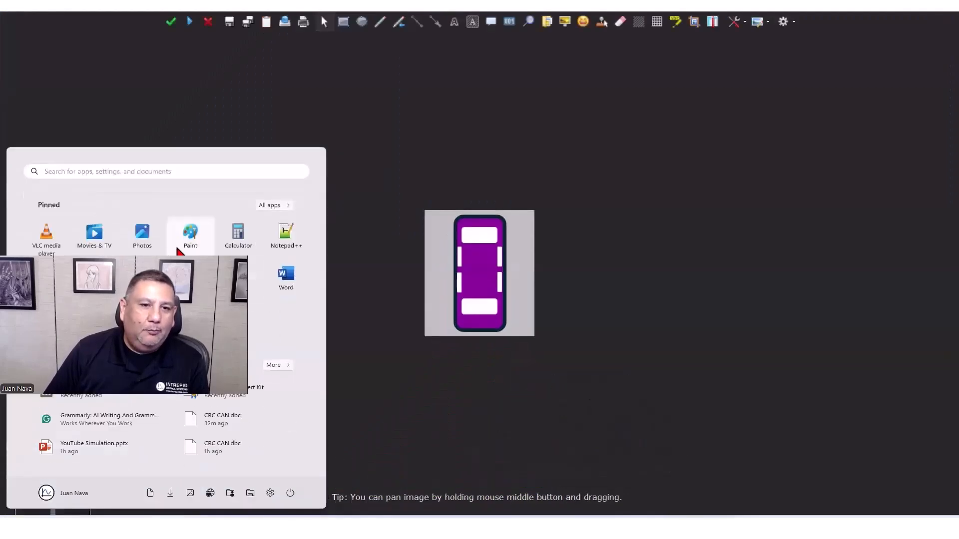
{"action": "left_click", "coordinate": [185, 238]}
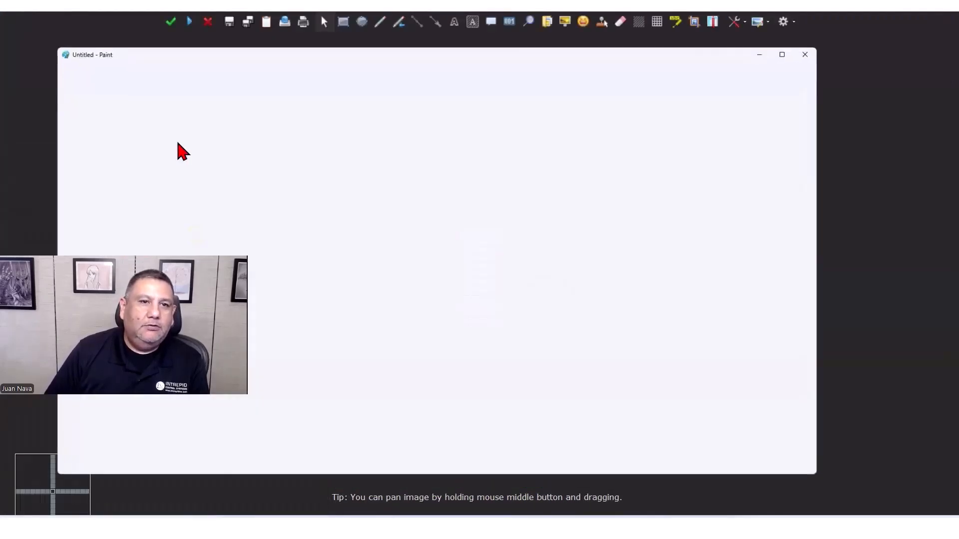
{"action": "left_click", "coordinate": [94, 72]}
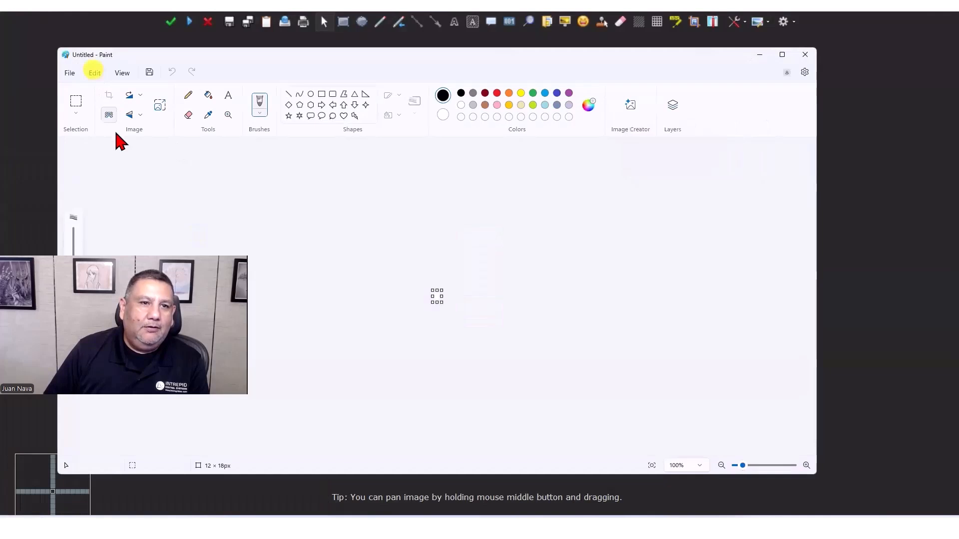
{"action": "left_click", "coordinate": [105, 125]}
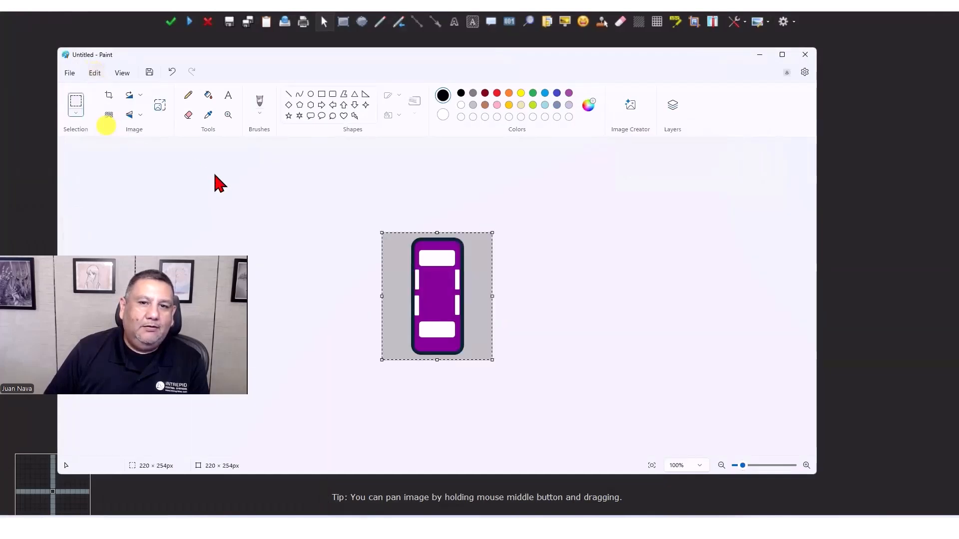
Save the image as a 24-bit BMP named Vehicle in the MY24 ECU folder, and close Paint and the screenshot editor.
{"action": "left_click", "coordinate": [71, 73]}
{"action": "mouse_move", "coordinate": [120, 173]}
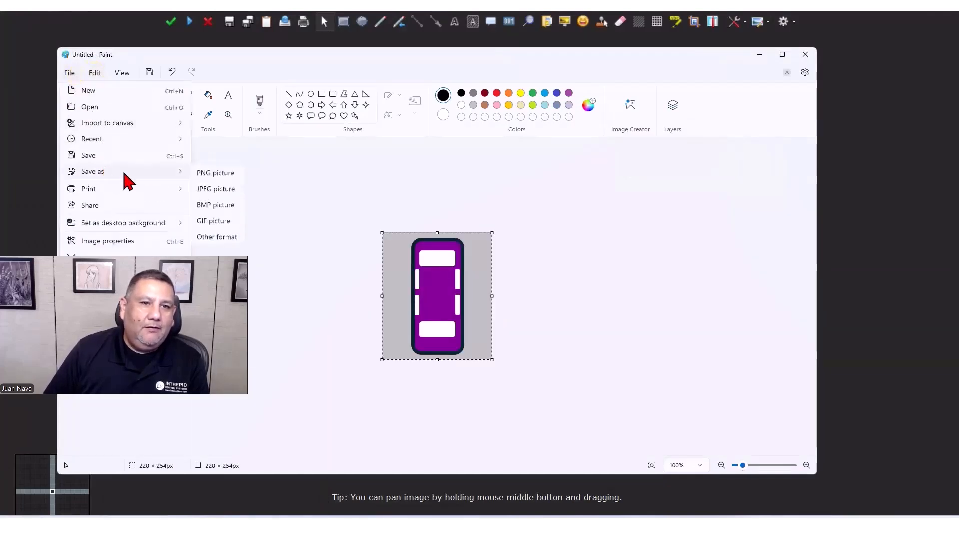
{"action": "left_click", "coordinate": [204, 206]}
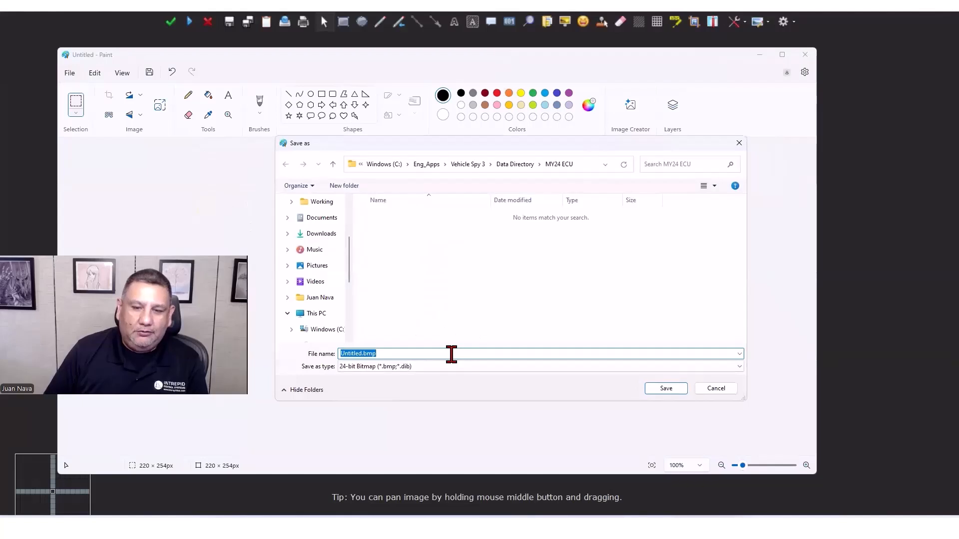
{"action": "type", "text": "Vehicle"}
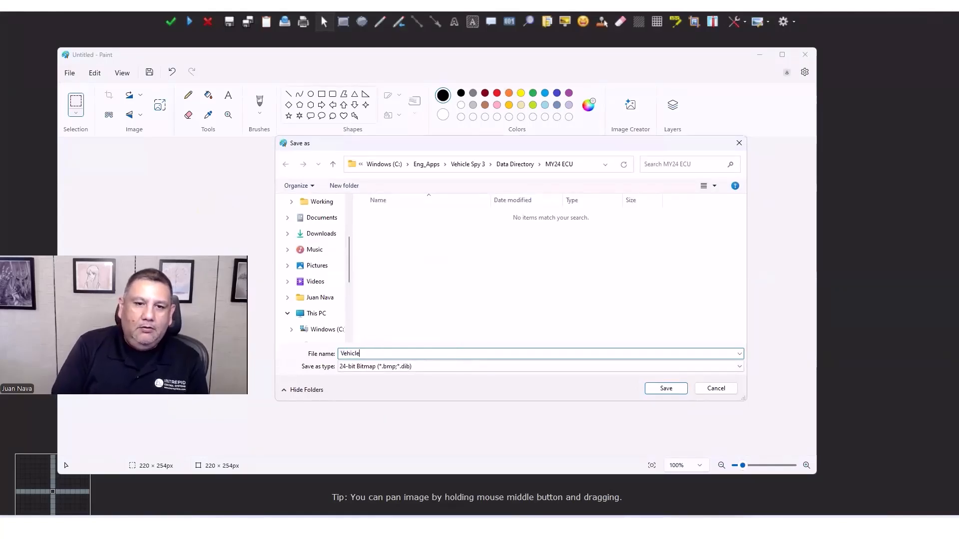
{"action": "left_click", "coordinate": [666, 390]}
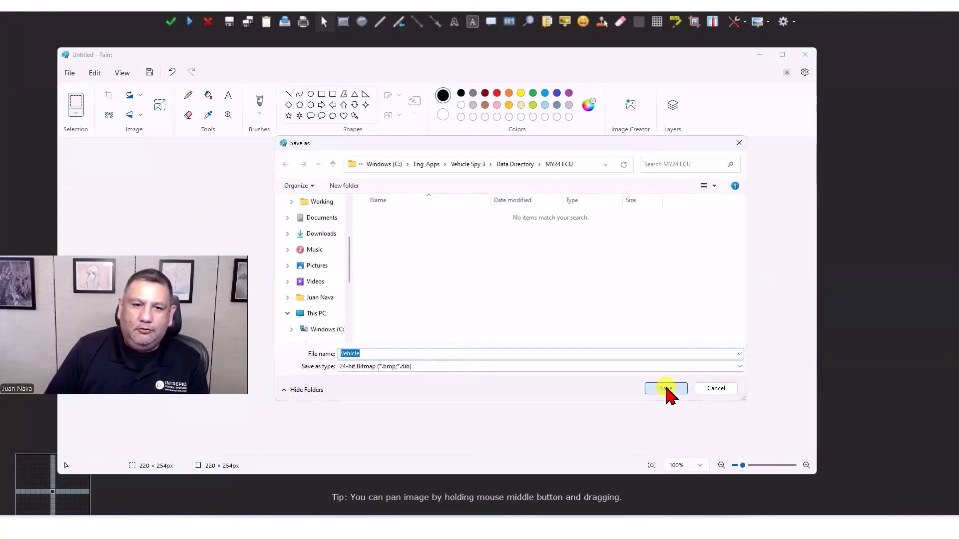
{"action": "left_click", "coordinate": [804, 54]}
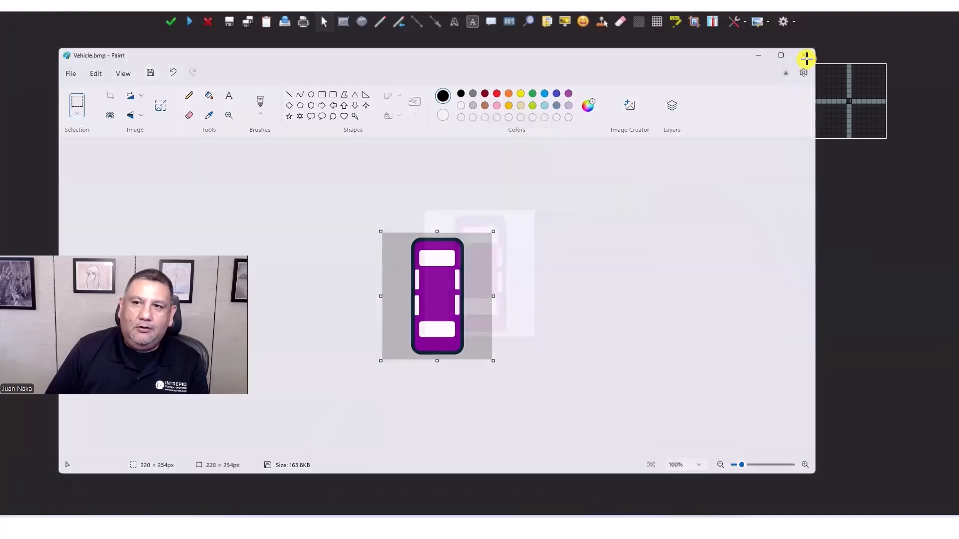
{"action": "left_click", "coordinate": [946, 9]}
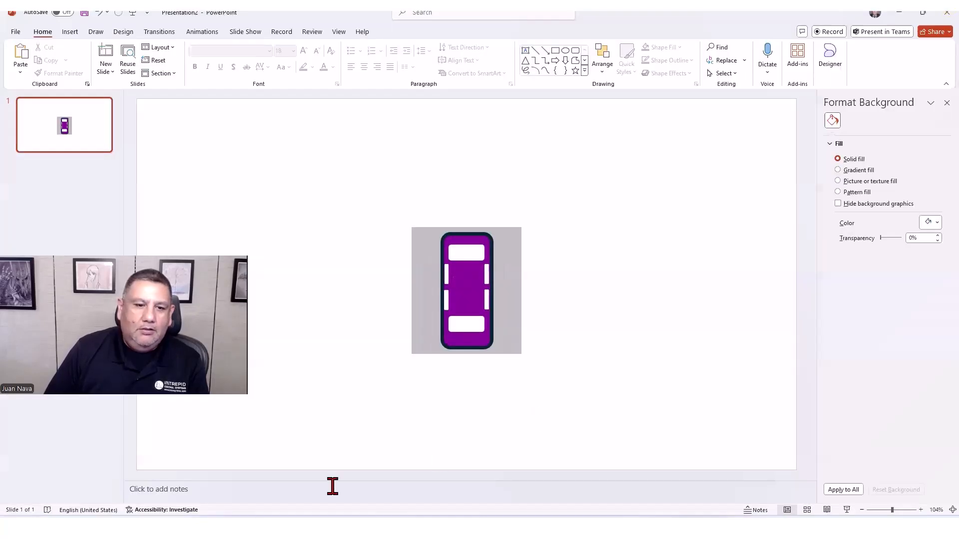
Add a second slide with the Blank layout and close the background formatting pane.
{"action": "left_click", "coordinate": [445, 277]}
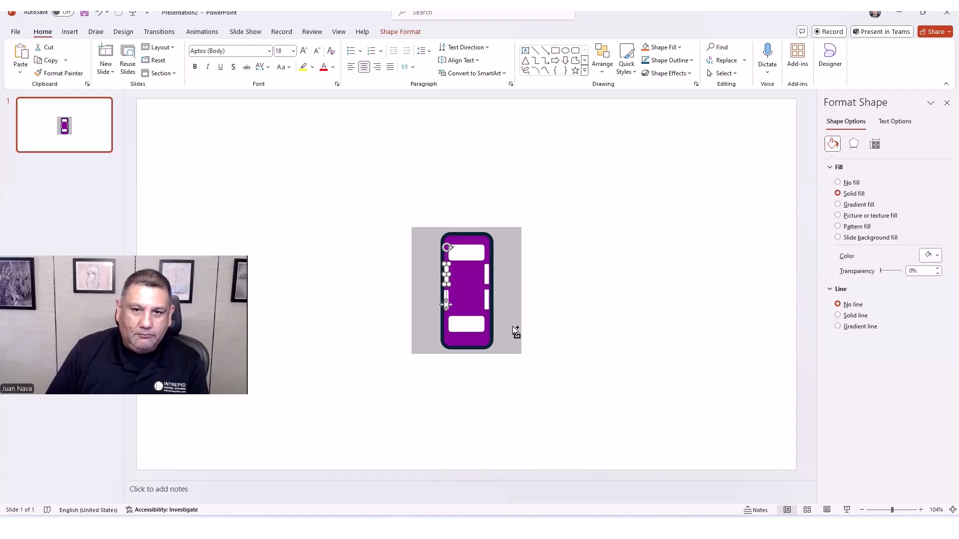
{"action": "left_click", "coordinate": [599, 329]}
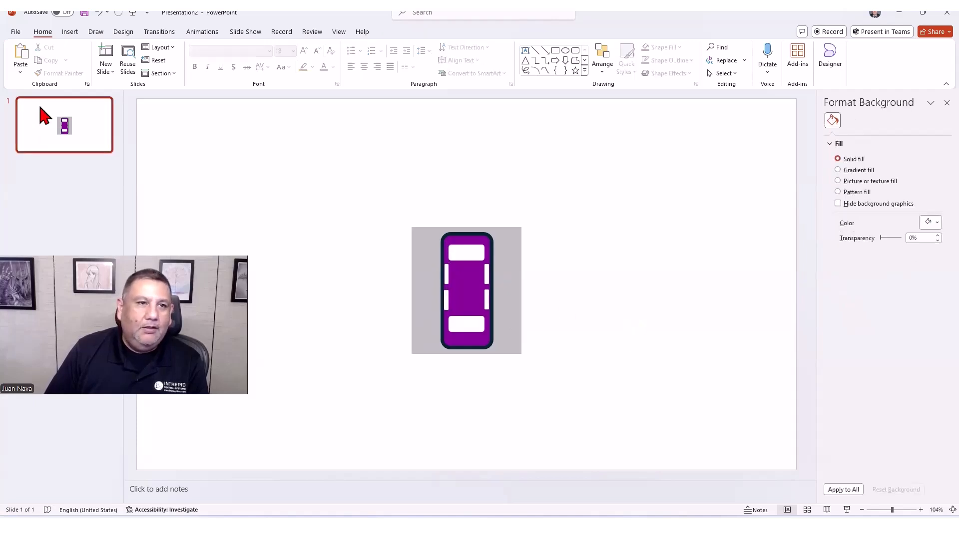
{"action": "left_click", "coordinate": [105, 68]}
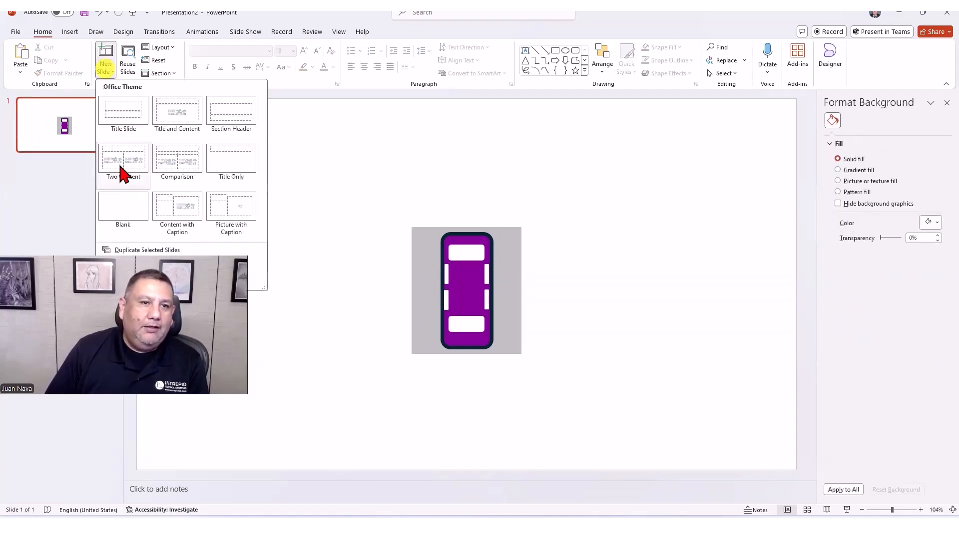
{"action": "left_click", "coordinate": [123, 205]}
{"action": "left_click", "coordinate": [947, 102]}
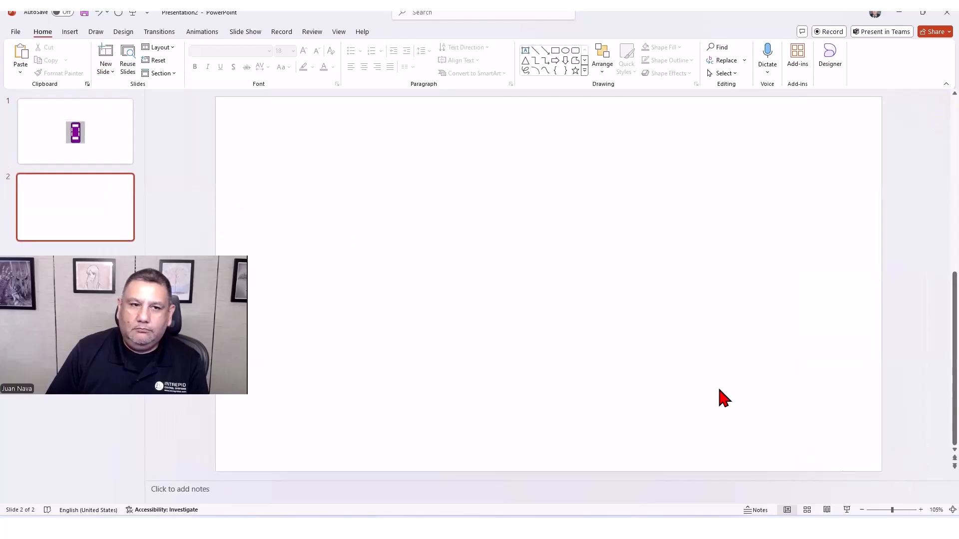
Open the shape formatting options for the gray background rectangle on slide 1, and return to the blank slide 2.
{"action": "left_click", "coordinate": [74, 132]}
{"action": "left_click", "coordinate": [496, 282]}
{"action": "right_click", "coordinate": [496, 283]}
{"action": "left_click", "coordinate": [526, 489]}
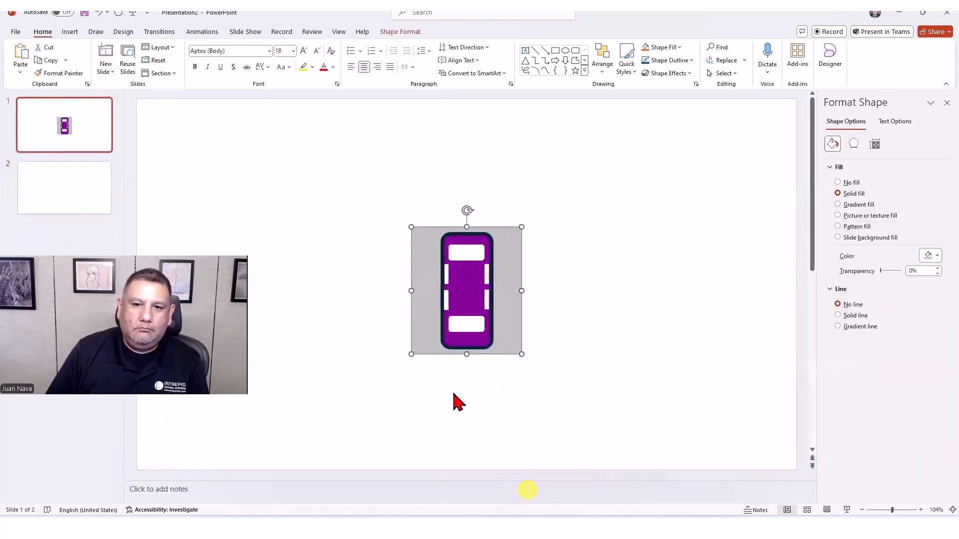
{"action": "left_click", "coordinate": [456, 401]}
{"action": "left_click", "coordinate": [87, 177]}
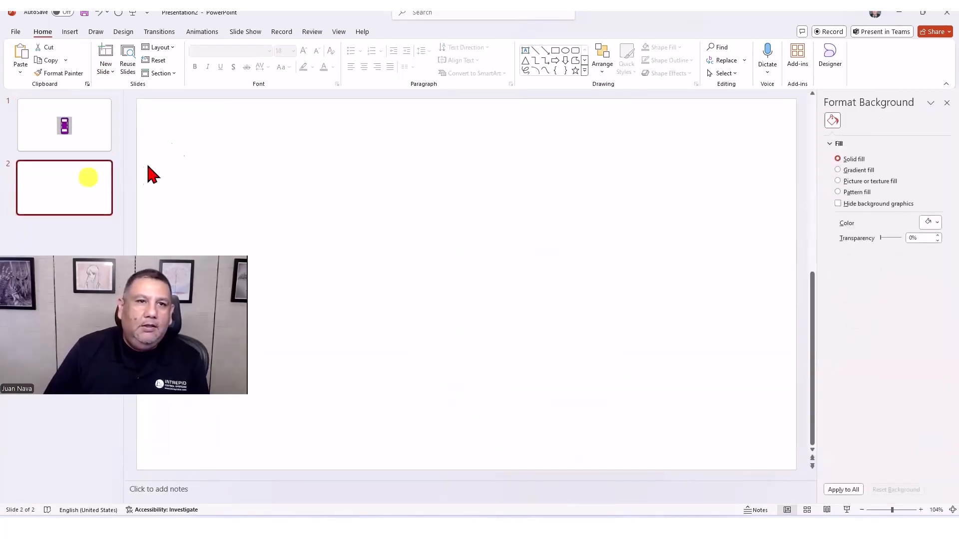
Insert a default-size rectangle near the middle of the blank slide 2.
{"action": "left_click", "coordinate": [70, 32]}
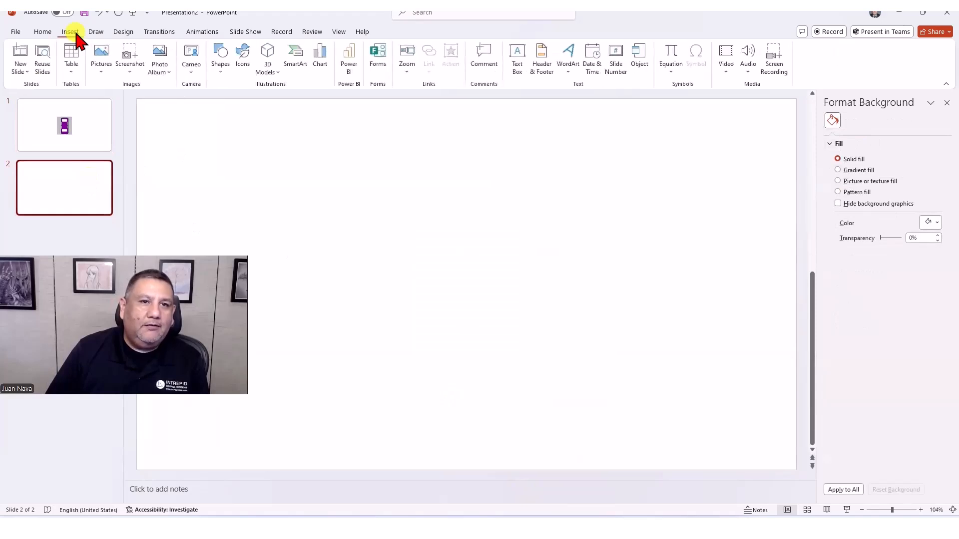
{"action": "left_click", "coordinate": [219, 67]}
{"action": "left_click", "coordinate": [242, 103]}
{"action": "left_click", "coordinate": [422, 276]}
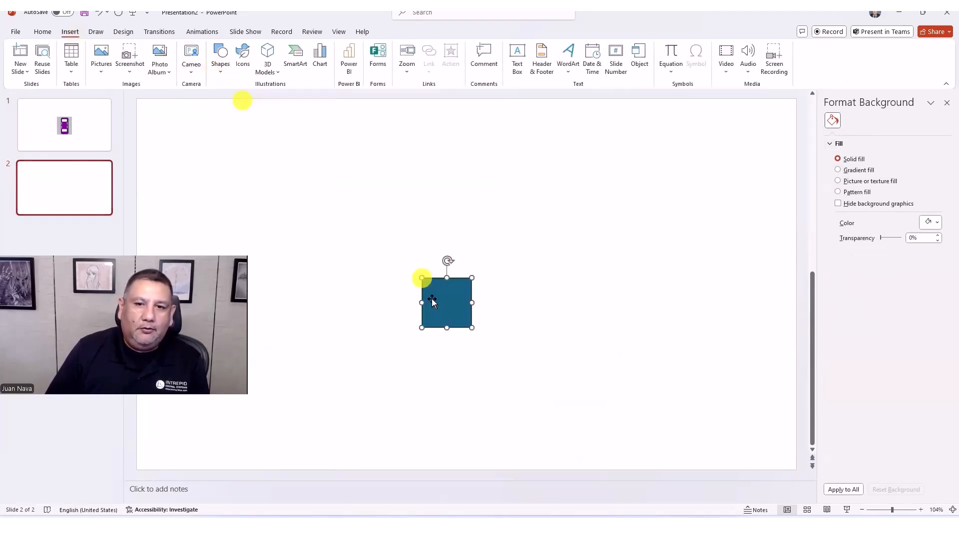
Center the square on slide 2 and format it with a solid gray fill and no outline.
{"action": "left_click_drag", "start_coordinate": [439, 298], "coordinate": [461, 280]}
{"action": "left_click", "coordinate": [927, 257]}
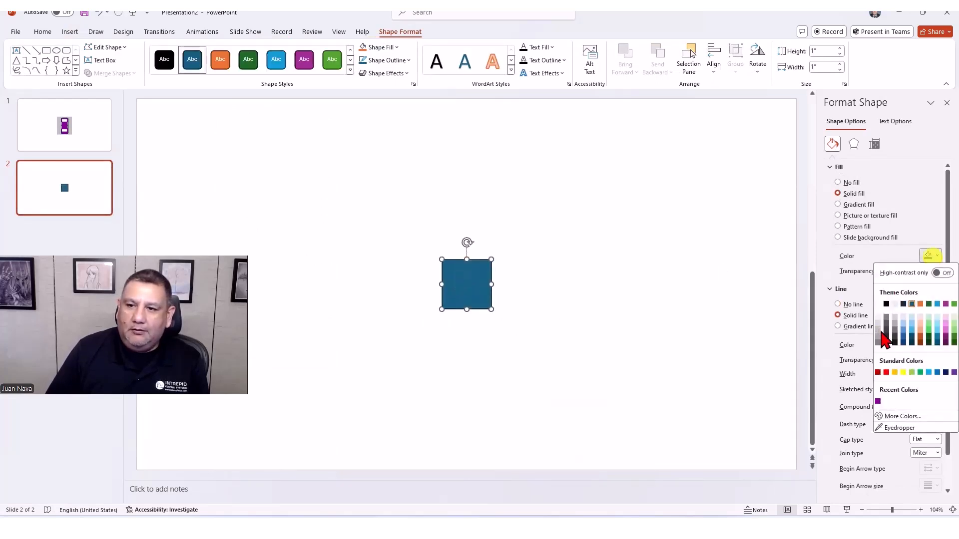
{"action": "left_click", "coordinate": [885, 331]}
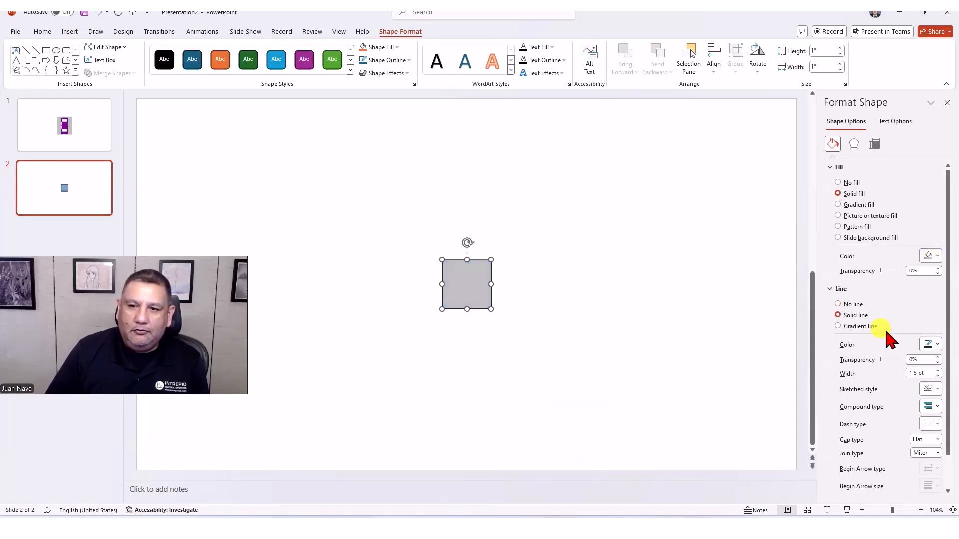
{"action": "left_click", "coordinate": [856, 302]}
{"action": "left_click", "coordinate": [645, 316]}
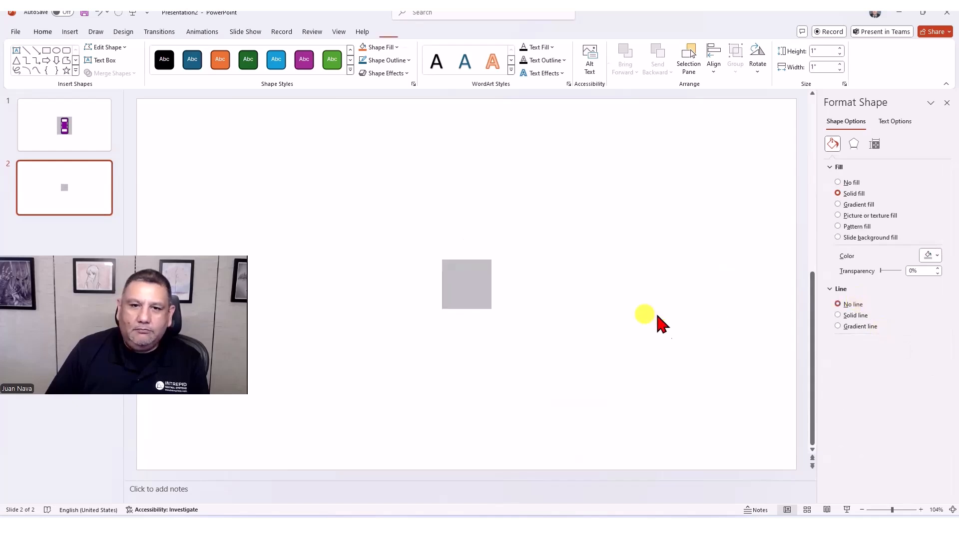
Copy the vehicle's upper-left white side window from slide 1 and paste it onto slide 2.
{"action": "left_click", "coordinate": [82, 138]}
{"action": "left_click", "coordinate": [447, 282]}
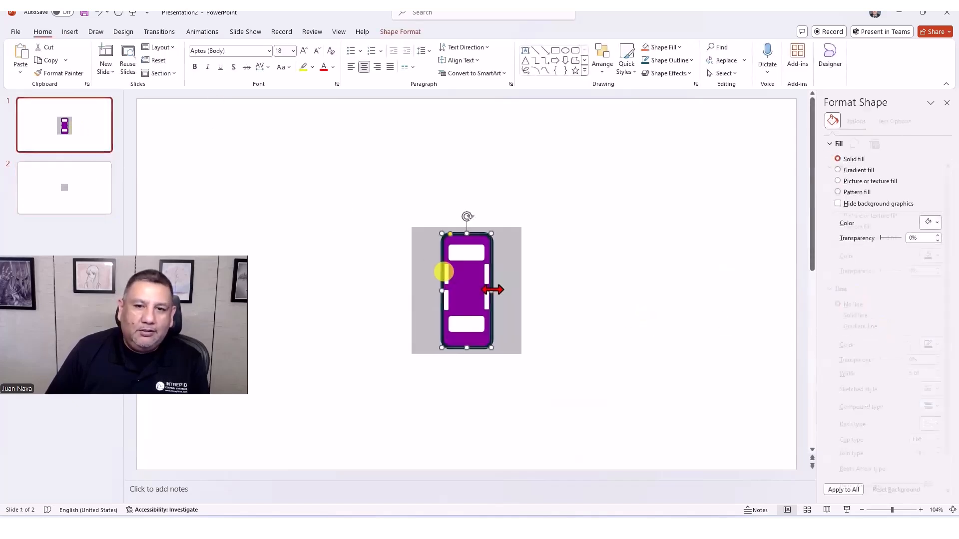
{"action": "left_click", "coordinate": [446, 276]}
{"action": "left_click", "coordinate": [83, 179]}
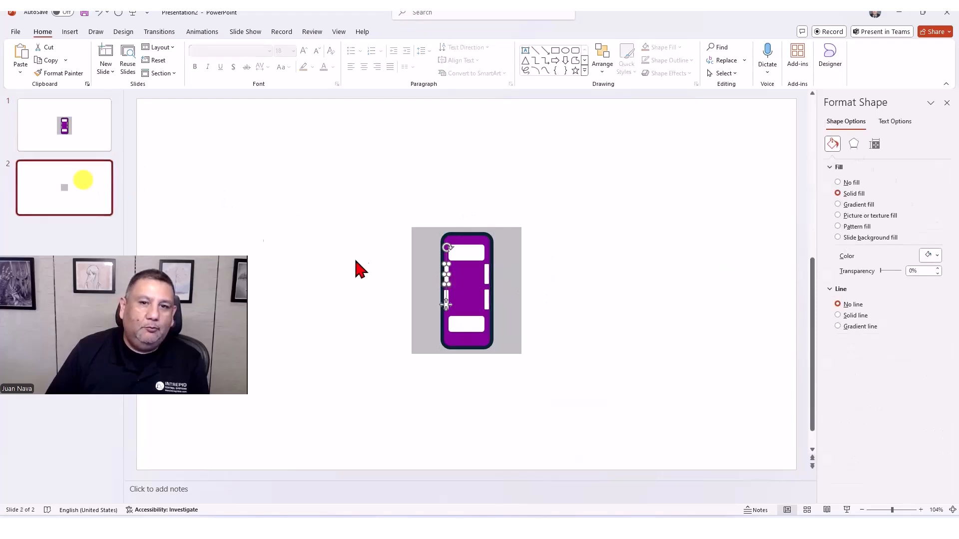
{"action": "left_click", "coordinate": [400, 262]}
{"action": "key", "text": "ctrl+v"}
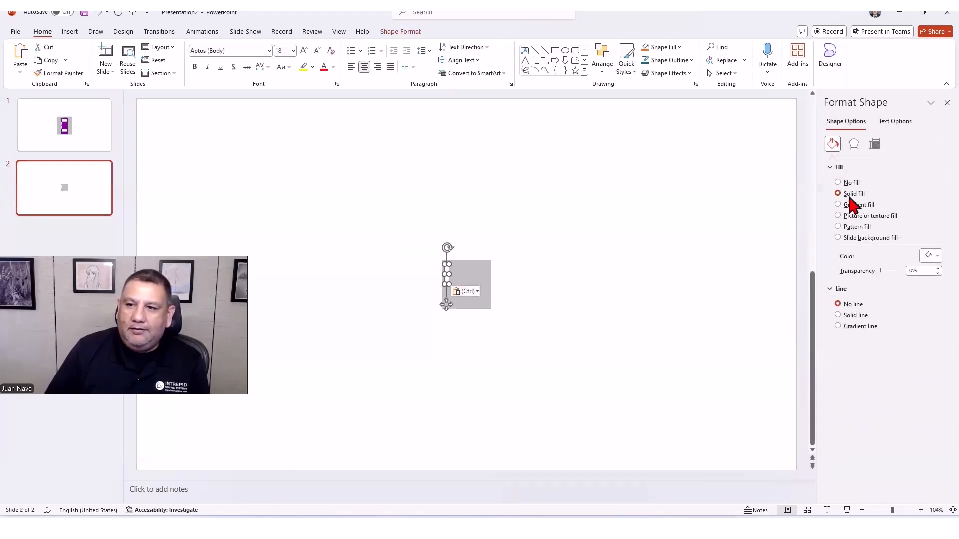
Set the pasted window bar's 3-D Z rotation to 45° and move it onto the gray square.
{"action": "left_click", "coordinate": [874, 143]}
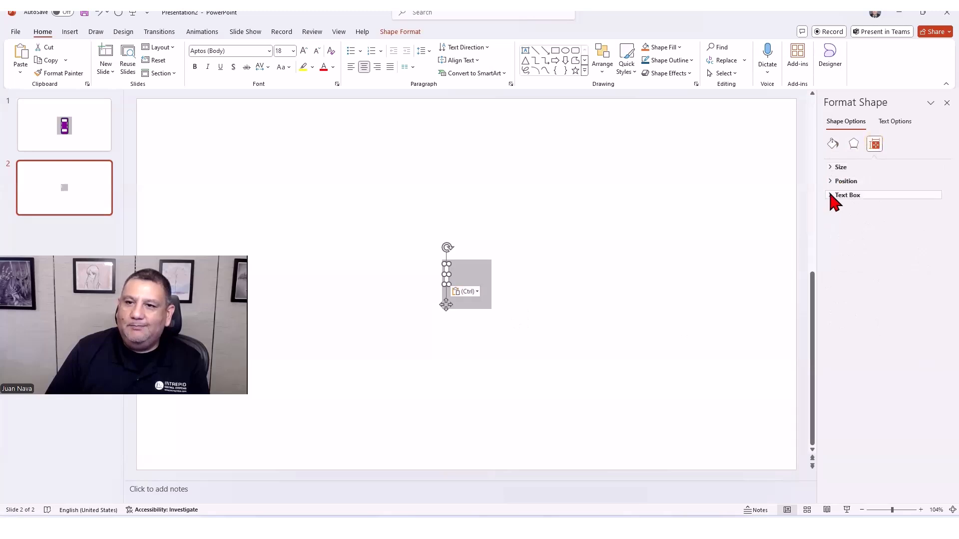
{"action": "left_click", "coordinate": [853, 145]}
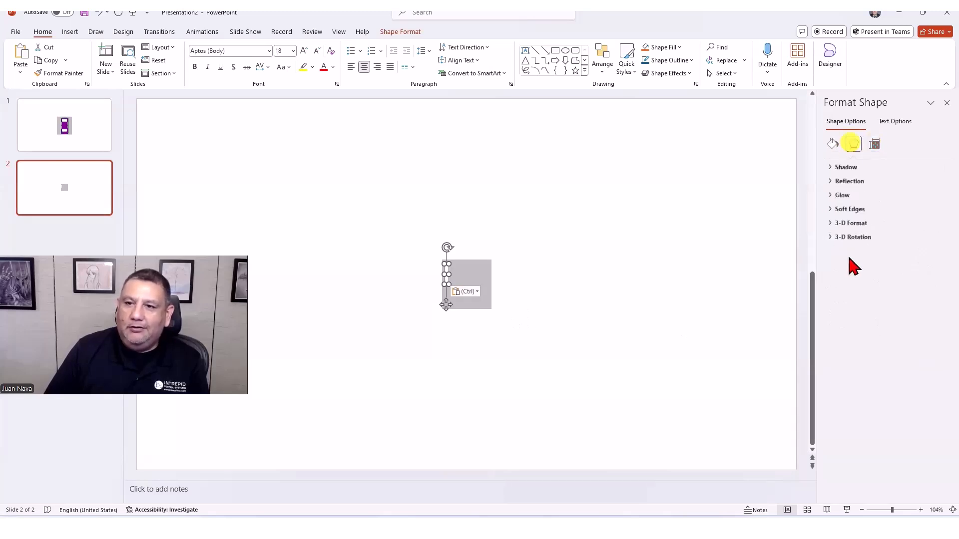
{"action": "left_click", "coordinate": [832, 238]}
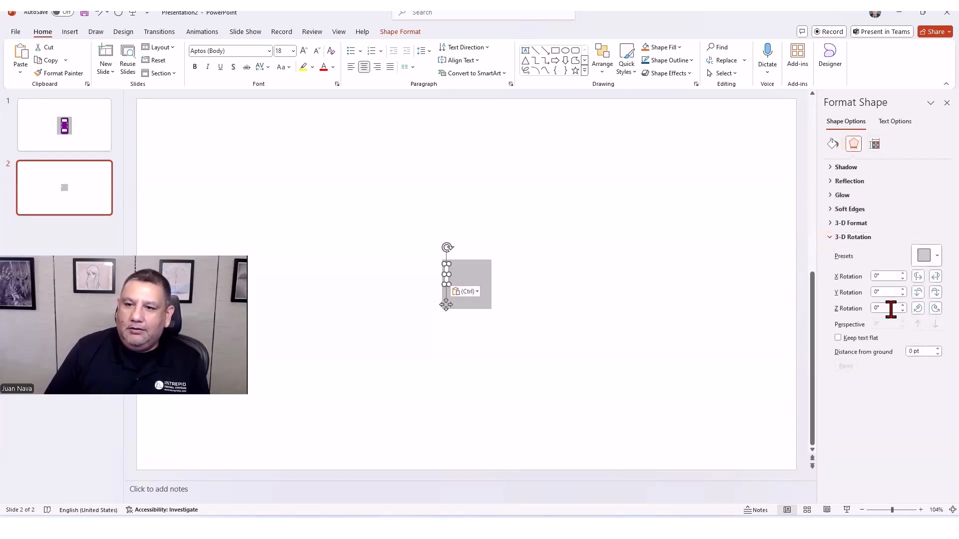
{"action": "left_click_drag", "start_coordinate": [891, 309], "coordinate": [866, 328]}
{"action": "type", "text": "45"}
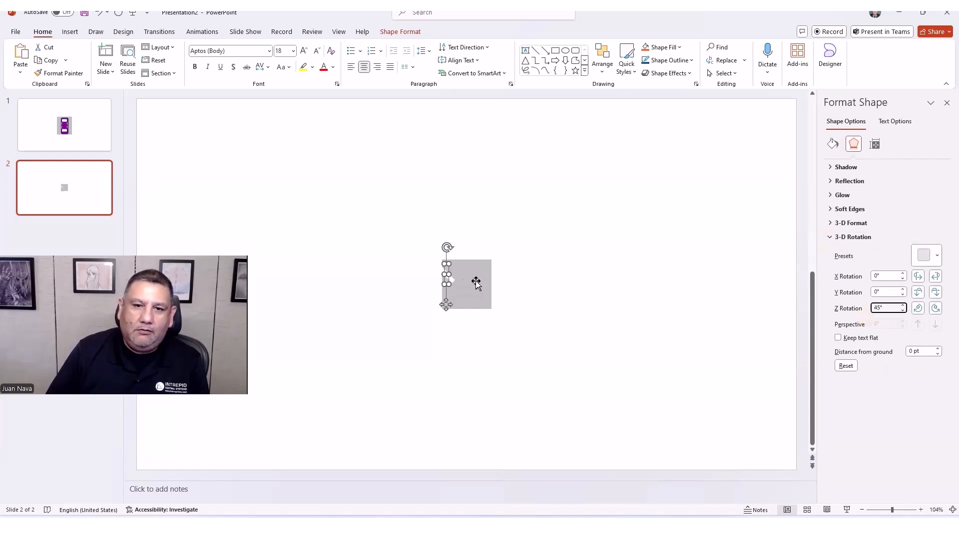
{"action": "mouse_move", "coordinate": [454, 280]}
{"action": "left_mouse_down"}
{"action": "mouse_move", "coordinate": [475, 288]}
{"action": "mouse_move", "coordinate": [465, 280]}
{"action": "left_mouse_up"}
{"action": "key", "text": "ctrl+z"}
{"action": "left_click", "coordinate": [448, 277]}
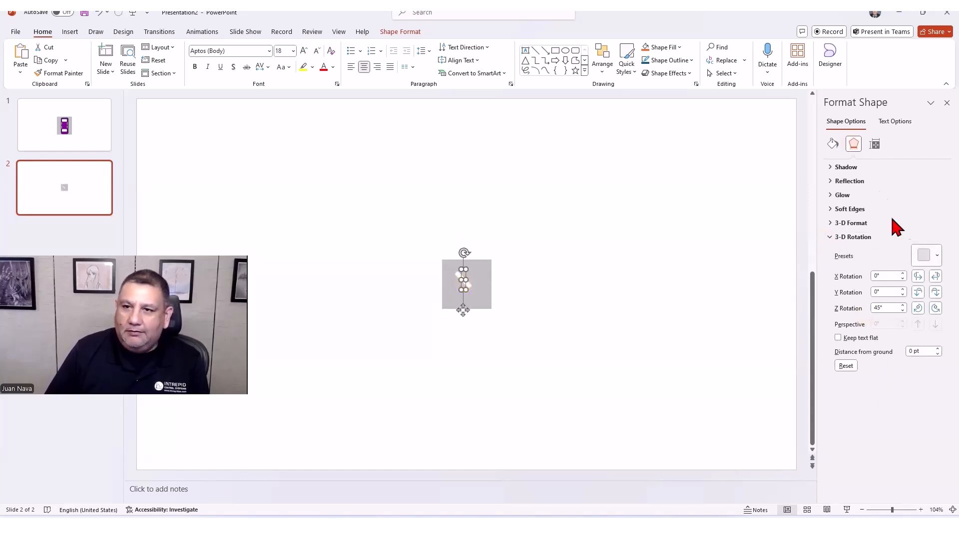
Fill the rotated bar with the recently used purple and reposition it near the gray square's center.
{"action": "left_click", "coordinate": [832, 144]}
{"action": "left_click", "coordinate": [930, 256]}
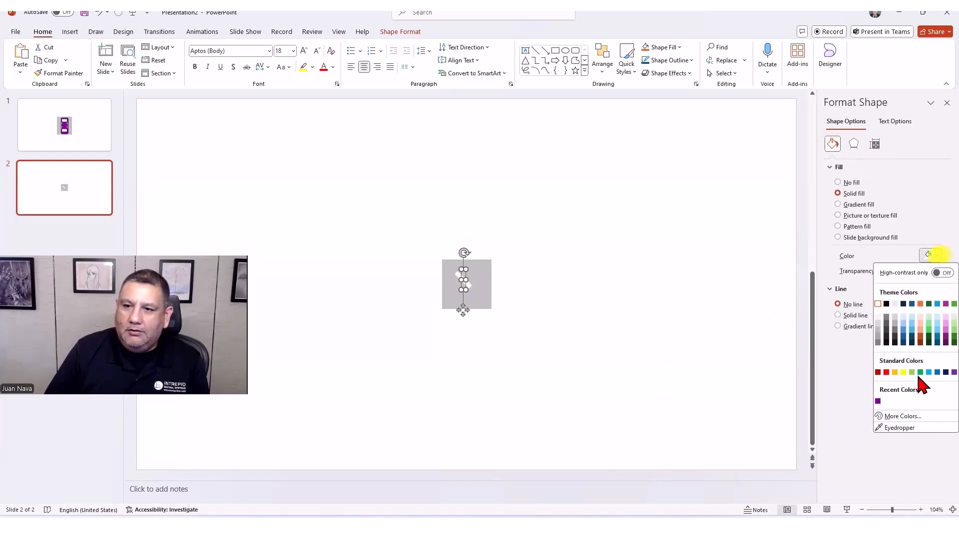
{"action": "left_click", "coordinate": [877, 401]}
{"action": "left_click", "coordinate": [649, 339]}
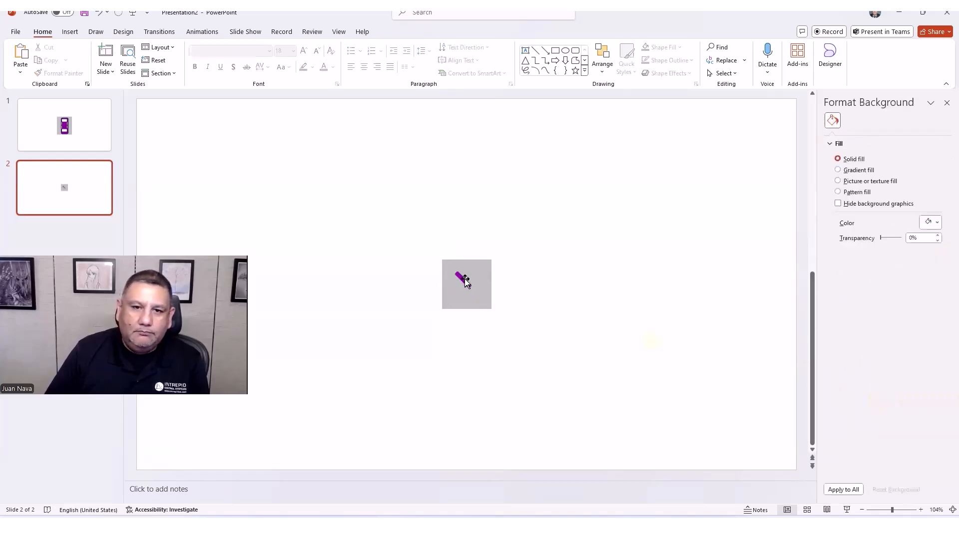
{"action": "left_click_drag", "start_coordinate": [464, 278], "coordinate": [465, 283]}
{"action": "left_click", "coordinate": [532, 336]}
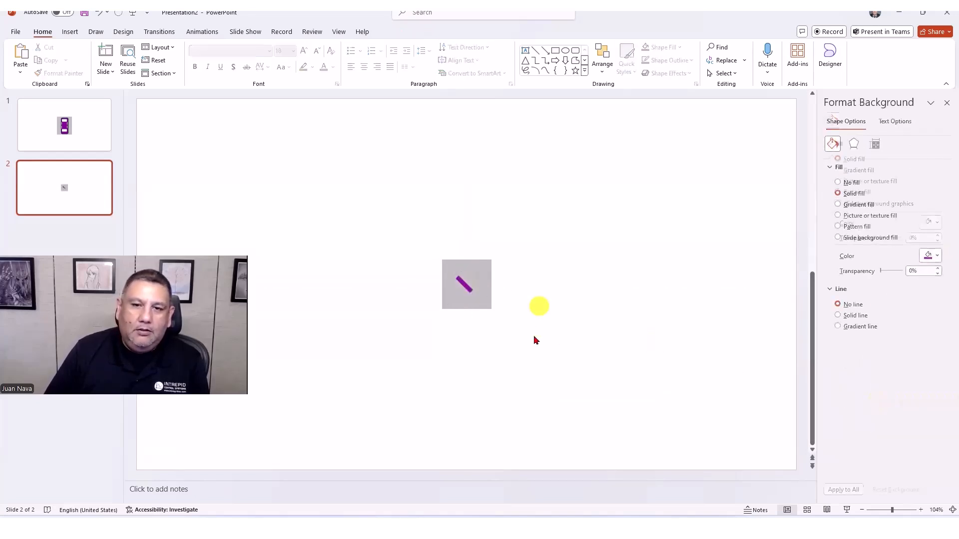
Shrink the gray background from its upper-left and lower-right corners until it closely frames the purple bar.
{"action": "left_click", "coordinate": [861, 510]}
{"action": "scroll", "coordinate": [520, 300], "scroll_direction": "up", "scroll_amount": 10}
{"action": "left_click", "coordinate": [521, 223]}
{"action": "left_click_drag", "start_coordinate": [466, 185], "coordinate": [460, 240]}
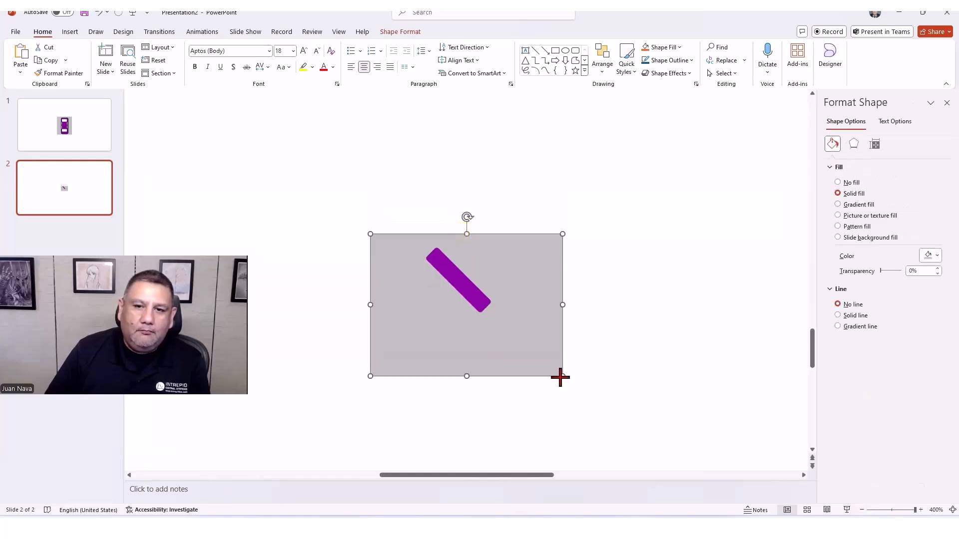
{"action": "left_click_drag", "start_coordinate": [561, 376], "coordinate": [494, 313]}
{"action": "left_click_drag", "start_coordinate": [372, 234], "coordinate": [424, 246]}
{"action": "left_click_drag", "start_coordinate": [480, 267], "coordinate": [456, 273]}
{"action": "left_click", "coordinate": [544, 304]}
{"action": "left_click", "coordinate": [457, 274]}
{"action": "left_click", "coordinate": [616, 347]}
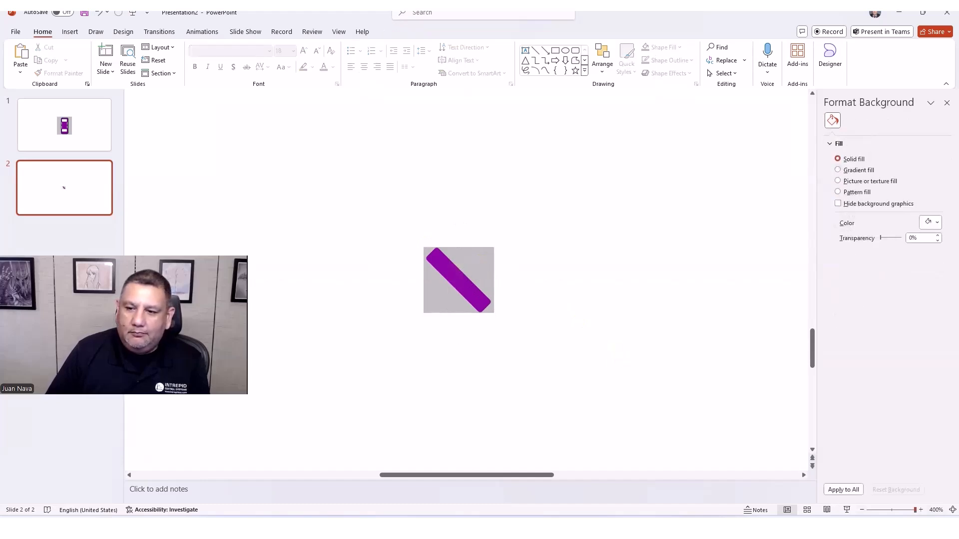
Set the slide view to 100% zoom and take a region screenshot of the purple bar with its gray background.
{"action": "left_click_drag", "start_coordinate": [915, 510], "coordinate": [891, 510]}
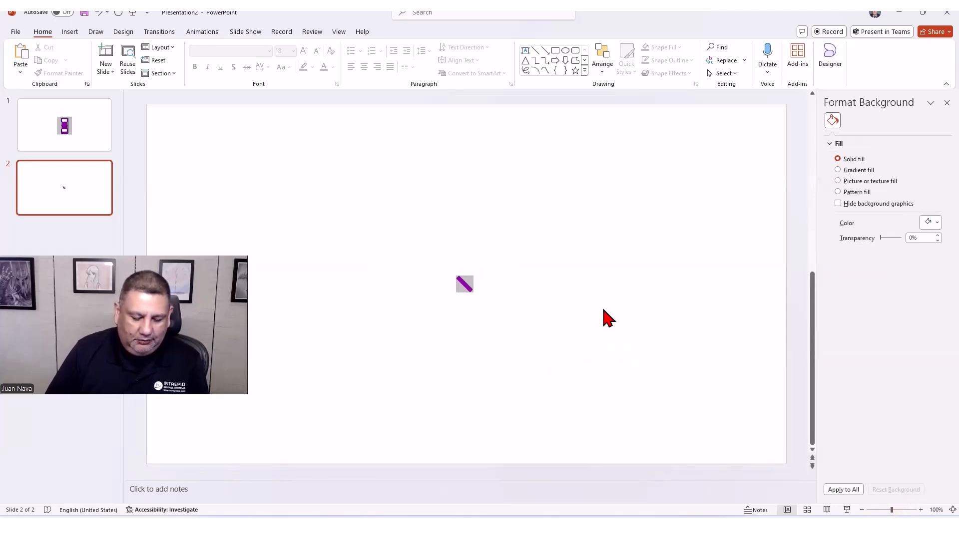
{"action": "key", "text": "ctrl+Print"}
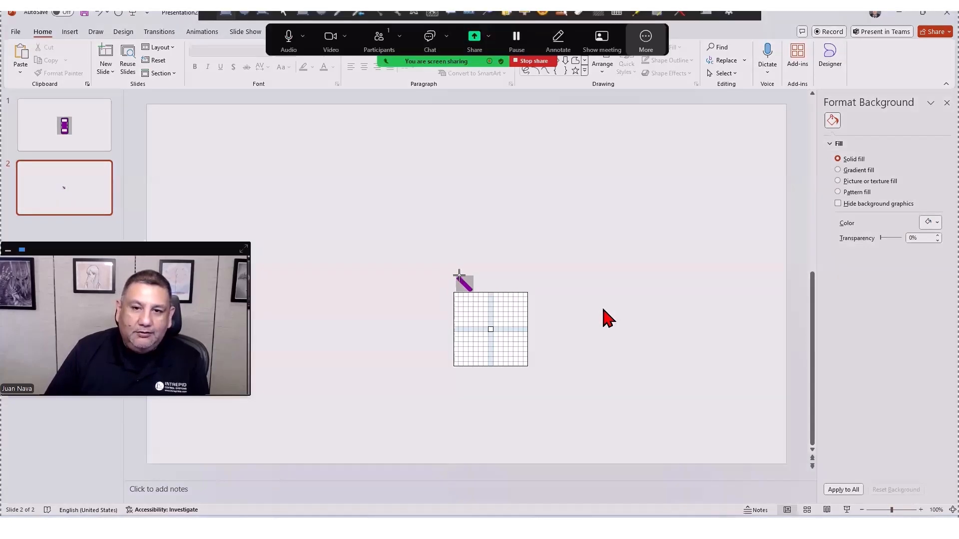
{"action": "left_click_drag", "start_coordinate": [456, 275], "coordinate": [472, 292]}
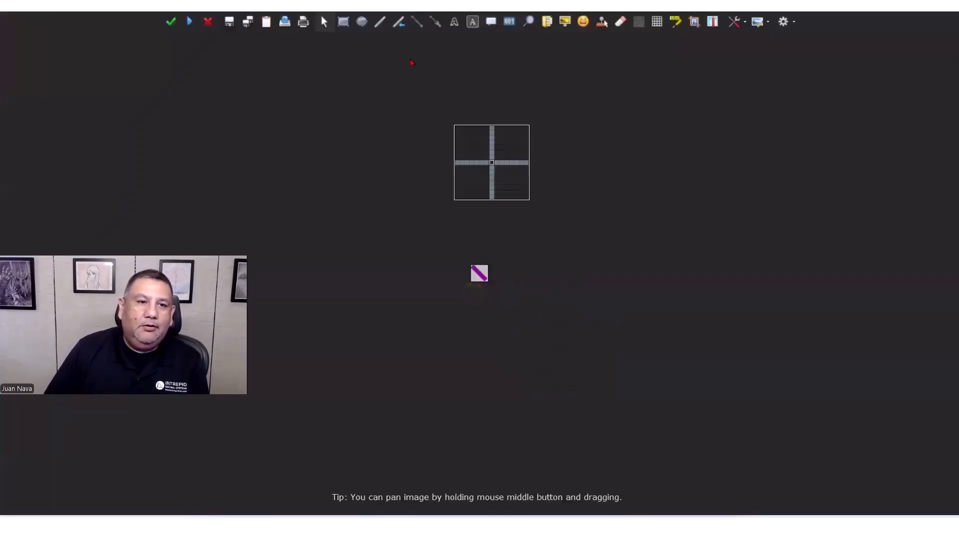
Open Paint and paste the captured door graphic onto the blank canvas.
{"action": "mouse_move", "coordinate": [93, 528]}
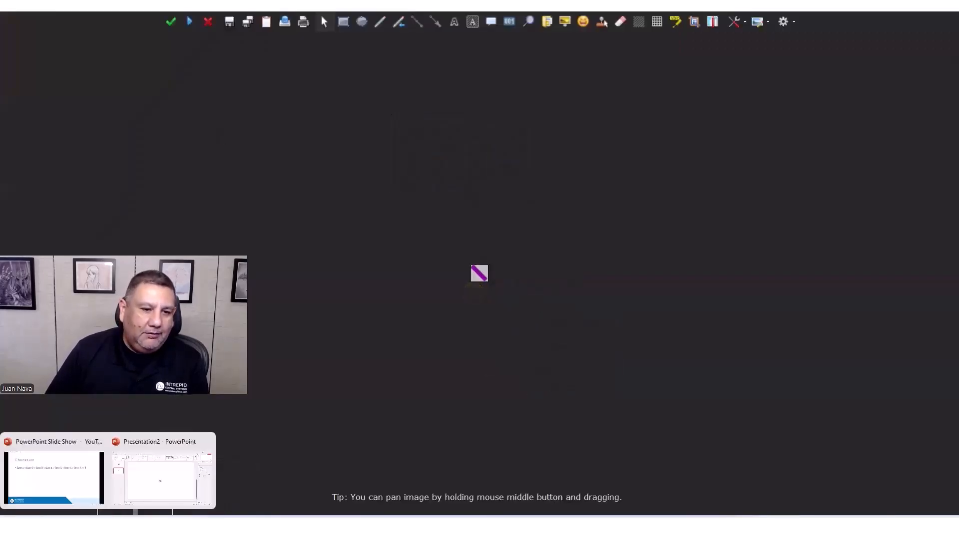
{"action": "left_click", "coordinate": [15, 528]}
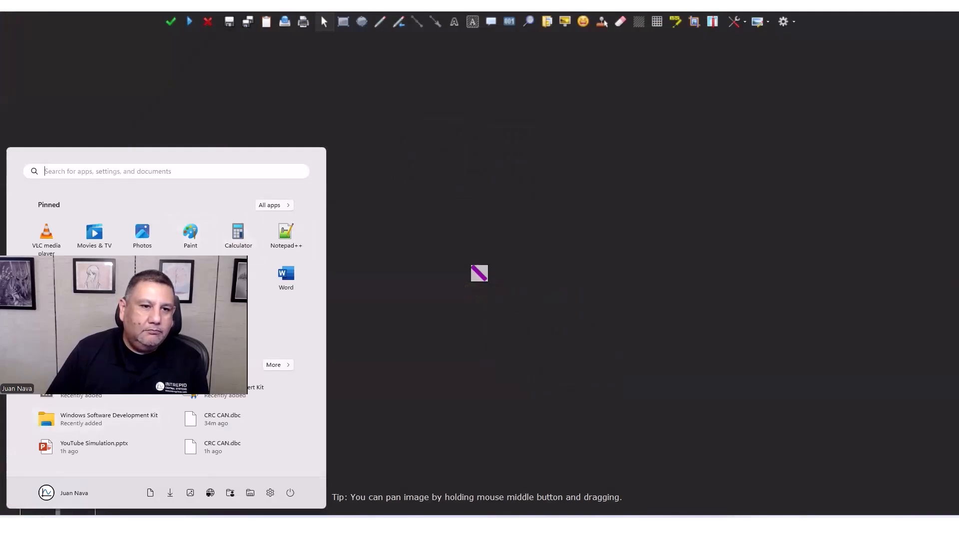
{"action": "left_click", "coordinate": [187, 233]}
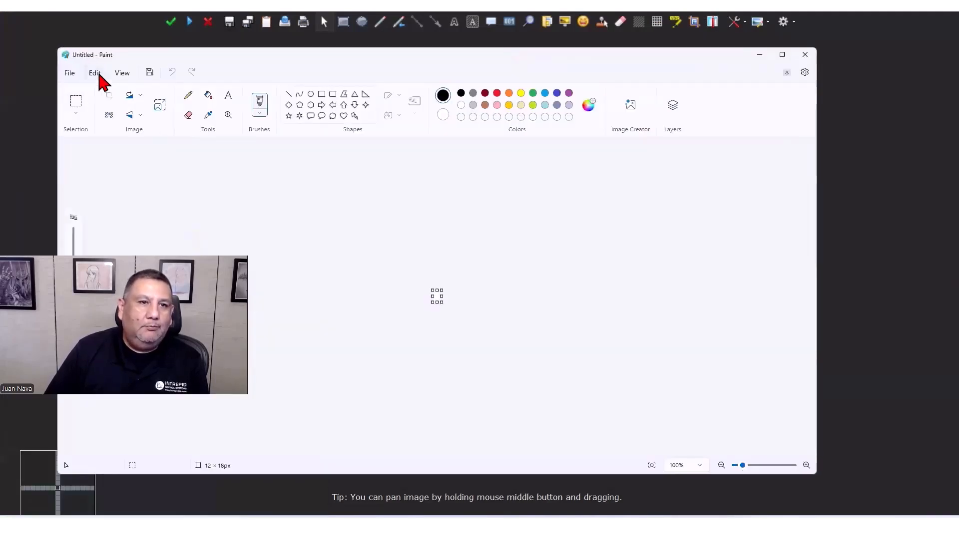
{"action": "left_click", "coordinate": [96, 72]}
{"action": "left_click", "coordinate": [112, 124]}
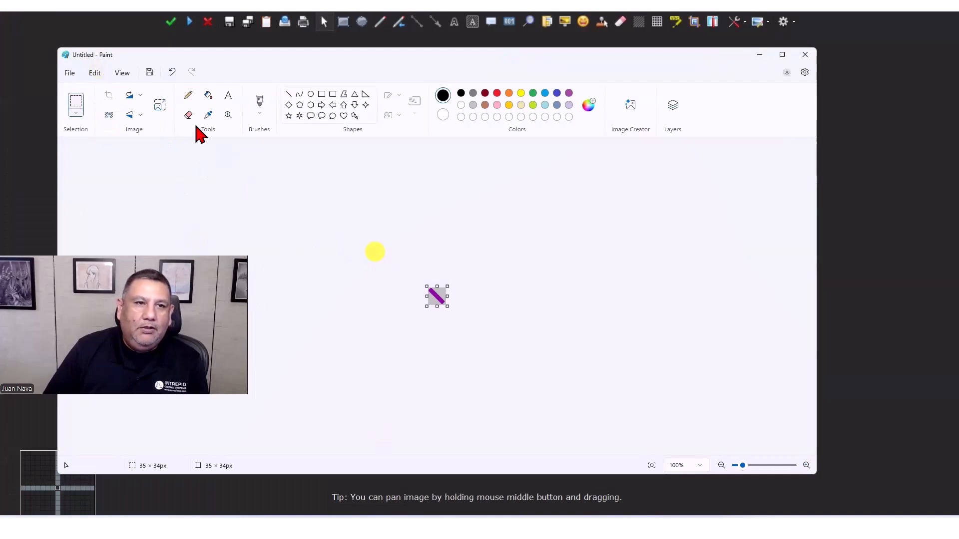
Save the pasted image as a 24-bit bitmap named Right Door in the MY24 ECU folder.
{"action": "left_click", "coordinate": [71, 74]}
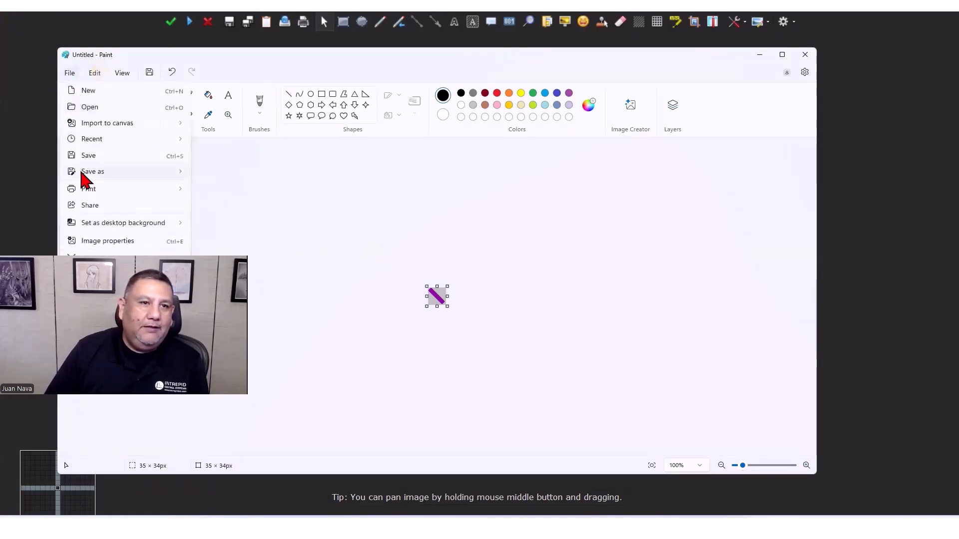
{"action": "mouse_move", "coordinate": [85, 178]}
{"action": "left_click", "coordinate": [217, 204]}
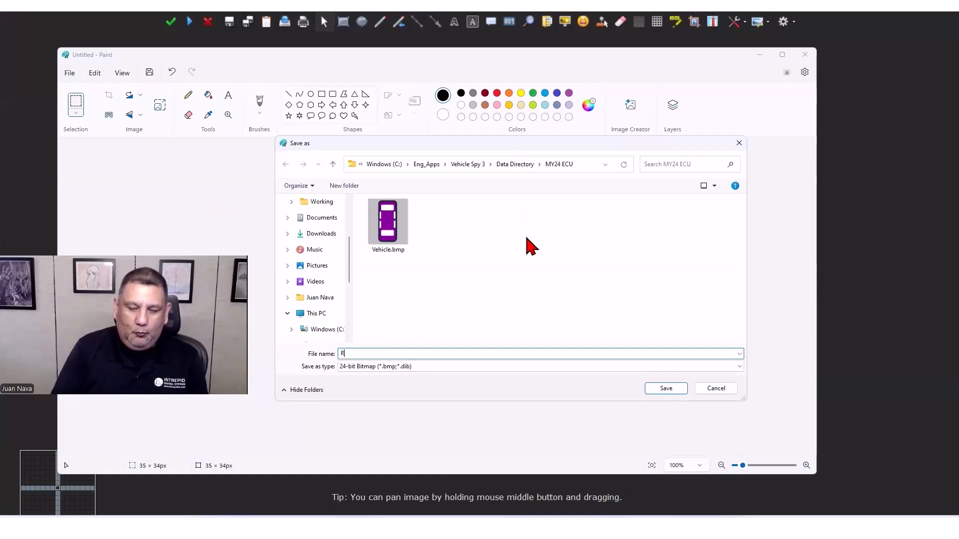
{"action": "type", "text": "Right Door"}
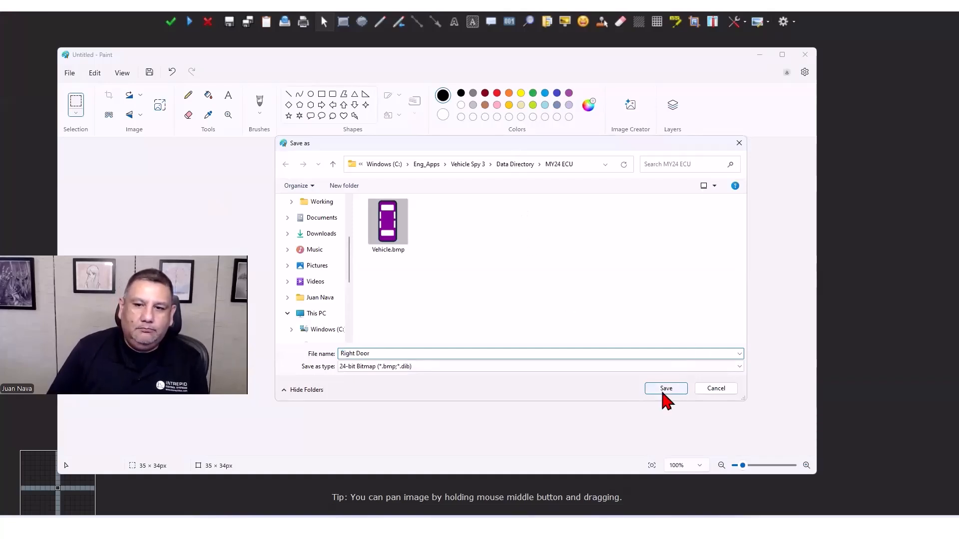
{"action": "left_click", "coordinate": [665, 389]}
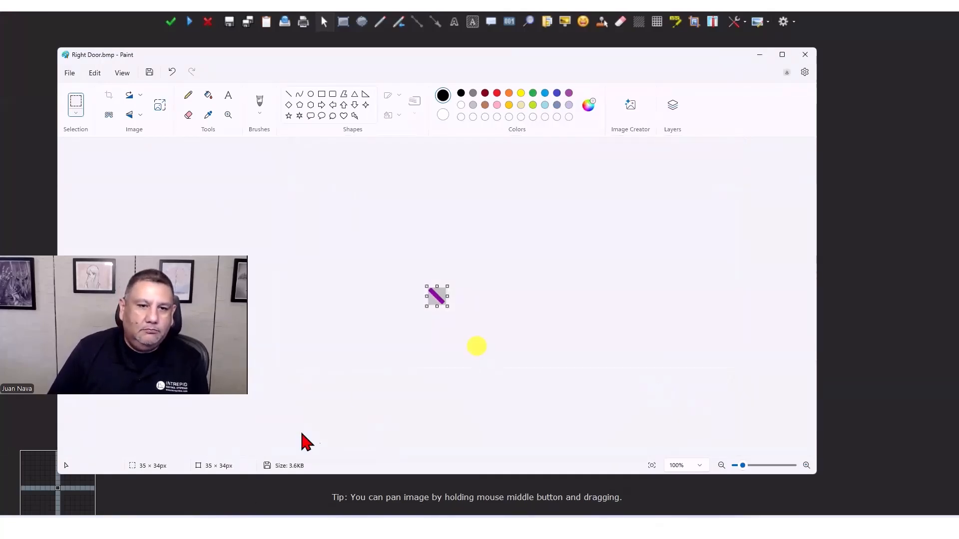
Close the screenshot editor and switch back to Presentation2 in PowerPoint.
{"action": "left_click", "coordinate": [805, 54]}
{"action": "key", "text": "Escape"}
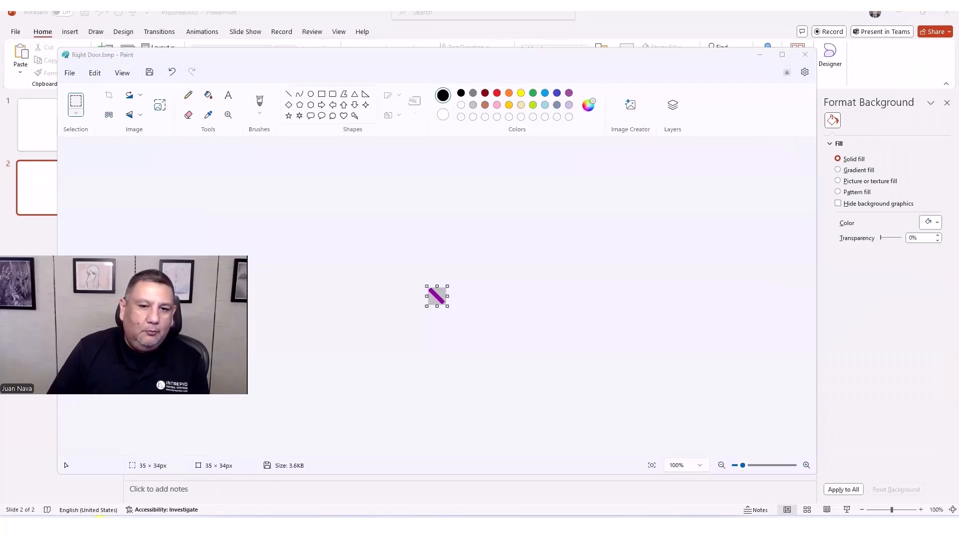
{"action": "left_click", "coordinate": [100, 525]}
{"action": "left_click", "coordinate": [543, 269]}
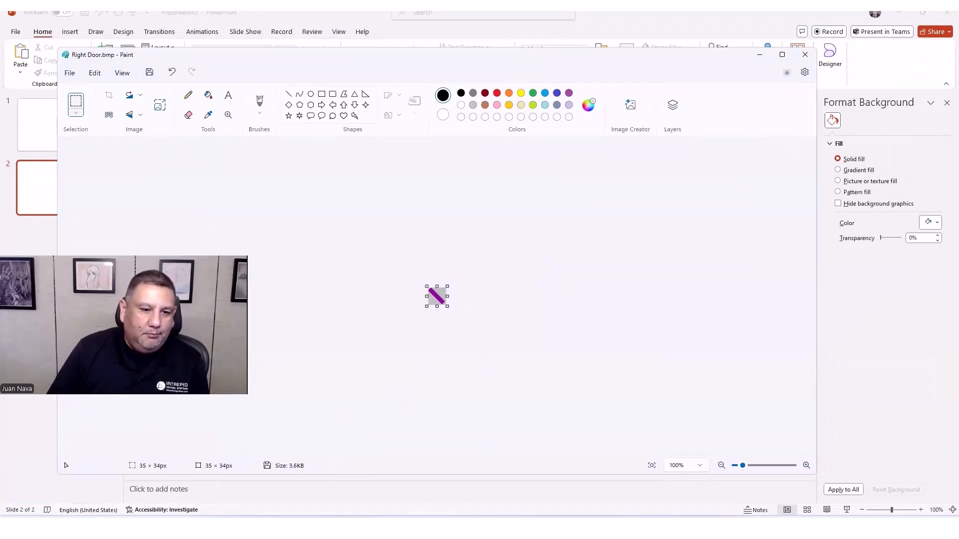
{"action": "left_click", "coordinate": [99, 525]}
{"action": "left_click", "coordinate": [160, 496]}
Set the purple bar's 3-D Z rotation to 135° and take a region screenshot of it with its gray background.
{"action": "left_click", "coordinate": [463, 283]}
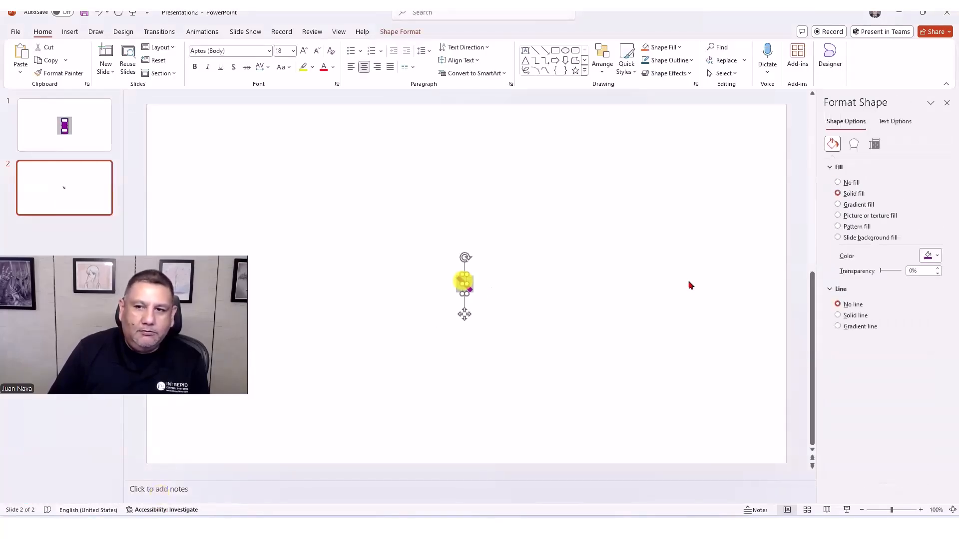
{"action": "left_click", "coordinate": [853, 145]}
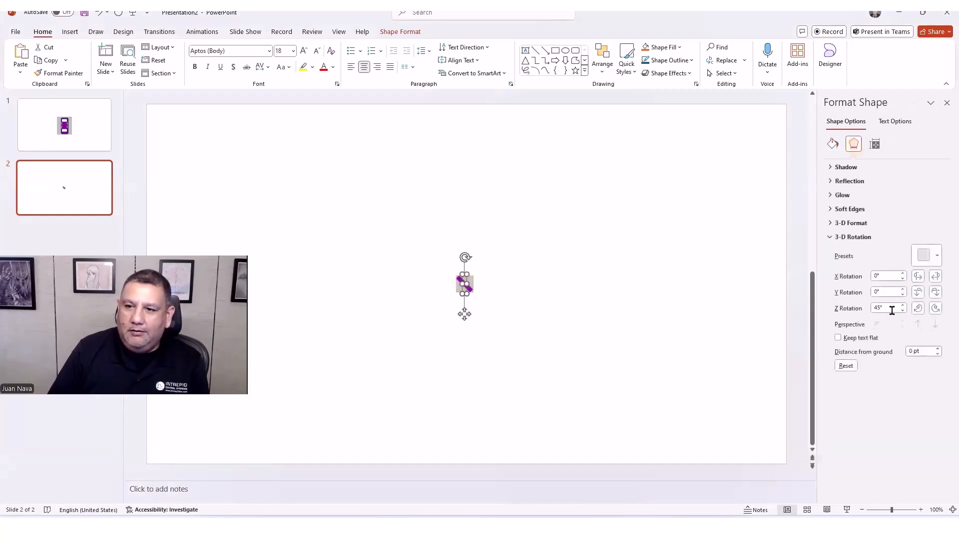
{"action": "left_click", "coordinate": [874, 308]}
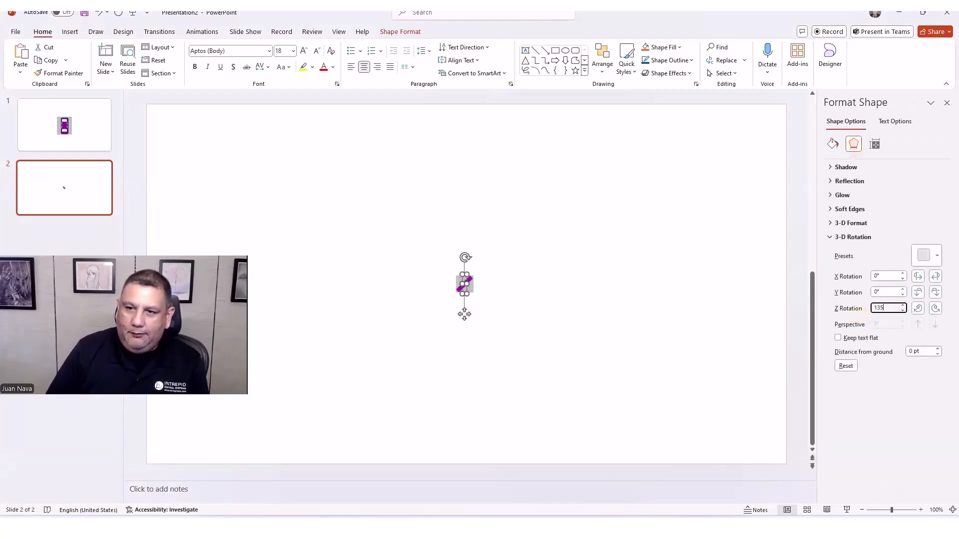
{"action": "type", "text": "135"}
{"action": "left_click", "coordinate": [655, 307]}
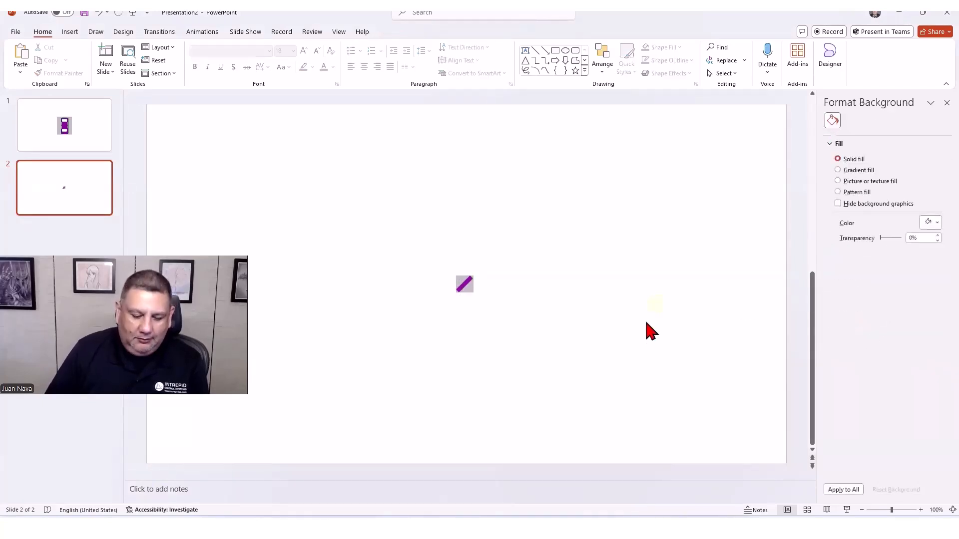
{"action": "key", "text": "ctrl+Print"}
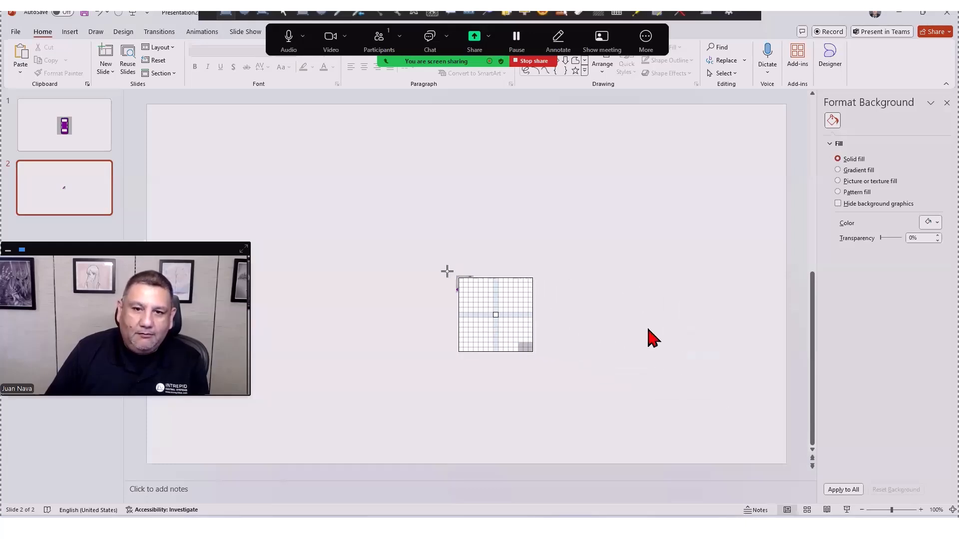
{"action": "left_click_drag", "start_coordinate": [455, 275], "coordinate": [473, 289]}
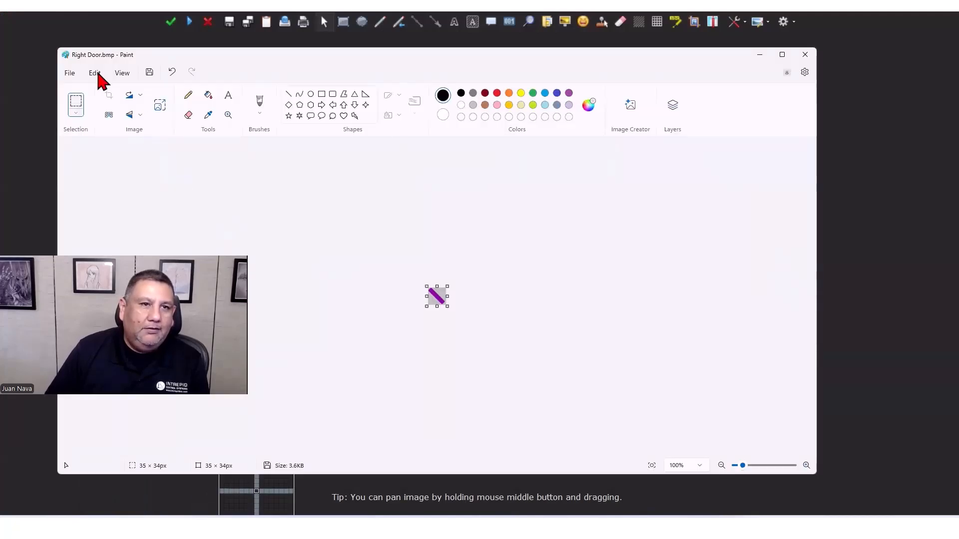
Paste the captured image of the rotated purple bar onto the Paint canvas.
{"action": "left_click", "coordinate": [70, 73]}
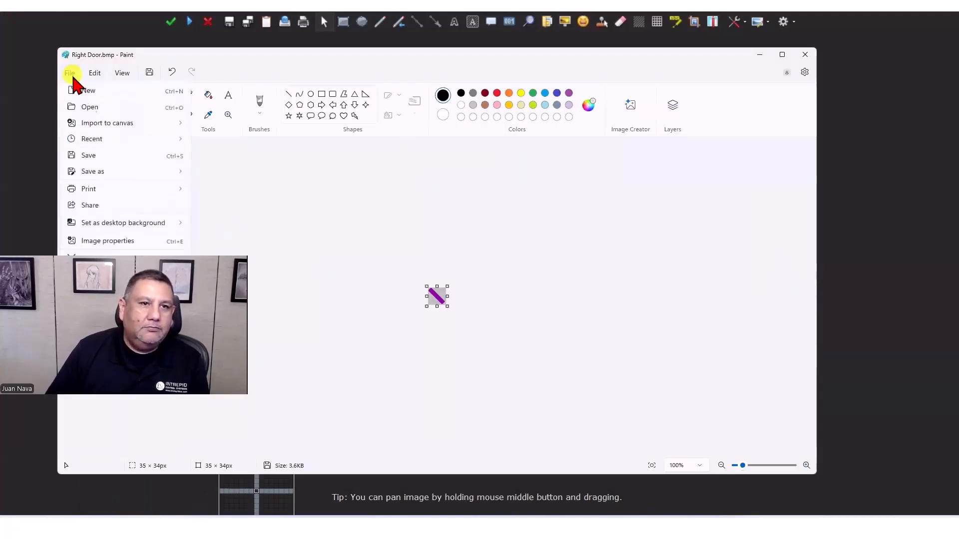
{"action": "mouse_move", "coordinate": [92, 73]}
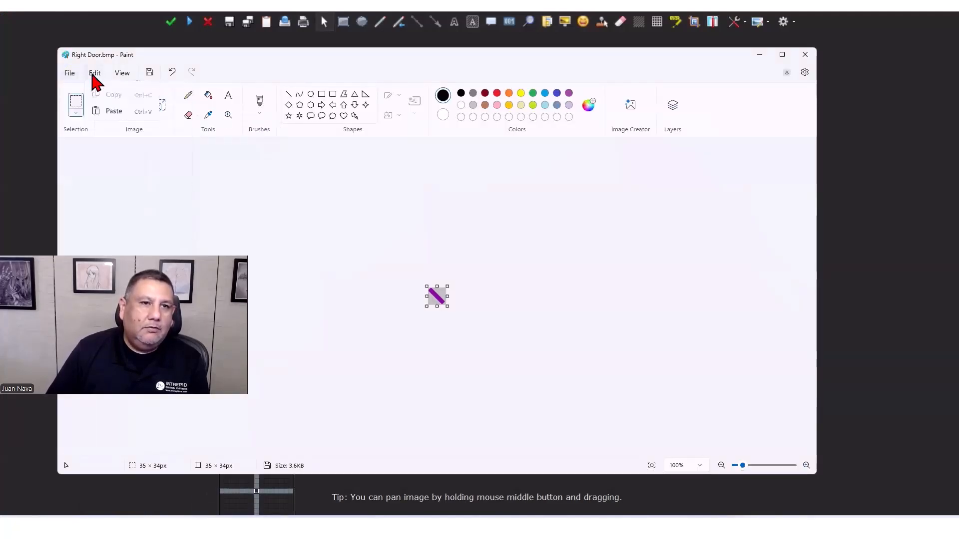
{"action": "left_click", "coordinate": [103, 123]}
Save the pasted image as a 24-bit bitmap named Left Door in the MY24 ECU folder.
{"action": "left_click", "coordinate": [70, 73]}
{"action": "mouse_move", "coordinate": [95, 169]}
{"action": "left_click", "coordinate": [215, 198]}
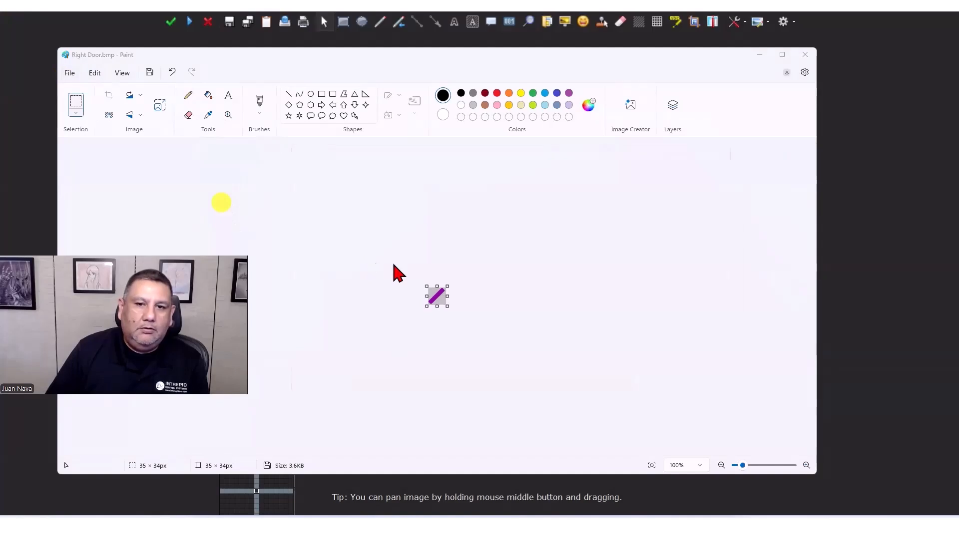
{"action": "left_click", "coordinate": [392, 245]}
{"action": "left_click", "coordinate": [345, 353]}
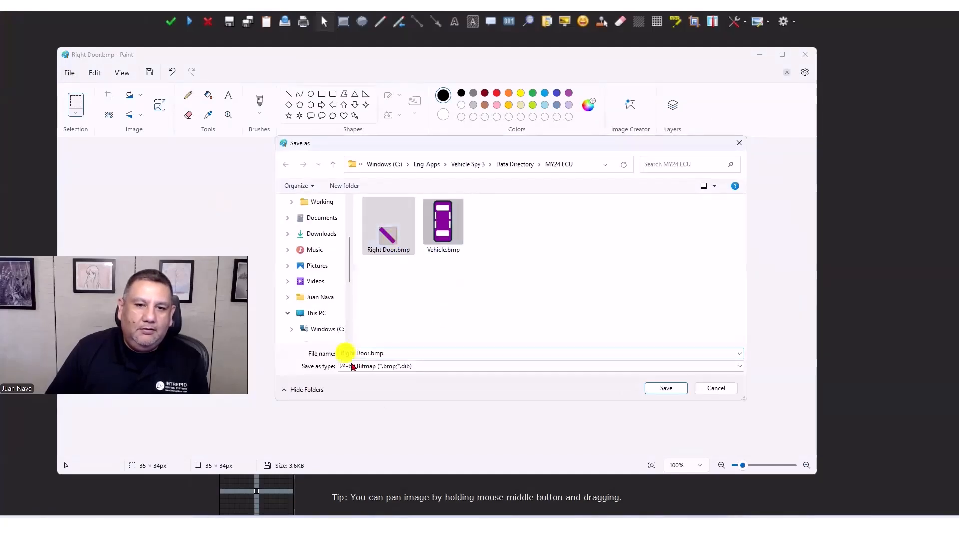
{"action": "key", "text": "Delete"}
{"action": "key", "text": "Delete"}
{"action": "key", "text": "Delete"}
{"action": "key", "text": "Delete"}
{"action": "key", "text": "BackSpace"}
{"action": "key", "text": "BackSpace"}
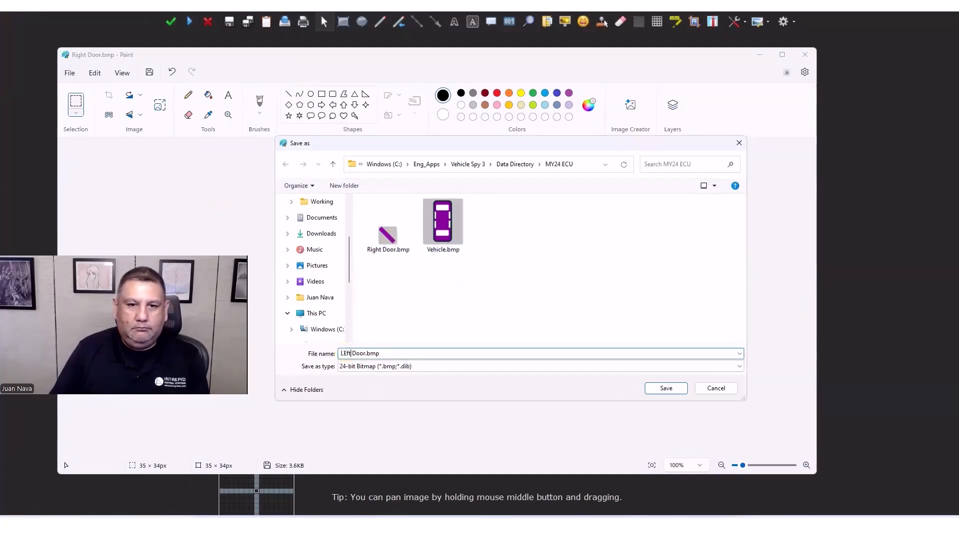
{"action": "type", "text": "Left"}
{"action": "left_click", "coordinate": [666, 389]}
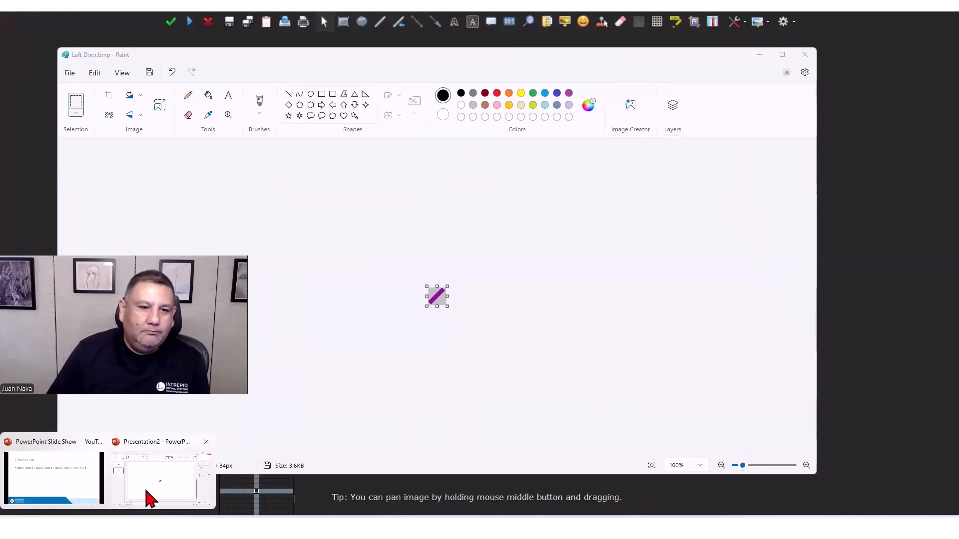
Switch to Presentation2 in PowerPoint, move the purple bar off the gray square, and take a region screenshot of the empty square.
{"action": "left_click", "coordinate": [145, 498]}
{"action": "left_click", "coordinate": [459, 282]}
{"action": "left_click_drag", "start_coordinate": [462, 283], "coordinate": [548, 286]}
{"action": "left_click", "coordinate": [514, 340]}
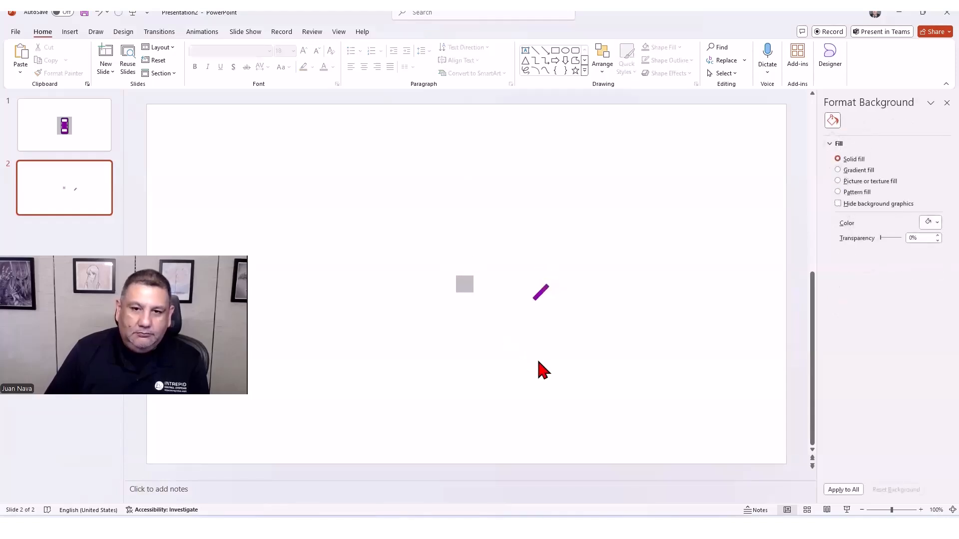
{"action": "key", "text": "ctrl+Print"}
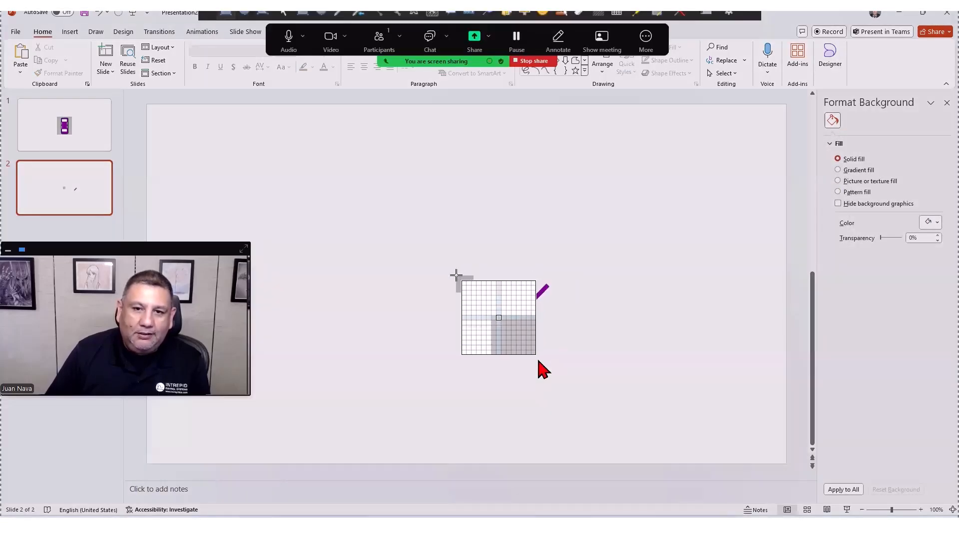
{"action": "left_click_drag", "start_coordinate": [456, 275], "coordinate": [472, 294]}
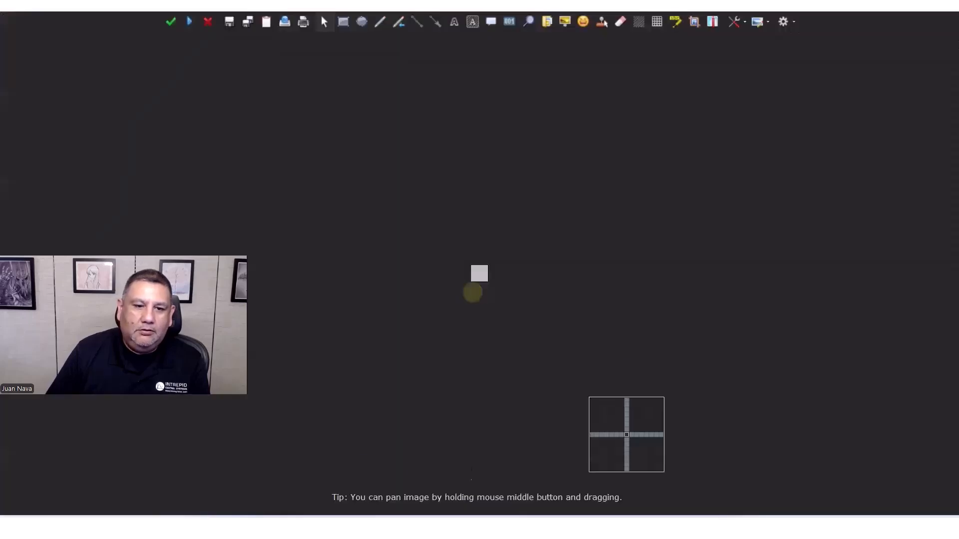
Paste the captured gray square into Paint and save it as a 24-bit bitmap named Door Closed in the MY24 ECU folder.
{"action": "left_click", "coordinate": [212, 526]}
{"action": "left_click", "coordinate": [100, 73]}
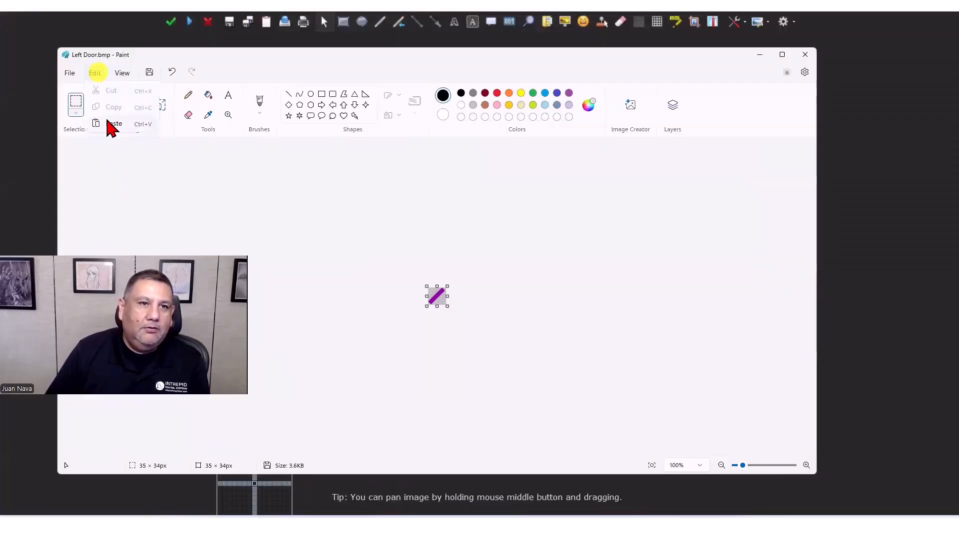
{"action": "left_click", "coordinate": [107, 126]}
{"action": "left_click", "coordinate": [71, 79]}
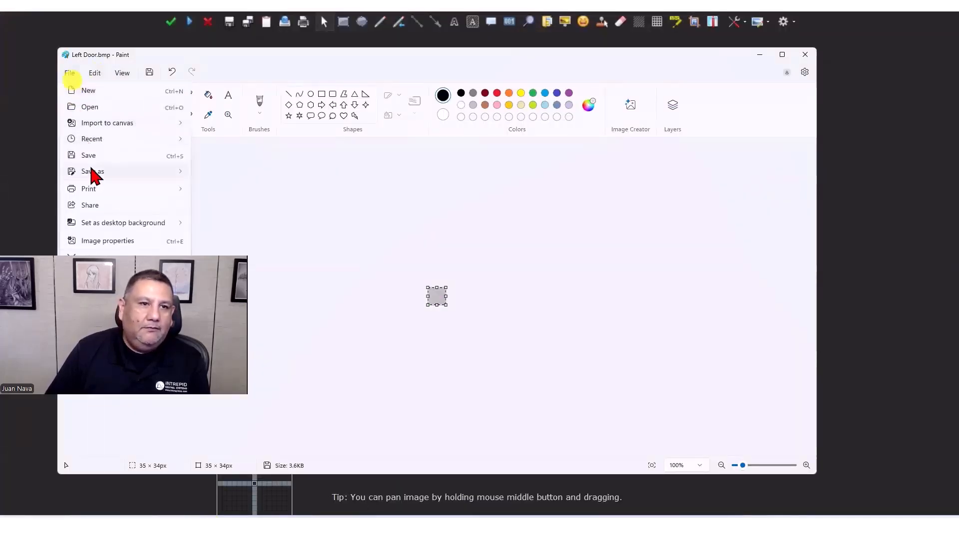
{"action": "mouse_move", "coordinate": [104, 175]}
{"action": "left_click", "coordinate": [206, 202]}
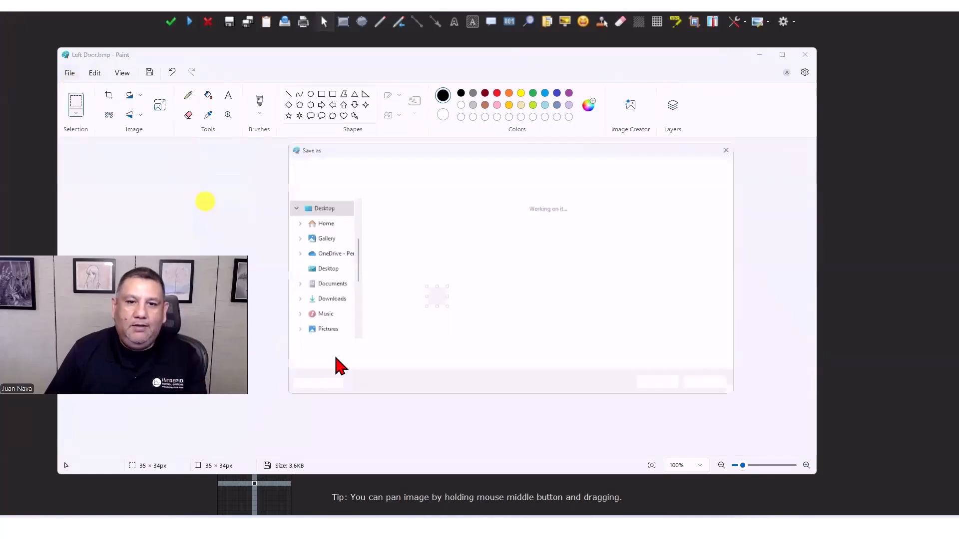
{"action": "type", "text": "Door Closed"}
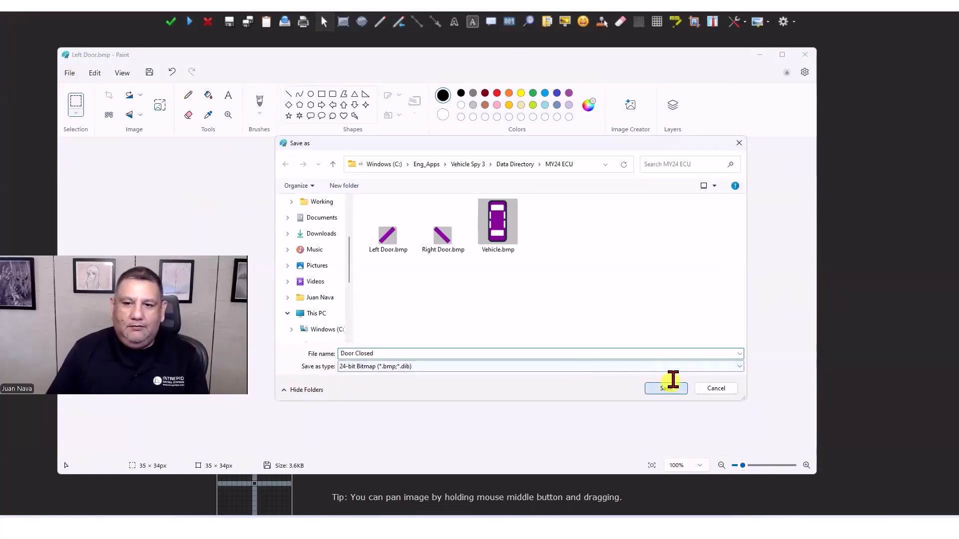
{"action": "left_click", "coordinate": [666, 388]}
Close Paint and the screenshot editor, leave PowerPoint, and return to the data workspace in Vehicle Spy.
{"action": "left_click", "coordinate": [805, 55]}
{"action": "left_click", "coordinate": [942, 13]}
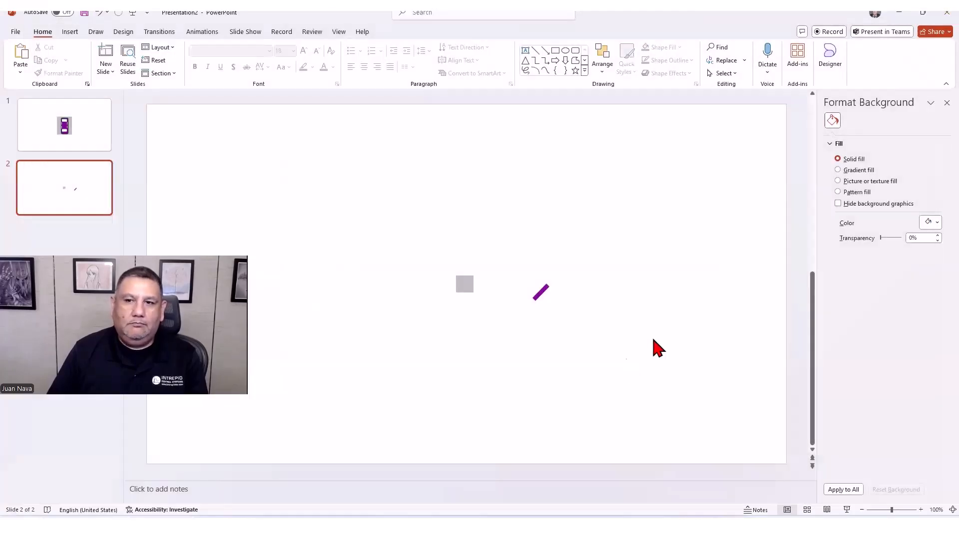
{"action": "key", "text": "Print"}
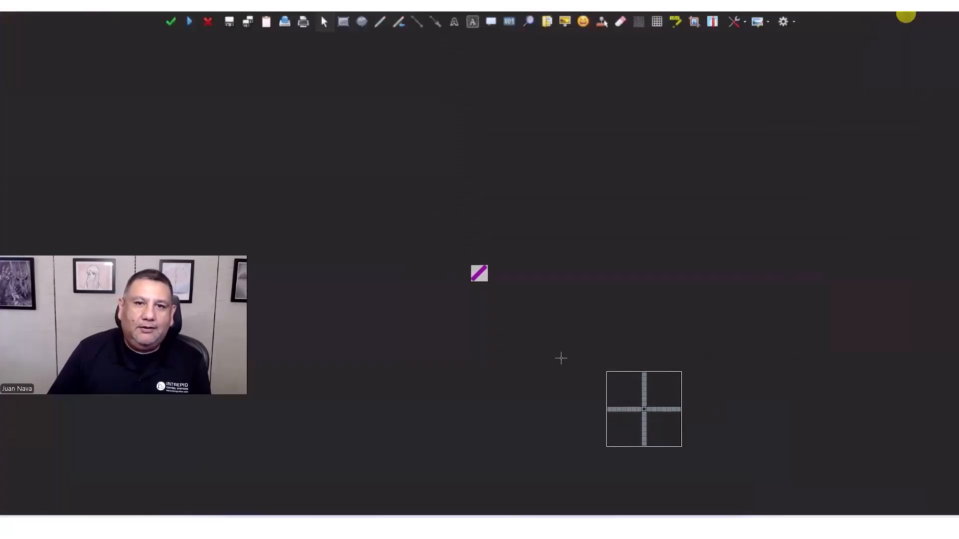
{"action": "left_click", "coordinate": [929, 6]}
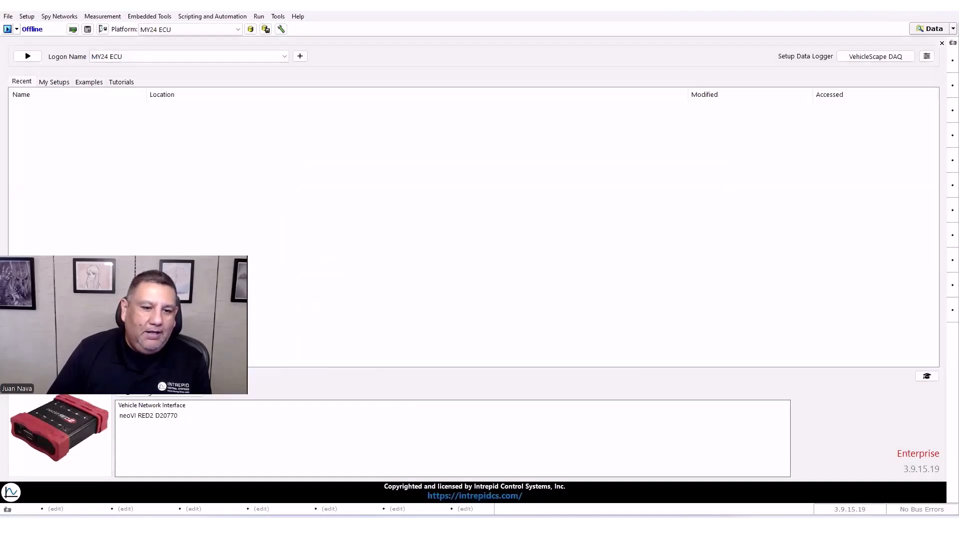
{"action": "mouse_move", "coordinate": [126, 529]}
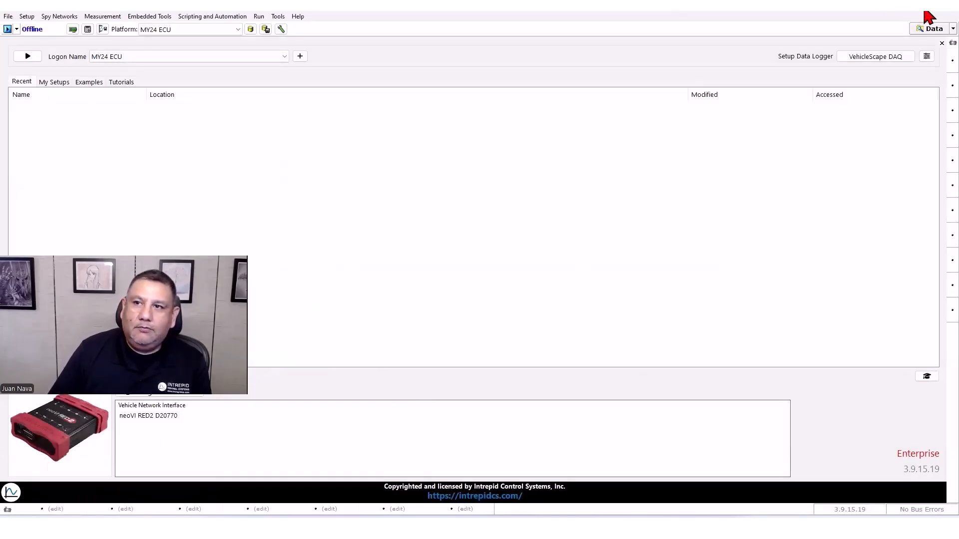
{"action": "left_click", "coordinate": [930, 29]}
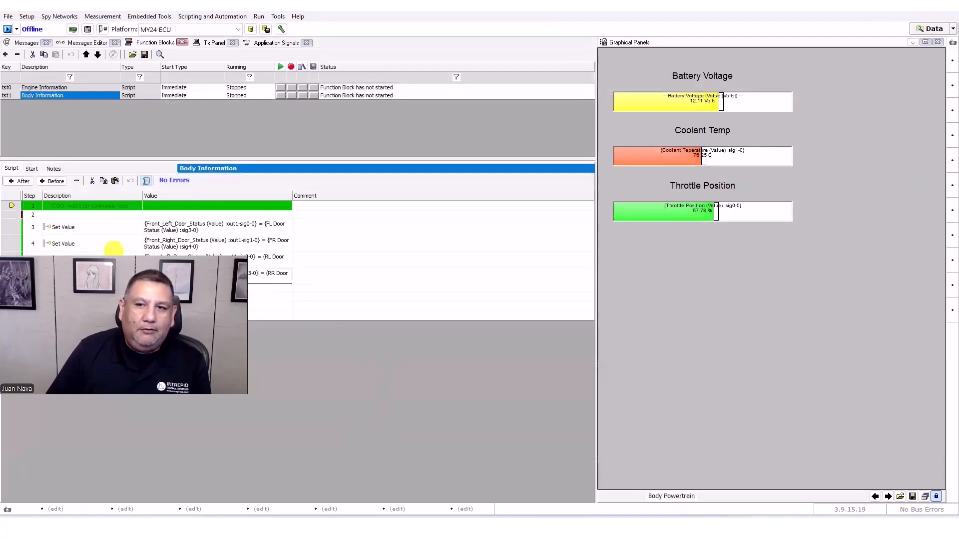
Unlock the Body Powertrain panel for editing, widen its pane, and place a Graphical Display below the Throttle Position bar.
{"action": "left_click", "coordinate": [936, 496]}
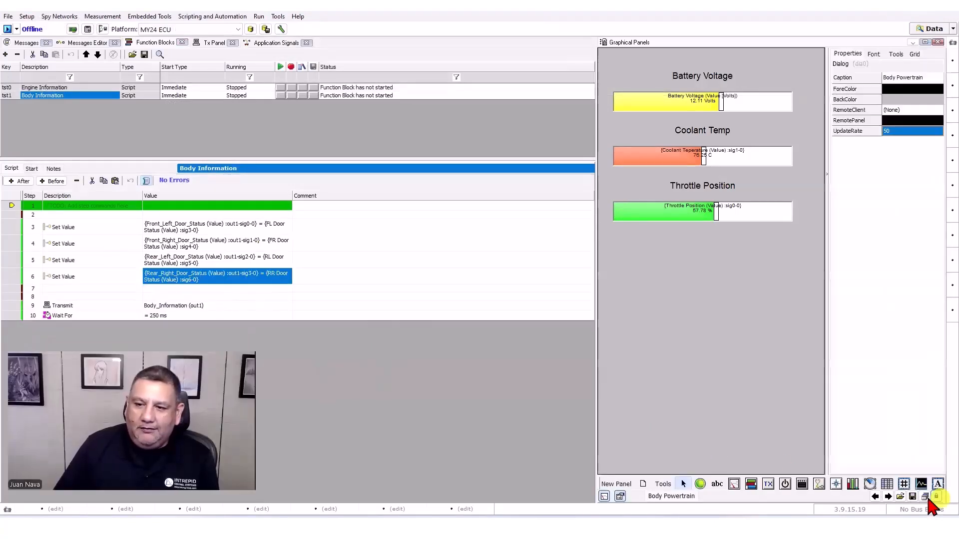
{"action": "left_click_drag", "start_coordinate": [596, 403], "coordinate": [374, 400]}
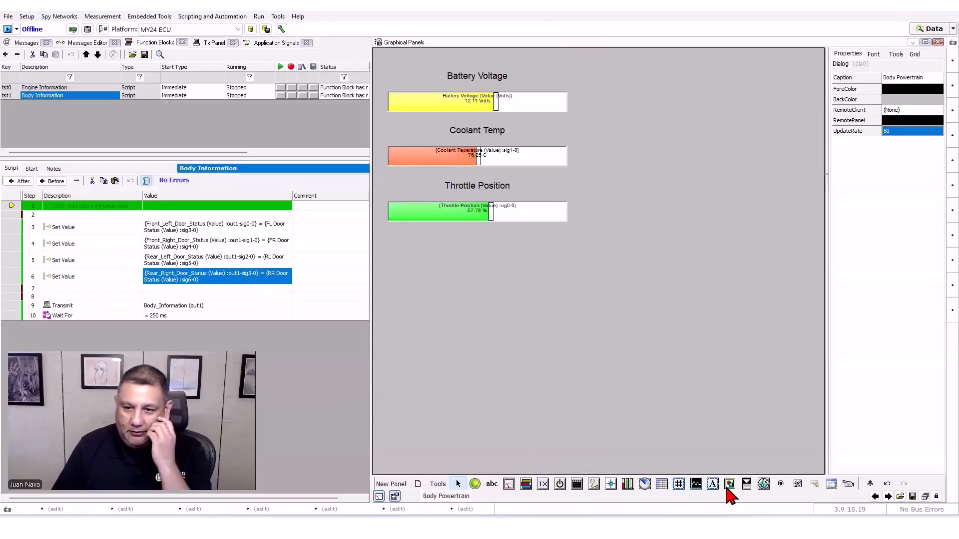
{"action": "left_click", "coordinate": [469, 291]}
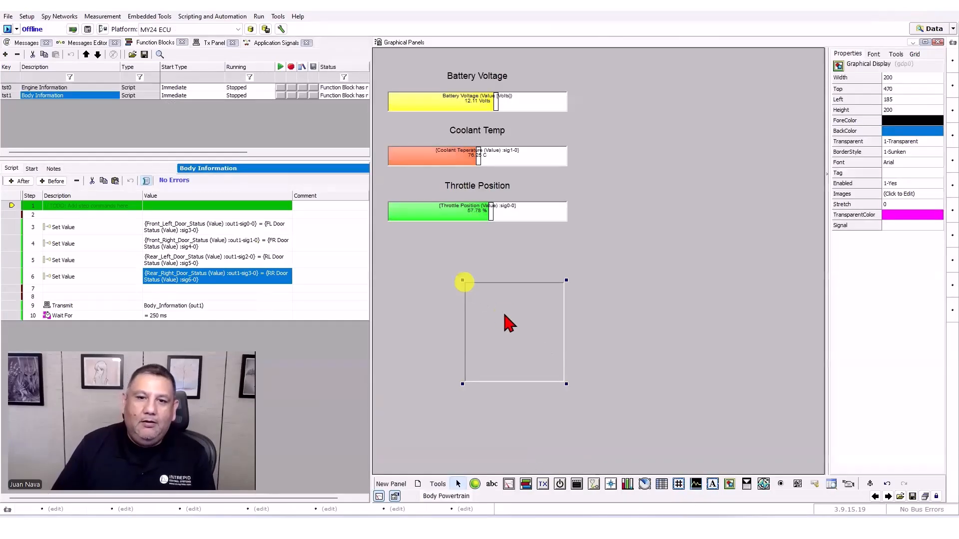
{"action": "left_click", "coordinate": [464, 276]}
Load Vehicle.bmp as the image of the new Graphical Display.
{"action": "left_click", "coordinate": [911, 195]}
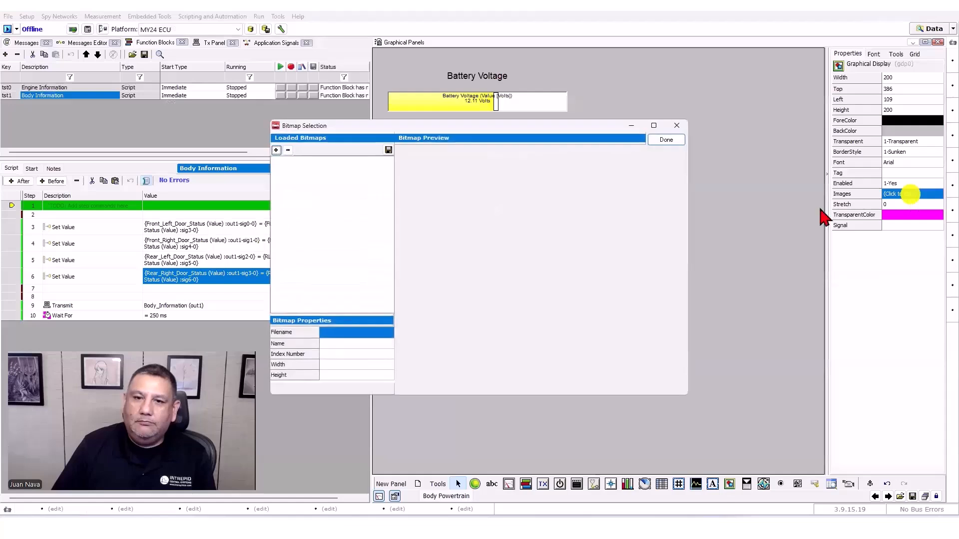
{"action": "left_click", "coordinate": [275, 149]}
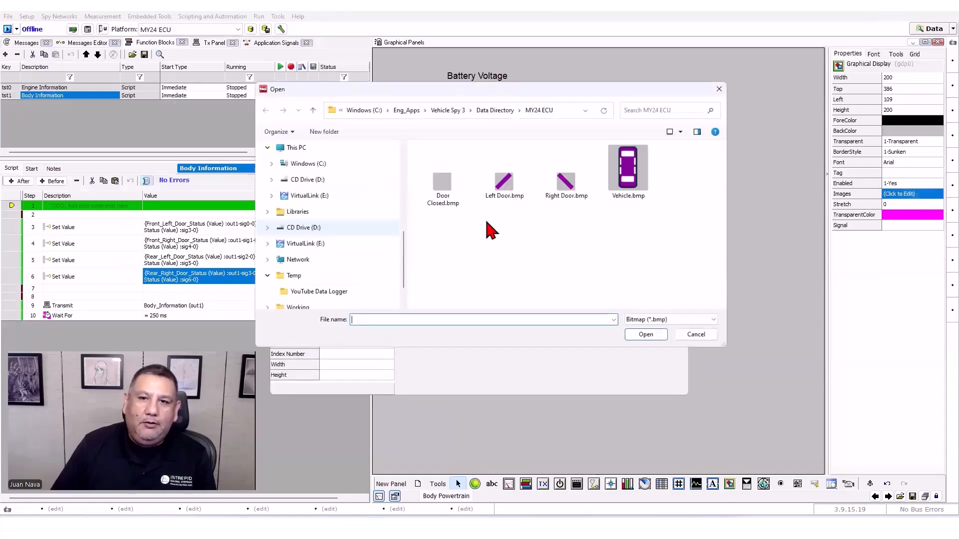
{"action": "left_click", "coordinate": [625, 166]}
{"action": "left_click", "coordinate": [638, 335]}
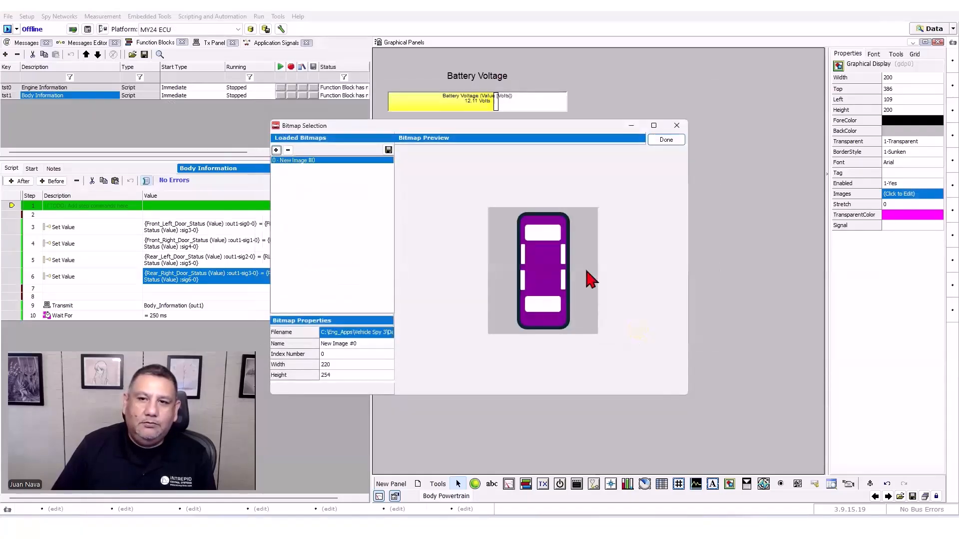
{"action": "left_click", "coordinate": [666, 141]}
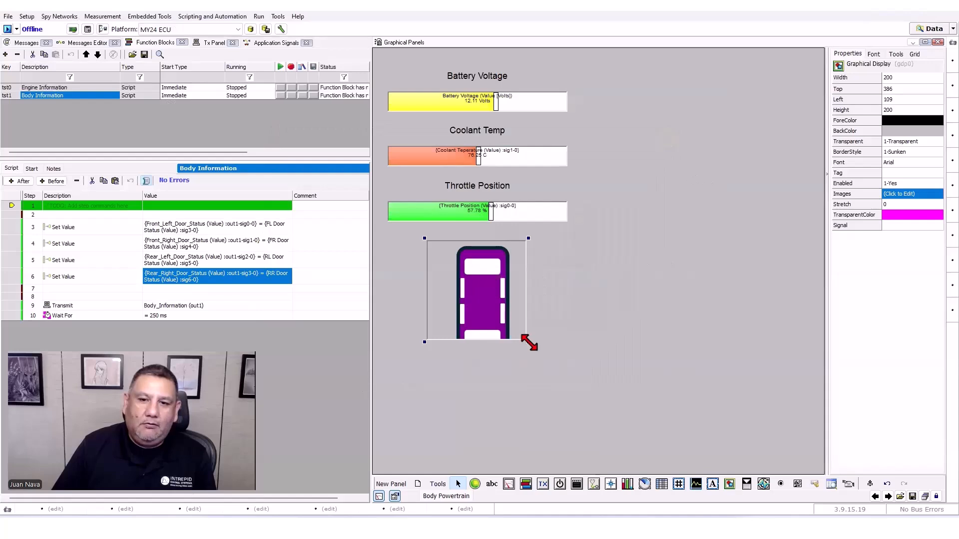
Enlarge the vehicle display to about 270 by 290, shift it slightly left, and set its border style to 0-None.
{"action": "left_click_drag", "start_coordinate": [529, 343], "coordinate": [561, 385]}
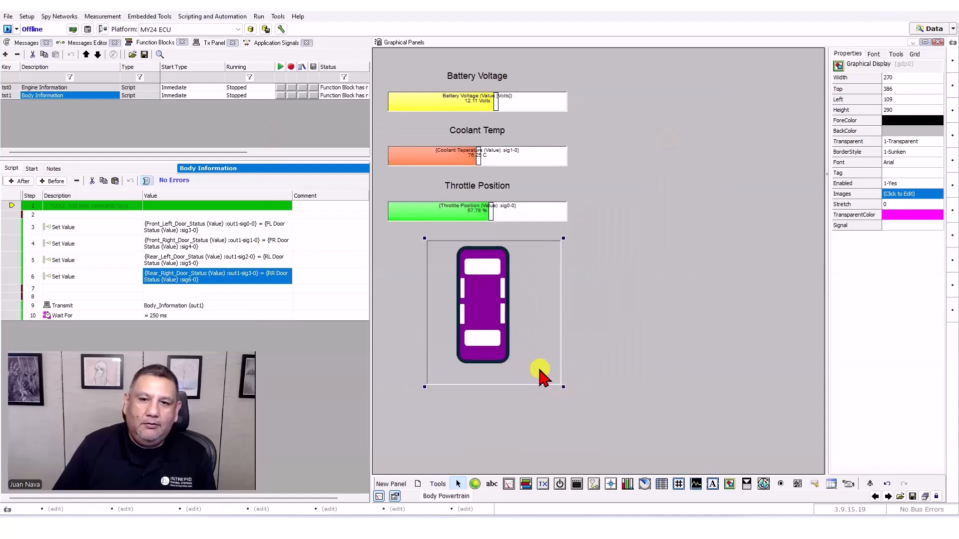
{"action": "left_click", "coordinate": [899, 152]}
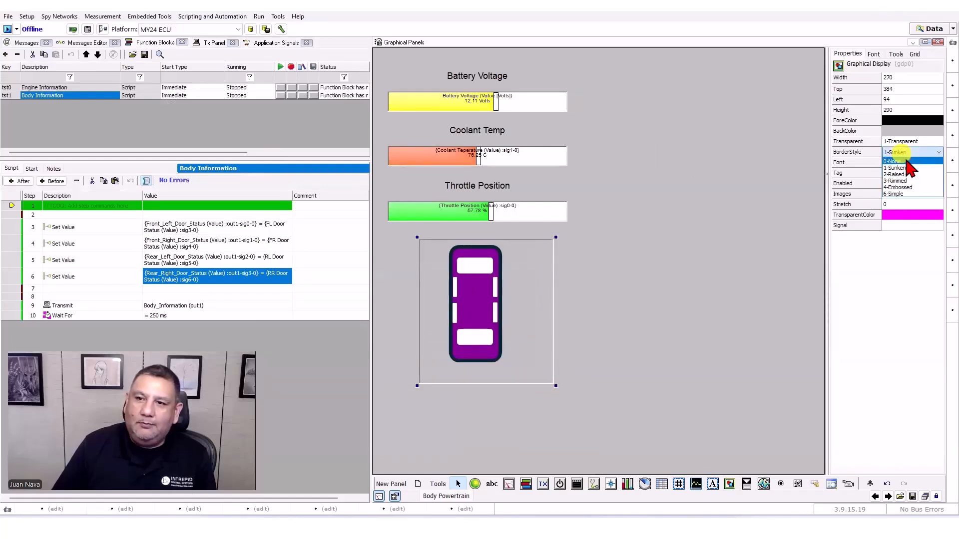
{"action": "left_click", "coordinate": [905, 161]}
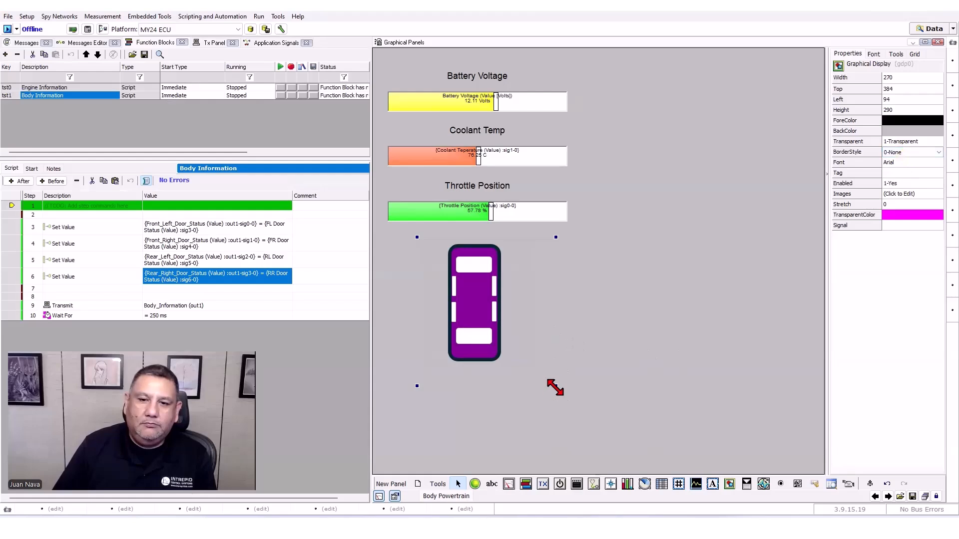
{"action": "left_click", "coordinate": [537, 382]}
{"action": "left_click", "coordinate": [645, 320]}
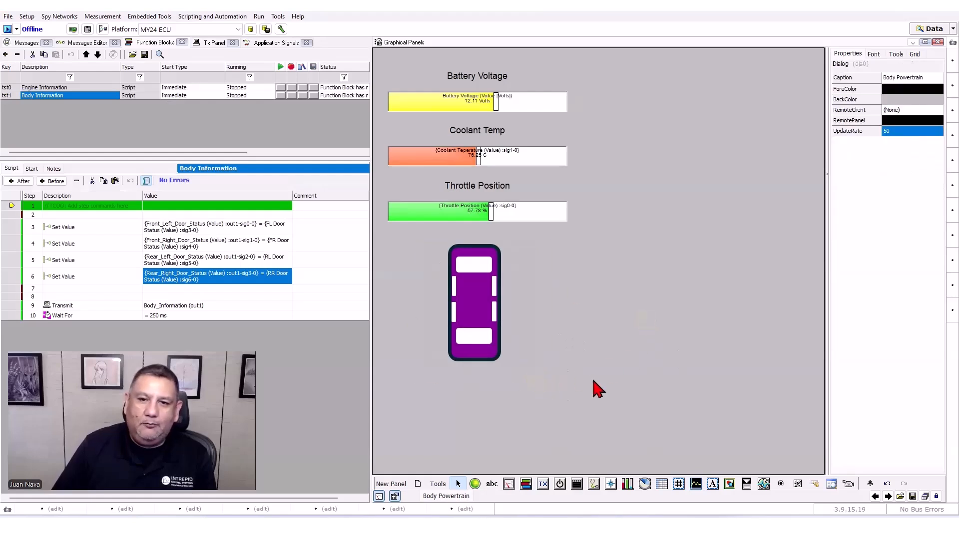
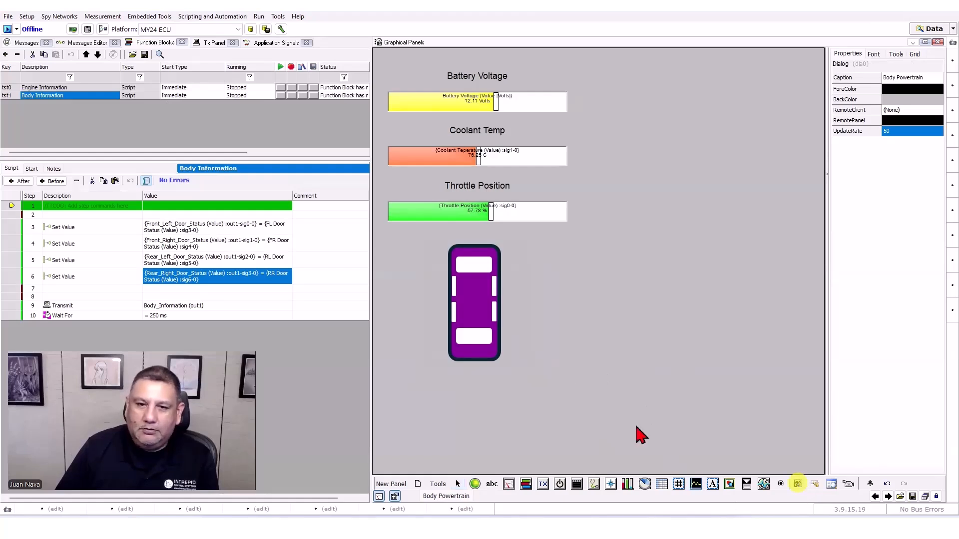
Place a Bitmap Button to the right of the vehicle graphic and add Door Closed.bmp to its images.
{"action": "left_click", "coordinate": [607, 422]}
{"action": "left_click_drag", "start_coordinate": [611, 423], "coordinate": [596, 306]}
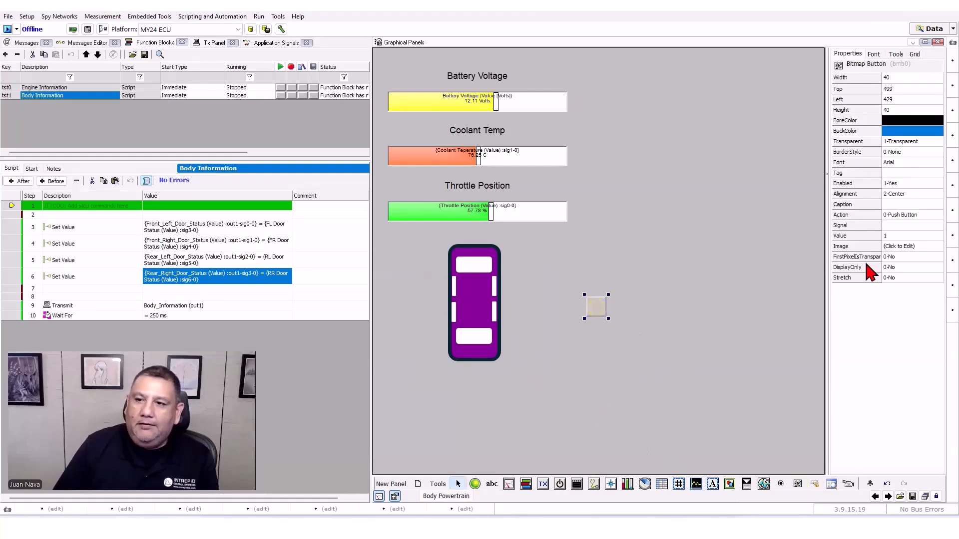
{"action": "left_click", "coordinate": [911, 246]}
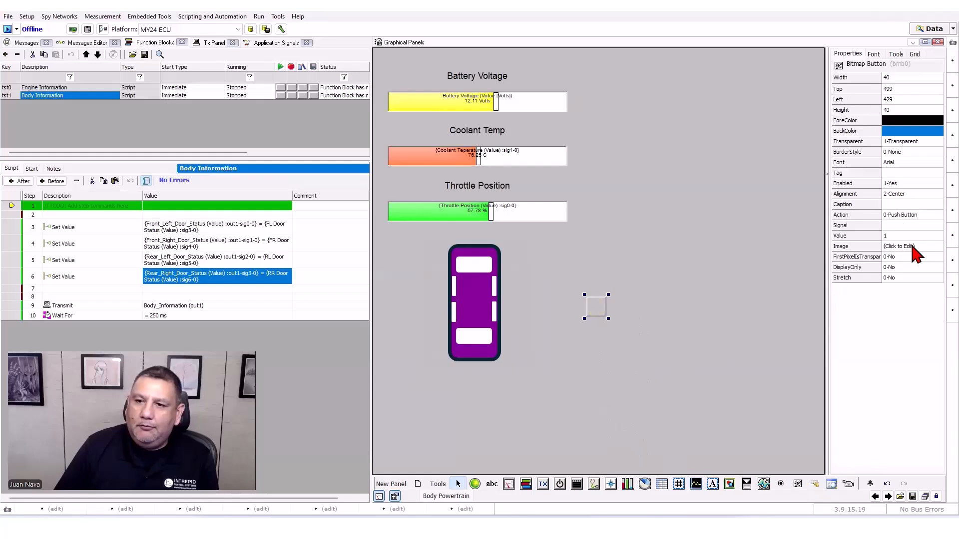
{"action": "left_click", "coordinate": [276, 151]}
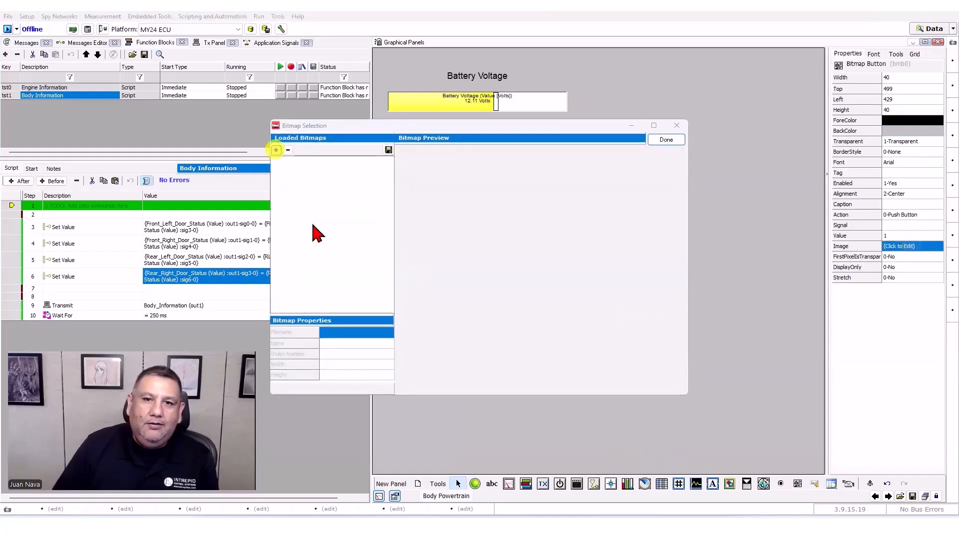
{"action": "left_click", "coordinate": [443, 186]}
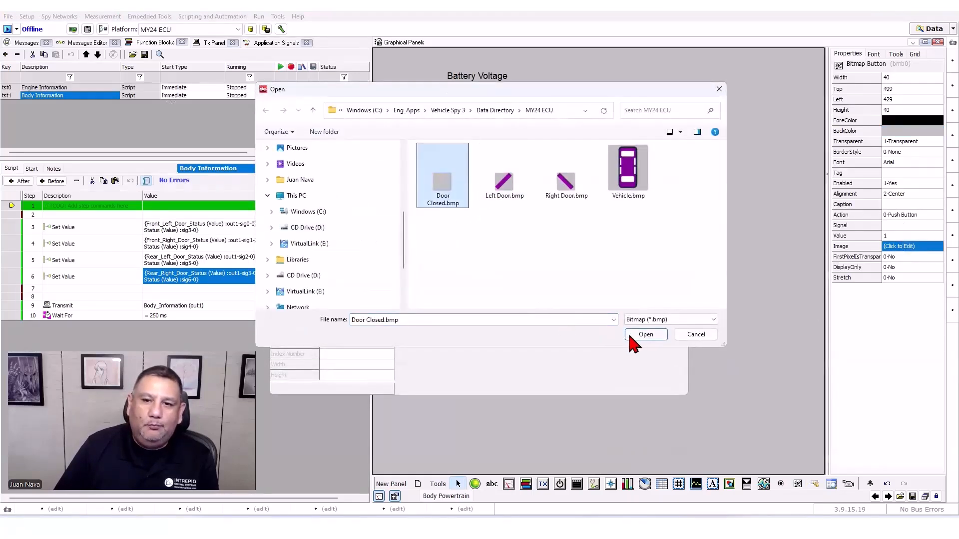
{"action": "left_click", "coordinate": [644, 335]}
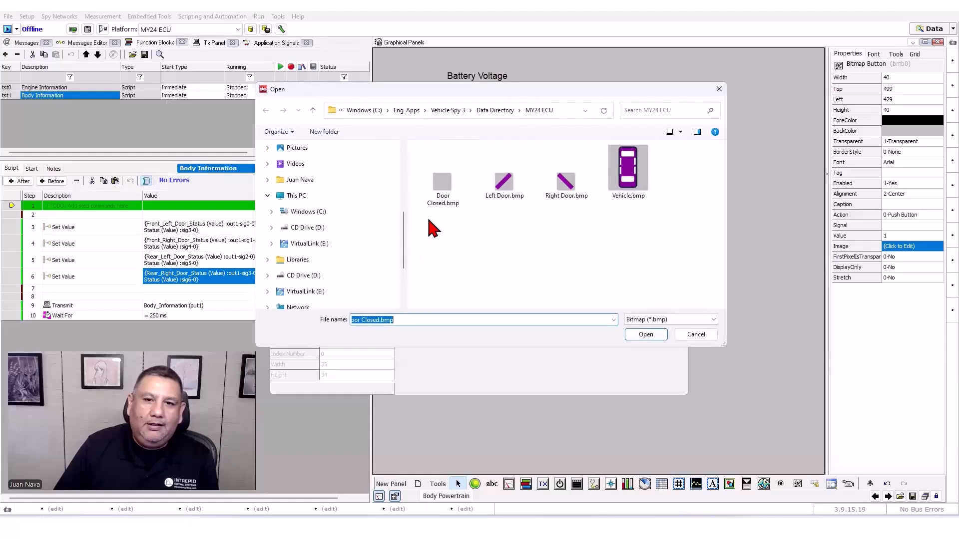
Add Door Closed.bmp as State 1 and Left Door.bmp as State 2 of the bitmap button, then finish the image selection.
{"action": "left_click", "coordinate": [439, 191]}
{"action": "left_click", "coordinate": [645, 337]}
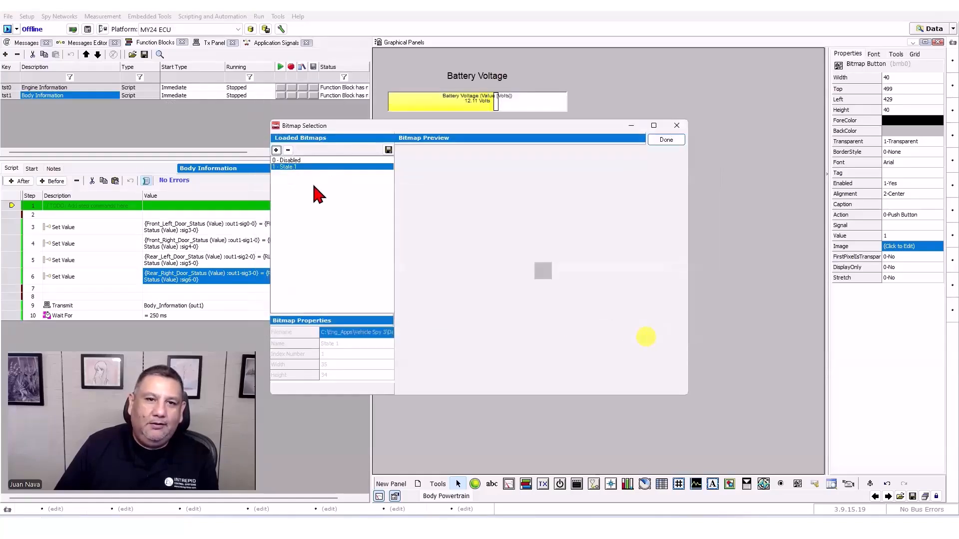
{"action": "left_click", "coordinate": [276, 150]}
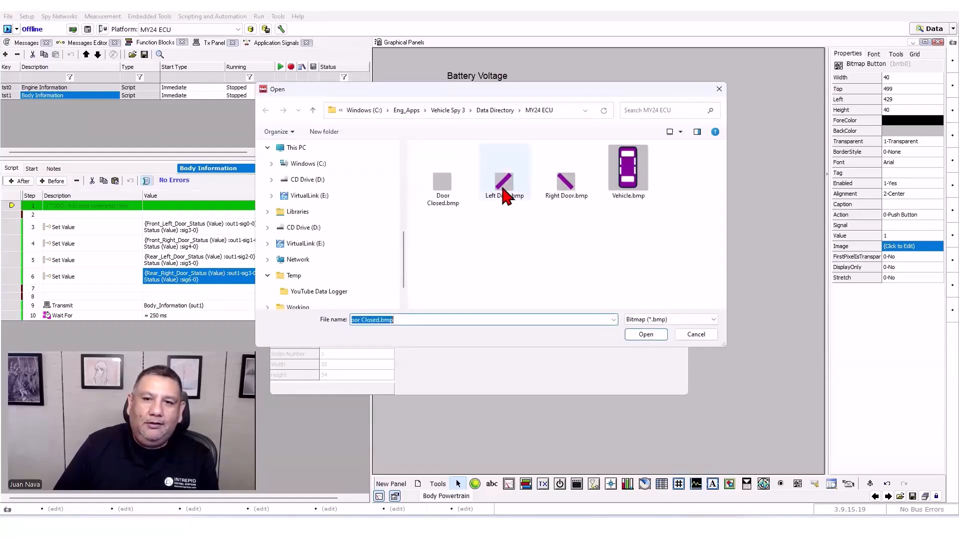
{"action": "left_click", "coordinate": [504, 185]}
{"action": "left_click", "coordinate": [632, 333]}
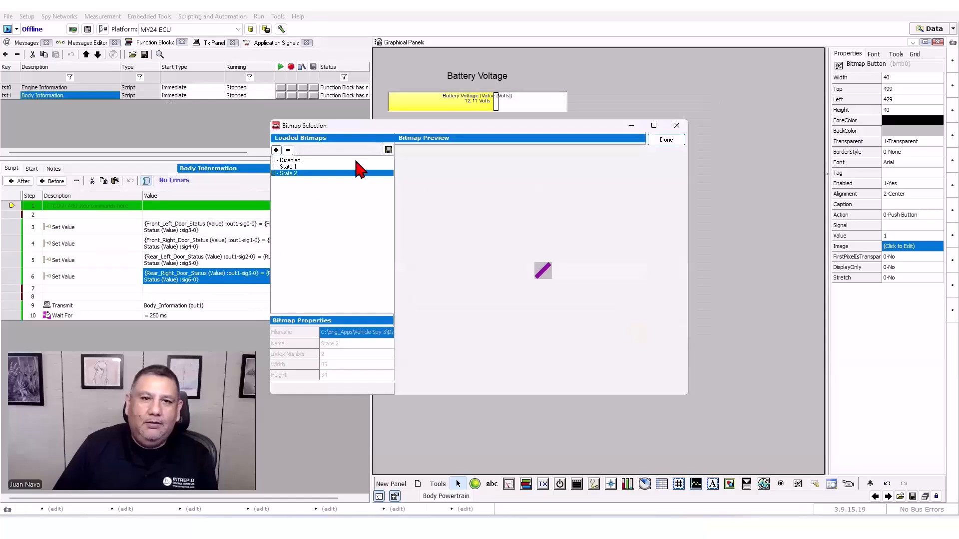
{"action": "left_click", "coordinate": [666, 140]}
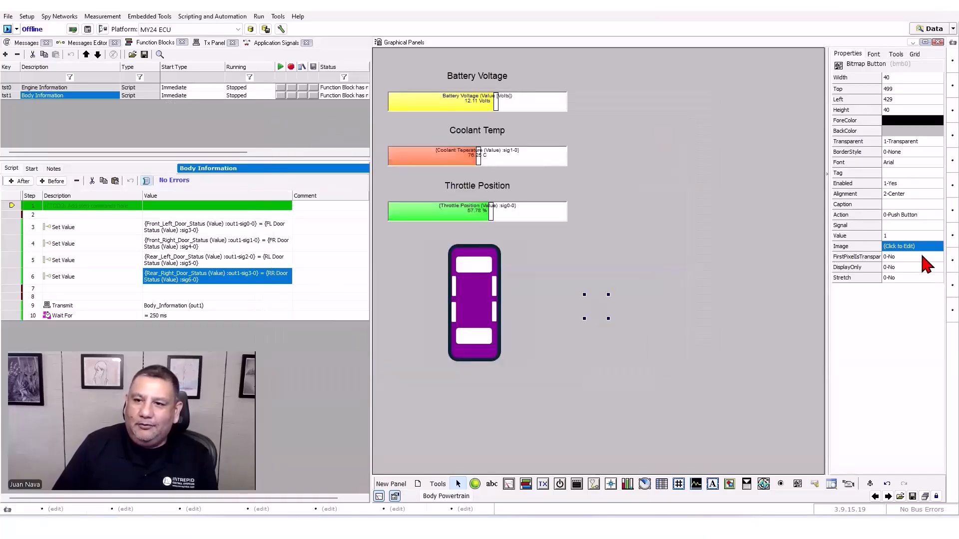
Assign the FL Door Status application signal to the bitmap button and move it beside the vehicle's front left door.
{"action": "left_click", "coordinate": [912, 225]}
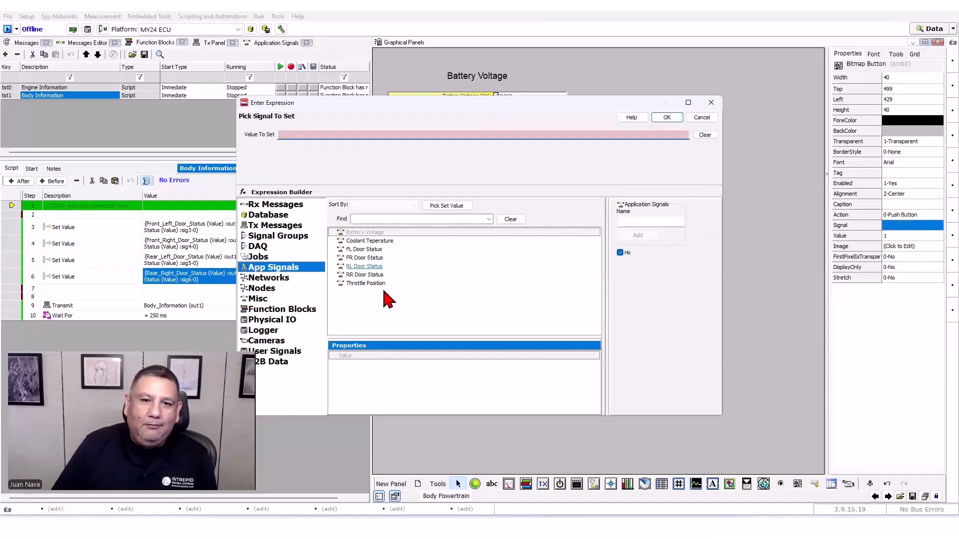
{"action": "left_click", "coordinate": [373, 250]}
{"action": "left_click", "coordinate": [667, 118]}
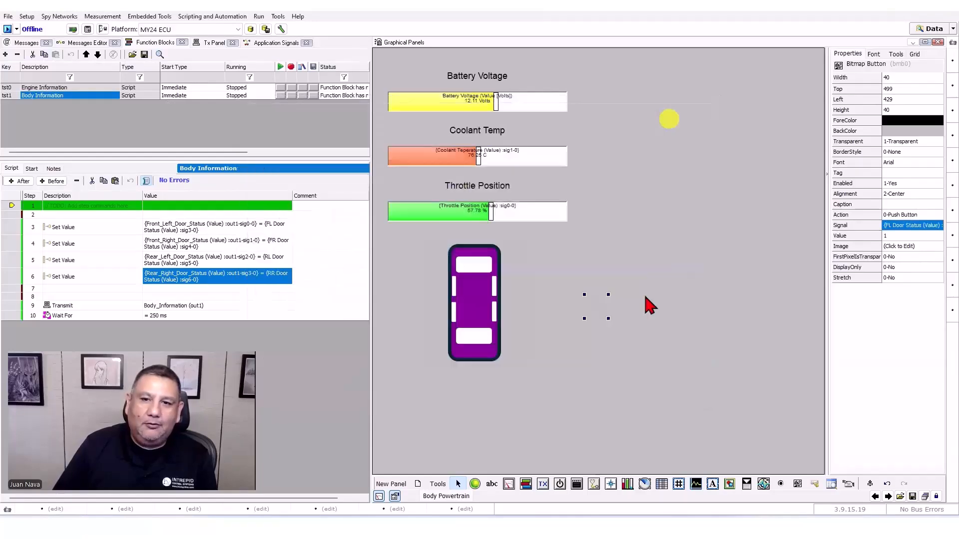
{"action": "left_click", "coordinate": [536, 299]}
{"action": "left_click_drag", "start_coordinate": [504, 292], "coordinate": [430, 281]}
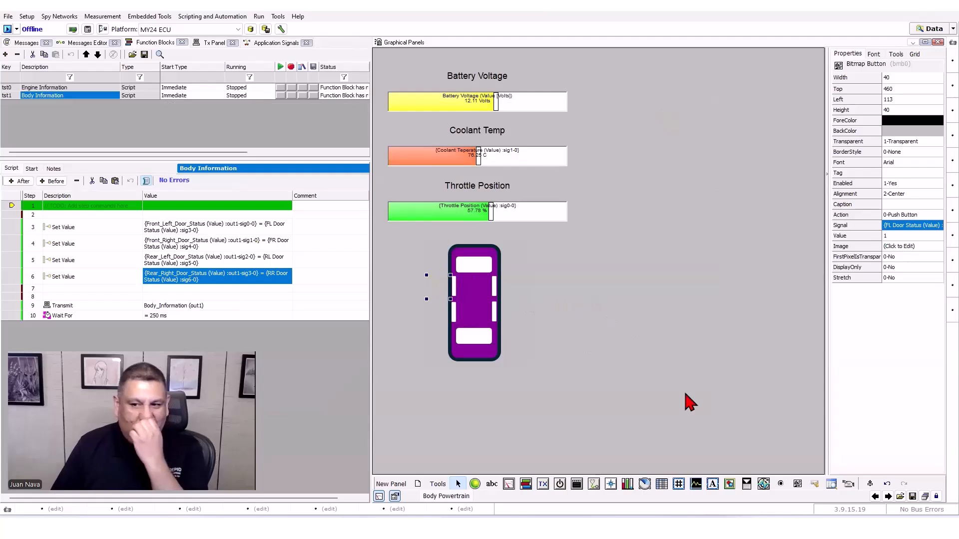
Lock the panel, start the simulation from the Messages view, and show only the Body_Information signals expanded.
{"action": "left_click", "coordinate": [936, 496]}
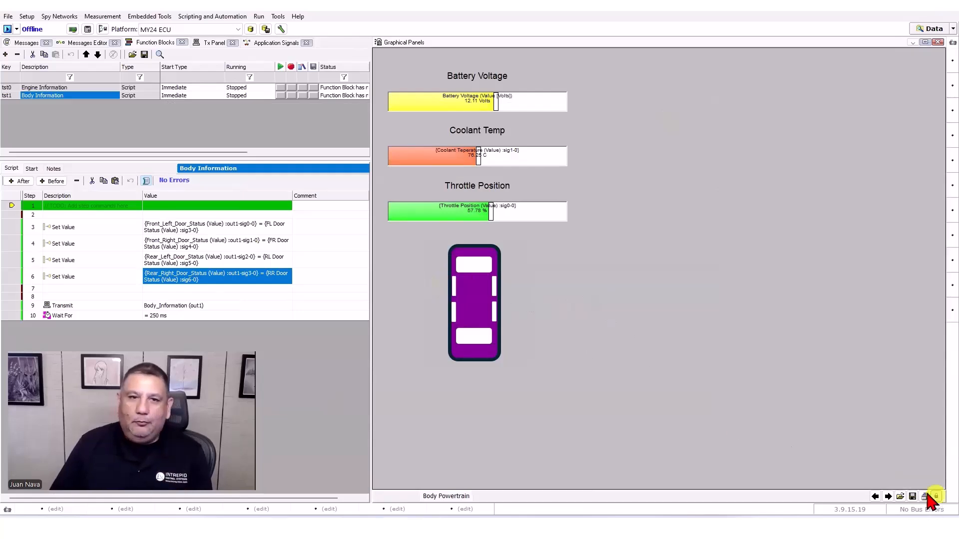
{"action": "left_click", "coordinate": [27, 42]}
{"action": "left_click", "coordinate": [7, 29]}
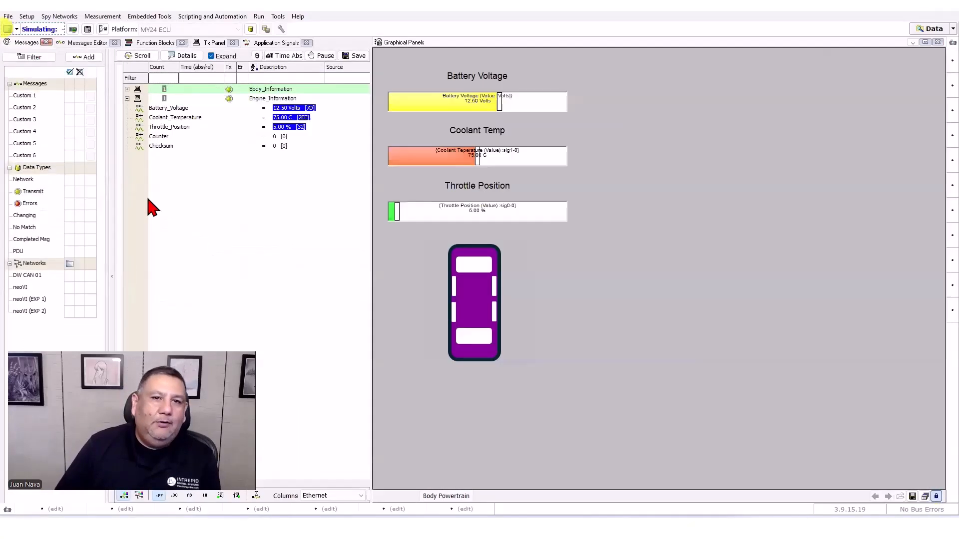
{"action": "left_click", "coordinate": [127, 99]}
{"action": "left_click", "coordinate": [127, 89]}
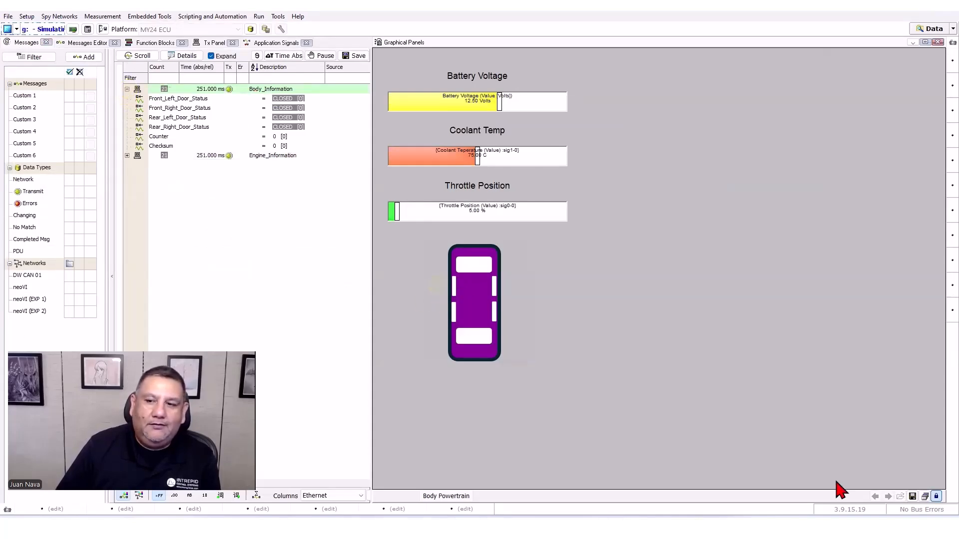
Unlock the panel and set the front left door button's action to 1-Toggle.
{"action": "left_click", "coordinate": [927, 497]}
{"action": "left_click", "coordinate": [434, 289]}
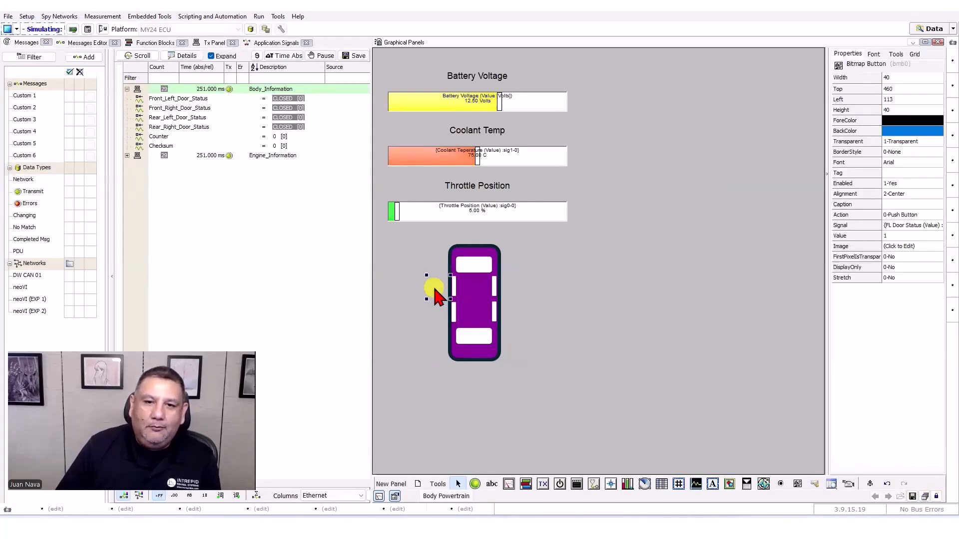
{"action": "left_click", "coordinate": [904, 215]}
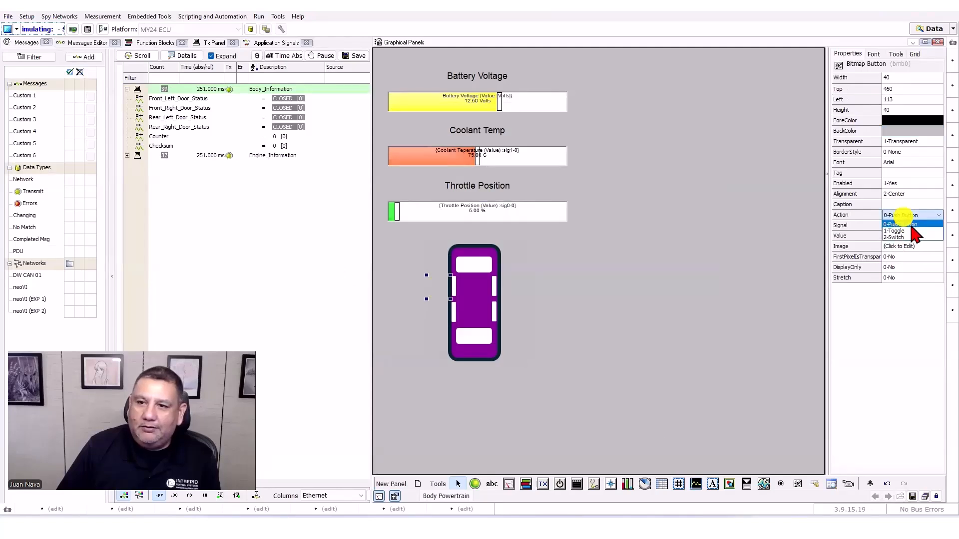
{"action": "left_click", "coordinate": [909, 226]}
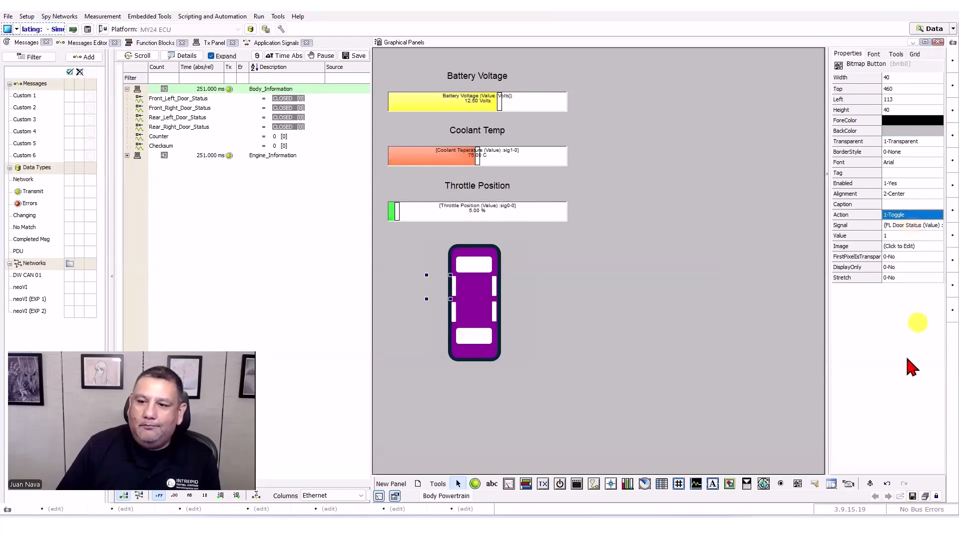
Lock the panel and toggle the front left door button several times to test its signal.
{"action": "left_click", "coordinate": [928, 496]}
{"action": "left_click", "coordinate": [440, 291]}
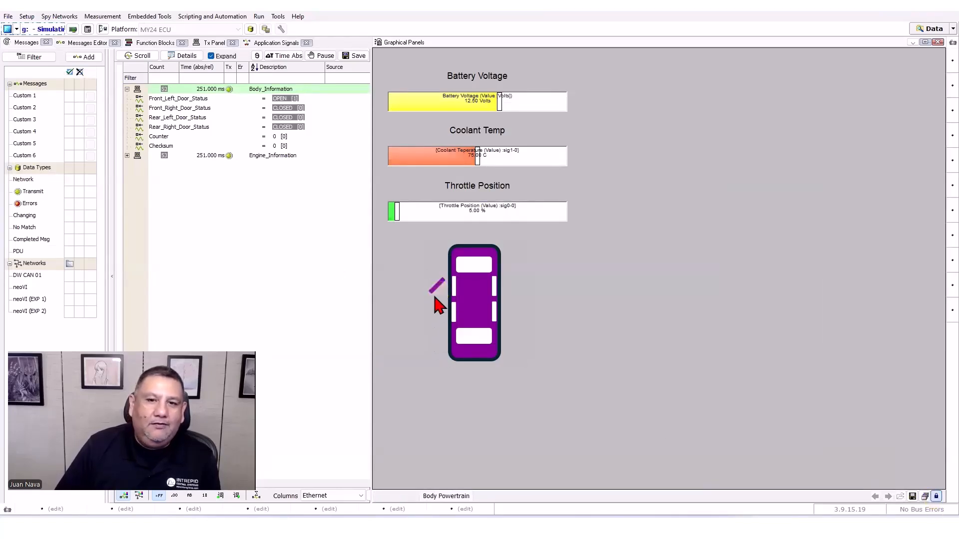
{"action": "left_click", "coordinate": [441, 288]}
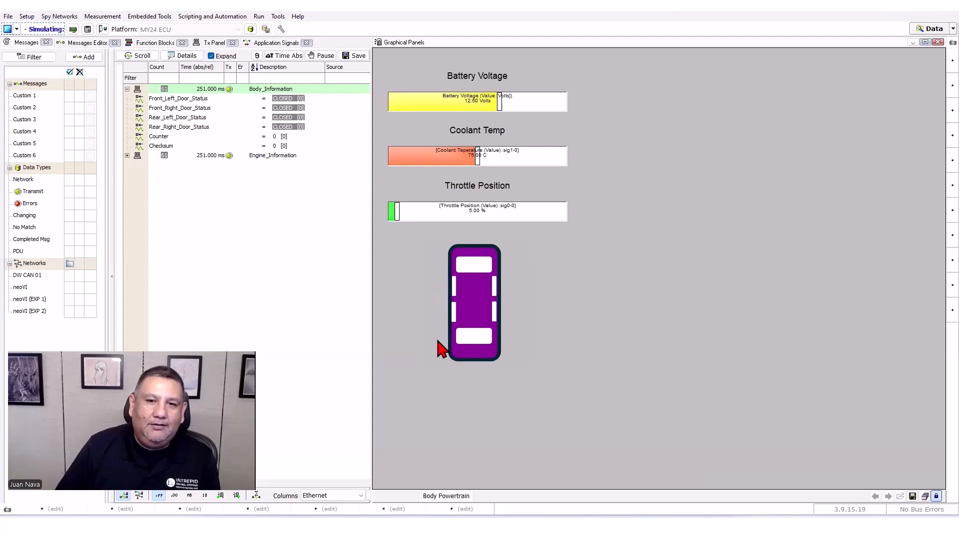
{"action": "left_click", "coordinate": [441, 288]}
Nudge the front left door button right toward the vehicle, to a left position of about 119, and lock the panel again.
{"action": "left_click", "coordinate": [936, 496]}
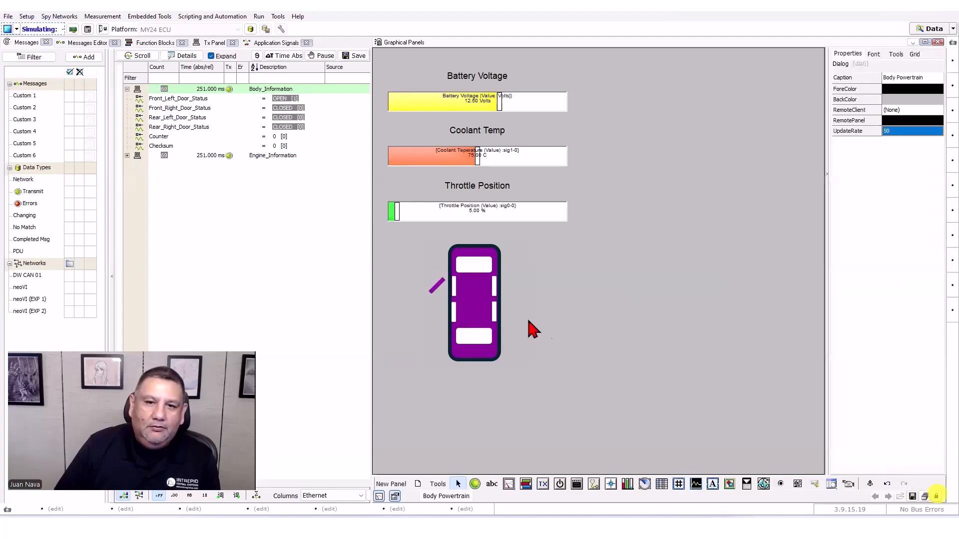
{"action": "left_click", "coordinate": [441, 290]}
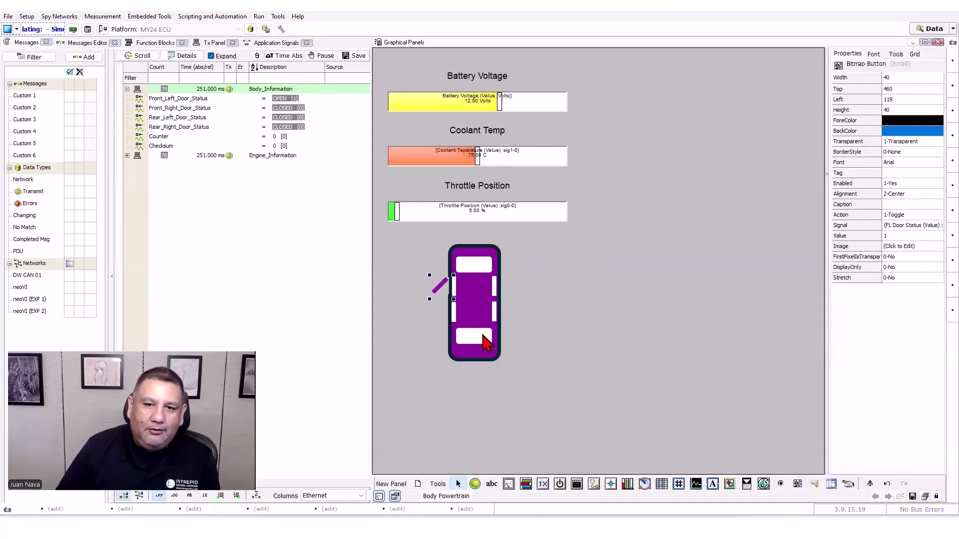
{"action": "left_click", "coordinate": [589, 324]}
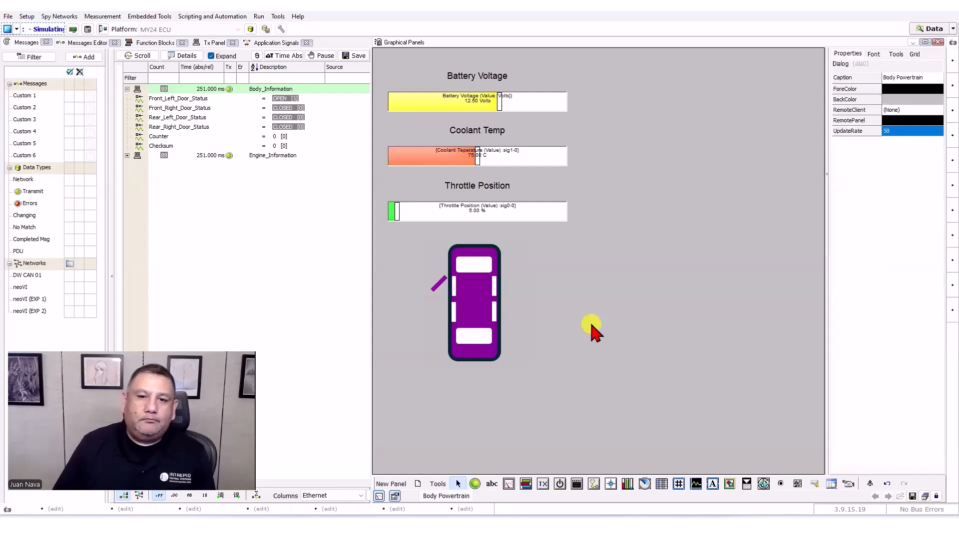
{"action": "left_click", "coordinate": [933, 496]}
Unlock the panel, place a second Bitmap Button to the right of the vehicle, and assign it the RL Door Status signal.
{"action": "left_click", "coordinate": [933, 496]}
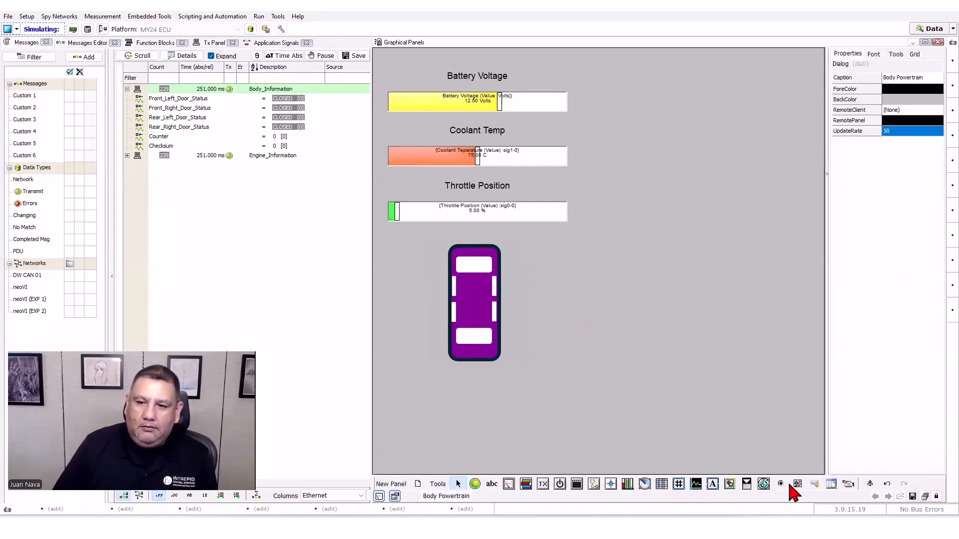
{"action": "left_click", "coordinate": [579, 305]}
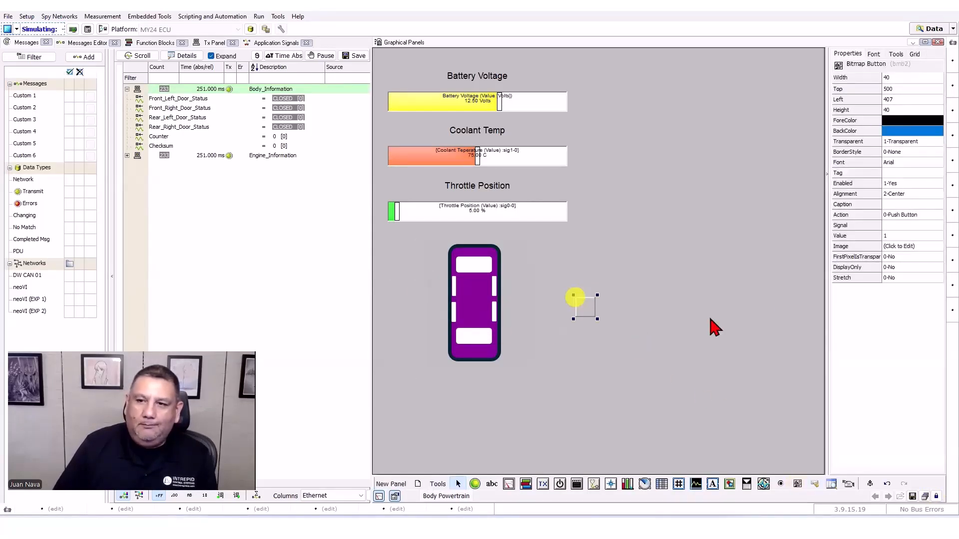
{"action": "left_click", "coordinate": [893, 225]}
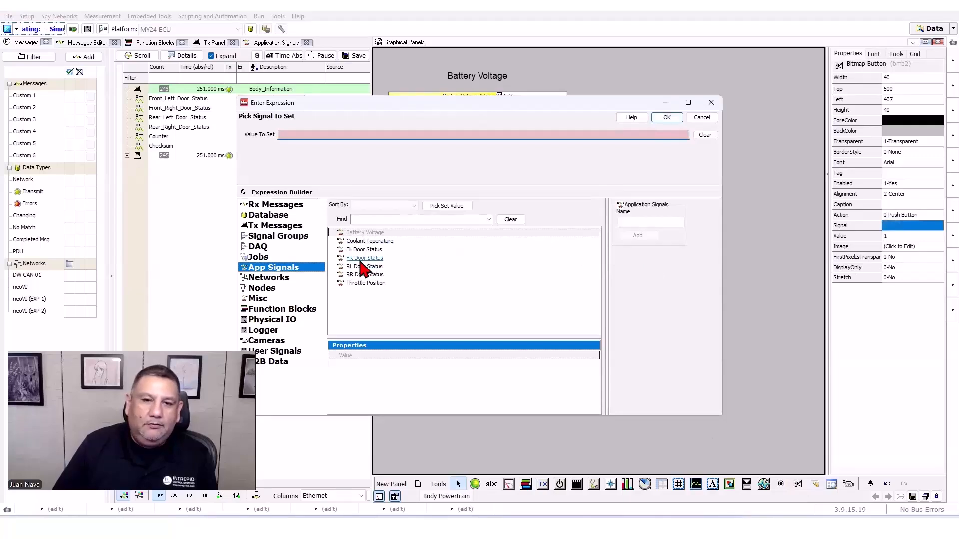
{"action": "left_click", "coordinate": [361, 267]}
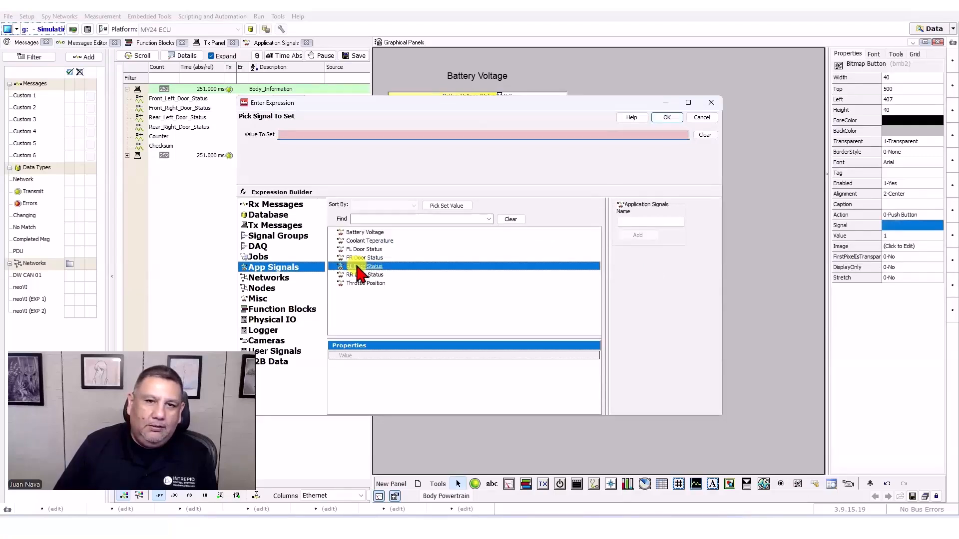
{"action": "left_click", "coordinate": [668, 118]}
Load Door Closed.bmp as the new button's Disabled and State 1 images and Left Door.bmp as its State 2 image.
{"action": "left_click", "coordinate": [895, 247]}
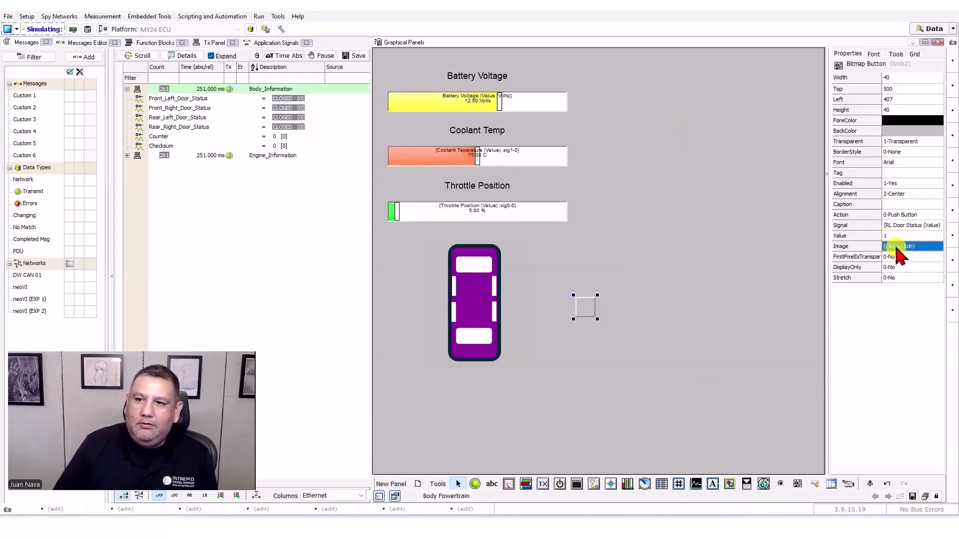
{"action": "left_click", "coordinate": [276, 150]}
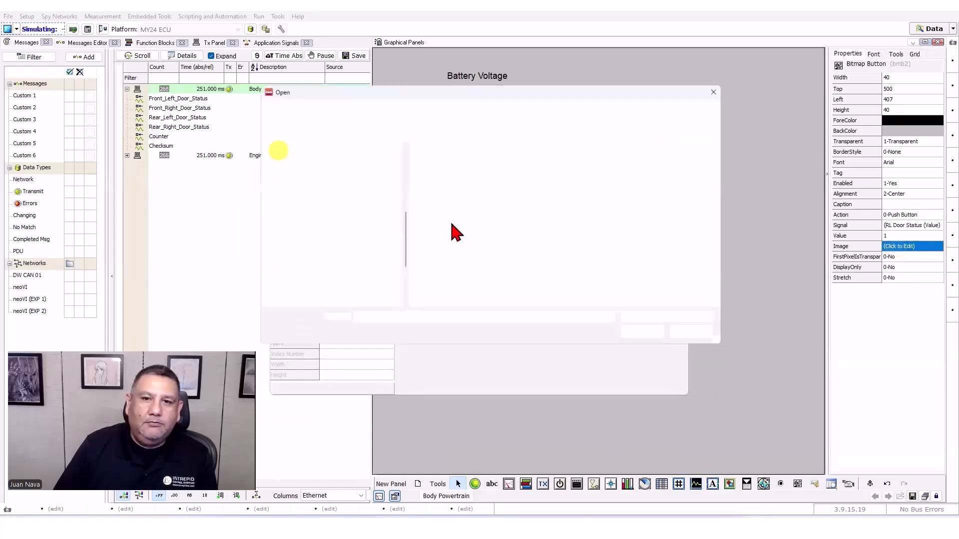
{"action": "double_click", "coordinate": [440, 186]}
{"action": "left_click", "coordinate": [277, 149]}
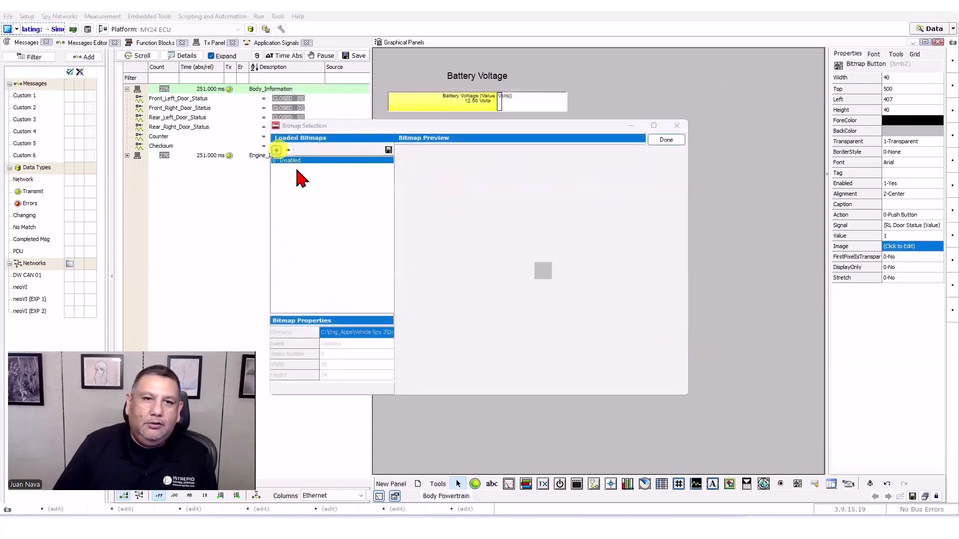
{"action": "double_click", "coordinate": [429, 183]}
{"action": "left_click", "coordinate": [276, 150]}
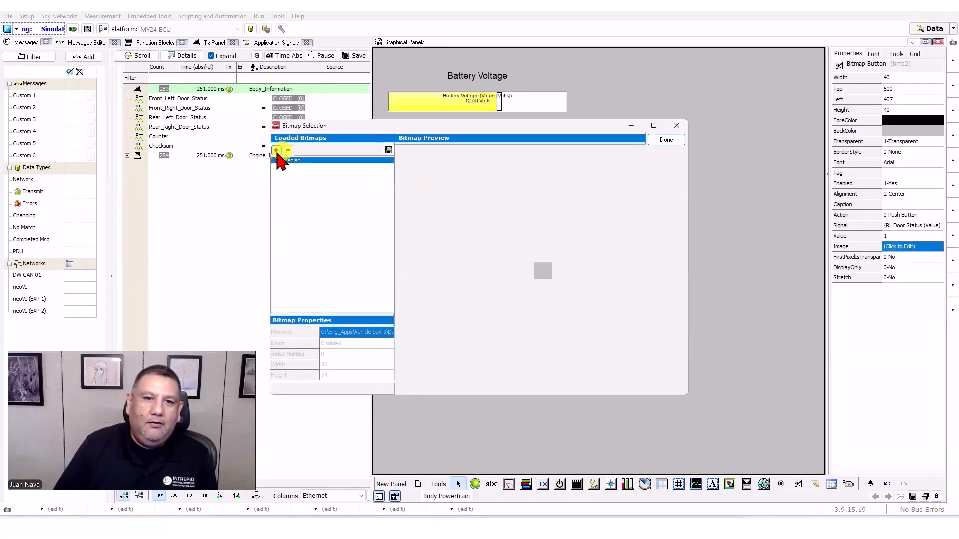
{"action": "left_click", "coordinate": [700, 333]}
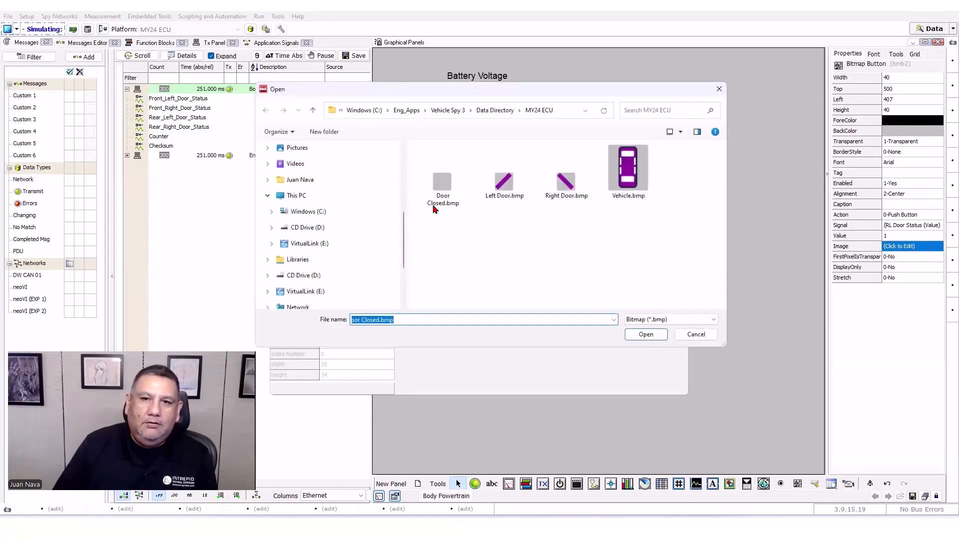
{"action": "double_click", "coordinate": [436, 185]}
{"action": "left_click", "coordinate": [276, 150]}
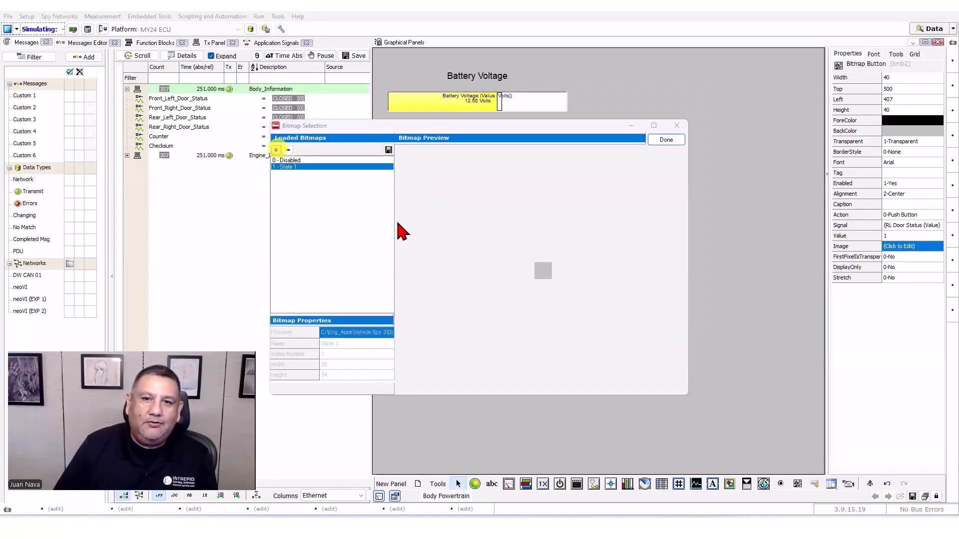
{"action": "double_click", "coordinate": [505, 184]}
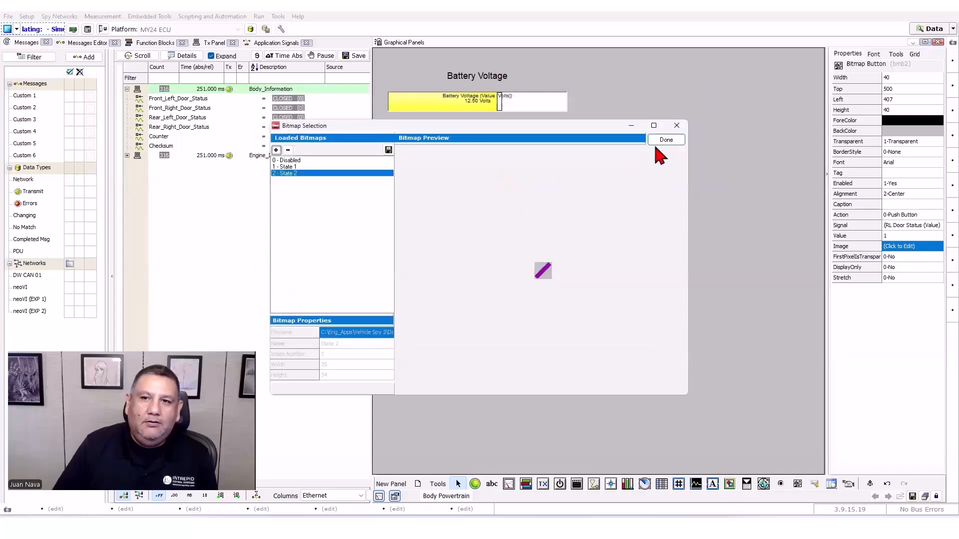
{"action": "left_click", "coordinate": [659, 142]}
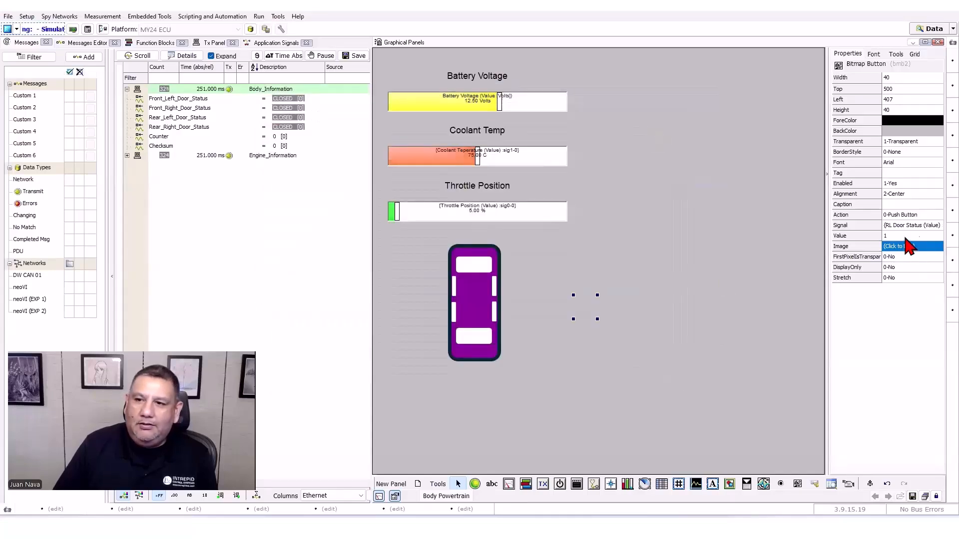
Set the rear left door button's action to 1-Toggle and review its loaded images and assigned signal.
{"action": "left_click", "coordinate": [908, 216]}
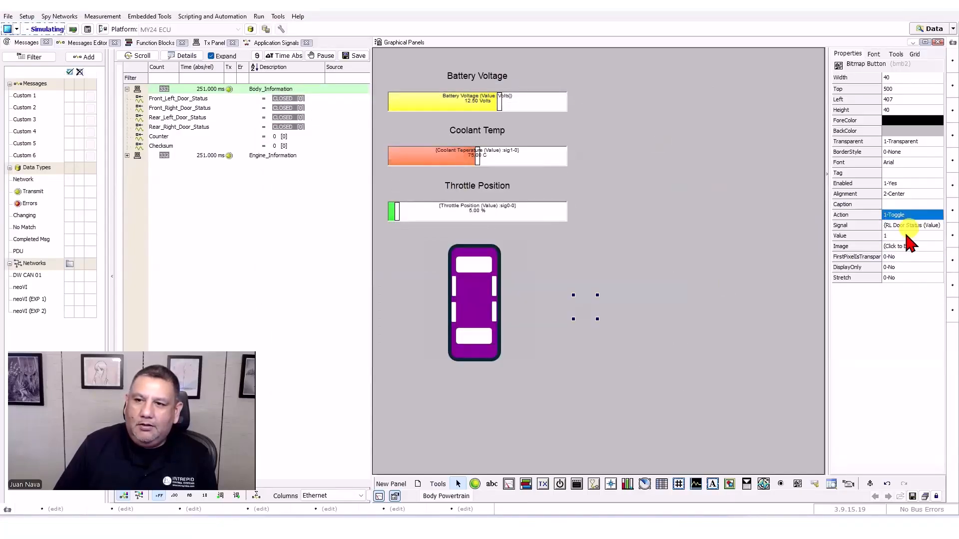
{"action": "left_click", "coordinate": [906, 234]}
{"action": "left_click", "coordinate": [908, 247]}
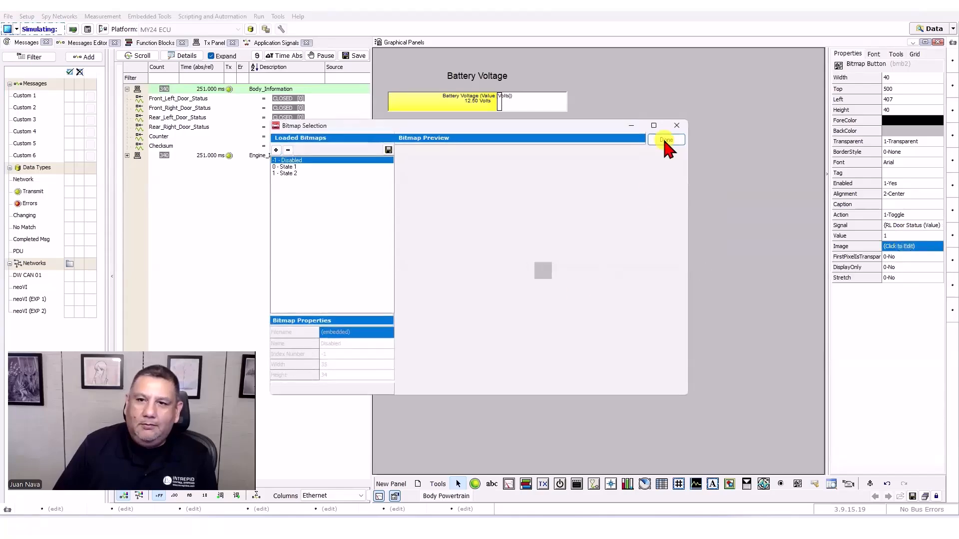
{"action": "left_click", "coordinate": [663, 141]}
{"action": "left_click", "coordinate": [906, 225]}
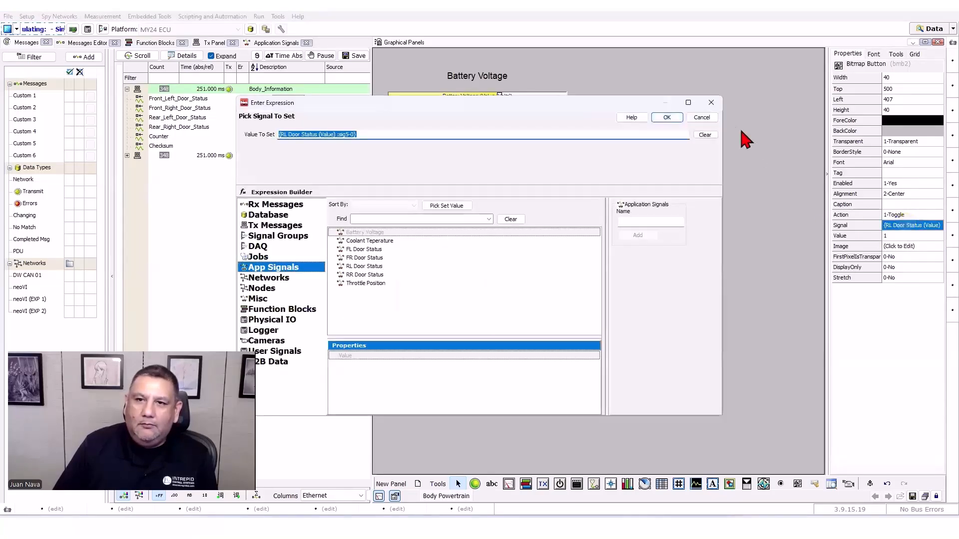
{"action": "left_click", "coordinate": [707, 101]}
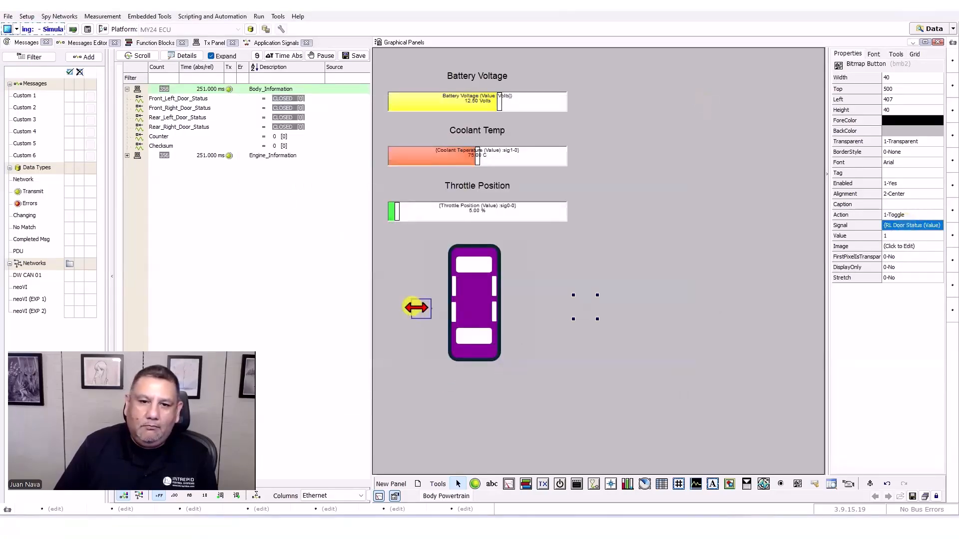
Place the rear left door button beside the vehicle's rear left door and toggle both left doors open with the panel locked.
{"action": "left_click", "coordinate": [936, 496]}
{"action": "left_click", "coordinate": [429, 308]}
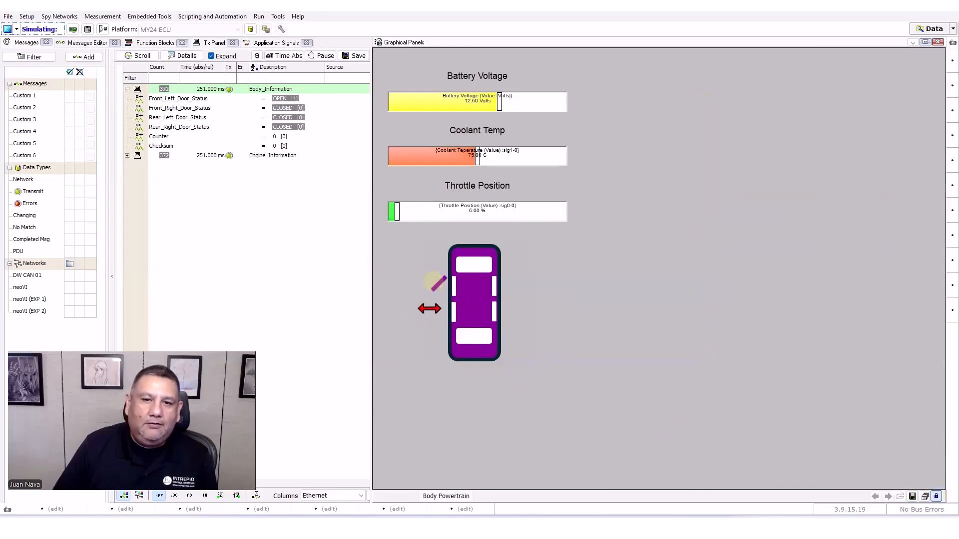
{"action": "left_click", "coordinate": [439, 315]}
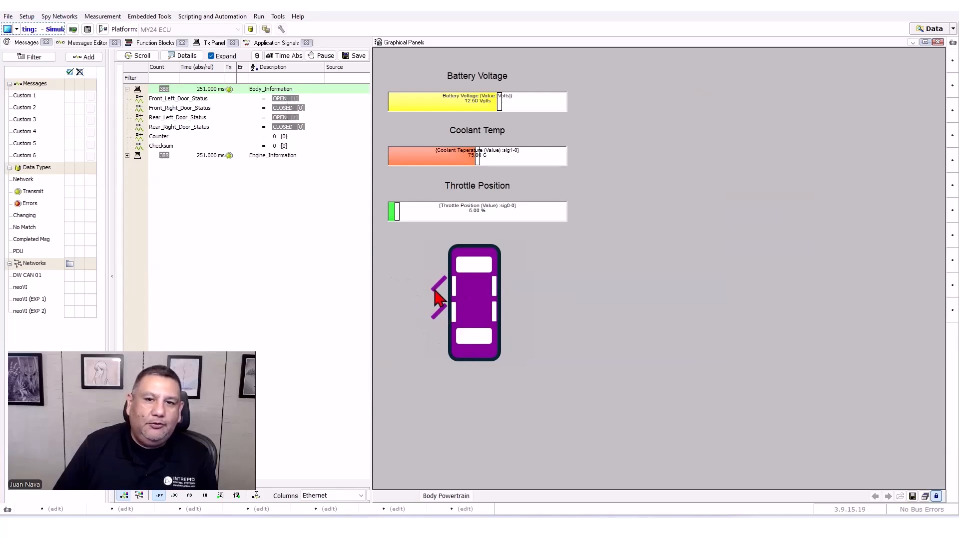
Unlock the panel and nudge the rear left door button to a left position of 117 and a top position of 510.
{"action": "left_click", "coordinate": [935, 495]}
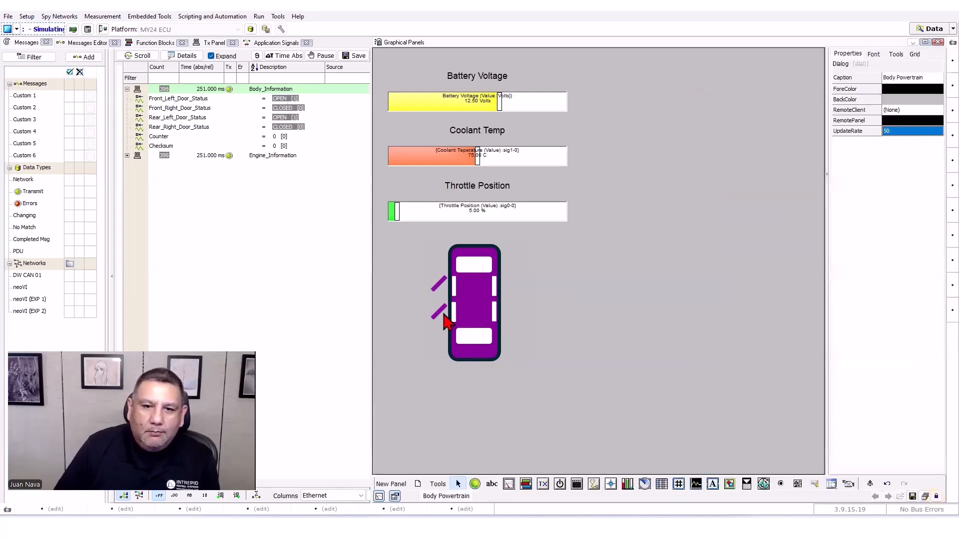
{"action": "left_click", "coordinate": [443, 315]}
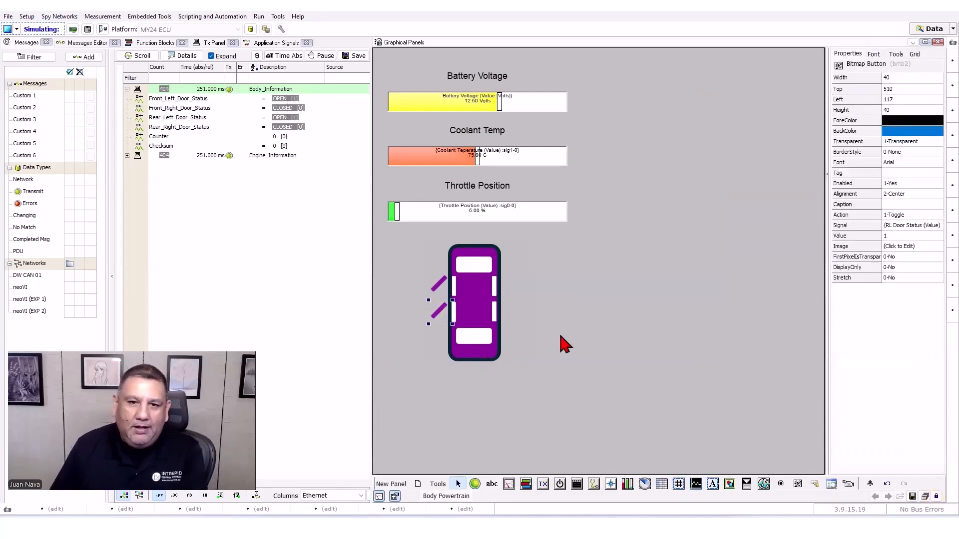
{"action": "key", "text": "Right"}
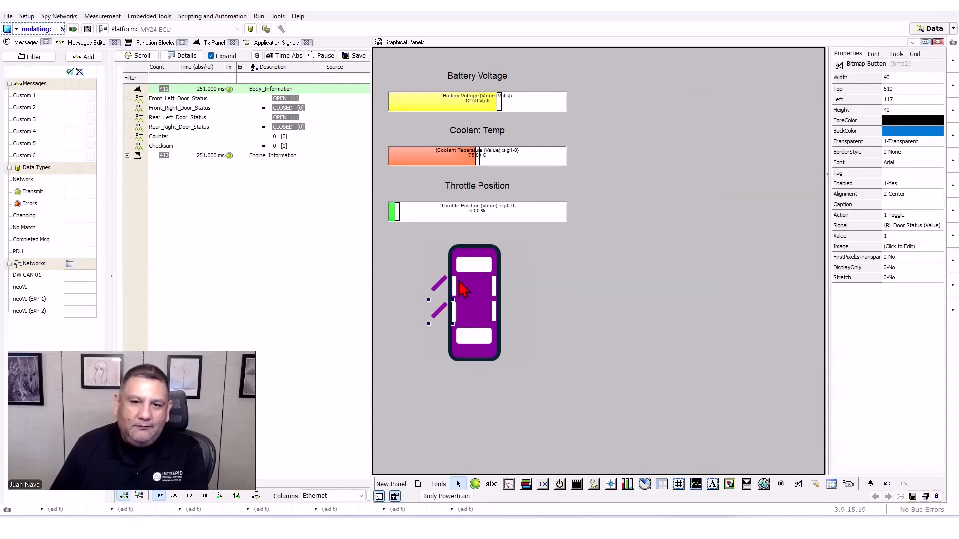
{"action": "left_click", "coordinate": [439, 282]}
{"action": "left_click", "coordinate": [574, 327]}
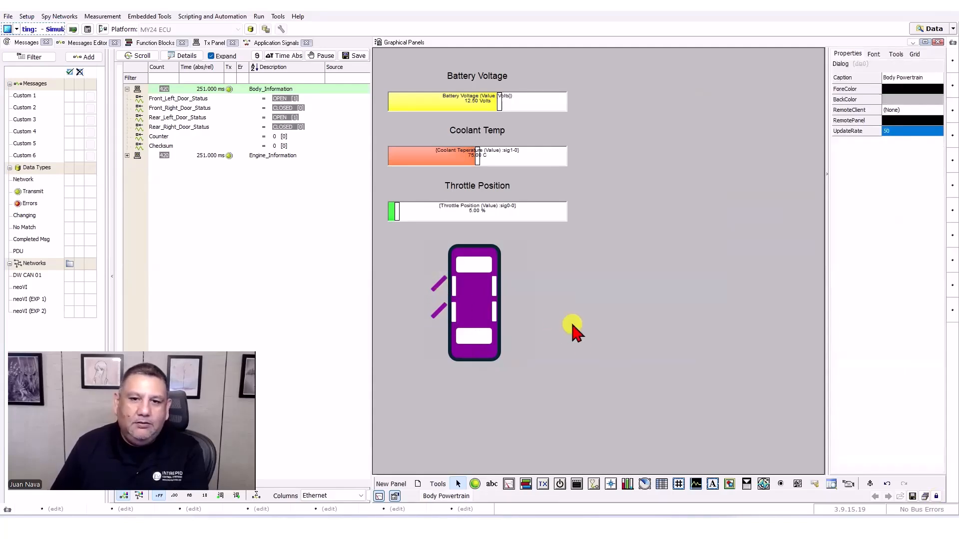
{"action": "left_click", "coordinate": [531, 219]}
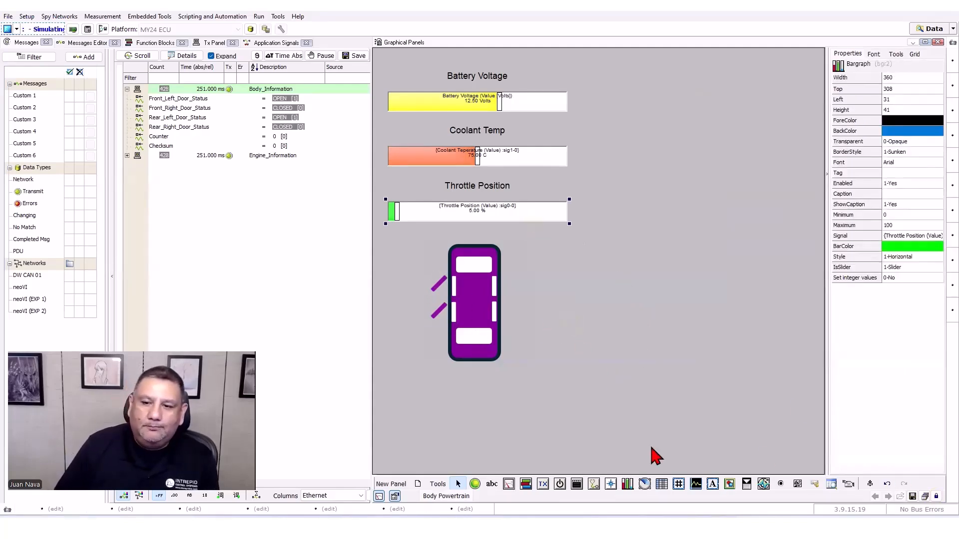
Place a third Bitmap Button to the right of the vehicle and set its action to 1-Toggle.
{"action": "left_click", "coordinate": [798, 484]}
{"action": "left_click", "coordinate": [643, 280]}
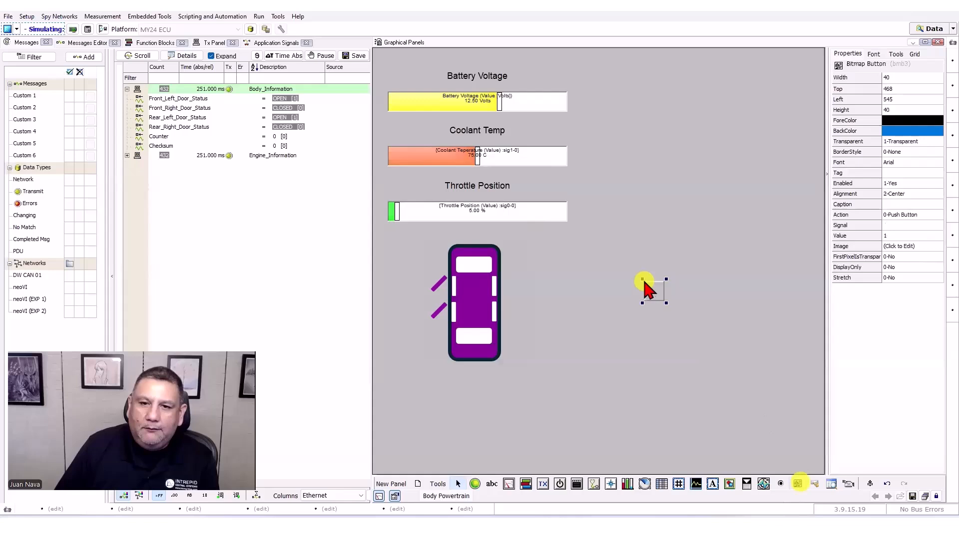
{"action": "left_click", "coordinate": [908, 215]}
{"action": "left_click", "coordinate": [907, 231]}
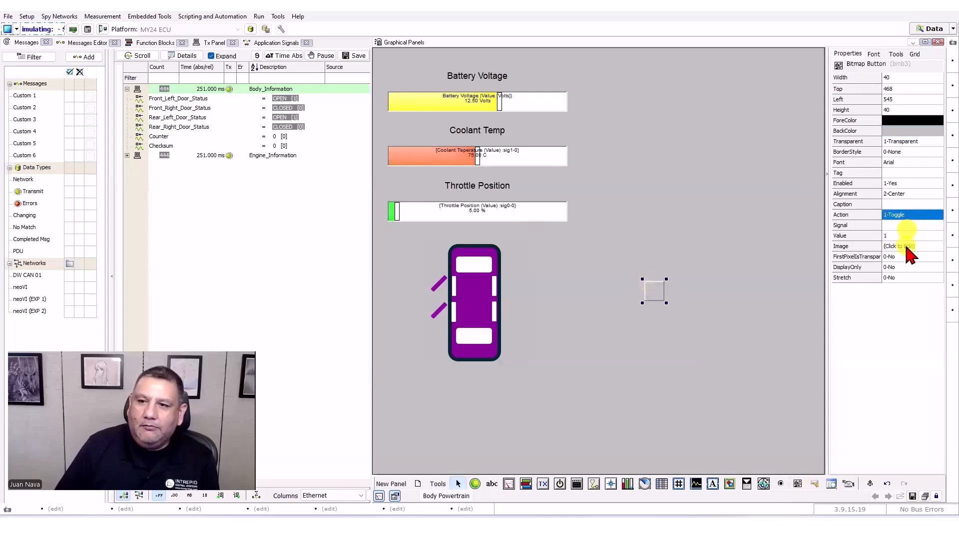
Load Door Closed.bmp as the third button's Disabled and State 1 images and Right Door.bmp as its State 2 image.
{"action": "left_click", "coordinate": [902, 246]}
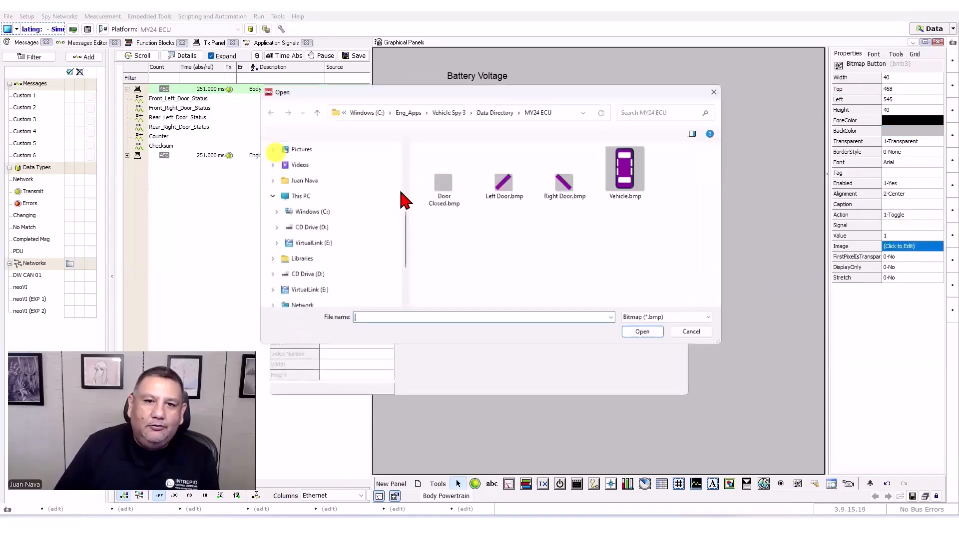
{"action": "double_click", "coordinate": [435, 183]}
{"action": "left_click", "coordinate": [276, 150]}
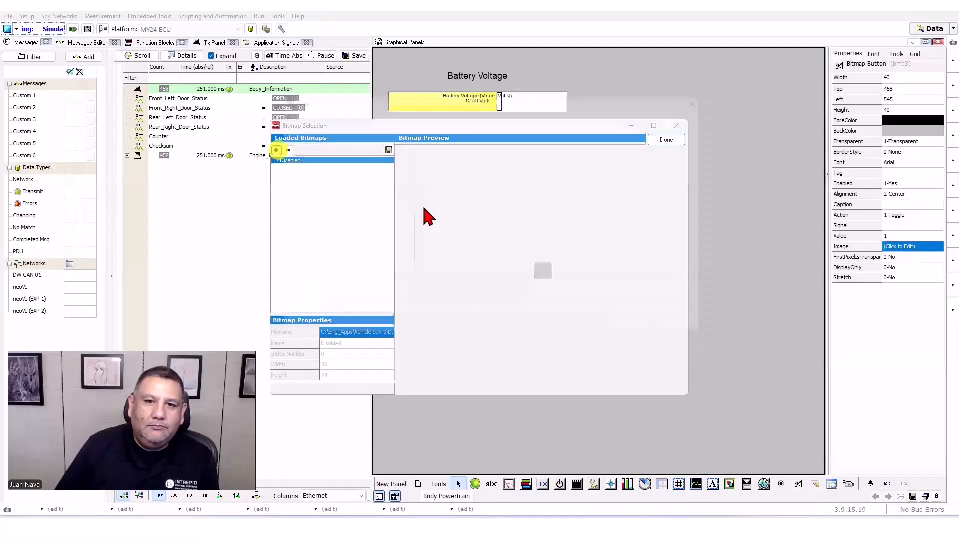
{"action": "double_click", "coordinate": [434, 188]}
{"action": "left_click", "coordinate": [276, 151]}
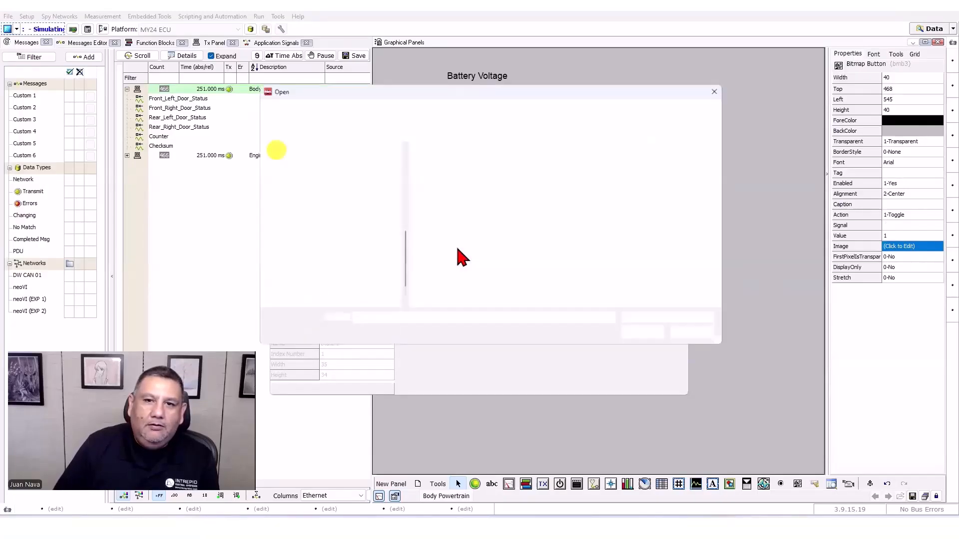
{"action": "left_click", "coordinate": [569, 185]}
{"action": "left_click", "coordinate": [646, 334]}
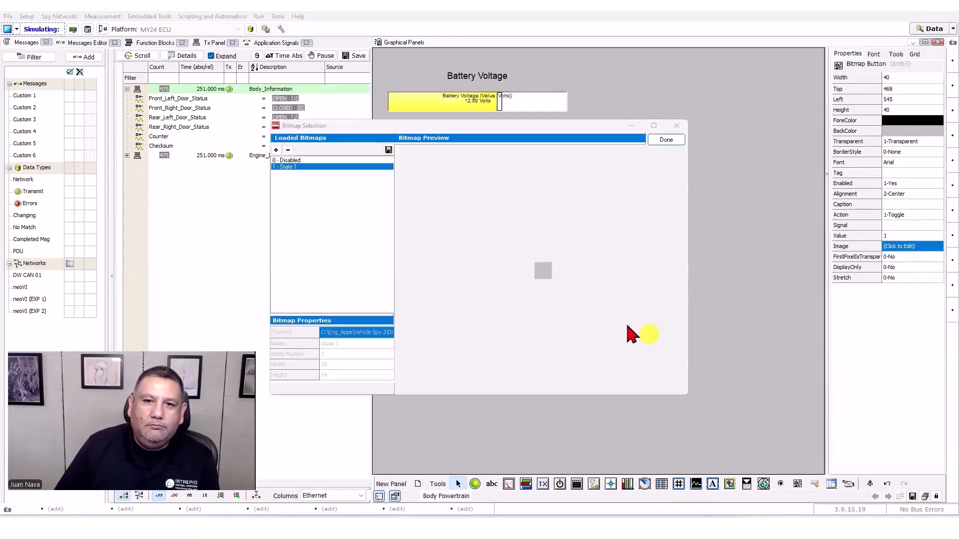
{"action": "left_click", "coordinate": [666, 140]}
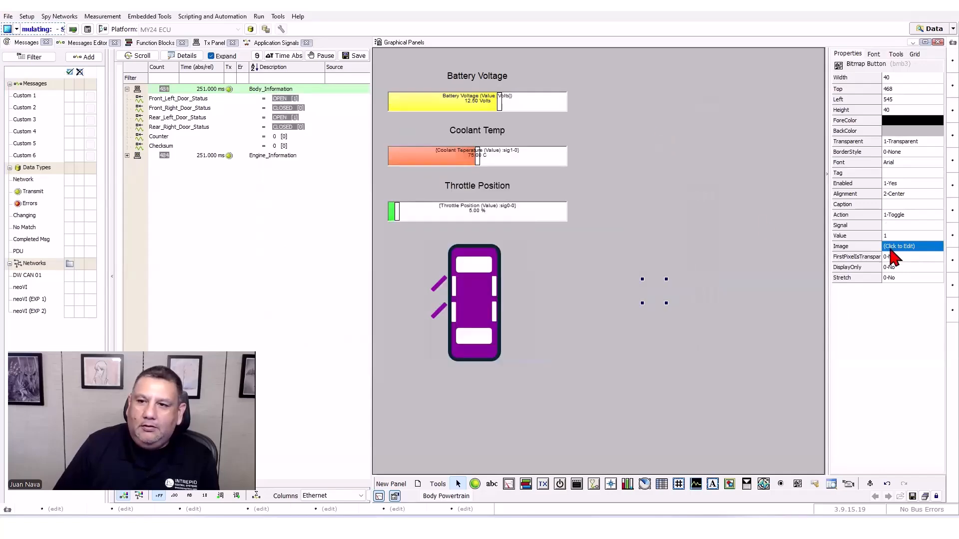
{"action": "left_click", "coordinate": [893, 247]}
{"action": "left_click", "coordinate": [669, 140]}
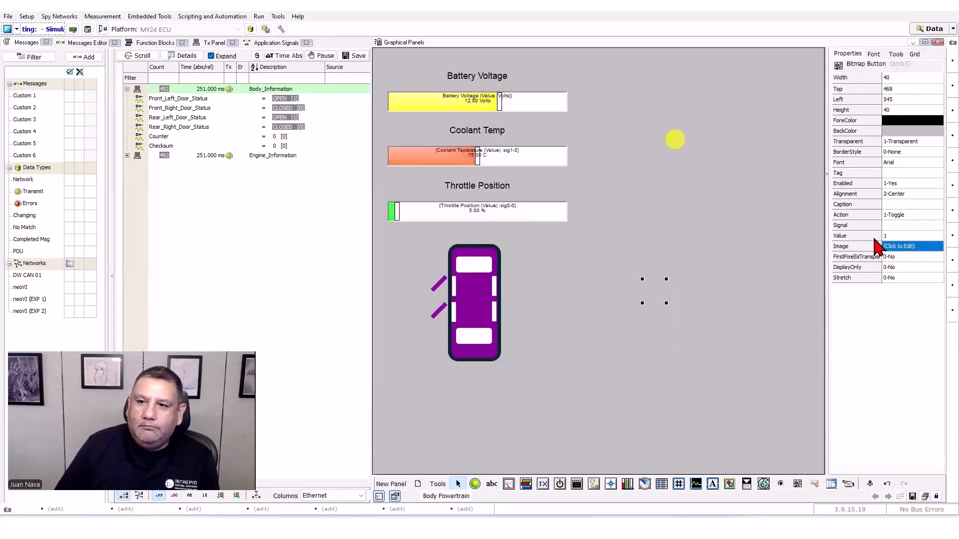
Assign the third button the FR Door Status signal and move it beside the front right door, at left 262 and top 453.
{"action": "left_click", "coordinate": [894, 225]}
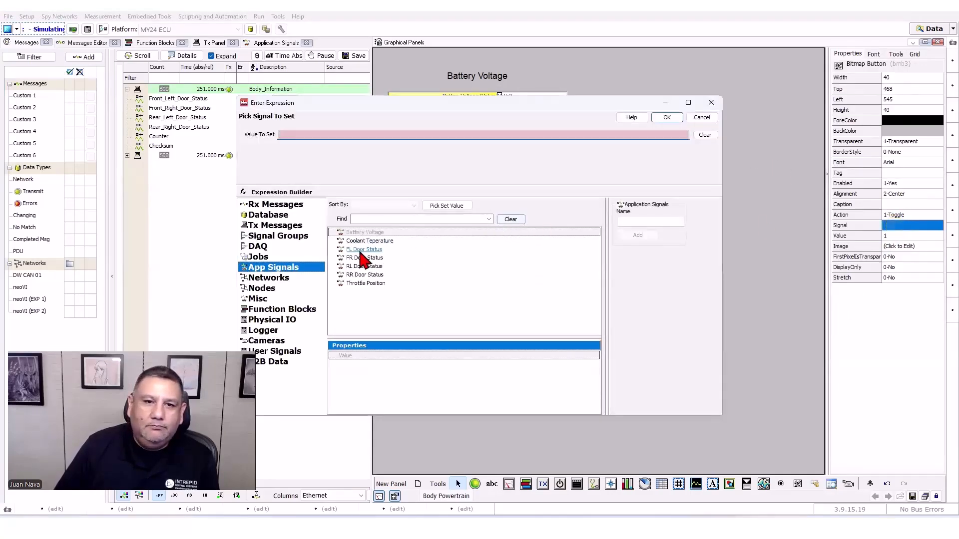
{"action": "left_click", "coordinate": [362, 258]}
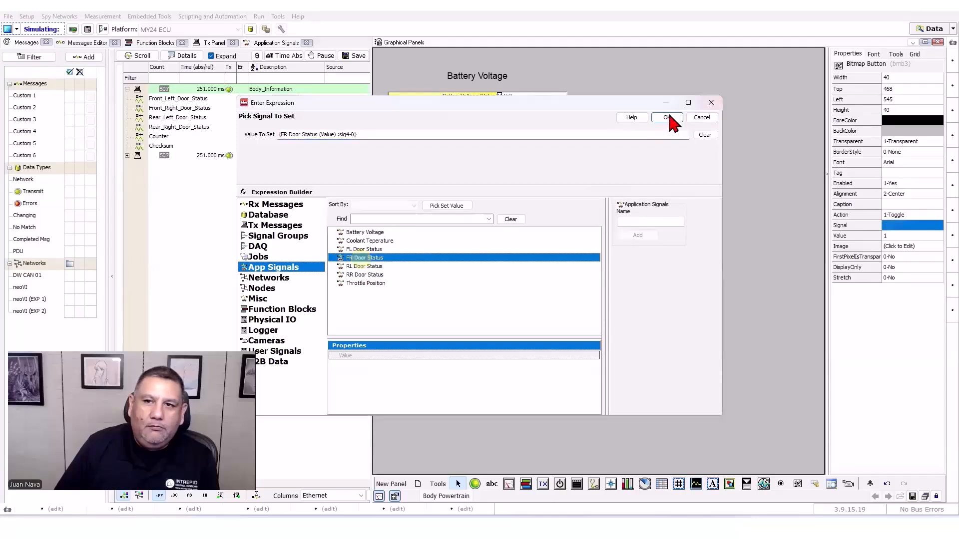
{"action": "left_click", "coordinate": [667, 117]}
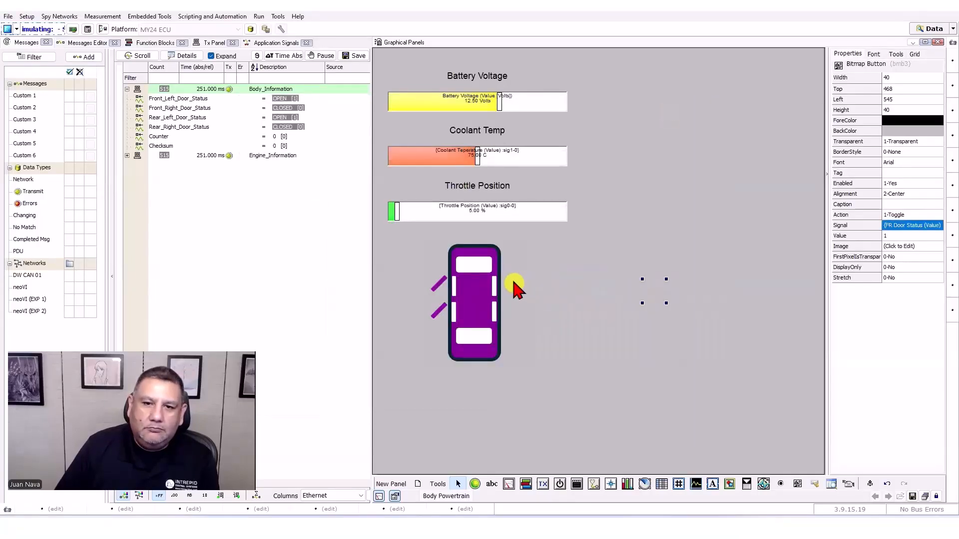
{"action": "left_click_drag", "start_coordinate": [510, 283], "coordinate": [511, 280]}
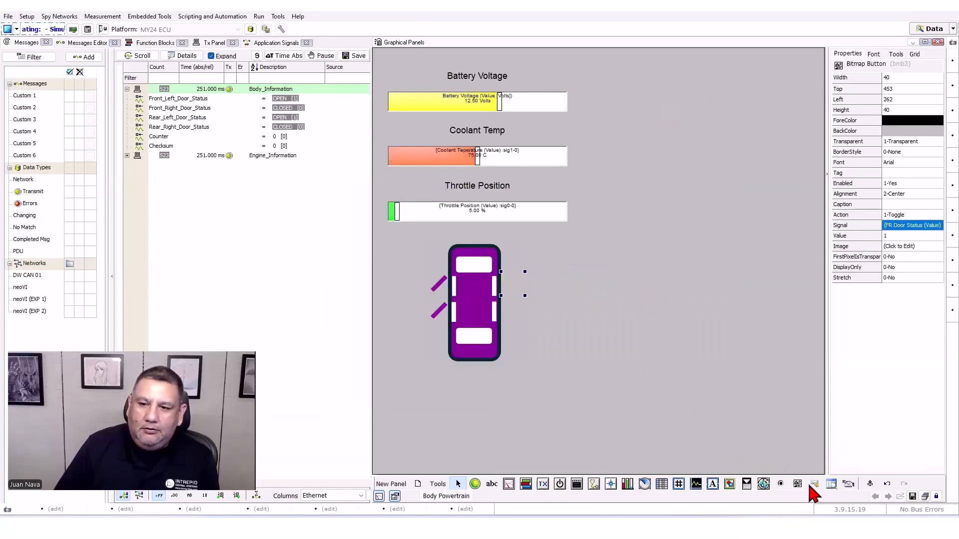
Place a fourth Bitmap Button to the lower right of the vehicle and set its action to 1-Toggle.
{"action": "left_click", "coordinate": [810, 487]}
{"action": "left_click", "coordinate": [658, 357]}
{"action": "left_click", "coordinate": [911, 215]}
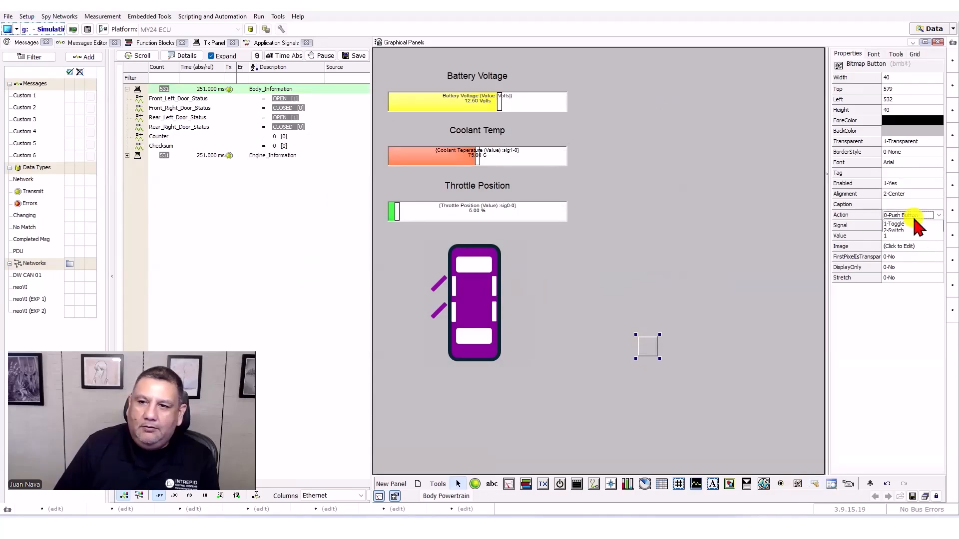
{"action": "left_click", "coordinate": [906, 239]}
Load Door Closed.bmp as the fourth button's Disabled and State 1 images and Right Door.bmp as its State 2 image.
{"action": "left_click", "coordinate": [907, 246]}
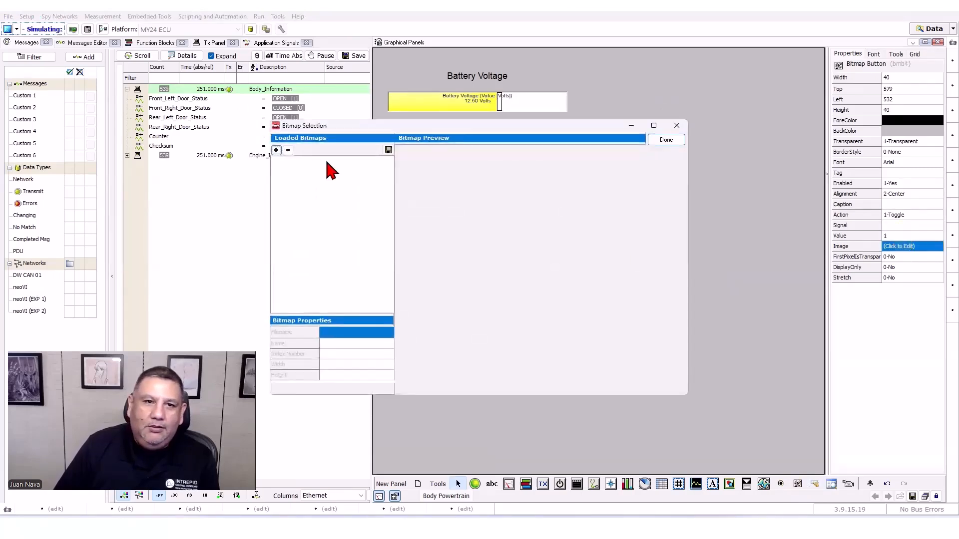
{"action": "left_click", "coordinate": [276, 149]}
{"action": "double_click", "coordinate": [441, 167]}
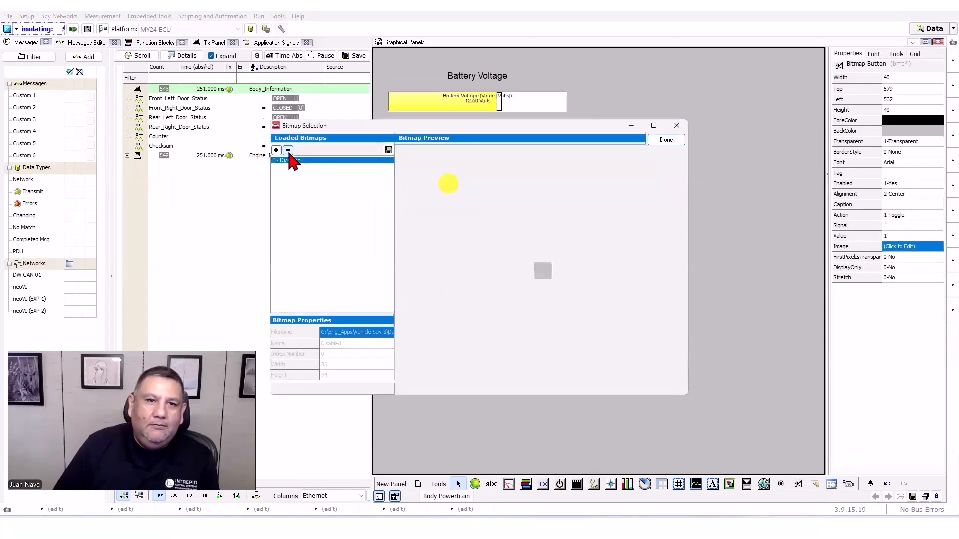
{"action": "left_click", "coordinate": [275, 150]}
{"action": "double_click", "coordinate": [442, 179]}
{"action": "left_click", "coordinate": [276, 150]}
{"action": "double_click", "coordinate": [561, 180]}
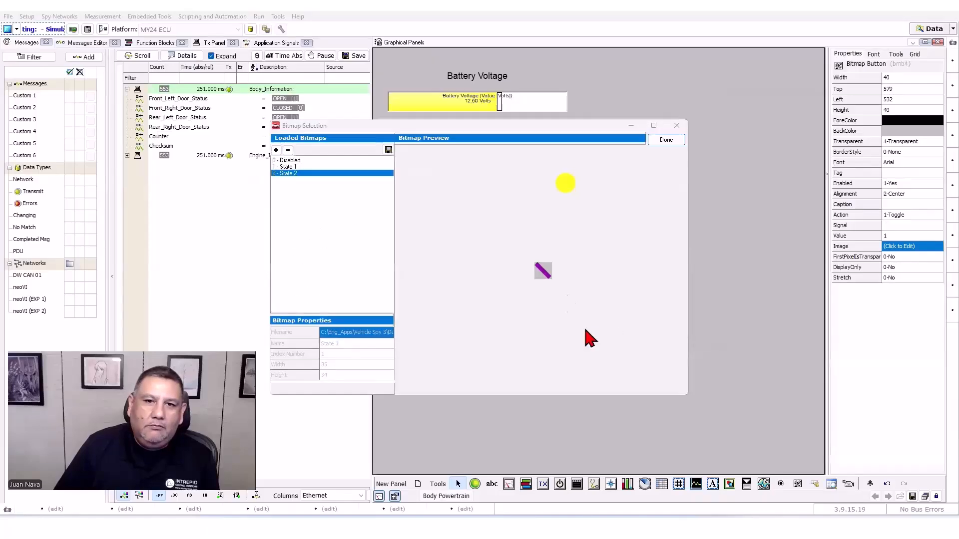
{"action": "left_click", "coordinate": [666, 140]}
Assign the fourth button the RR Door Status signal and move it beside the vehicle's rear right door.
{"action": "left_click", "coordinate": [902, 225]}
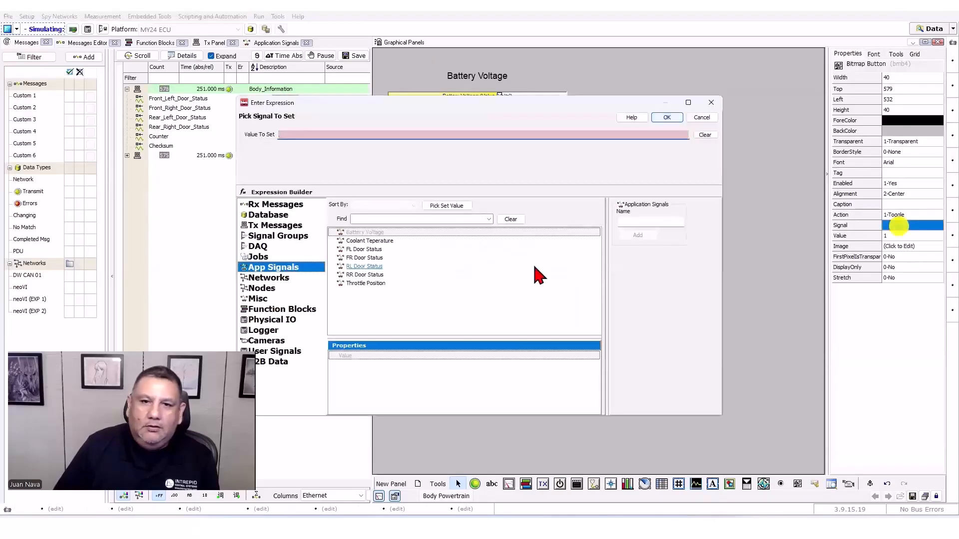
{"action": "double_click", "coordinate": [363, 275]}
{"action": "left_click", "coordinate": [668, 118]}
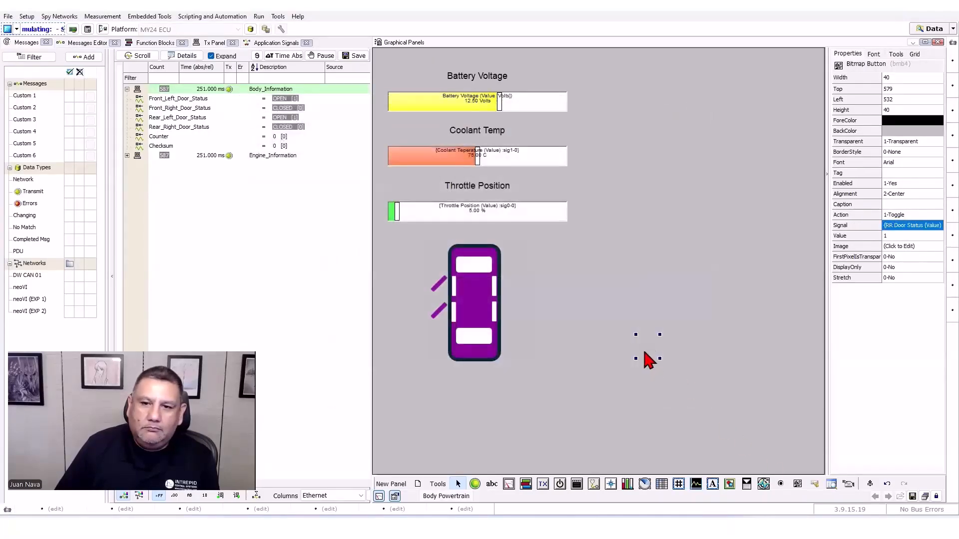
{"action": "left_click_drag", "start_coordinate": [517, 312], "coordinate": [516, 311]}
Lock the panel and toggle the front right and rear right doors open.
{"action": "left_click", "coordinate": [937, 497]}
{"action": "left_click", "coordinate": [511, 281]}
{"action": "left_click", "coordinate": [515, 309]}
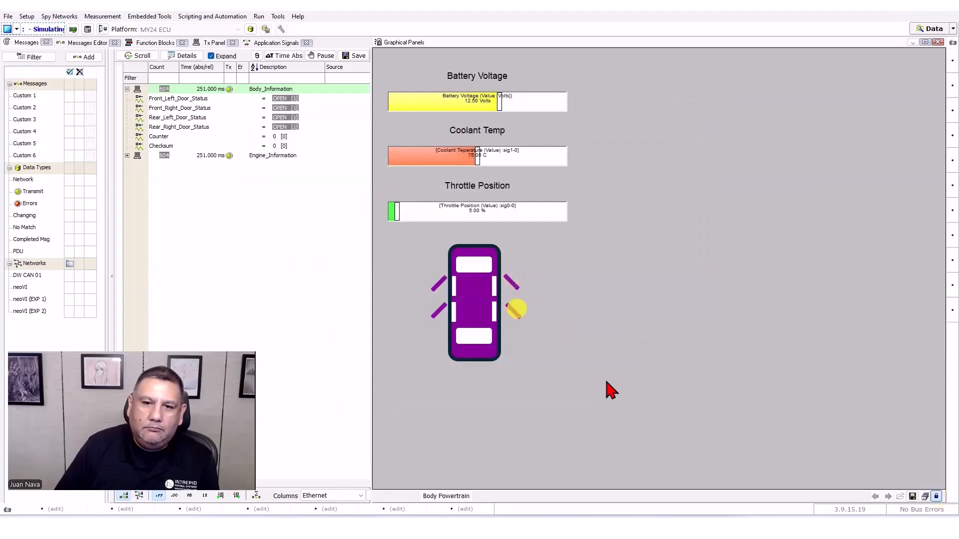
Unlock the panel, align both right door buttons at a left position of 258, and nudge the rear one up to a top position of about 507.
{"action": "left_click", "coordinate": [937, 496]}
{"action": "left_click", "coordinate": [515, 283]}
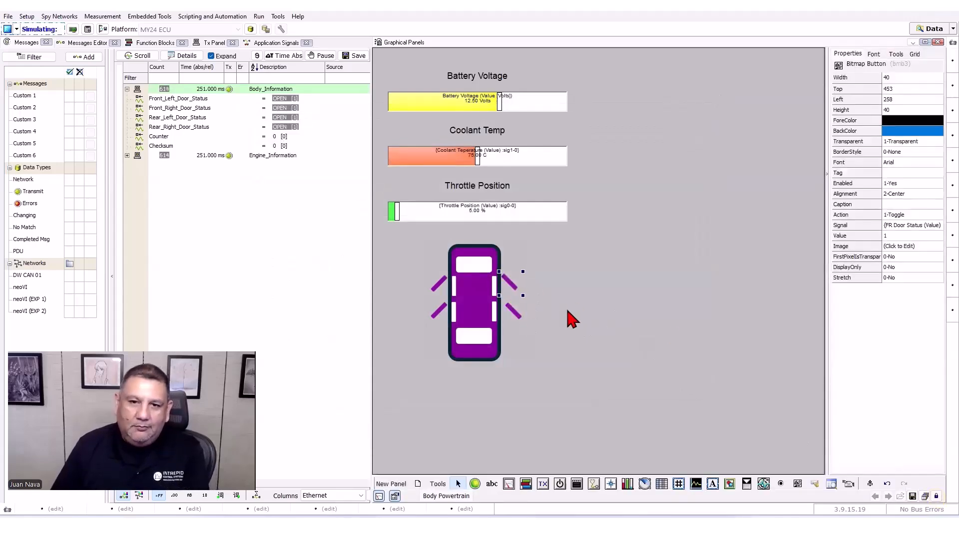
{"action": "left_click", "coordinate": [514, 313]}
{"action": "key", "text": "Up"}
{"action": "key", "text": "Up"}
{"action": "key", "text": "Up"}
{"action": "key", "text": "Up"}
{"action": "key", "text": "Up"}
{"action": "key", "text": "Up"}
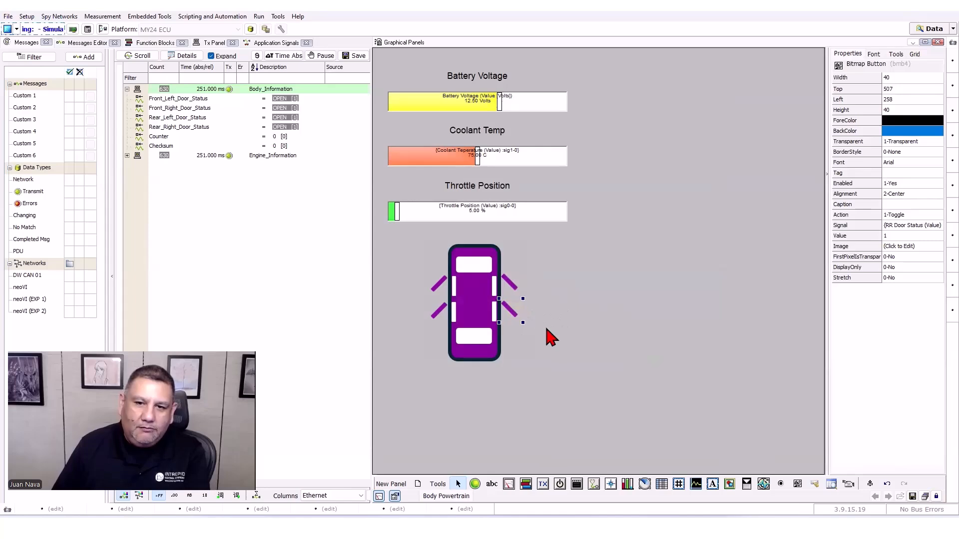
Lock the panel and toggle all four vehicle doors closed.
{"action": "left_click", "coordinate": [932, 498]}
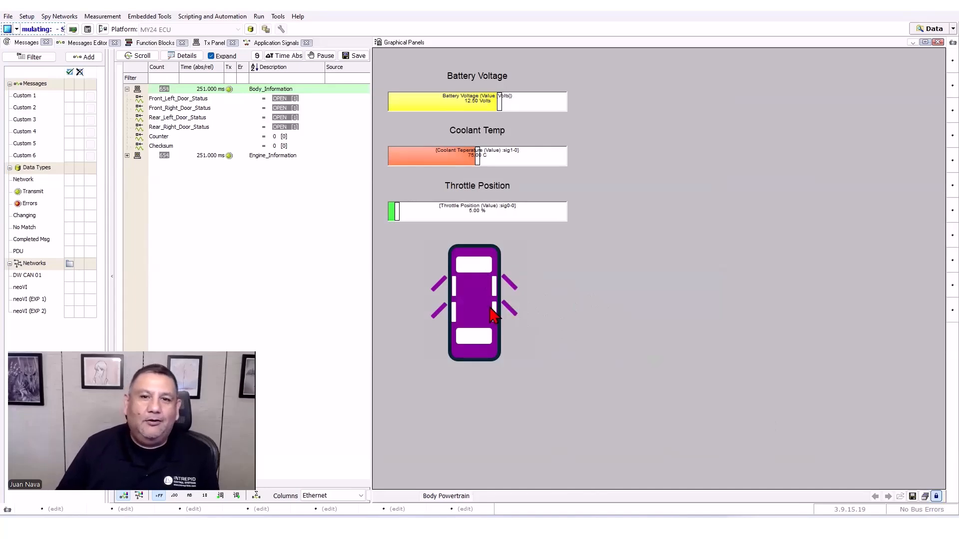
{"action": "left_click", "coordinate": [439, 283]}
{"action": "left_click", "coordinate": [437, 312]}
{"action": "left_click", "coordinate": [509, 287]}
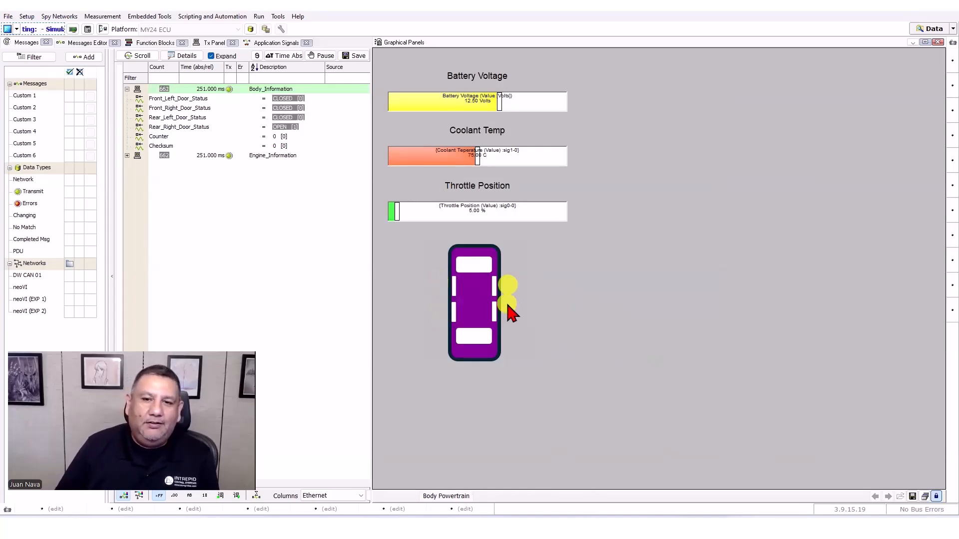
{"action": "left_click", "coordinate": [507, 303]}
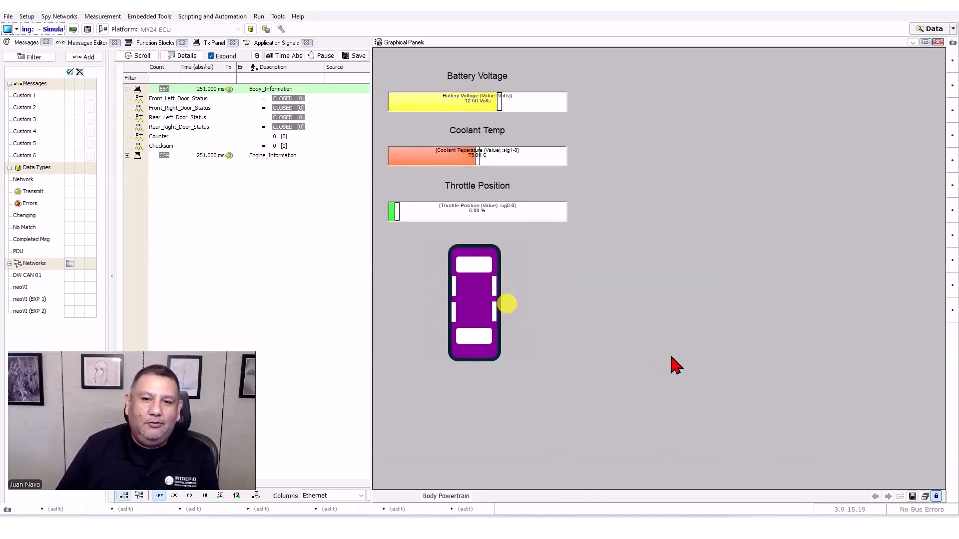
Toggle all four vehicle doors open again with their door buttons.
{"action": "left_click", "coordinate": [439, 284]}
{"action": "left_click", "coordinate": [437, 311]}
{"action": "left_click", "coordinate": [509, 283]}
{"action": "left_click", "coordinate": [507, 306]}
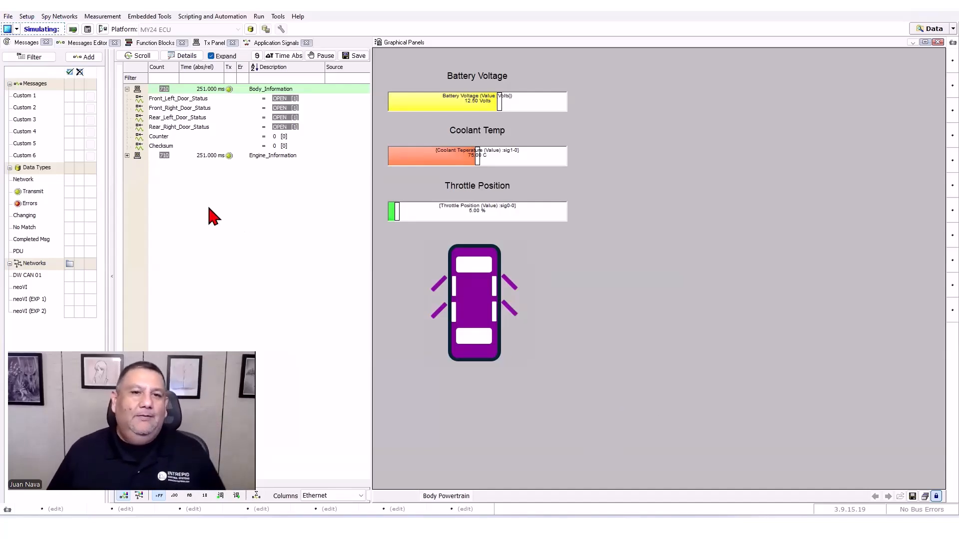
Expand the Engine_Information message's signals and widen the message view to reveal its data bytes and network columns.
{"action": "left_click", "coordinate": [126, 155]}
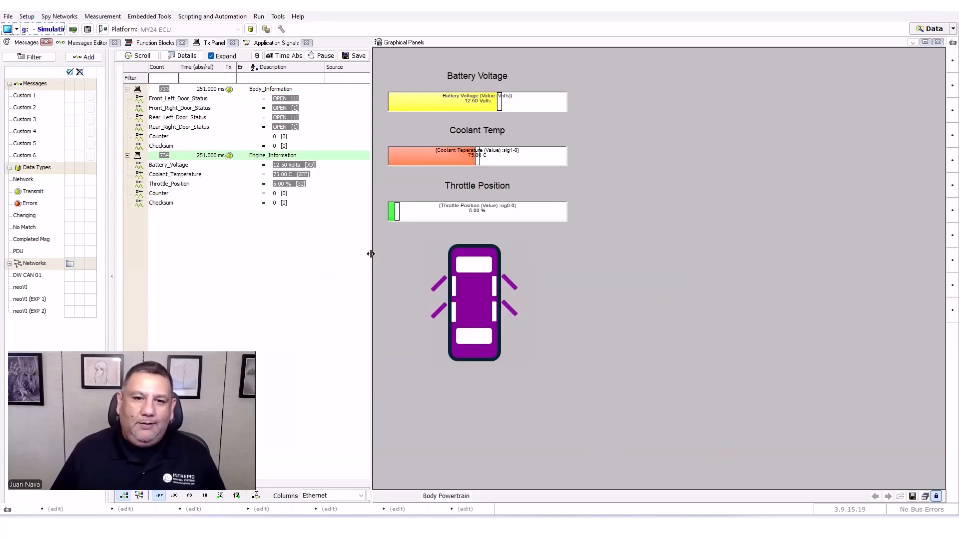
{"action": "left_click_drag", "start_coordinate": [370, 255], "coordinate": [717, 292]}
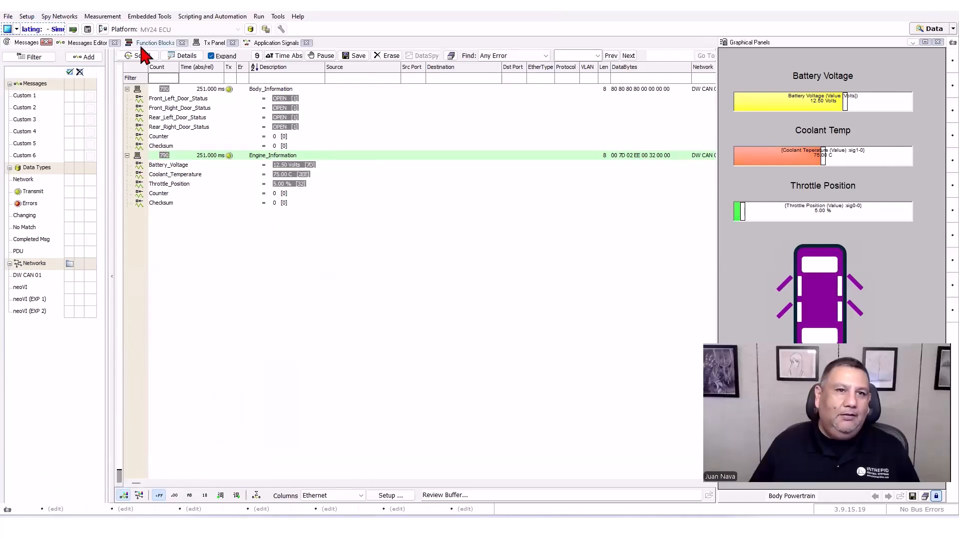
Open the Engine Information function block script and stop the running simulation.
{"action": "left_click", "coordinate": [140, 43]}
{"action": "left_click", "coordinate": [69, 88]}
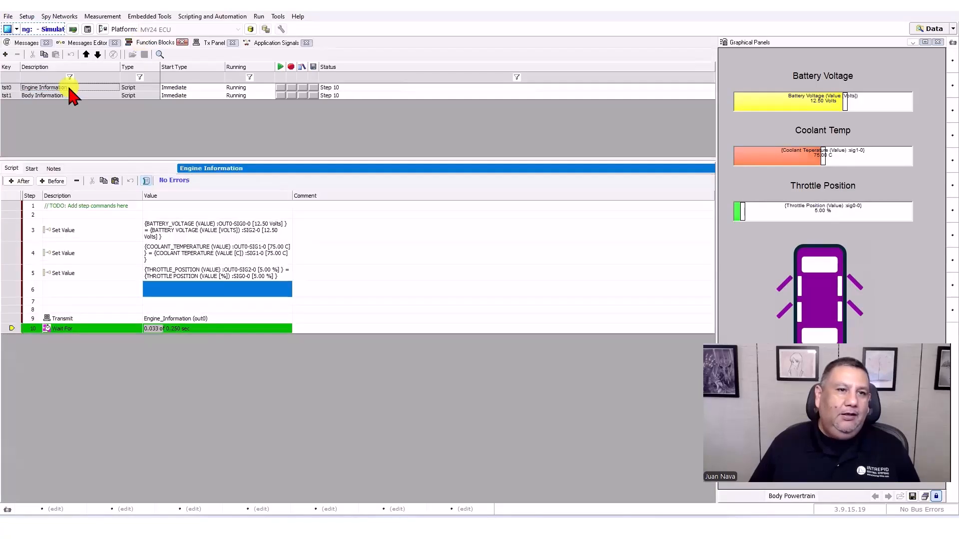
{"action": "left_click", "coordinate": [7, 29]}
Insert five more blank steps between the throttle position Set Value step and the Transmit step.
{"action": "left_click", "coordinate": [71, 294]}
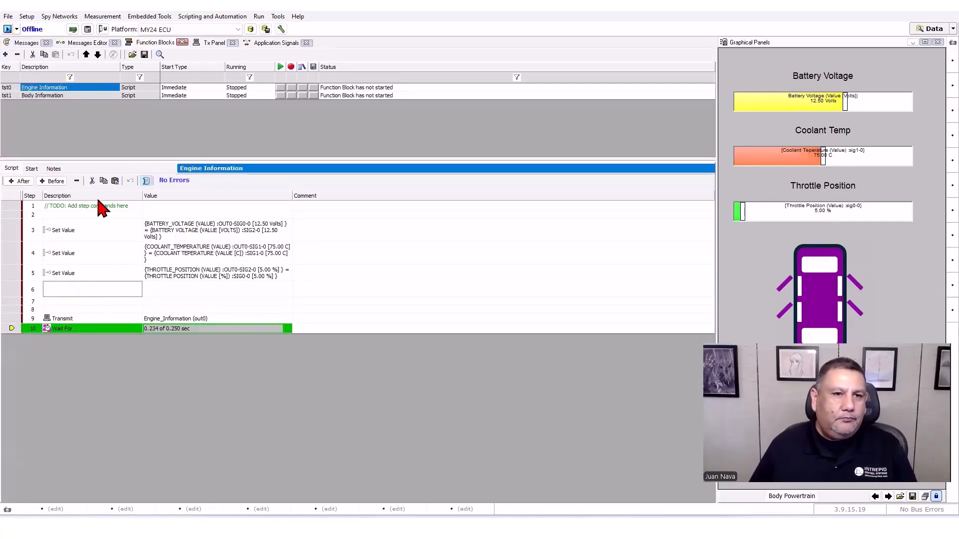
{"action": "left_click", "coordinate": [53, 182]}
{"action": "left_click", "coordinate": [53, 181]}
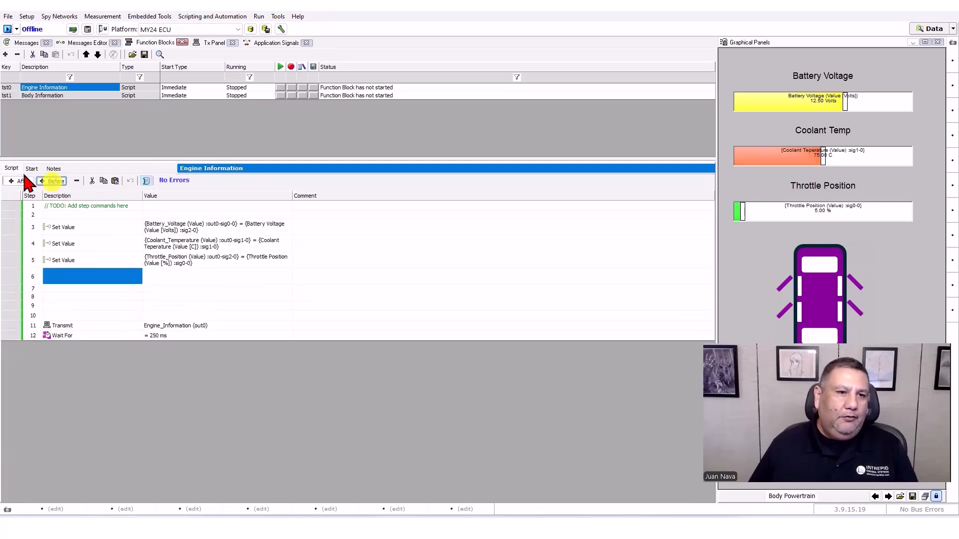
{"action": "left_click", "coordinate": [74, 289]}
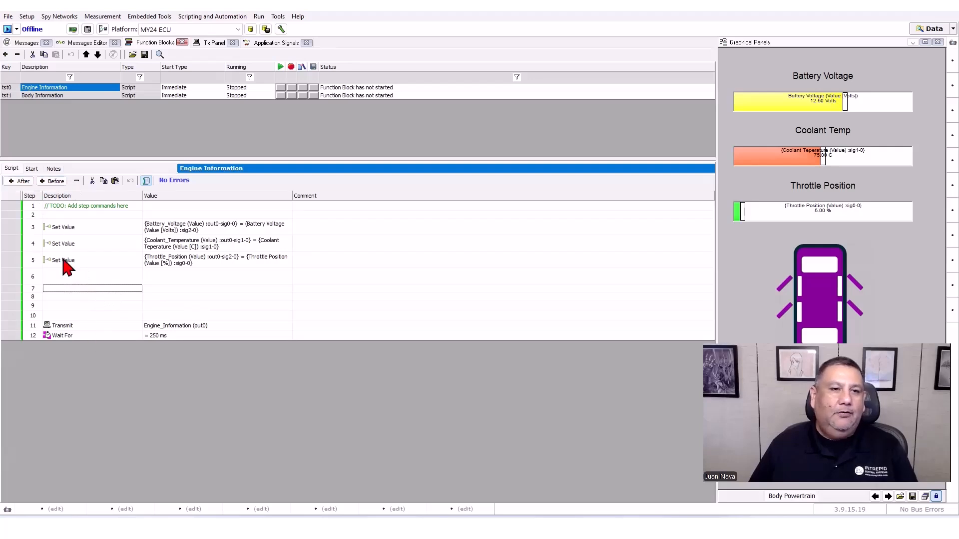
{"action": "left_click", "coordinate": [20, 181]}
{"action": "left_click", "coordinate": [20, 181]}
{"action": "left_click", "coordinate": [19, 182]}
Make step 7 a Set Value command that targets the Counter signal of the Engine_Information transmit message.
{"action": "left_click", "coordinate": [73, 280]}
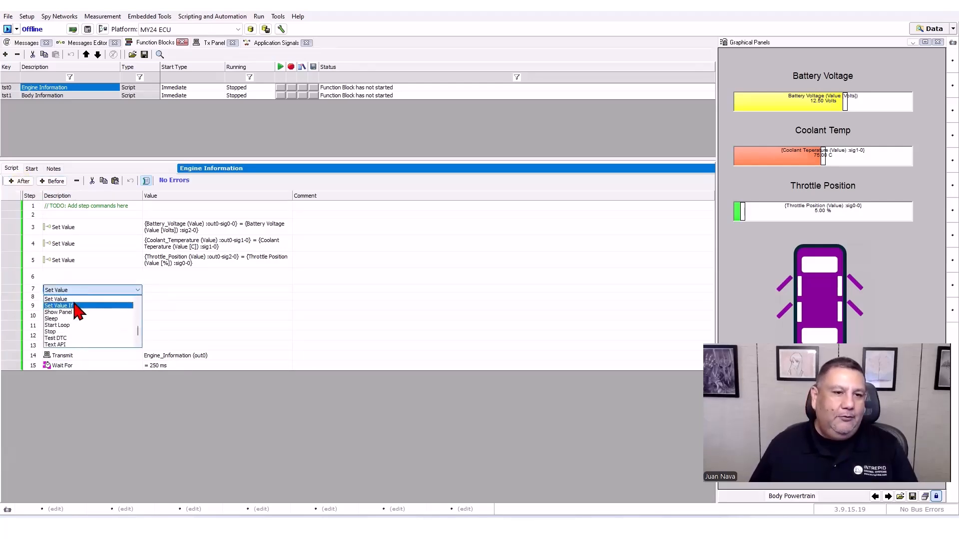
{"action": "left_click", "coordinate": [75, 303]}
{"action": "left_click", "coordinate": [170, 290]}
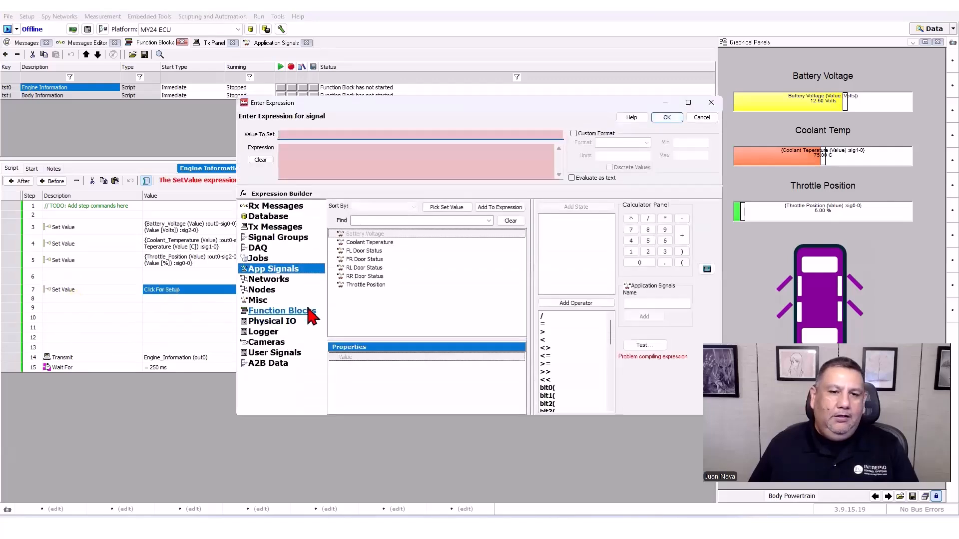
{"action": "left_click", "coordinate": [275, 227]}
{"action": "left_click", "coordinate": [340, 242]}
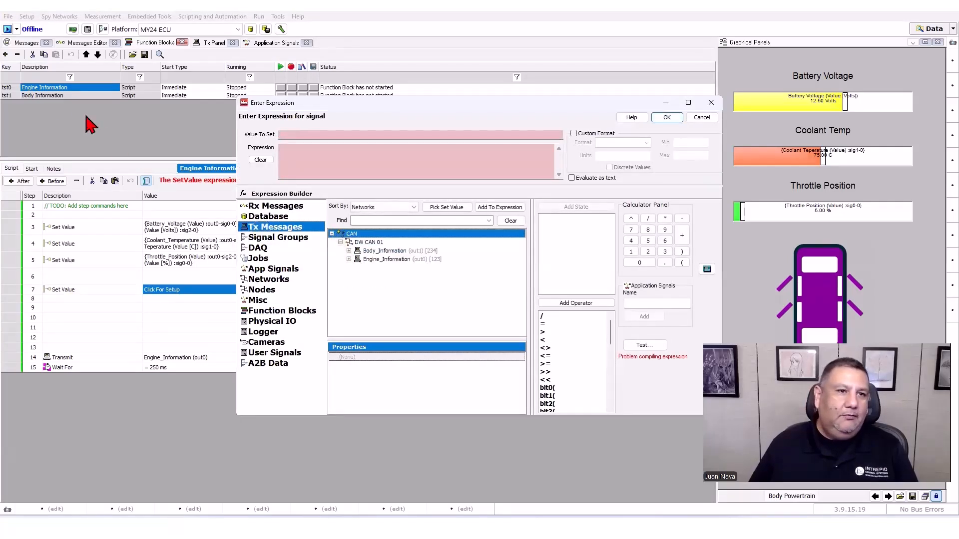
{"action": "left_click", "coordinate": [349, 260]}
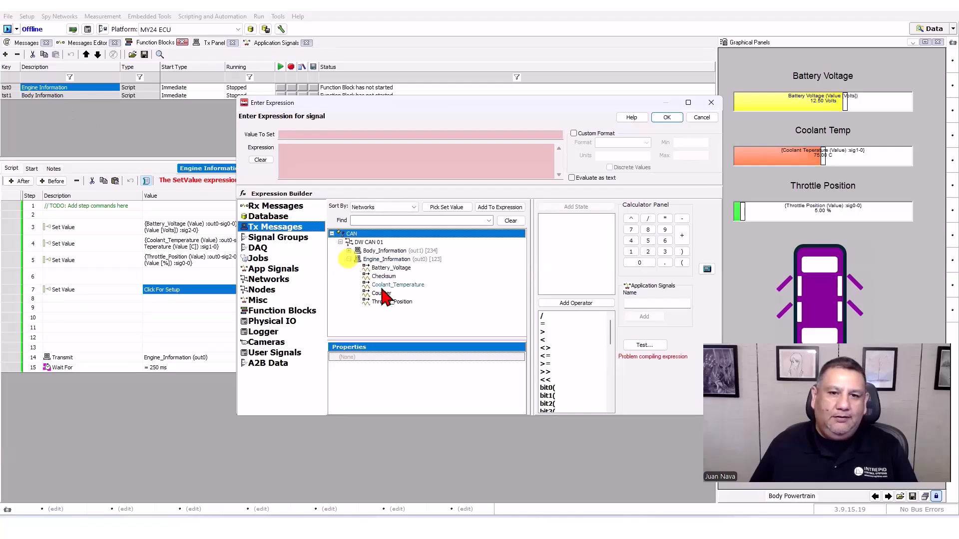
{"action": "double_click", "coordinate": [384, 295]}
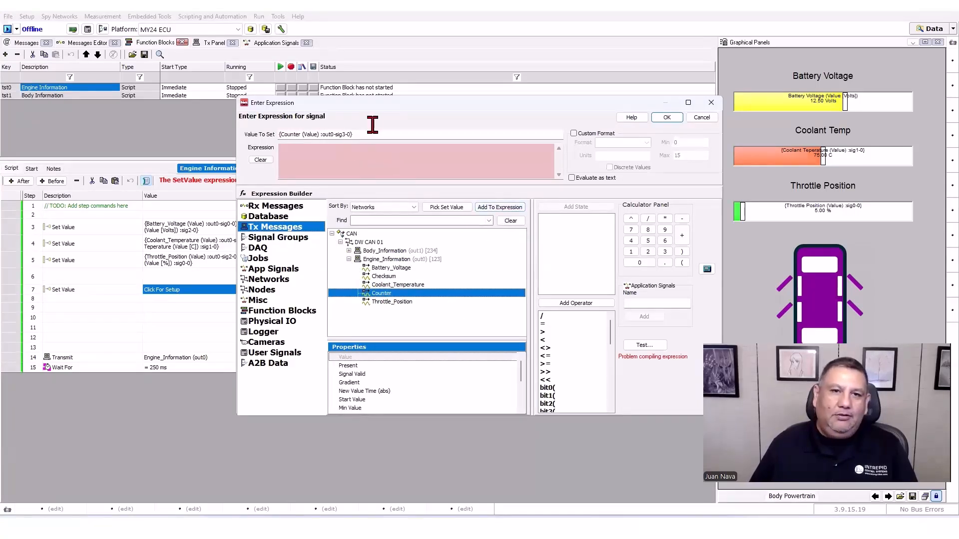
Set step 7's expression to the Engine_Information Counter value plus 1 and accept it.
{"action": "left_click", "coordinate": [487, 207]}
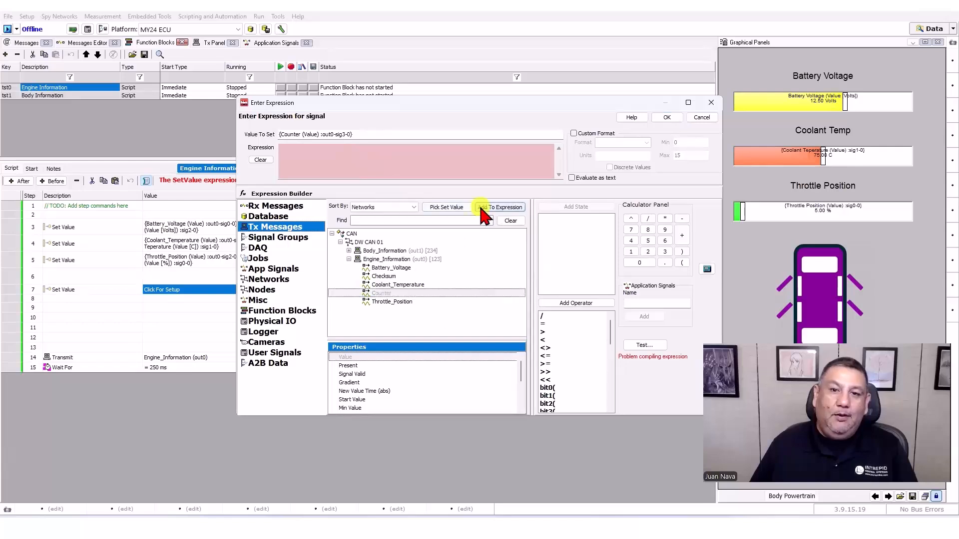
{"action": "left_click", "coordinate": [459, 168]}
{"action": "type", "text": "+1"}
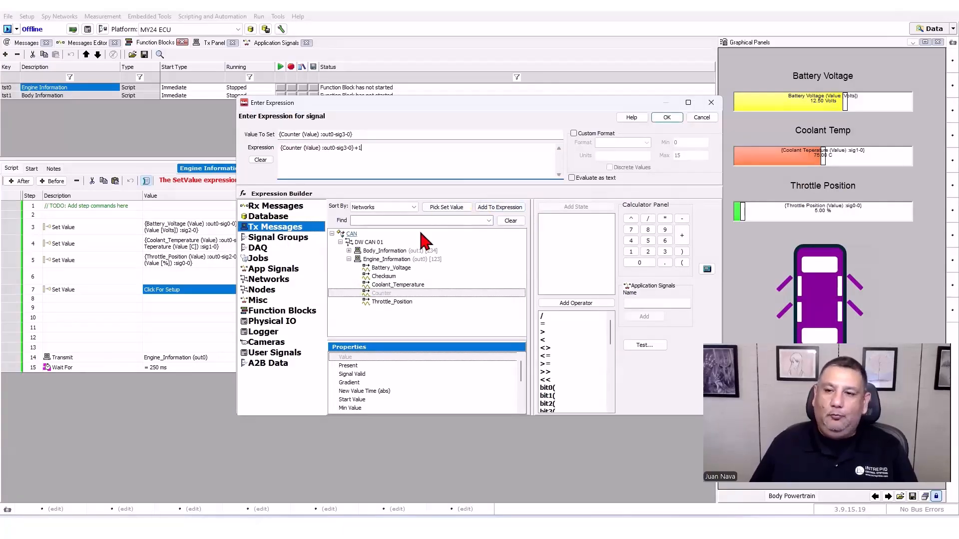
{"action": "left_click", "coordinate": [654, 115]}
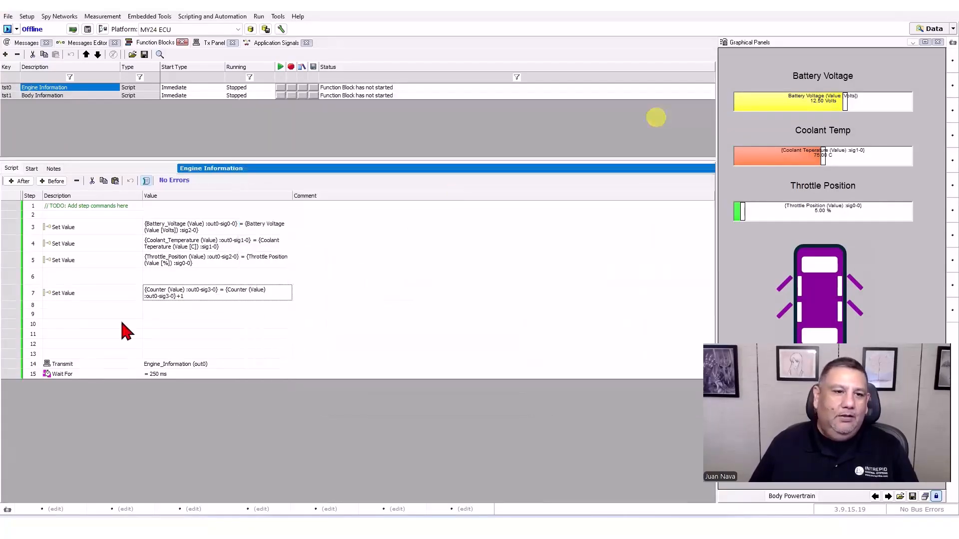
Copy the counter Set Value step to the start of the script and delete the TODO comment step.
{"action": "right_click", "coordinate": [90, 293]}
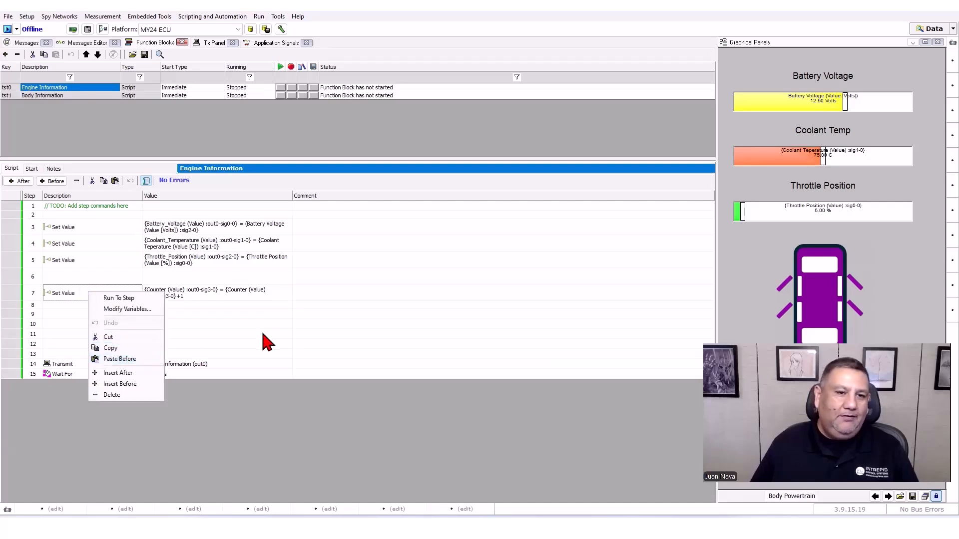
{"action": "left_click", "coordinate": [74, 215]}
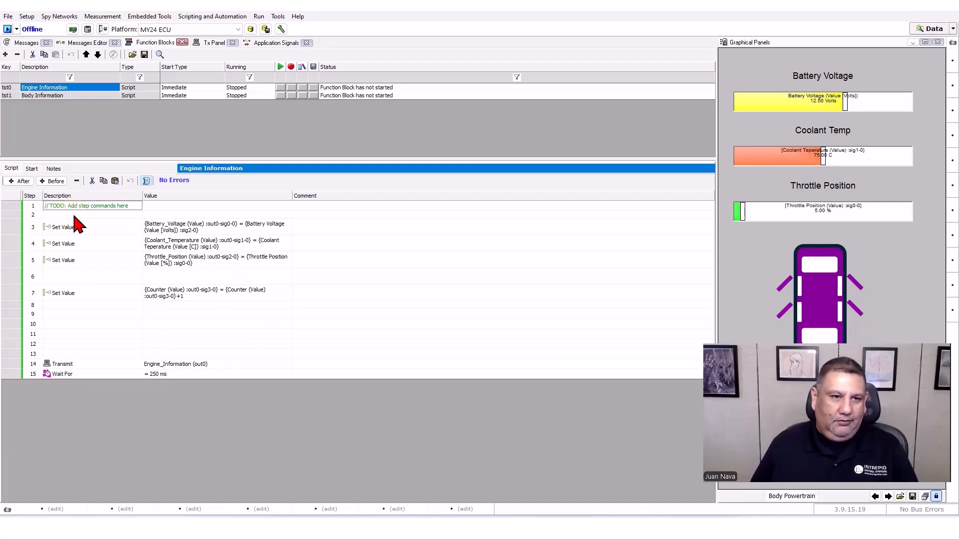
{"action": "key", "text": "ctrl+v"}
{"action": "left_click", "coordinate": [75, 215]}
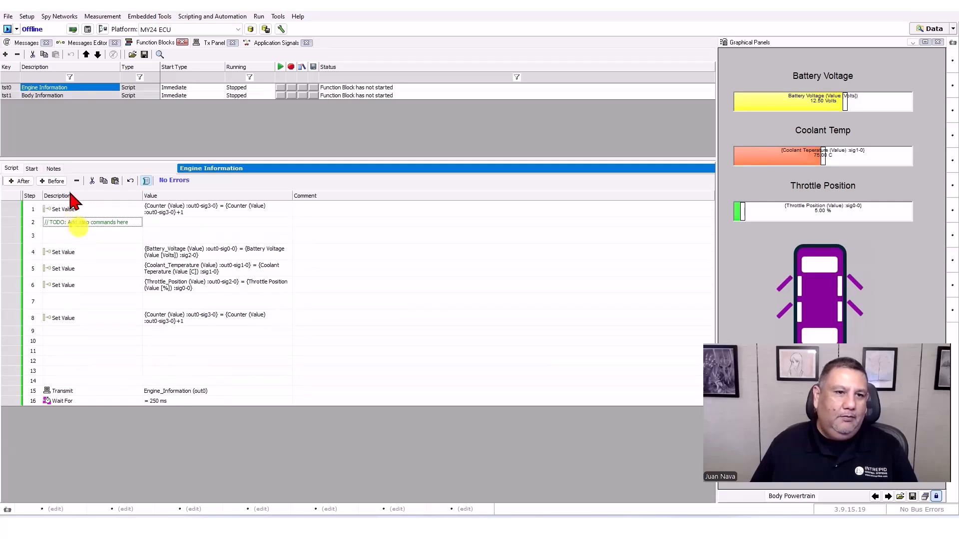
{"action": "key", "text": "Delete"}
Change the expression of the step 1 counter Set Value command to 0.
{"action": "left_click", "coordinate": [159, 210]}
{"action": "left_click", "coordinate": [235, 210]}
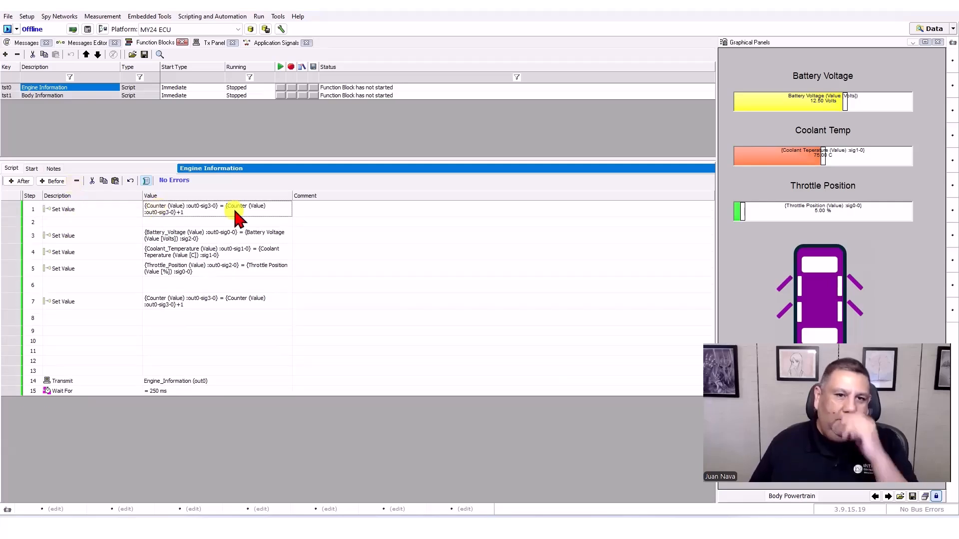
{"action": "left_click_drag", "start_coordinate": [387, 150], "coordinate": [243, 162]}
{"action": "type", "text": "0"}
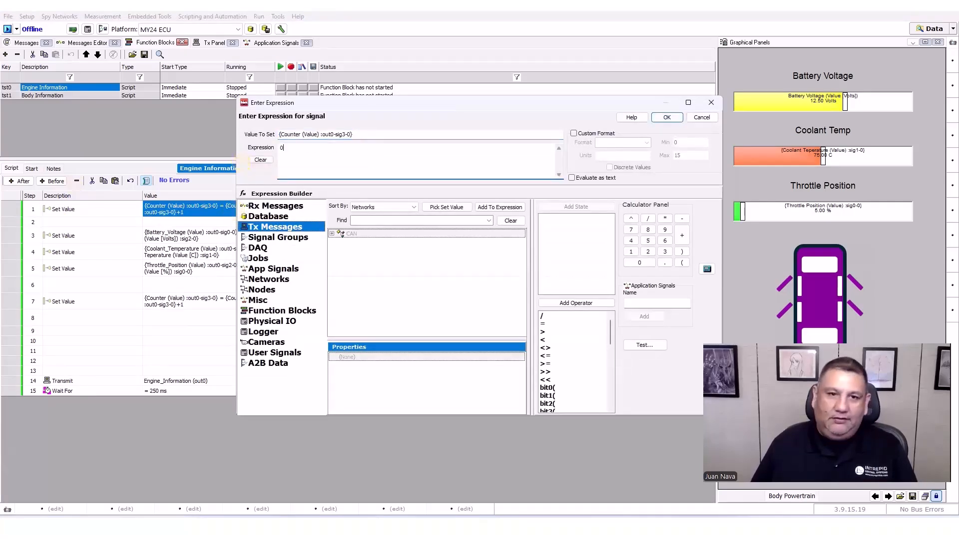
{"action": "left_click", "coordinate": [667, 117]}
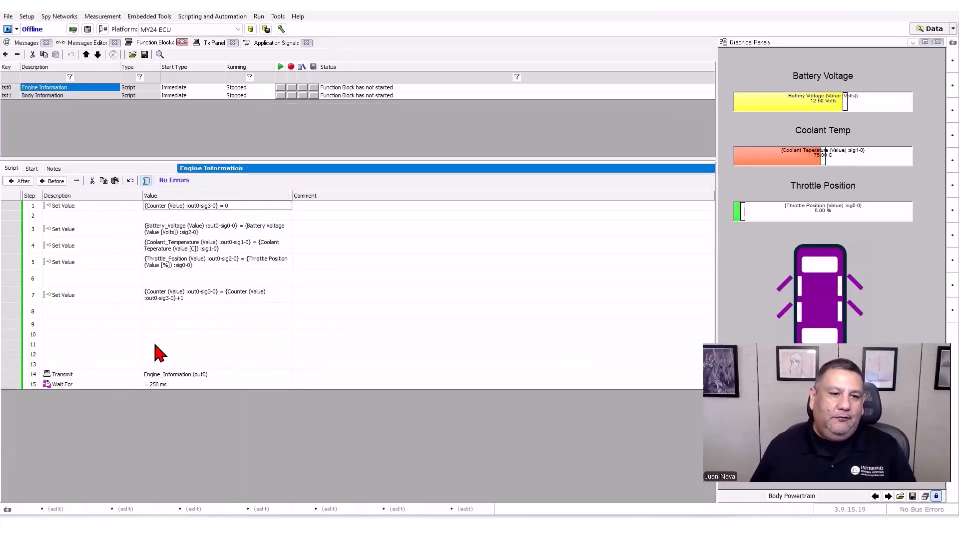
Add a Jump To command after the Wait For step and open its target step number for editing.
{"action": "left_click", "coordinate": [90, 384]}
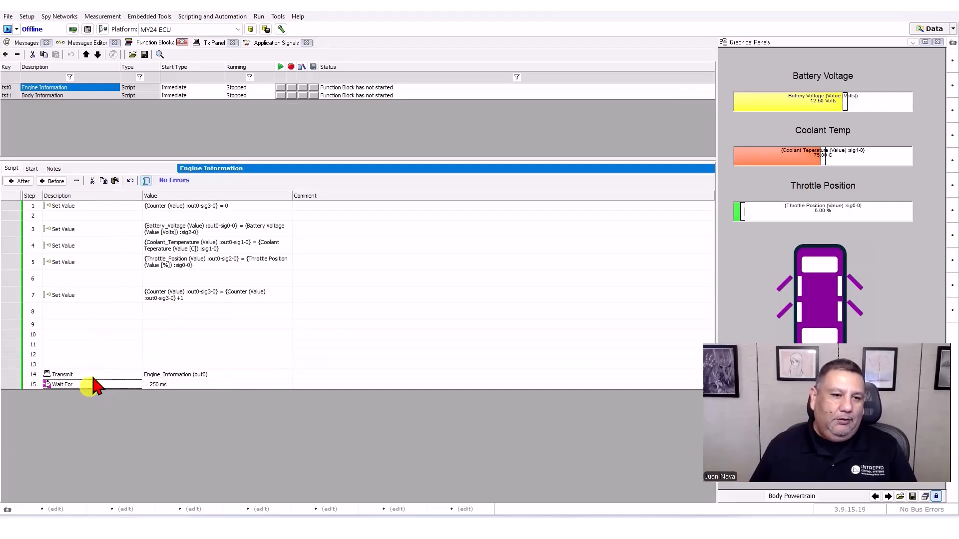
{"action": "left_click", "coordinate": [22, 182]}
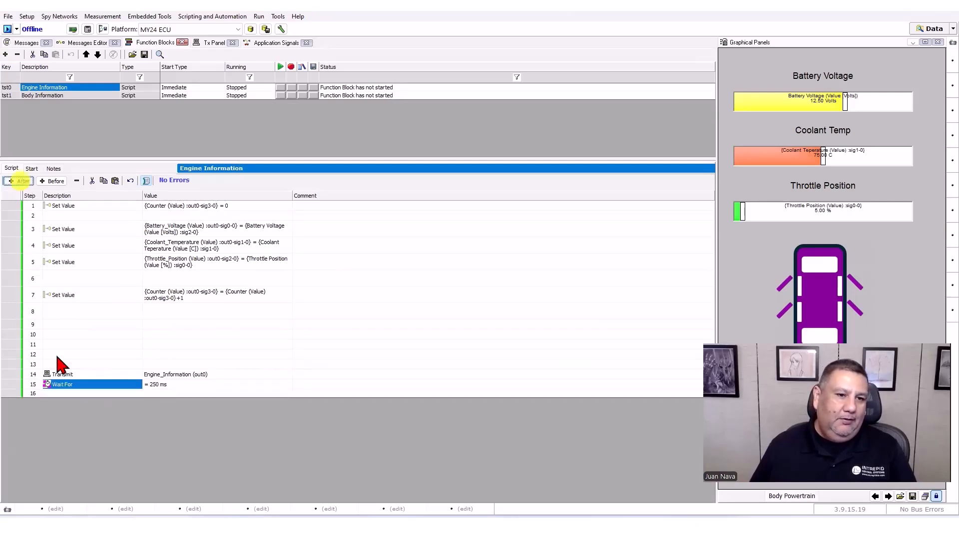
{"action": "left_click", "coordinate": [60, 393]}
{"action": "left_click", "coordinate": [76, 393]}
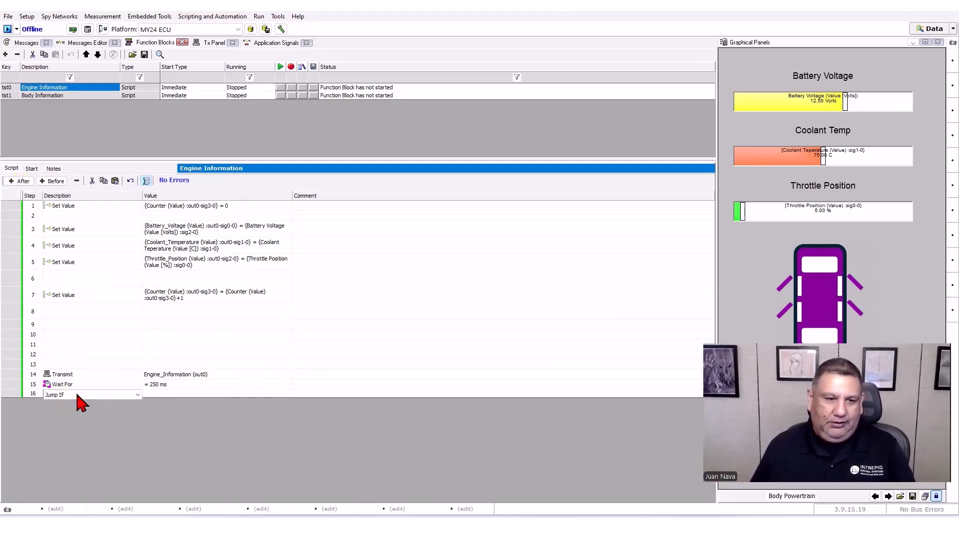
{"action": "left_click", "coordinate": [67, 409]}
{"action": "left_click", "coordinate": [169, 394]}
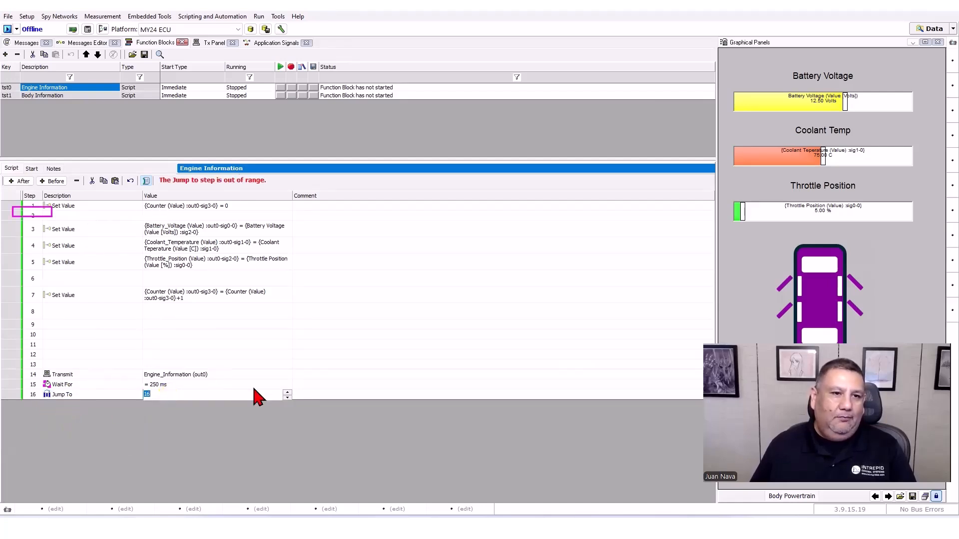
Set the final Jump To command's target to step 3 and widen the script's Value column.
{"action": "type", "text": "3"}
{"action": "left_click", "coordinate": [343, 360]}
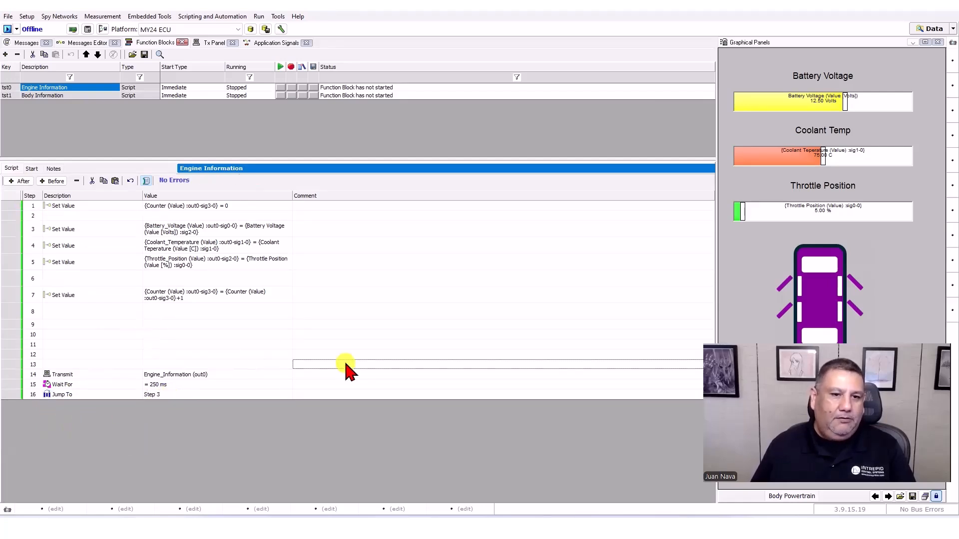
{"action": "left_click", "coordinate": [144, 205]}
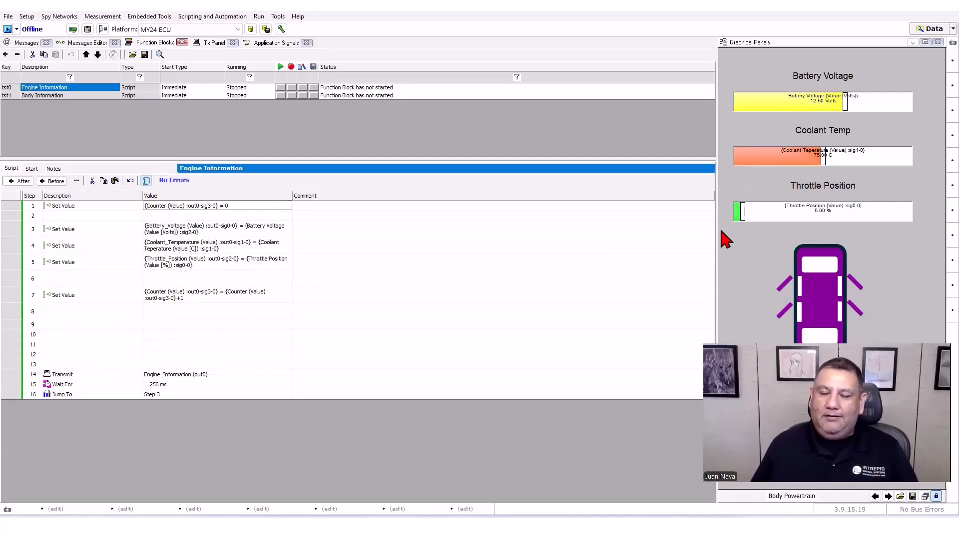
{"action": "left_click", "coordinate": [185, 298]}
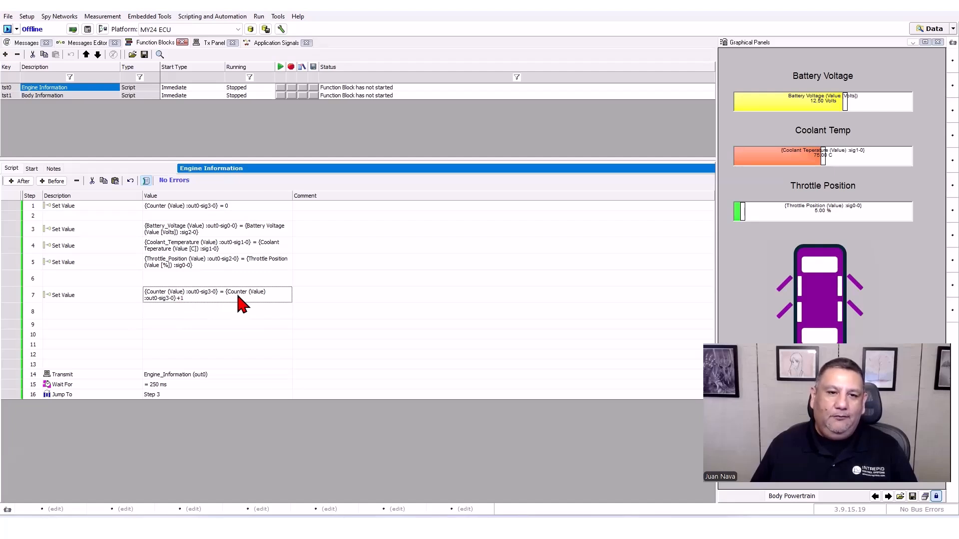
{"action": "left_click_drag", "start_coordinate": [293, 196], "coordinate": [324, 196]}
Assign an If command to blank step 9 of the Engine Information script.
{"action": "left_click", "coordinate": [63, 308]}
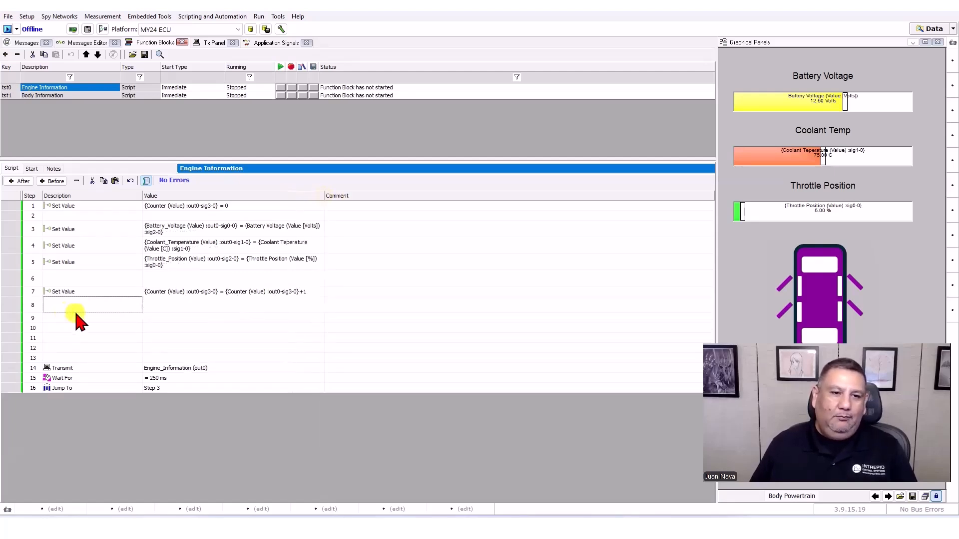
{"action": "left_click", "coordinate": [78, 316]}
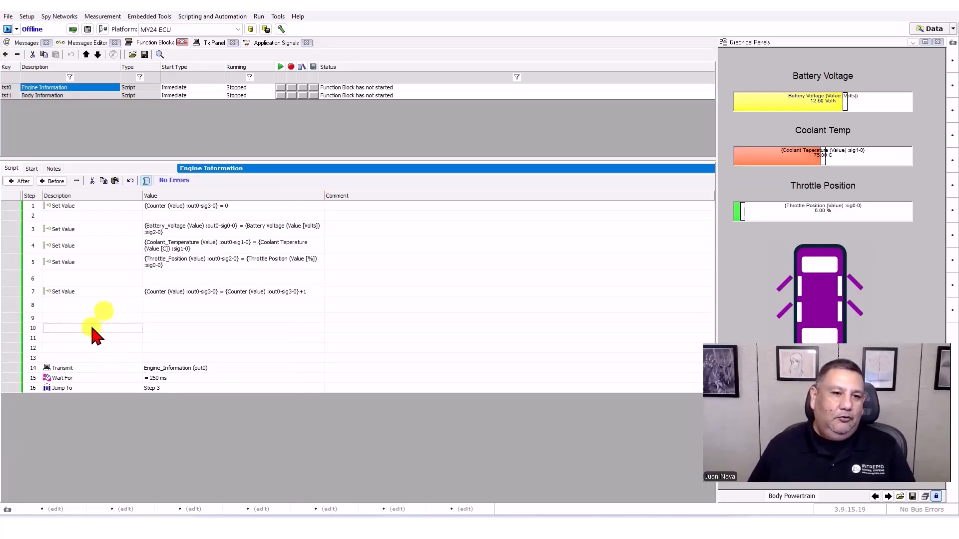
{"action": "left_click", "coordinate": [92, 320]}
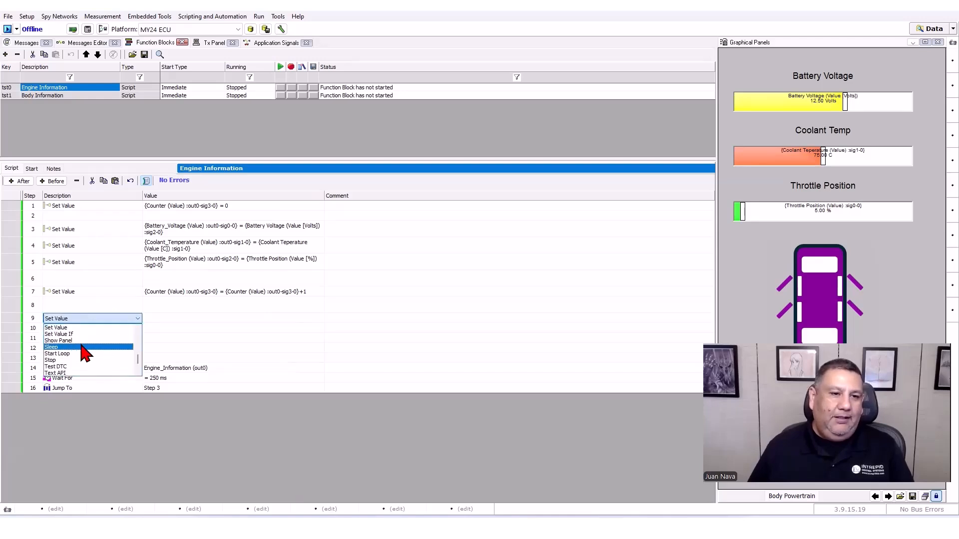
{"action": "scroll", "coordinate": [79, 342], "scroll_direction": "up", "scroll_amount": 2}
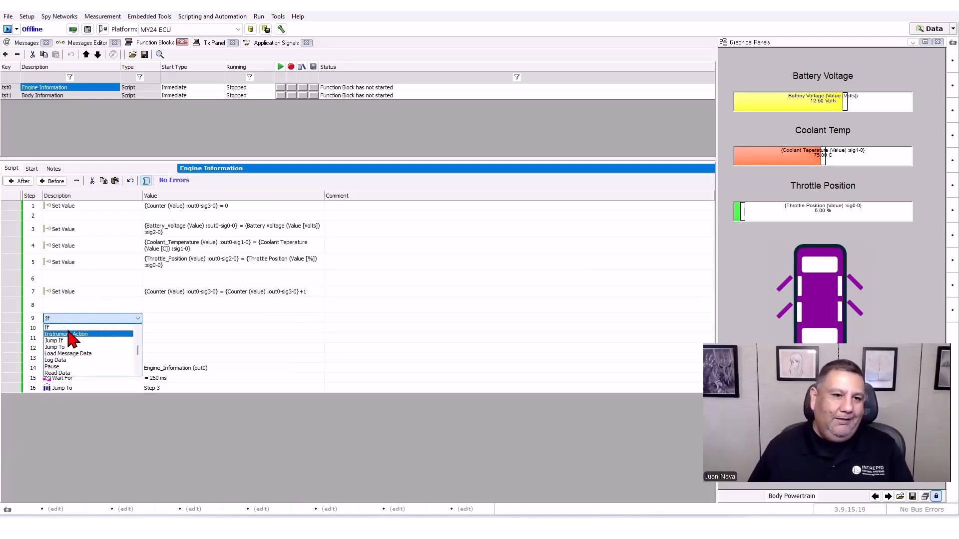
{"action": "left_click", "coordinate": [62, 325]}
Set the If condition to the Counter signal of the Engine_Information transmit message being >15.
{"action": "left_click", "coordinate": [150, 317]}
{"action": "double_click", "coordinate": [151, 318]}
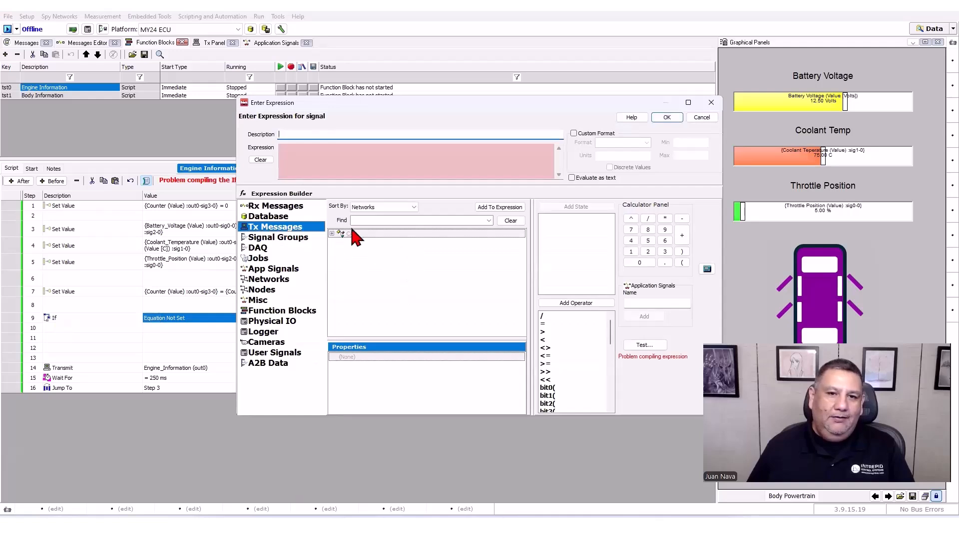
{"action": "left_click", "coordinate": [331, 234]}
{"action": "left_click", "coordinate": [340, 242]}
{"action": "left_click", "coordinate": [375, 221]}
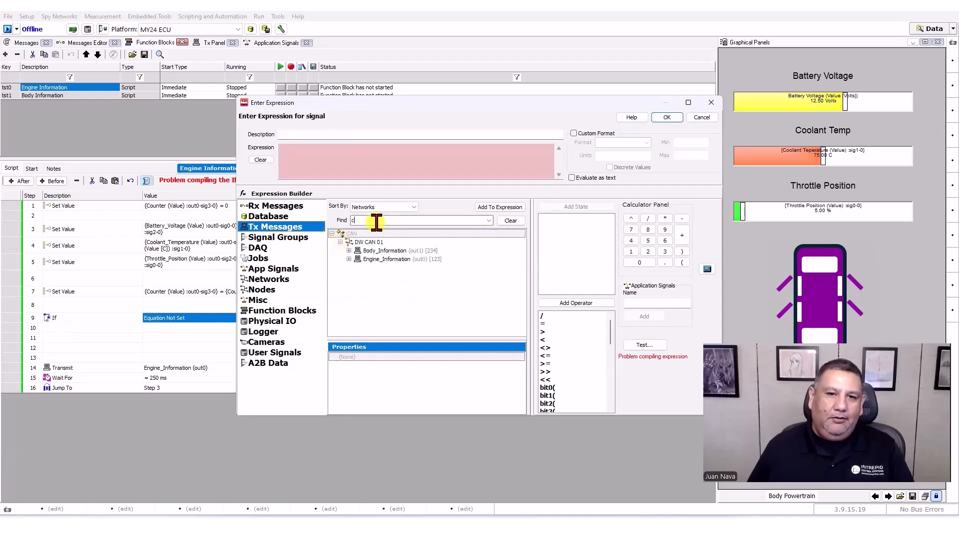
{"action": "type", "text": "c"}
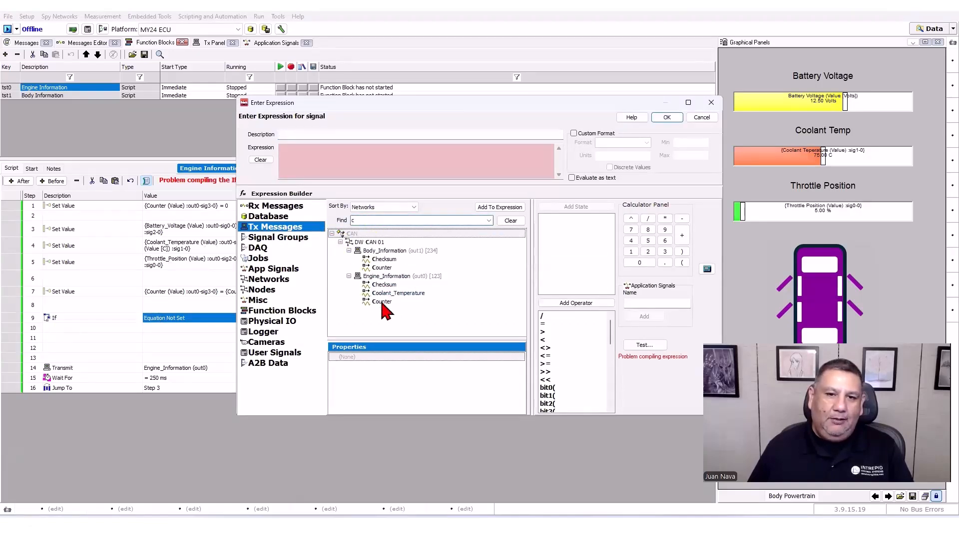
{"action": "double_click", "coordinate": [380, 303]}
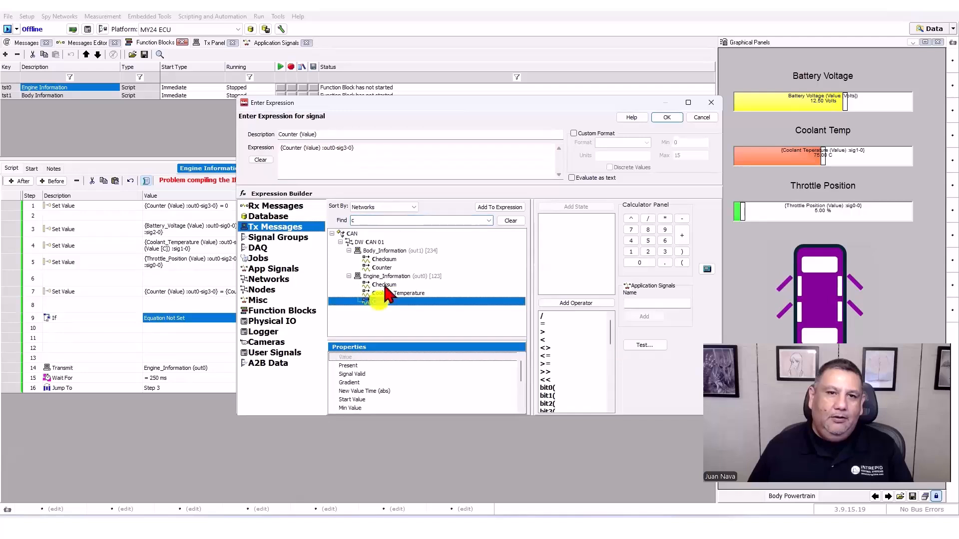
{"action": "left_click", "coordinate": [409, 166]}
{"action": "type", "text": ">15"}
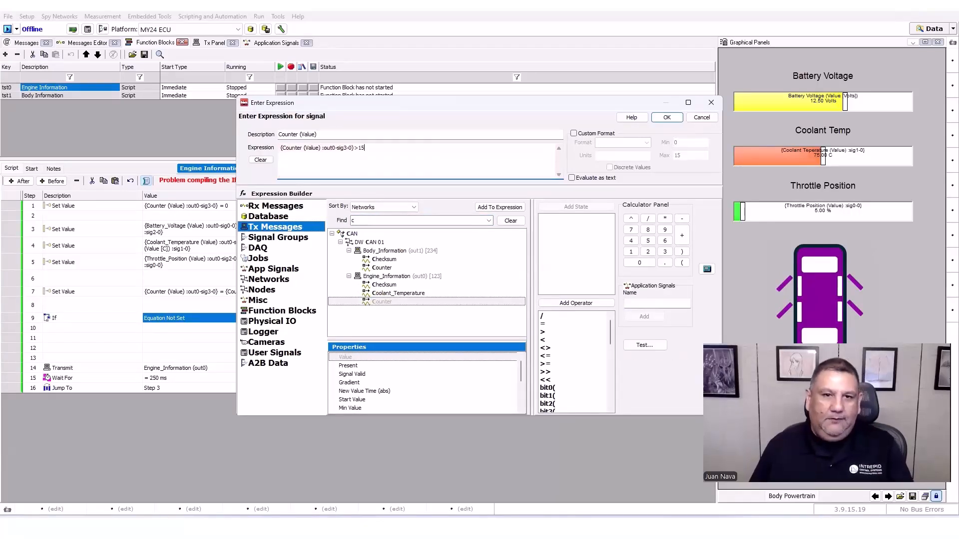
{"action": "left_click", "coordinate": [657, 116]}
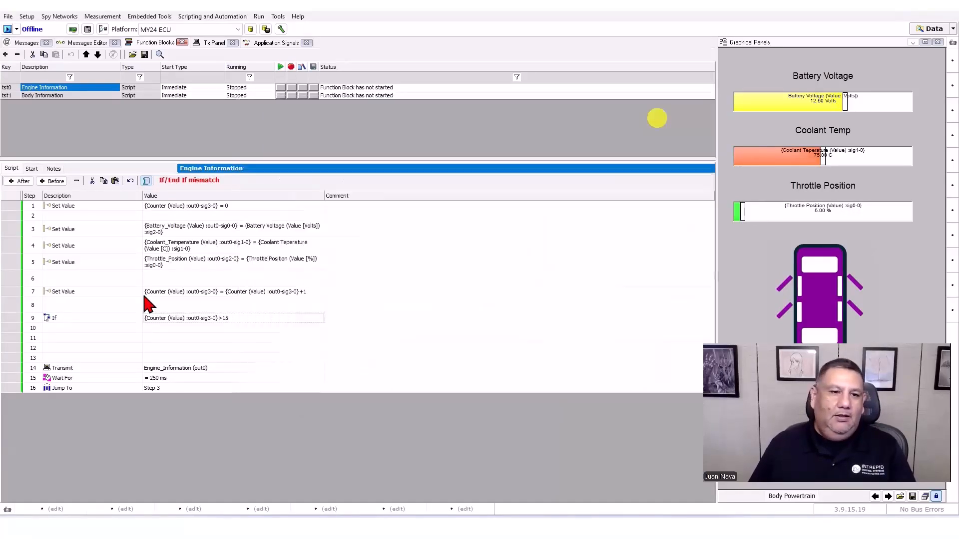
Copy the Set Value step that resets Counter to 0 into the If block and close the block with End If.
{"action": "left_click", "coordinate": [86, 206]}
{"action": "key", "text": "ctrl+c"}
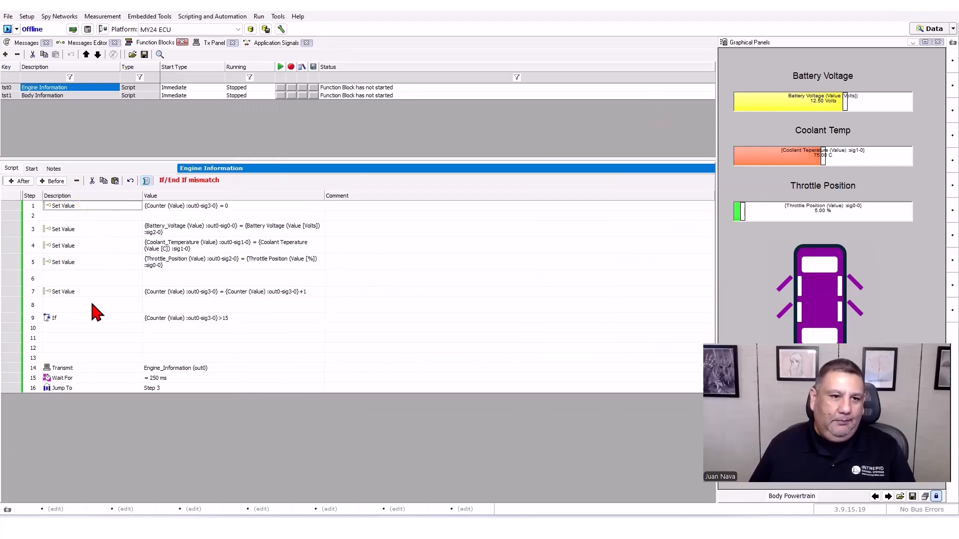
{"action": "left_click", "coordinate": [74, 328]}
{"action": "key", "text": "ctrl+v"}
{"action": "left_click", "coordinate": [78, 337]}
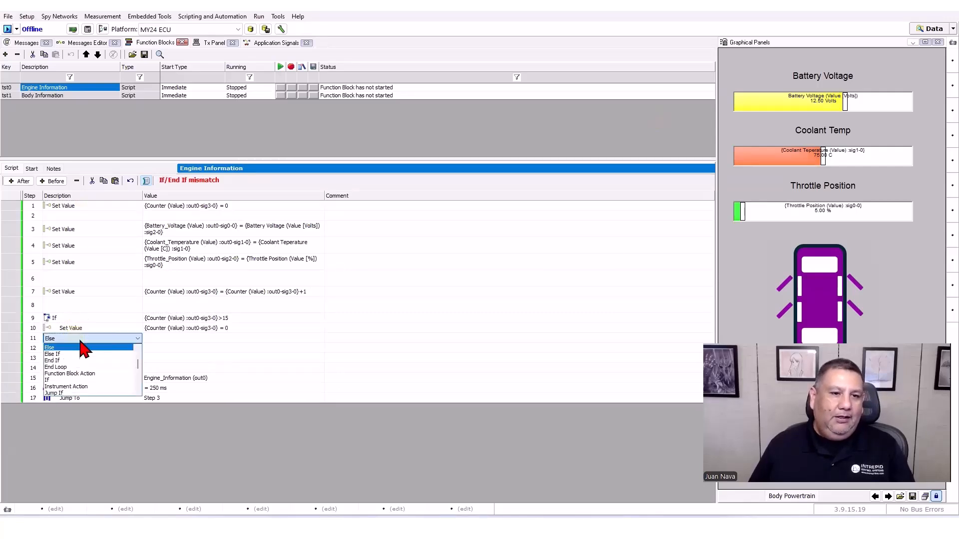
{"action": "left_click", "coordinate": [79, 359]}
{"action": "left_click", "coordinate": [67, 317]}
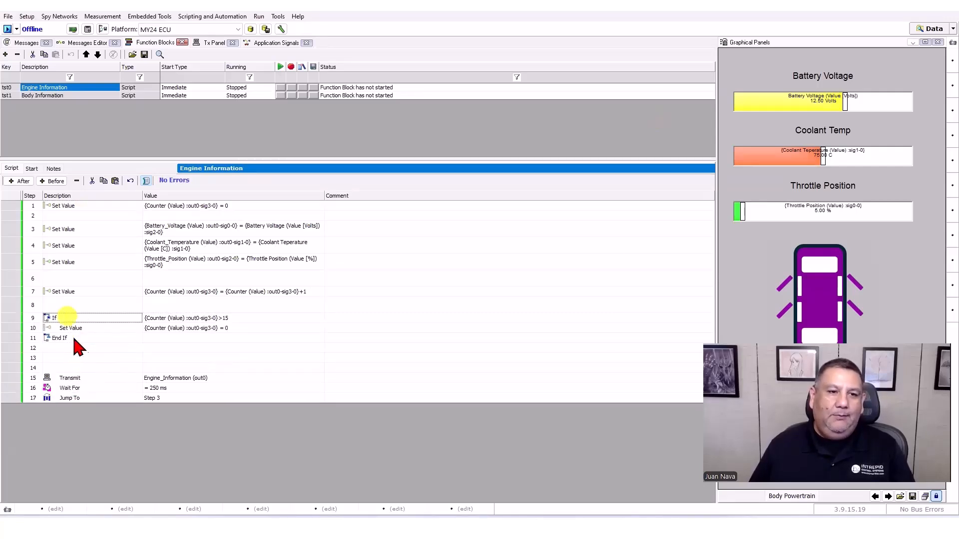
Delete two of the surplus blank steps between End If and Transmit.
{"action": "left_click", "coordinate": [71, 347]}
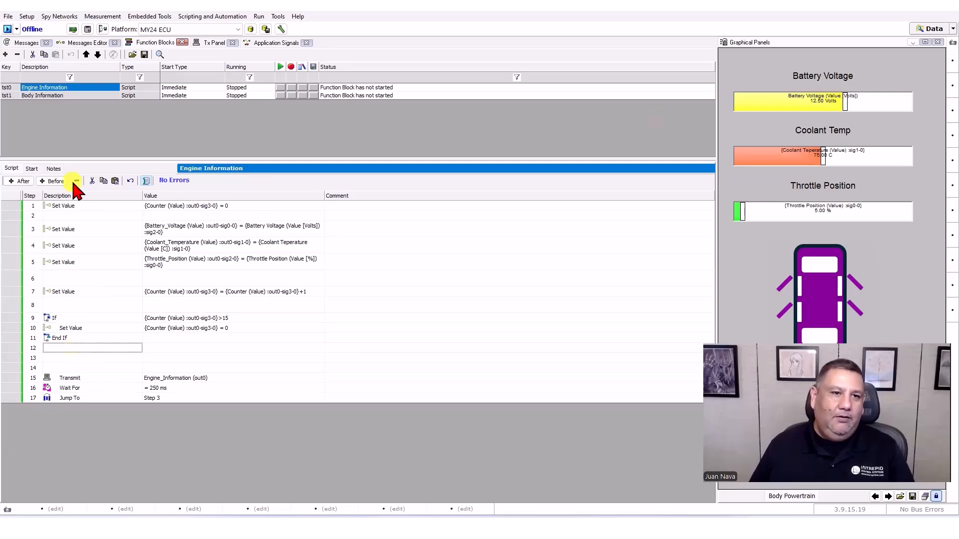
{"action": "left_click", "coordinate": [76, 181]}
{"action": "left_click", "coordinate": [169, 318]}
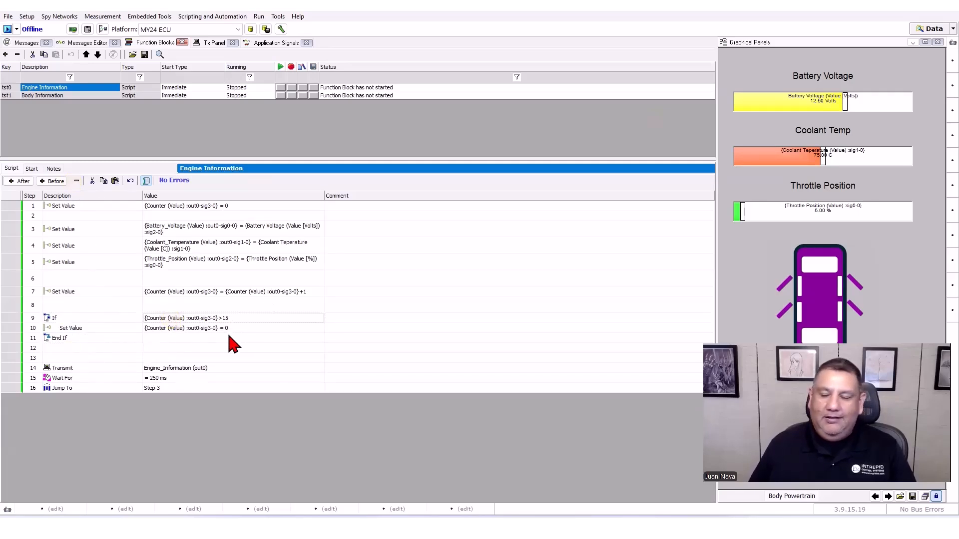
{"action": "left_click", "coordinate": [93, 349]}
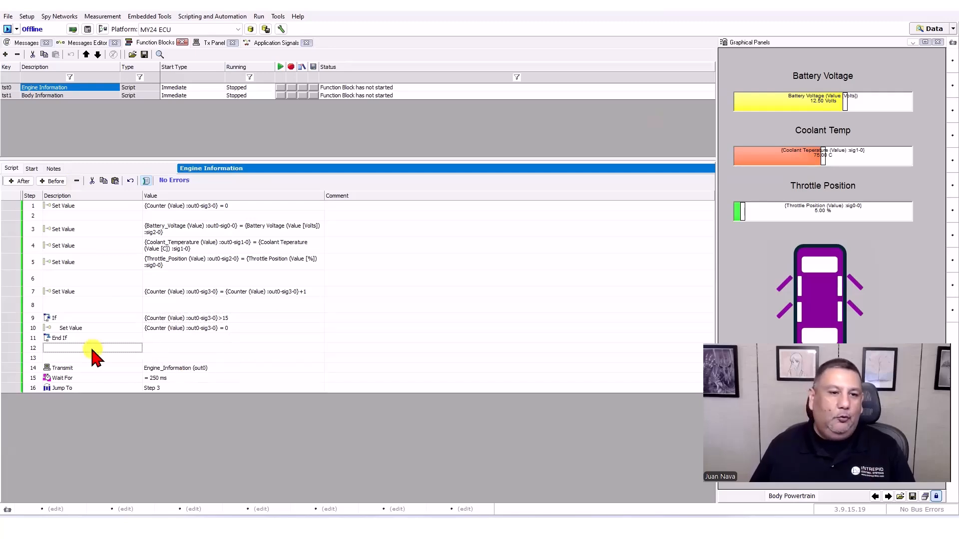
{"action": "left_click", "coordinate": [77, 181]}
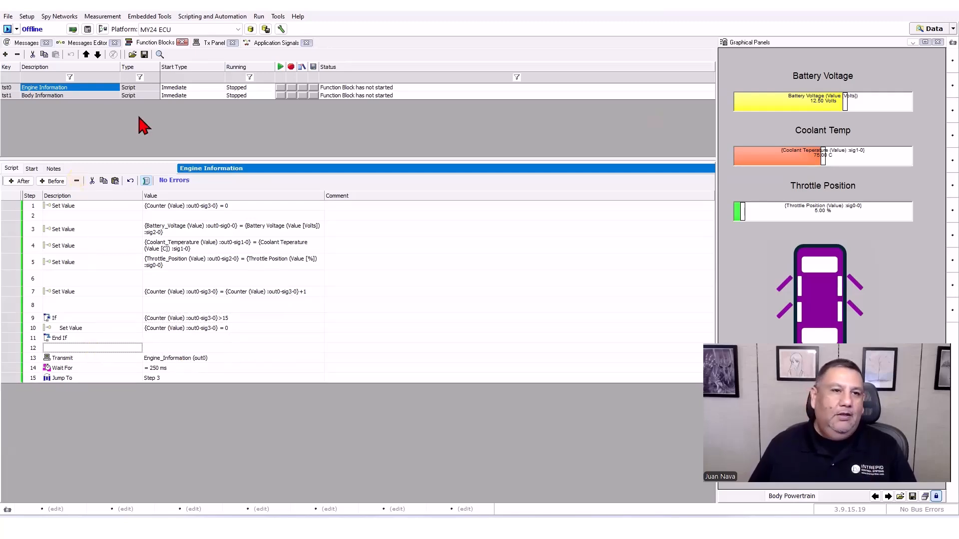
Start the simulation and show the message traffic in scroll mode, paused.
{"action": "left_click", "coordinate": [7, 29]}
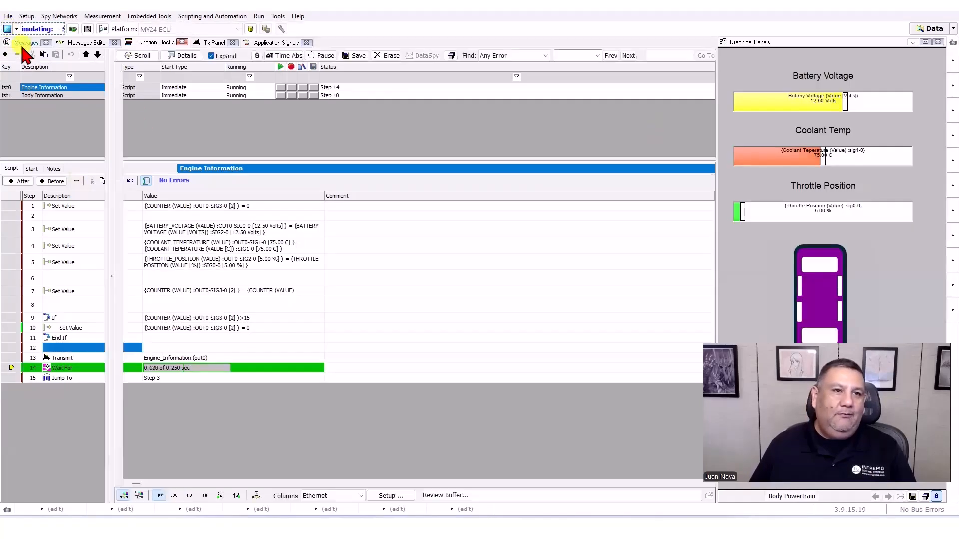
{"action": "left_click", "coordinate": [26, 43]}
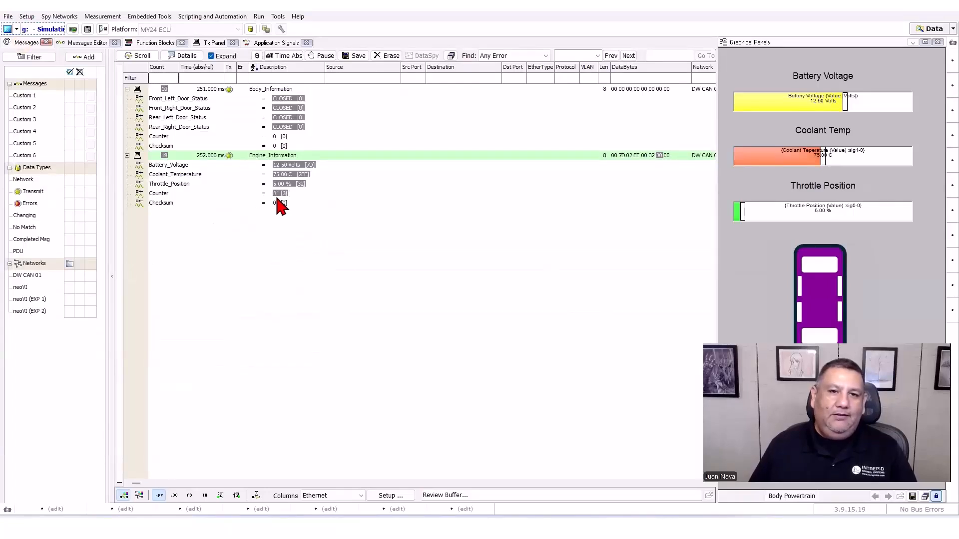
{"action": "left_click", "coordinate": [140, 56]}
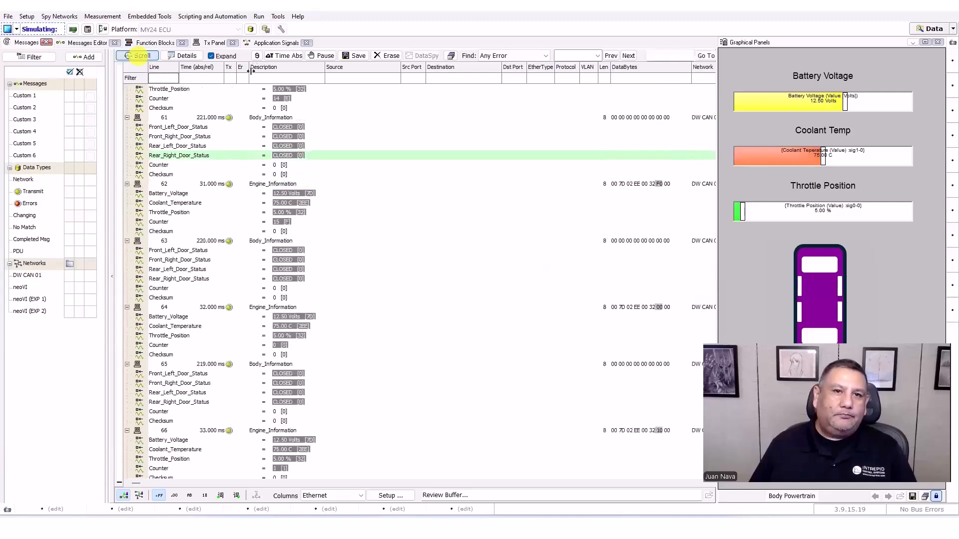
{"action": "left_click", "coordinate": [322, 56]}
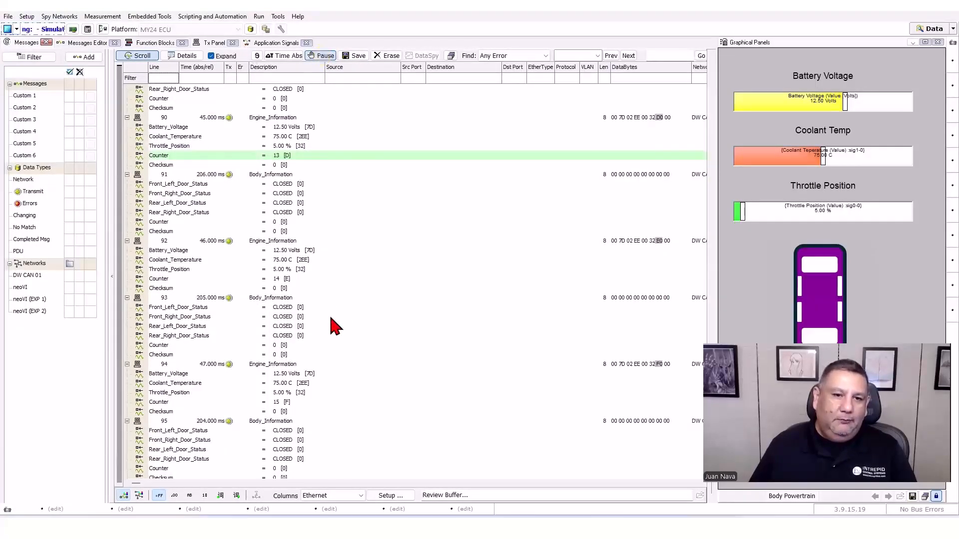
Examine how the Counter value changes across successive Engine_Information messages.
{"action": "left_click", "coordinate": [280, 278]}
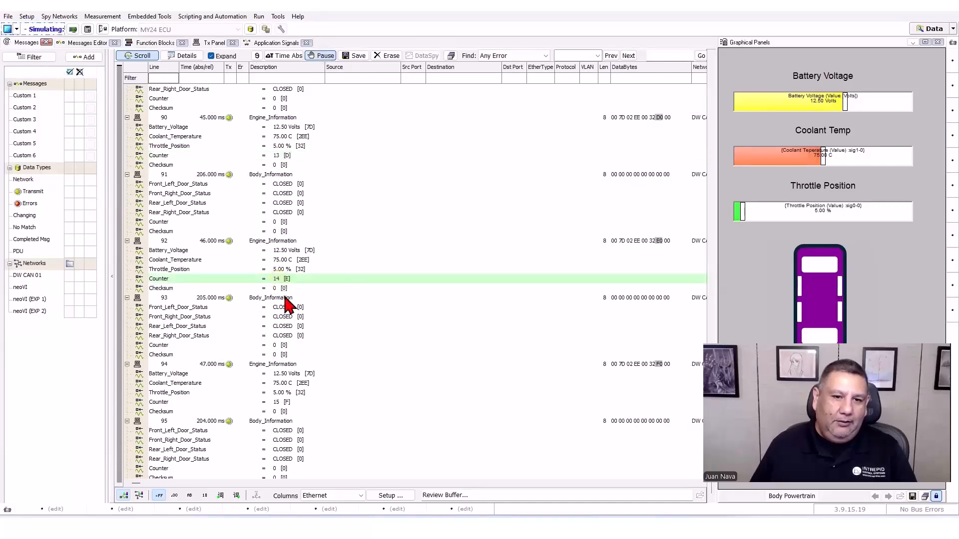
{"action": "left_click", "coordinate": [277, 345]}
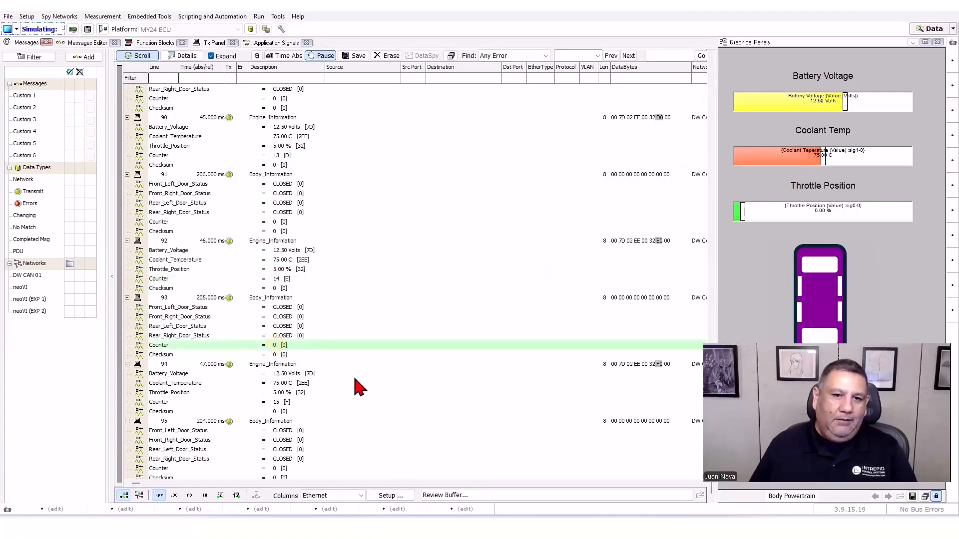
{"action": "scroll", "coordinate": [320, 312], "scroll_direction": "down", "scroll_amount": 1}
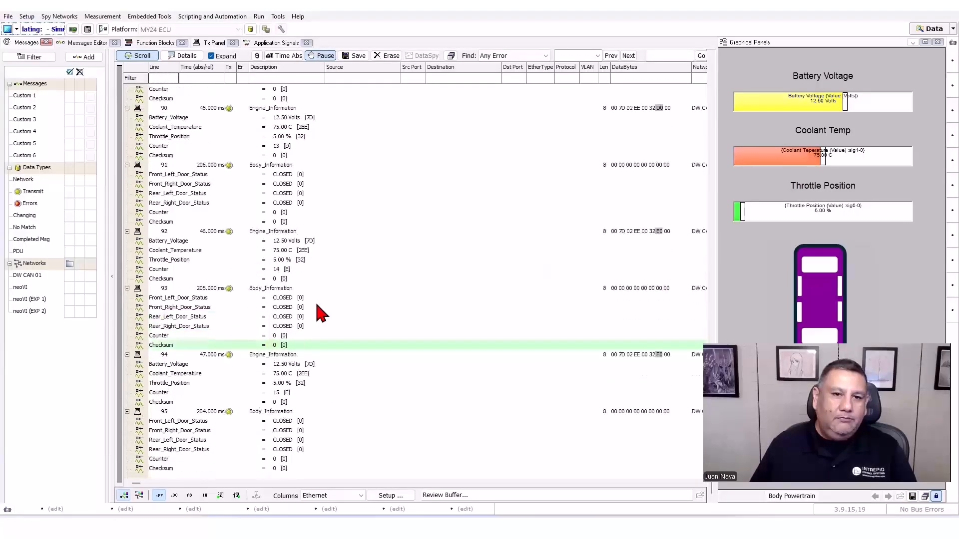
{"action": "scroll", "coordinate": [329, 334], "scroll_direction": "up", "scroll_amount": 10}
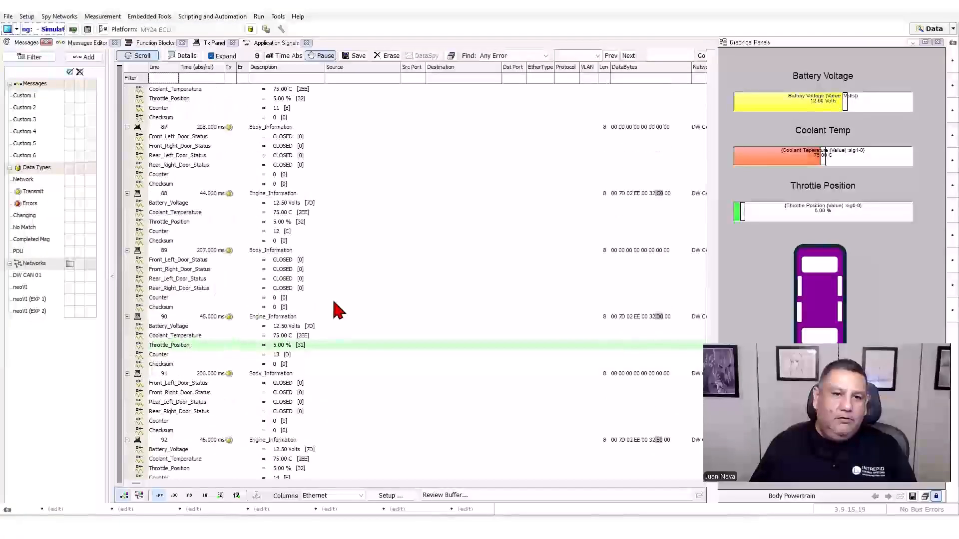
{"action": "scroll", "coordinate": [326, 318], "scroll_direction": "up", "scroll_amount": 8}
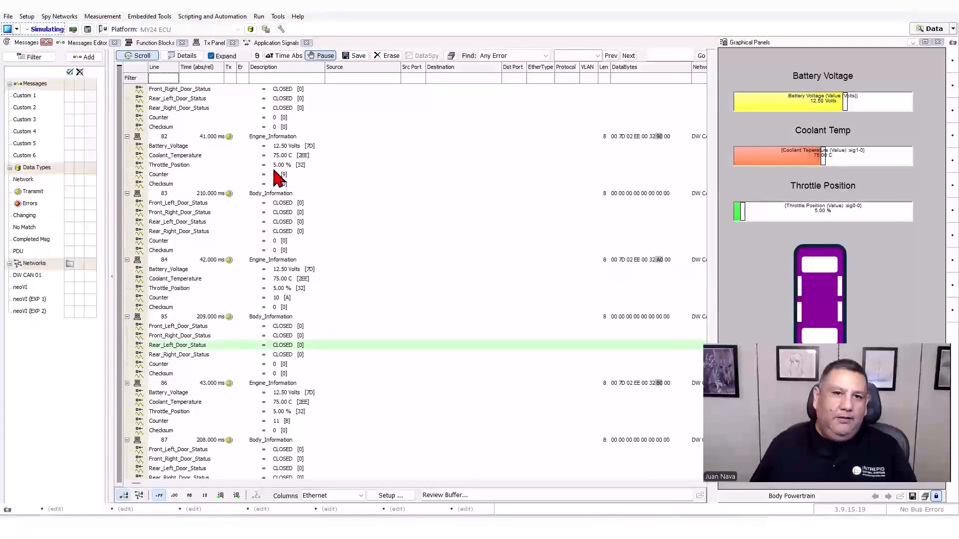
{"action": "scroll", "coordinate": [333, 253], "scroll_direction": "up", "scroll_amount": 1}
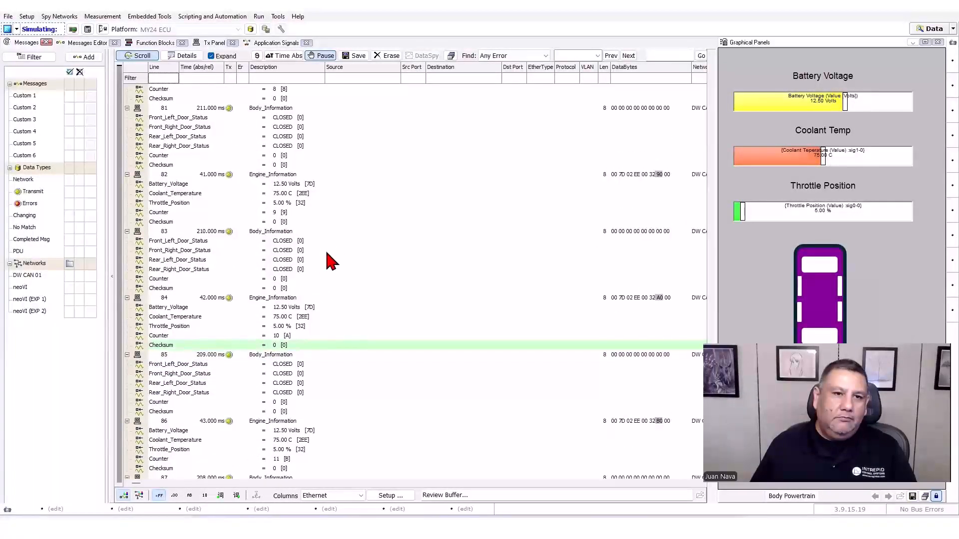
Filter the messages by ArbId/Header 123 using the CAN/CAN FD column layout and erase the previously captured messages.
{"action": "left_click", "coordinate": [330, 78]}
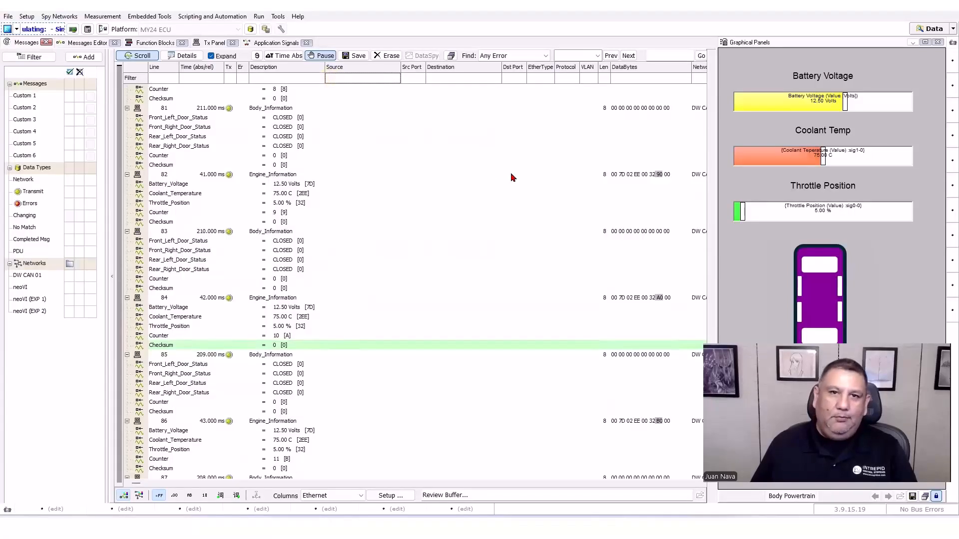
{"action": "left_click", "coordinate": [342, 494]}
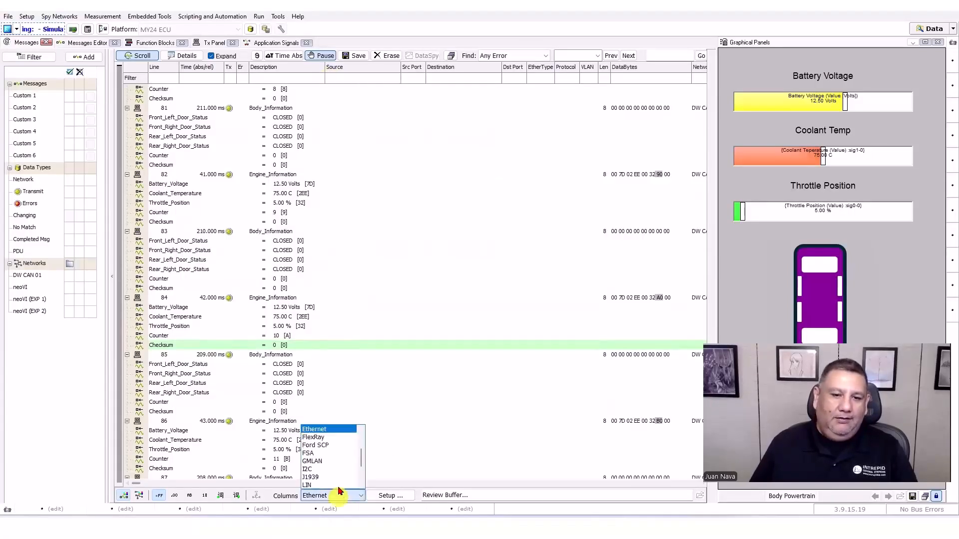
{"action": "scroll", "coordinate": [331, 449], "scroll_direction": "up", "scroll_amount": 2}
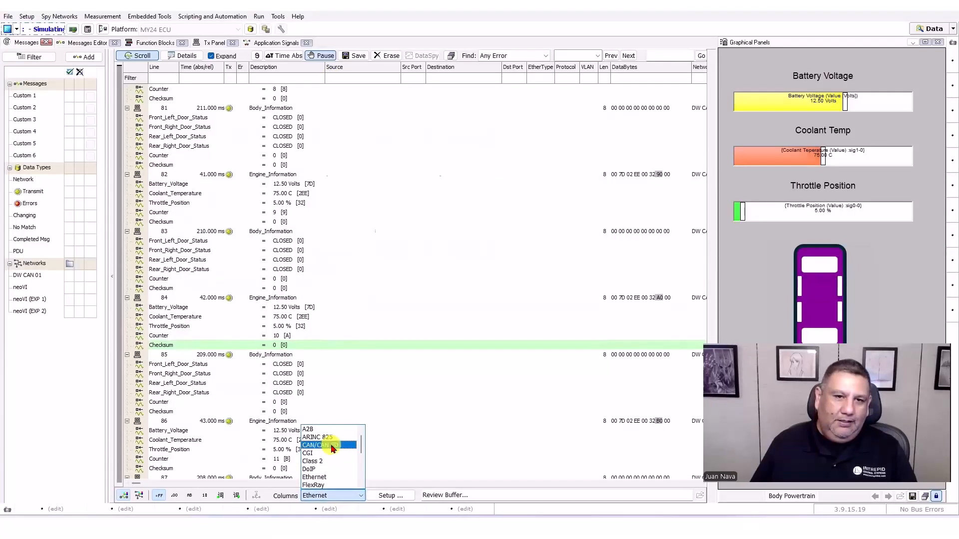
{"action": "left_click", "coordinate": [333, 446]}
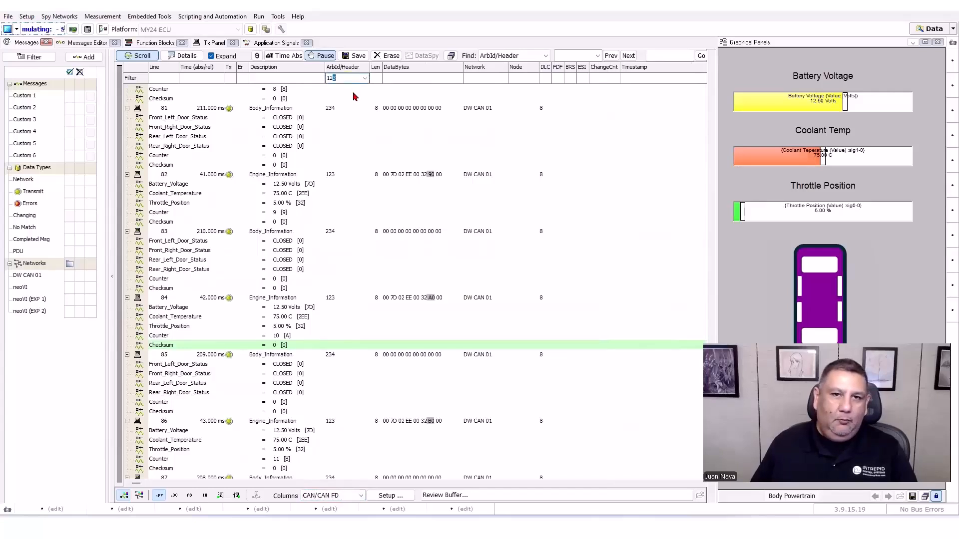
{"action": "key", "text": "Return"}
{"action": "left_click", "coordinate": [377, 55]}
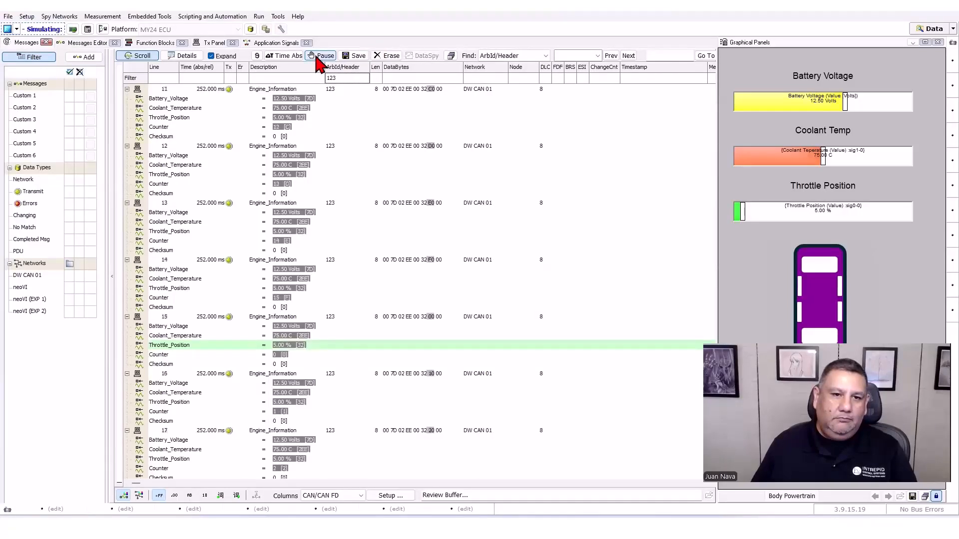
Pause the message traffic and clear the ArbId/Header filter so all messages are listed.
{"action": "left_click", "coordinate": [320, 56]}
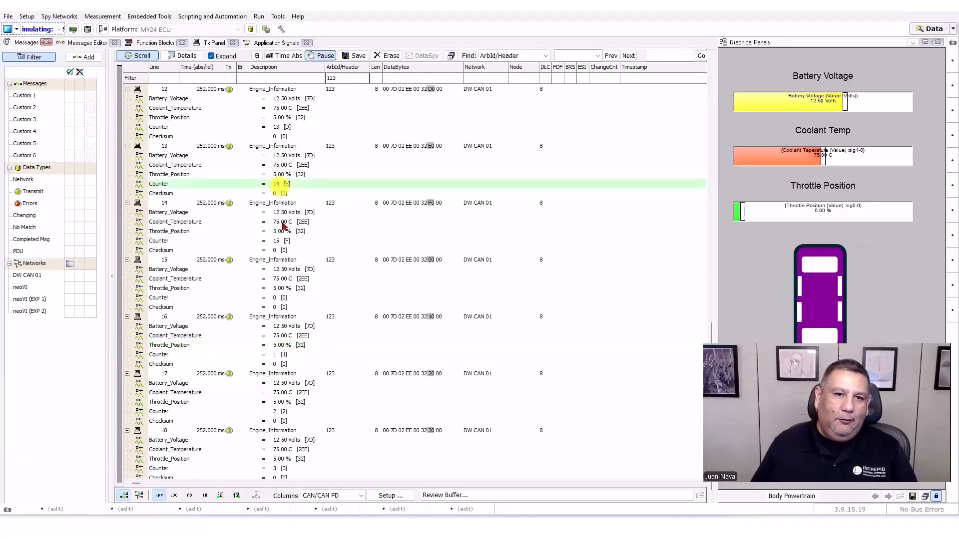
{"action": "left_click", "coordinate": [341, 77]}
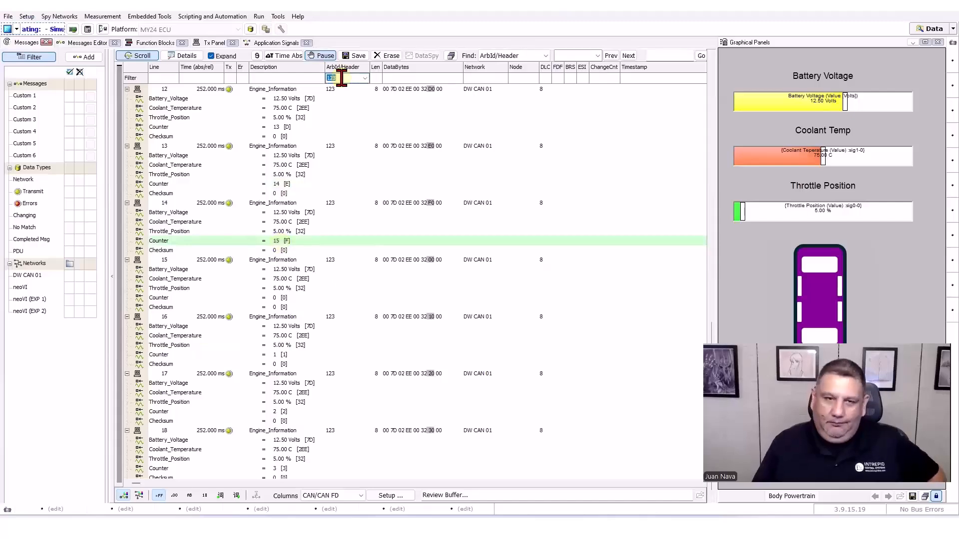
{"action": "key", "text": "Delete"}
{"action": "left_click", "coordinate": [156, 43]}
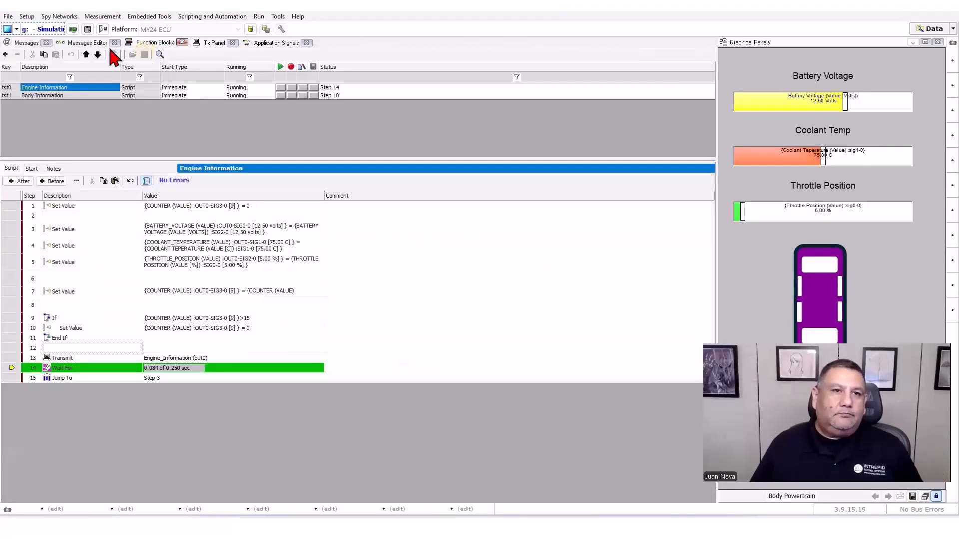
{"action": "left_click", "coordinate": [22, 43]}
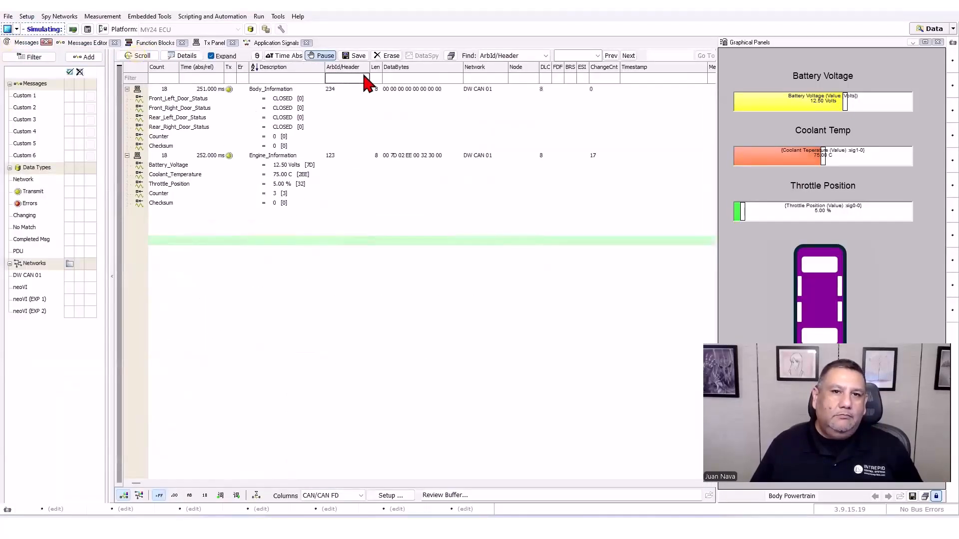
{"action": "left_click", "coordinate": [150, 43]}
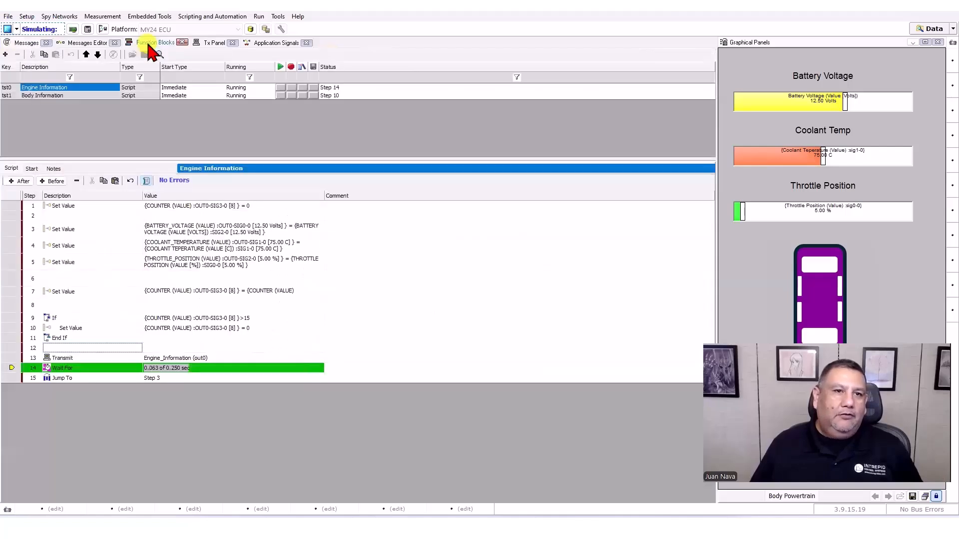
Stop the simulation and make step 1 of the Body Information script a Set Value command.
{"action": "left_click", "coordinate": [8, 29]}
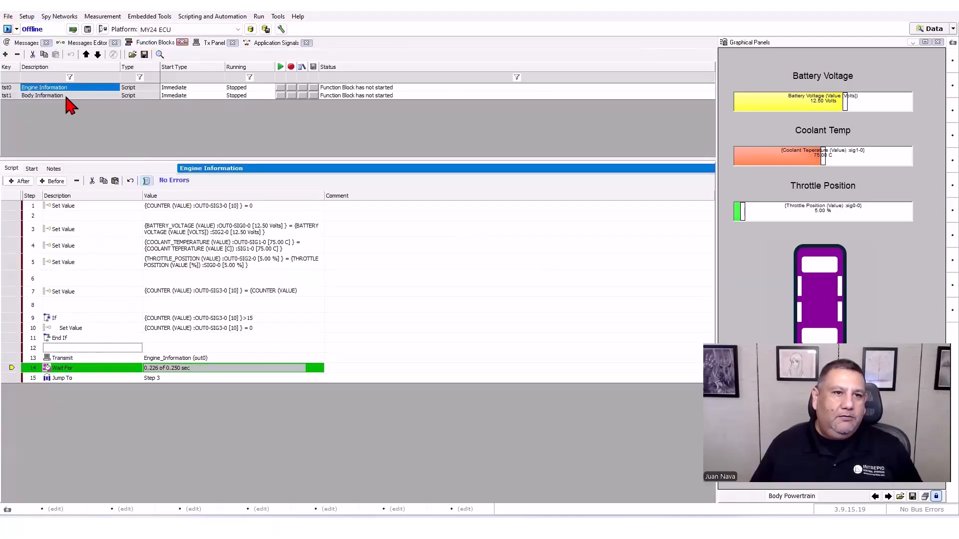
{"action": "left_click", "coordinate": [64, 94]}
{"action": "left_click", "coordinate": [110, 205]}
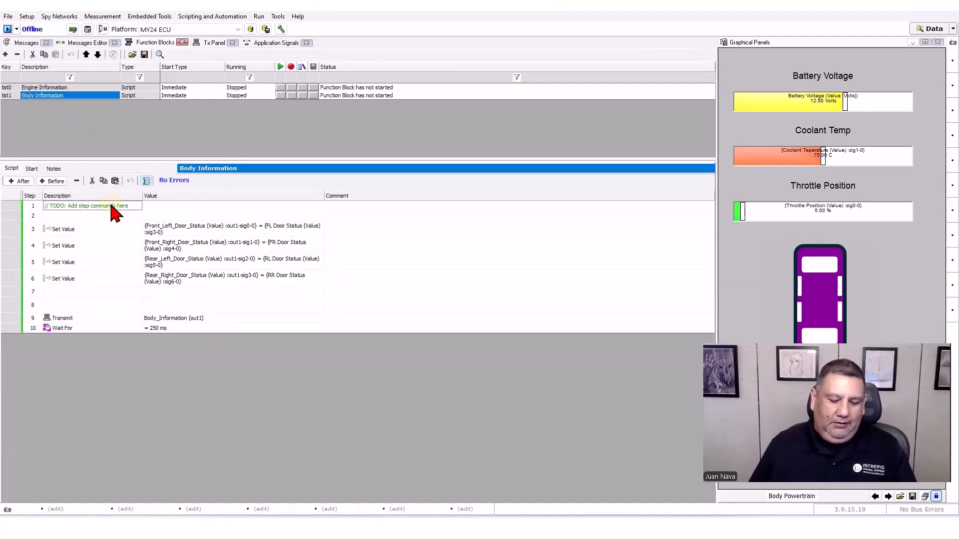
{"action": "left_click", "coordinate": [110, 202]}
{"action": "left_click", "coordinate": [80, 216]}
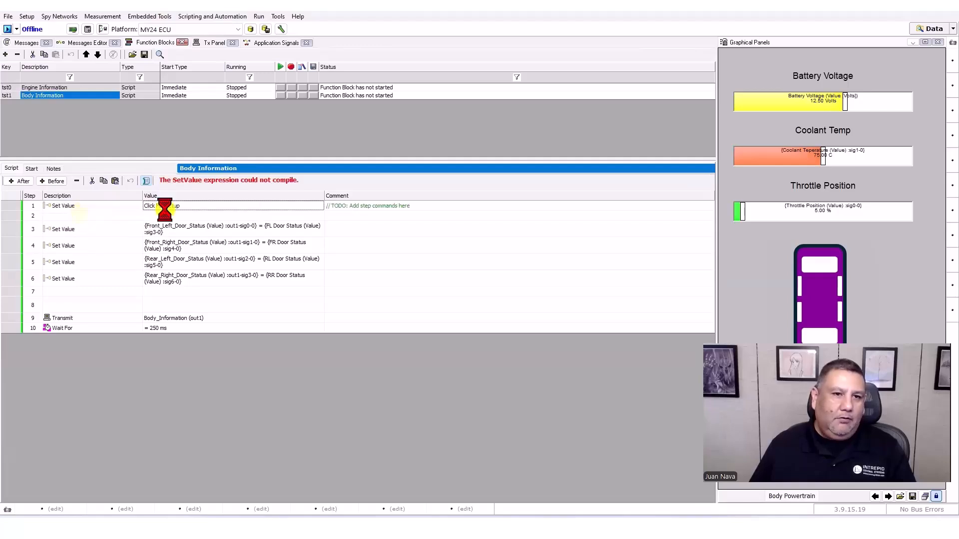
Set the step 1 Set Value expression so the Body_Information transmit message's Counter equals 0.
{"action": "left_click", "coordinate": [164, 206]}
{"action": "left_click", "coordinate": [362, 219]}
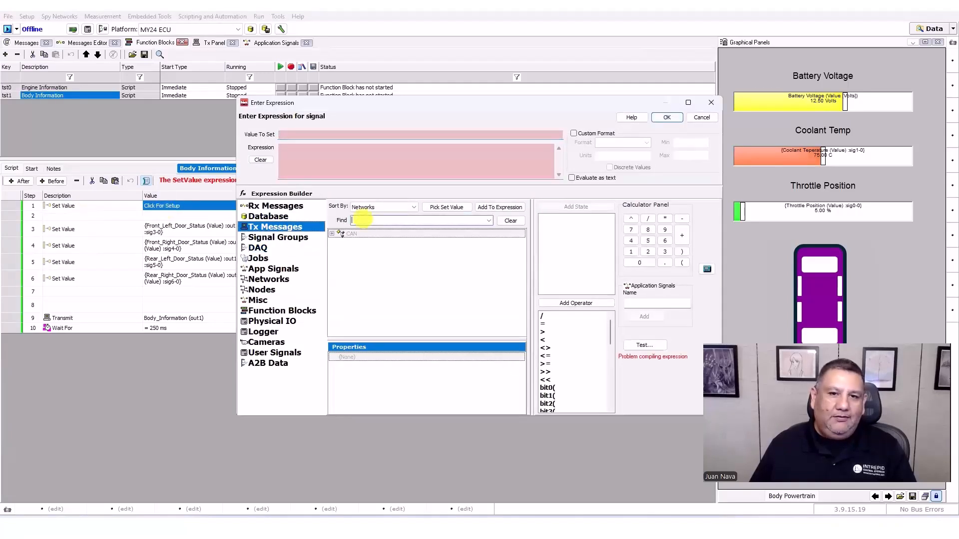
{"action": "type", "text": "c"}
{"action": "left_click", "coordinate": [381, 267]}
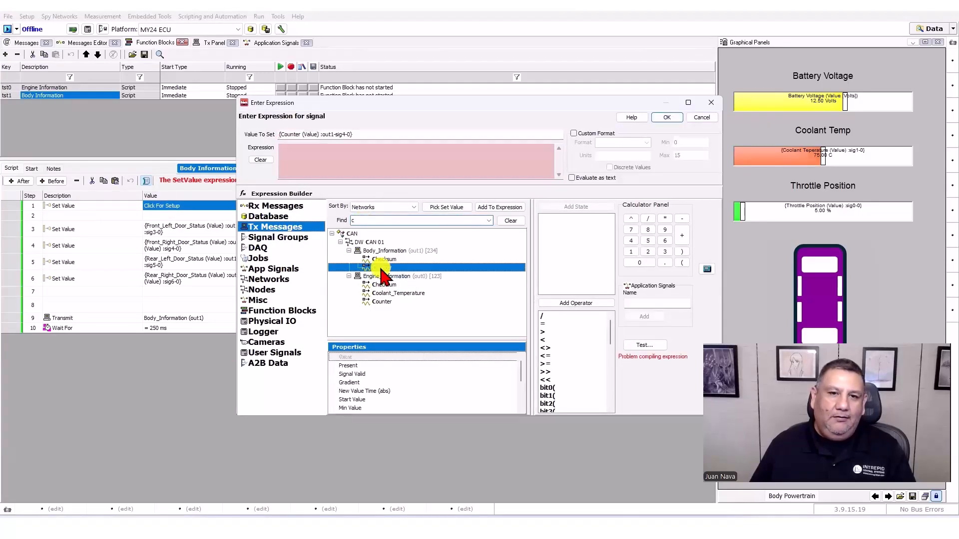
{"action": "left_click", "coordinate": [385, 160]}
{"action": "type", "text": "0"}
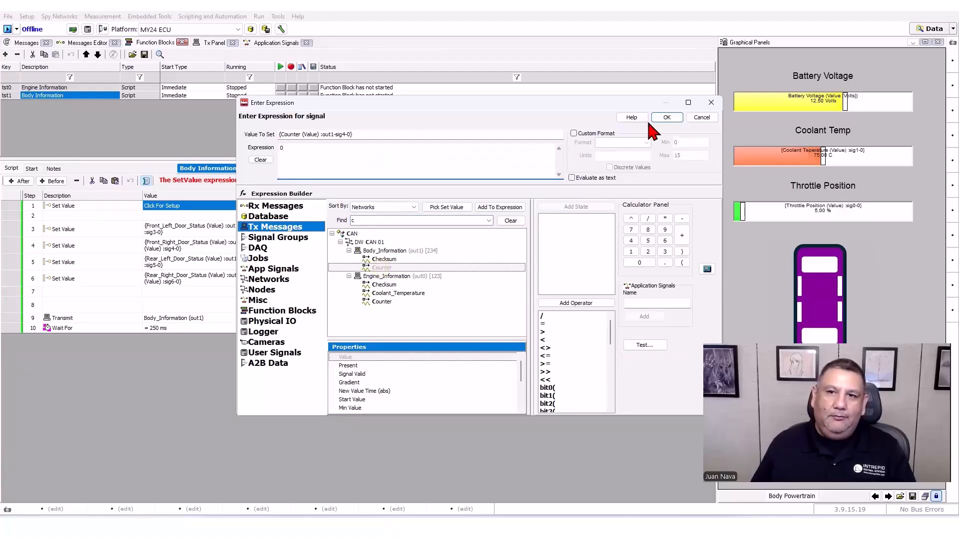
{"action": "left_click", "coordinate": [666, 117]}
Add a Jump To command after the 250 ms Wait For, targeting step 3.
{"action": "left_click", "coordinate": [84, 328]}
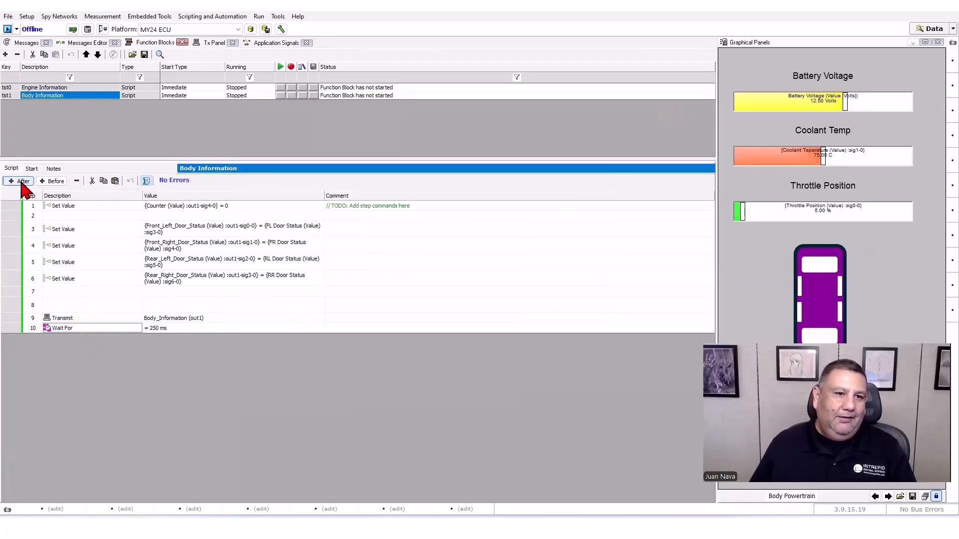
{"action": "left_click", "coordinate": [21, 182]}
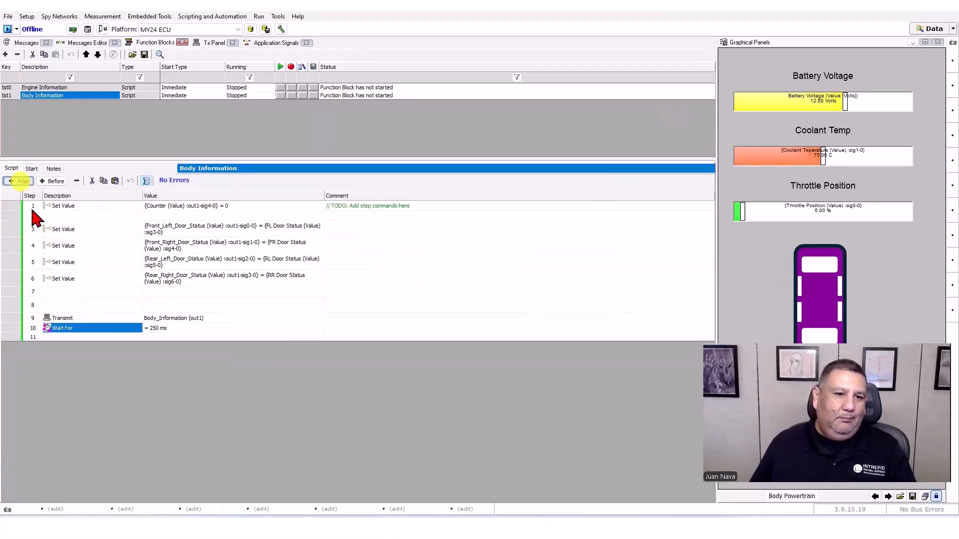
{"action": "left_click", "coordinate": [63, 335]}
{"action": "left_click", "coordinate": [74, 354]}
{"action": "left_click", "coordinate": [158, 338]}
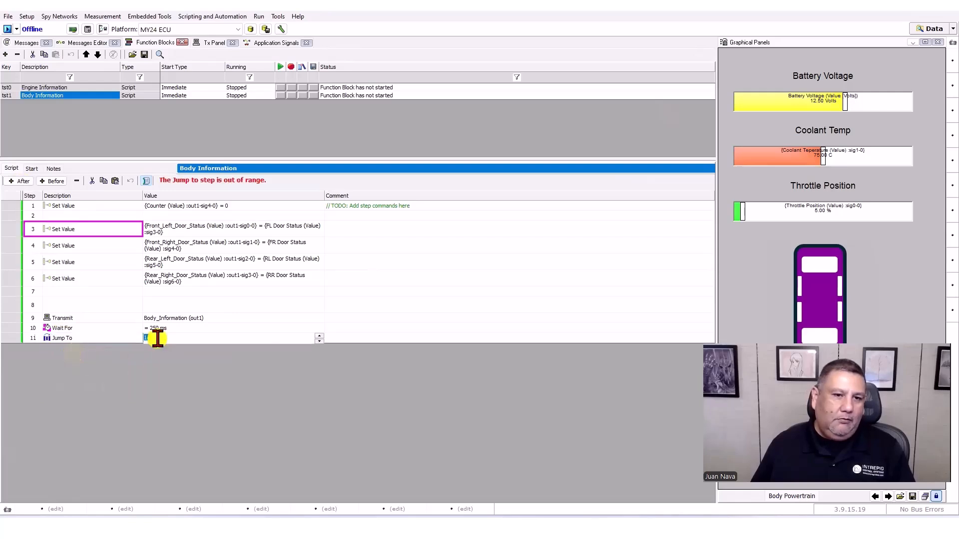
{"action": "type", "text": "2"}
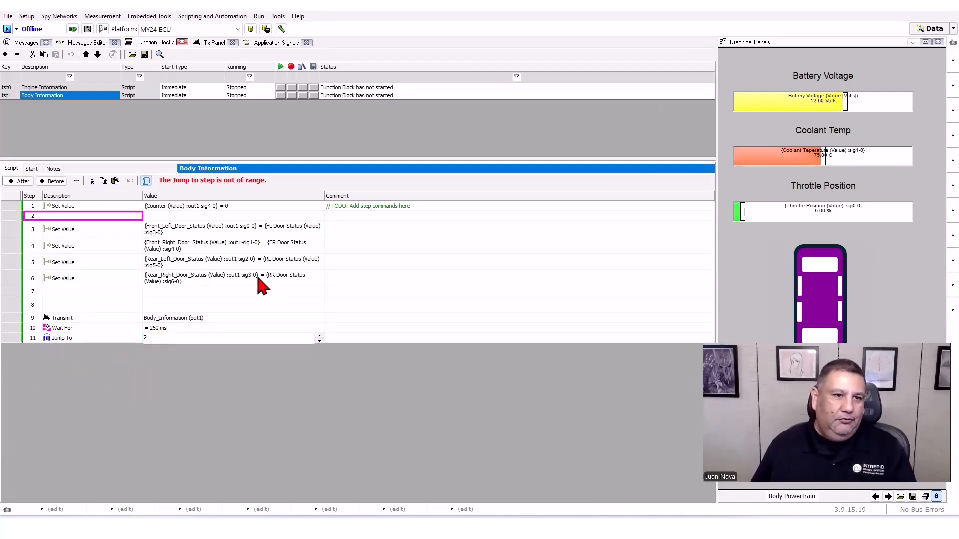
{"action": "key", "text": "BackSpace"}
{"action": "type", "text": "3"}
{"action": "left_click", "coordinate": [360, 288]}
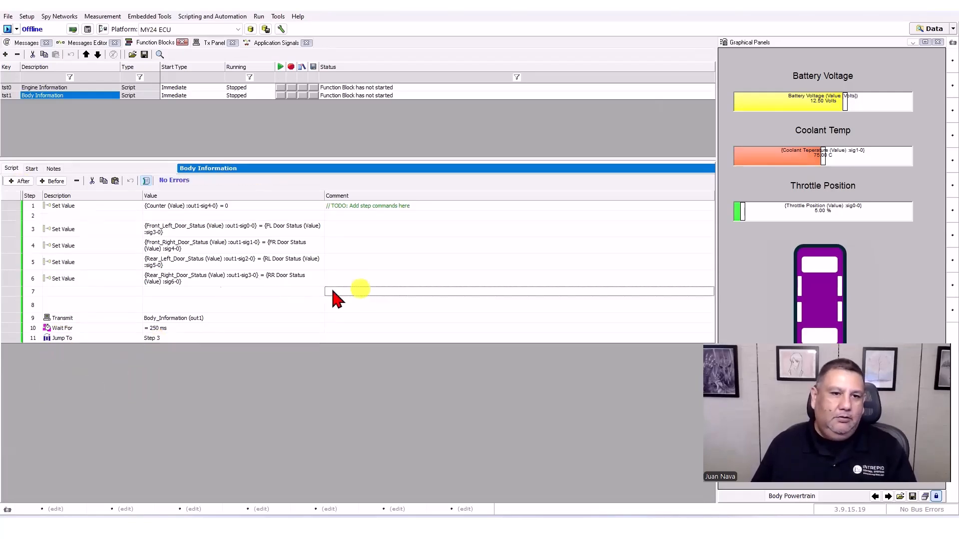
Insert two blank steps above Transmit in the Body Information script and make step 8 an If command.
{"action": "left_click", "coordinate": [79, 300]}
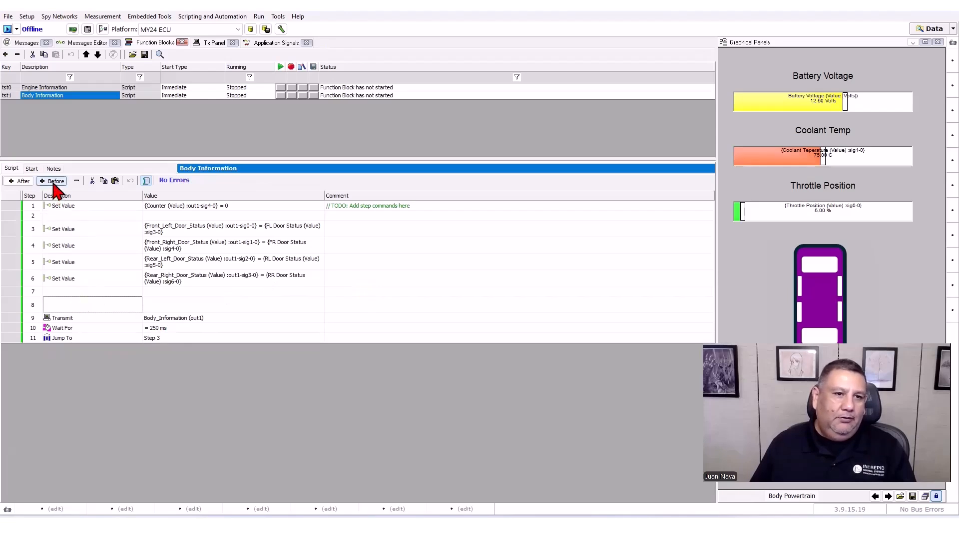
{"action": "left_click", "coordinate": [53, 181]}
{"action": "left_click", "coordinate": [53, 181]}
{"action": "left_click", "coordinate": [66, 292]}
{"action": "left_click", "coordinate": [65, 301]}
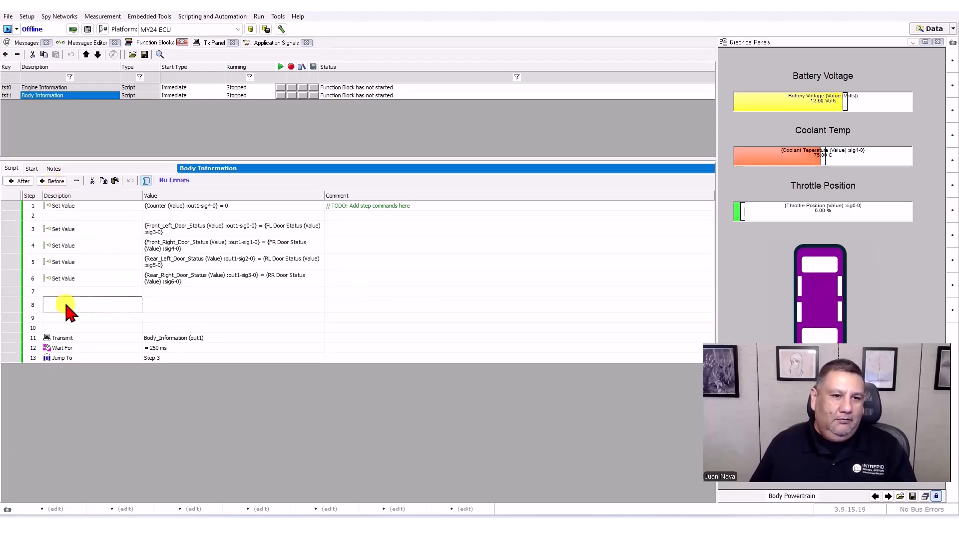
{"action": "left_click", "coordinate": [67, 309]}
{"action": "left_click", "coordinate": [68, 310]}
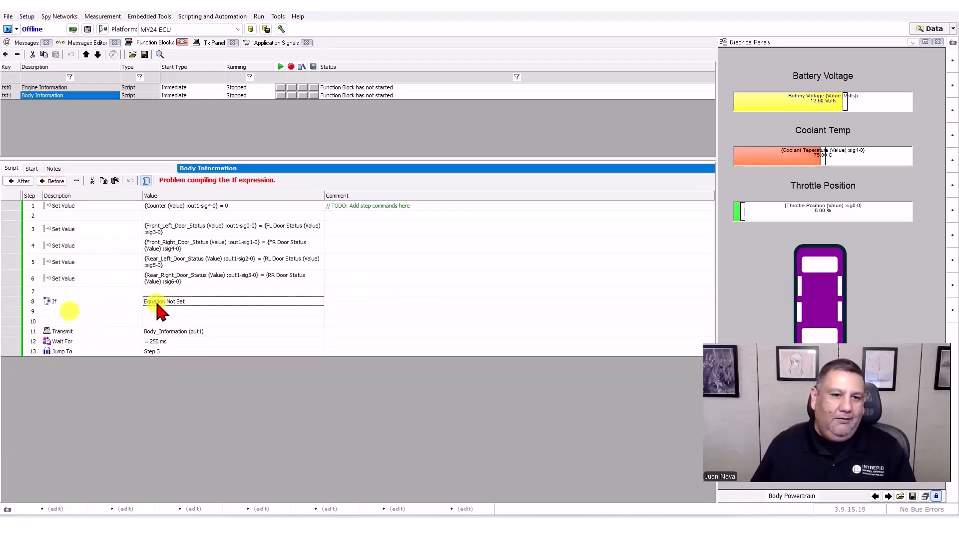
Set the If condition to the Body_Information transmit Counter value >15.
{"action": "left_click", "coordinate": [155, 304]}
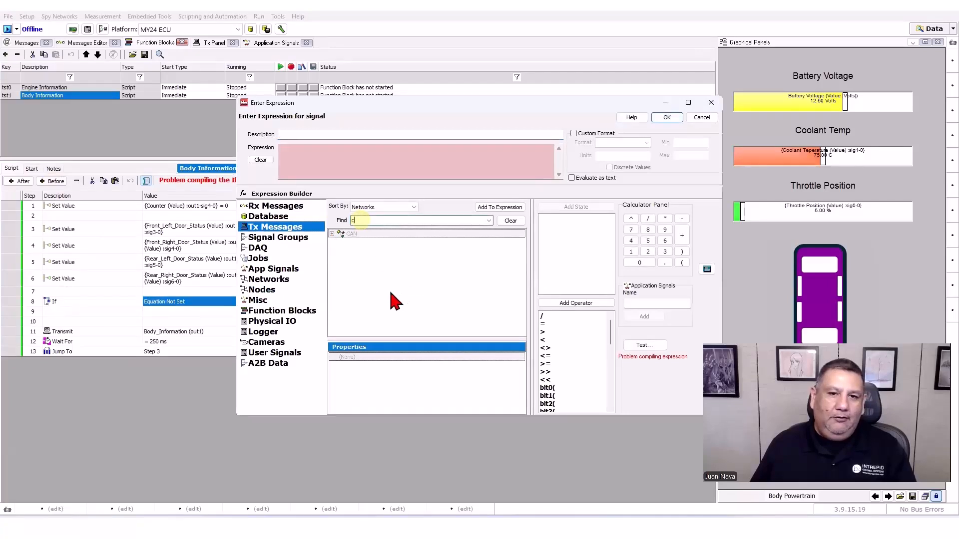
{"action": "type", "text": "c"}
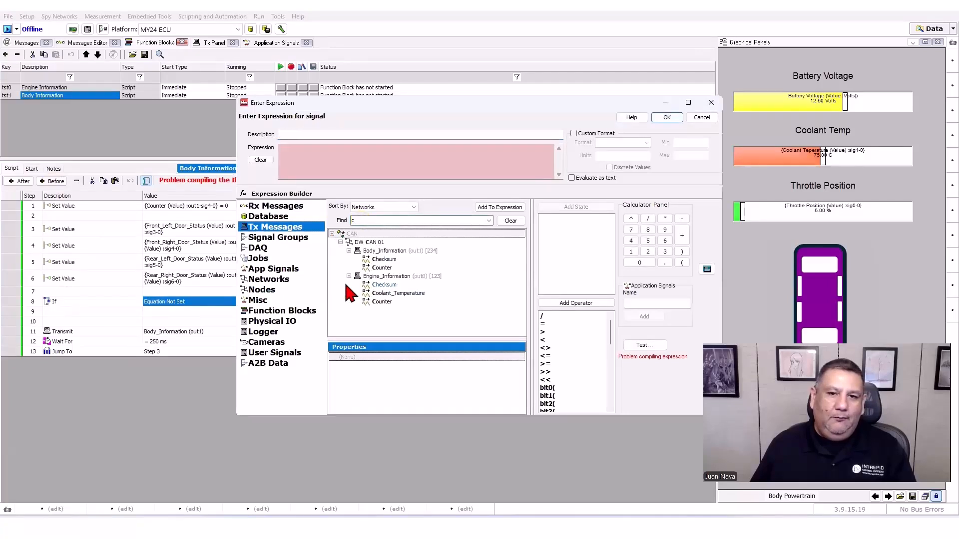
{"action": "double_click", "coordinate": [381, 267]}
{"action": "left_click", "coordinate": [414, 169]}
{"action": "type", "text": ">15"}
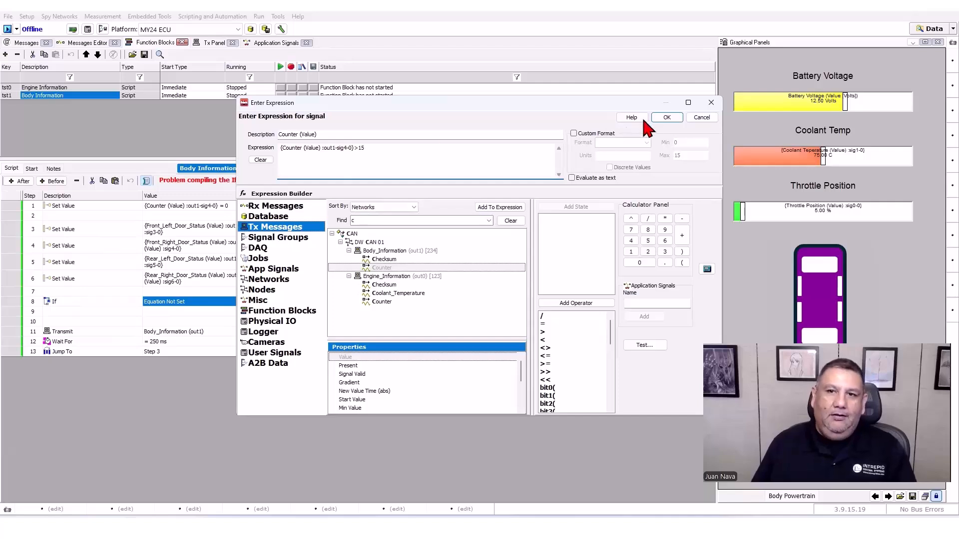
{"action": "left_click", "coordinate": [665, 118]}
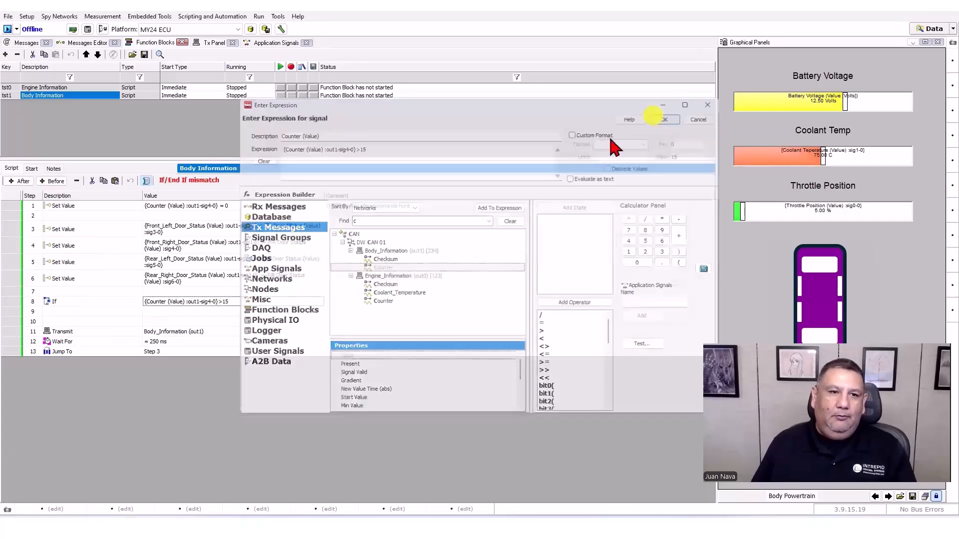
Paste the Counter = 0 Set Value step below the If and close the block with End If.
{"action": "left_click", "coordinate": [73, 310]}
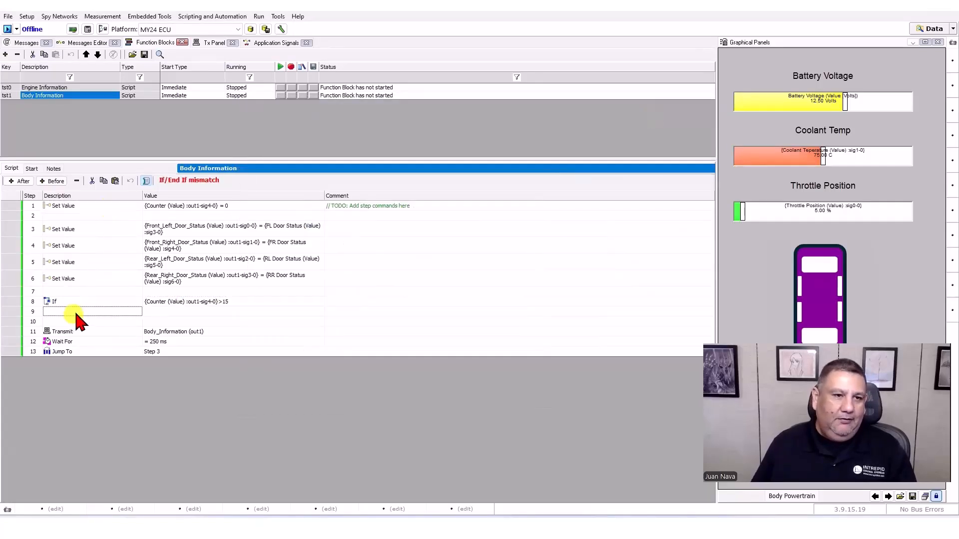
{"action": "key", "text": "ctrl+v"}
{"action": "left_click", "coordinate": [75, 321]}
{"action": "type", "text": "e"}
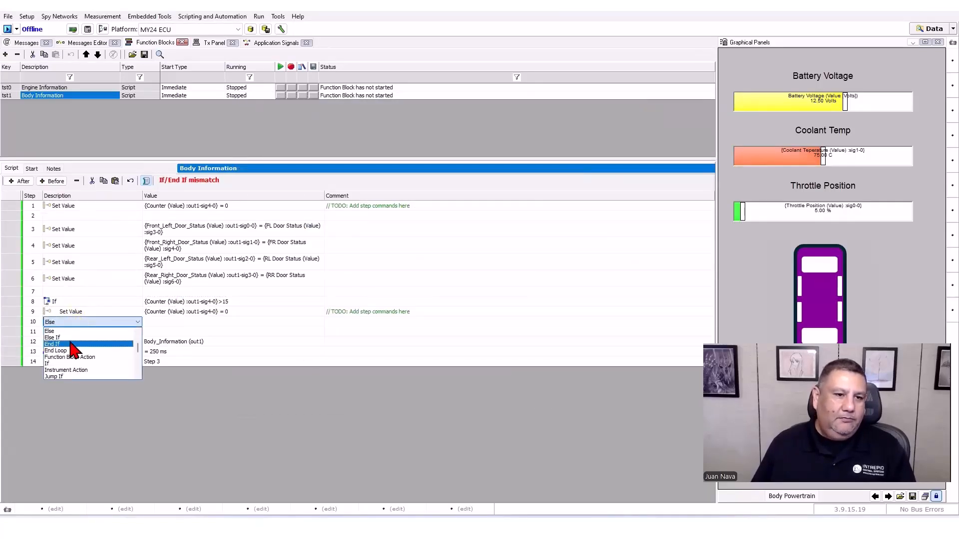
{"action": "left_click", "coordinate": [70, 344]}
{"action": "left_click", "coordinate": [244, 333]}
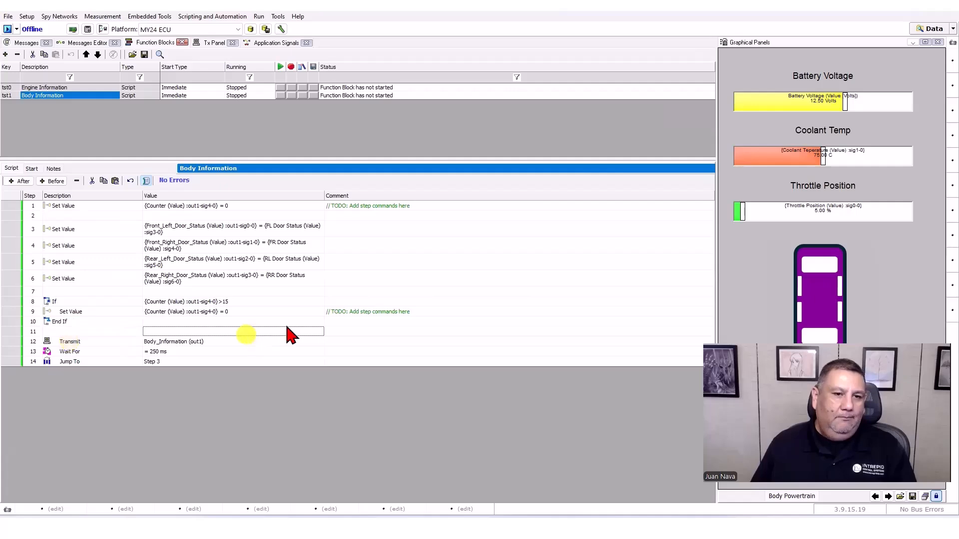
Run the simulation to check the Body_Information Counter against the message traffic and running script, then stop it.
{"action": "left_click", "coordinate": [26, 42]}
{"action": "left_click", "coordinate": [7, 29]}
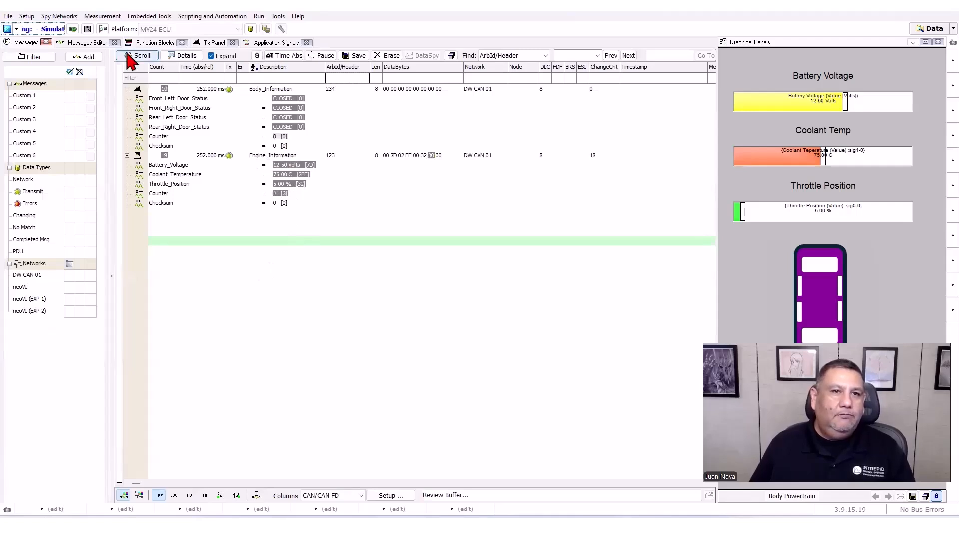
{"action": "left_click", "coordinate": [152, 43]}
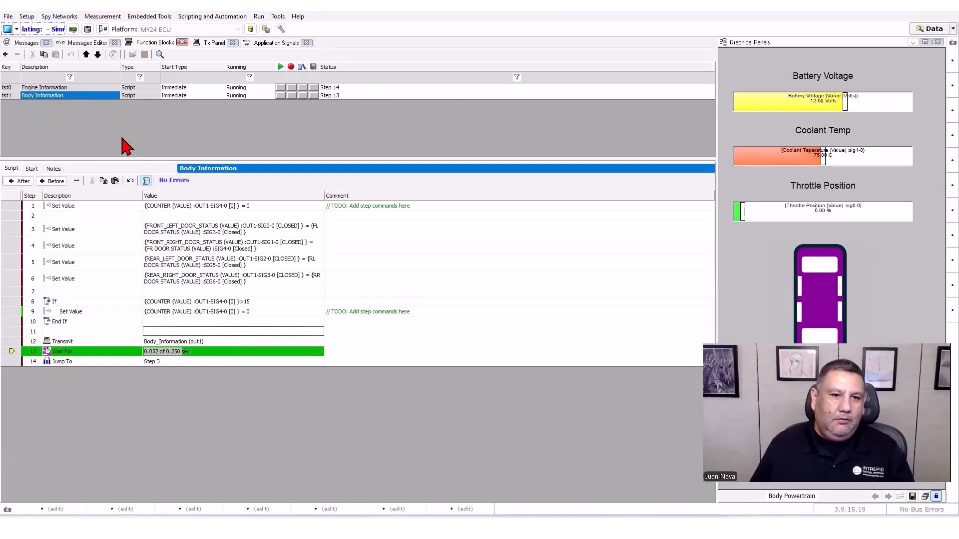
{"action": "left_click", "coordinate": [7, 29]}
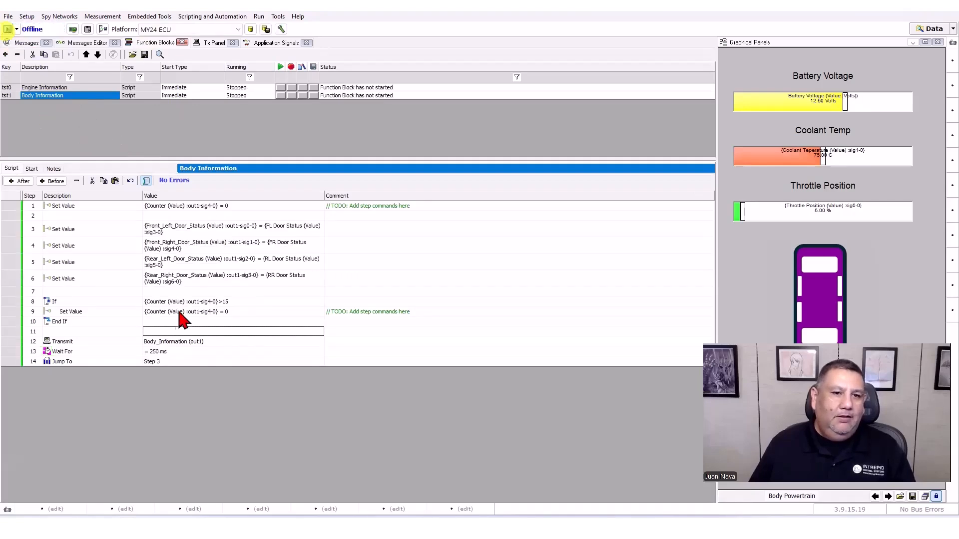
Make room above the If and paste a copy of step 1's Counter Set Value as step 8, removing the surplus blank step.
{"action": "double_click", "coordinate": [54, 181]}
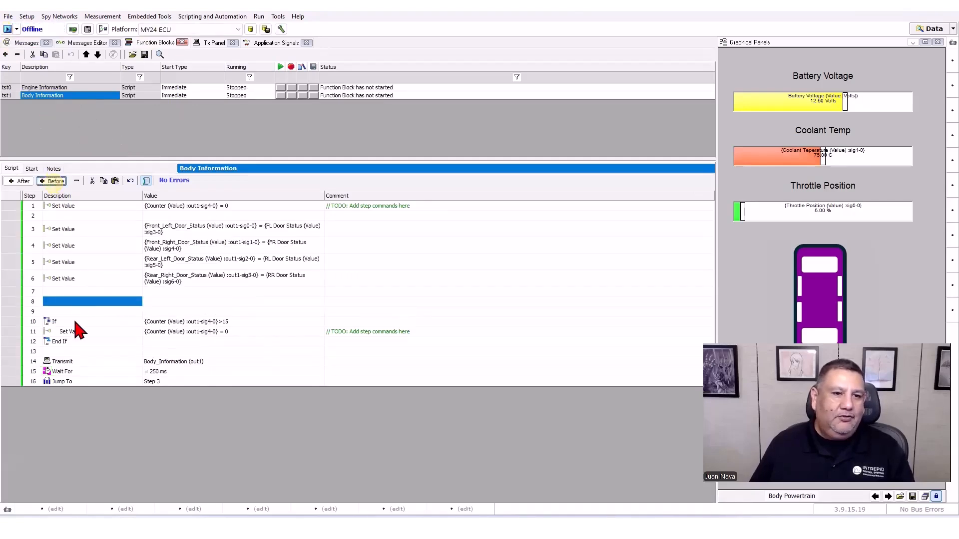
{"action": "left_click", "coordinate": [82, 205]}
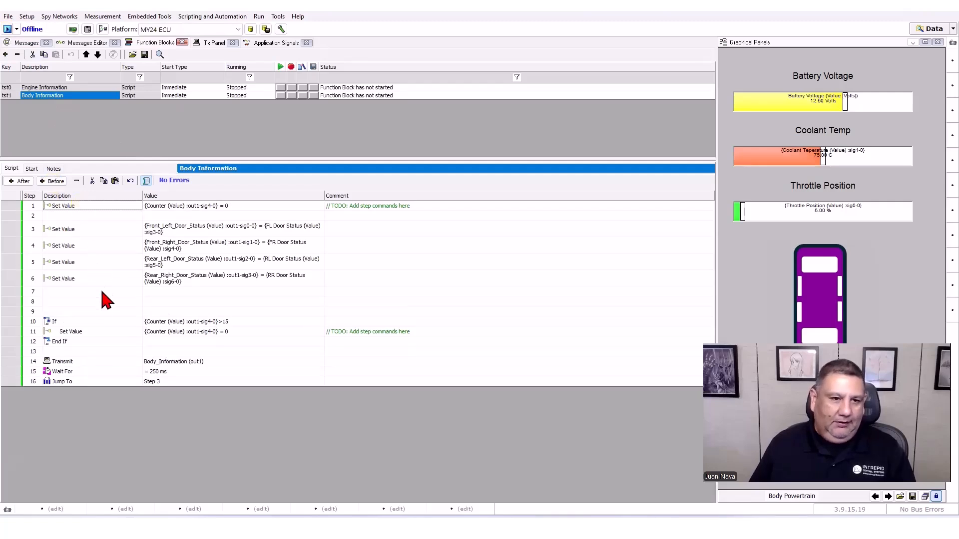
{"action": "left_click", "coordinate": [85, 299]}
{"action": "key", "text": "ctrl+v"}
{"action": "left_click", "coordinate": [88, 312]}
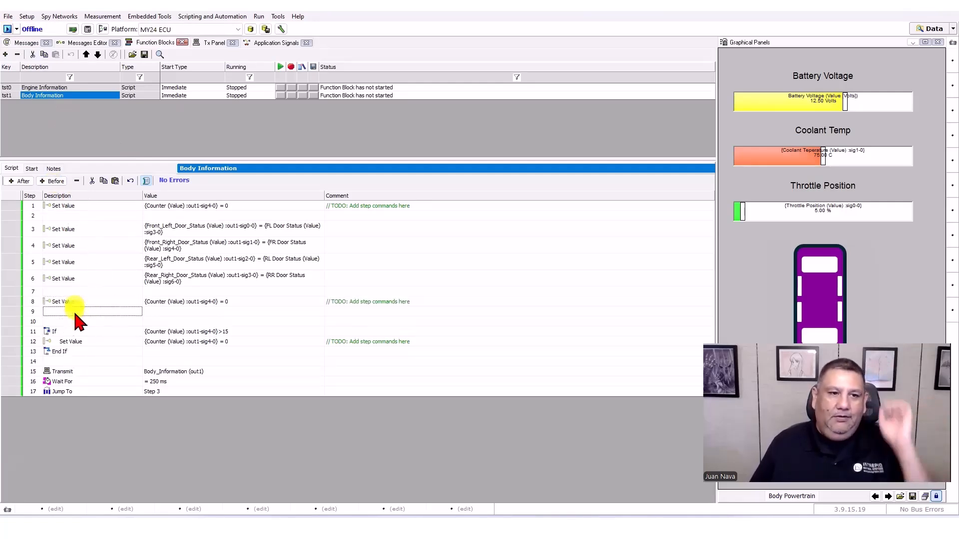
{"action": "left_click", "coordinate": [77, 181]}
Change step 8's Set Value expression to the Body_Information transmit Counter value +1.
{"action": "double_click", "coordinate": [192, 301]}
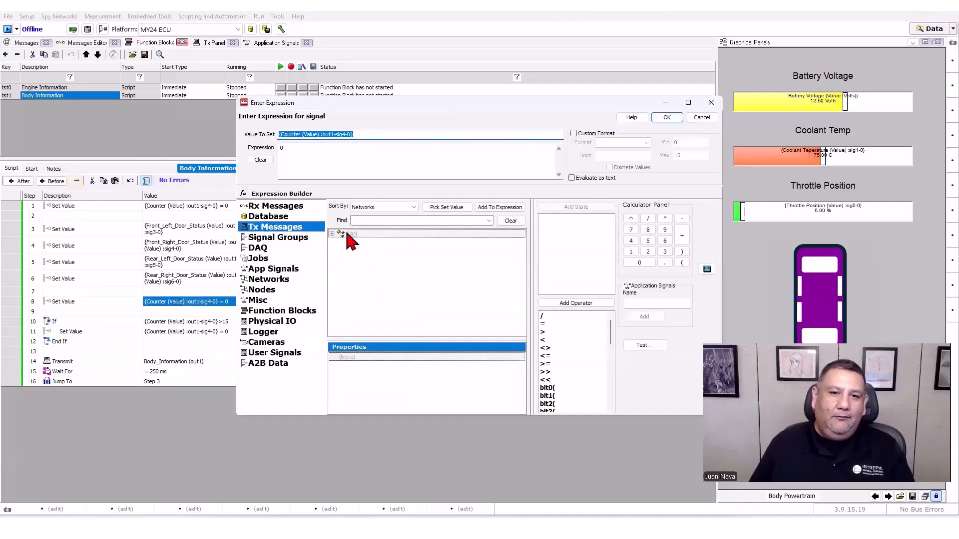
{"action": "left_click", "coordinate": [364, 220]}
{"action": "type", "text": "c"}
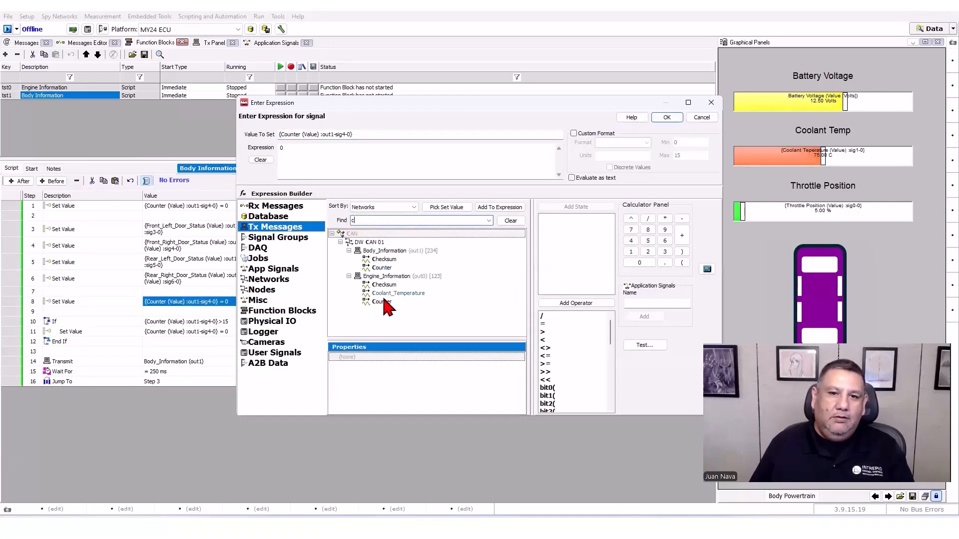
{"action": "left_click", "coordinate": [361, 172]}
{"action": "key", "text": "BackSpace"}
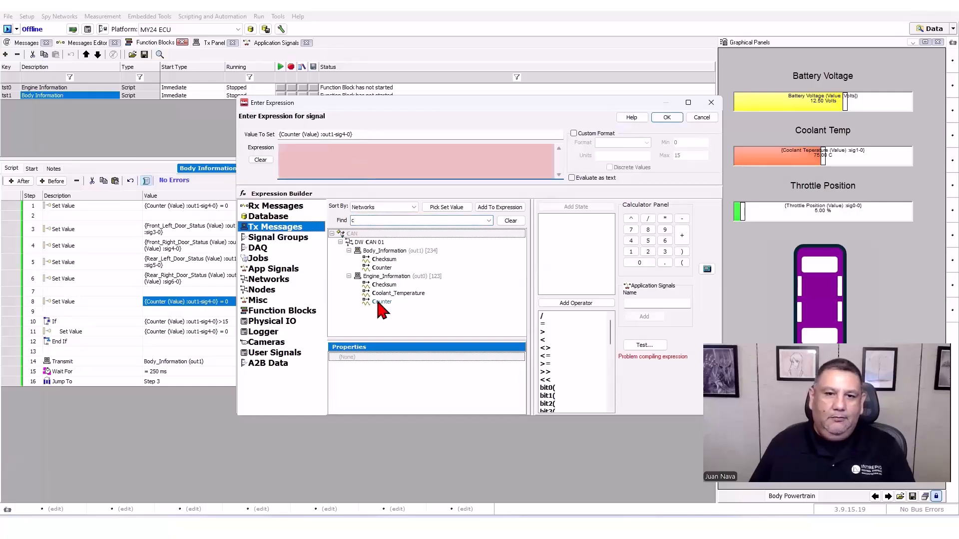
{"action": "left_click", "coordinate": [383, 267]}
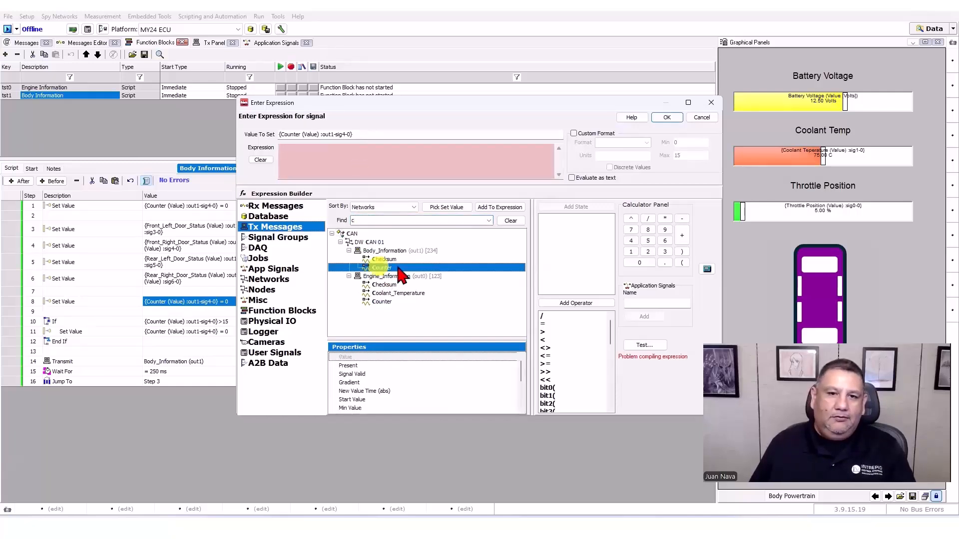
{"action": "left_click", "coordinate": [512, 207]}
{"action": "left_click", "coordinate": [500, 171]}
{"action": "type", "text": "+1"}
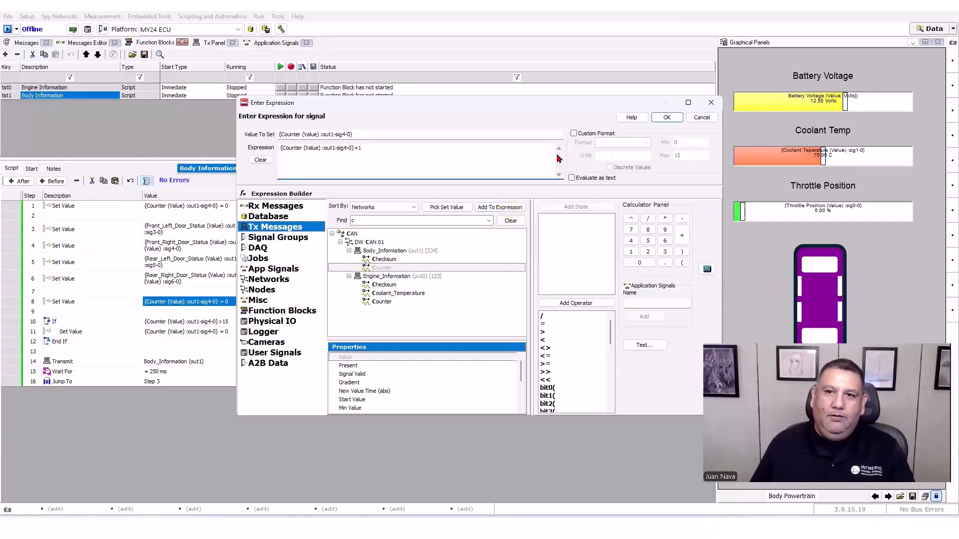
{"action": "left_click", "coordinate": [667, 117]}
Run the simulation to check the Body_Information and Engine_Information counters in the message traffic, then stop it.
{"action": "left_click", "coordinate": [23, 42]}
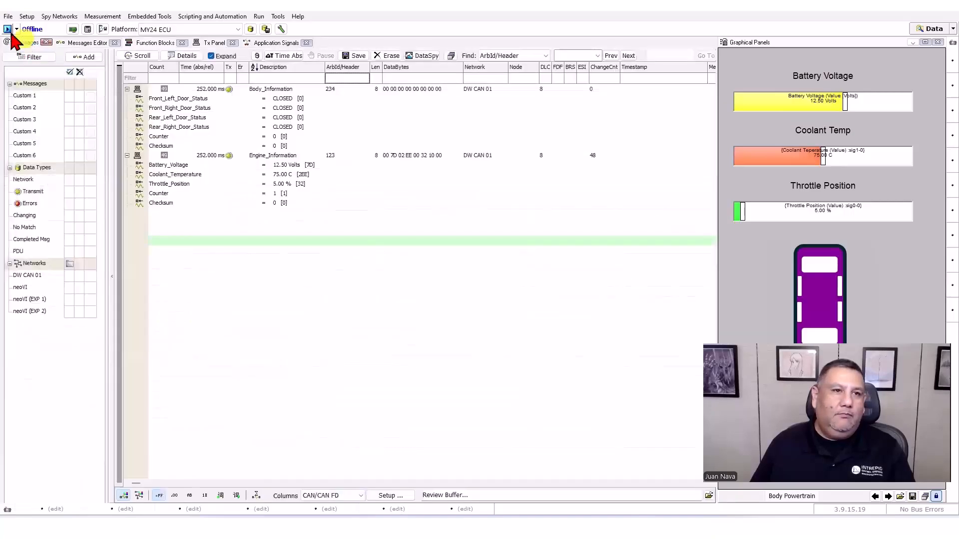
{"action": "left_click", "coordinate": [7, 29]}
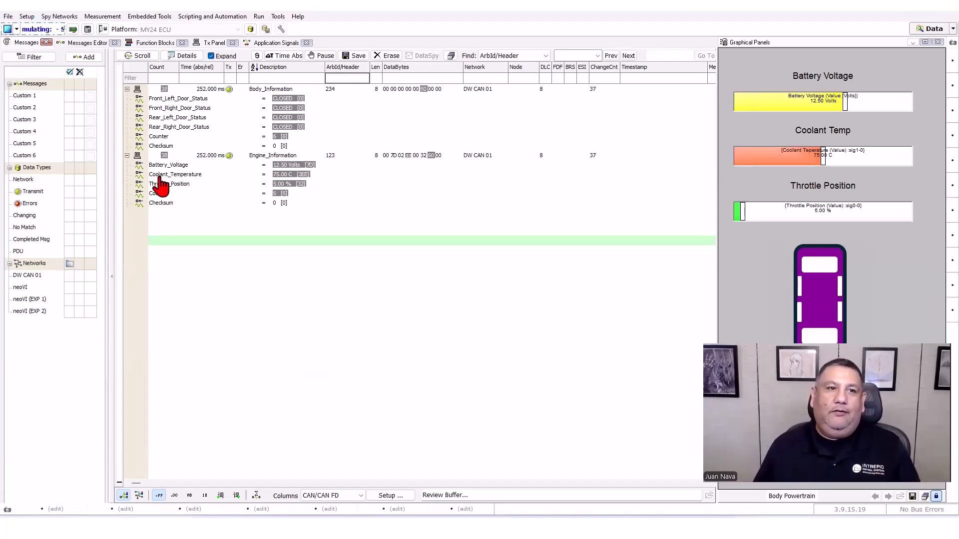
{"action": "left_click", "coordinate": [7, 29]}
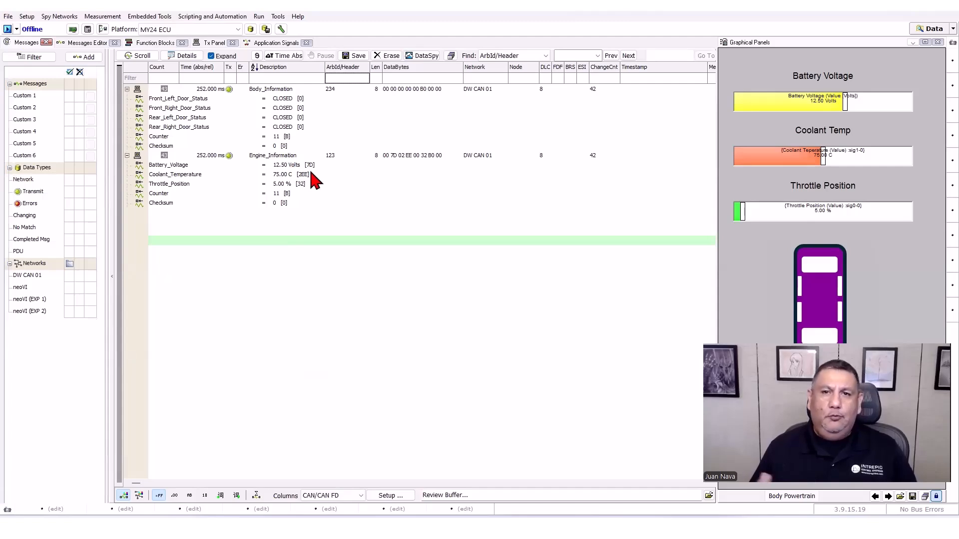
Open the C Code Interface and dock it alongside the main workspace views.
{"action": "left_click", "coordinate": [205, 17]}
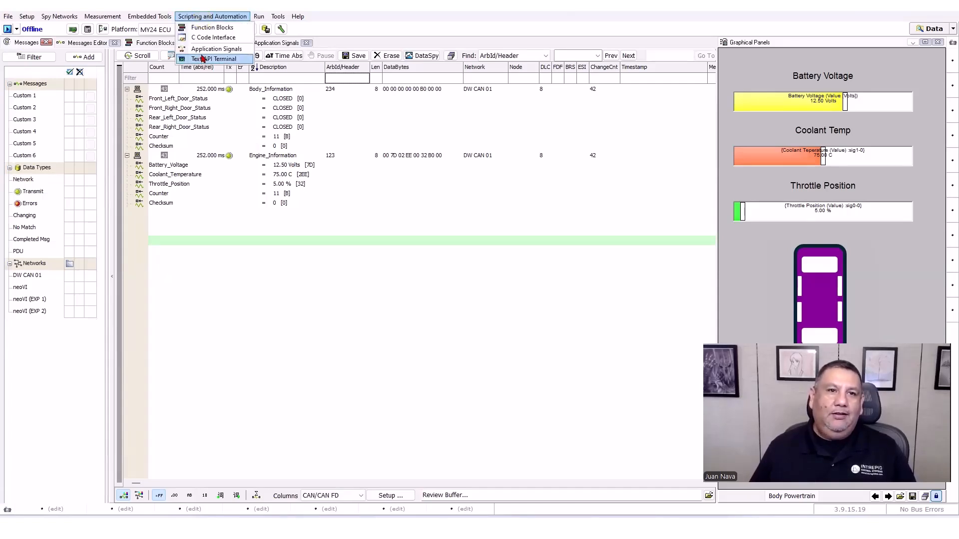
{"action": "left_click", "coordinate": [208, 38]}
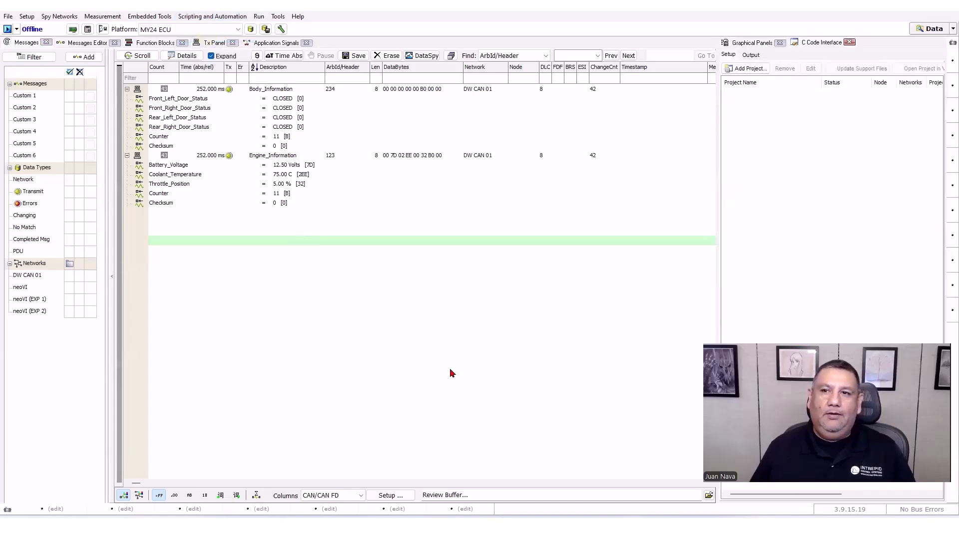
{"action": "left_click_drag", "start_coordinate": [817, 42], "coordinate": [376, 43]}
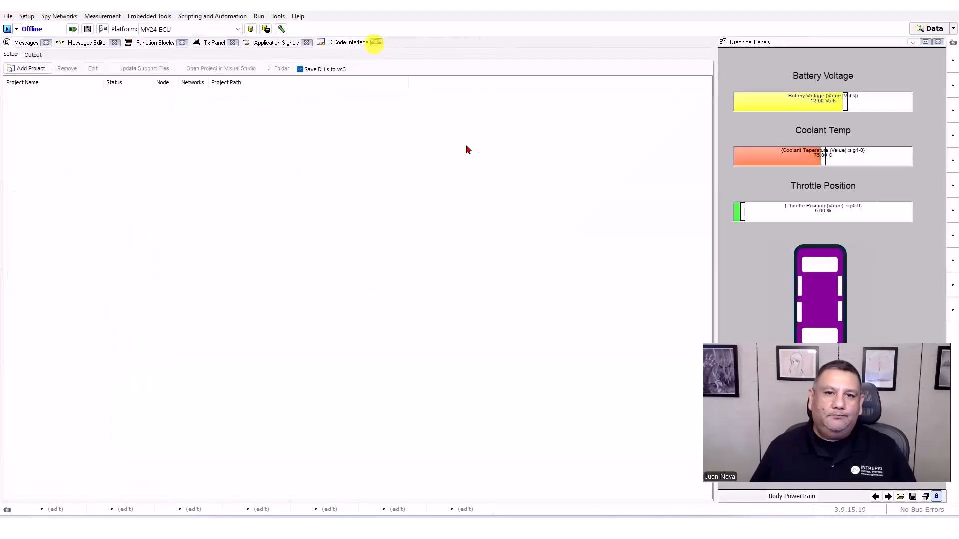
Create a C code project with the name and description CRC_Simulation, and retarget it to platform toolset v143 with Windows SDK 10.0.
{"action": "left_click", "coordinate": [30, 68]}
{"action": "left_click", "coordinate": [40, 82]}
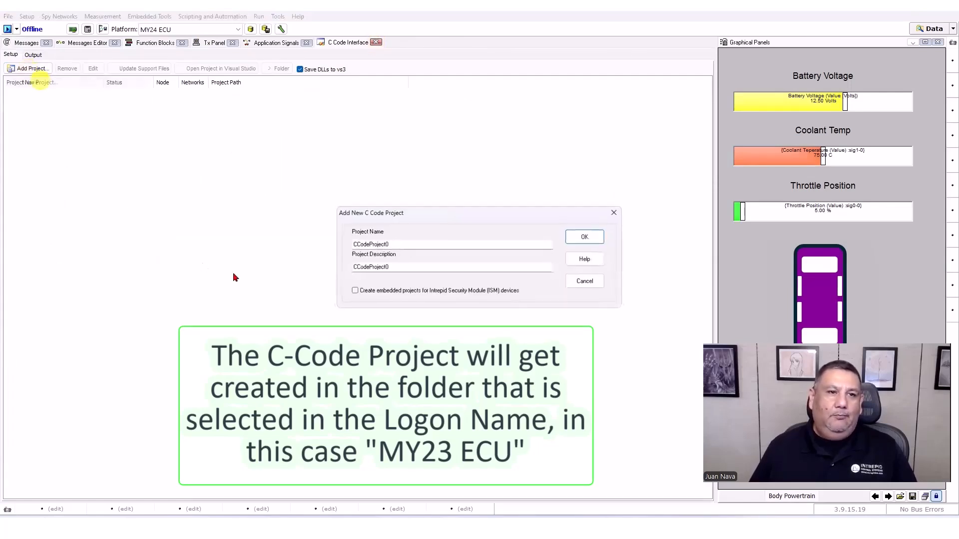
{"action": "double_click", "coordinate": [369, 244]}
{"action": "type", "text": "C"}
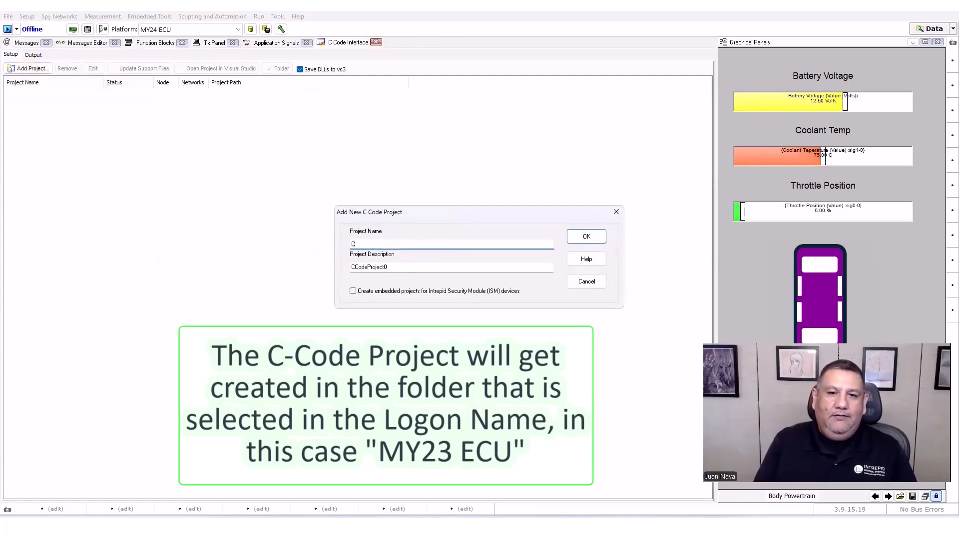
{"action": "type", "text": "RC_Simulat"}
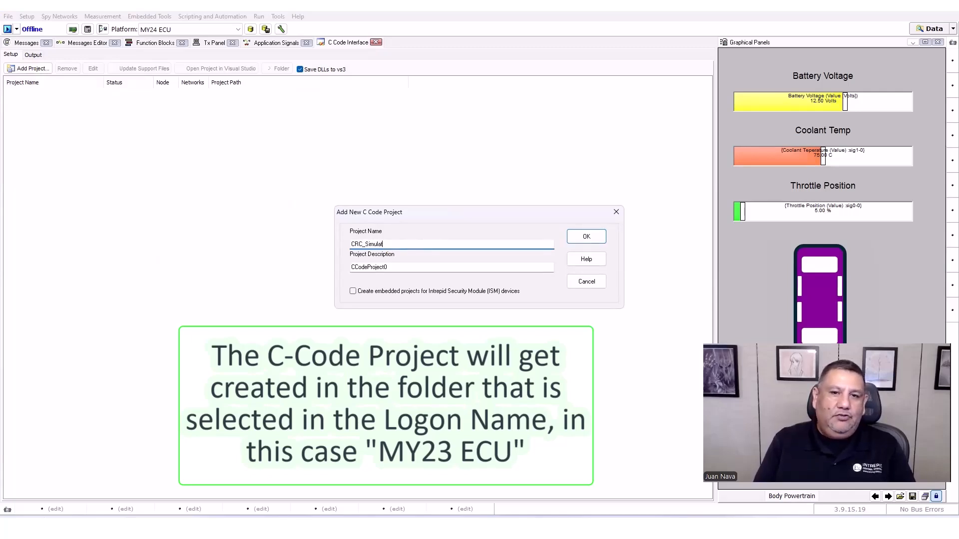
{"action": "type", "text": "ion"}
{"action": "left_click_drag", "start_coordinate": [419, 243], "coordinate": [310, 246]}
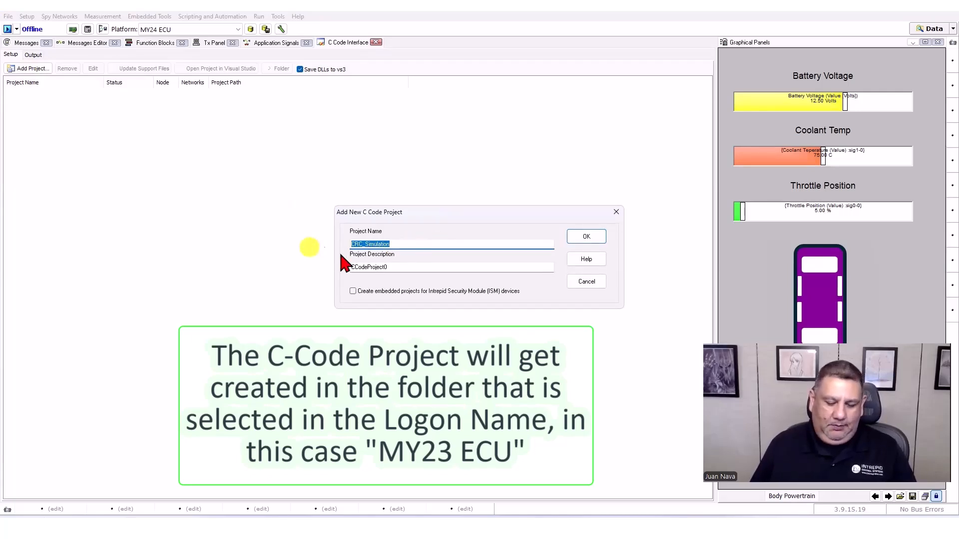
{"action": "key", "text": "ctrl+c"}
{"action": "left_click_drag", "start_coordinate": [394, 269], "coordinate": [328, 274]}
{"action": "key", "text": "ctrl+v"}
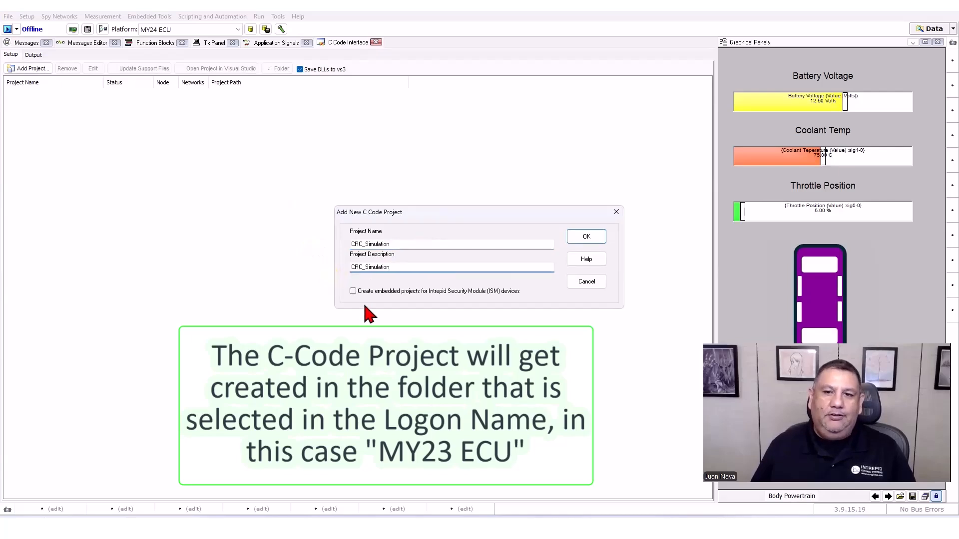
{"action": "left_click", "coordinate": [588, 238]}
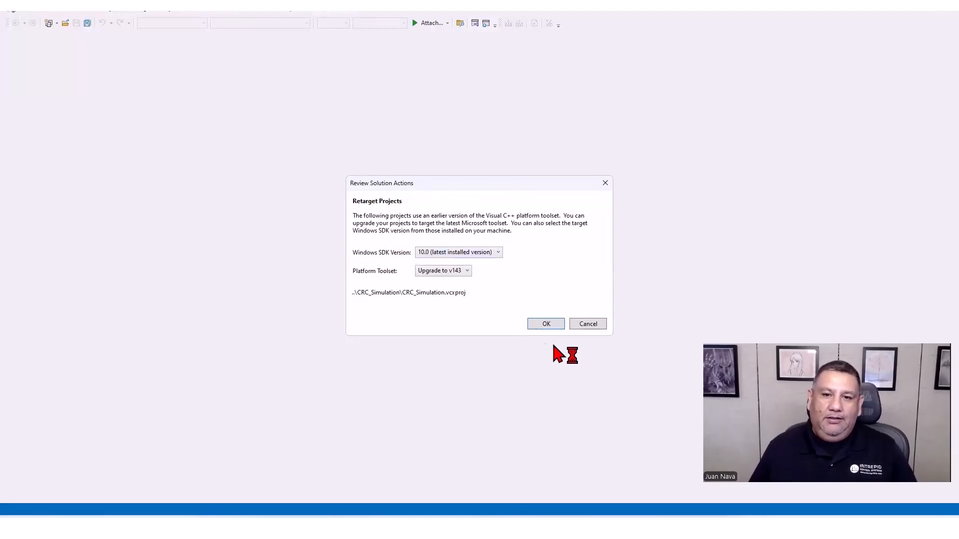
{"action": "left_click", "coordinate": [535, 323]}
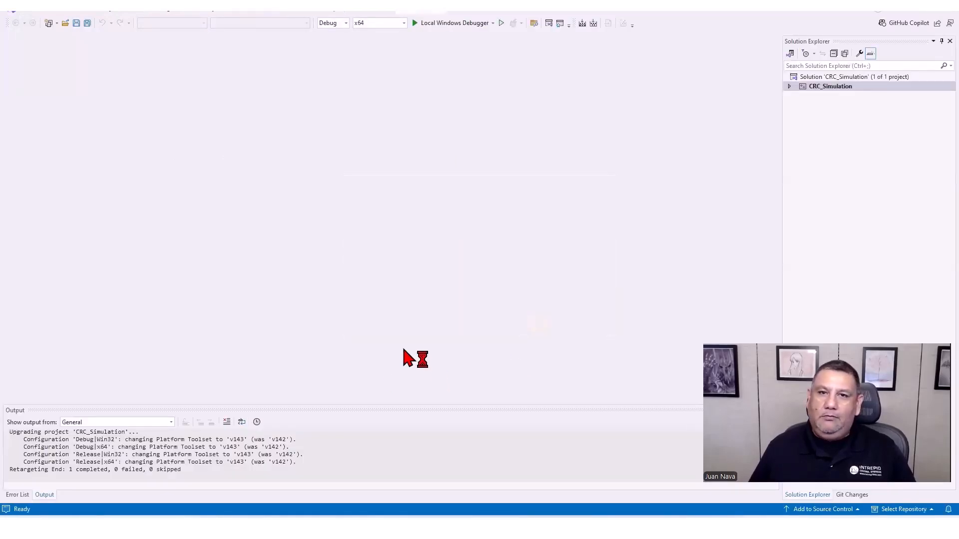
Set the CRC_Simulation build configuration to Release and Win32, and build the project.
{"action": "left_click", "coordinate": [346, 23]}
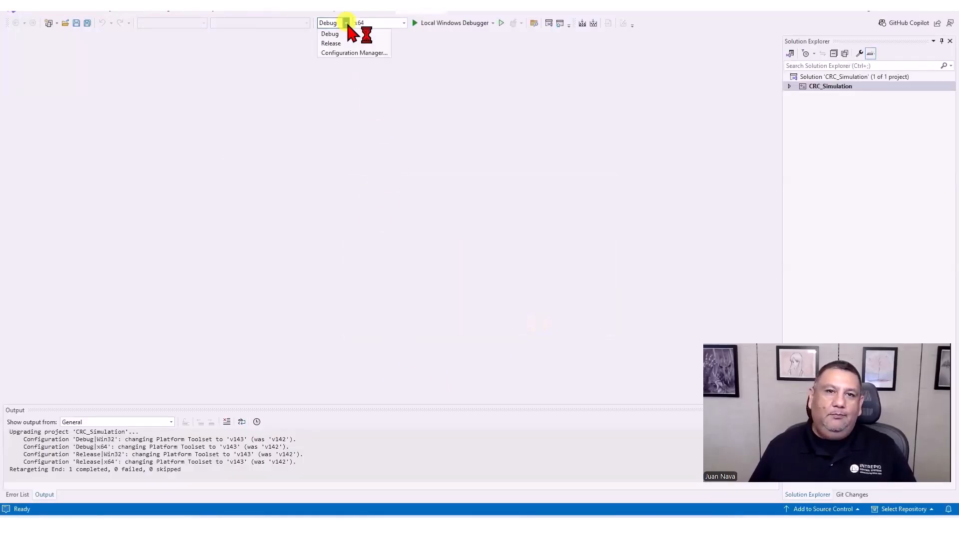
{"action": "left_click", "coordinate": [338, 42]}
{"action": "left_click", "coordinate": [390, 25]}
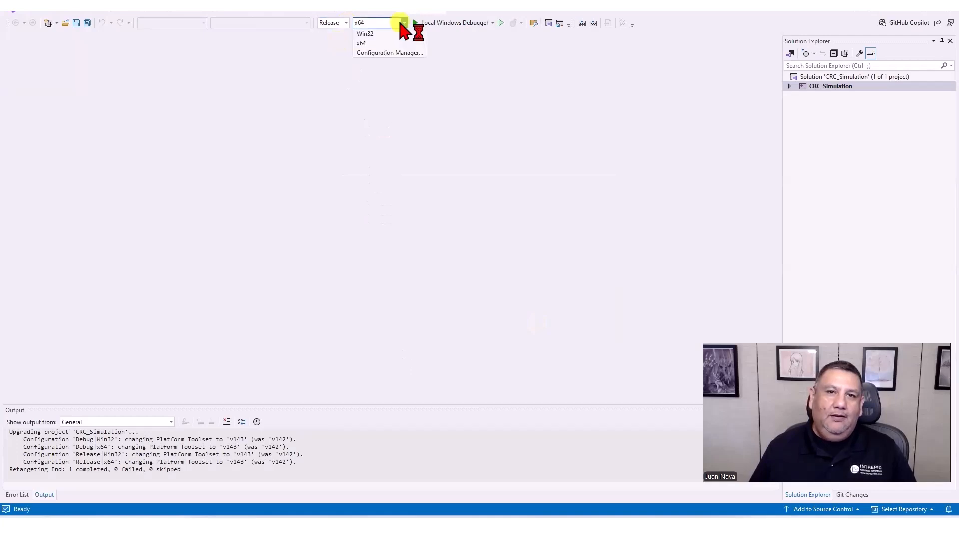
{"action": "left_click", "coordinate": [394, 32]}
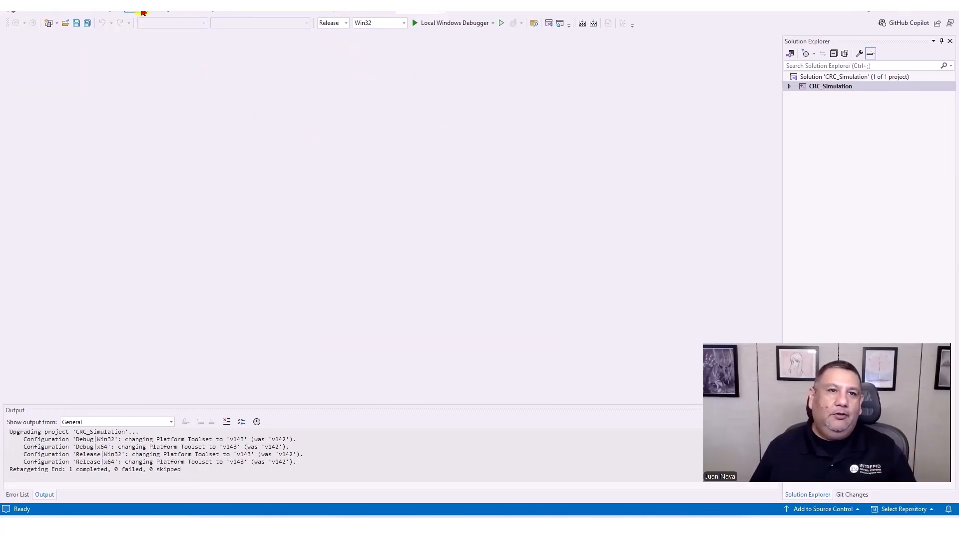
{"action": "left_click", "coordinate": [161, 8]}
{"action": "left_click", "coordinate": [152, 19]}
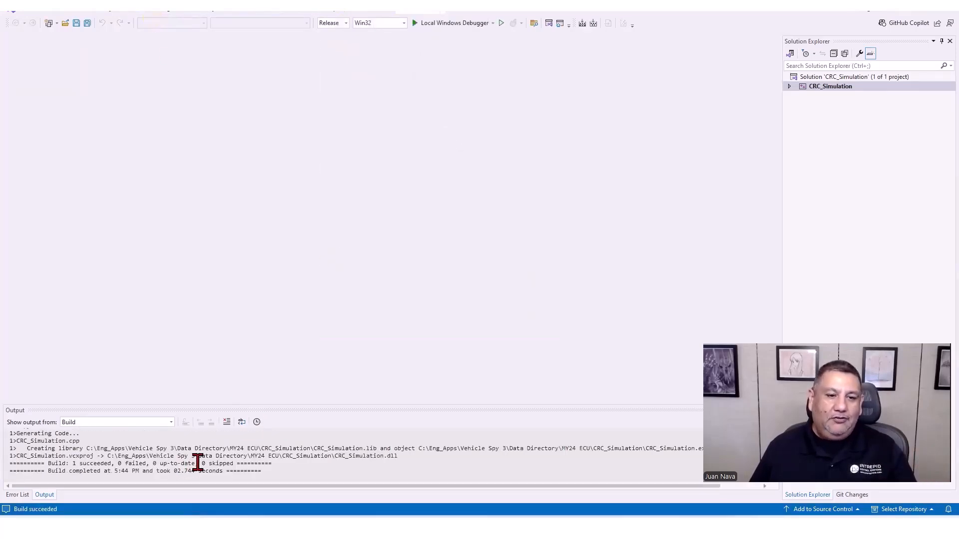
Switch back to Vehicle Spy and run the simulation to check the C code project's output, then stop it.
{"action": "key", "text": "alt+Tab"}
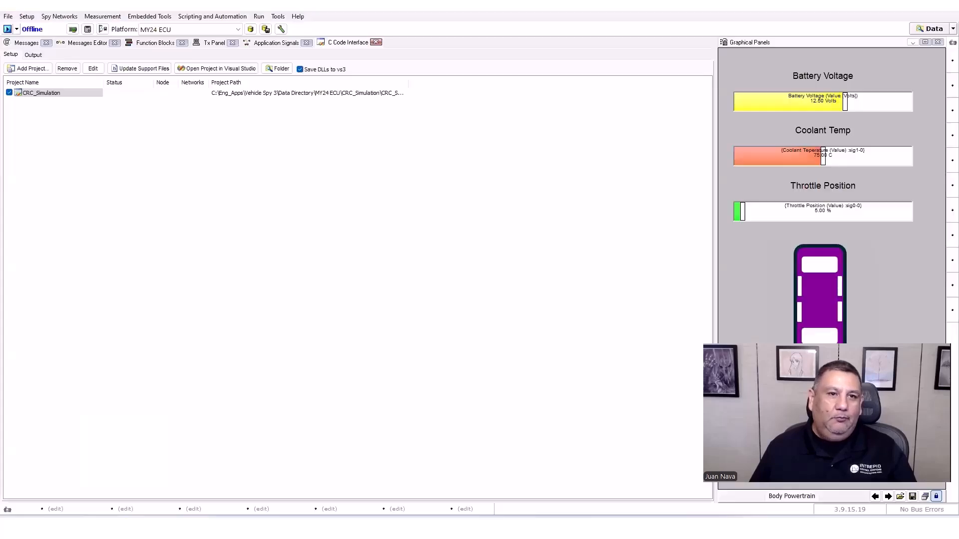
{"action": "left_click", "coordinate": [7, 29]}
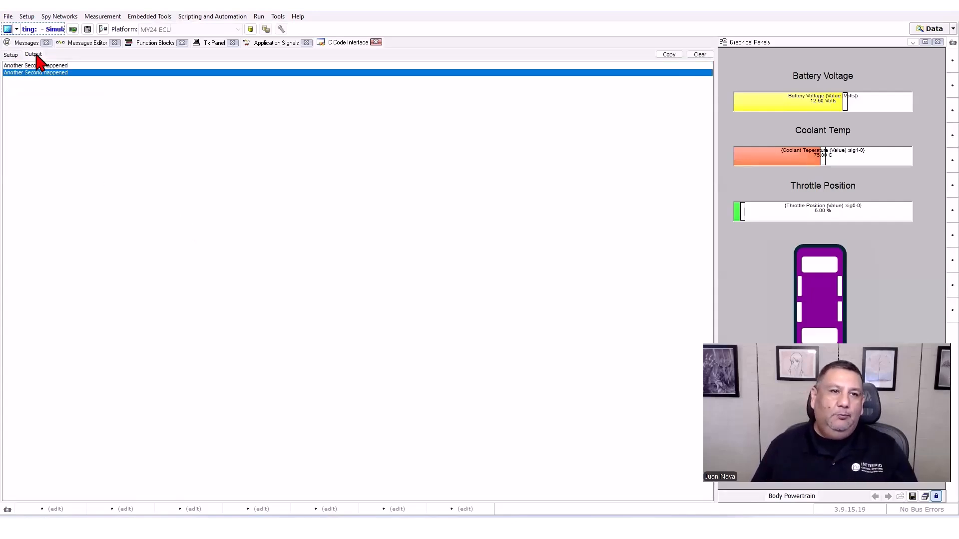
{"action": "left_click", "coordinate": [12, 54]}
{"action": "left_click", "coordinate": [31, 55]}
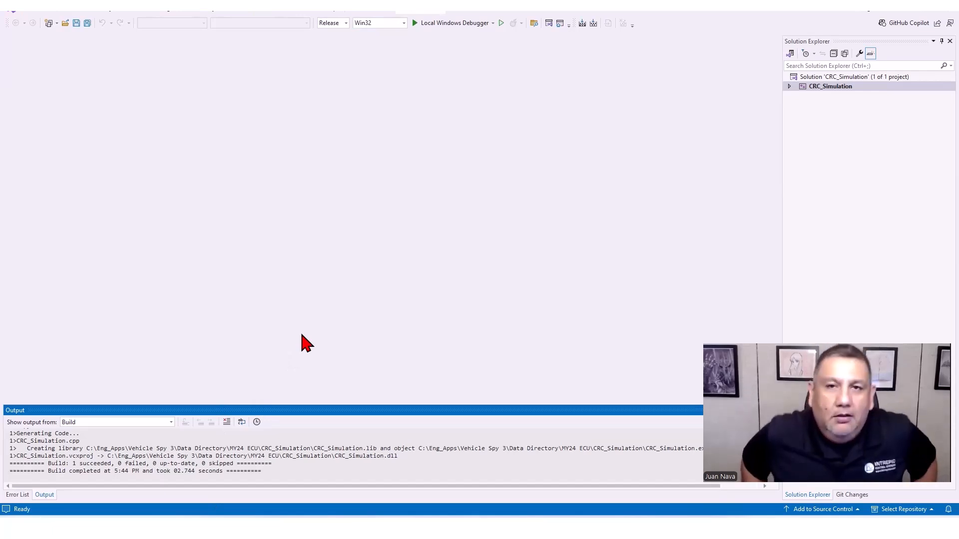
{"action": "mouse_move", "coordinate": [126, 528]}
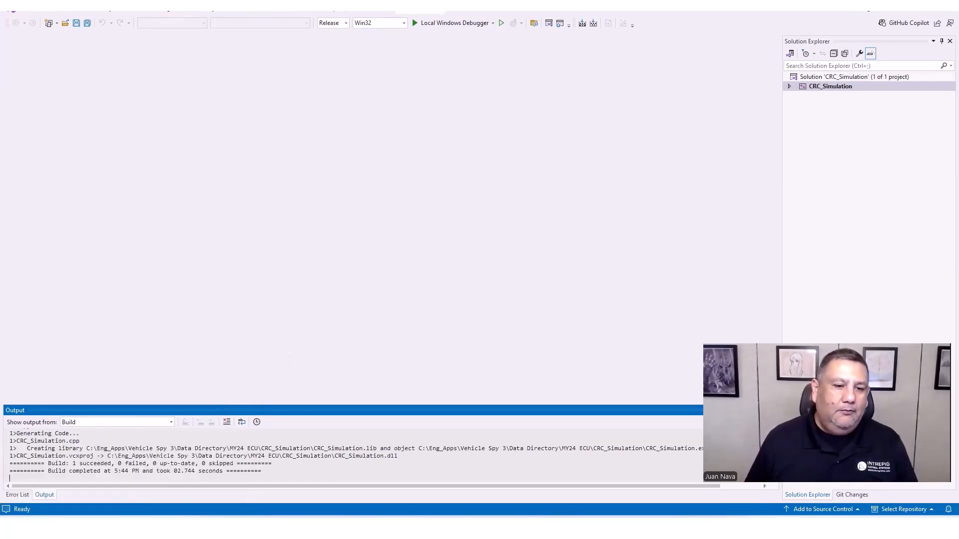
{"action": "left_click", "coordinate": [126, 528]}
{"action": "left_click", "coordinate": [7, 30]}
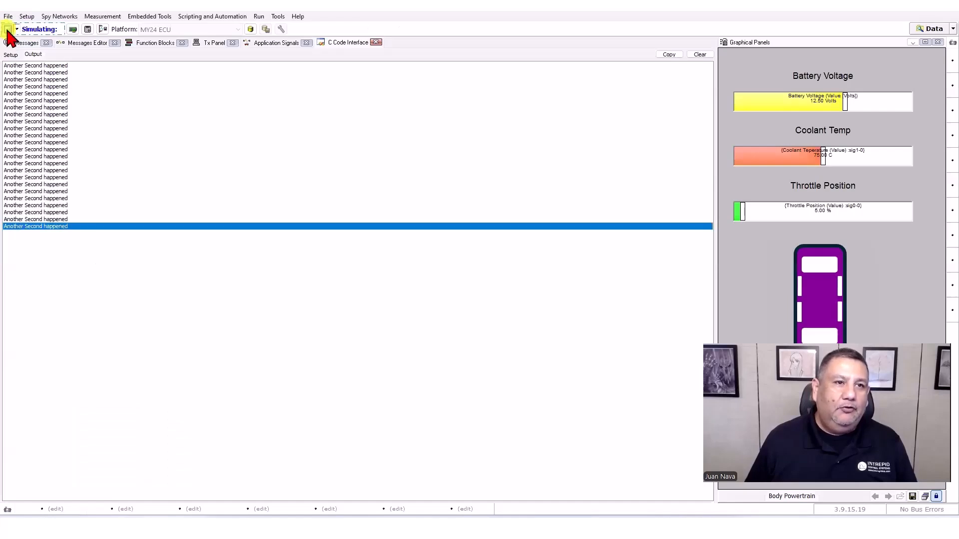
Edit the CRC_Simulation module setup and add the Tx messages Body_Information and Engine_Information to its message events.
{"action": "left_click", "coordinate": [10, 55]}
{"action": "left_click", "coordinate": [100, 142]}
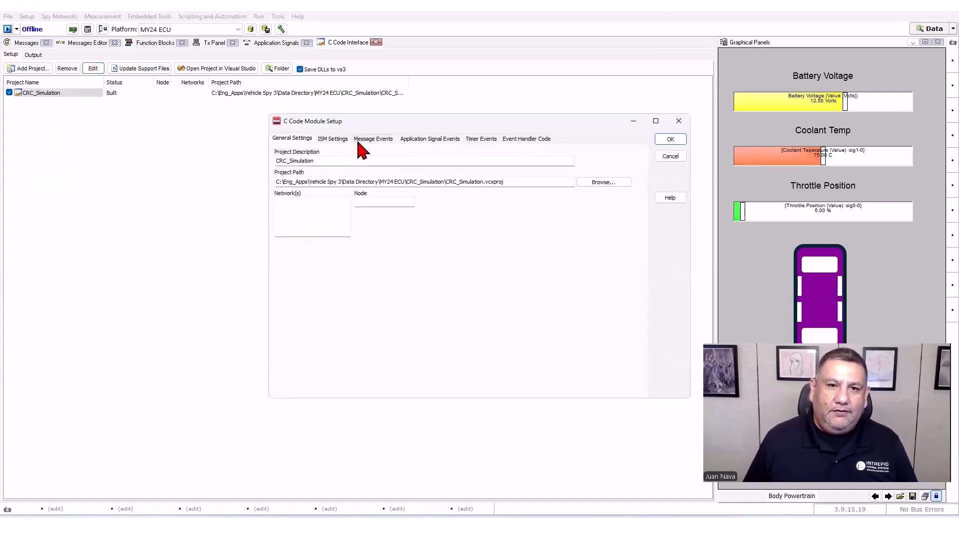
{"action": "left_click", "coordinate": [395, 135]}
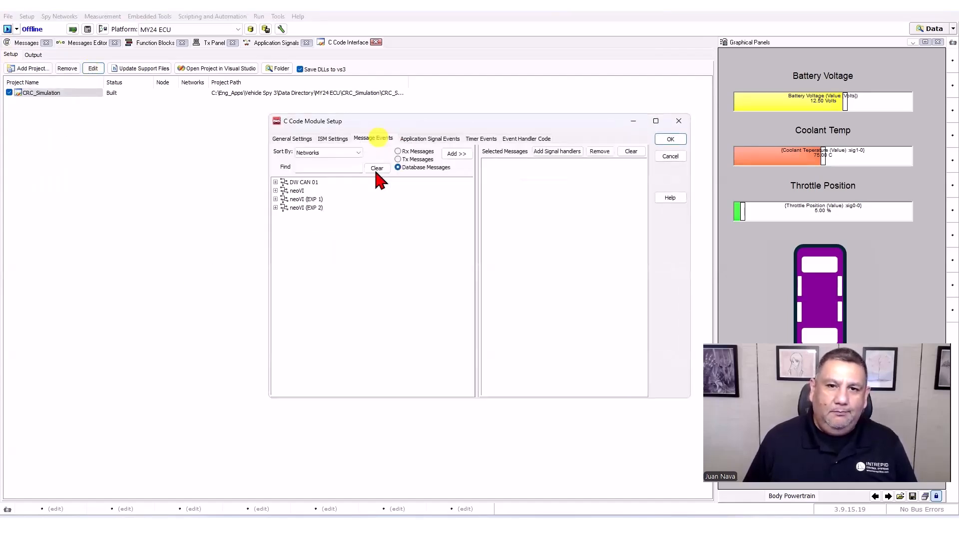
{"action": "left_click", "coordinate": [399, 160]}
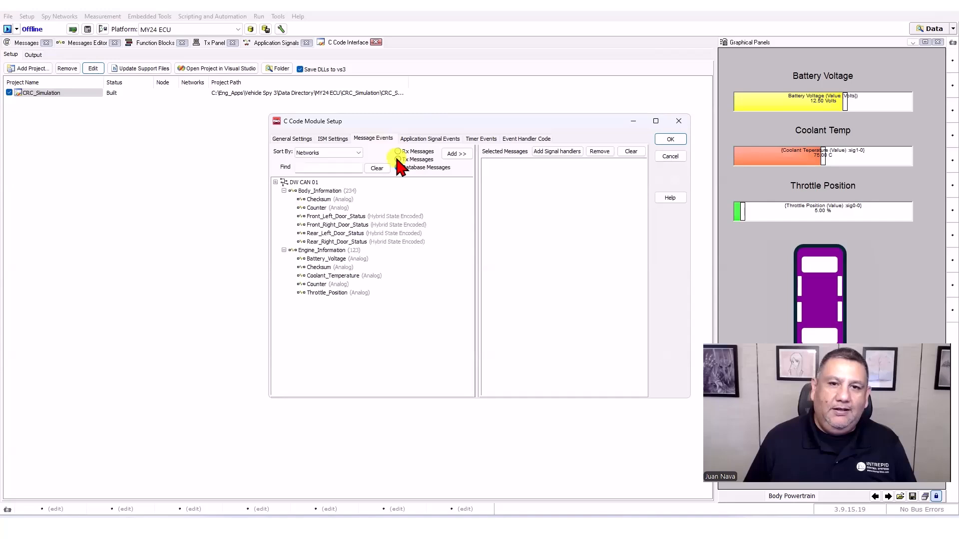
{"action": "double_click", "coordinate": [316, 192]}
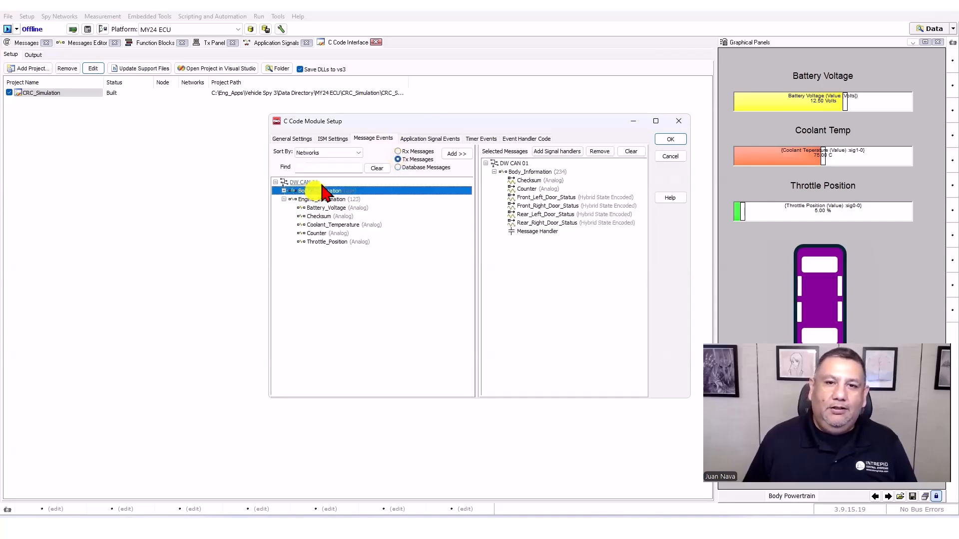
{"action": "left_click", "coordinate": [307, 199]}
{"action": "double_click", "coordinate": [311, 199]}
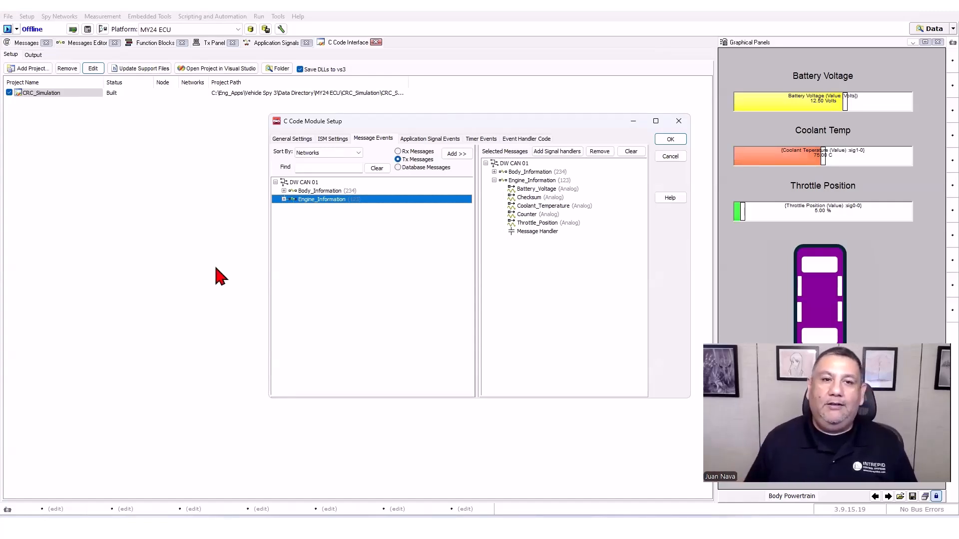
Copy the generated event handler code for both Tx messages and accept the C code module setup.
{"action": "left_click", "coordinate": [526, 139]}
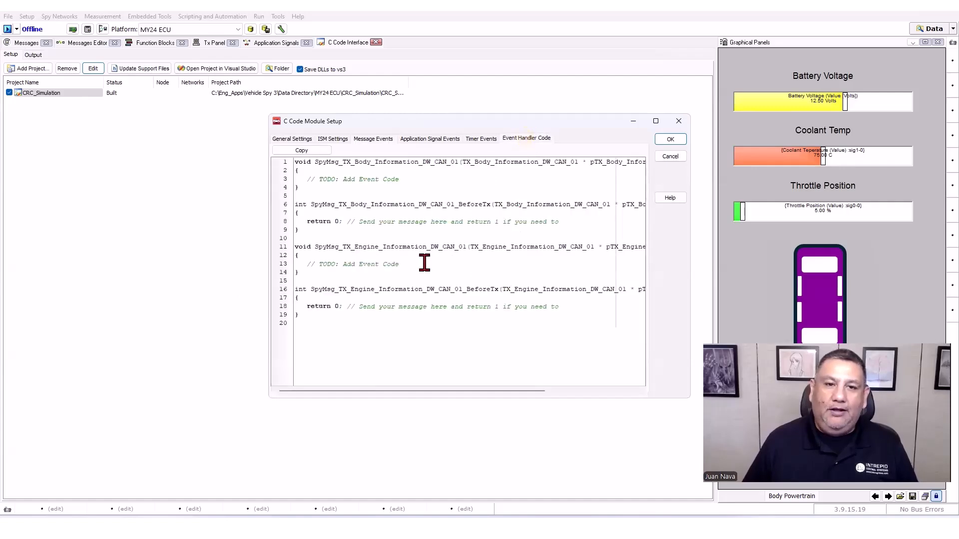
{"action": "left_click", "coordinate": [305, 151]}
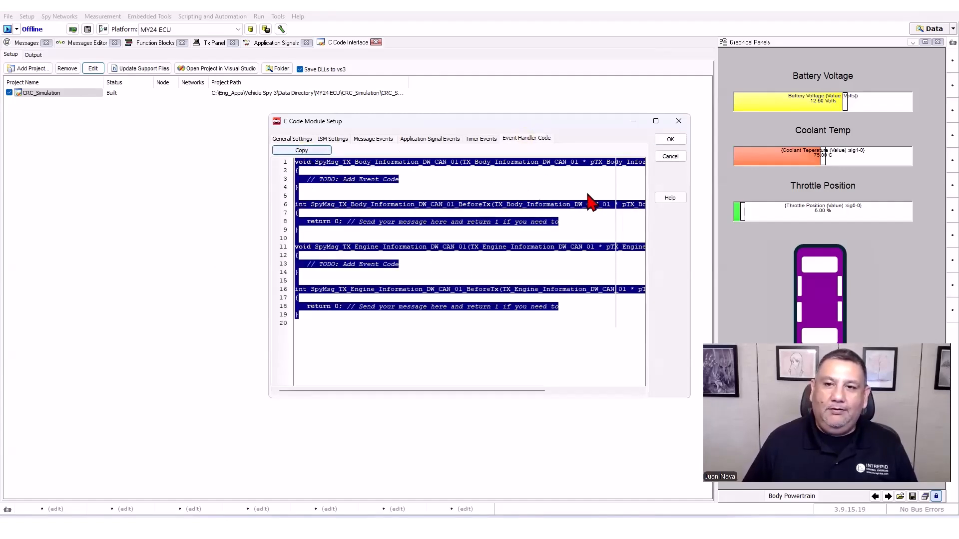
{"action": "left_click", "coordinate": [669, 139]}
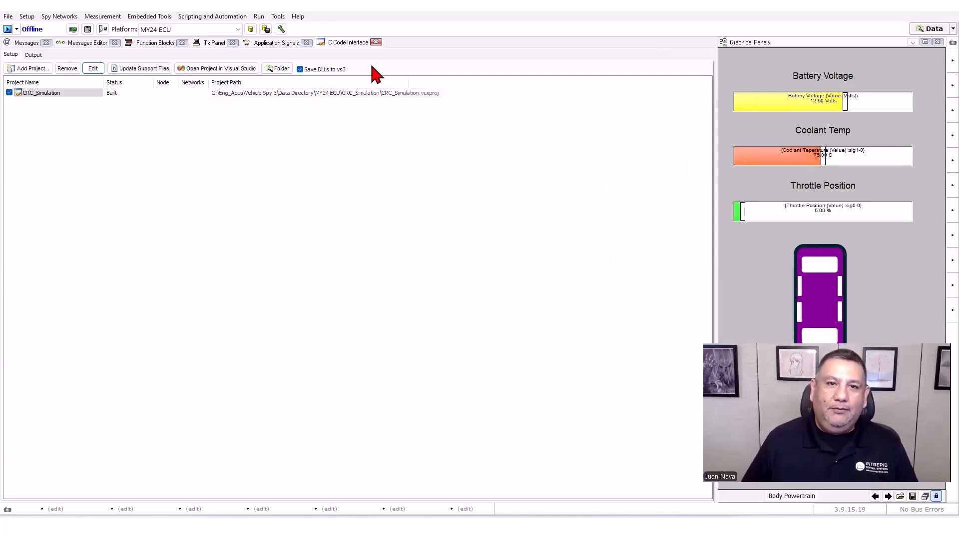
Close the C Code Interface, Application Signals and Tx Panel views and show the Messages view.
{"action": "left_click", "coordinate": [377, 42]}
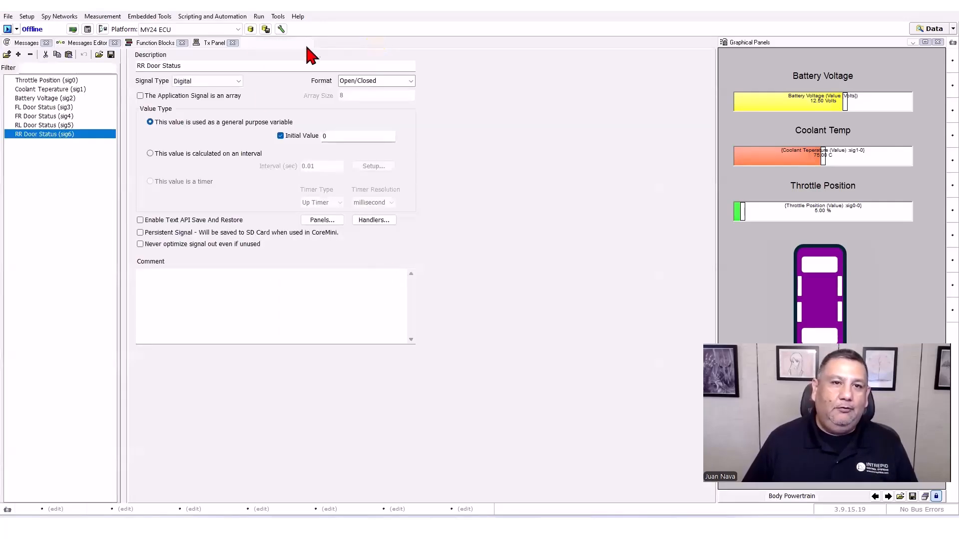
{"action": "left_click", "coordinate": [306, 42]}
{"action": "left_click", "coordinate": [232, 42]}
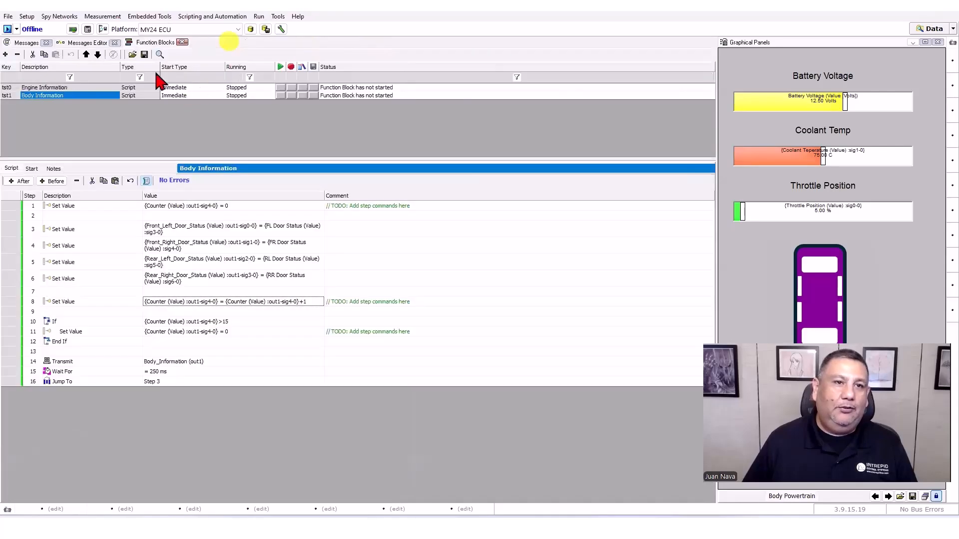
{"action": "left_click", "coordinate": [24, 42]}
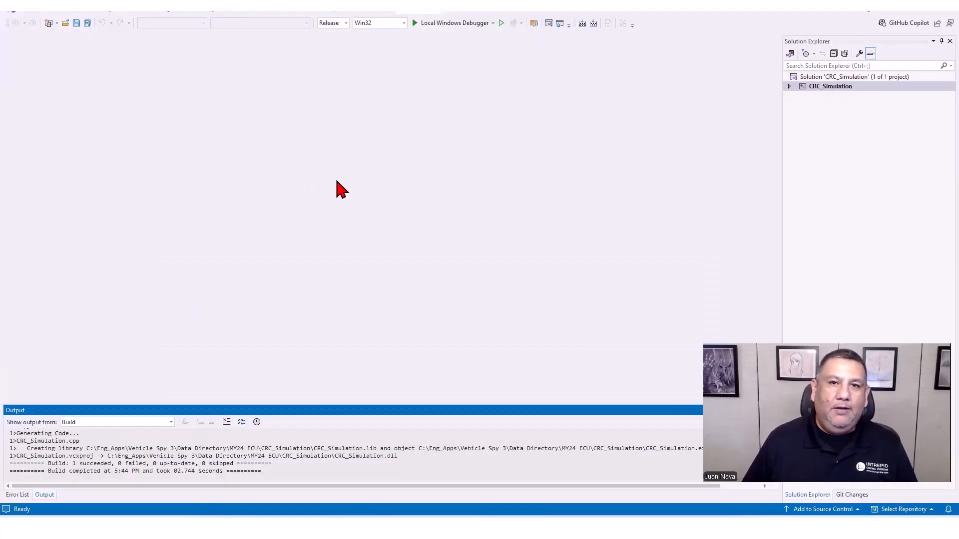
Switch to Visual Studio, open SpyCCode.c from the CRC_Simulation project, and paste the copied Tx event handlers after Spy_Main.
{"action": "left_click", "coordinate": [789, 86]}
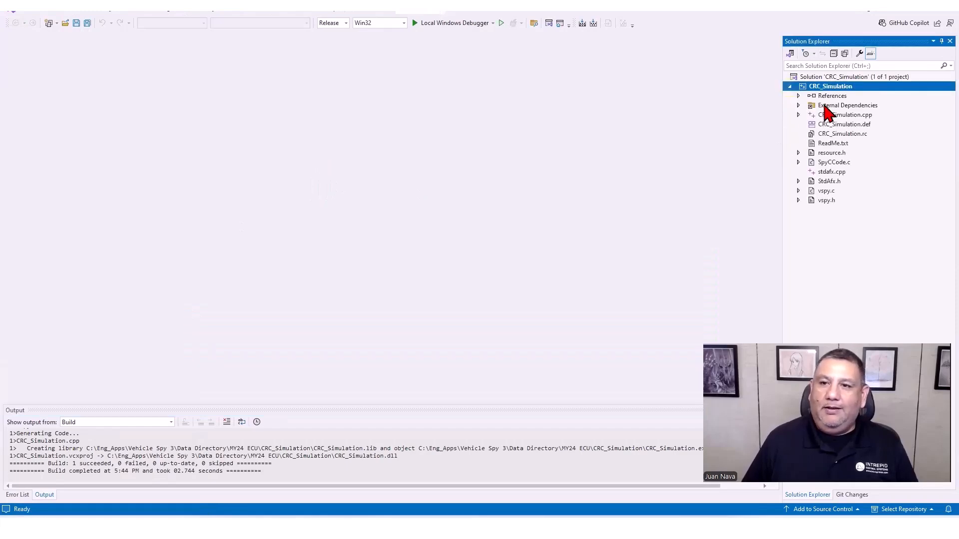
{"action": "double_click", "coordinate": [834, 162]}
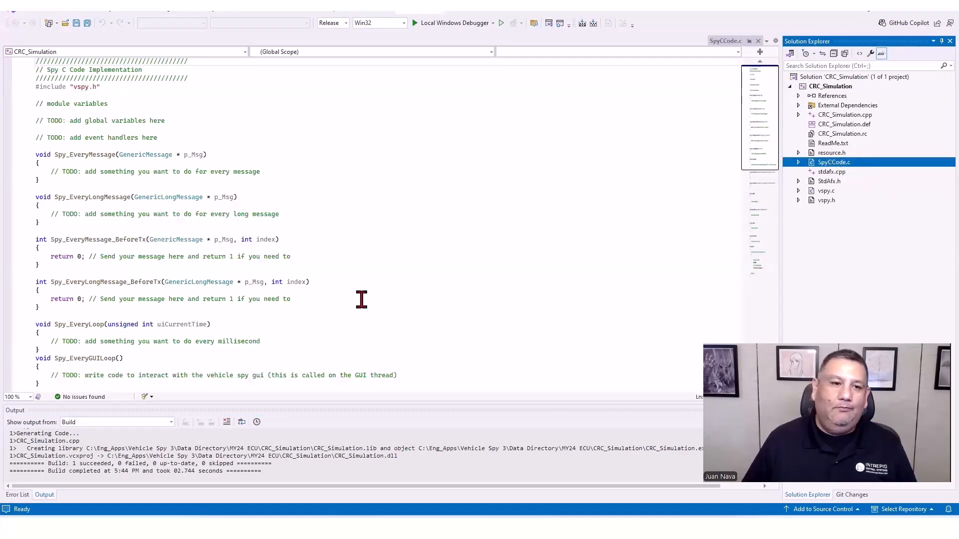
{"action": "scroll", "coordinate": [359, 300], "scroll_direction": "down", "scroll_amount": 20}
{"action": "scroll", "coordinate": [277, 293], "scroll_direction": "up", "scroll_amount": 5}
{"action": "left_click", "coordinate": [195, 285]}
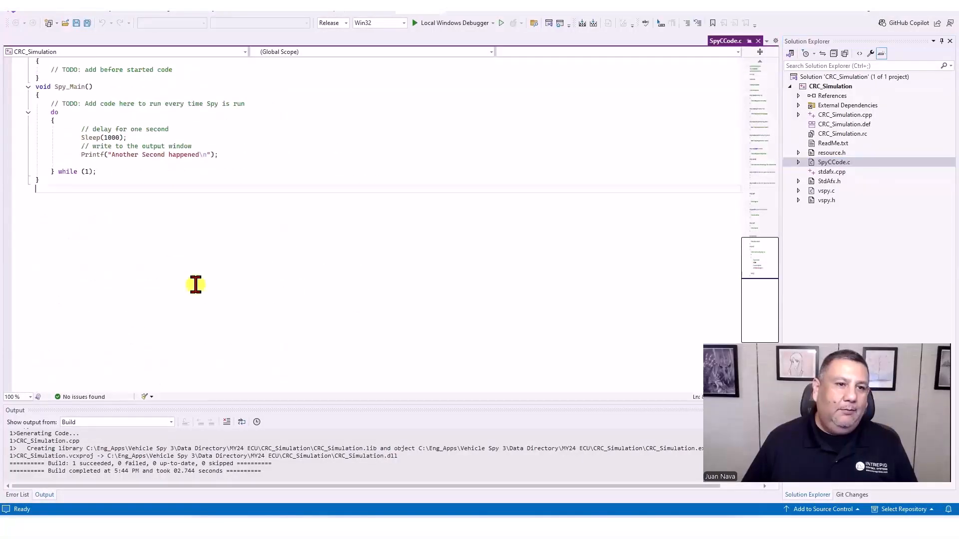
{"action": "type", "text": "void SpyMsg_TX_Body_Information_DW_CAN_01(TX_Body_Information_DW_CAN_01* pTX_Body_Information_DW_CAN_01) { \t// TODO: Add Event Code }  int SpyMsg_TX_Body_Information_DW_CAN_01_BeforeTx(TX_Body_Information_DW_CAN_01* pTX_Body_Information_DW_CAN_01) { \treturn 0; // Send your message here and return 1 if you need to }  void SpyMsg_TX_Engine_Information_DW_CAN_01(TX_Engine_Information_DW_CAN_01* pTX_Engine_Information_DW_CAN_01) { \t// TODO: Add Event Code }  int SpyMsg_TX_Engine_Information_DW_CAN_01_BeforeTx(TX_Engine_Information_DW_CAN_01* pTX_Engine_Information_DW_CAN_01) { \treturn 0; // Send your message here and return 1 if you need to }"}
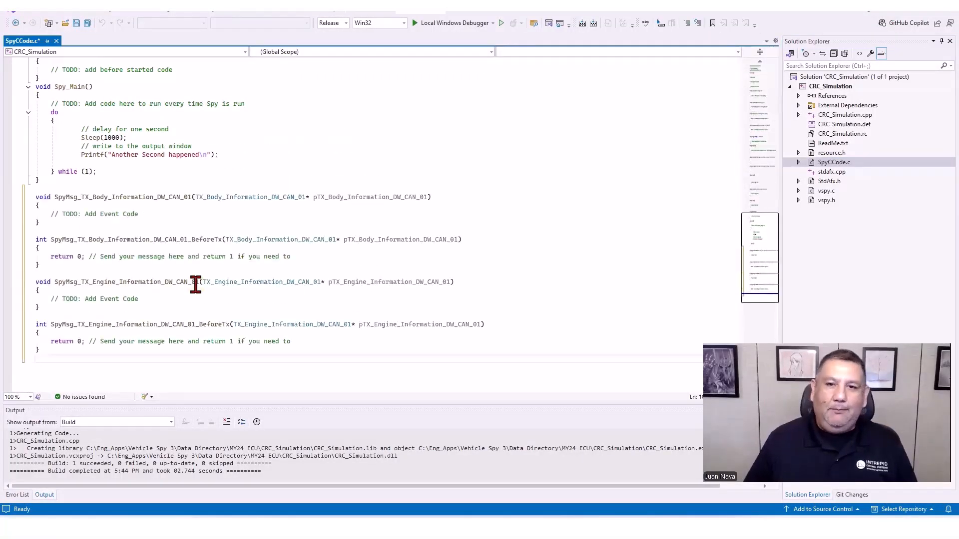
Review the pasted Body Information event handler and its BeforeTx handler in SpyCCode.c.
{"action": "scroll", "coordinate": [225, 275], "scroll_direction": "down", "scroll_amount": 1}
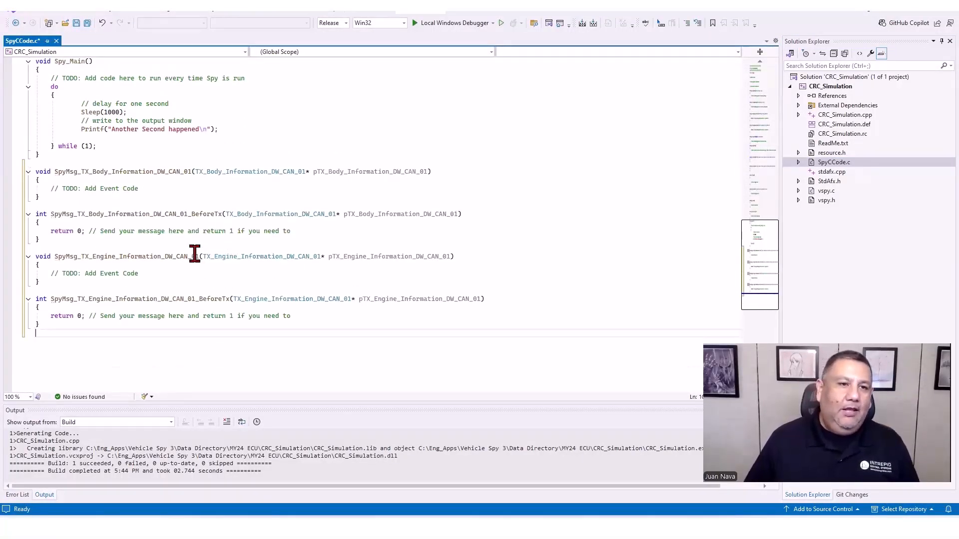
{"action": "left_click", "coordinate": [51, 196]}
{"action": "left_click_drag", "start_coordinate": [51, 196], "coordinate": [32, 172]}
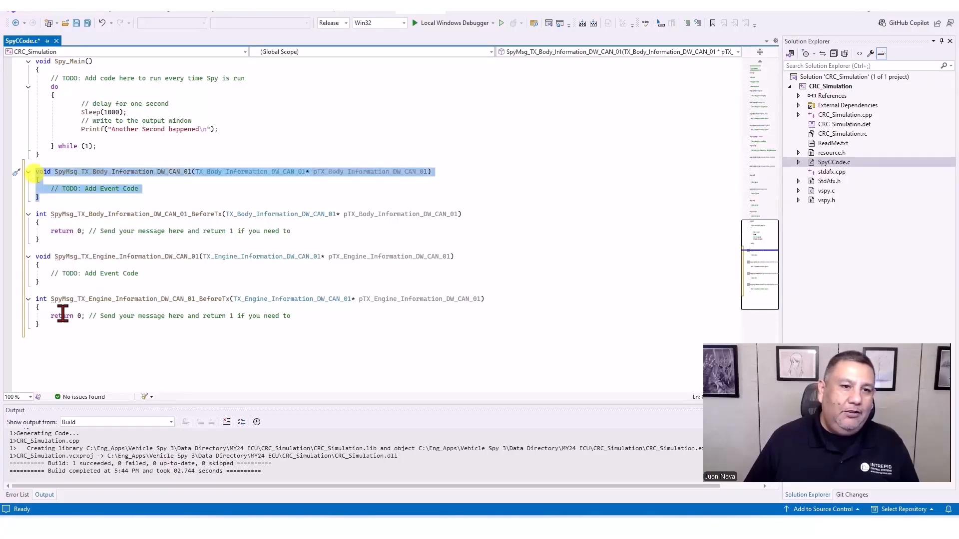
{"action": "left_click_drag", "start_coordinate": [47, 241], "coordinate": [22, 215]}
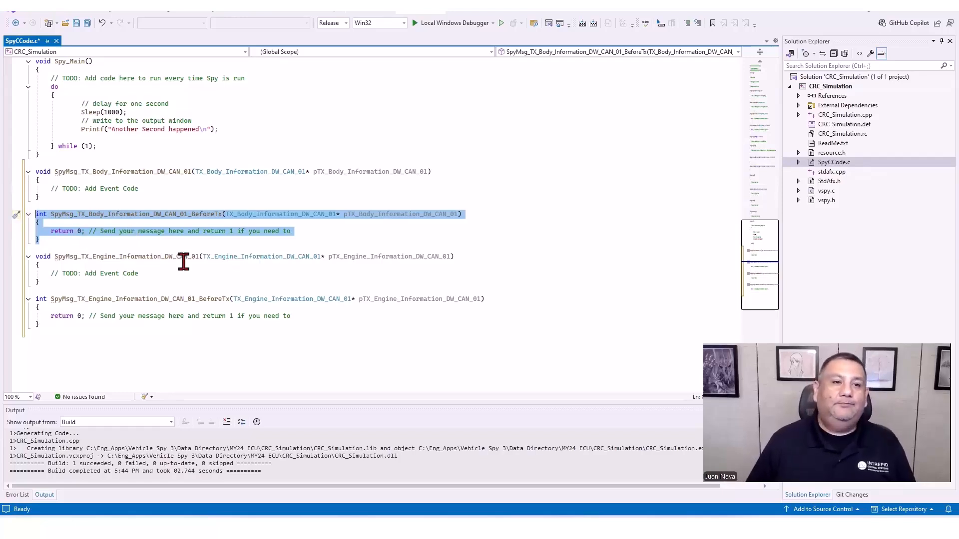
{"action": "left_click", "coordinate": [247, 340]}
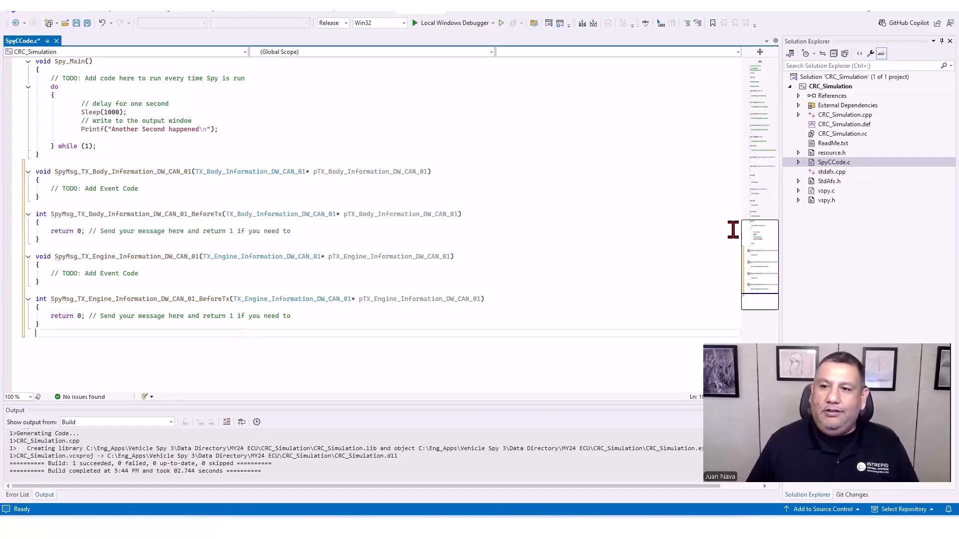
Open the vspy.h header, look through its generated definitions, and return to SpyCCode.c.
{"action": "double_click", "coordinate": [827, 202]}
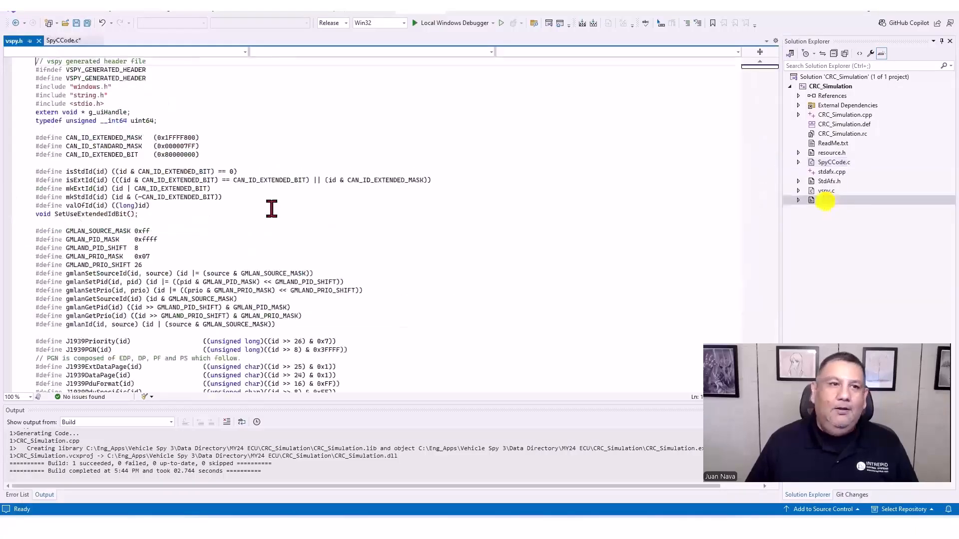
{"action": "scroll", "coordinate": [374, 280], "scroll_direction": "down", "scroll_amount": 20}
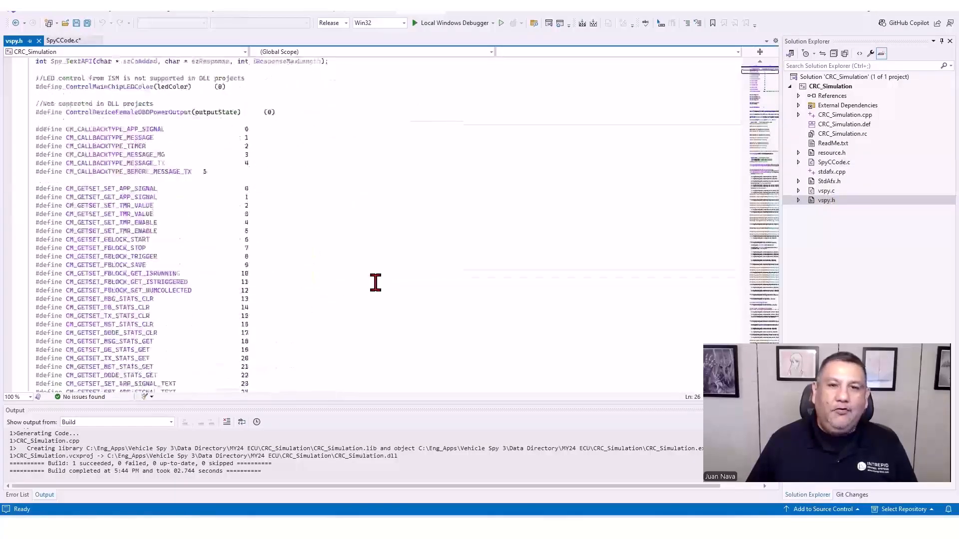
{"action": "scroll", "coordinate": [377, 319], "scroll_direction": "down", "scroll_amount": 20}
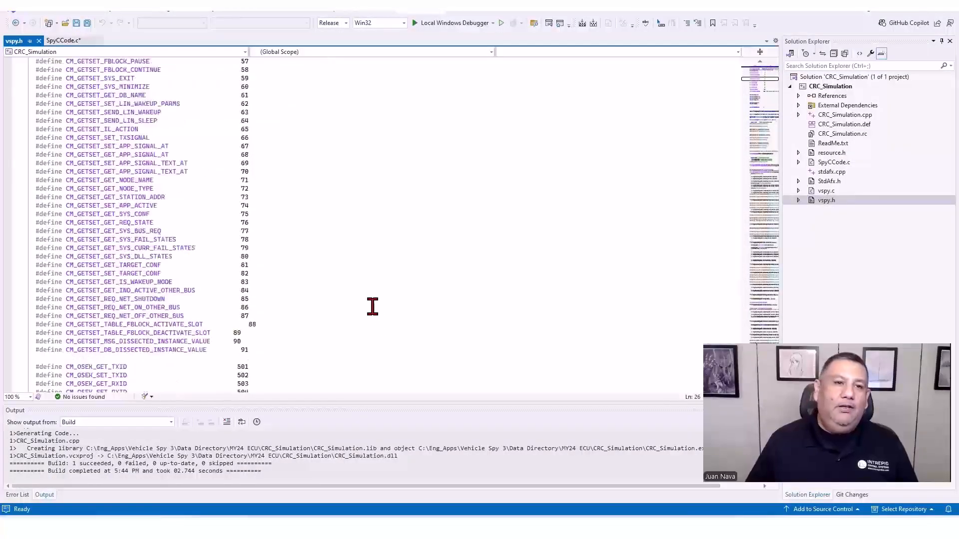
{"action": "left_click", "coordinate": [62, 40]}
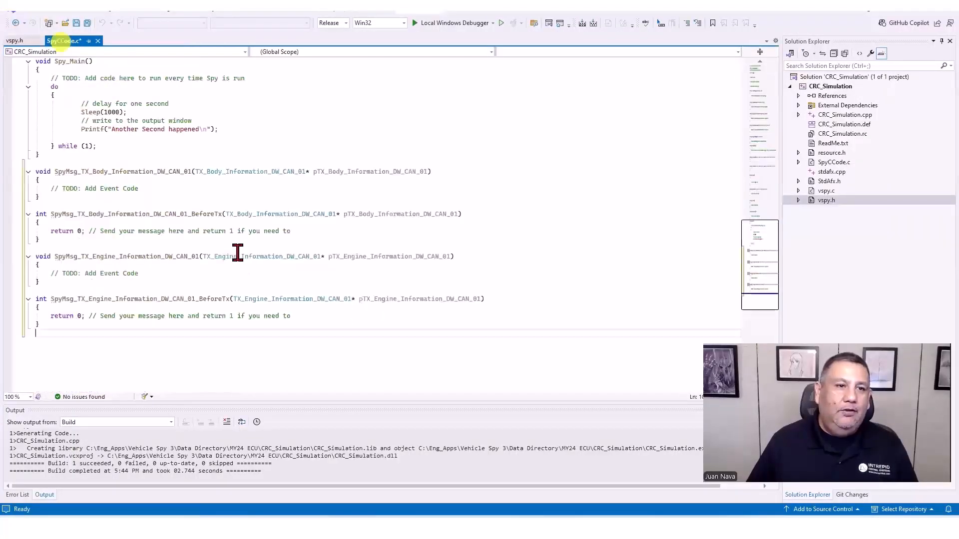
Copy the identifier TX_Body_Information_DW_CAN_01 from the BeforeTx handler's name and search for it in vspy.h.
{"action": "double_click", "coordinate": [149, 214]}
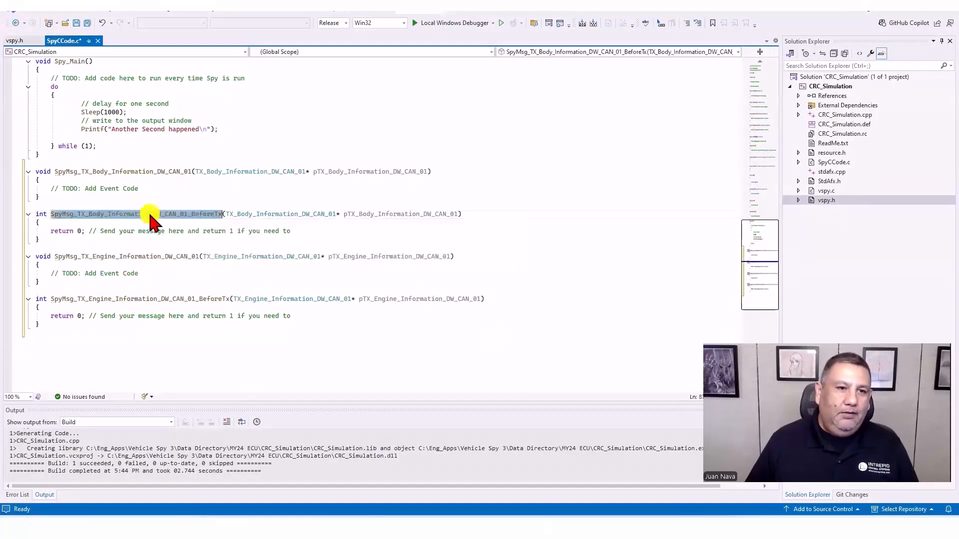
{"action": "left_click", "coordinate": [76, 214]}
{"action": "left_click_drag", "start_coordinate": [76, 214], "coordinate": [189, 213]}
{"action": "key", "text": "ctrl+c"}
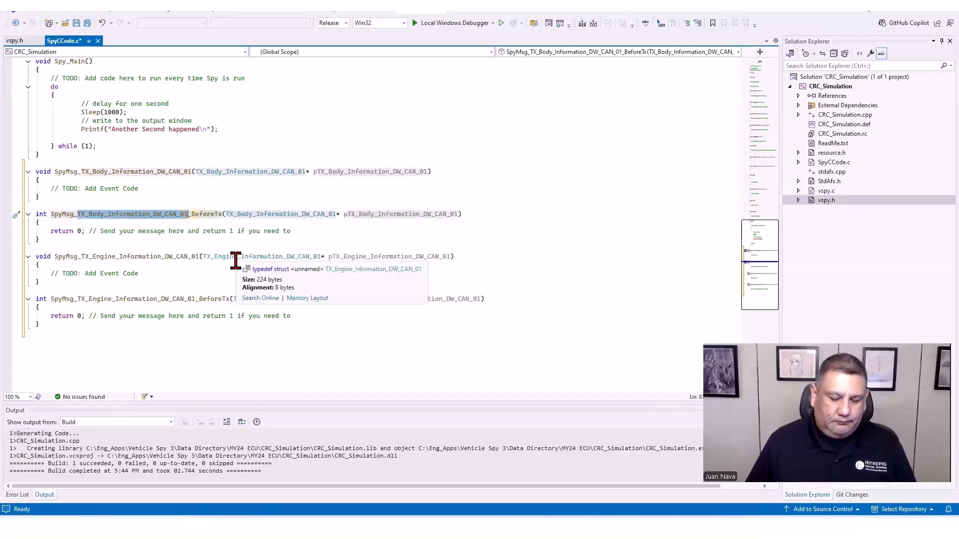
{"action": "left_click", "coordinate": [14, 41]}
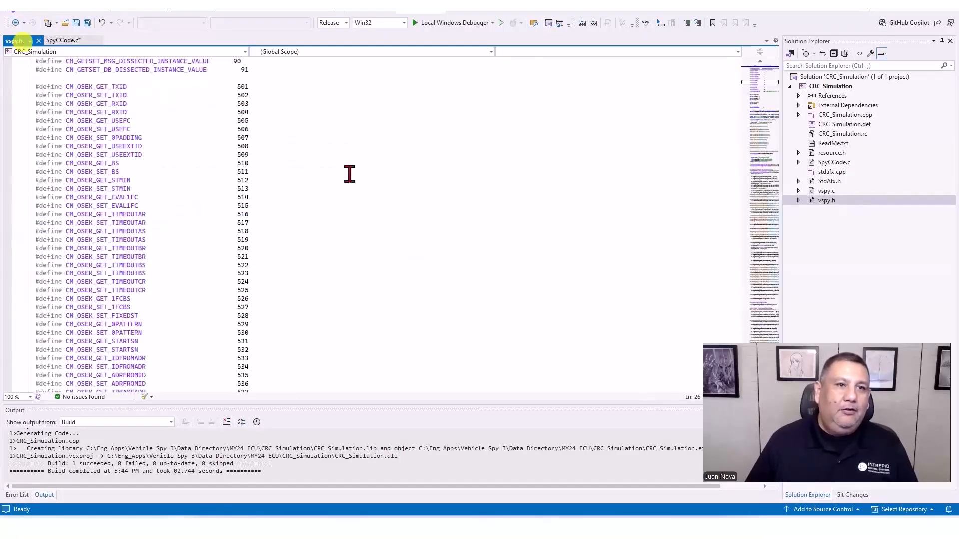
{"action": "left_click", "coordinate": [429, 171]}
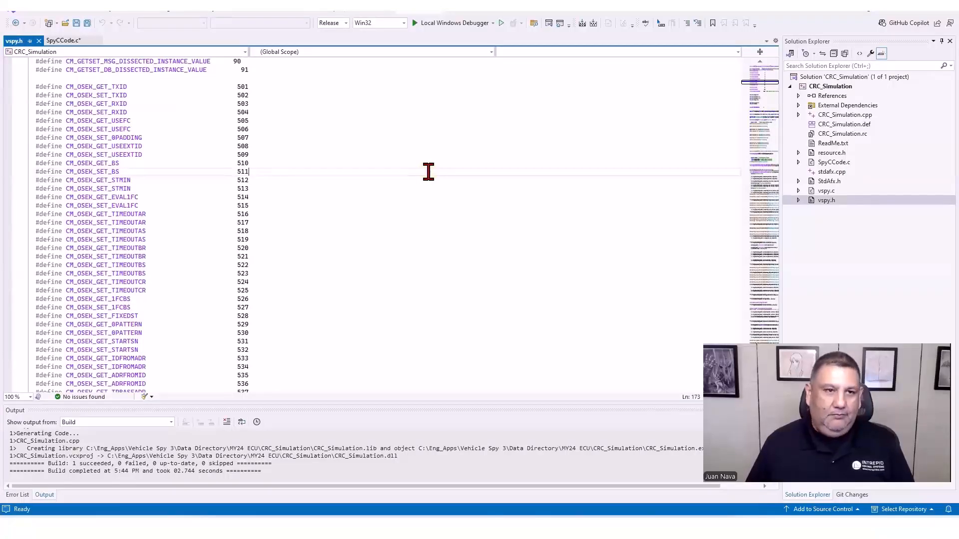
{"action": "key", "text": "ctrl+f"}
{"action": "key", "text": "ctrl+v"}
{"action": "key", "text": "Return"}
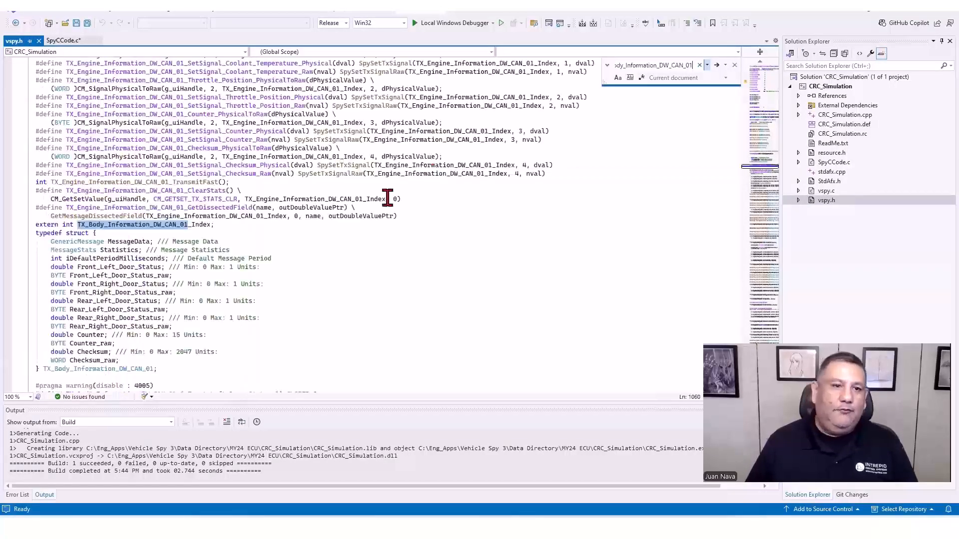
Examine the Body Information message struct and its Transmit function declaration in vspy.h, and close the search.
{"action": "left_click", "coordinate": [120, 243]}
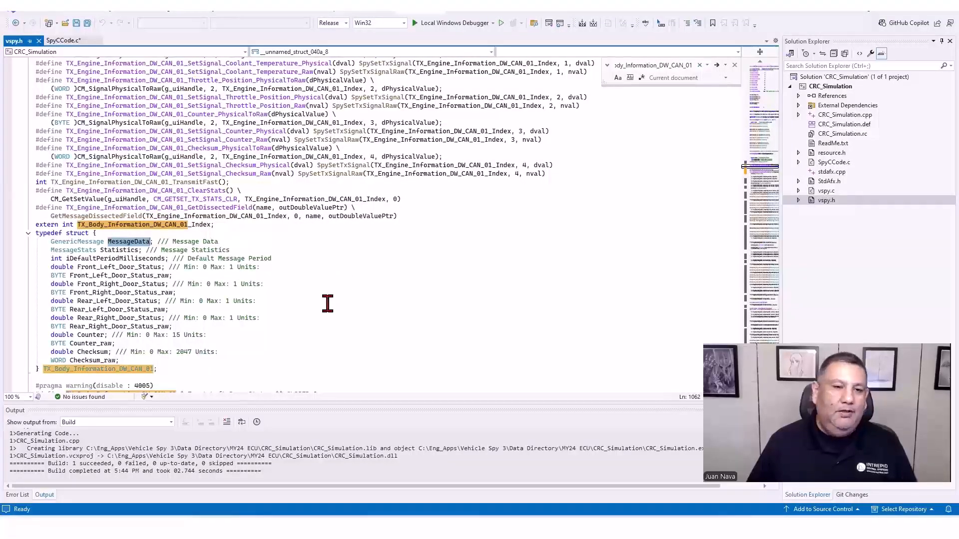
{"action": "scroll", "coordinate": [327, 303], "scroll_direction": "down", "scroll_amount": 8}
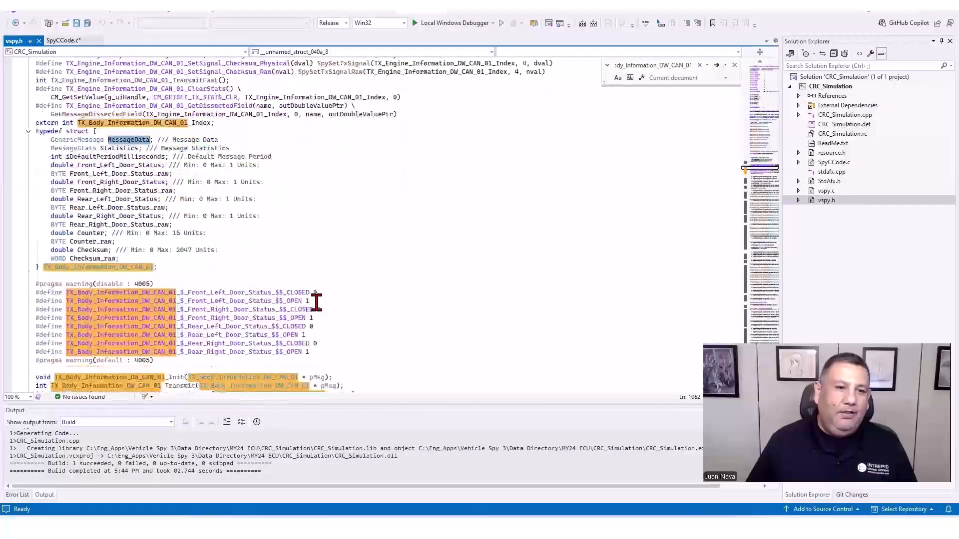
{"action": "scroll", "coordinate": [402, 284], "scroll_direction": "down", "scroll_amount": 2}
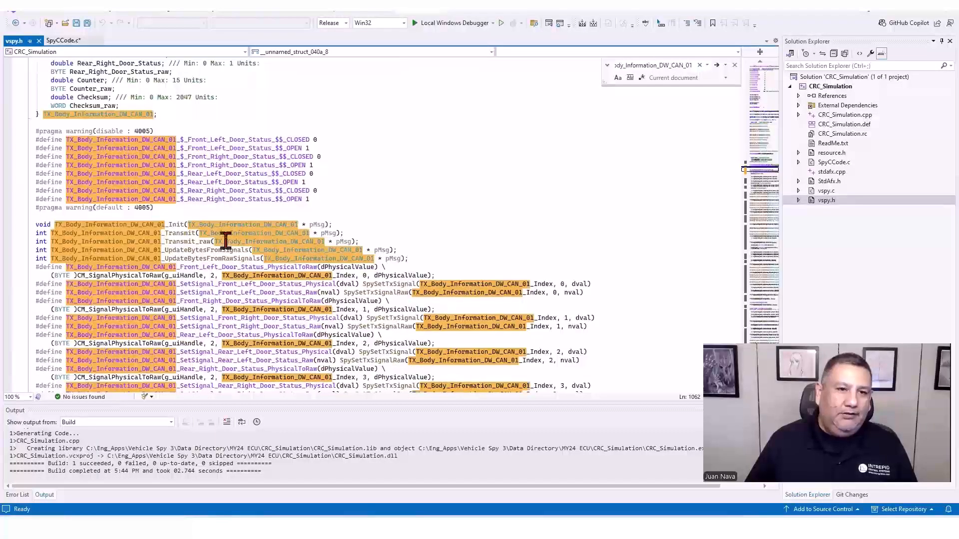
{"action": "left_click", "coordinate": [177, 233]}
{"action": "mouse_move", "coordinate": [210, 239]}
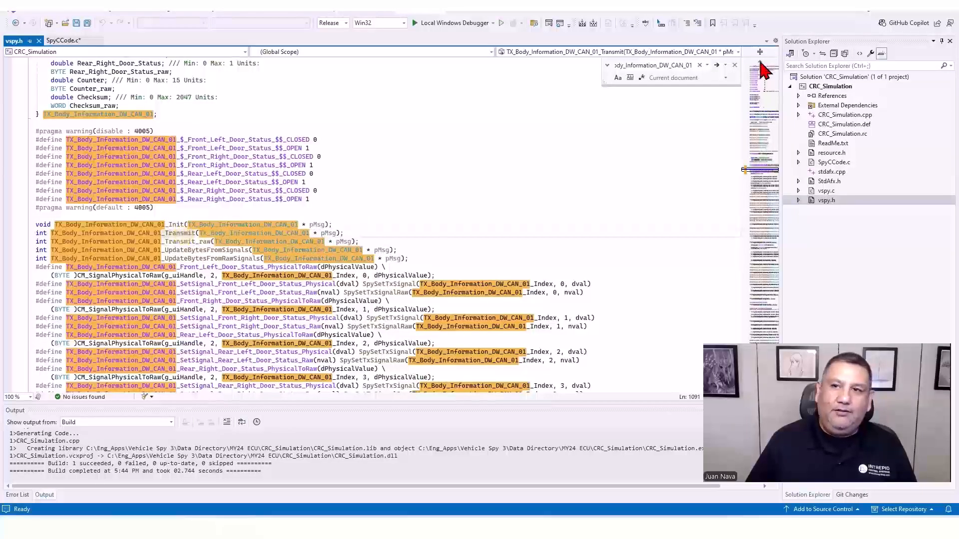
{"action": "left_click", "coordinate": [734, 65]}
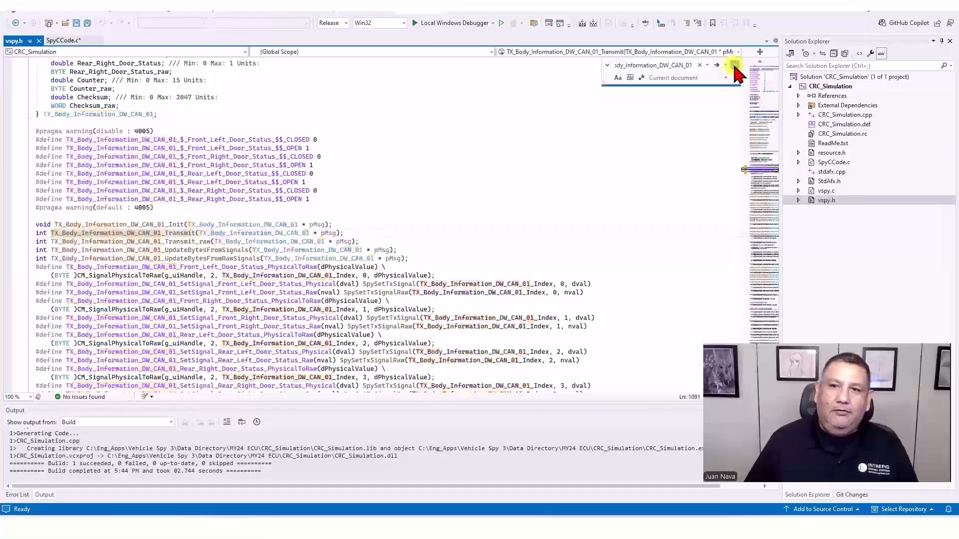
Copy the TX_Body_Information_DW_CAN_01_Transmit function name and insert it as a call above return 0 in the Body Information BeforeTx handler.
{"action": "double_click", "coordinate": [150, 234]}
{"action": "key", "text": "ctrl+c"}
{"action": "mouse_move", "coordinate": [258, 250]}
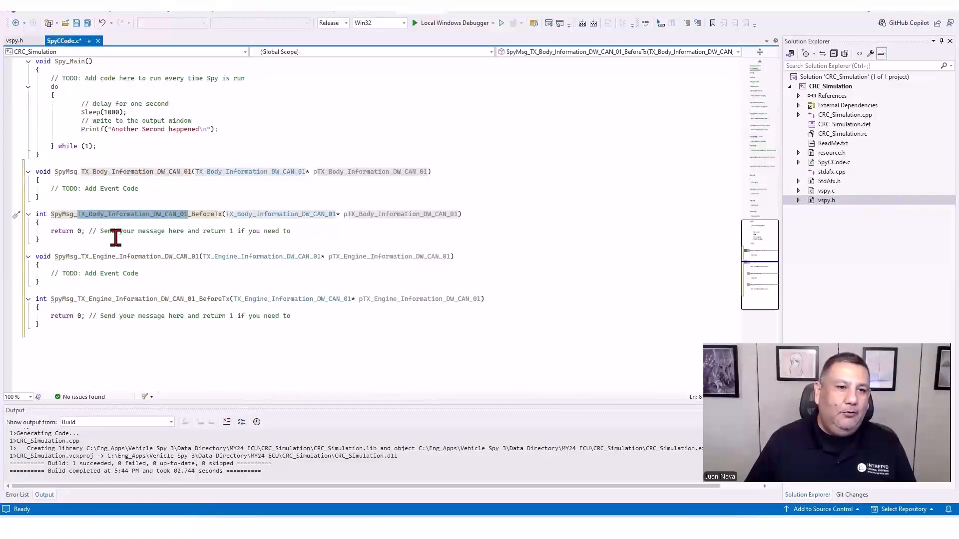
{"action": "left_click", "coordinate": [58, 221]}
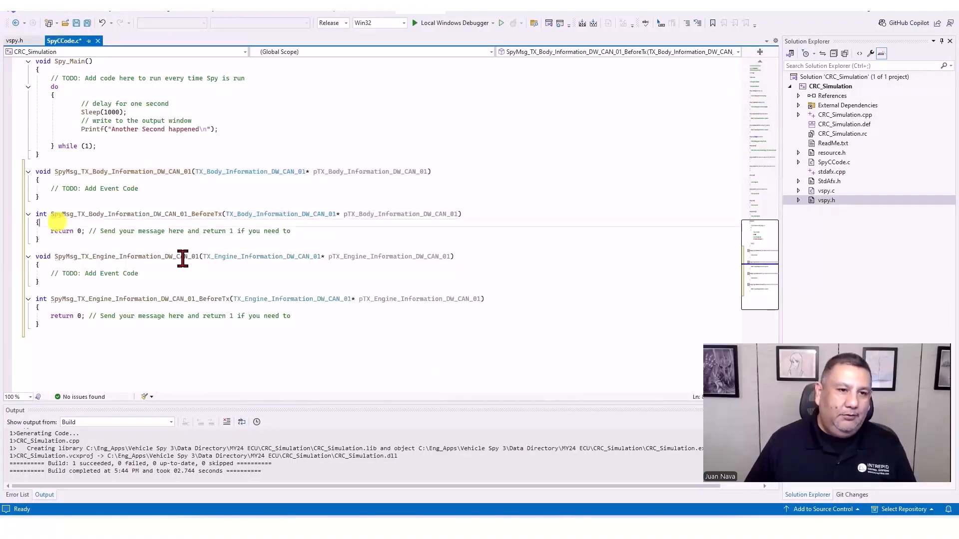
{"action": "key", "text": "Return"}
{"action": "key", "text": "Return"}
{"action": "key", "text": "Return"}
{"action": "key", "text": "Up"}
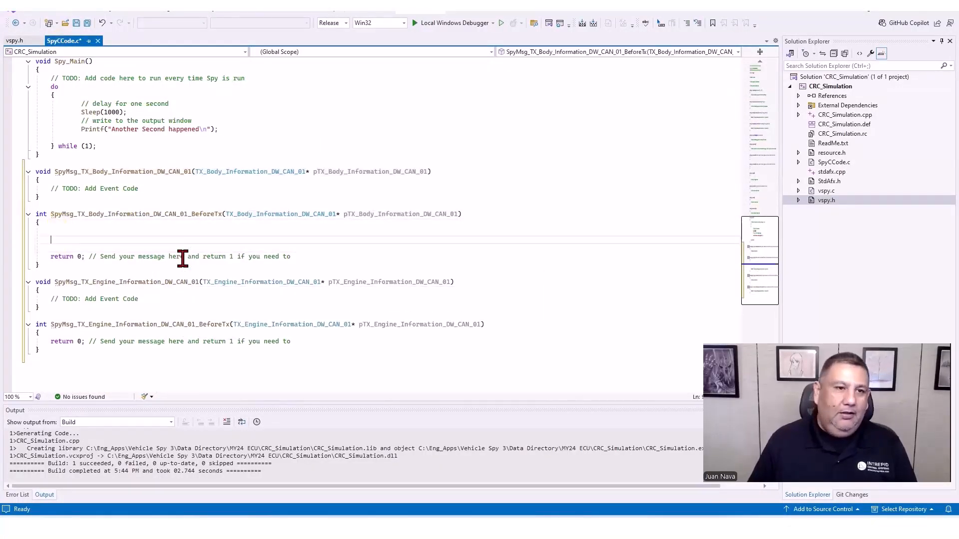
{"action": "key", "text": "ctrl+v"}
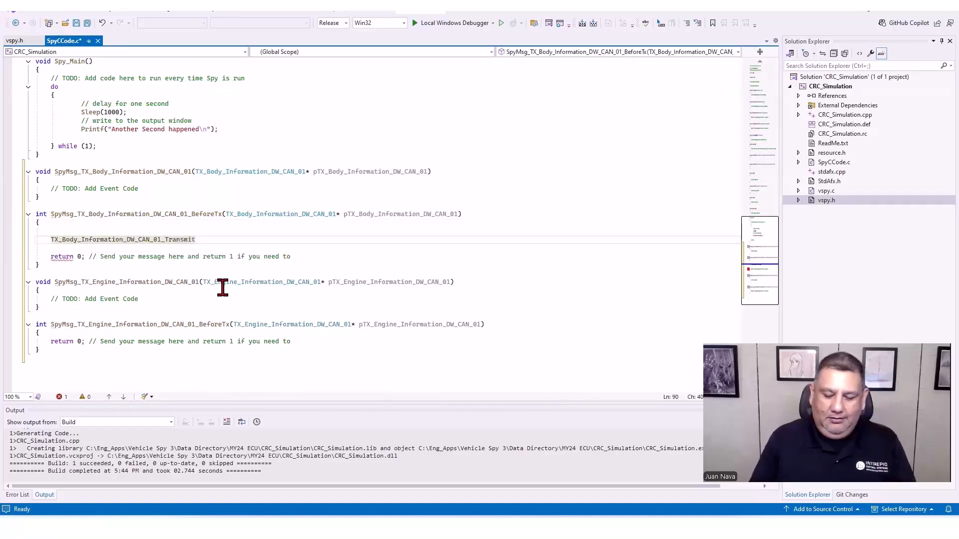
{"action": "type", "text": "();"}
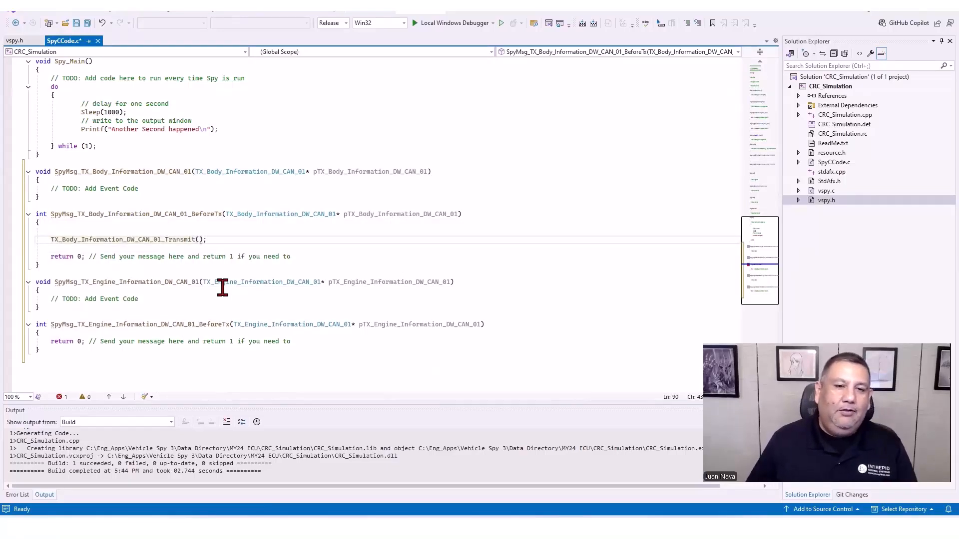
Pass the handler's parameter pTX_Body_Information_DW_CAN_01 as the argument of the Transmit call.
{"action": "double_click", "coordinate": [402, 214]}
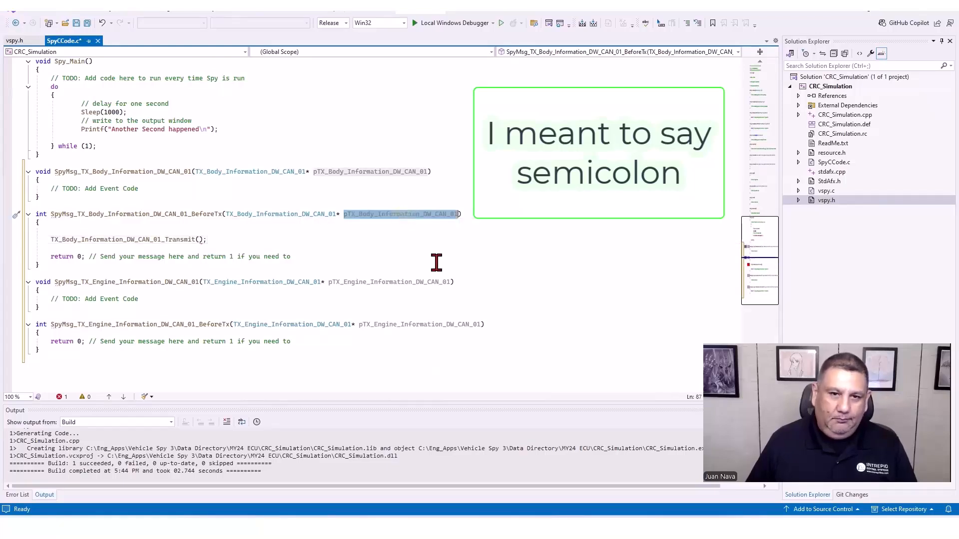
{"action": "key", "text": "ctrl+c"}
{"action": "left_click", "coordinate": [201, 239]}
{"action": "key", "text": "ctrl+v"}
{"action": "left_click", "coordinate": [416, 265]}
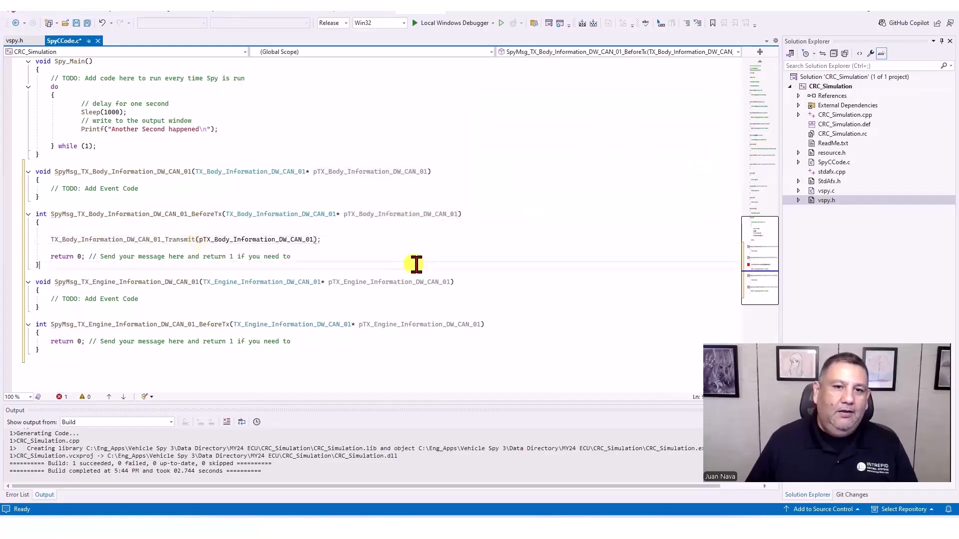
Copy the TX_Body_Information_DW_CAN_01_UpdateBytesFromSignals function name from vspy.h and insert it as a call above the Transmit call in the Body Information BeforeTx handler.
{"action": "left_click", "coordinate": [81, 240]}
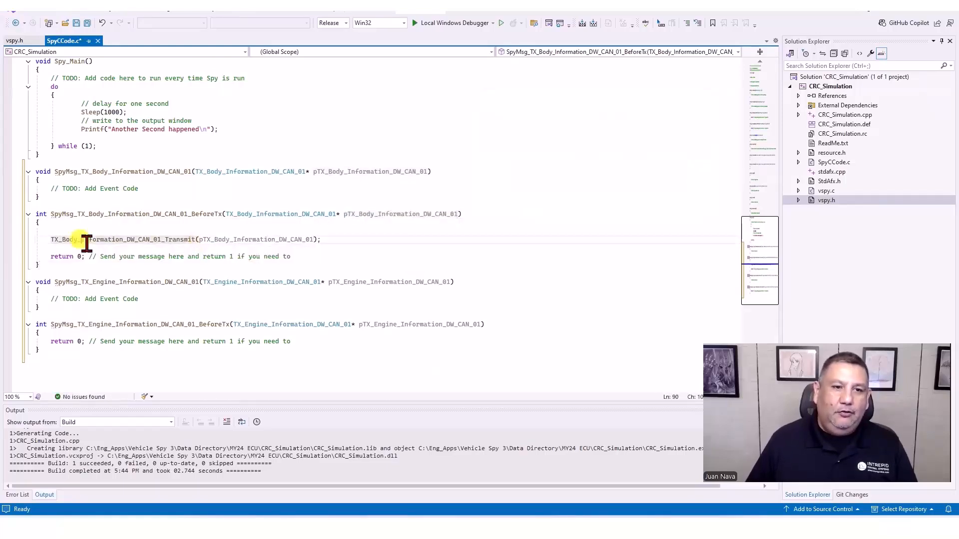
{"action": "left_click", "coordinate": [14, 40]}
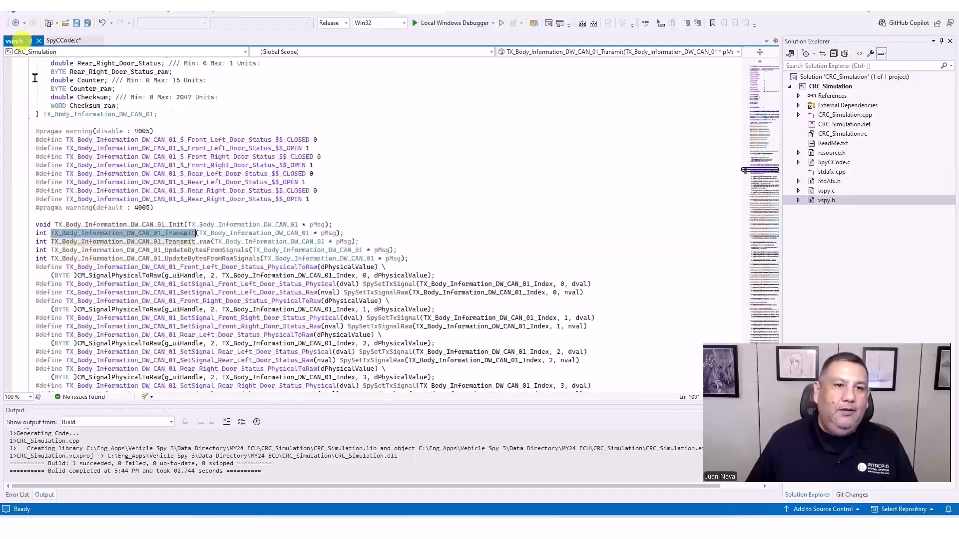
{"action": "left_click", "coordinate": [179, 250]}
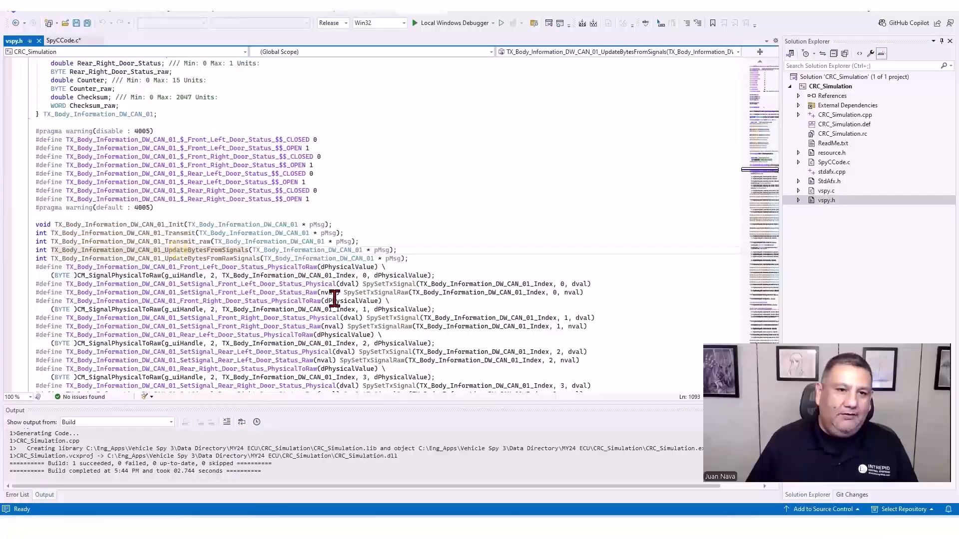
{"action": "double_click", "coordinate": [180, 250]}
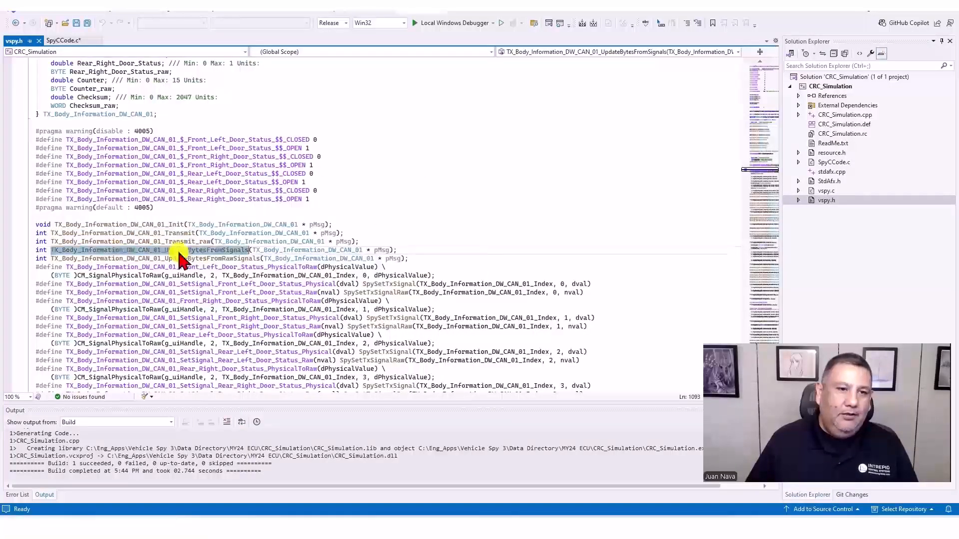
{"action": "left_click", "coordinate": [65, 40]}
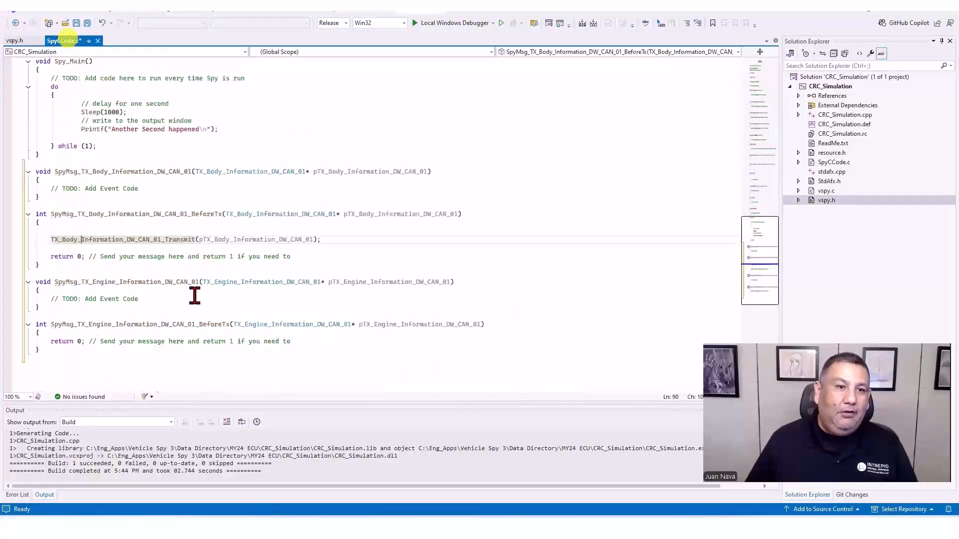
{"action": "left_click", "coordinate": [141, 232]}
{"action": "key", "text": "Return"}
{"action": "key", "text": "Up"}
{"action": "key", "text": "ctrl+v"}
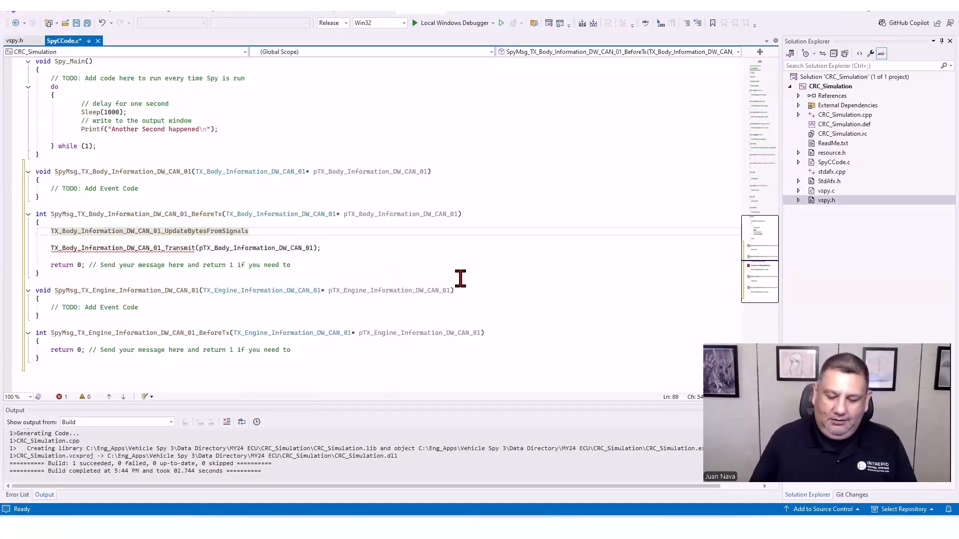
{"action": "type", "text": "();"}
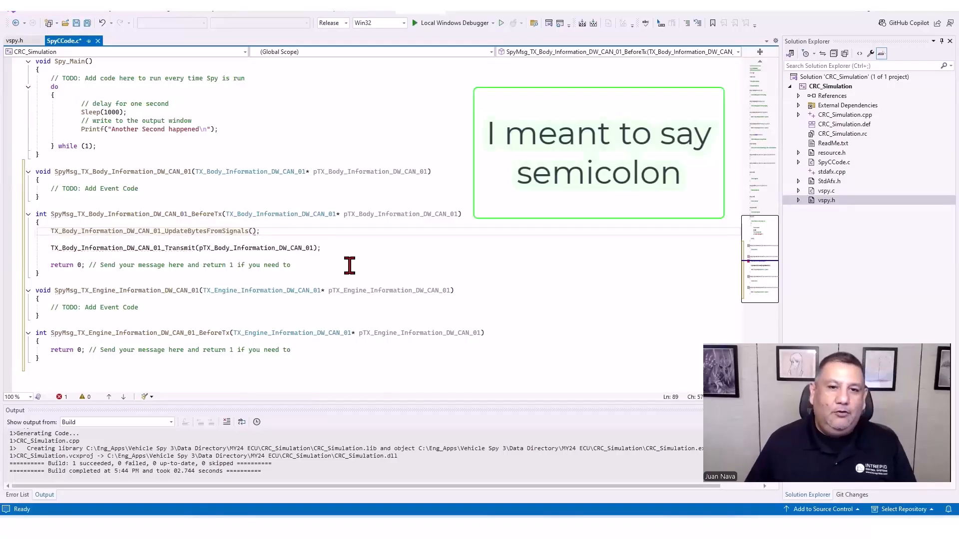
Copy pTX_Body_Information_DW_CAN_01 from the Transmit call and pass it as the argument of the UpdateBytesFromSignals call.
{"action": "double_click", "coordinate": [288, 248]}
{"action": "key", "text": "ctrl+c"}
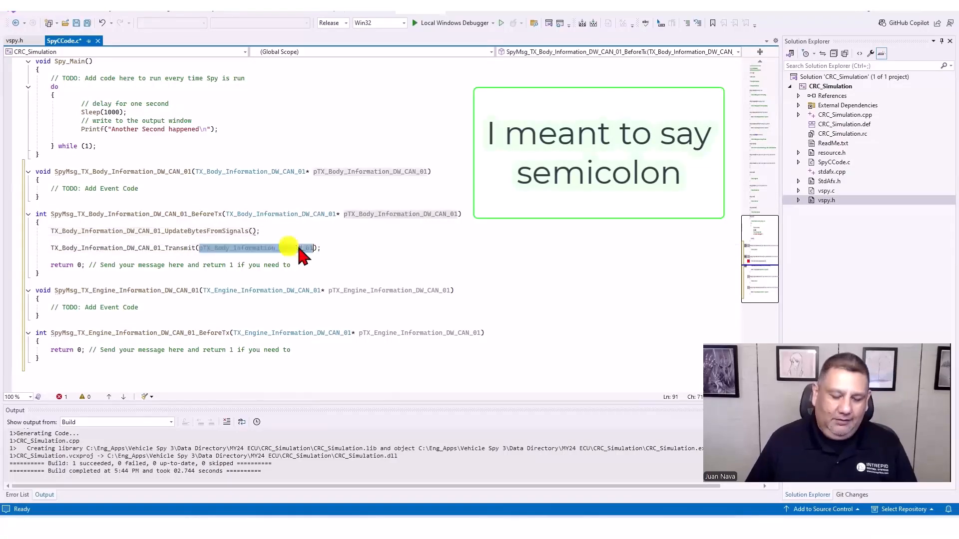
{"action": "left_click", "coordinate": [253, 231]}
{"action": "key", "text": "ctrl+v"}
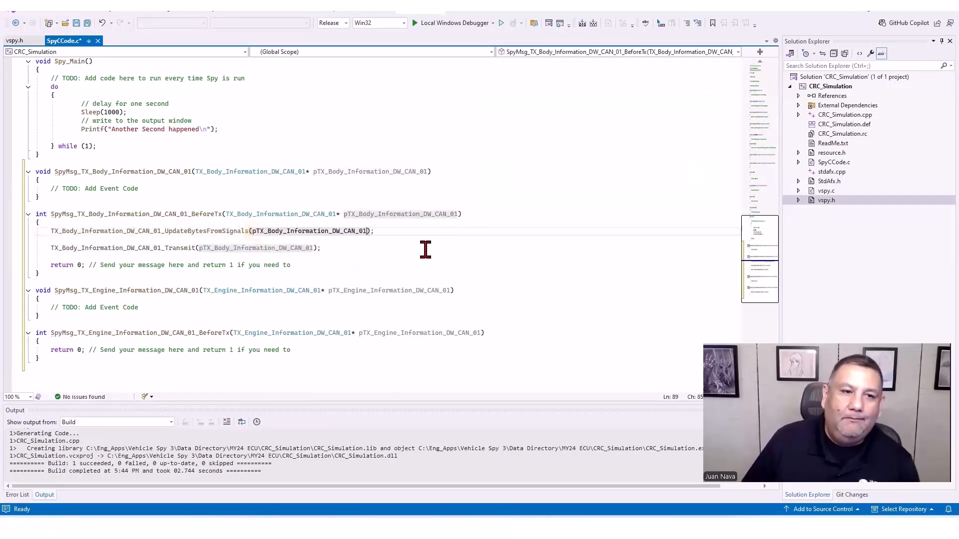
Add six blank lines between the UpdateBytesFromSignals and Transmit calls in the Body Information BeforeTx handler.
{"action": "left_click", "coordinate": [118, 230]}
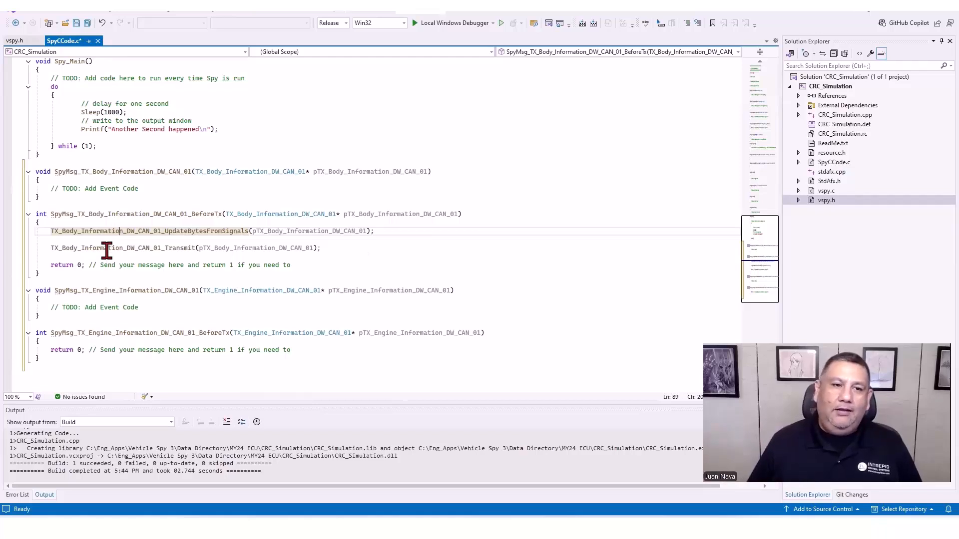
{"action": "left_click", "coordinate": [107, 248]}
{"action": "left_click", "coordinate": [51, 231]}
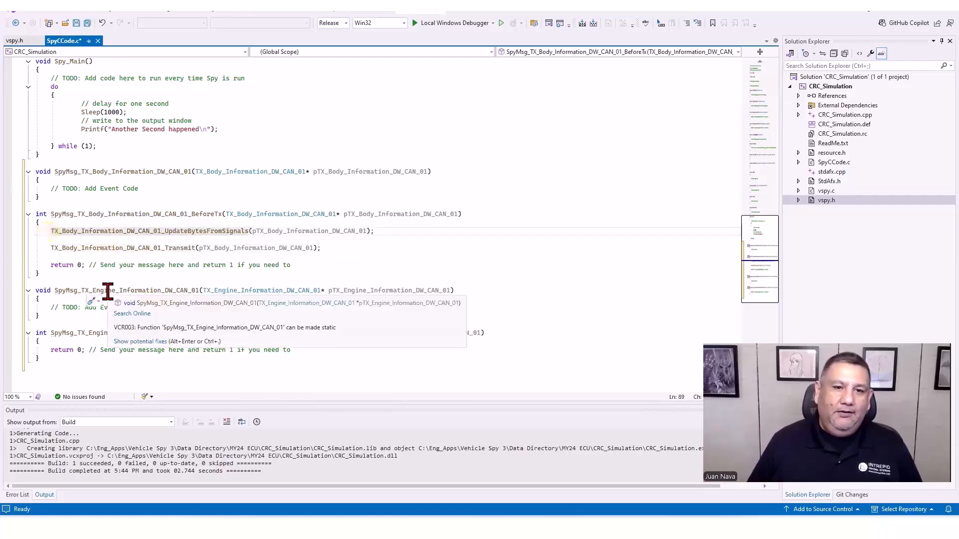
{"action": "key", "text": "Down"}
{"action": "key", "text": "Down"}
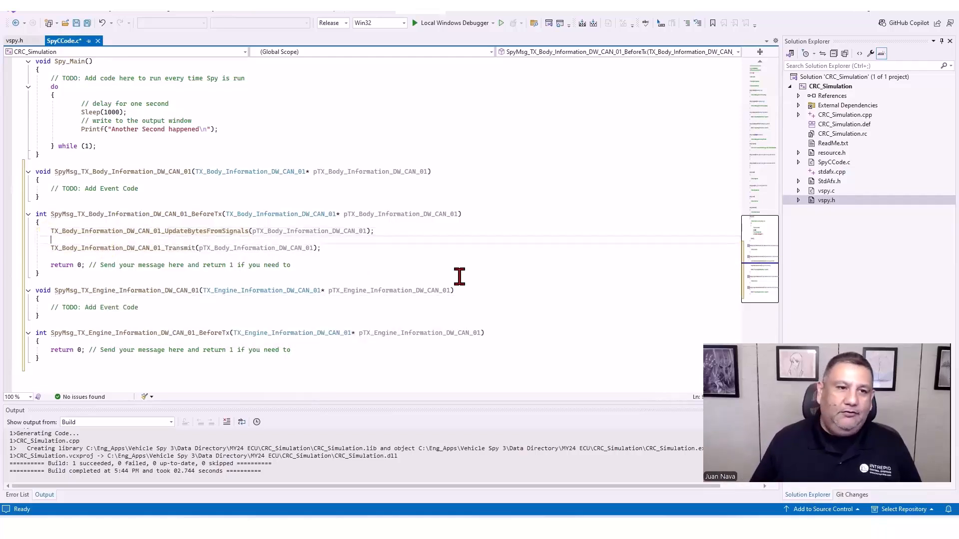
{"action": "key", "text": "Return"}
{"action": "key", "text": "Return"}
{"action": "key", "text": "Return"}
{"action": "key", "text": "Return"}
{"action": "key", "text": "Return"}
{"action": "key", "text": "Return"}
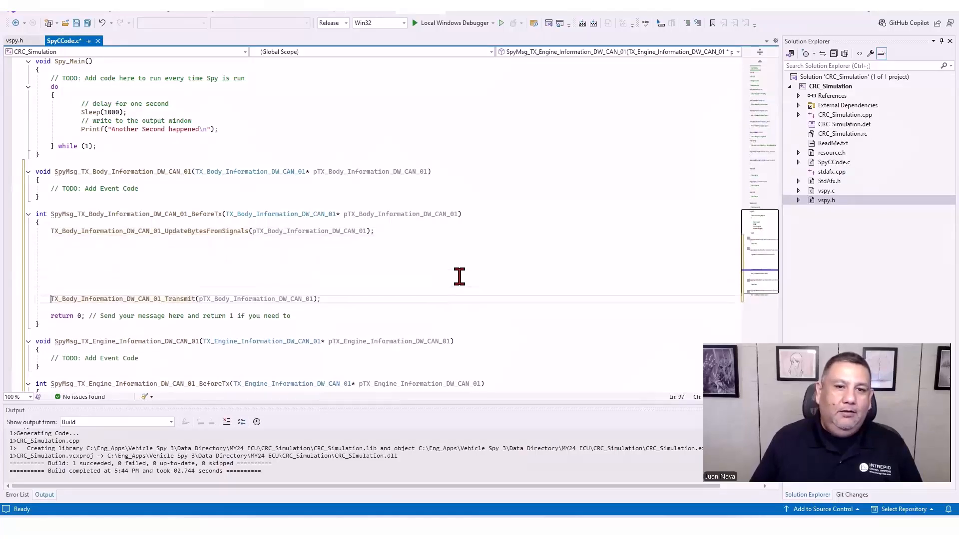
Begin an assignment to pTX_Body_Information_DW_CAN_01->Checksum below the UpdateBytesFromSignals call.
{"action": "left_click", "coordinate": [120, 262]}
{"action": "left_click", "coordinate": [122, 252]}
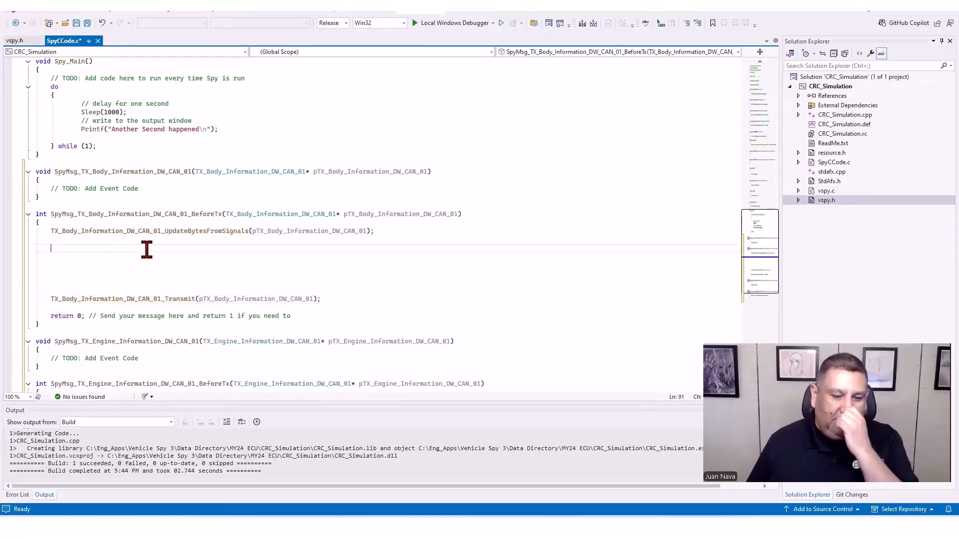
{"action": "key", "text": "ctrl+v"}
{"action": "double_click", "coordinate": [392, 215]}
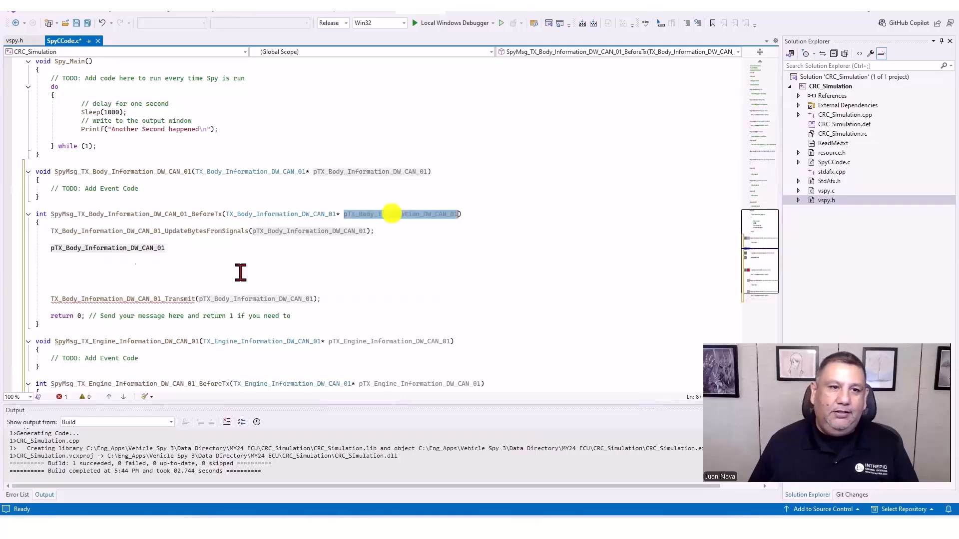
{"action": "left_click", "coordinate": [179, 247]}
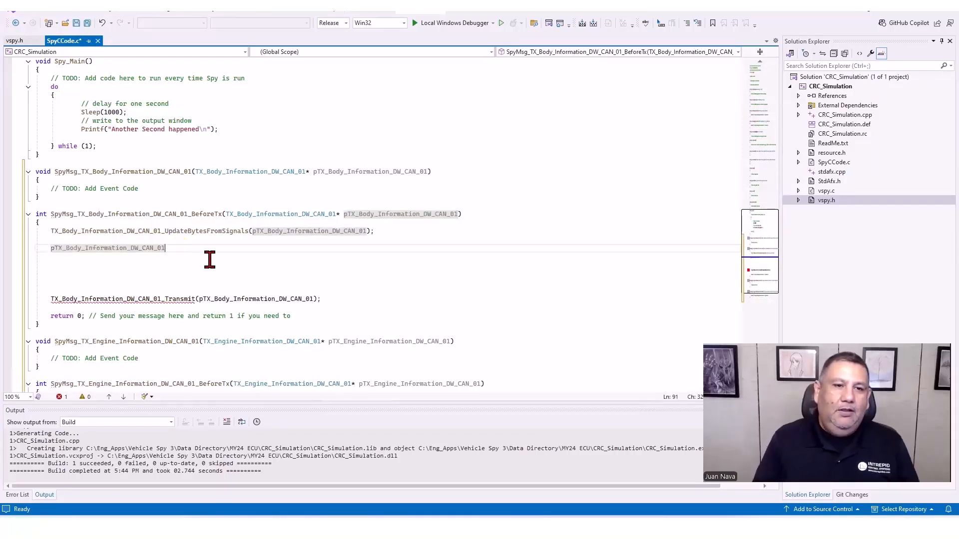
{"action": "type", "text": "."}
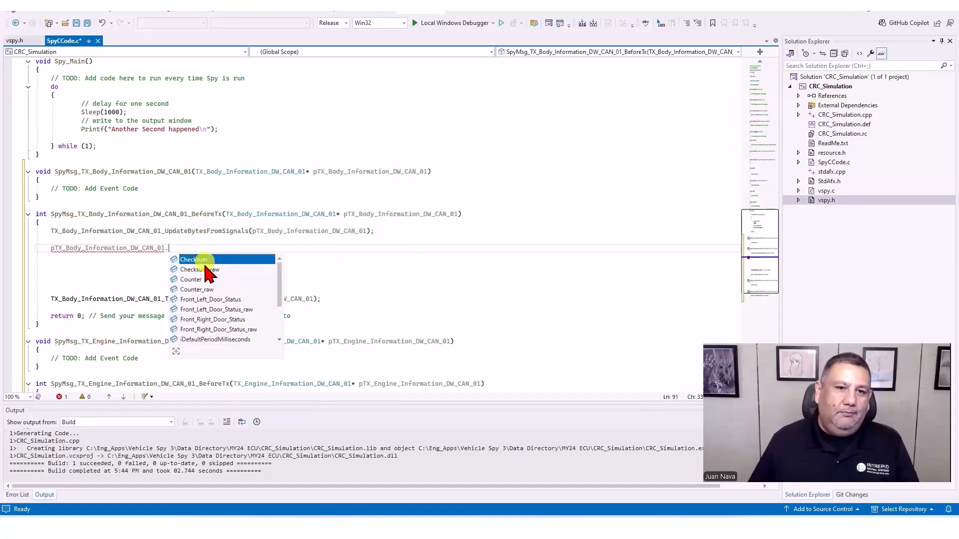
{"action": "double_click", "coordinate": [207, 259]}
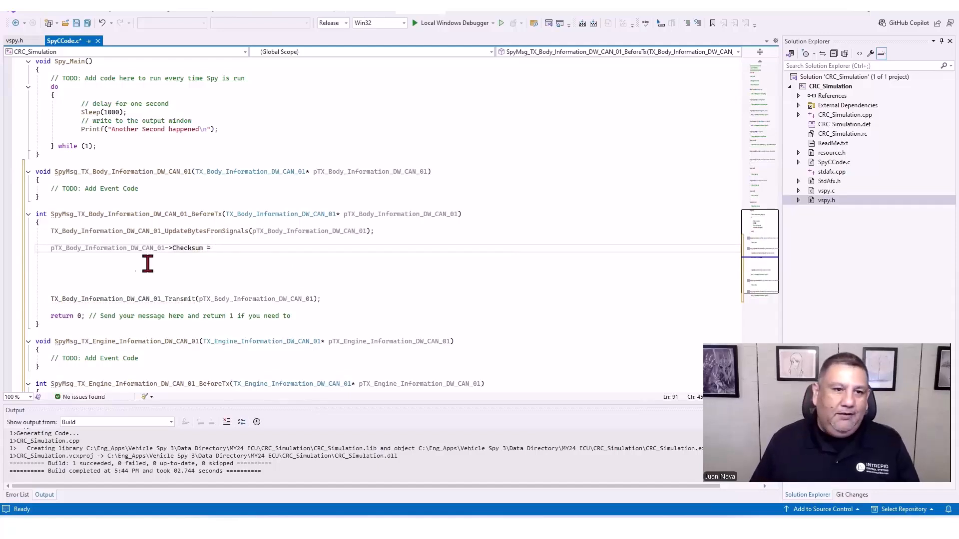
Set the right side of the Checksum assignment to pTX_Body_Information_DW_CAN_01->MessageData.btData[0].
{"action": "double_click", "coordinate": [94, 248]}
{"action": "key", "text": "ctrl+c"}
{"action": "left_click", "coordinate": [218, 248]}
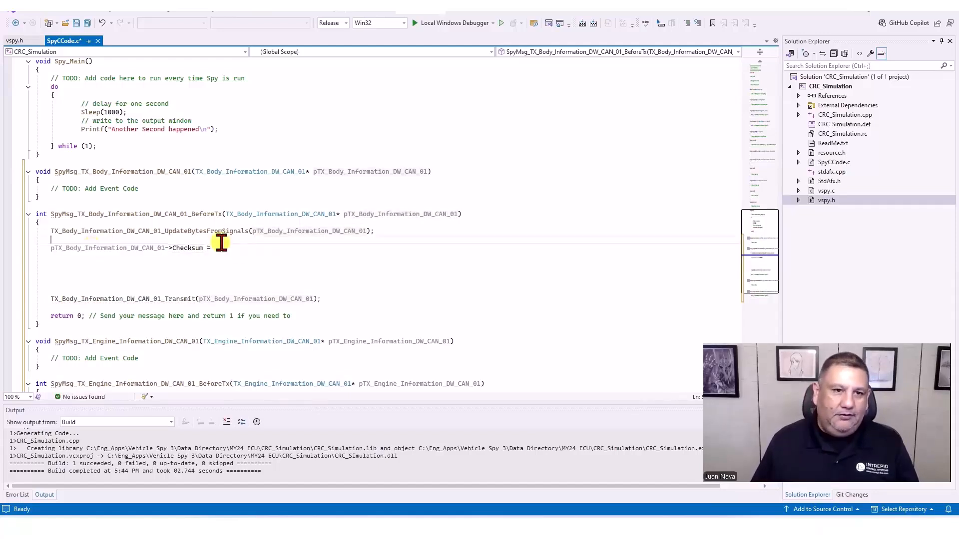
{"action": "key", "text": "ctrl+v"}
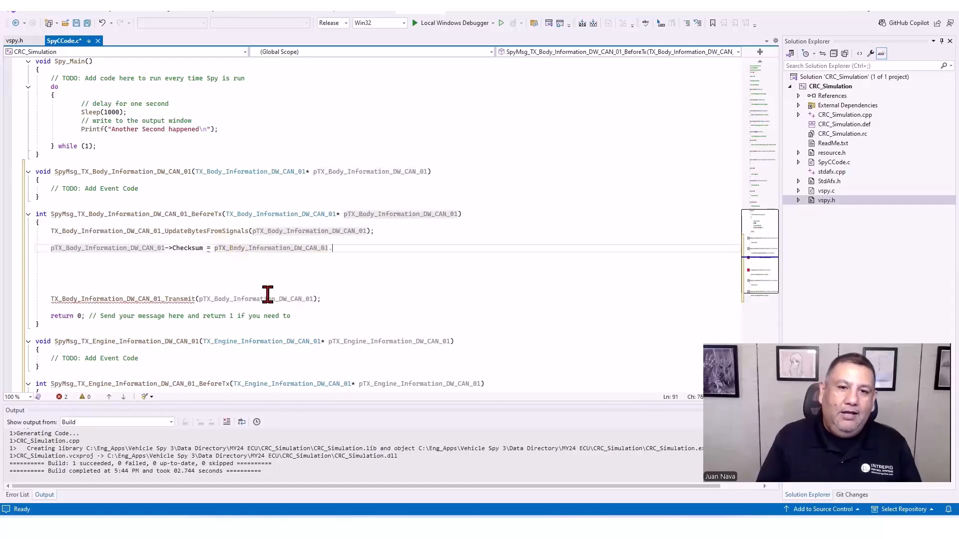
{"action": "type", "text": "."}
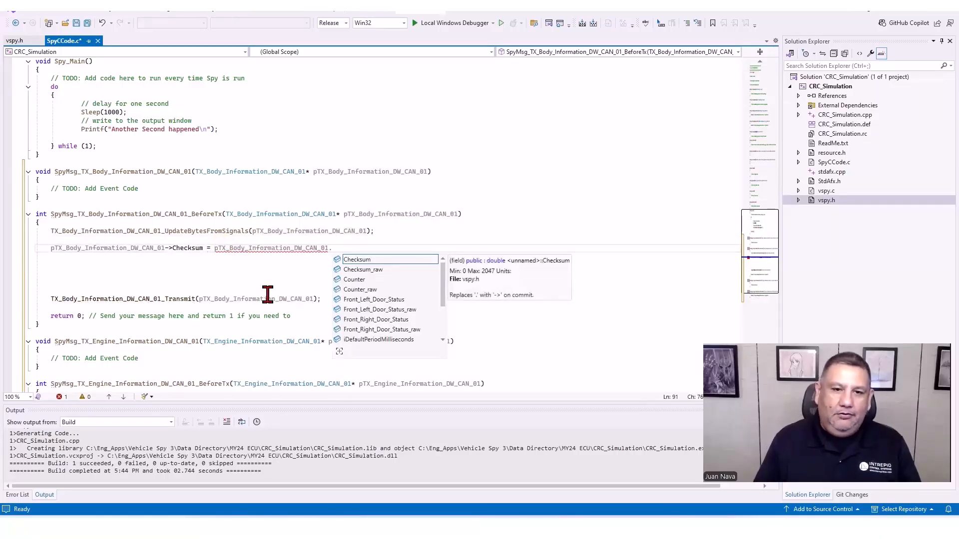
{"action": "scroll", "coordinate": [425, 302], "scroll_direction": "down", "scroll_amount": 2}
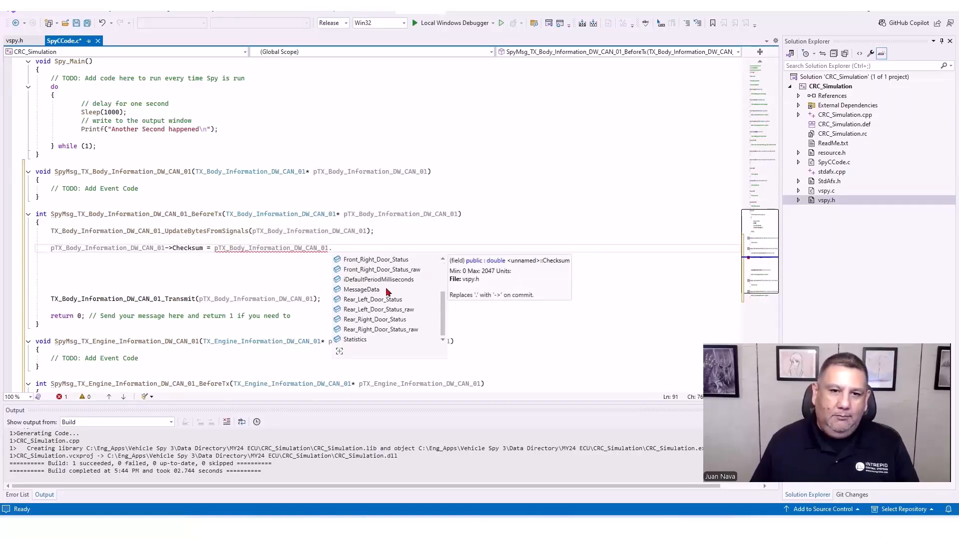
{"action": "double_click", "coordinate": [370, 290]}
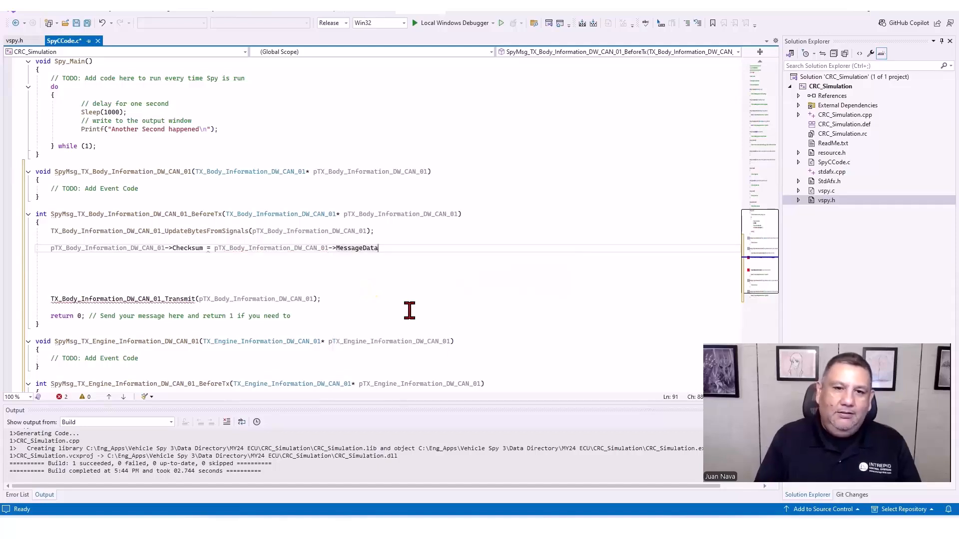
{"action": "type", "text": "."}
{"action": "double_click", "coordinate": [413, 261]}
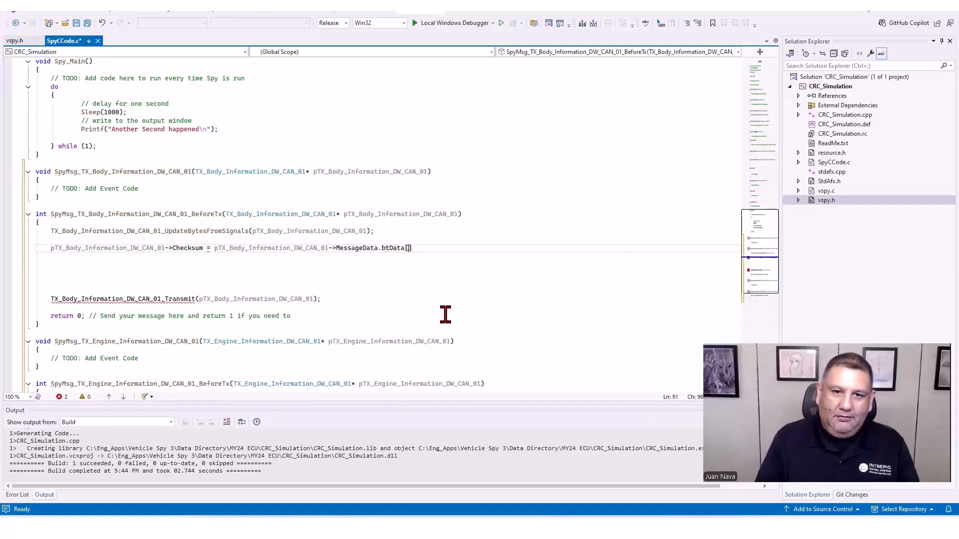
{"action": "type", "text": "[0"}
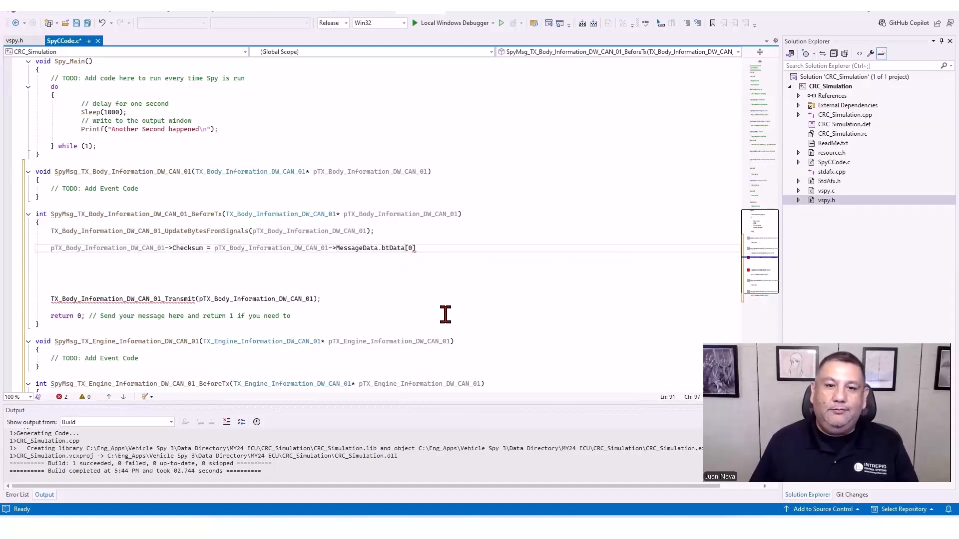
Duplicate the MessageData.btData[0] term as an addend in the Checksum sum and change its index to 1.
{"action": "left_click_drag", "start_coordinate": [214, 248], "coordinate": [418, 247]}
{"action": "key", "text": "ctrl+c"}
{"action": "left_click", "coordinate": [456, 250]}
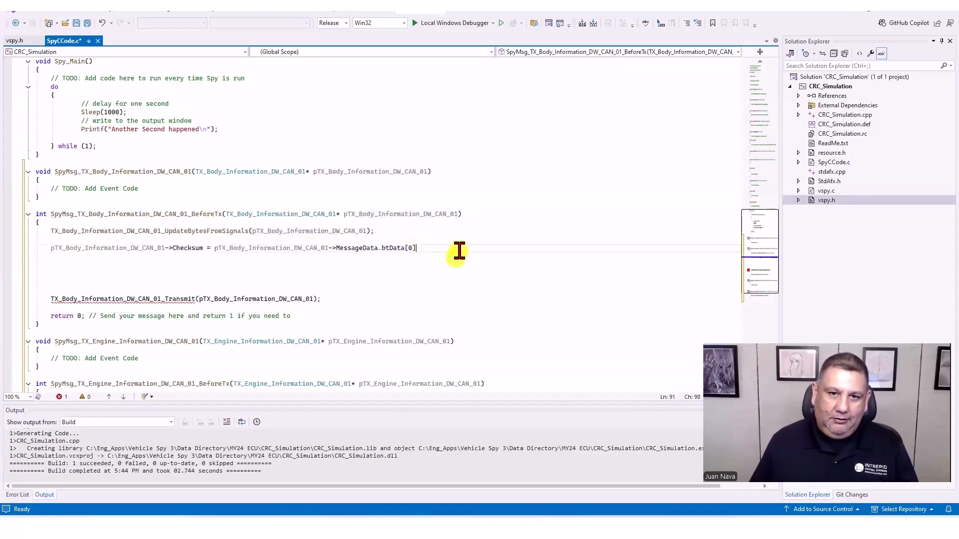
{"action": "type", "text": "+"}
{"action": "key", "text": "ctrl+v"}
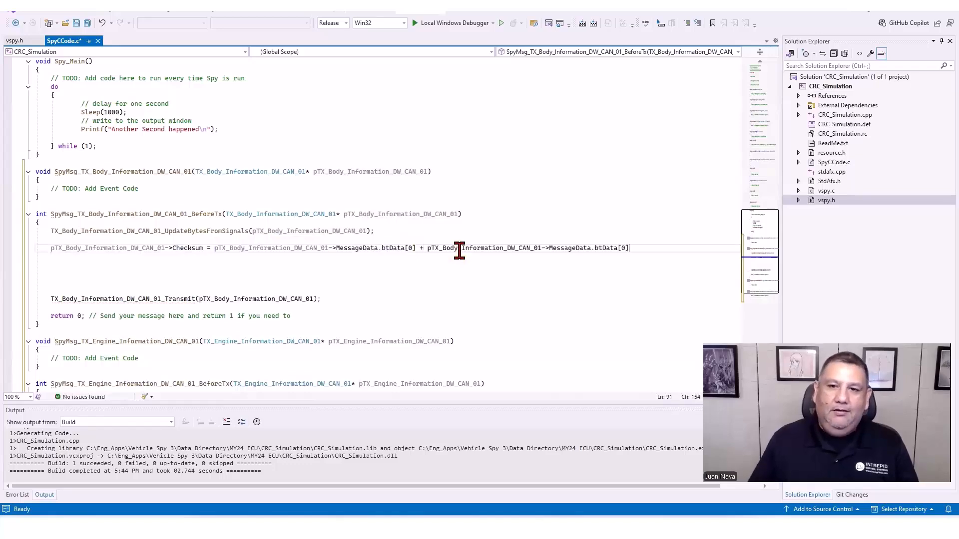
{"action": "key", "text": "BackSpace"}
{"action": "type", "text": "1"}
Continue the Checksum sum on a second line with the MessageData.btData[2] and btData[3] terms.
{"action": "key", "text": "Return"}
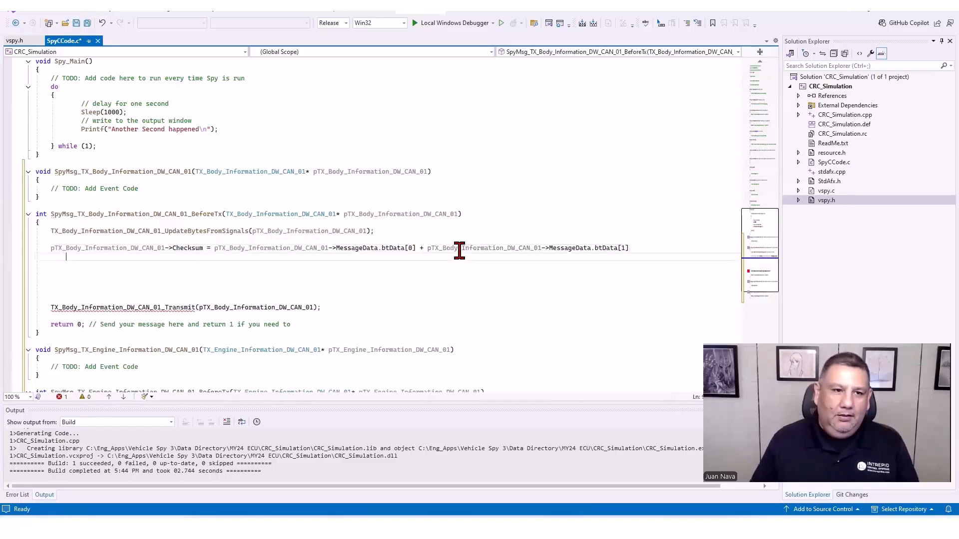
{"action": "type", "text": "+"}
{"action": "key", "text": "ctrl+v"}
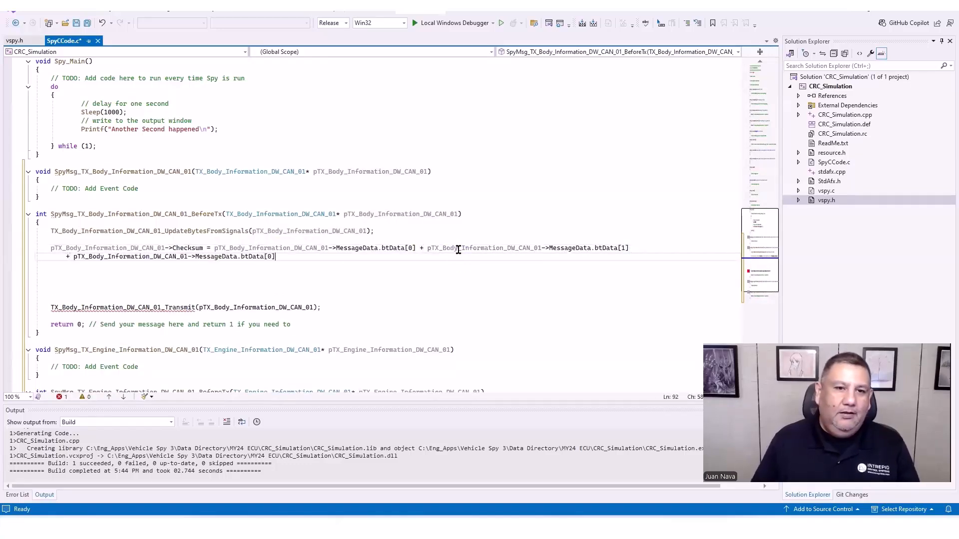
{"action": "left_click", "coordinate": [271, 256]}
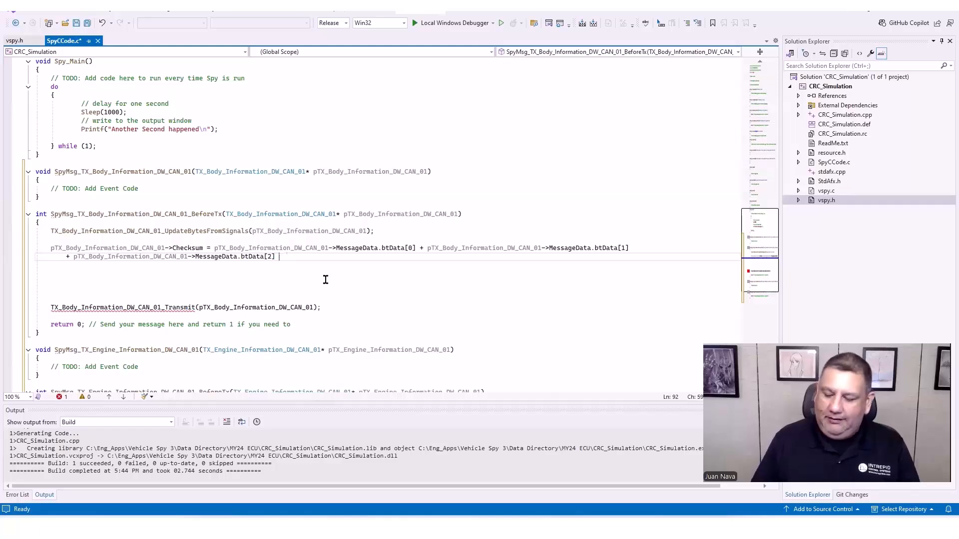
{"action": "key", "text": "ctrl+v"}
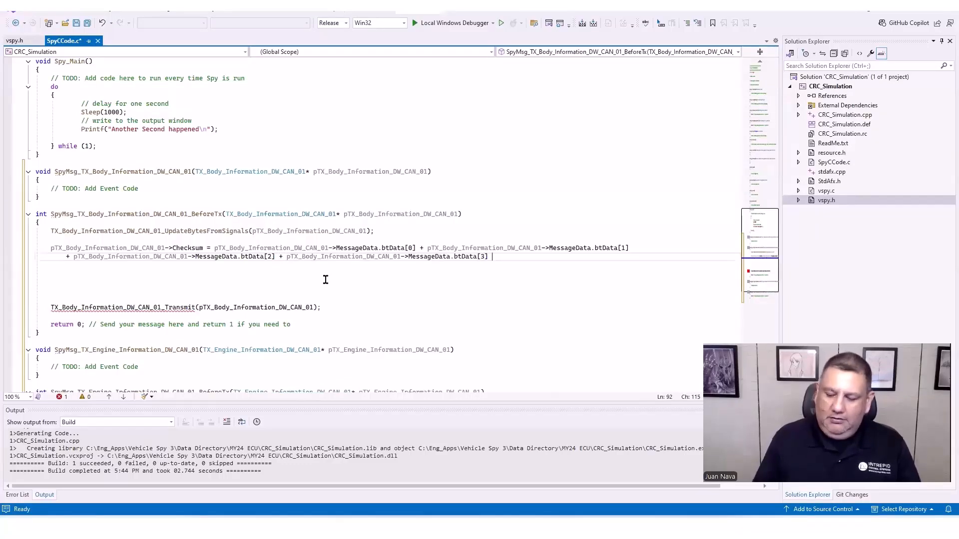
Extend the Checksum sum with a MessageData.btData[4] term and a second addend on a third line, plus another addend on a fourth line.
{"action": "key", "text": "Return"}
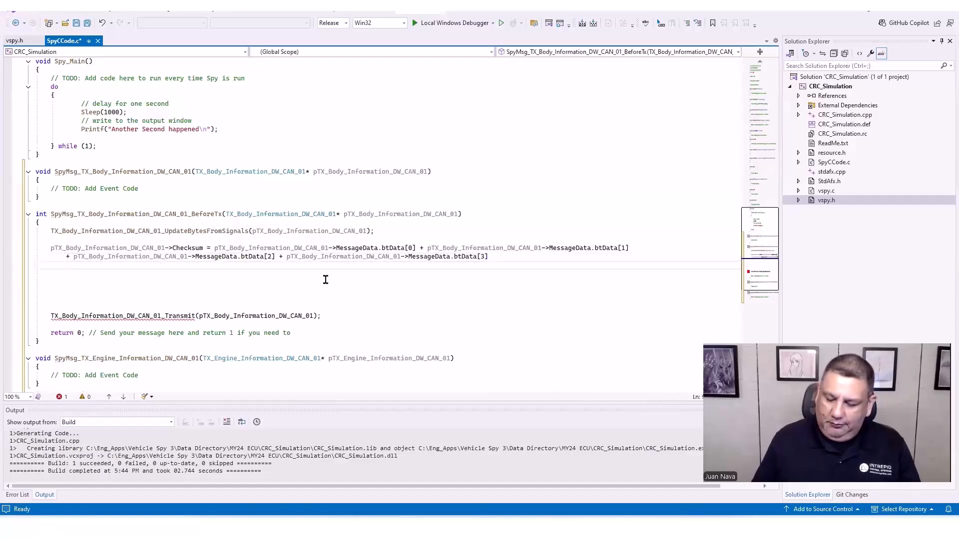
{"action": "key", "text": "ctrl+v"}
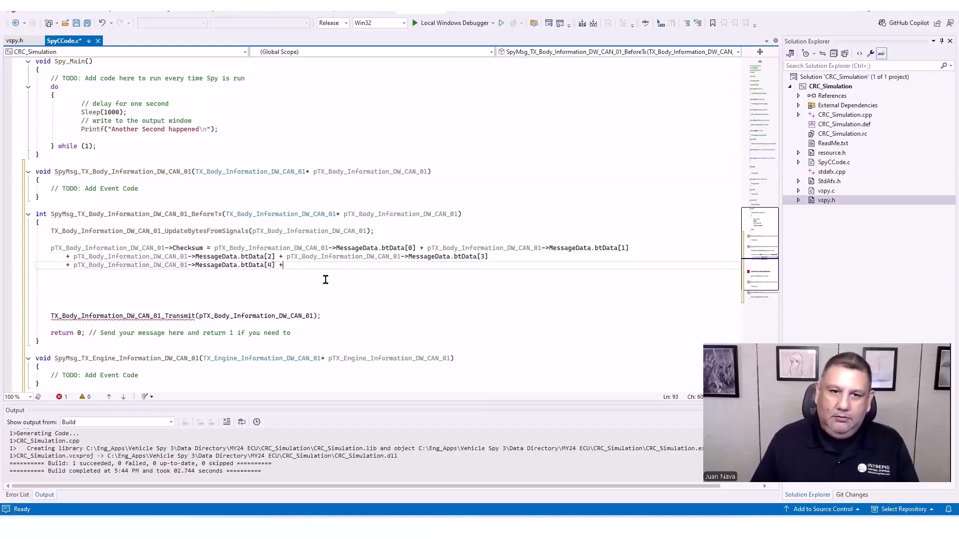
{"action": "key", "text": "ctrl+v"}
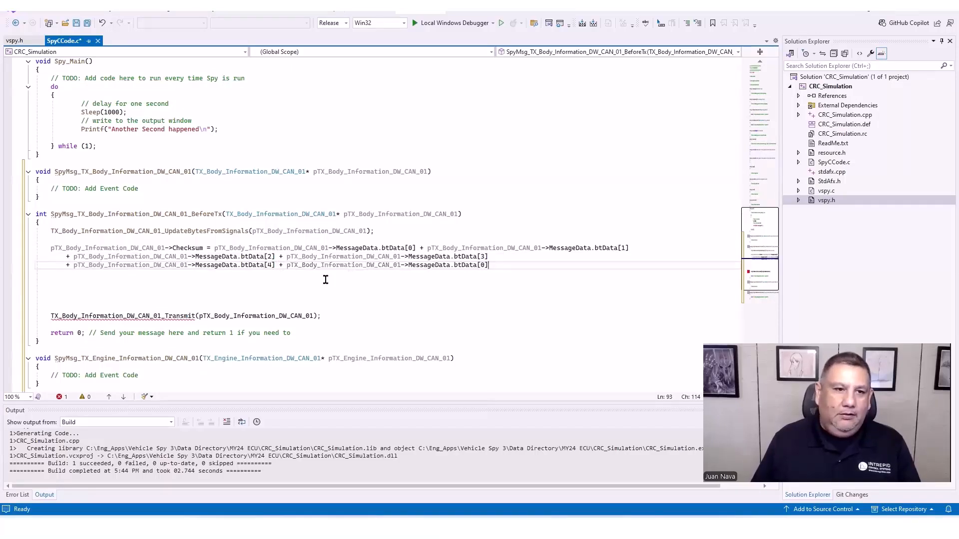
{"action": "key", "text": "Return"}
{"action": "type", "text": "+"}
{"action": "type", "text": "pTX_Body_Information_DW_CAN_01->MessageData.btData[0]"}
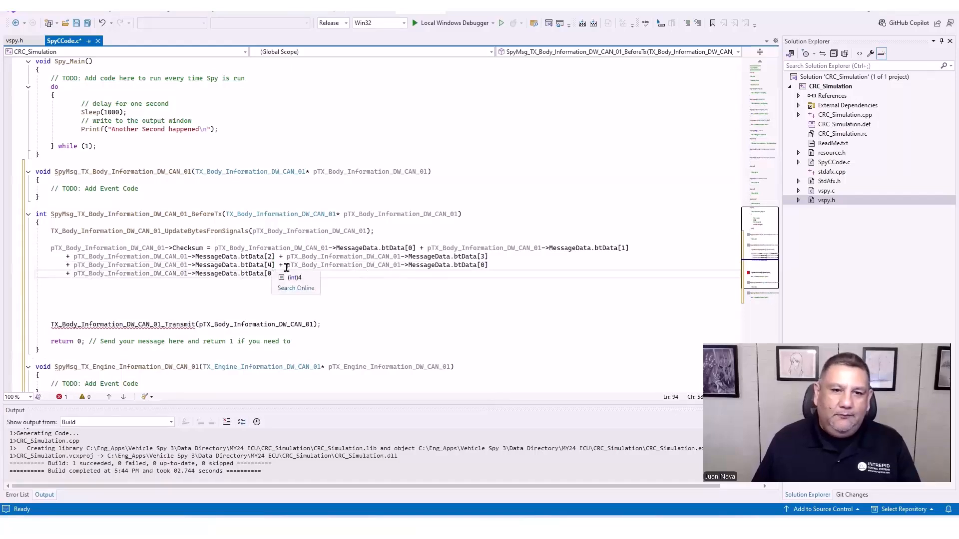
Change the btData indexes of the last two addends in the Checksum sum to 5 and 6.
{"action": "left_click", "coordinate": [484, 264]}
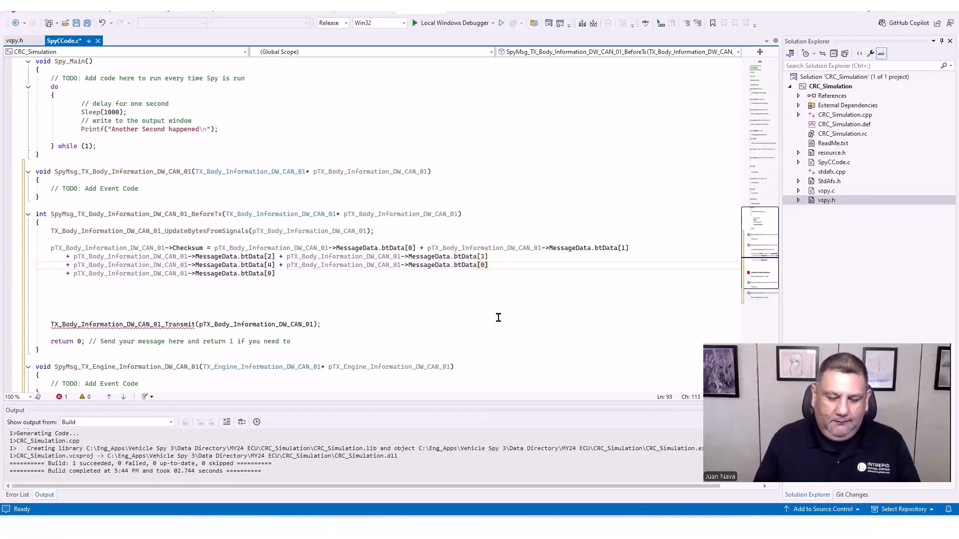
{"action": "left_click", "coordinate": [271, 276]}
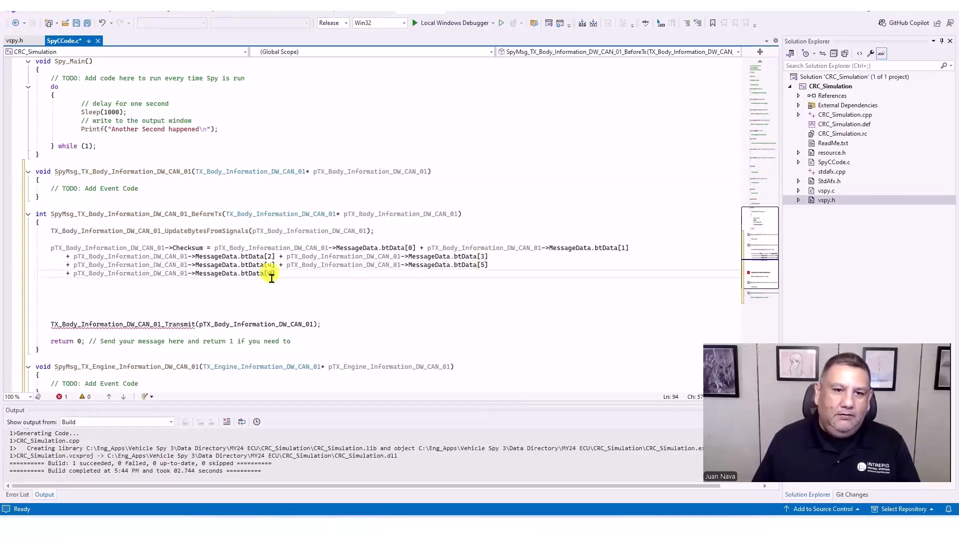
{"action": "key", "text": "BackSpace"}
{"action": "type", "text": "6"}
{"action": "left_click", "coordinate": [358, 324]}
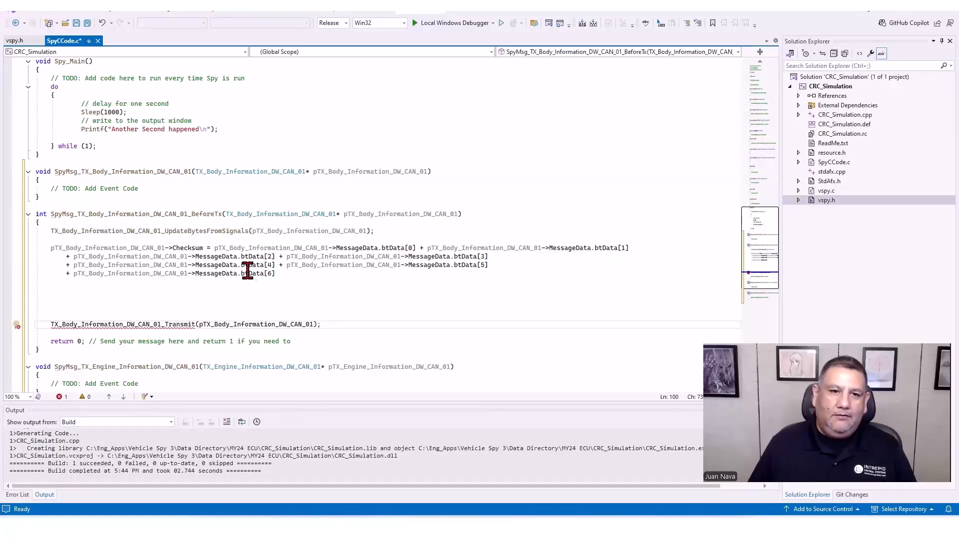
Switch to PowerPoint, review the Checksum formula slide and exit the slide show.
{"action": "left_click", "coordinate": [286, 273]}
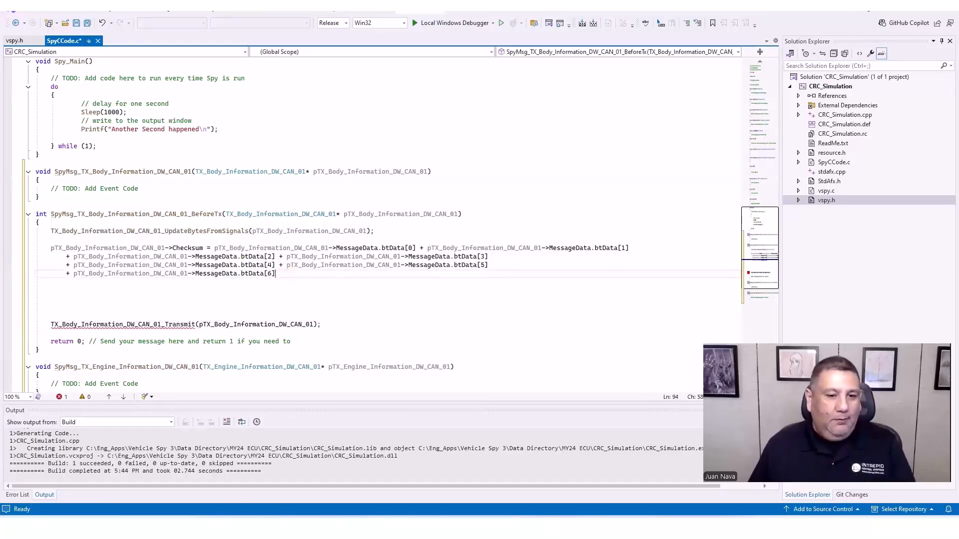
{"action": "left_click", "coordinate": [170, 475]}
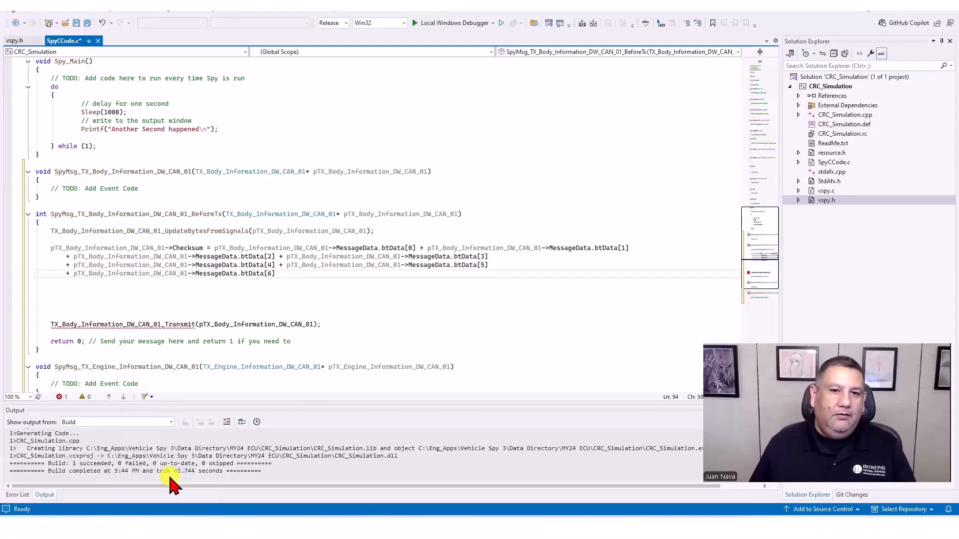
{"action": "left_click", "coordinate": [61, 455]}
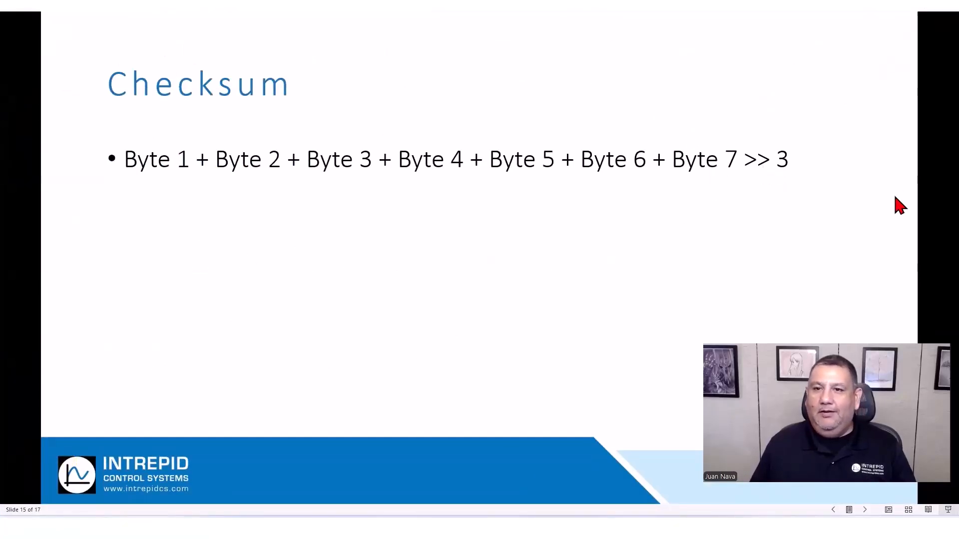
{"action": "left_click", "coordinate": [902, 13]}
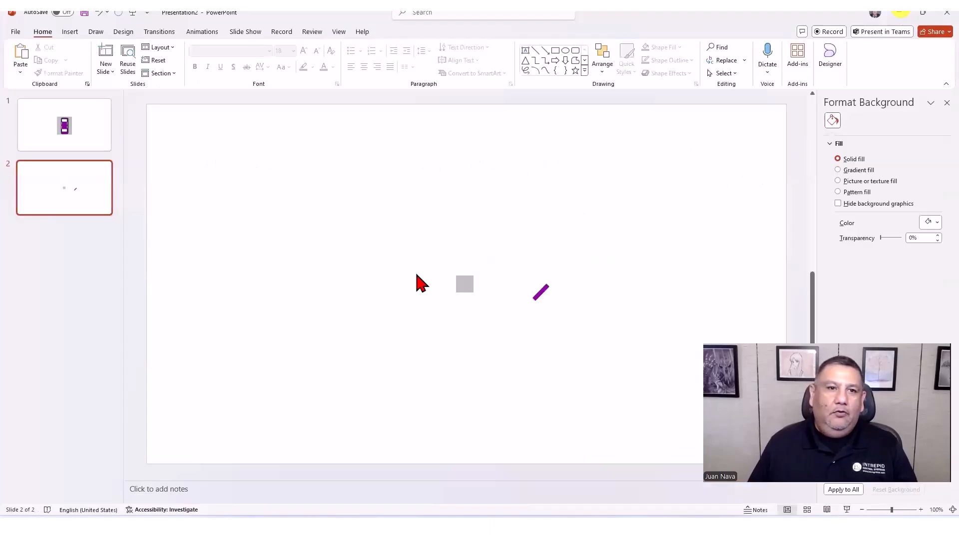
Switch to Vehicle Spy, examine the counter and checksum byte layout of Body_Information and Engine_Information in the Messages Editor, and close the editor.
{"action": "left_click", "coordinate": [144, 528]}
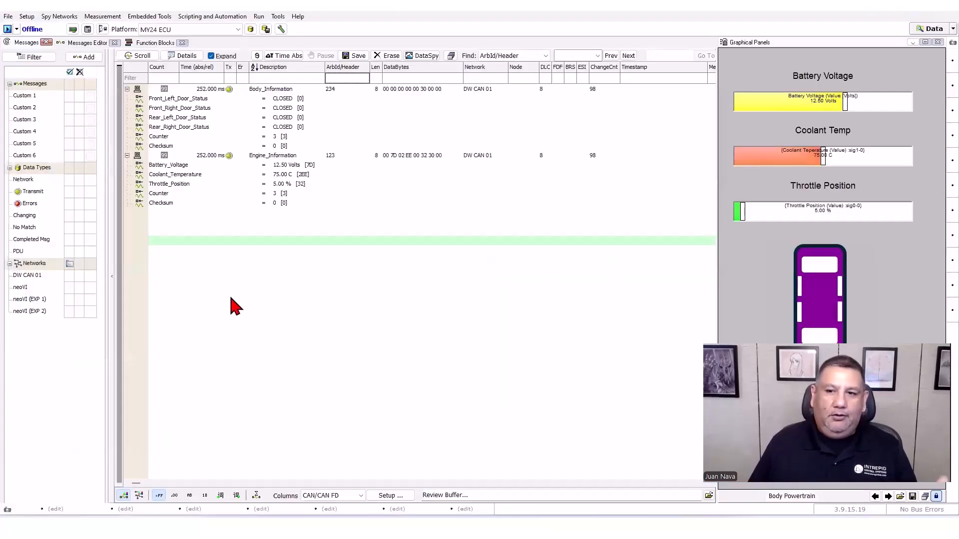
{"action": "left_click", "coordinate": [82, 43]}
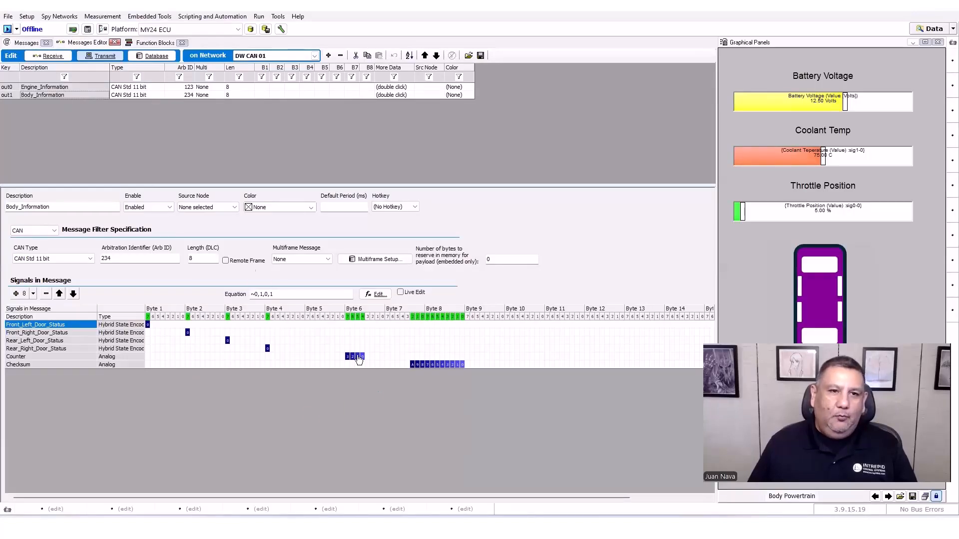
{"action": "left_click", "coordinate": [50, 87]}
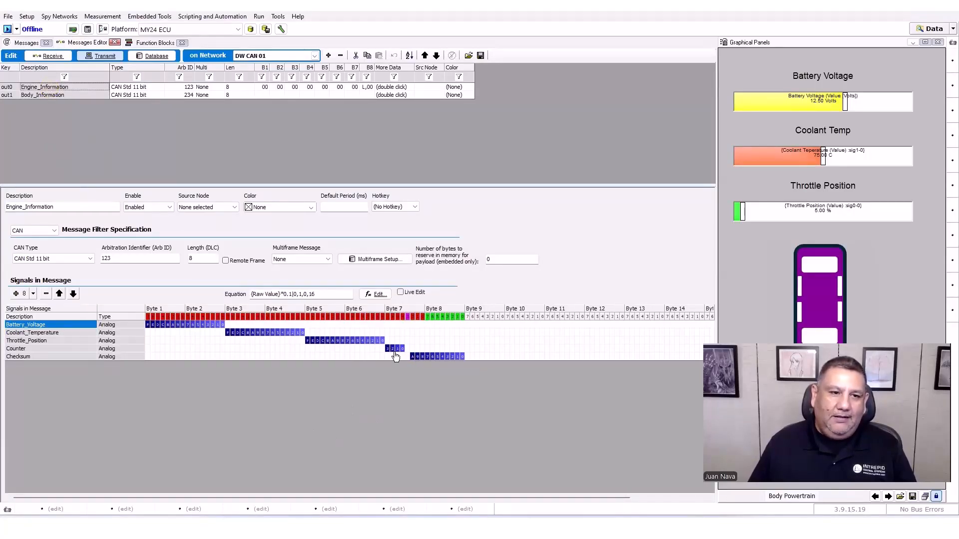
{"action": "left_click", "coordinate": [39, 349]}
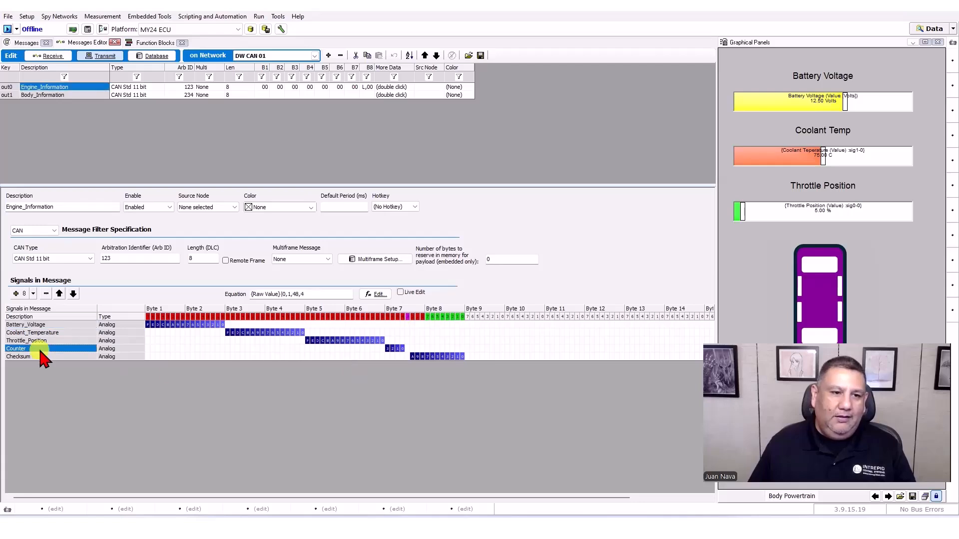
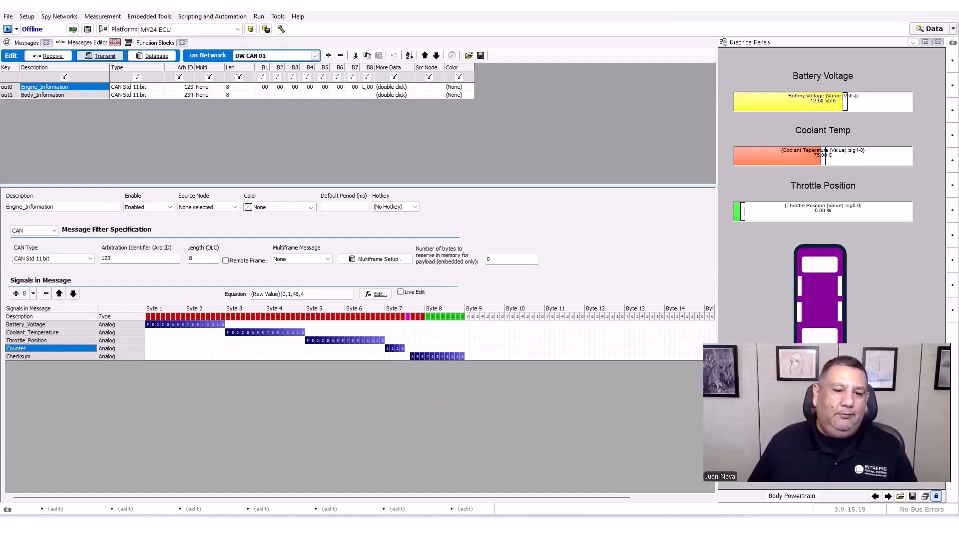
{"action": "left_click", "coordinate": [114, 42]}
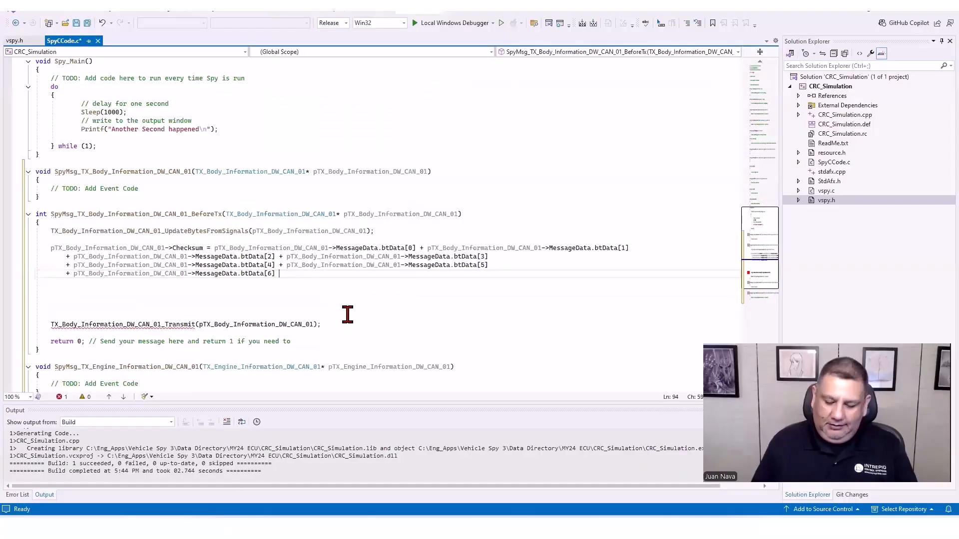
In Visual Studio, end the Checksum expression with >> 3; and remove the surplus blank lines above the Transmit call.
{"action": "type", "text": ">> "}
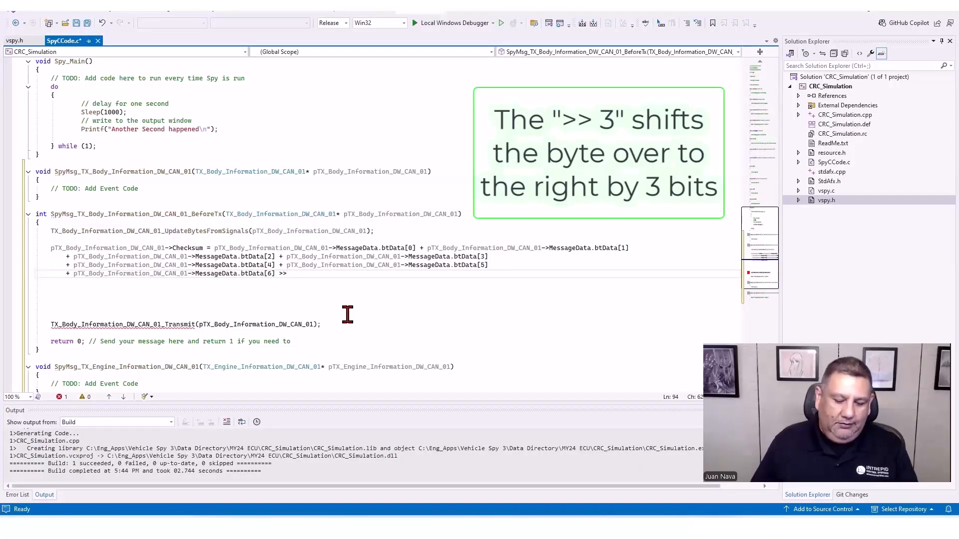
{"action": "type", "text": "3;"}
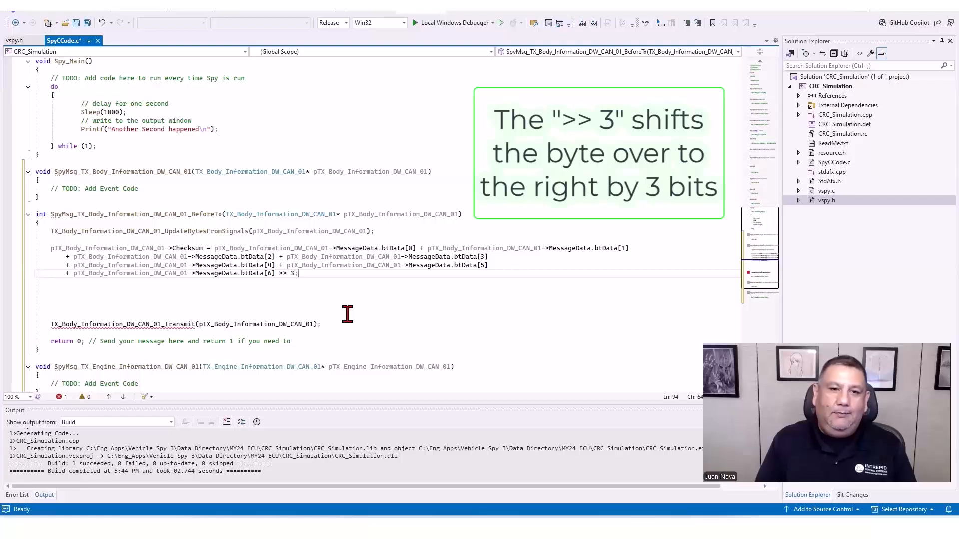
{"action": "key", "text": "Down"}
{"action": "key", "text": "Down"}
{"action": "key", "text": "Delete"}
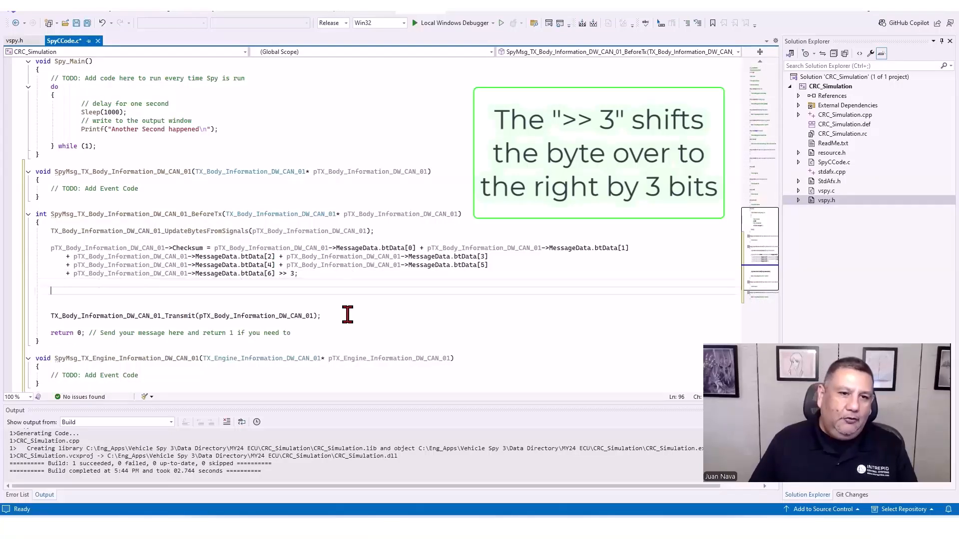
{"action": "key", "text": "BackSpace"}
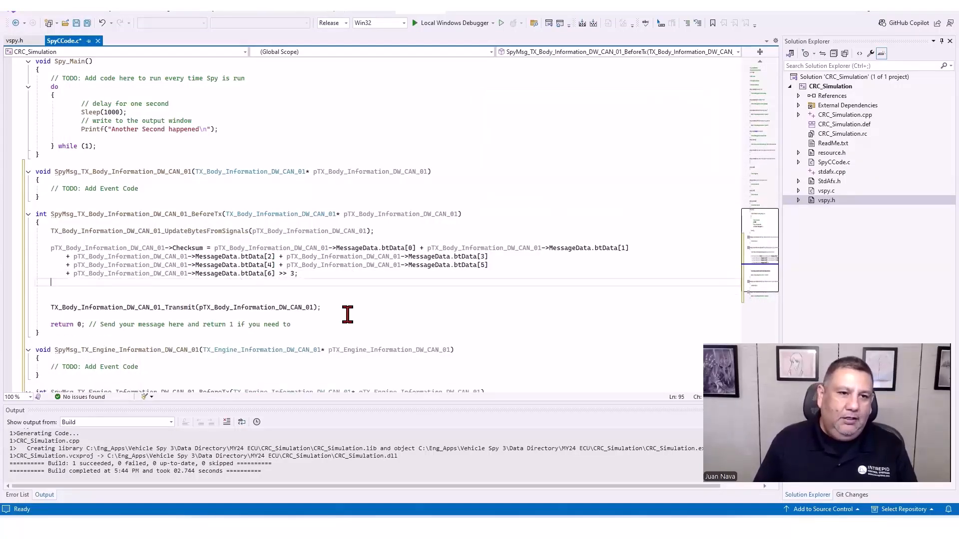
{"action": "key", "text": "BackSpace"}
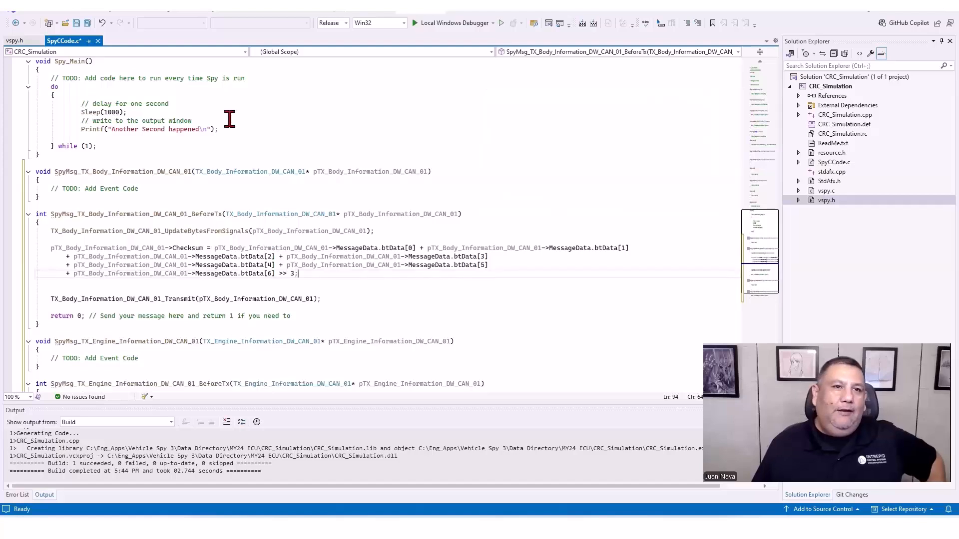
Build the CRC_Simulation project and start the simulation in Vehicle Spy.
{"action": "left_click", "coordinate": [144, 10]}
{"action": "left_click", "coordinate": [150, 23]}
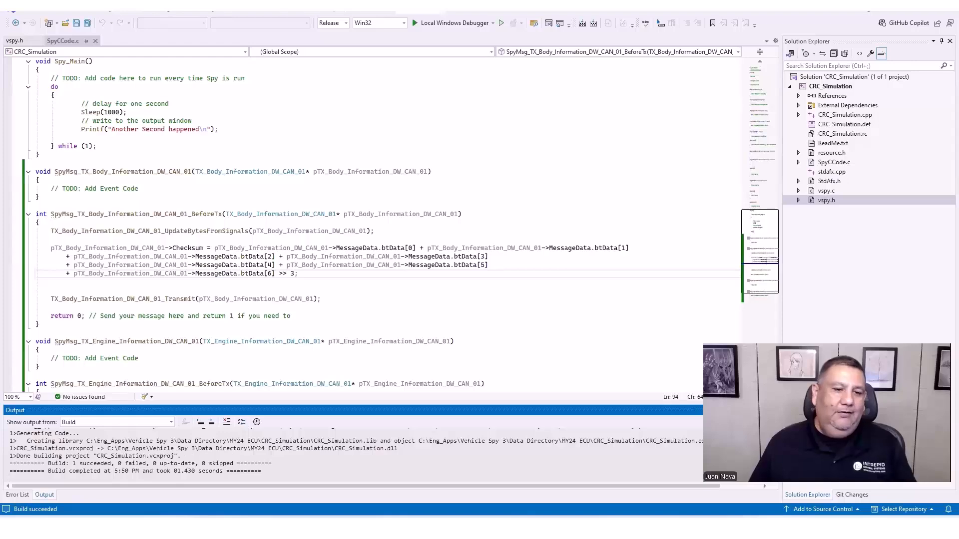
{"action": "key", "text": "alt+Tab"}
{"action": "left_click", "coordinate": [8, 31]}
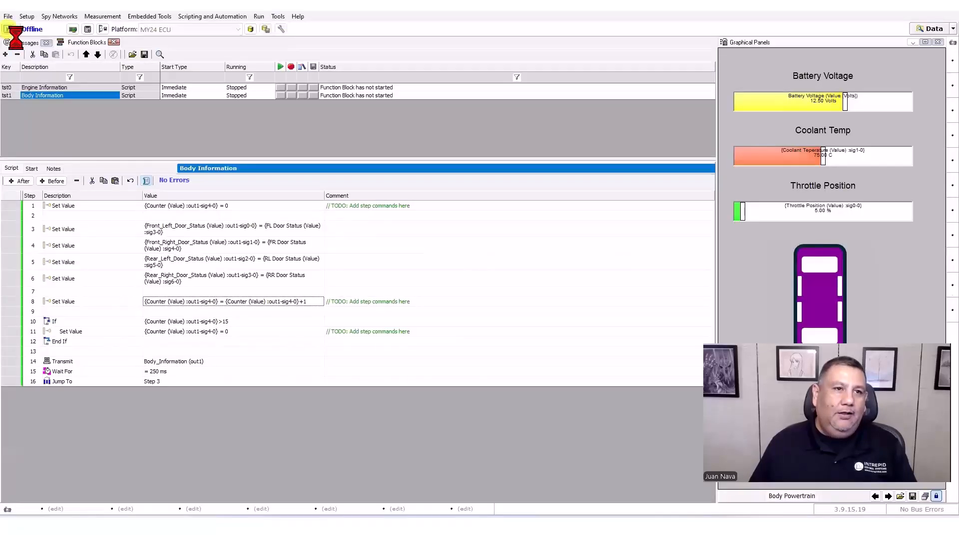
Watch the live Body_Information checksum in the Messages view while toggling the front left door on the graphical panel.
{"action": "left_click", "coordinate": [25, 42]}
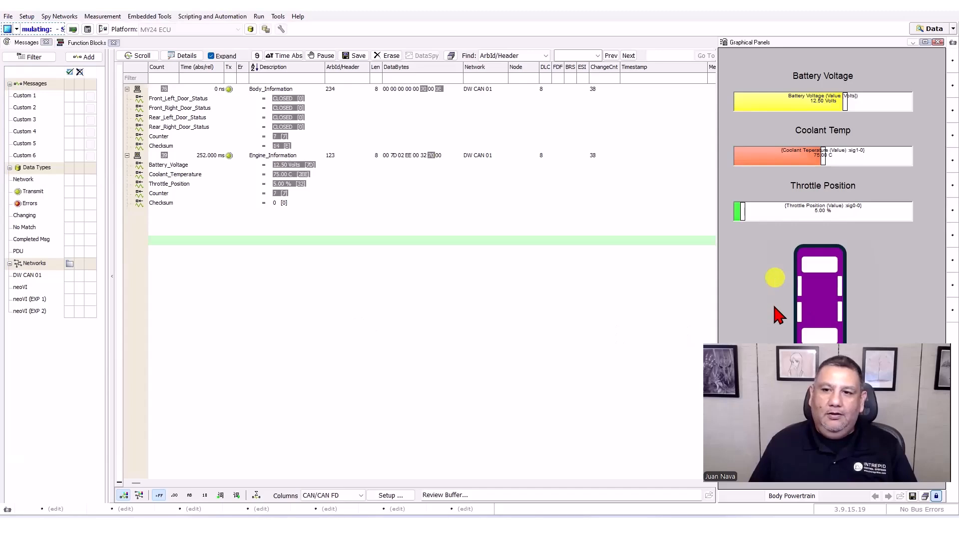
{"action": "left_click", "coordinate": [787, 286]}
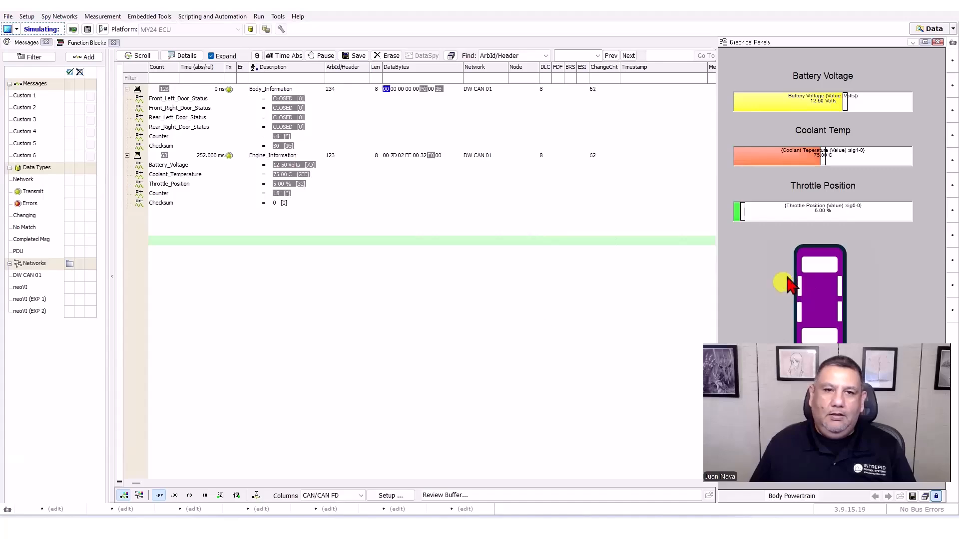
{"action": "left_click", "coordinate": [786, 288]}
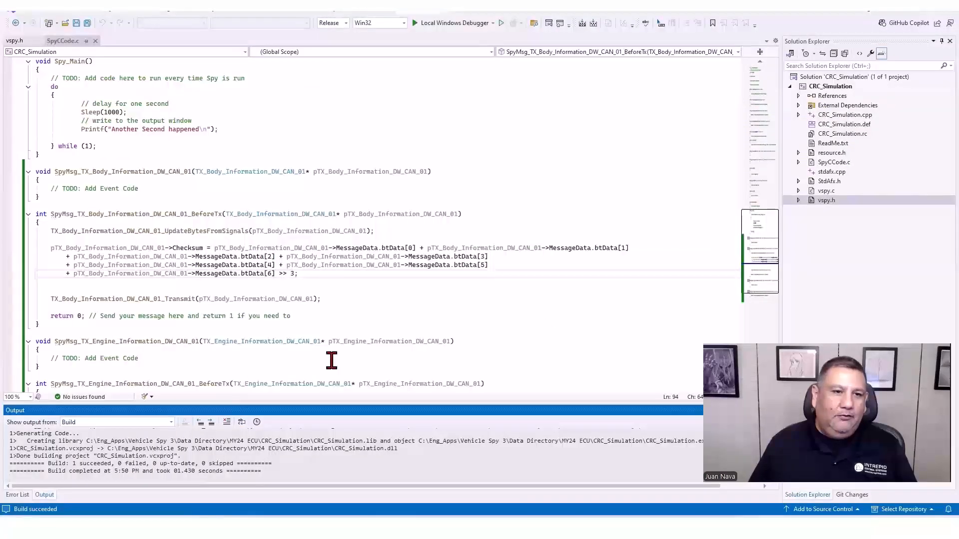
In Visual Studio, change the return value of the SpyMsg_TX_Body_Information_DW_CAN_01_BeforeTx handler to 1.
{"action": "scroll", "coordinate": [394, 323], "scroll_direction": "down", "scroll_amount": 2}
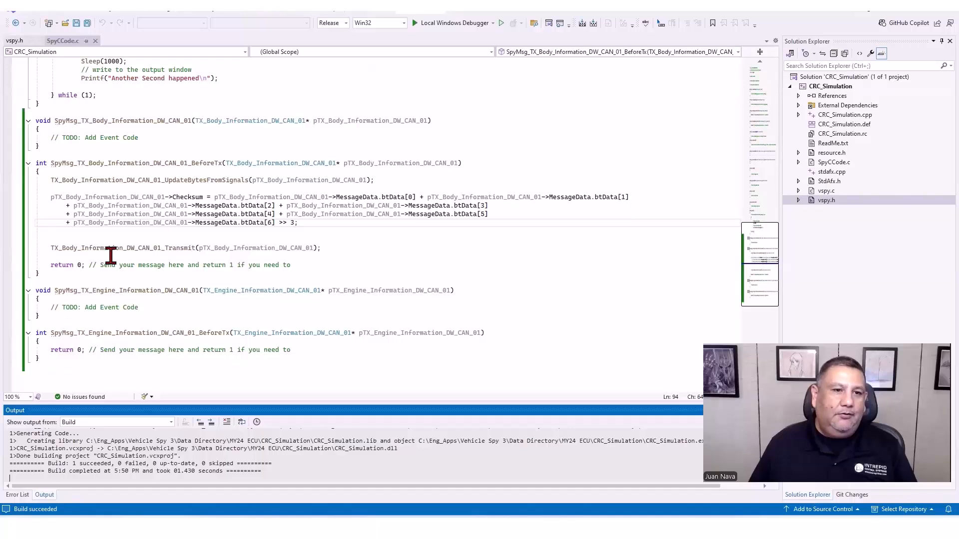
{"action": "left_click", "coordinate": [80, 266]}
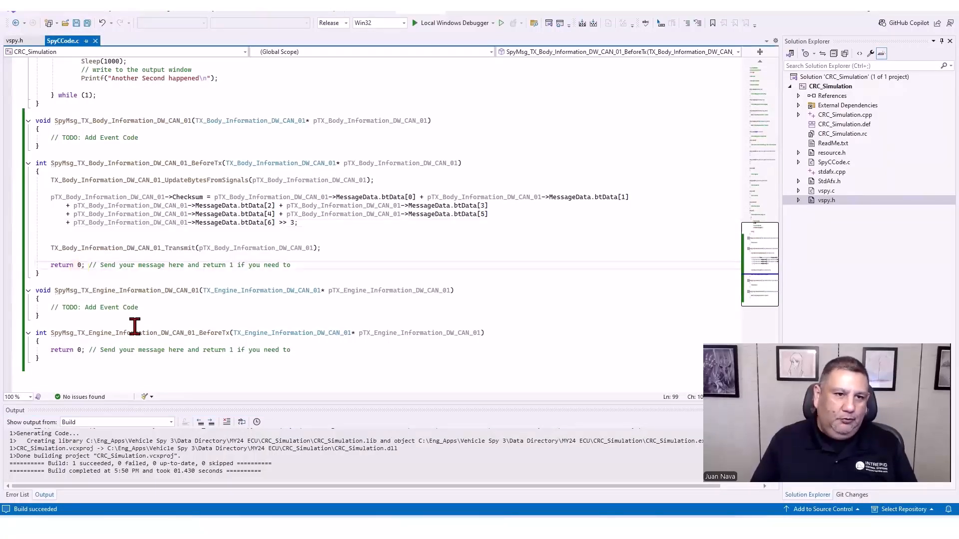
{"action": "key", "text": "BackSpace"}
{"action": "type", "text": "1"}
{"action": "left_click", "coordinate": [232, 236]}
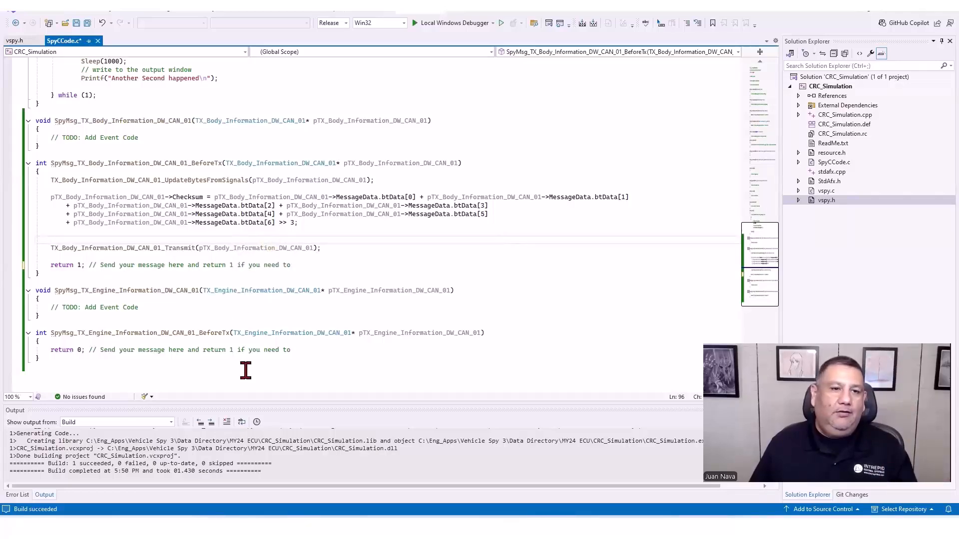
Stop the simulation in Vehicle Spy and rebuild the CRC_Simulation project in Visual Studio.
{"action": "key", "text": "alt+Tab"}
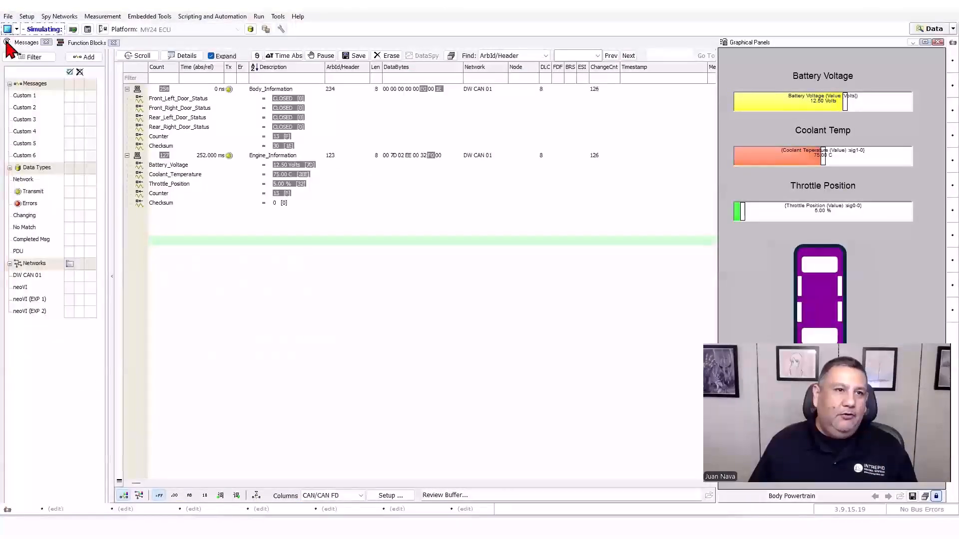
{"action": "left_click", "coordinate": [8, 29]}
{"action": "key", "text": "alt+Tab"}
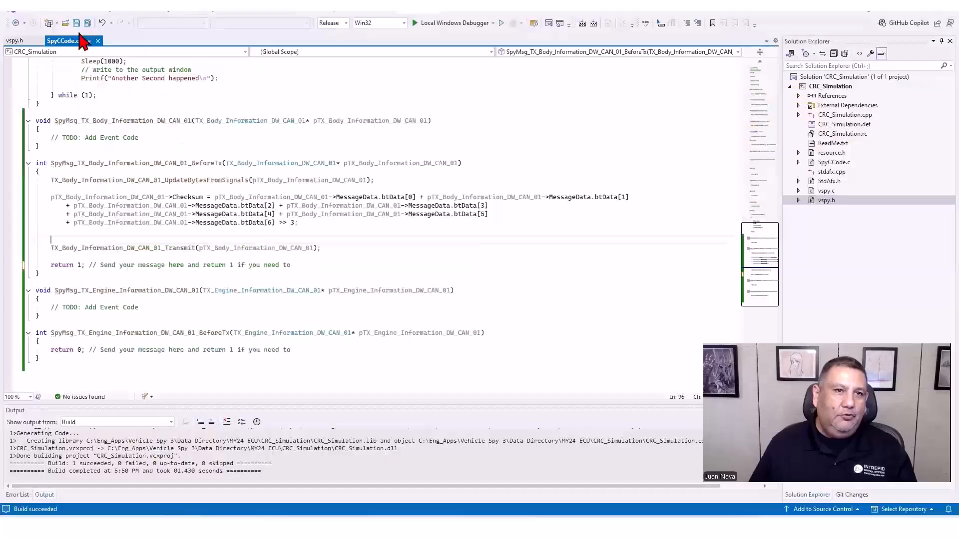
{"action": "left_click", "coordinate": [111, 11]}
{"action": "left_click", "coordinate": [150, 19]}
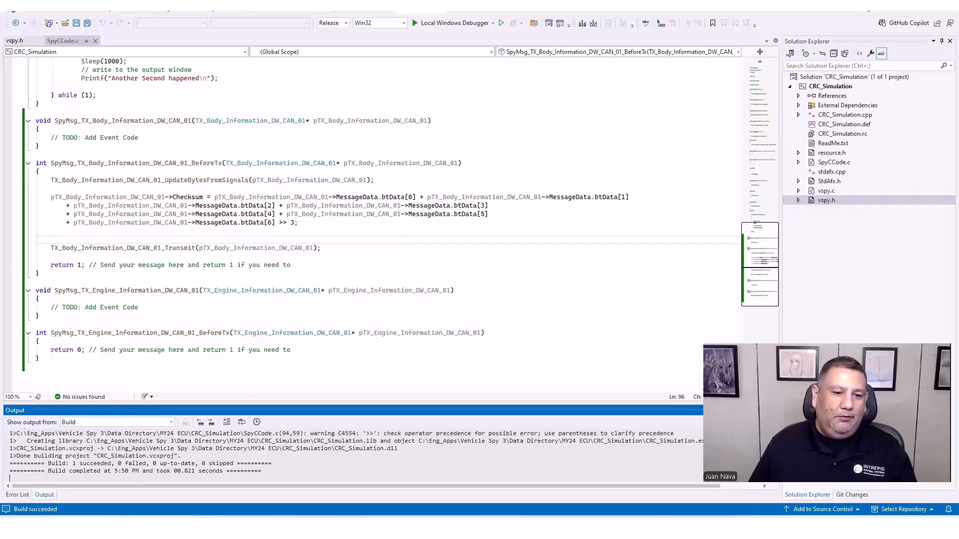
Rerun the simulation in Vehicle Spy to check the Body_Information messages, stop it and return to Visual Studio.
{"action": "left_click", "coordinate": [122, 528]}
{"action": "left_click", "coordinate": [8, 30]}
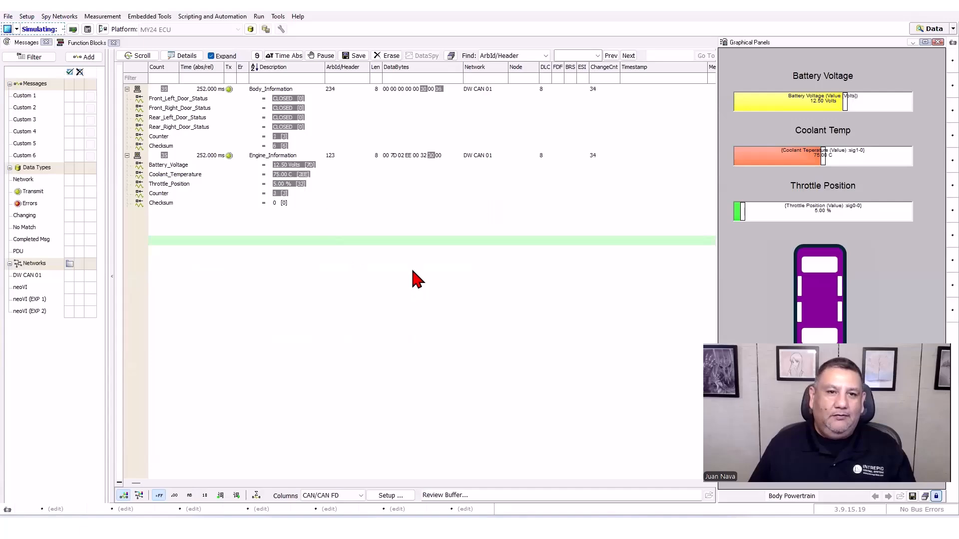
{"action": "left_click", "coordinate": [8, 29]}
{"action": "left_click", "coordinate": [197, 521]}
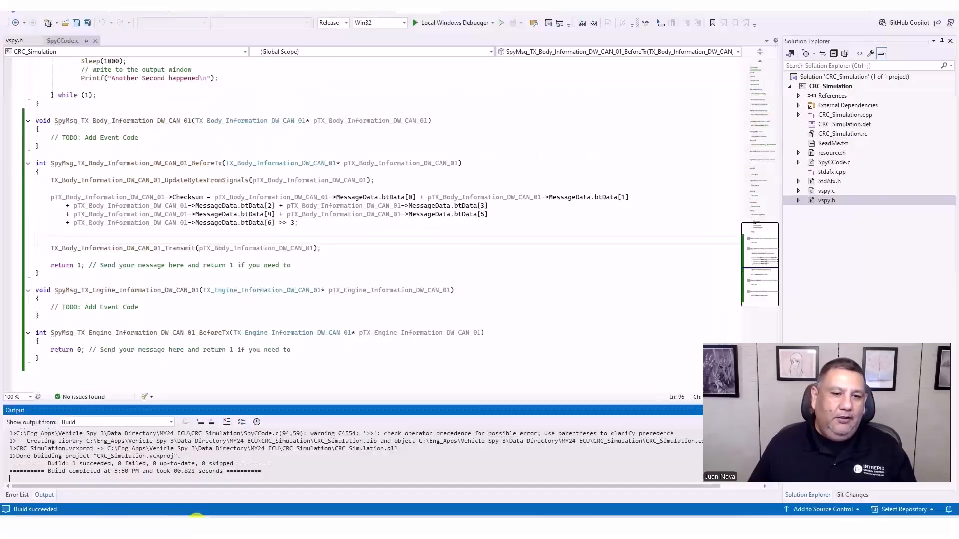
Replace the return line of SpyMsg_TX_Engine_Information_DW_CAN_01_BeforeTx with a copy of the Body_Information BeforeTx handler's code.
{"action": "scroll", "coordinate": [289, 322], "scroll_direction": "up", "scroll_amount": 1}
{"action": "scroll", "coordinate": [319, 210], "scroll_direction": "down", "scroll_amount": 2}
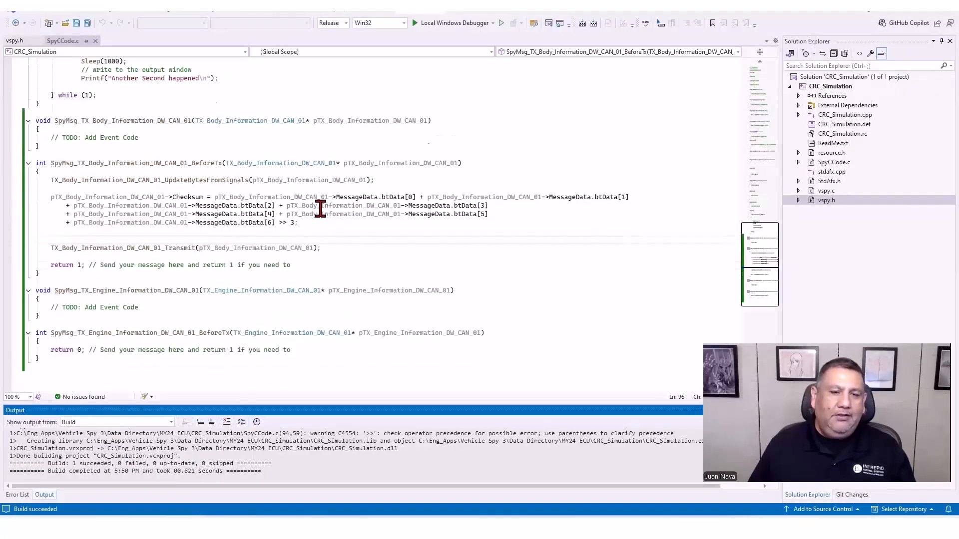
{"action": "scroll", "coordinate": [334, 268], "scroll_direction": "up", "scroll_amount": 1}
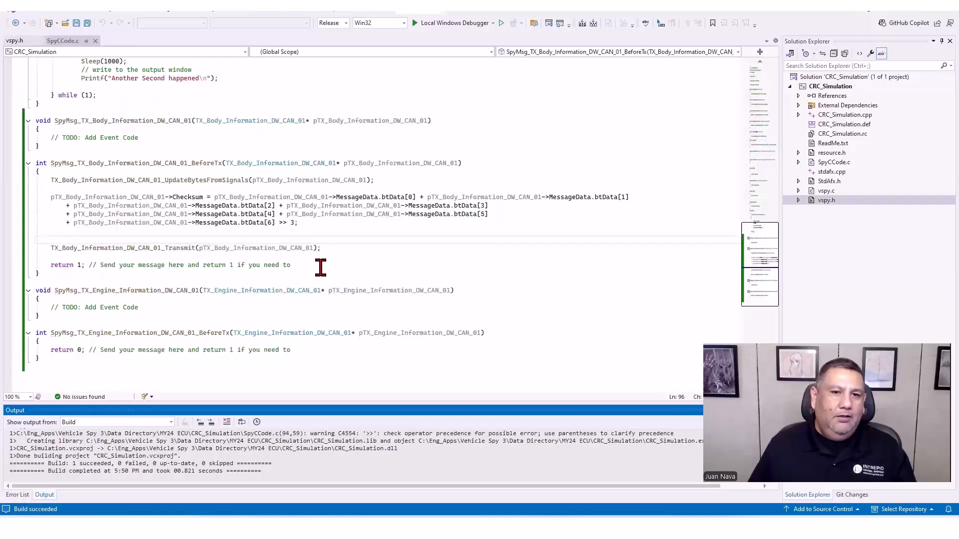
{"action": "left_click_drag", "start_coordinate": [313, 265], "coordinate": [16, 178]}
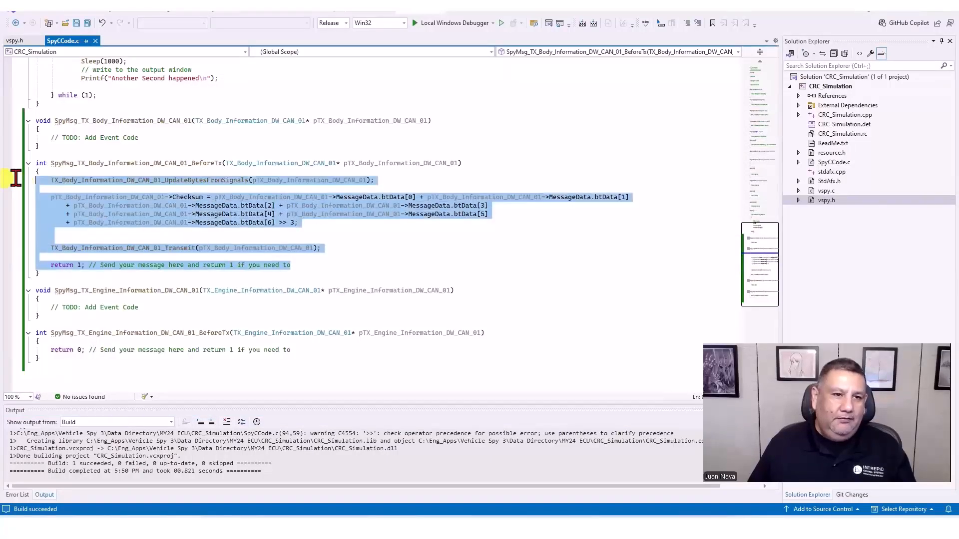
{"action": "key", "text": "ctrl+c"}
{"action": "left_click", "coordinate": [306, 349]}
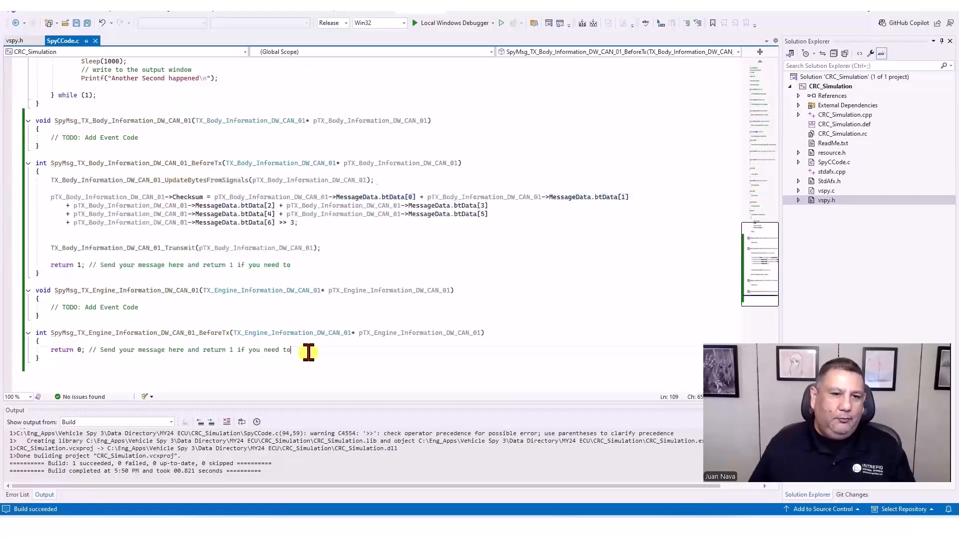
{"action": "left_click_drag", "start_coordinate": [294, 349], "coordinate": [7, 357]}
{"action": "key", "text": "ctrl+v"}
{"action": "scroll", "coordinate": [310, 345], "scroll_direction": "down", "scroll_amount": 3}
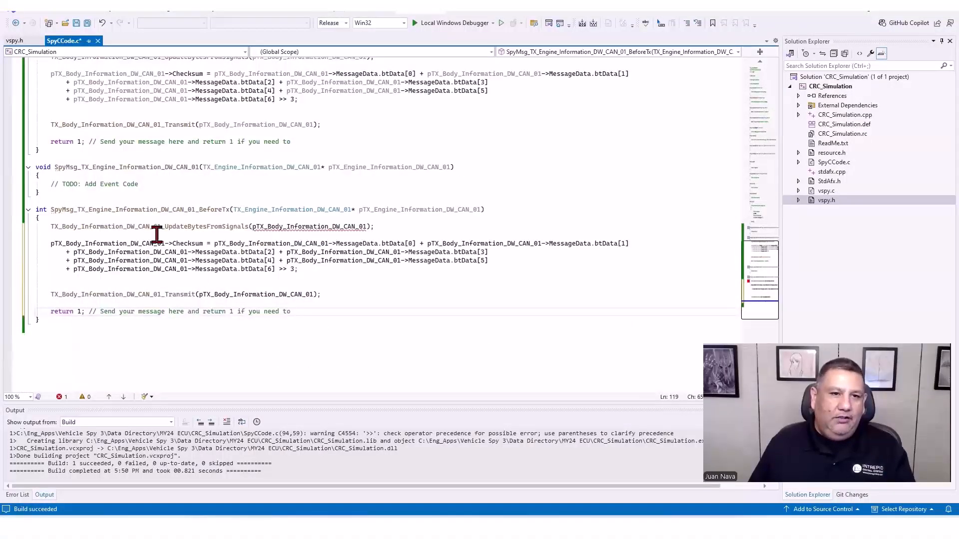
Search vspy.h for TX_Engine_Information_DW_CAN_01 to locate the declarations of its Transmit and UpdateBytesFromSignals functions.
{"action": "left_click_drag", "start_coordinate": [77, 209], "coordinate": [186, 210]}
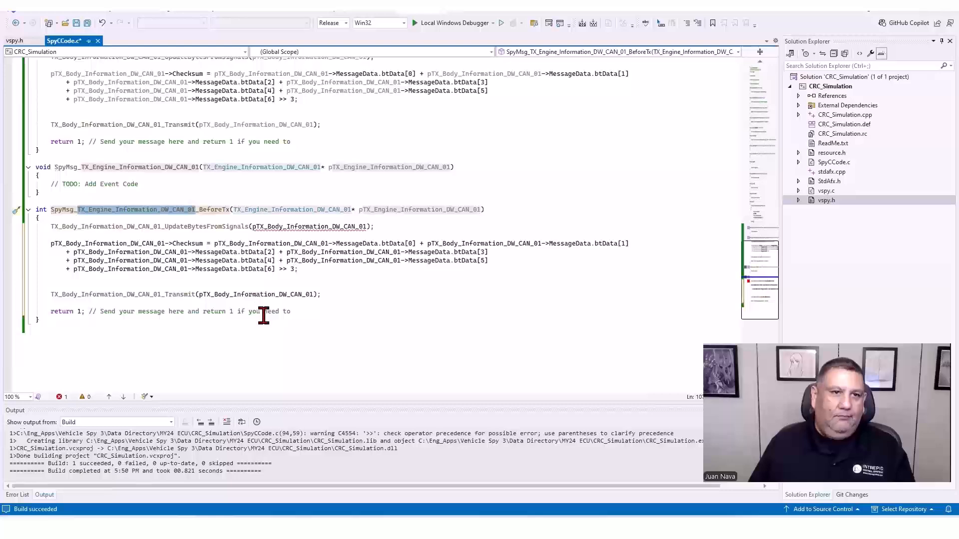
{"action": "scroll", "coordinate": [263, 315], "scroll_direction": "up", "scroll_amount": 1}
{"action": "left_click", "coordinate": [15, 40]}
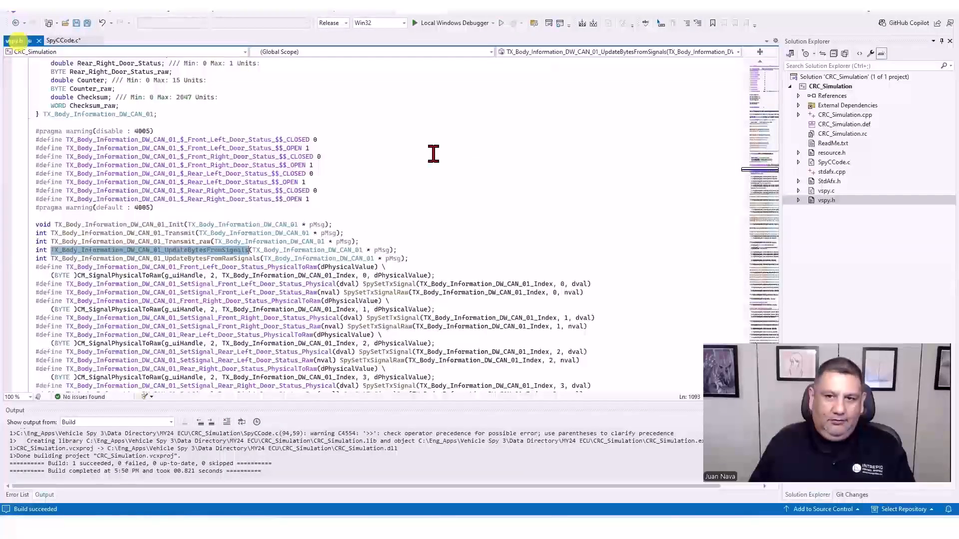
{"action": "key", "text": "ctrl+f"}
{"action": "key", "text": "ctrl+v"}
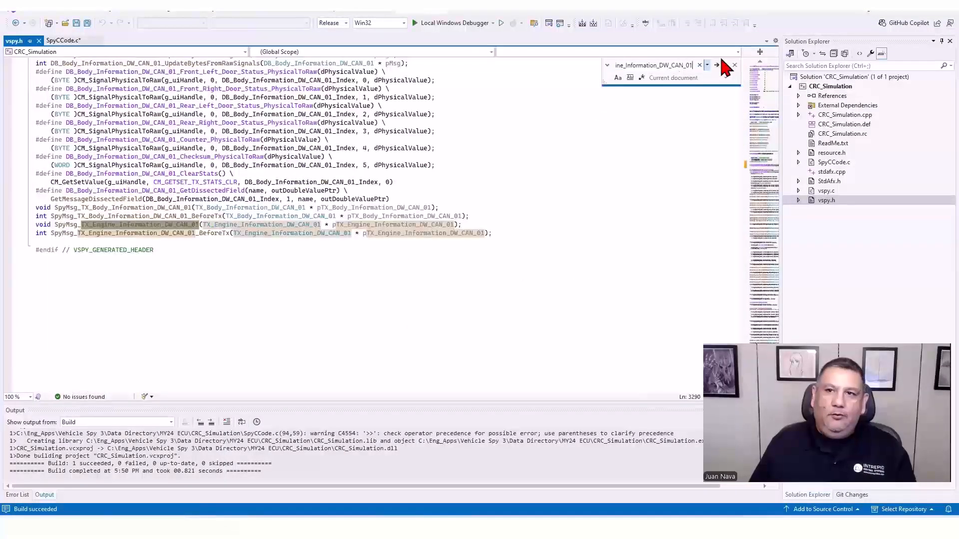
{"action": "left_click", "coordinate": [716, 65]}
{"action": "left_click", "coordinate": [715, 65]}
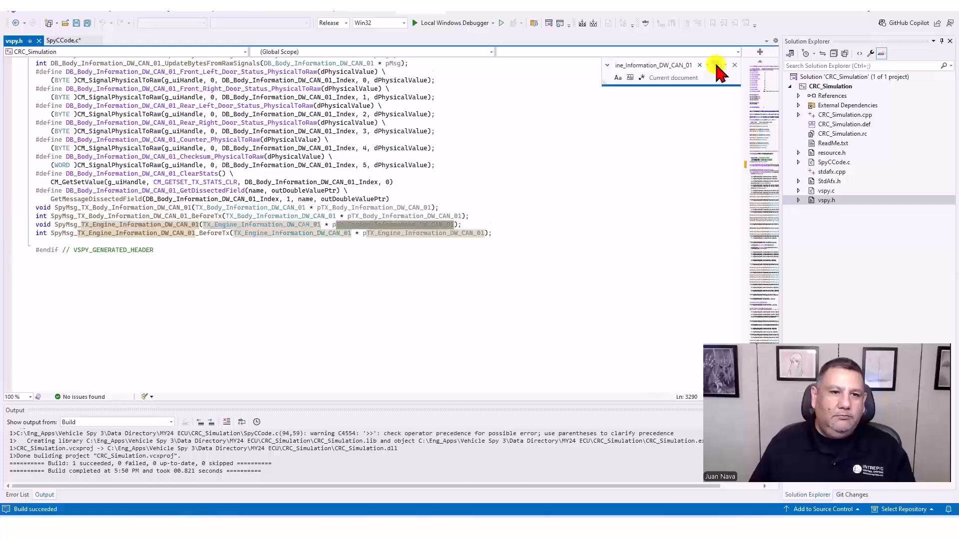
{"action": "left_click", "coordinate": [716, 64]}
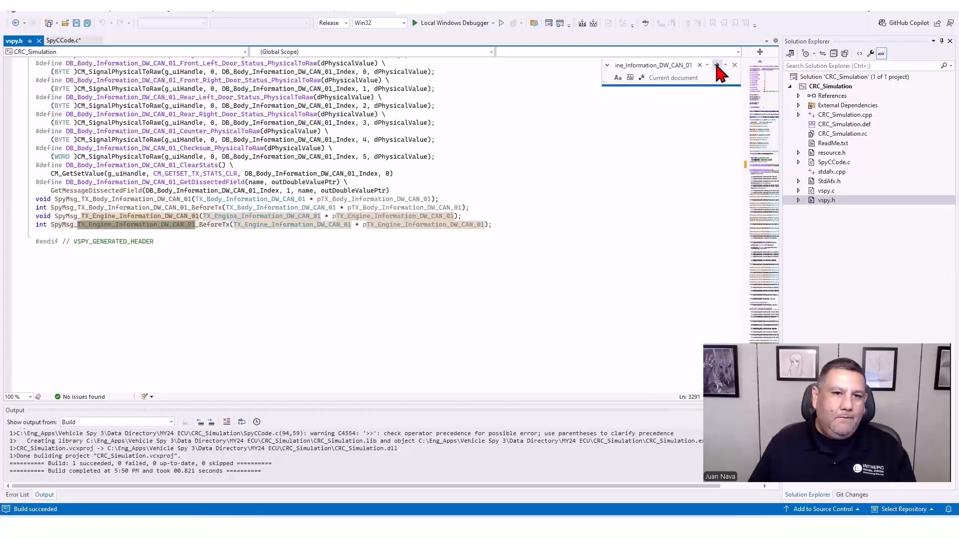
{"action": "left_click", "coordinate": [716, 64]}
{"action": "left_click", "coordinate": [716, 65]}
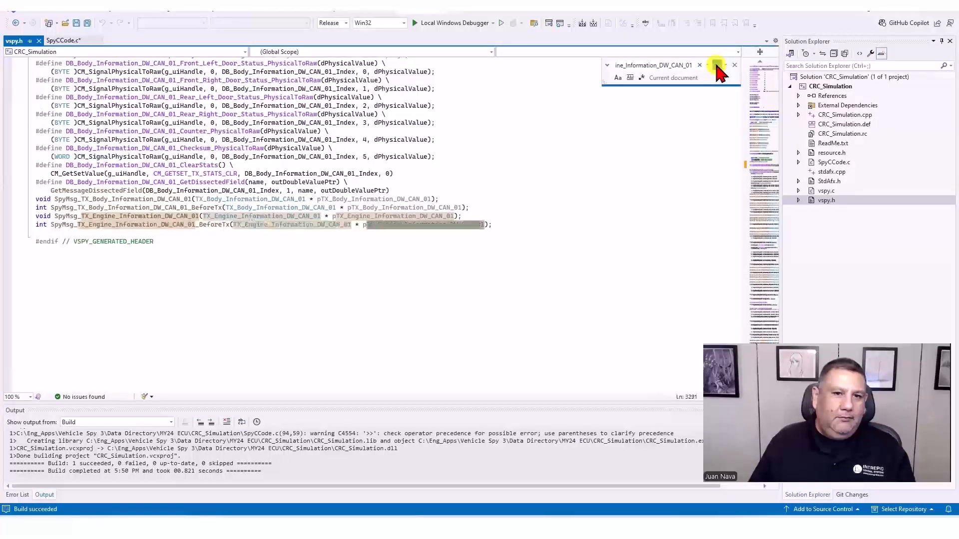
{"action": "left_click", "coordinate": [716, 65]}
{"action": "left_click", "coordinate": [716, 65]}
{"action": "scroll", "coordinate": [445, 253], "scroll_direction": "down", "scroll_amount": 7}
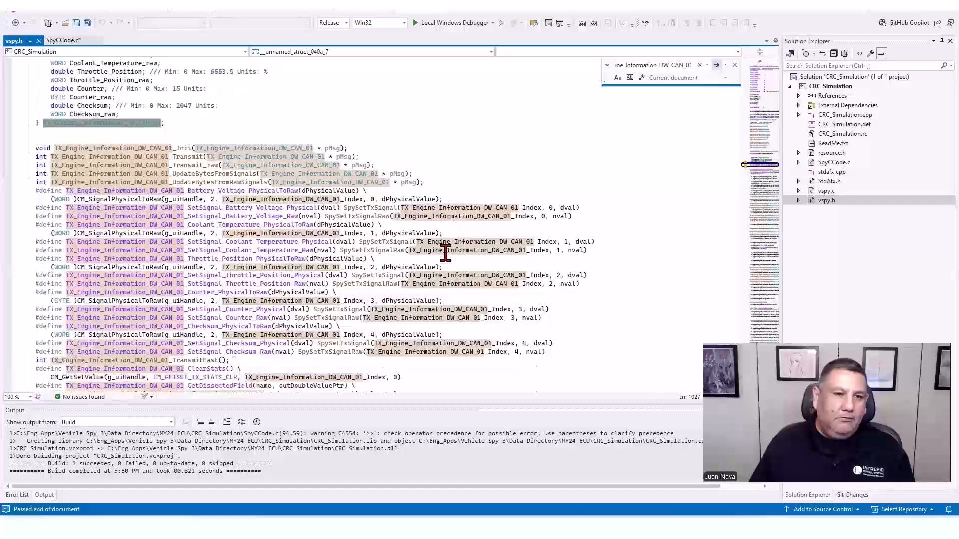
{"action": "scroll", "coordinate": [445, 253], "scroll_direction": "up", "scroll_amount": 1}
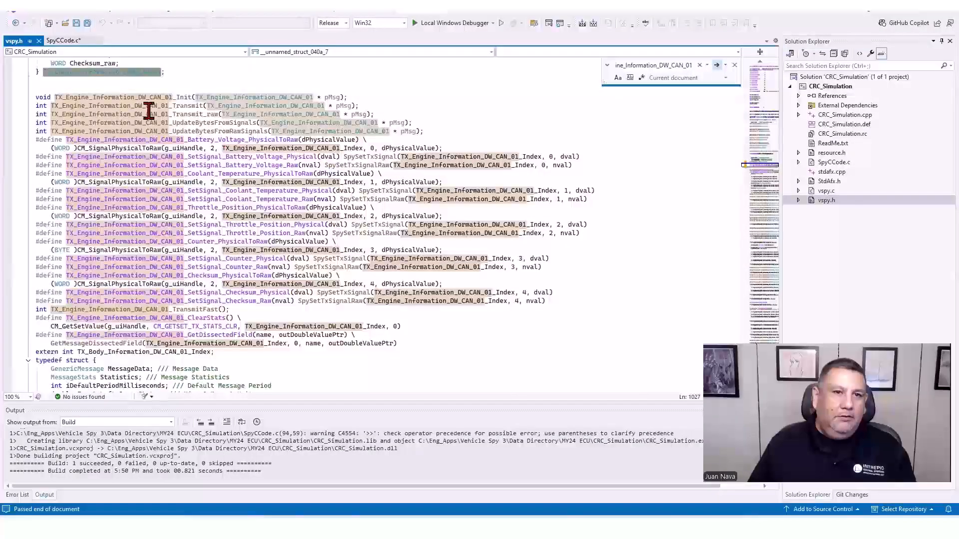
{"action": "left_click", "coordinate": [126, 116]}
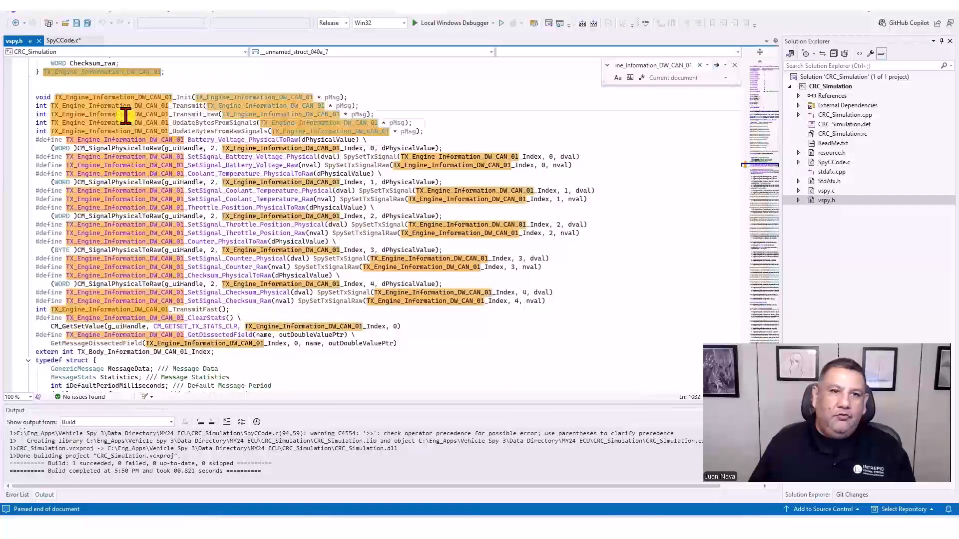
Copy TX_Engine_Information_DW_CAN_01_Transmit from vspy.h over the Body Transmit function name in the Engine BeforeTx handler of SpyCCode.c.
{"action": "double_click", "coordinate": [161, 106]}
{"action": "key", "text": "ctrl+c"}
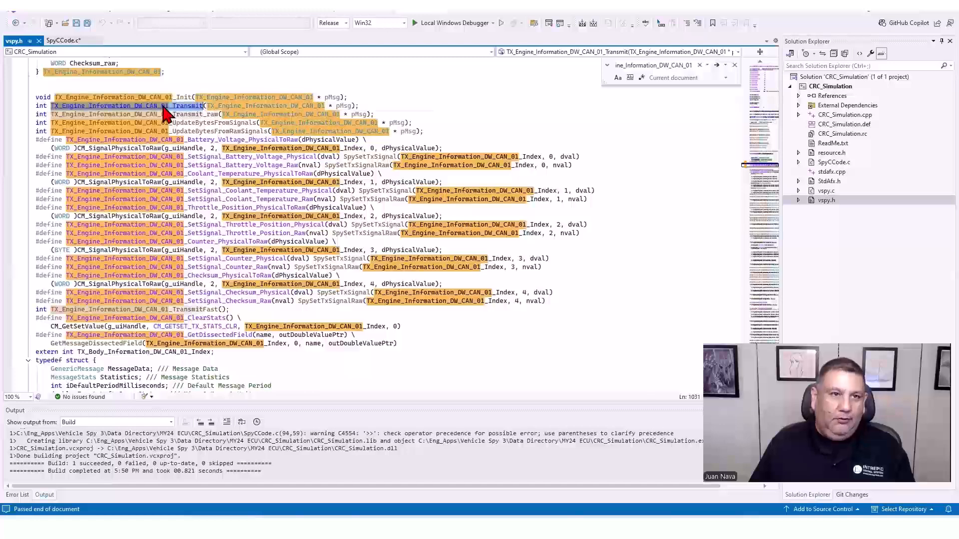
{"action": "left_click", "coordinate": [70, 41]}
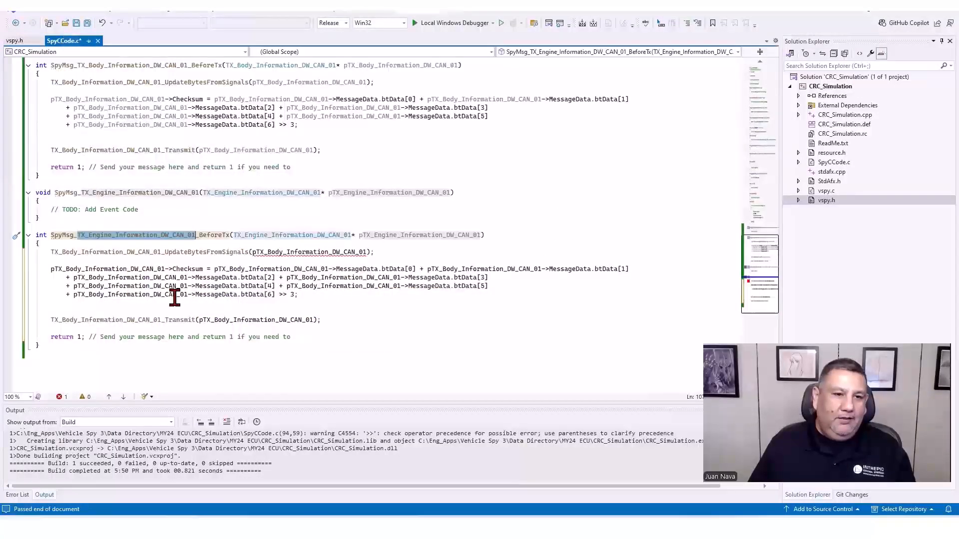
{"action": "double_click", "coordinate": [107, 320]}
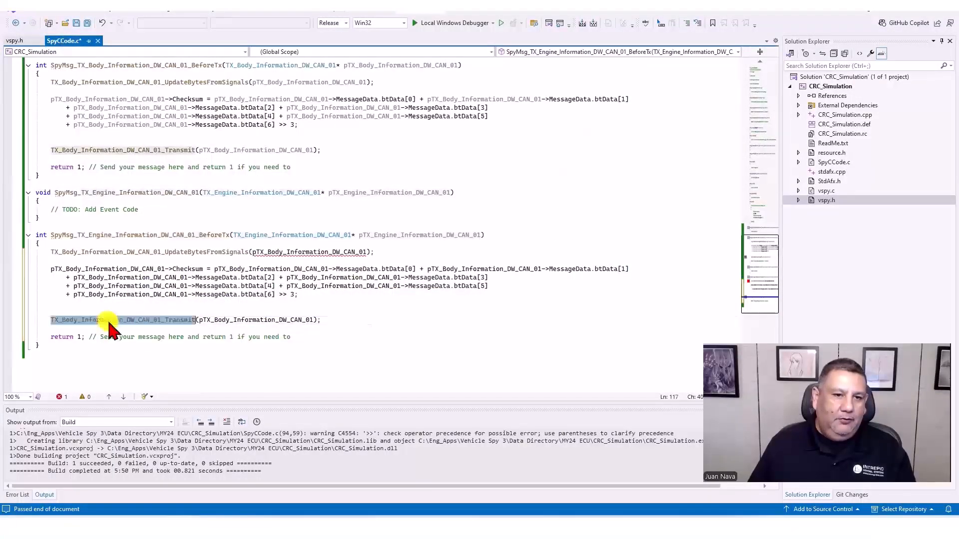
{"action": "key", "text": "ctrl+v"}
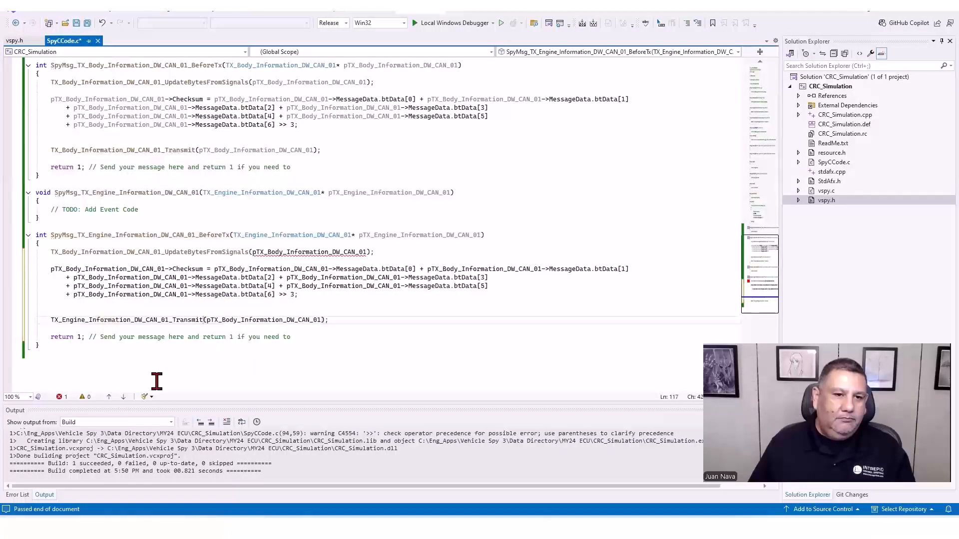
Copy TX_Engine_Information_DW_CAN_01_UpdateBytesFromSignals from vspy.h over the Body UpdateBytesFromSignals name in the Engine BeforeTx handler.
{"action": "left_click", "coordinate": [13, 40]}
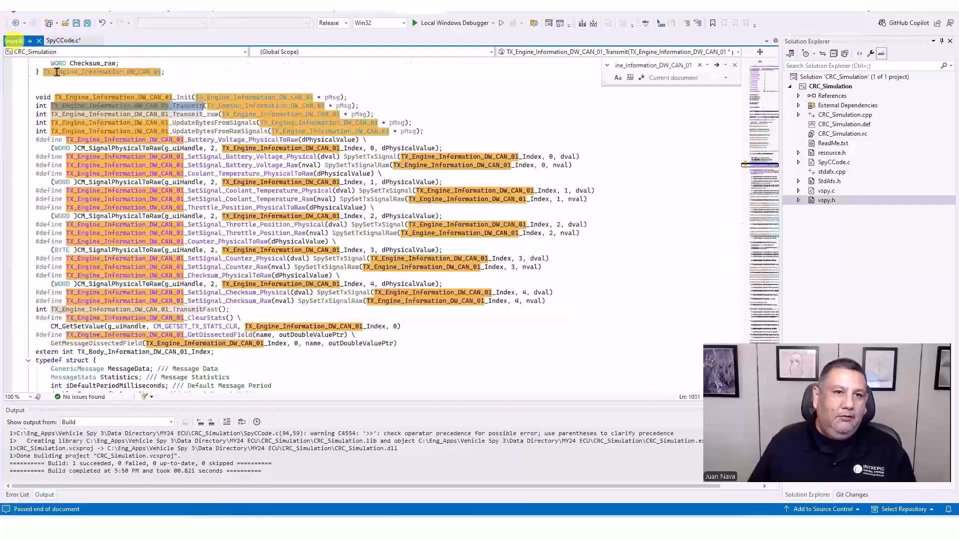
{"action": "double_click", "coordinate": [184, 124]}
{"action": "key", "text": "ctrl+c"}
{"action": "left_click", "coordinate": [64, 41]}
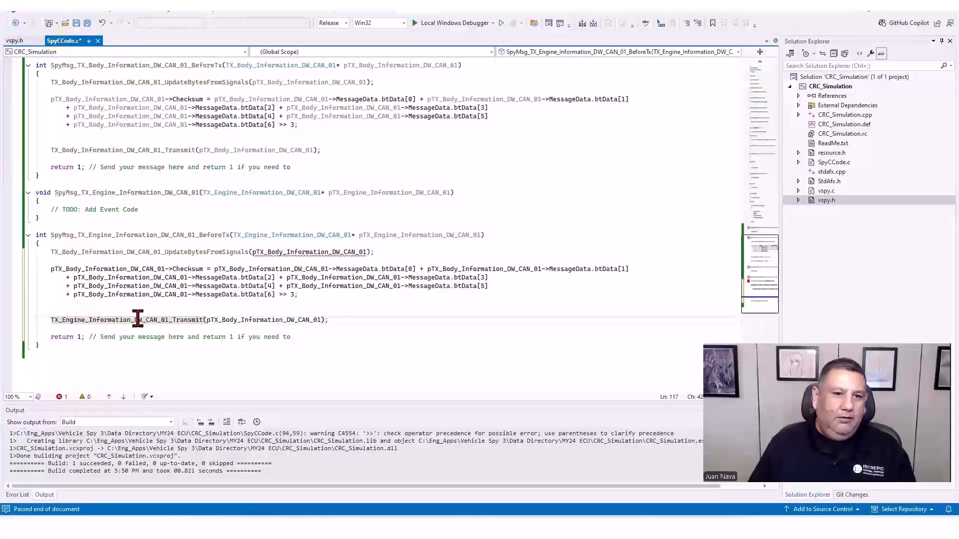
{"action": "double_click", "coordinate": [118, 252]}
{"action": "key", "text": "ctrl+v"}
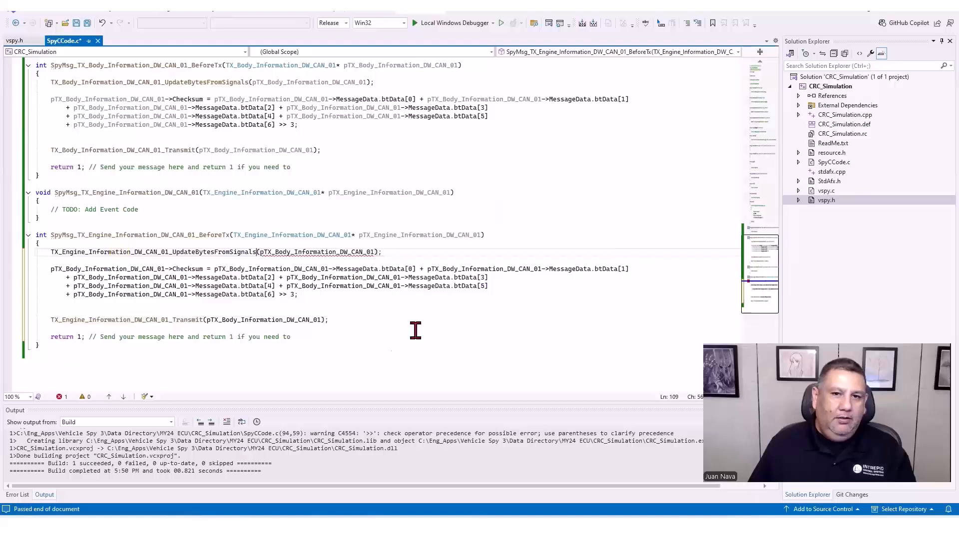
Change the argument of the Engine handler's UpdateBytesFromSignals and Transmit calls to pTX_Engine_Information_DW_CAN_01.
{"action": "double_click", "coordinate": [416, 234]}
{"action": "key", "text": "ctrl+c"}
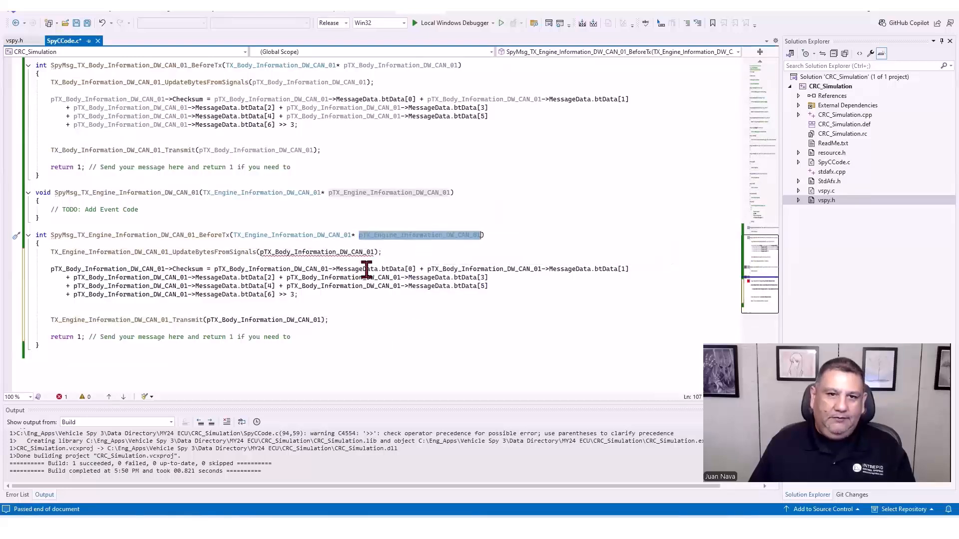
{"action": "left_click", "coordinate": [325, 256]}
{"action": "double_click", "coordinate": [328, 252]}
{"action": "key", "text": "ctrl+v"}
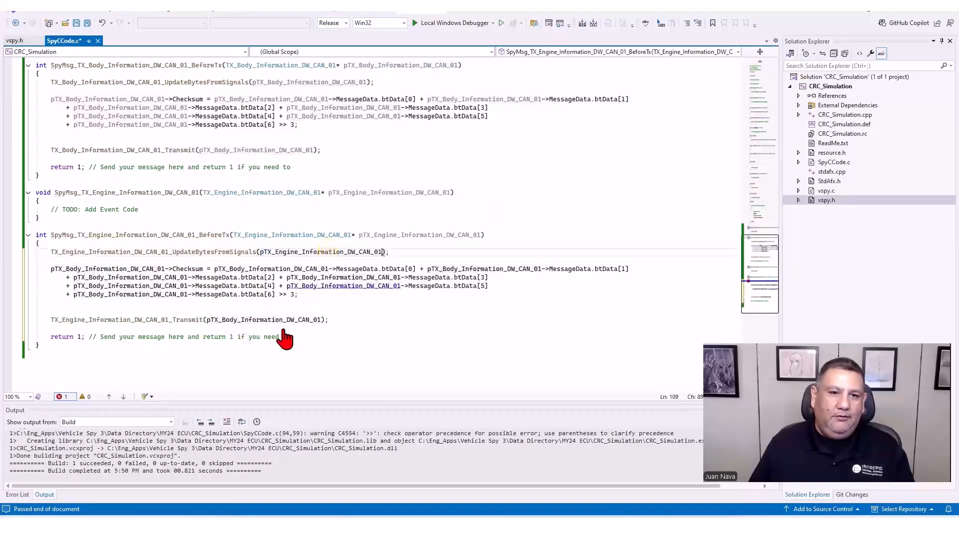
{"action": "double_click", "coordinate": [283, 319]}
{"action": "key", "text": "ctrl+v"}
In the Engine handler's checksum formula, change the Checksum target and the btData[0] and btData[1] pointers to pTX_Engine_Information_DW_CAN_01.
{"action": "double_click", "coordinate": [92, 269]}
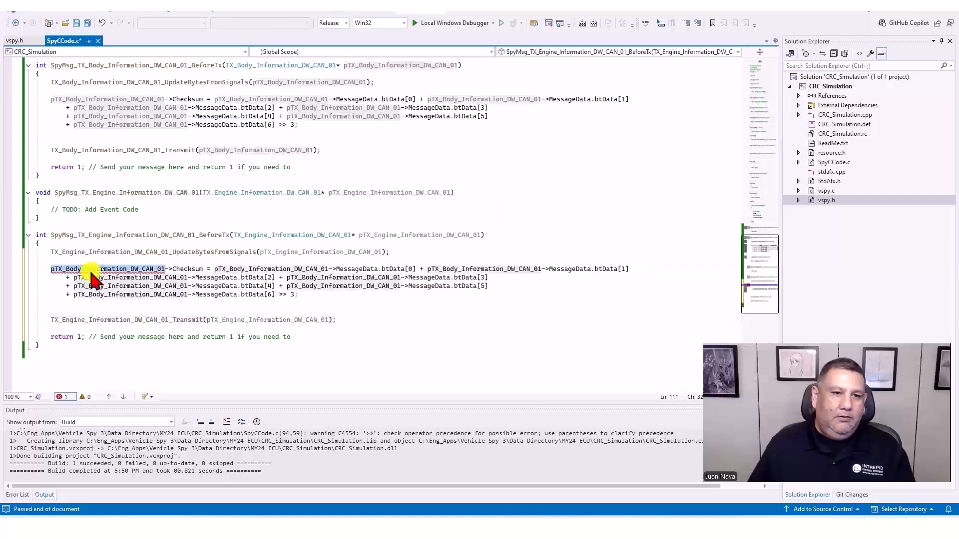
{"action": "key", "text": "ctrl+v"}
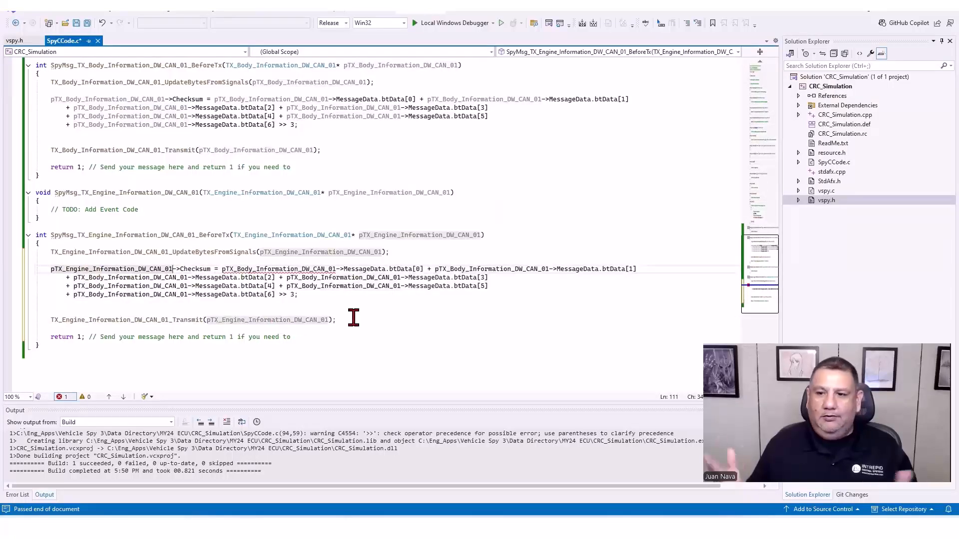
{"action": "double_click", "coordinate": [291, 269]}
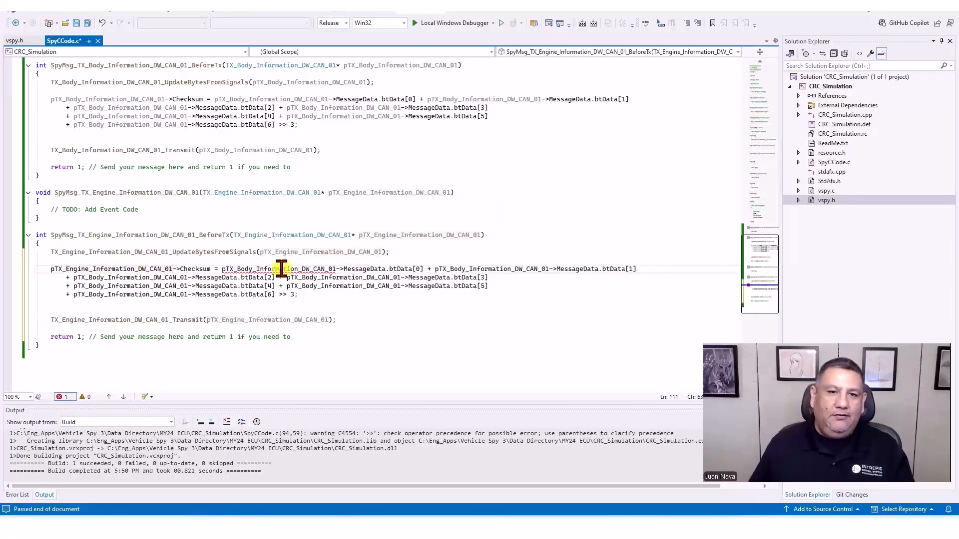
{"action": "key", "text": "ctrl+v"}
{"action": "double_click", "coordinate": [487, 268]}
{"action": "key", "text": "ctrl+v"}
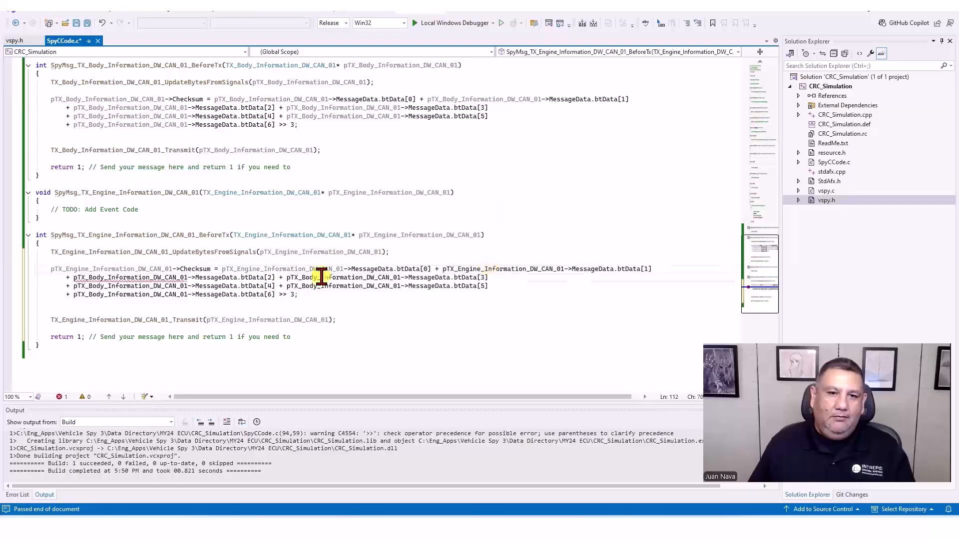
Change the pointers for btData[2] through btData[6] in the Engine checksum formula to pTX_Engine_Information_DW_CAN_01.
{"action": "double_click", "coordinate": [320, 277]}
{"action": "key", "text": "ctrl+v"}
{"action": "double_click", "coordinate": [320, 286]}
{"action": "key", "text": "ctrl+v"}
{"action": "double_click", "coordinate": [128, 278]}
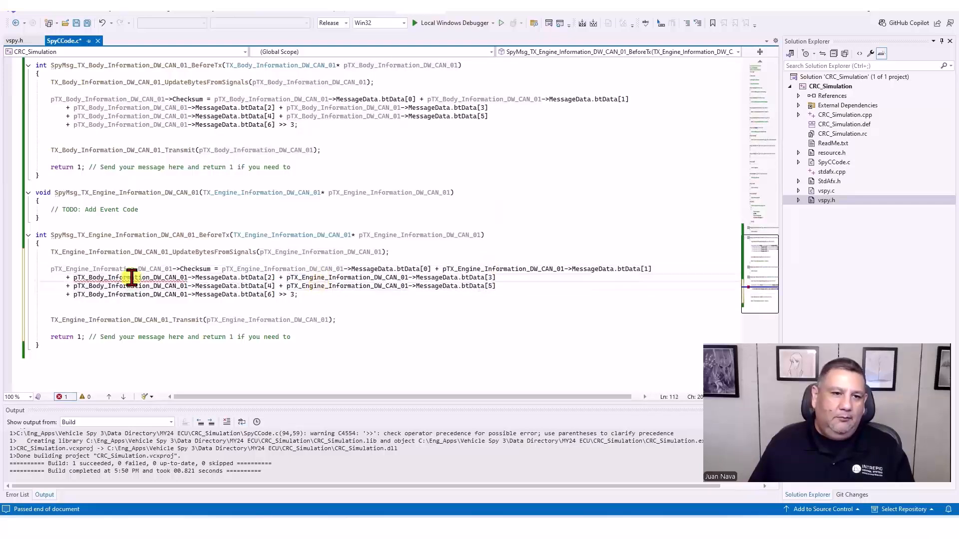
{"action": "key", "text": "ctrl+v"}
{"action": "double_click", "coordinate": [127, 286]}
{"action": "key", "text": "ctrl+v"}
{"action": "double_click", "coordinate": [125, 295]}
{"action": "key", "text": "ctrl+v"}
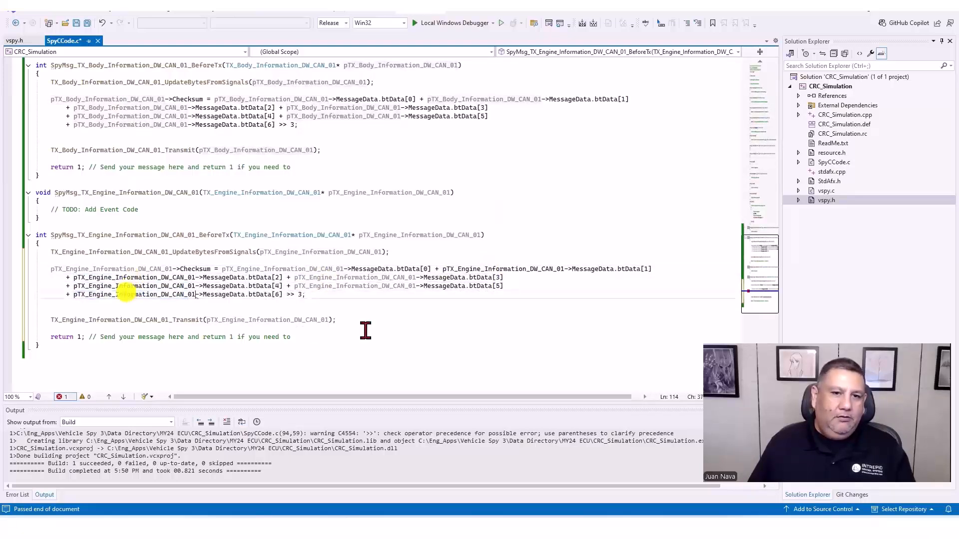
{"action": "left_click", "coordinate": [367, 328]}
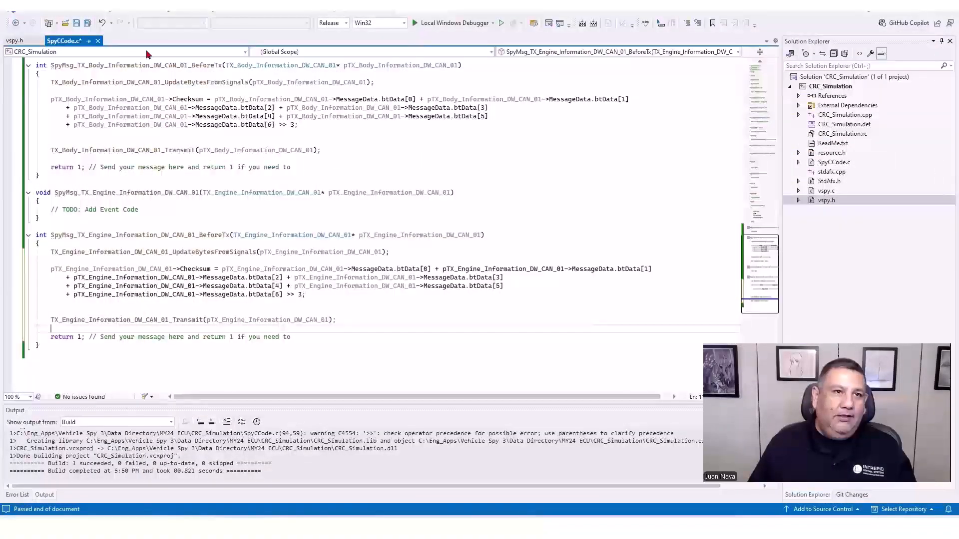
Rebuild the CRC_Simulation project in Visual Studio and start the simulation in Vehicle Spy.
{"action": "left_click", "coordinate": [118, 10]}
{"action": "left_click", "coordinate": [160, 28]}
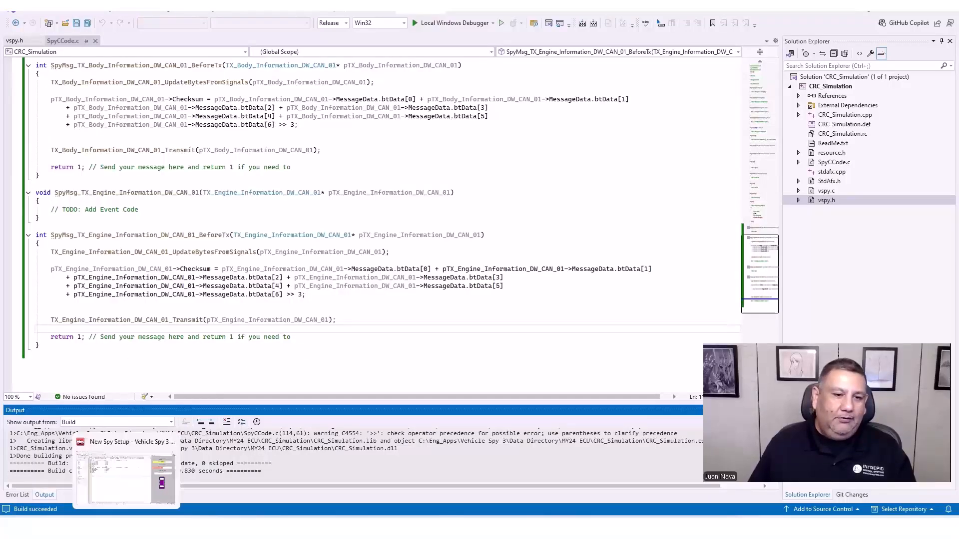
{"action": "left_click", "coordinate": [127, 527]}
{"action": "left_click", "coordinate": [8, 30]}
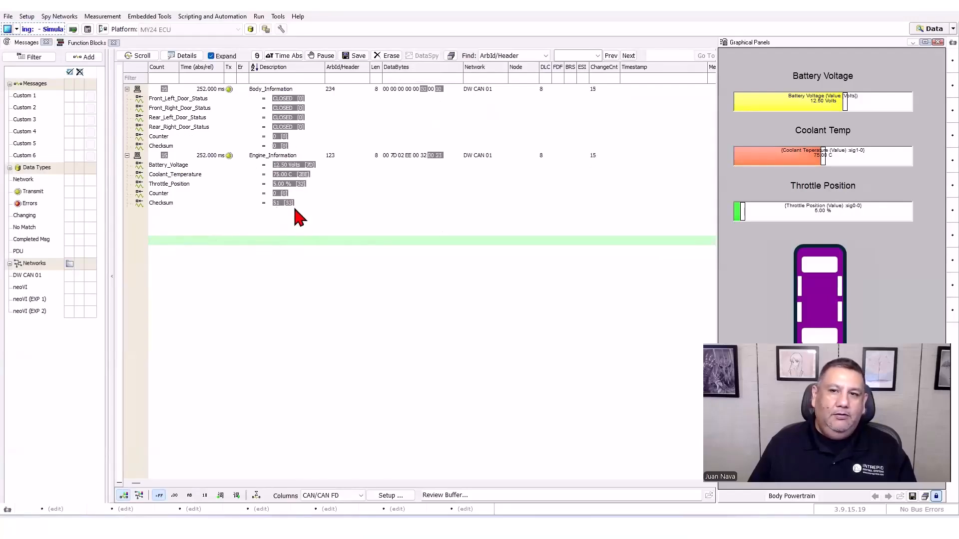
On the graphical panel, set Battery Voltage, Coolant Temp and Throttle Position to 0 and open the front left door.
{"action": "left_click_drag", "start_coordinate": [844, 102], "coordinate": [722, 103]}
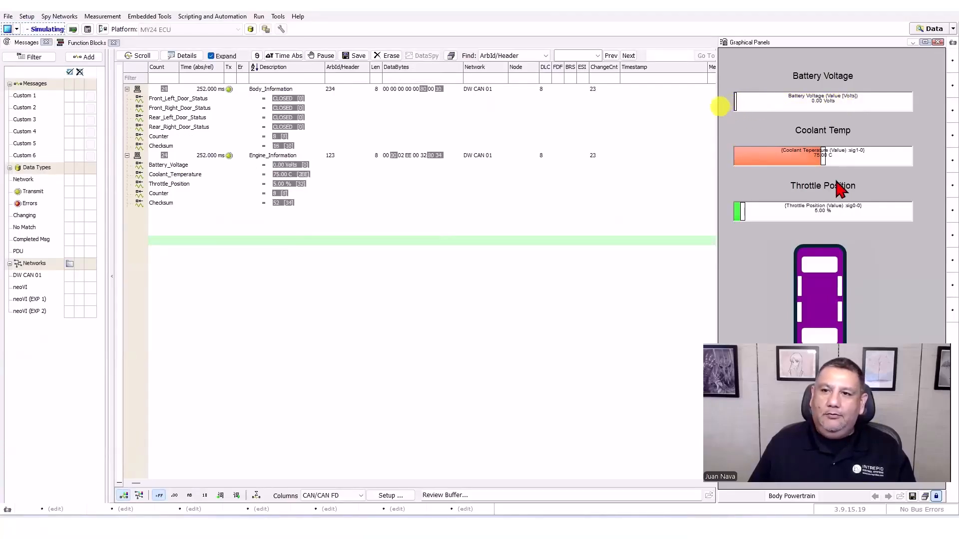
{"action": "left_click_drag", "start_coordinate": [824, 159], "coordinate": [720, 160]}
{"action": "left_click_drag", "start_coordinate": [742, 219], "coordinate": [732, 211]}
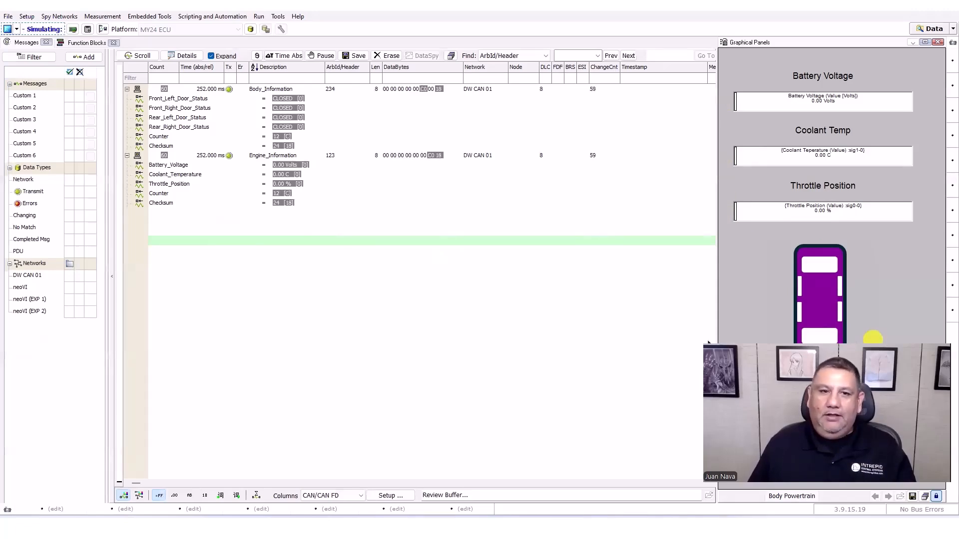
{"action": "left_click", "coordinate": [797, 287]}
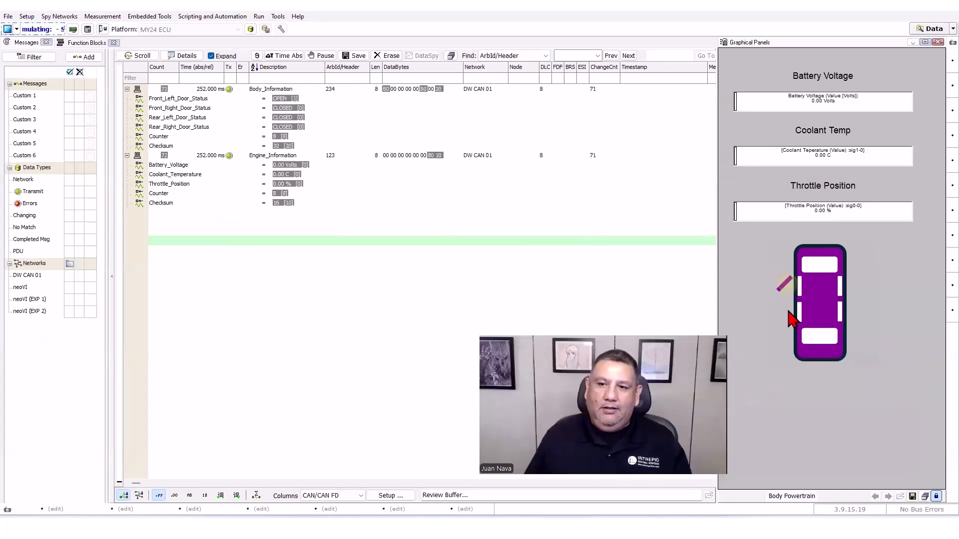
Open the rear left, rear right and front right doors on the car graphic and restart the simulation.
{"action": "left_click", "coordinate": [788, 313]}
{"action": "left_click", "coordinate": [858, 312]}
{"action": "left_click", "coordinate": [853, 286]}
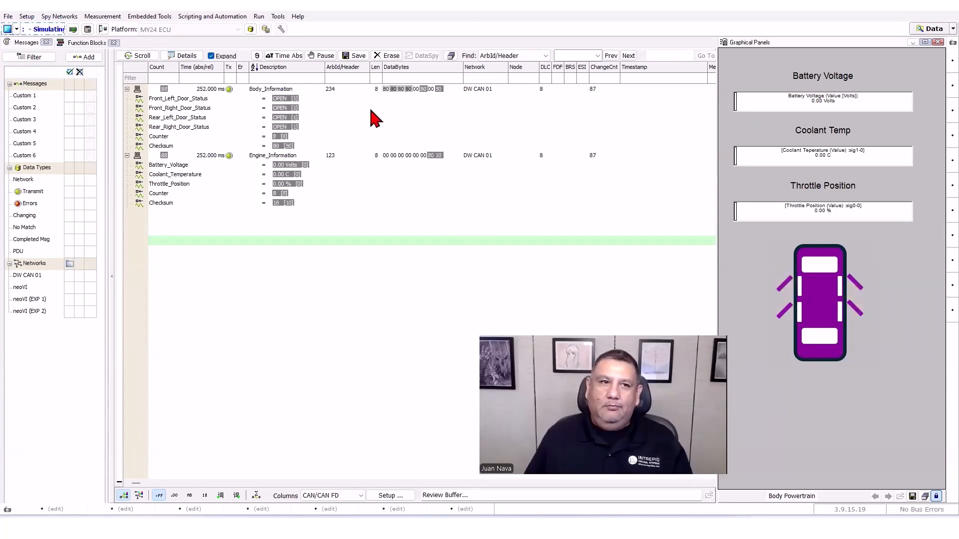
{"action": "left_click", "coordinate": [8, 29]}
{"action": "left_click", "coordinate": [9, 30]}
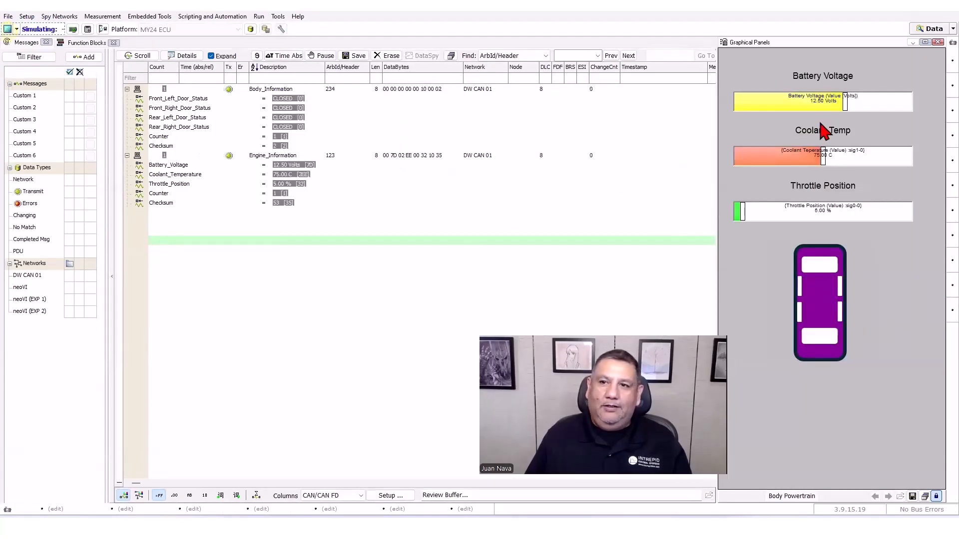
Unlock and widen the graphical panel, and place a grid control below and to the right of the car graphic.
{"action": "left_click", "coordinate": [932, 495]}
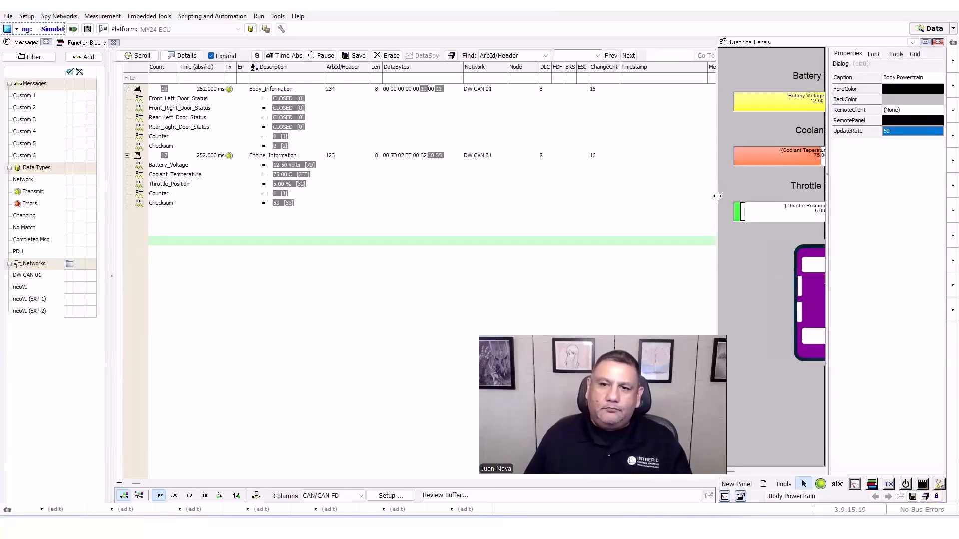
{"action": "left_click_drag", "start_coordinate": [717, 196], "coordinate": [453, 190]}
{"action": "left_click", "coordinate": [590, 329]}
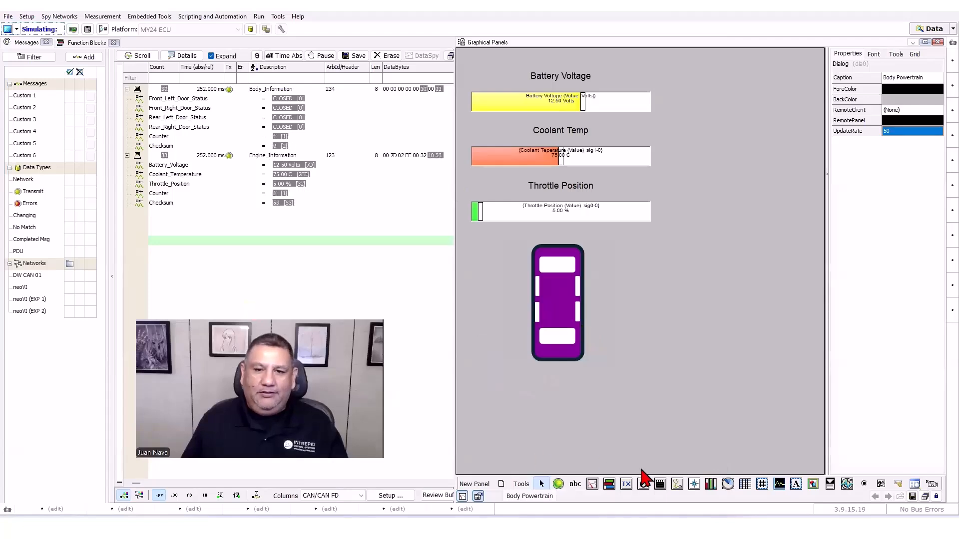
{"action": "left_click", "coordinate": [744, 484]}
{"action": "left_click", "coordinate": [711, 402]}
{"action": "left_click_drag", "start_coordinate": [711, 391], "coordinate": [647, 386]}
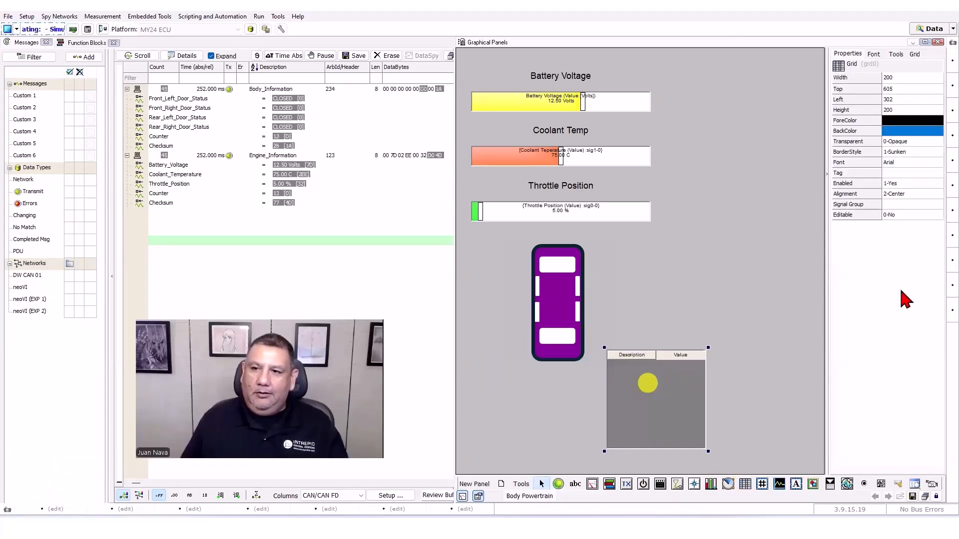
Add the four door status signals from the Body_Information Tx message on DW CAN 01 to the grid's signal group.
{"action": "left_click", "coordinate": [909, 205]}
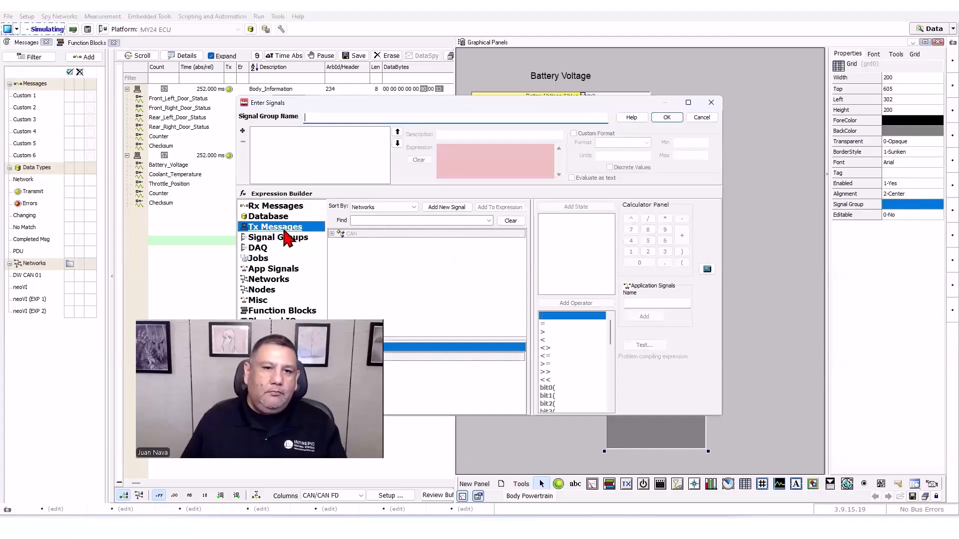
{"action": "left_click", "coordinate": [332, 233]}
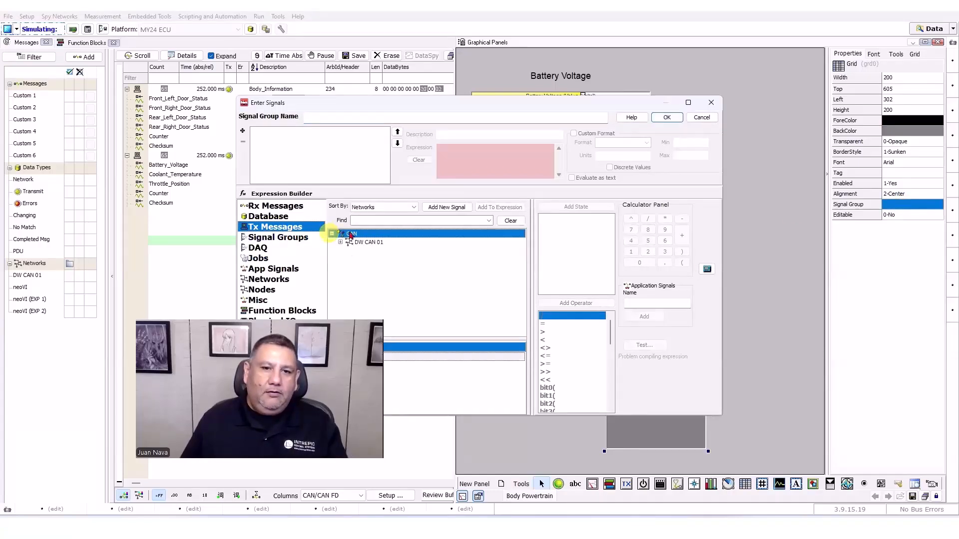
{"action": "left_click", "coordinate": [341, 242]}
{"action": "left_click", "coordinate": [349, 259]}
{"action": "left_click", "coordinate": [349, 251]}
{"action": "scroll", "coordinate": [434, 272], "scroll_direction": "down", "scroll_amount": 1}
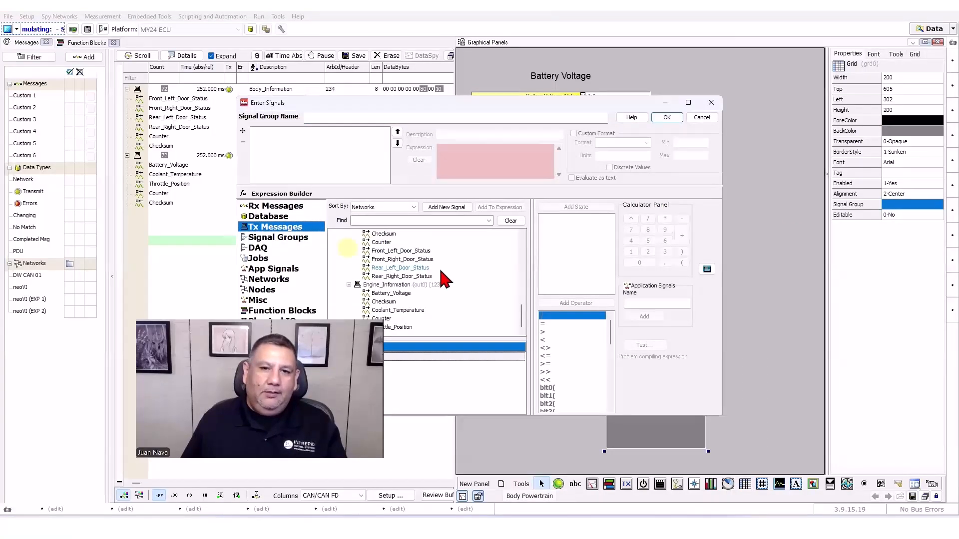
{"action": "double_click", "coordinate": [409, 251]}
{"action": "double_click", "coordinate": [404, 259]}
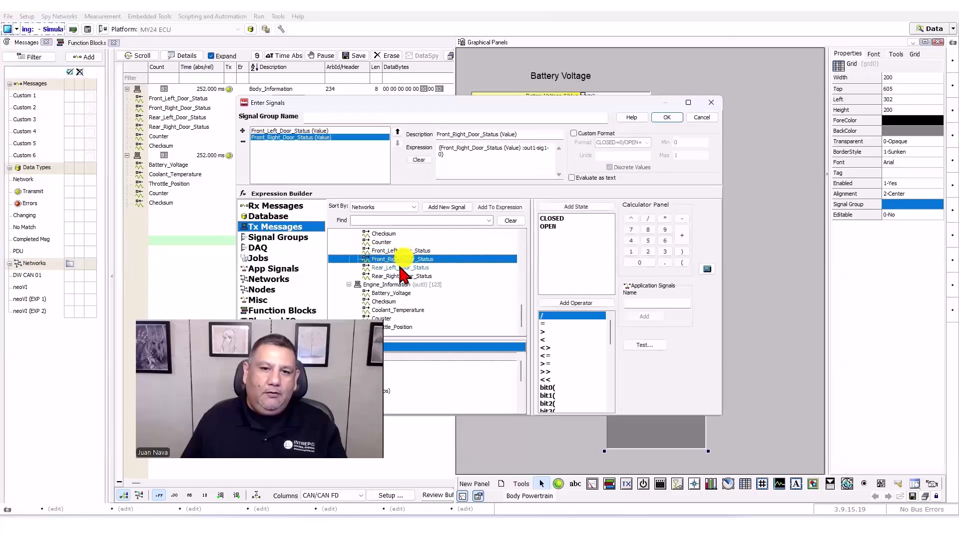
{"action": "double_click", "coordinate": [400, 268]}
{"action": "double_click", "coordinate": [402, 276]}
Add the Engine_Information signals Battery_Voltage, Coolant_Temperature and Throttle_Position to the signal group and accept it.
{"action": "double_click", "coordinate": [394, 293]}
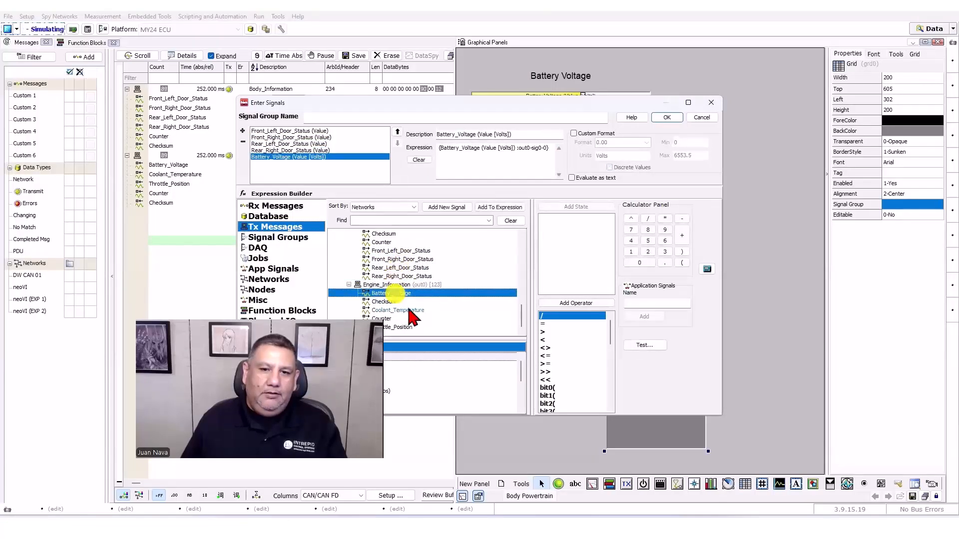
{"action": "double_click", "coordinate": [407, 310]}
{"action": "double_click", "coordinate": [401, 328]}
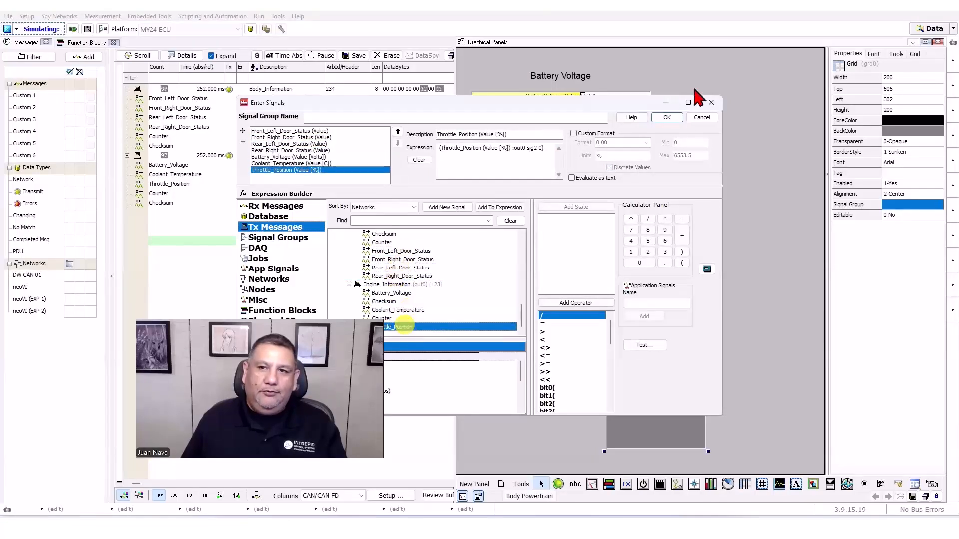
{"action": "left_click", "coordinate": [667, 118]}
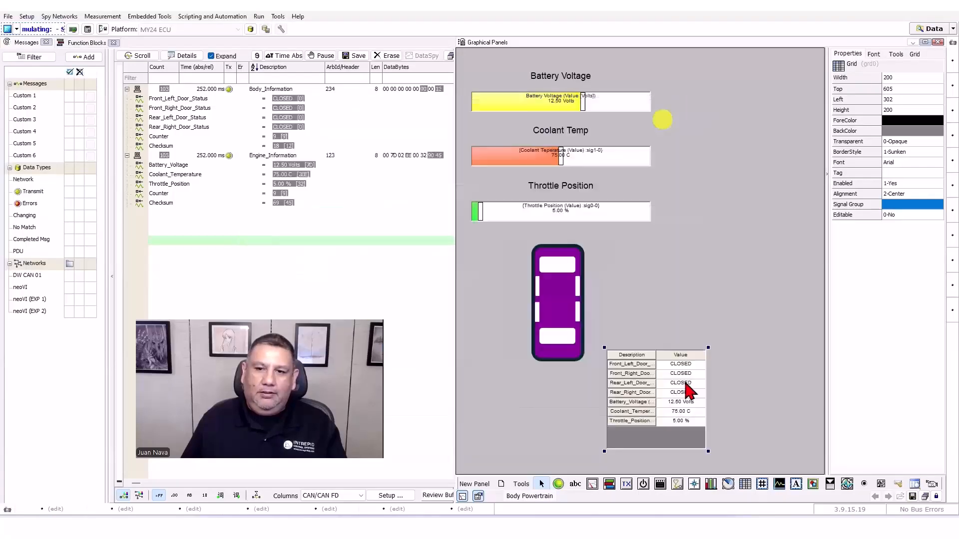
Move the grid beside the car graphic, resize it to about 305 by 163 and widen its Description column to fit the signal names.
{"action": "left_click_drag", "start_coordinate": [659, 412], "coordinate": [682, 350]}
{"action": "left_click", "coordinate": [731, 392]}
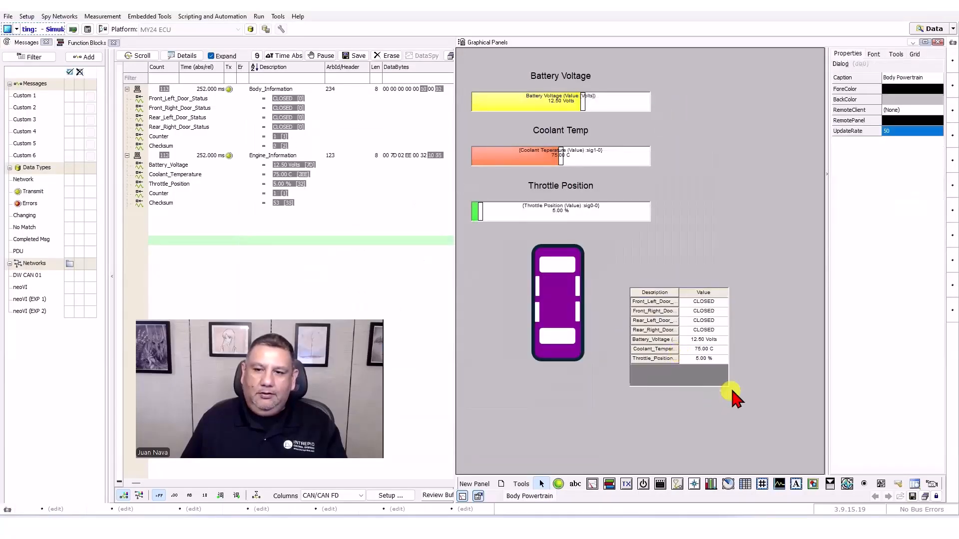
{"action": "left_click", "coordinate": [727, 384]}
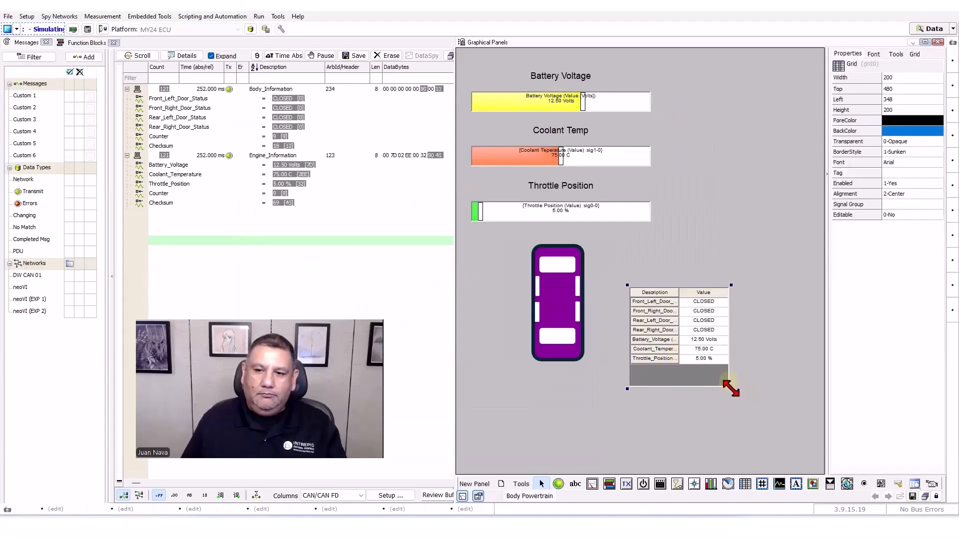
{"action": "left_click_drag", "start_coordinate": [731, 388], "coordinate": [783, 370]}
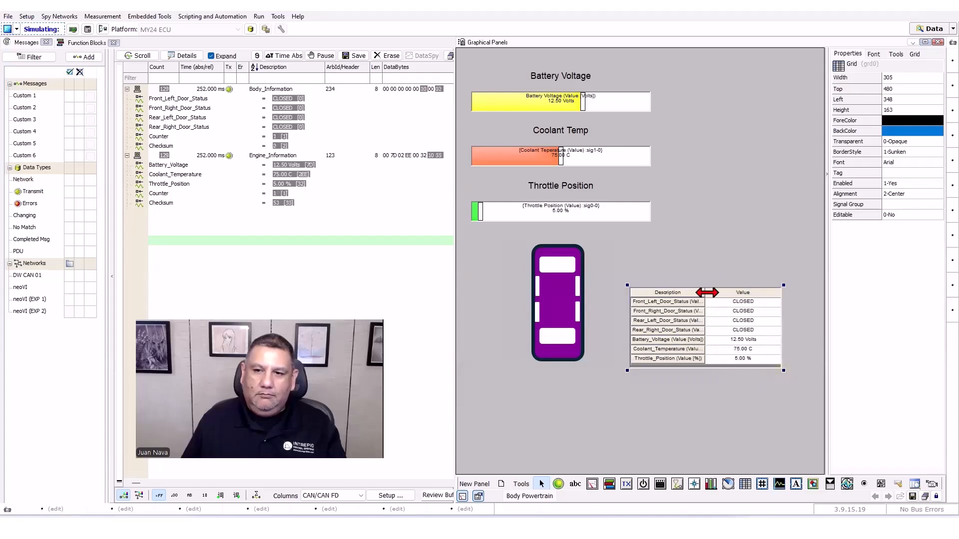
{"action": "left_click_drag", "start_coordinate": [704, 292], "coordinate": [719, 293]}
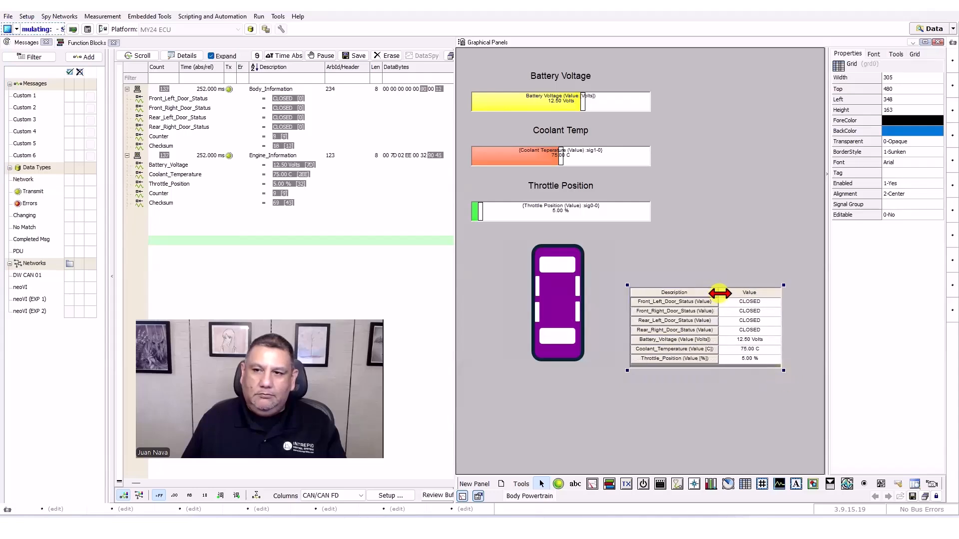
Set the grid's alignment to 0-Left and move the grid below the car graphic.
{"action": "left_click", "coordinate": [893, 194]}
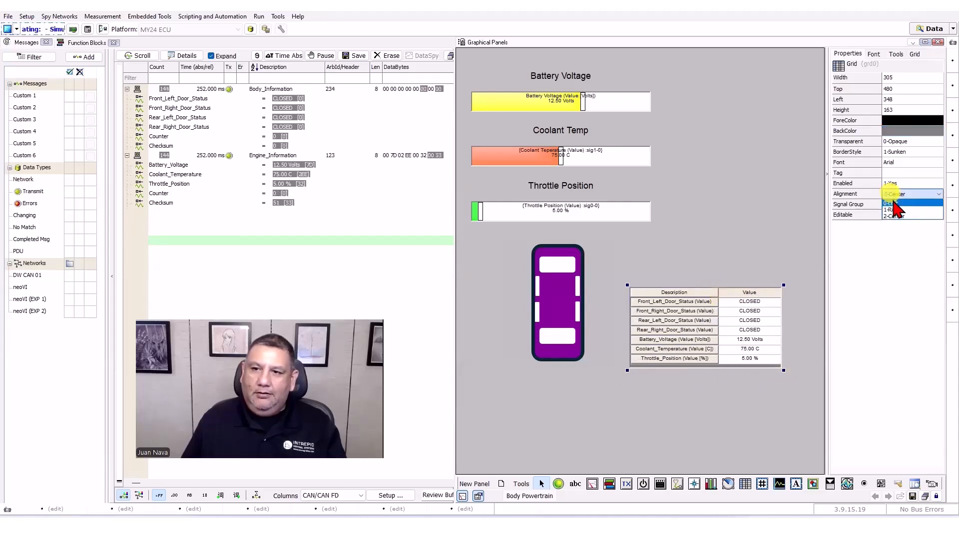
{"action": "left_click", "coordinate": [892, 201]}
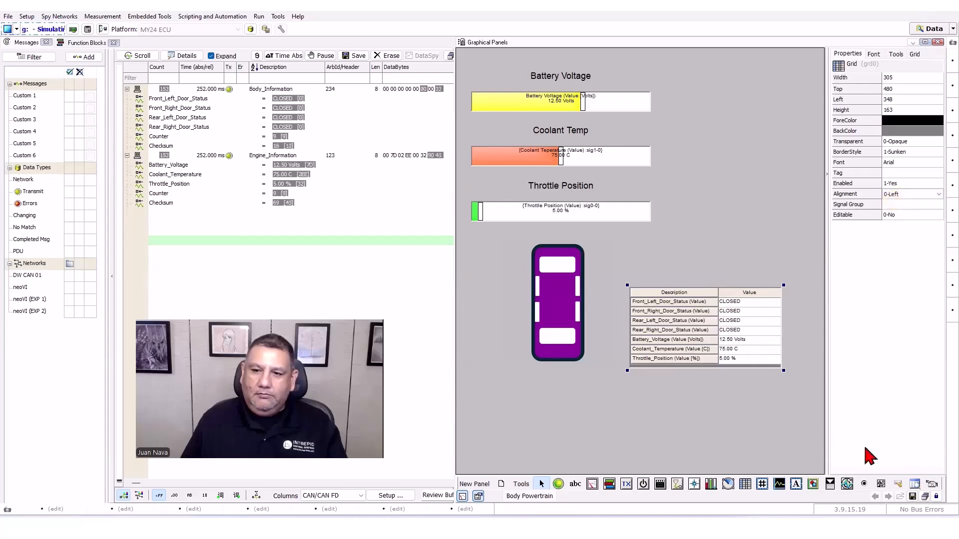
{"action": "left_click", "coordinate": [799, 312]}
{"action": "left_click", "coordinate": [722, 295]}
{"action": "left_click_drag", "start_coordinate": [722, 296], "coordinate": [552, 383]}
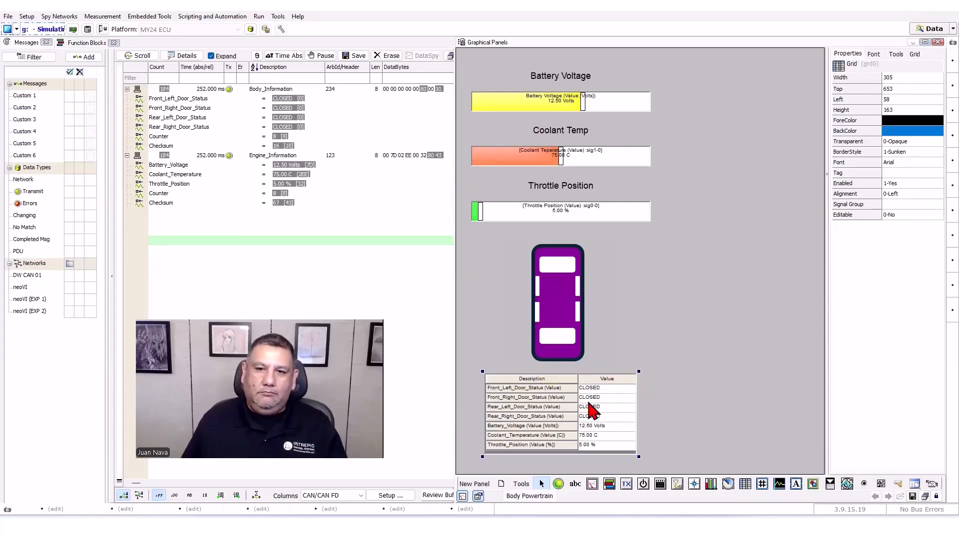
Align the center of the grid with the center of the Throttle Position bar graph.
{"action": "left_click", "coordinate": [572, 211], "text": "ctrl"}
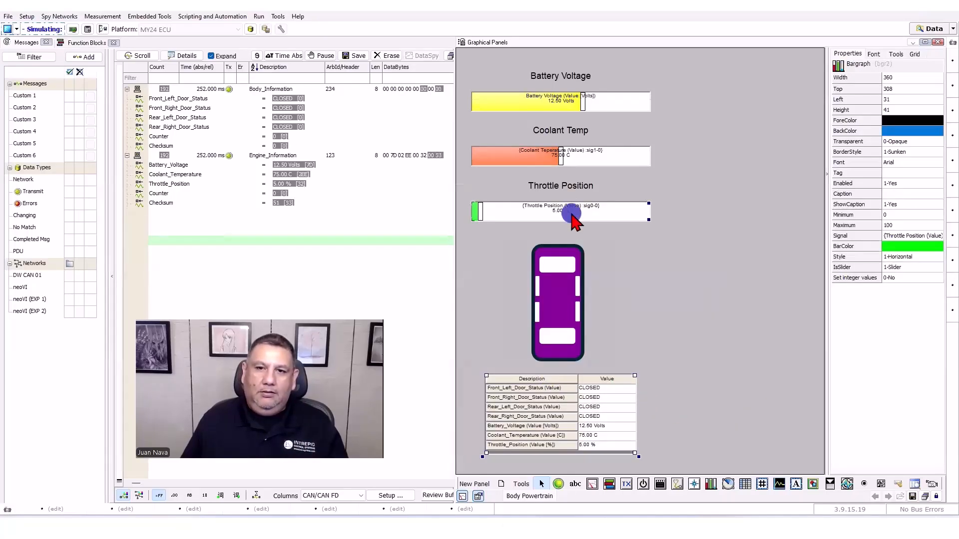
{"action": "right_click", "coordinate": [572, 213]}
{"action": "mouse_move", "coordinate": [615, 260]}
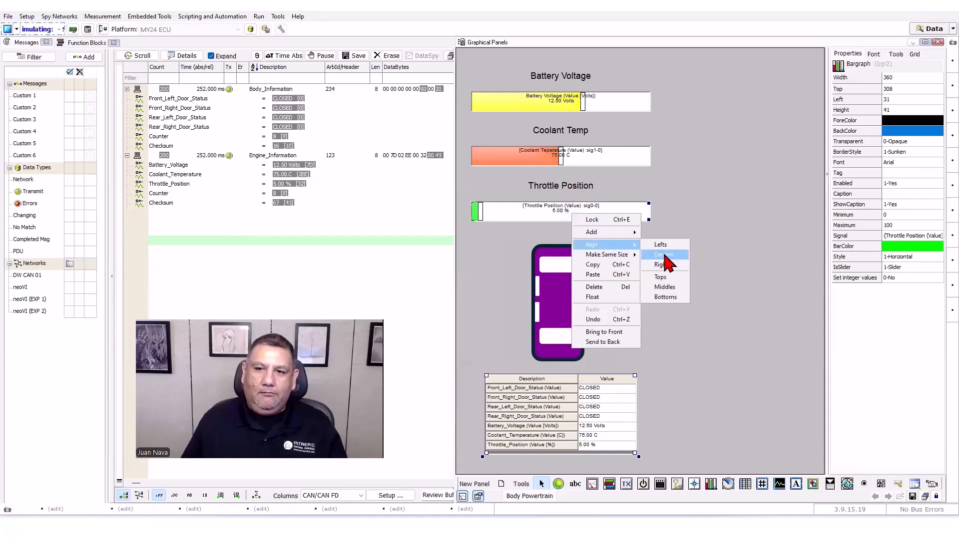
{"action": "left_click", "coordinate": [662, 255]}
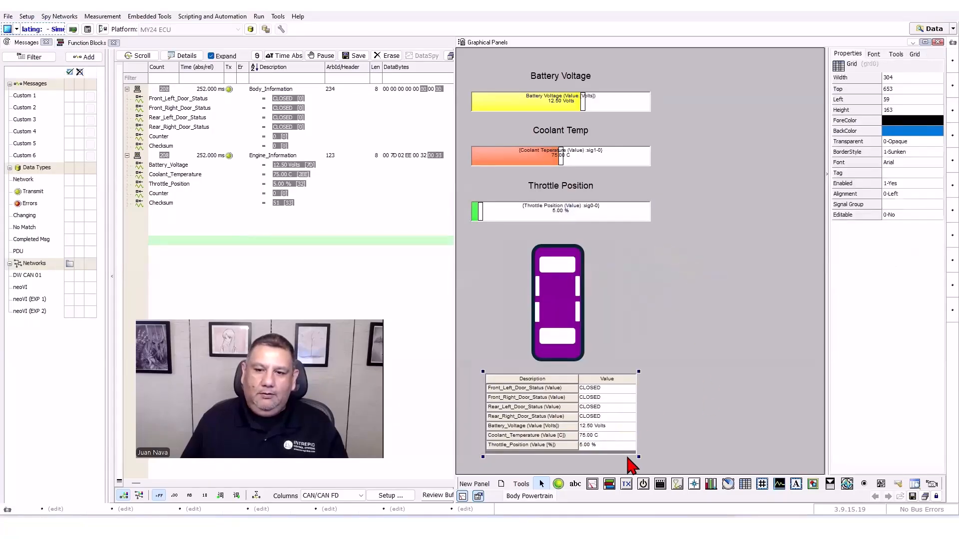
Set the grid's height to 155, refine it to 156 and lock the panel.
{"action": "left_click", "coordinate": [901, 110]}
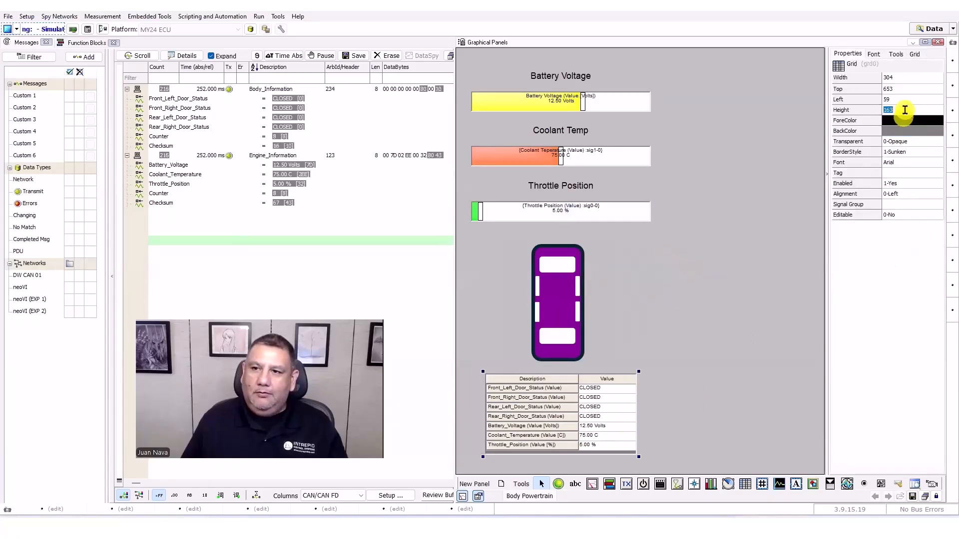
{"action": "type", "text": "155"}
{"action": "key", "text": "Return"}
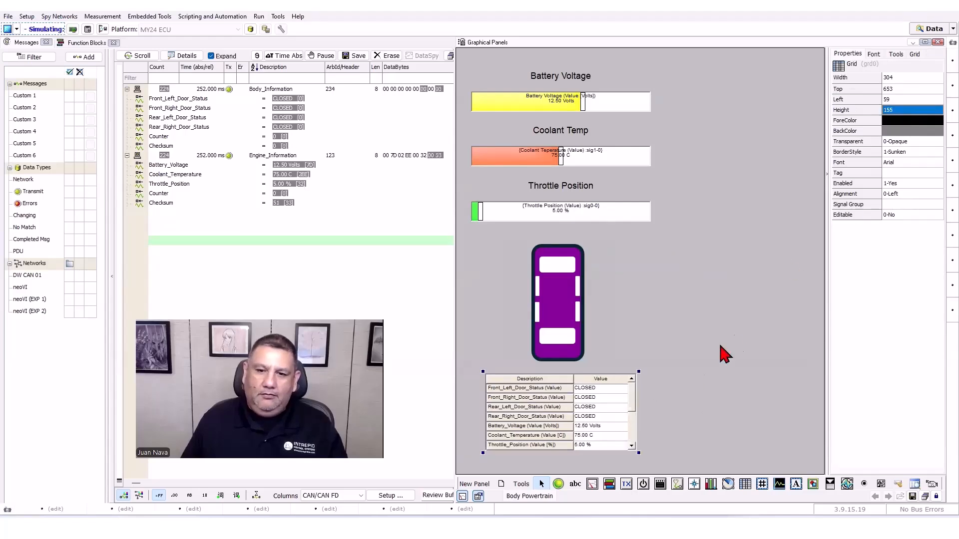
{"action": "left_click", "coordinate": [922, 111]}
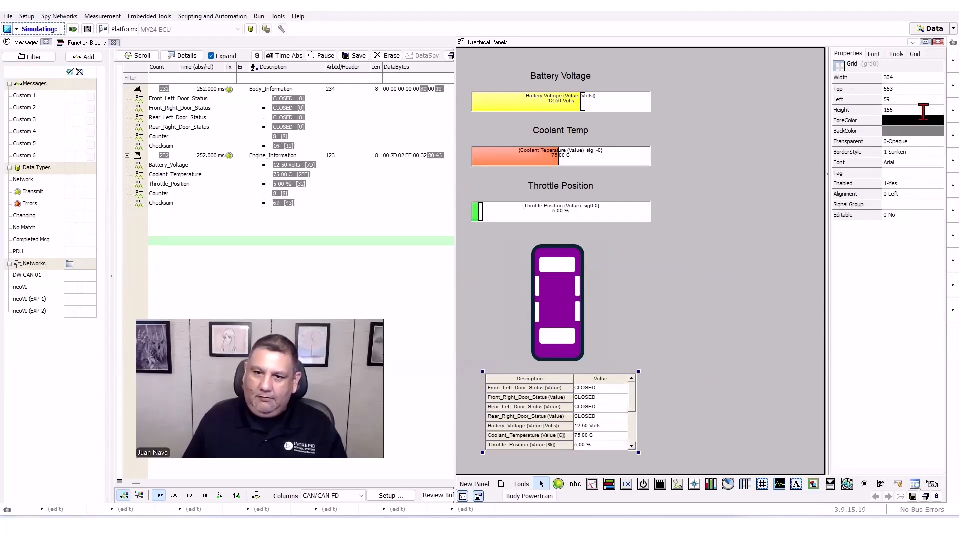
{"action": "key", "text": "Return"}
{"action": "left_click", "coordinate": [934, 496]}
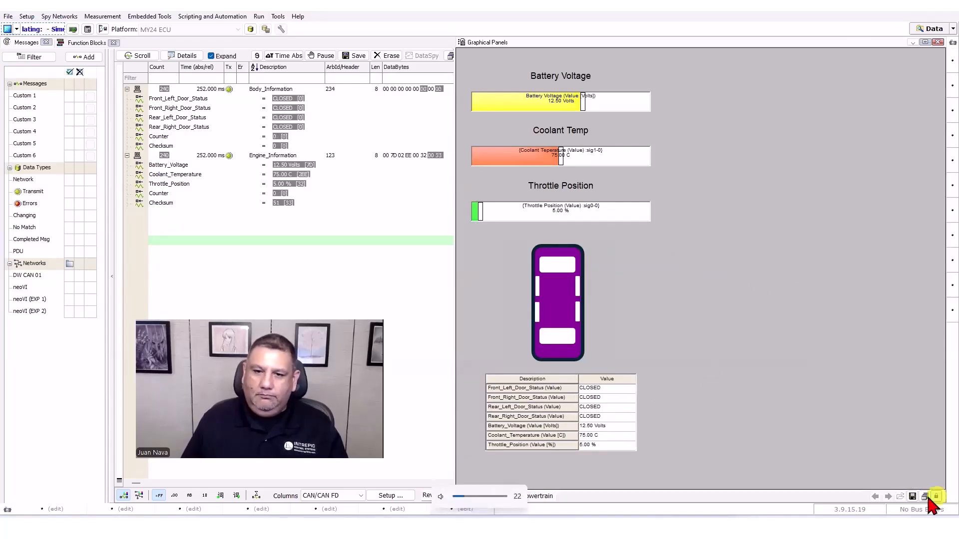
Narrow the graphical panel pane, change the panel's background color to dark gray and leave the panel locked.
{"action": "left_click_drag", "start_coordinate": [454, 235], "coordinate": [686, 233]}
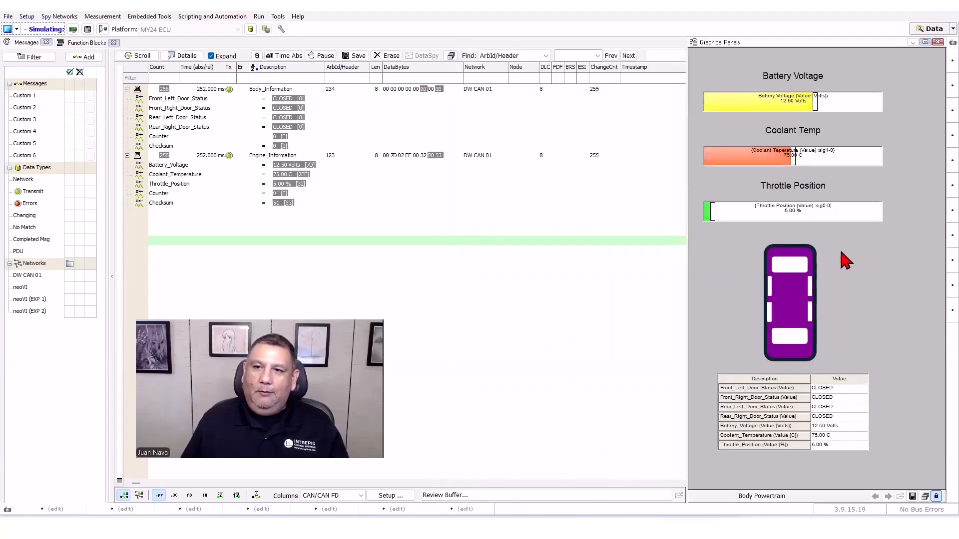
{"action": "left_click", "coordinate": [935, 497]}
{"action": "left_click", "coordinate": [733, 309]}
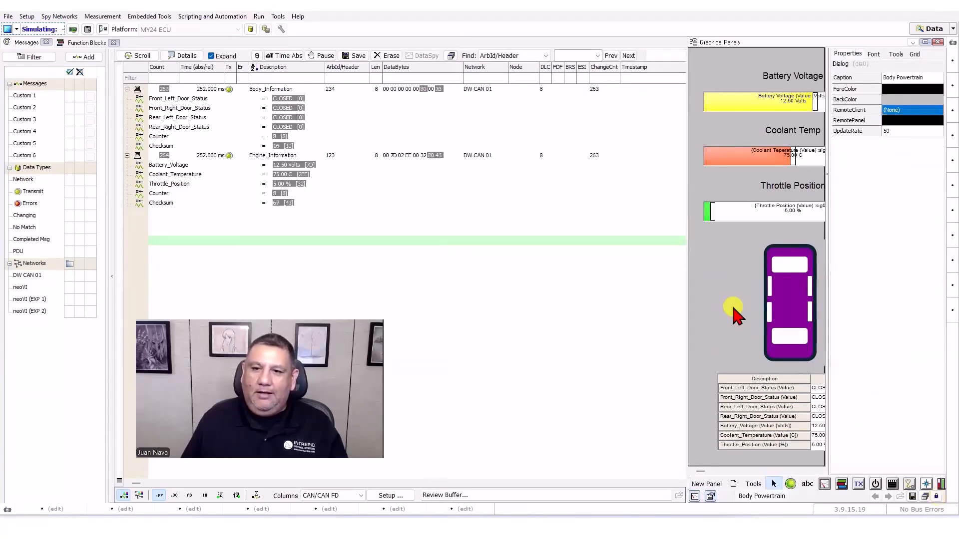
{"action": "left_click", "coordinate": [894, 99]}
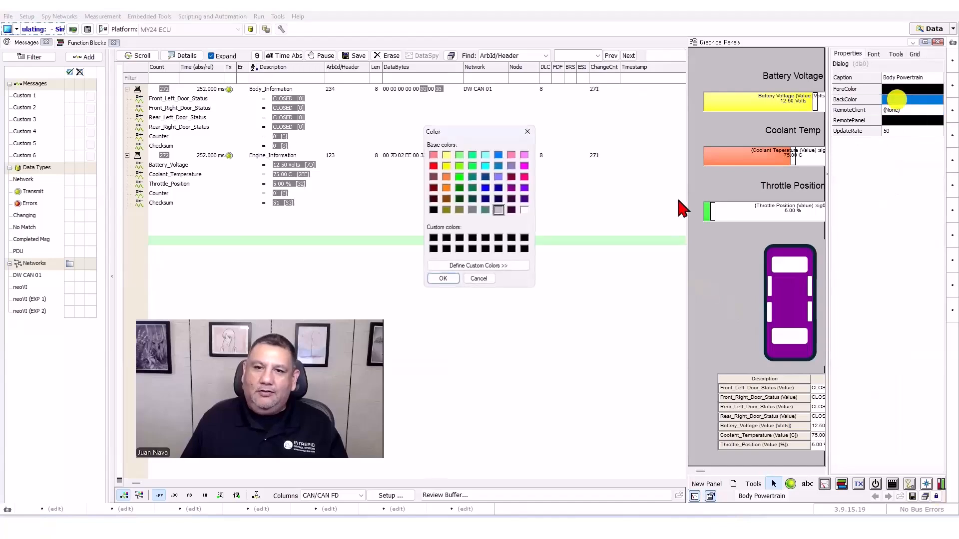
{"action": "left_click", "coordinate": [443, 279]}
{"action": "left_click", "coordinate": [936, 497]}
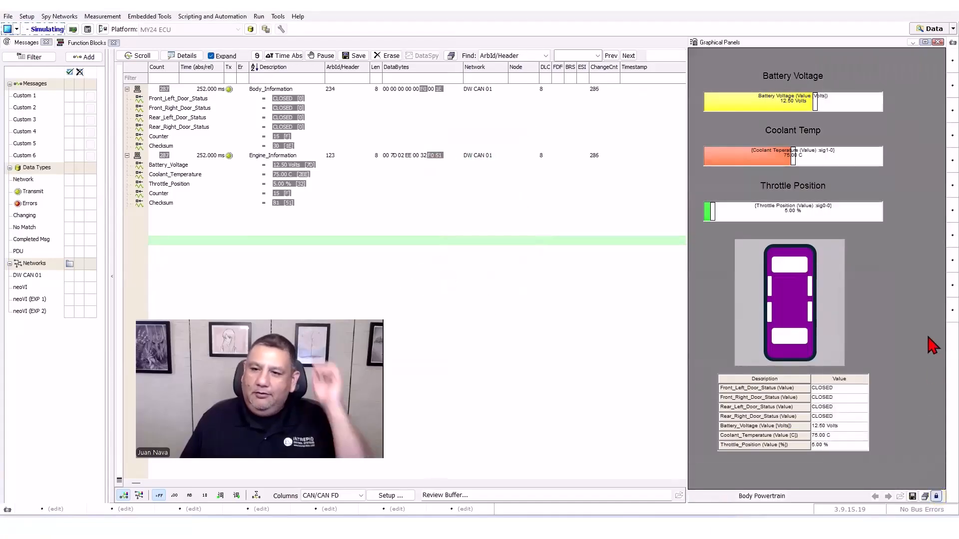
Open all four doors on the car graphic to test the grid's door status values.
{"action": "left_click", "coordinate": [765, 287]}
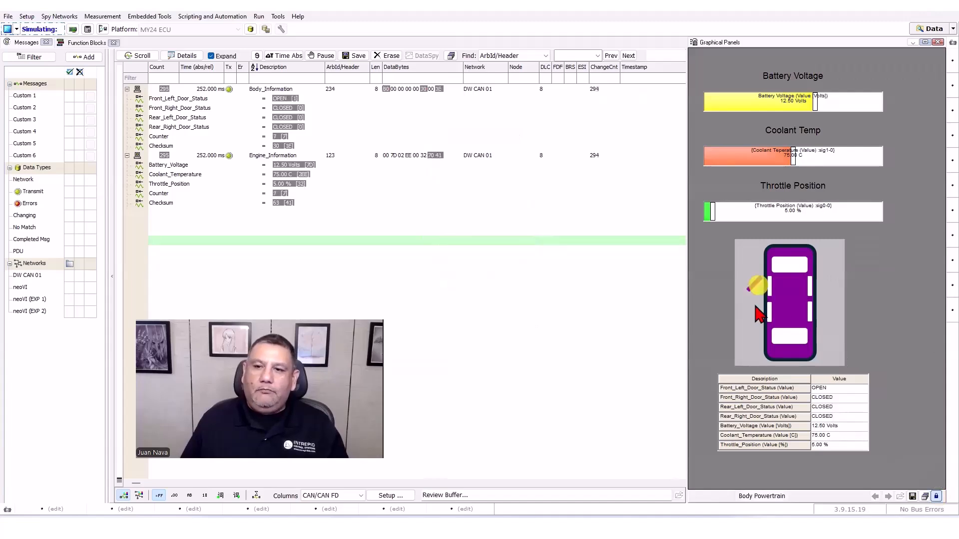
{"action": "left_click", "coordinate": [764, 313]}
{"action": "left_click", "coordinate": [821, 289]}
{"action": "left_click", "coordinate": [828, 311]}
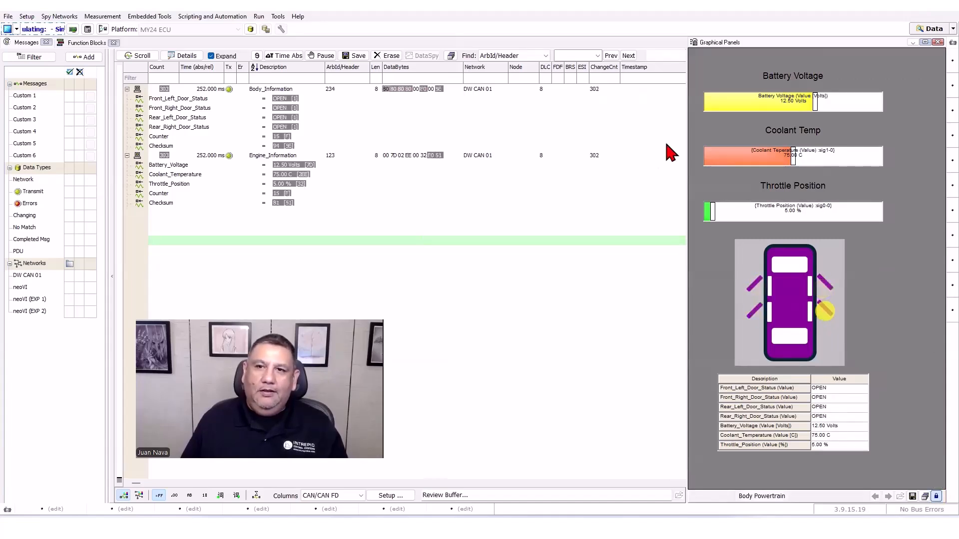
Dock Graphical Panels as a tab beside Function Blocks and close all four doors on the car graphic.
{"action": "left_click_drag", "start_coordinate": [708, 43], "coordinate": [180, 48]}
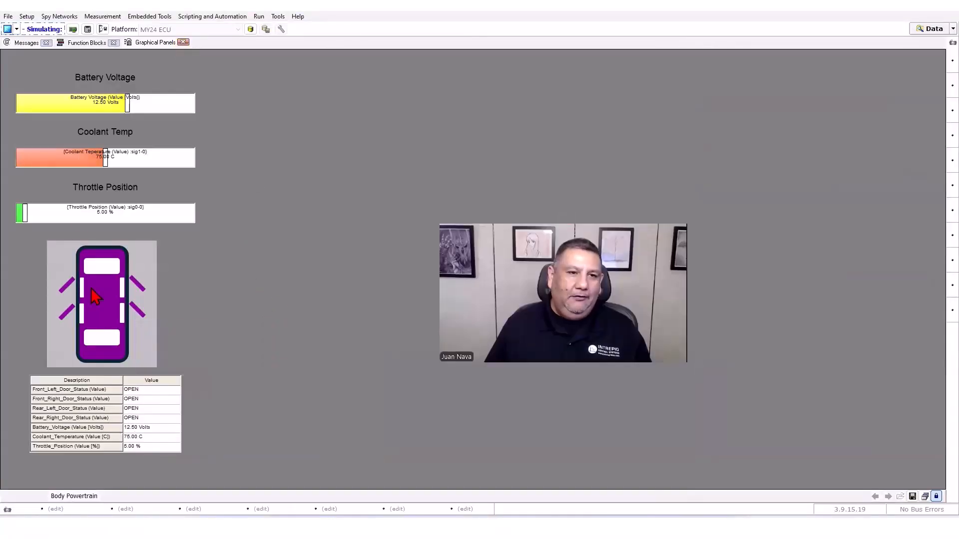
{"action": "left_click", "coordinate": [134, 308]}
{"action": "left_click", "coordinate": [139, 284]}
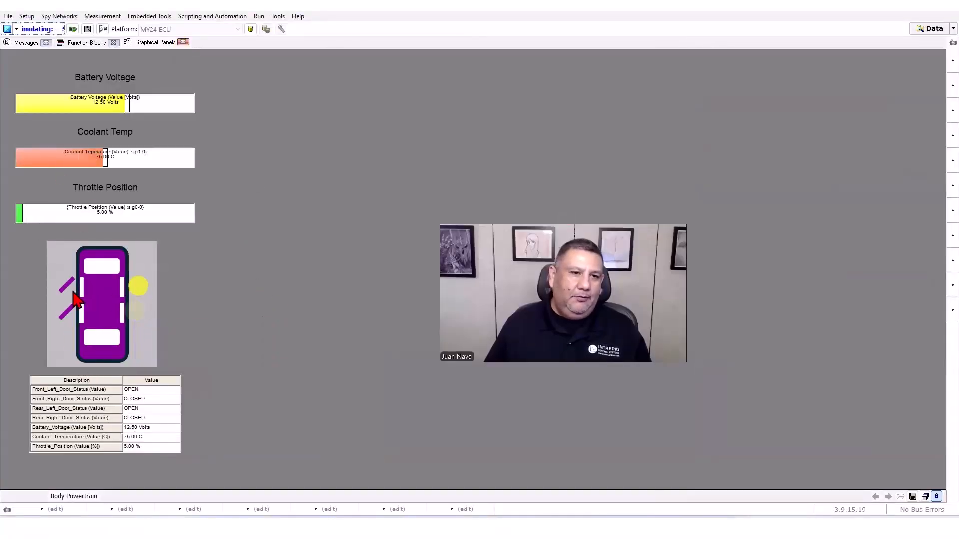
{"action": "left_click", "coordinate": [61, 284]}
{"action": "left_click", "coordinate": [63, 316]}
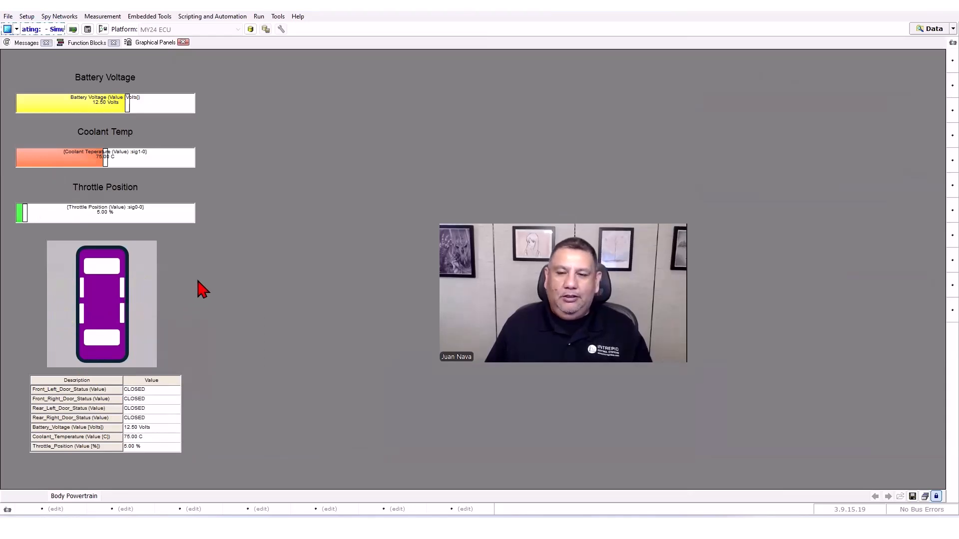
Dock Graphical Panels side by side with the Function Blocks view and bring up the Messages view beside it.
{"action": "left_click_drag", "start_coordinate": [146, 43], "coordinate": [932, 281]}
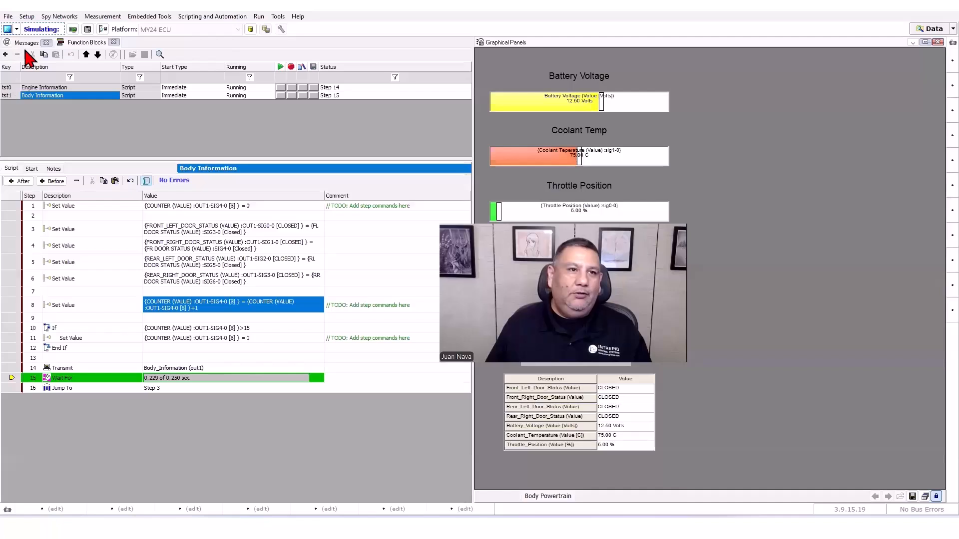
{"action": "left_click", "coordinate": [25, 43]}
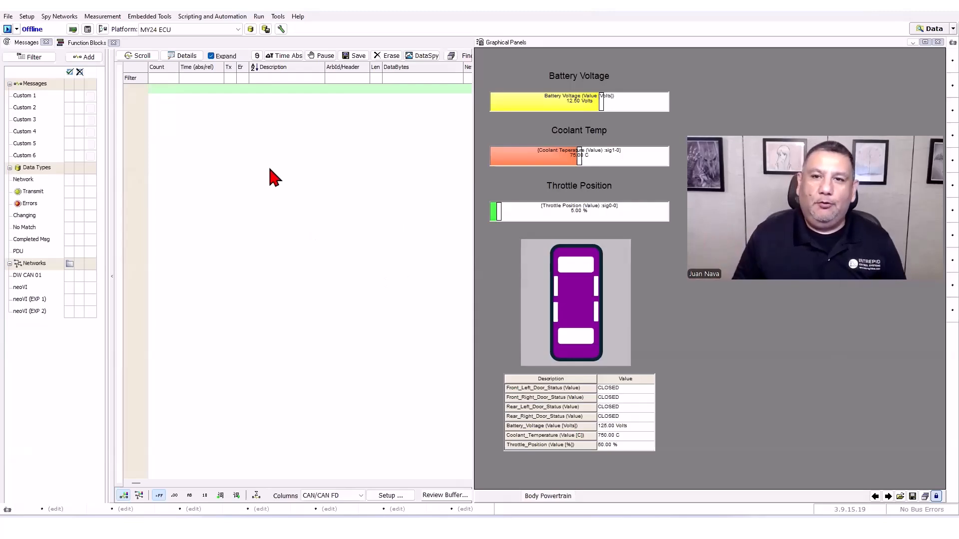
Save the setup in the CRC_Simulation folder as a Vehicle Spy 3 (.vs3) file named CRC plus the author's first name.
{"action": "left_click", "coordinate": [8, 16]}
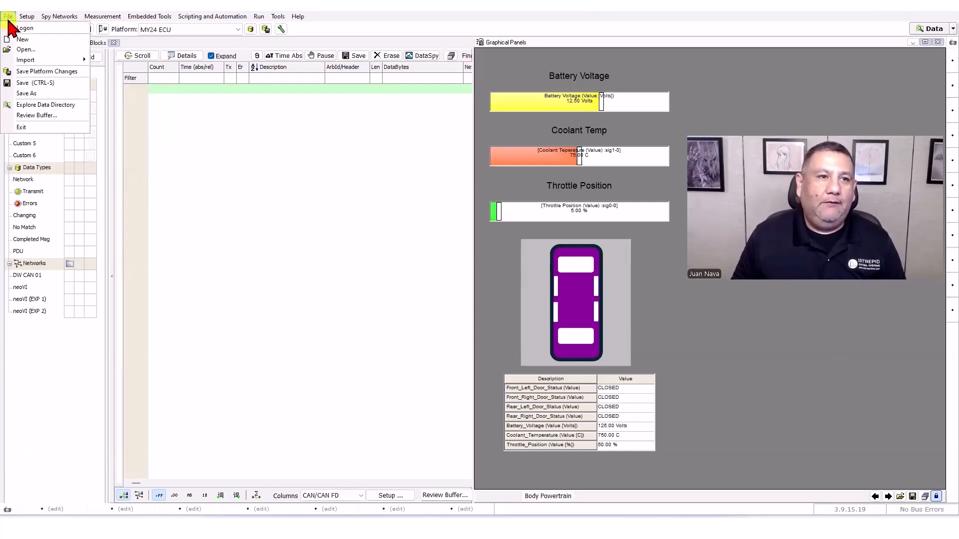
{"action": "left_click", "coordinate": [37, 94]}
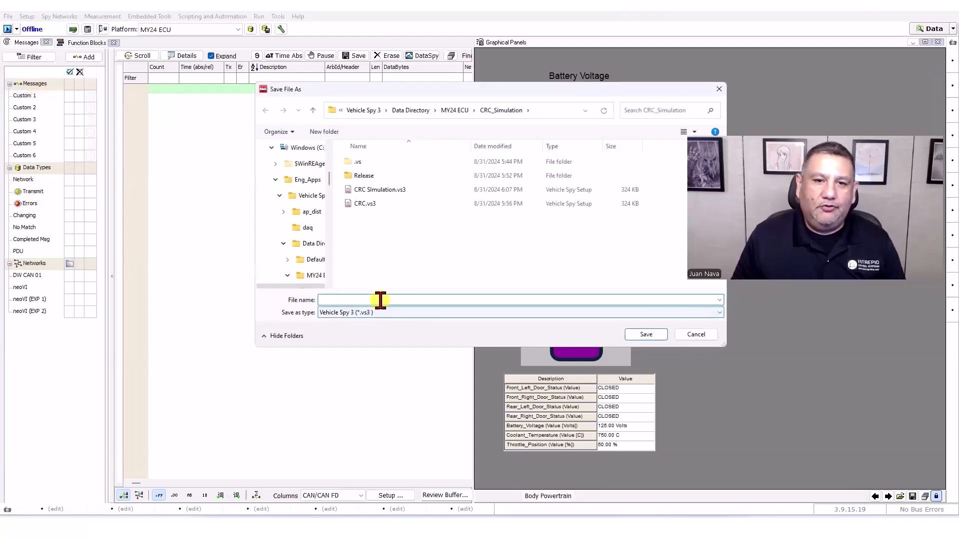
{"action": "type", "text": "CRC"}
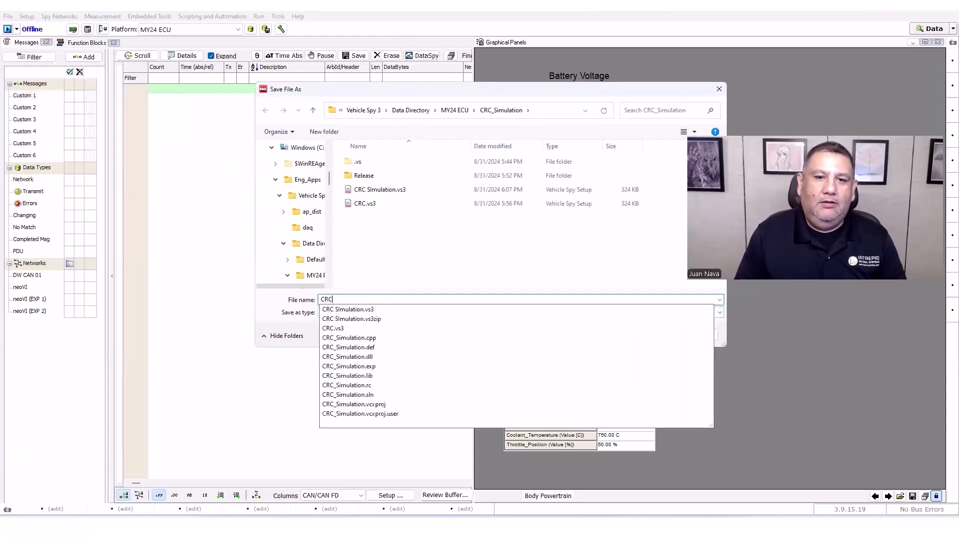
{"action": "type", "text": " J"}
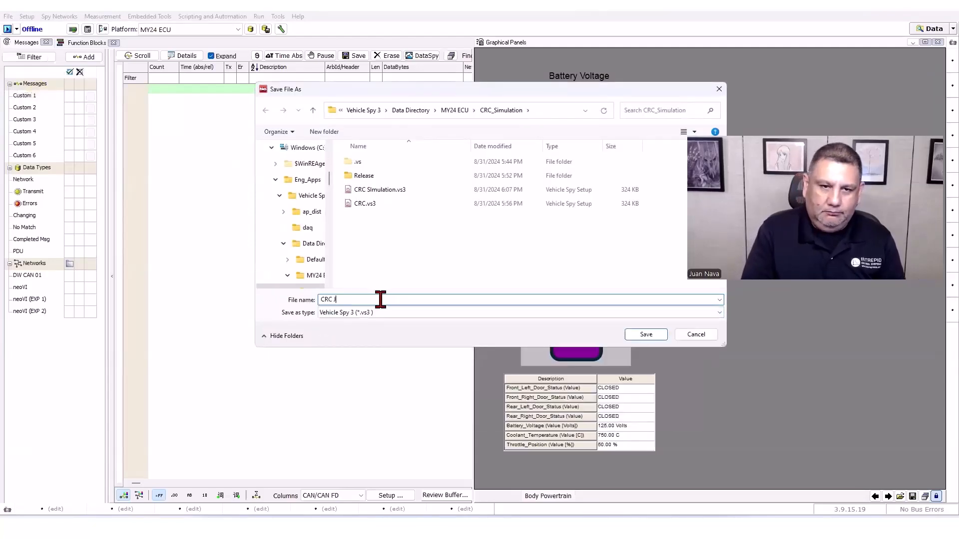
{"action": "key", "text": "BackSpace"}
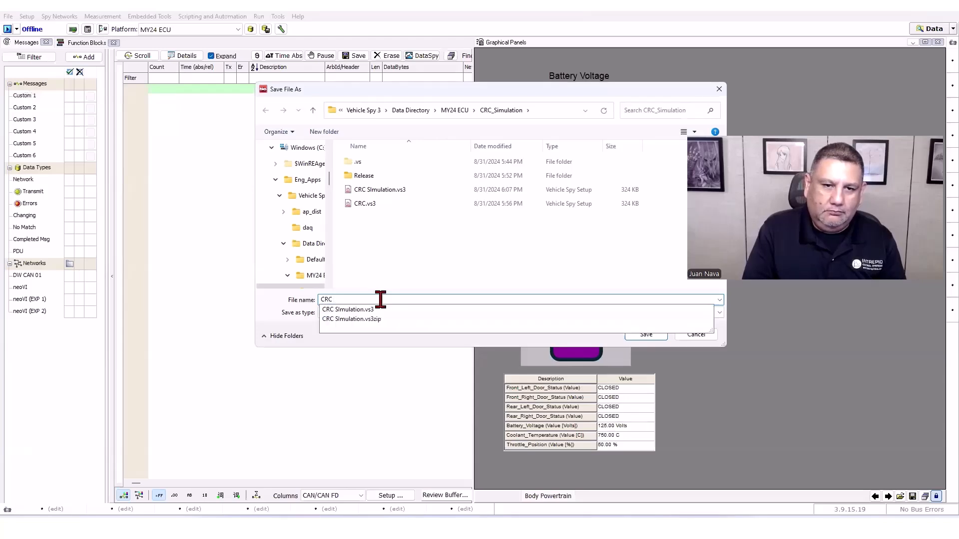
{"action": "type", "text": "Juanh"}
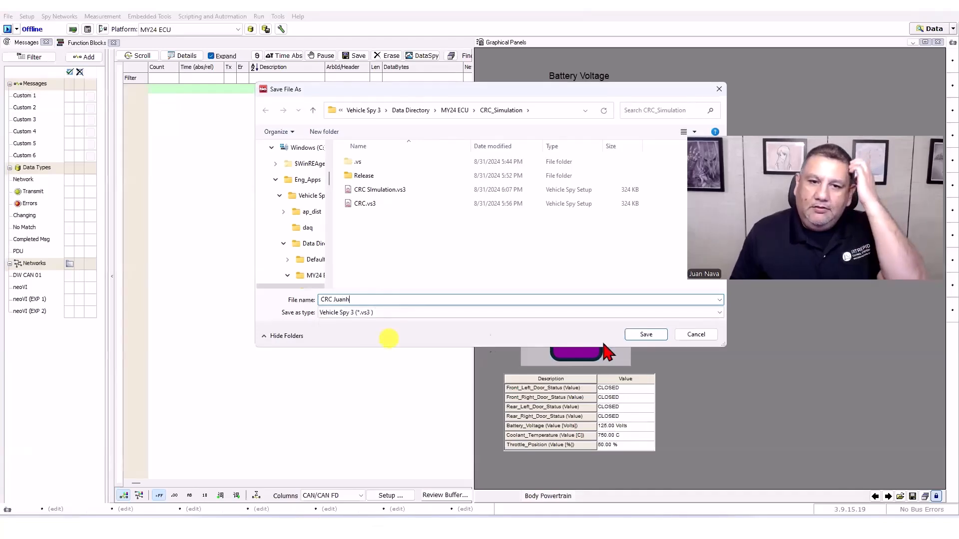
{"action": "left_click", "coordinate": [646, 334]}
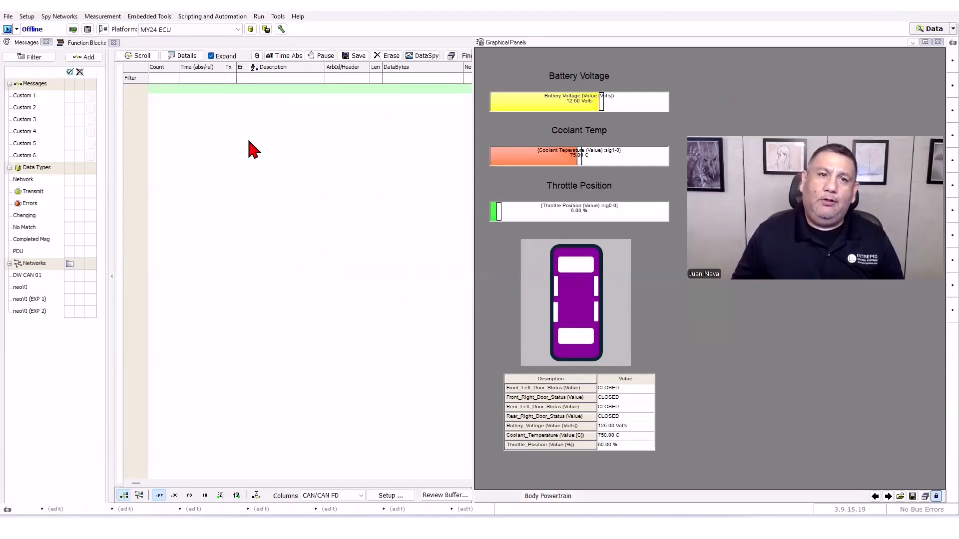
Save the setup again as a Vehicle Spy 3 Package (.vs3zip), removing the stray h from the end of the file name.
{"action": "left_click", "coordinate": [8, 17]}
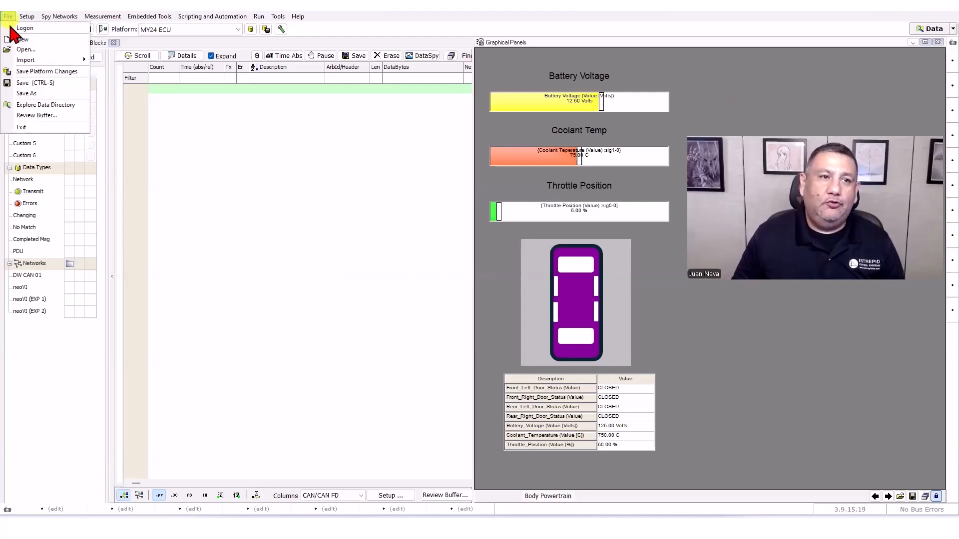
{"action": "left_click", "coordinate": [27, 94]}
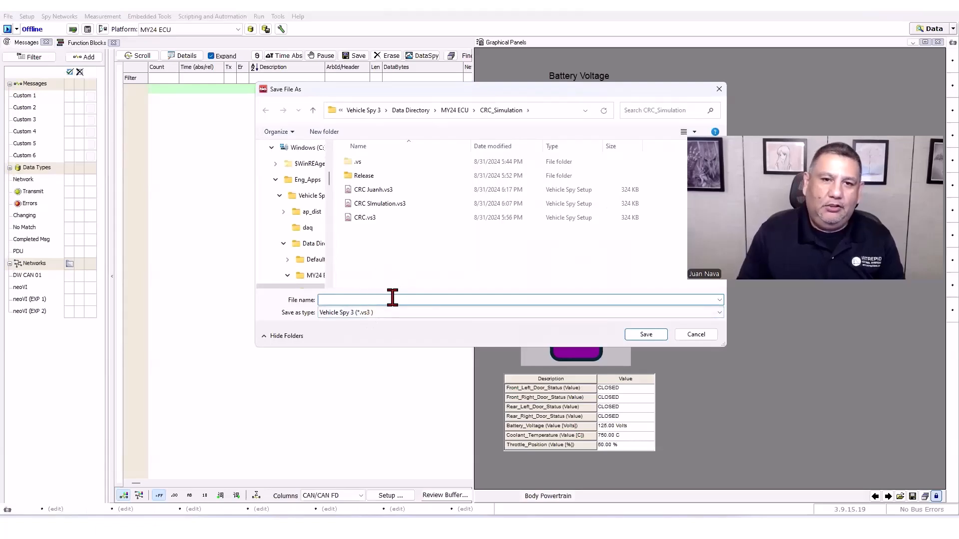
{"action": "left_click", "coordinate": [385, 190]}
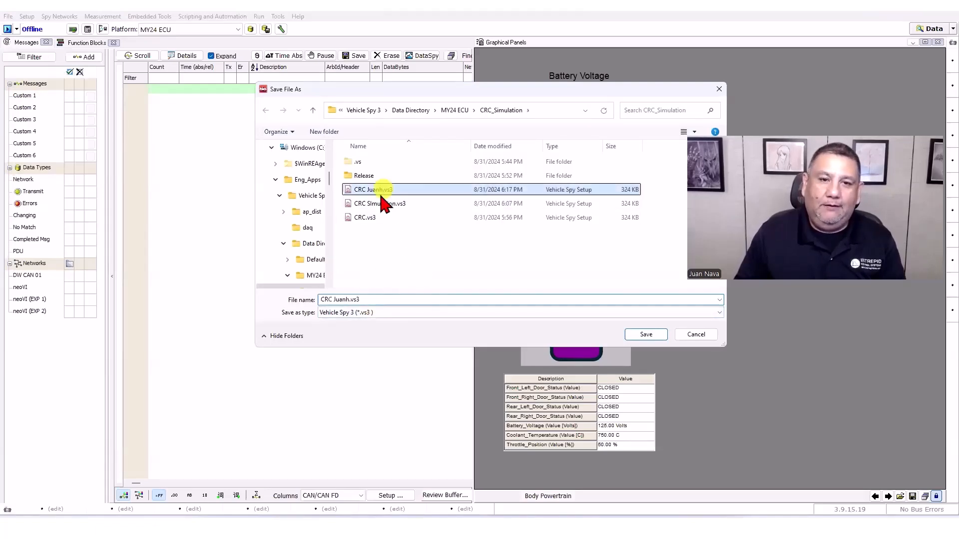
{"action": "left_click", "coordinate": [350, 300]}
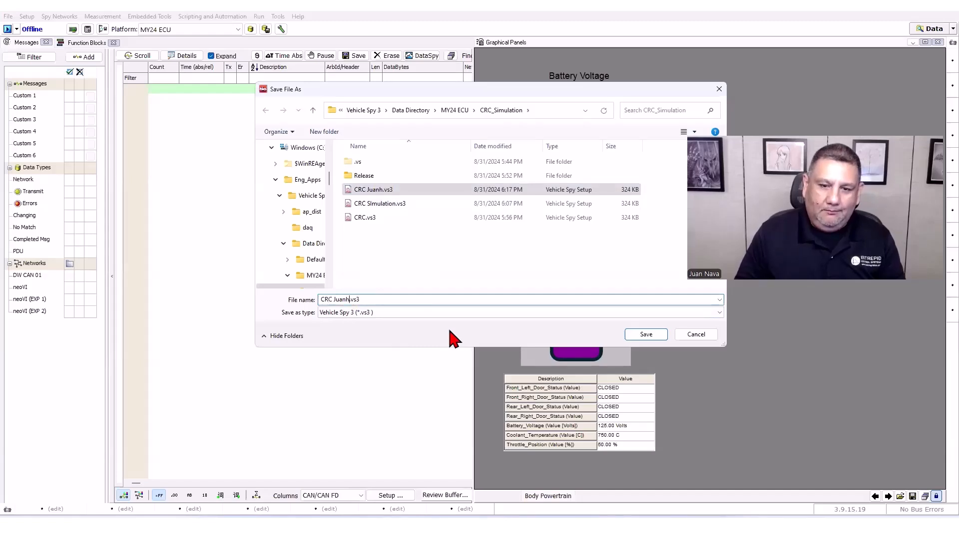
{"action": "key", "text": "BackSpace"}
{"action": "left_click", "coordinate": [445, 313]}
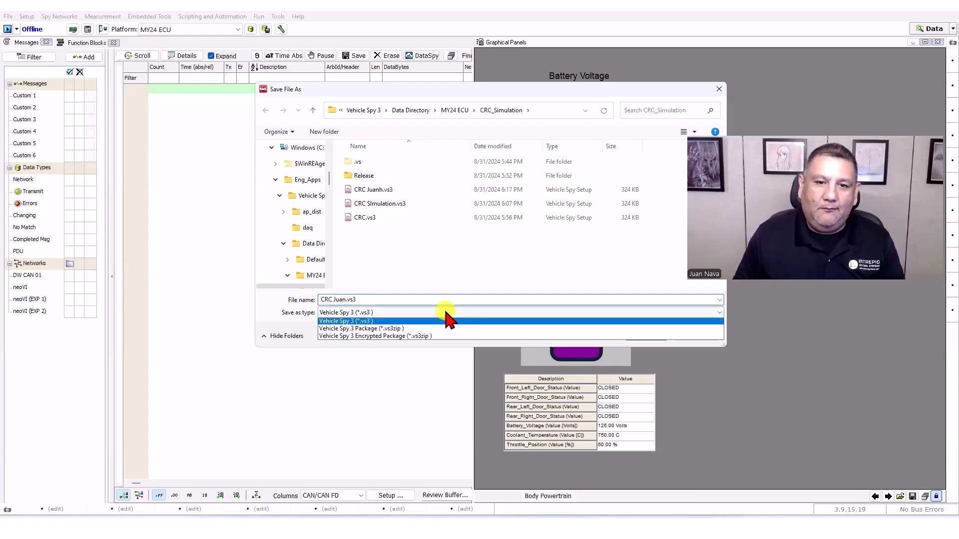
{"action": "left_click", "coordinate": [428, 331]}
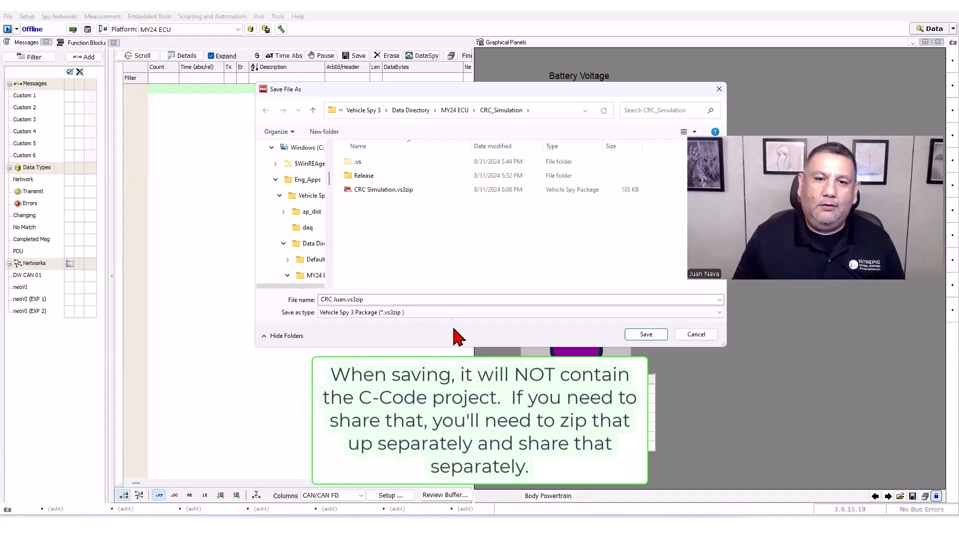
{"action": "left_click", "coordinate": [645, 334]}
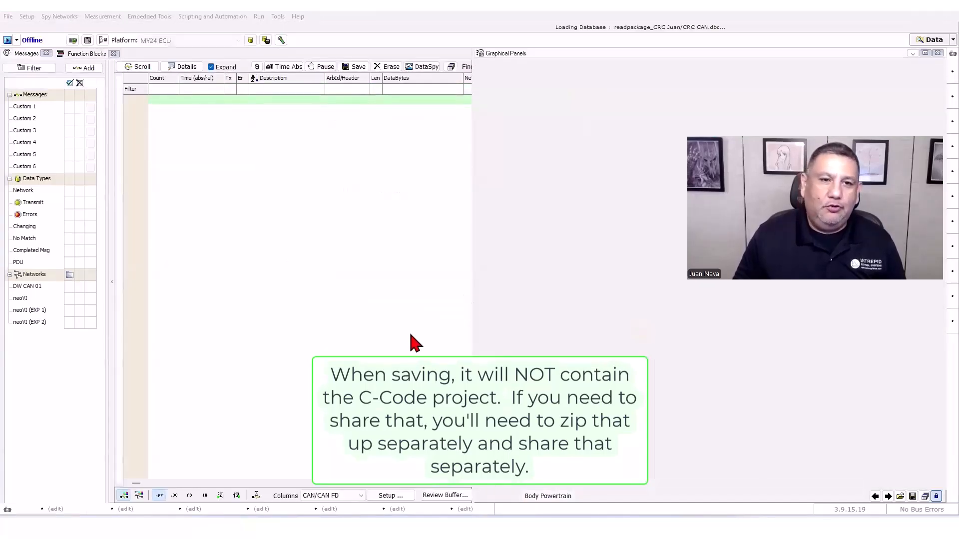
Examine the setup, package and C code project files in the data directory's CRC_Simulation folder, and close the file browser.
{"action": "left_click", "coordinate": [929, 29]}
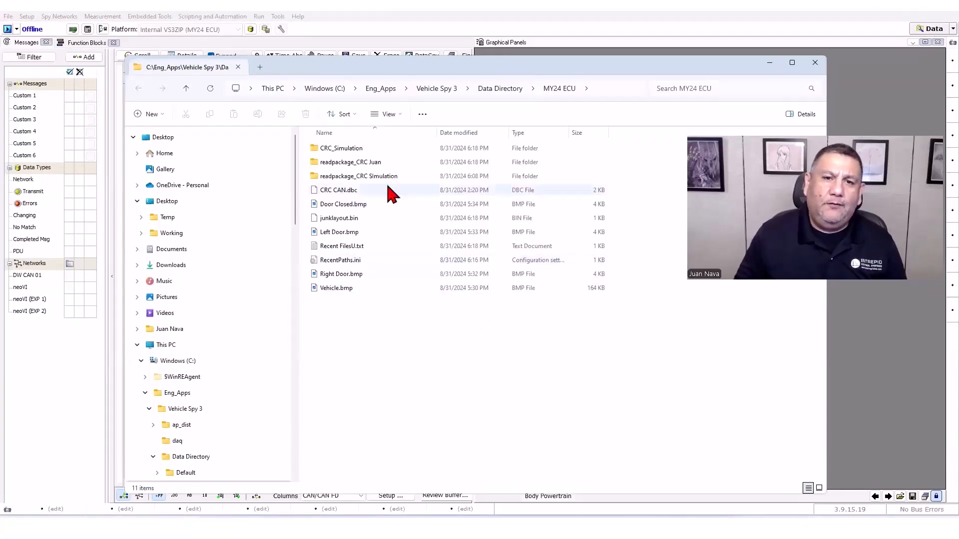
{"action": "double_click", "coordinate": [354, 148]}
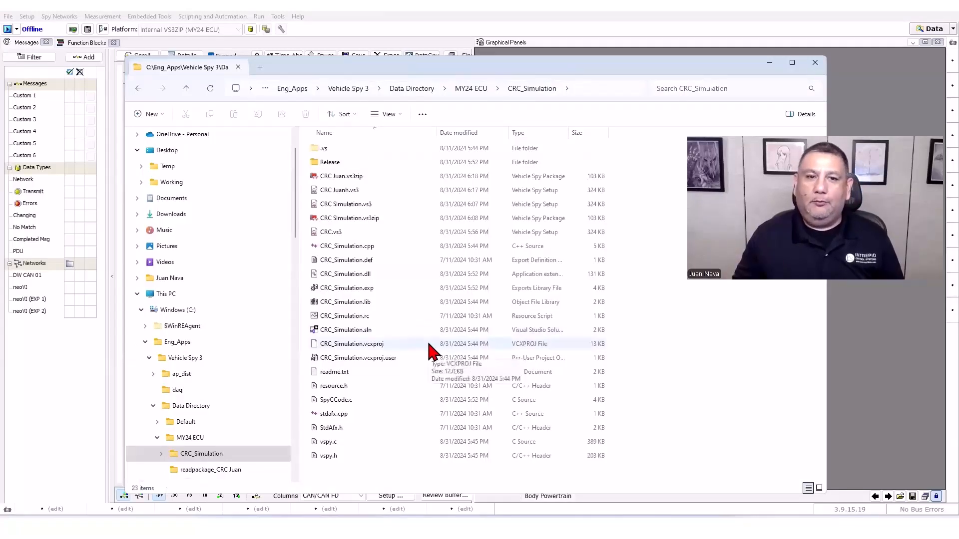
{"action": "left_click", "coordinate": [339, 205]}
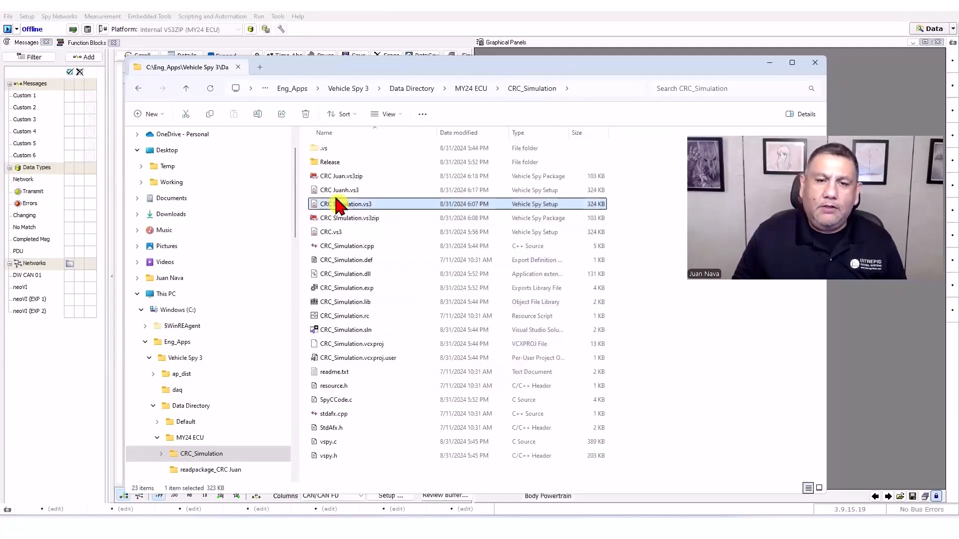
{"action": "left_click", "coordinate": [349, 220]}
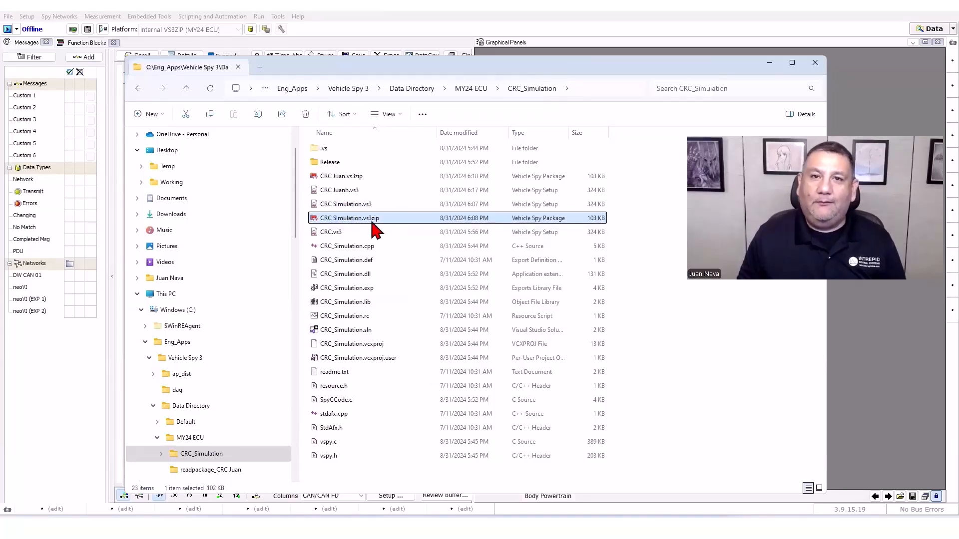
{"action": "left_click", "coordinate": [814, 63]}
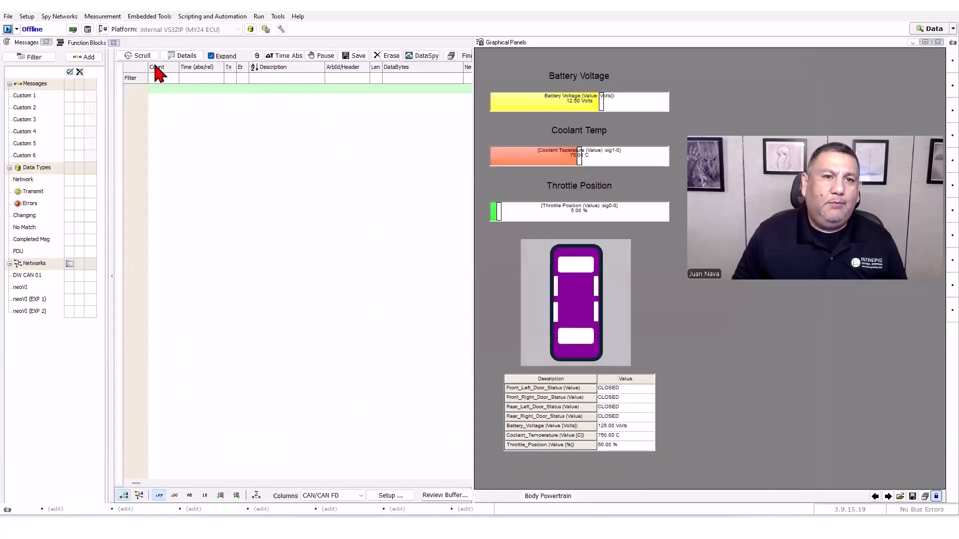
Check the CRC_Simulation project in the C Code Interface and close that view.
{"action": "left_click", "coordinate": [202, 16]}
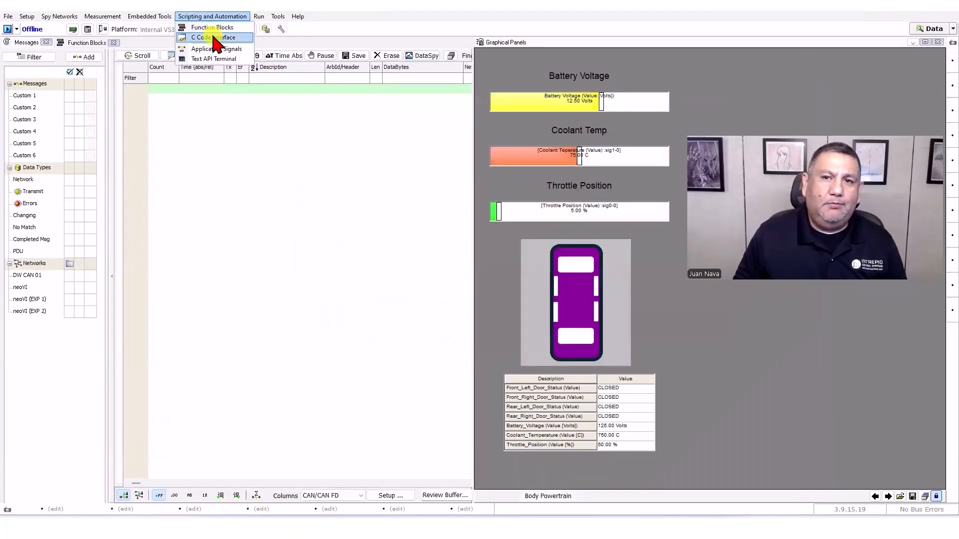
{"action": "left_click", "coordinate": [220, 38]}
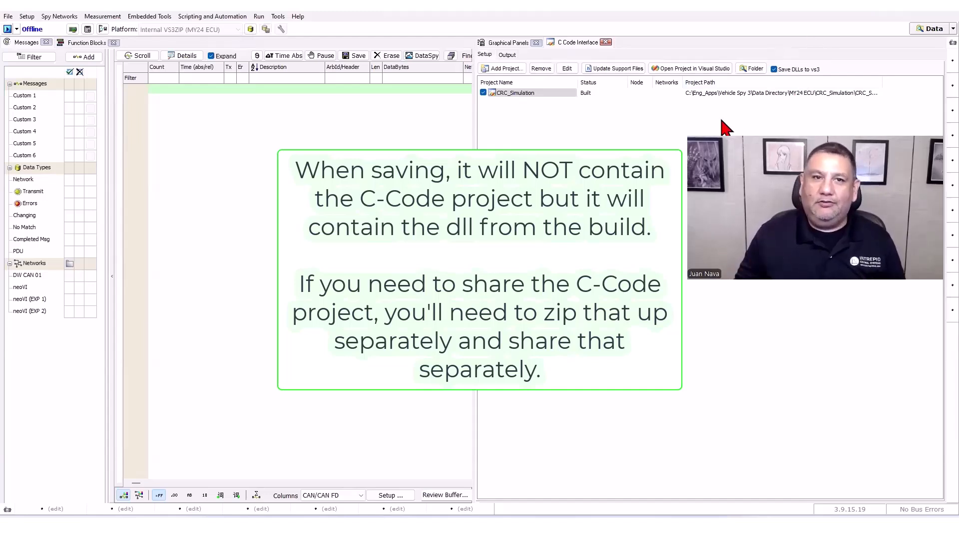
{"action": "left_click", "coordinate": [606, 43]}
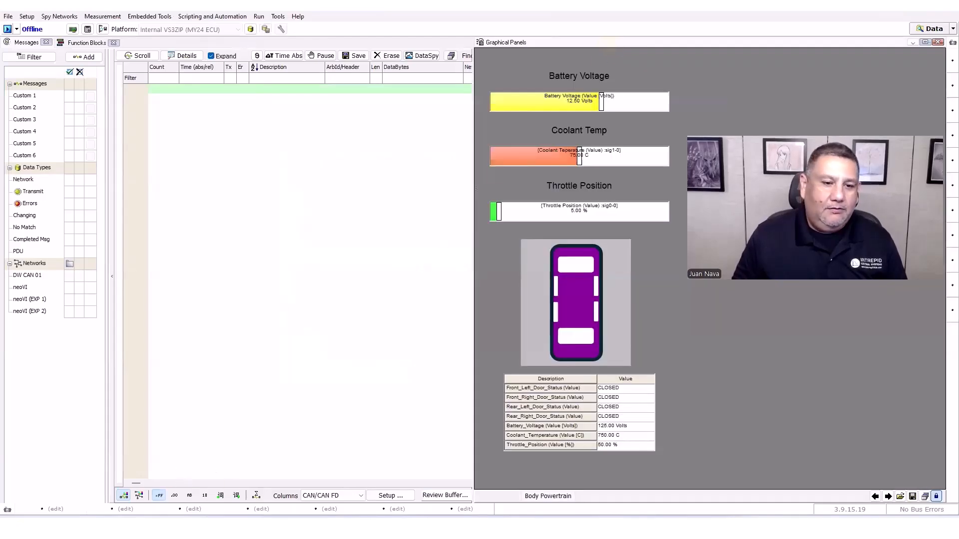
Switch to the YouTube Simulation presentation in PowerPoint to view the Additional Video Resources slide.
{"action": "mouse_move", "coordinate": [154, 442]}
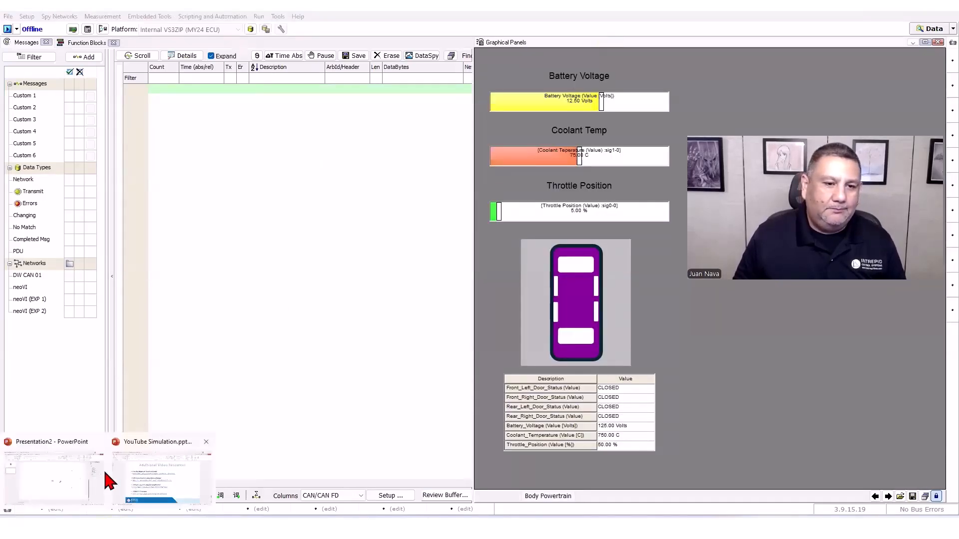
{"action": "left_click", "coordinate": [132, 482]}
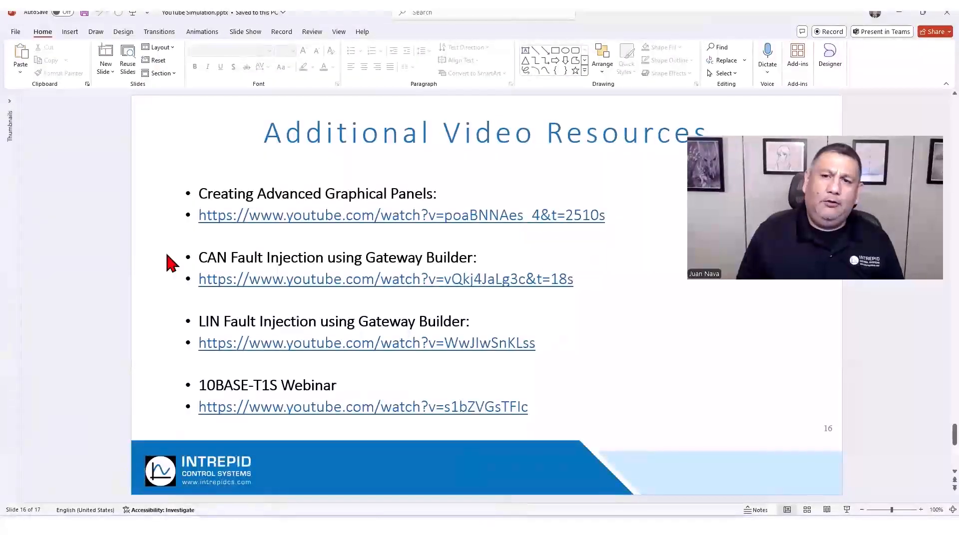